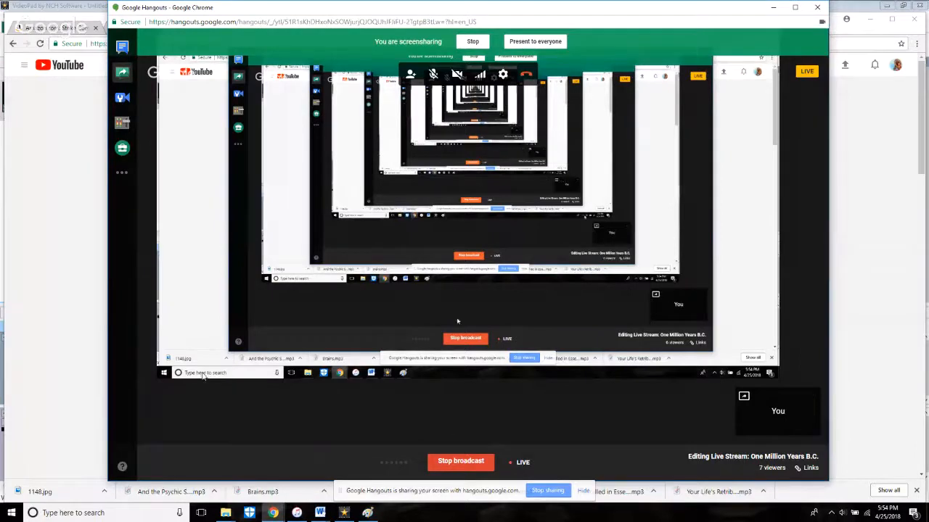
Step: Try presenting the shared screen to everyone in the Hangouts call
{"action": "left_click", "coordinate": [516, 46]}
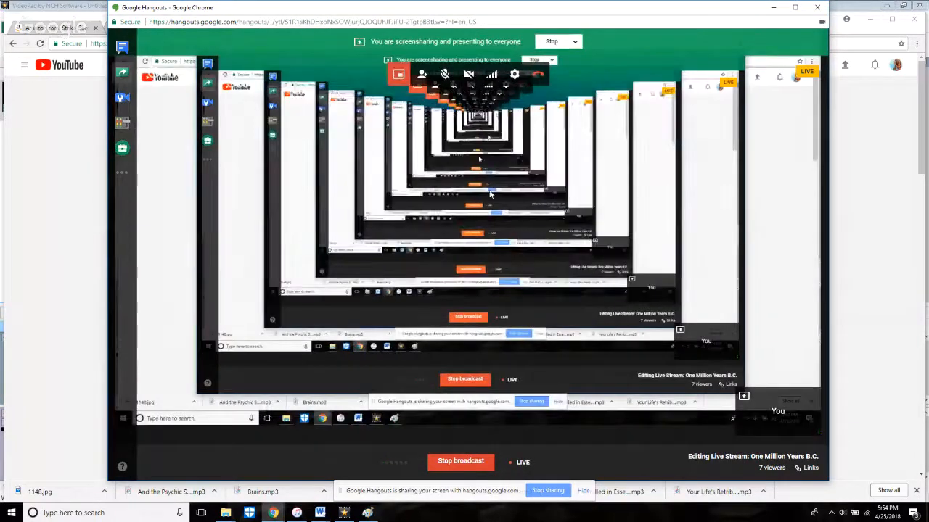
{"action": "left_click", "coordinate": [560, 42]}
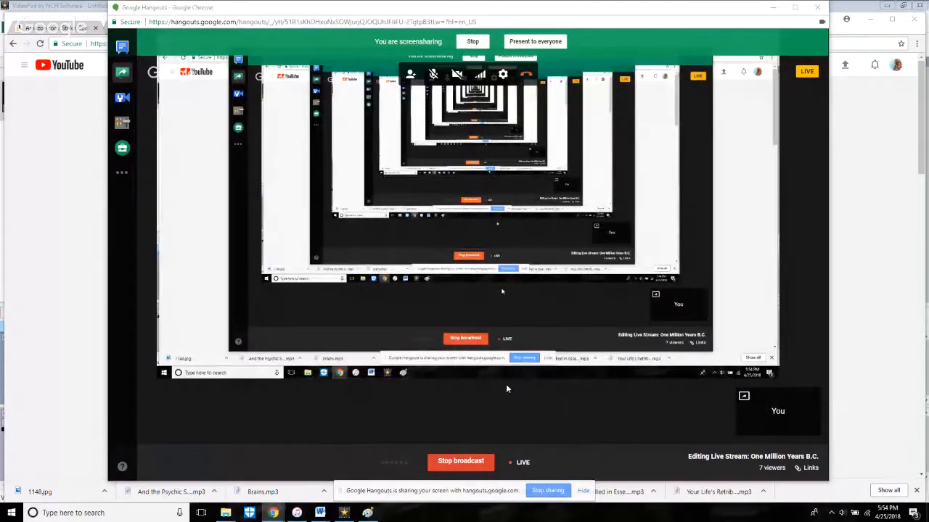
Step: Switch to the YouTube window and check the live stream in full screen before returning to the normal view
{"action": "left_click", "coordinate": [79, 268]}
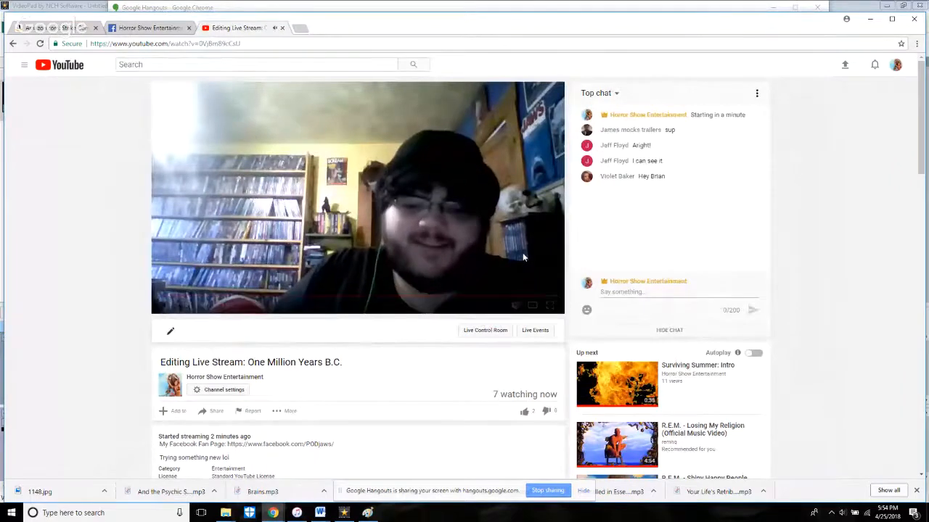
{"action": "left_click", "coordinate": [550, 304]}
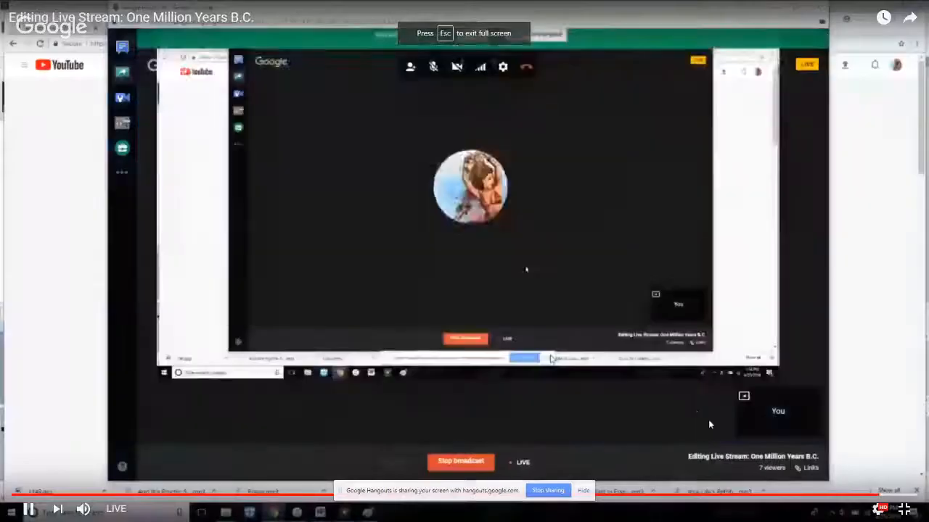
{"action": "key", "text": "Escape"}
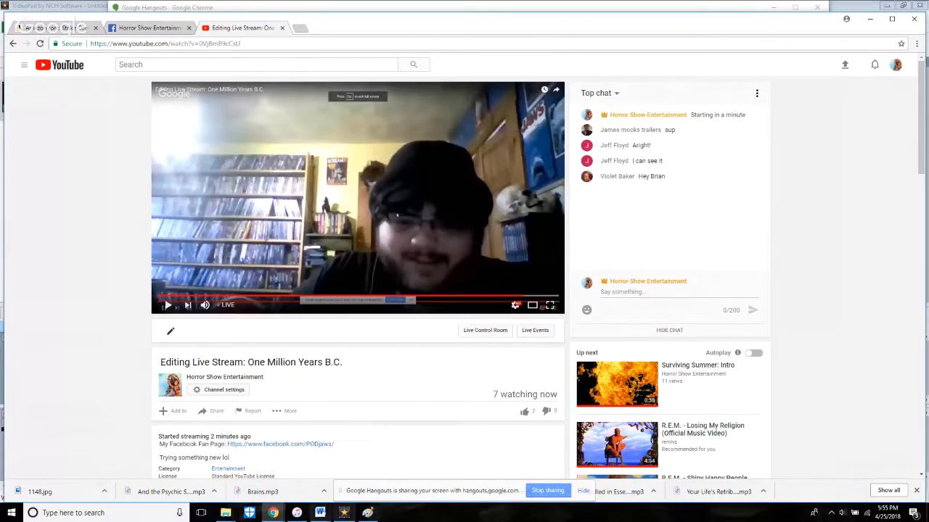
Step: Switch to Word and bring up the JURASSIC JULY Schedule document to check the episode number of One Million Years B.C
{"action": "left_click", "coordinate": [299, 513]}
{"action": "mouse_move", "coordinate": [320, 513]}
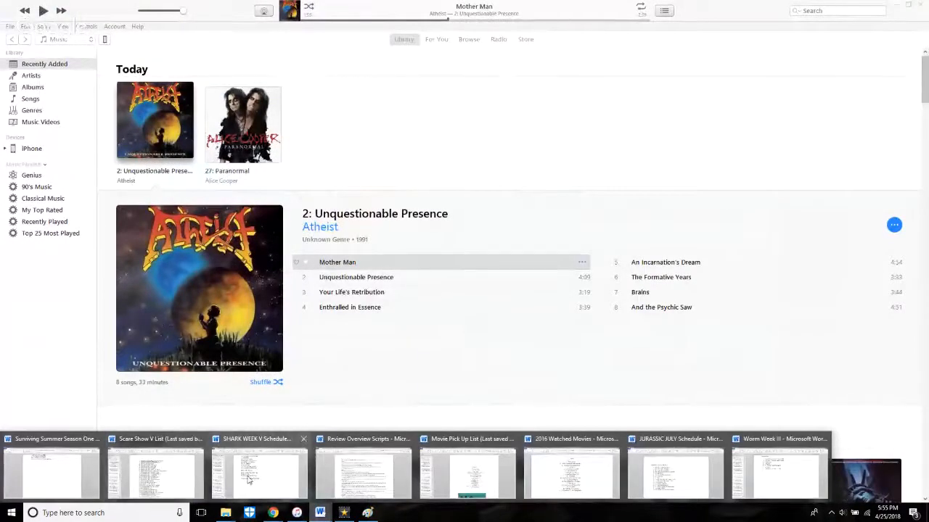
{"action": "mouse_move", "coordinate": [248, 479]}
{"action": "mouse_move", "coordinate": [75, 459]}
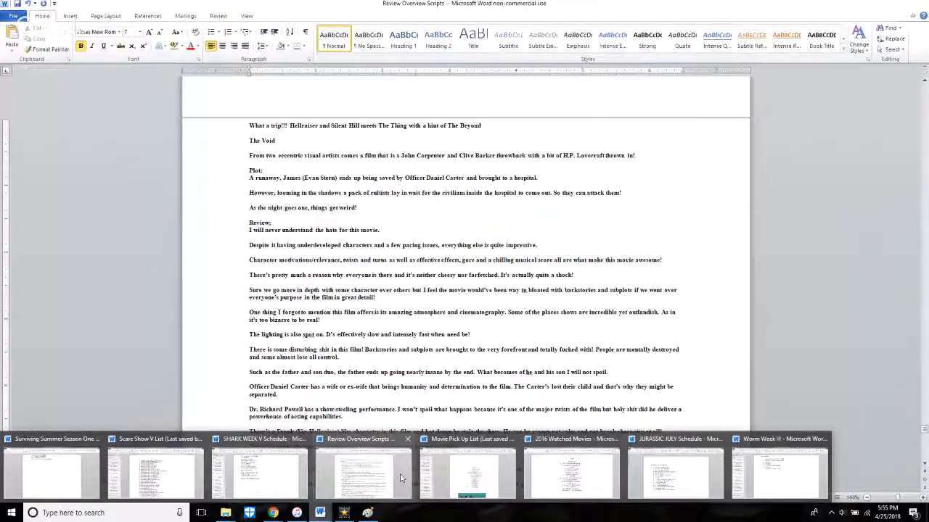
{"action": "mouse_move", "coordinate": [586, 472]}
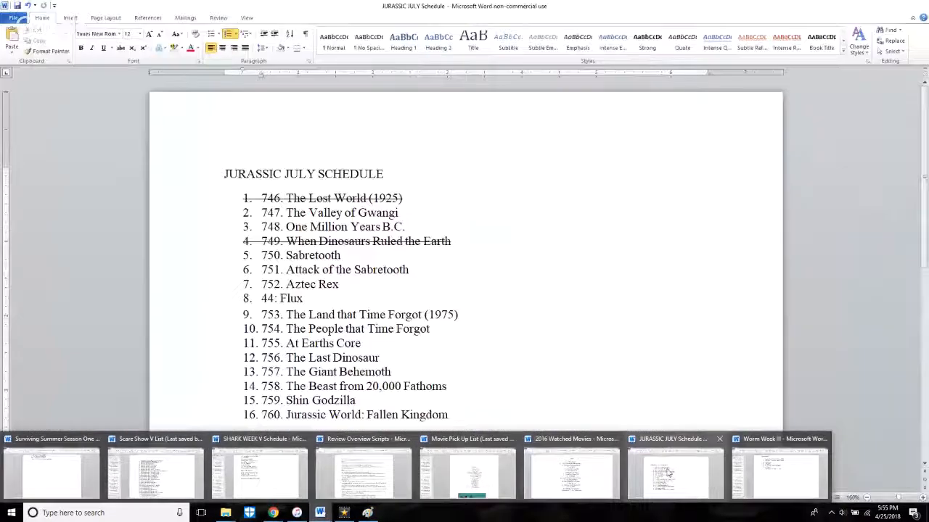
{"action": "left_click", "coordinate": [665, 469]}
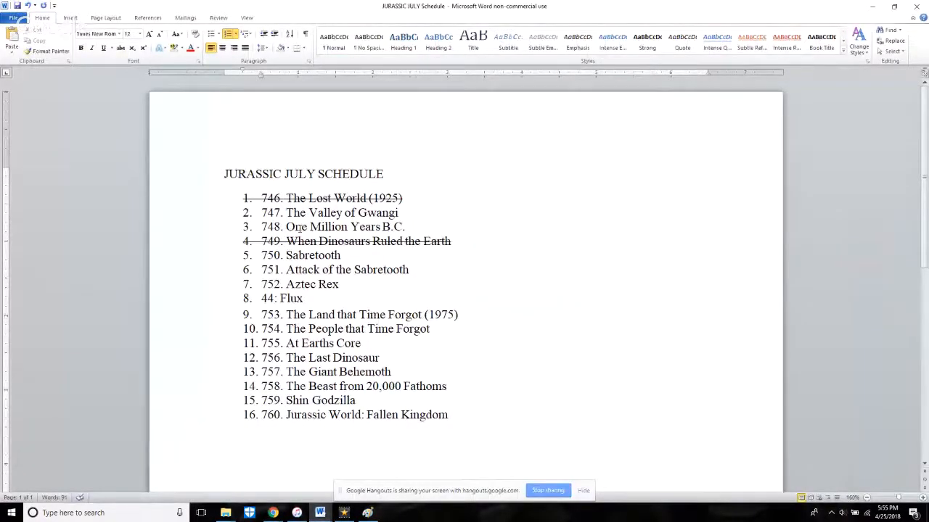
Step: Switch to Paint and add the text 748 after EPISODE on the title card, in red at size 48
{"action": "left_click", "coordinate": [367, 513]}
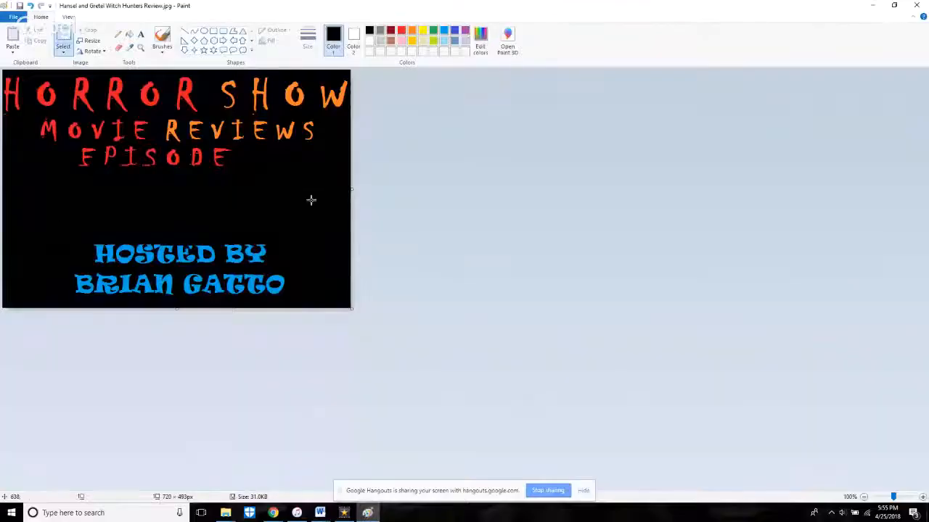
{"action": "left_click", "coordinate": [141, 35]}
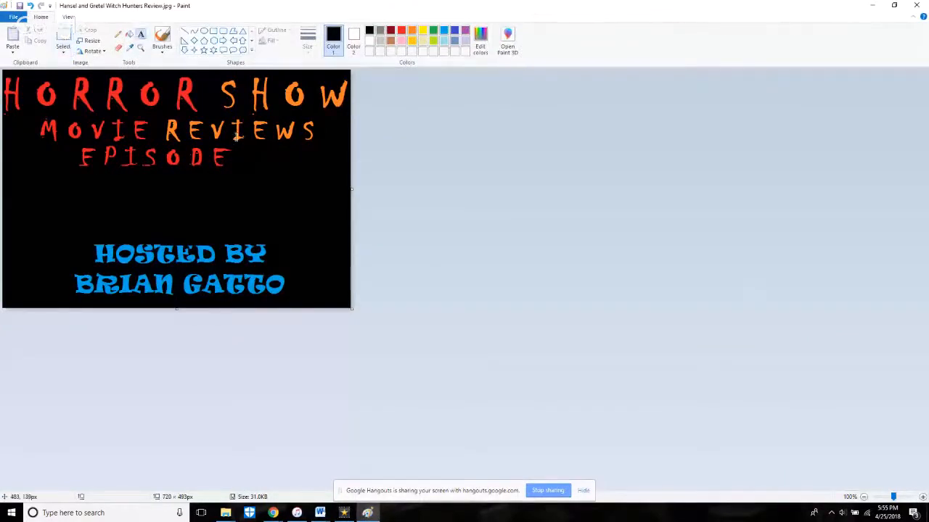
{"action": "left_click_drag", "start_coordinate": [235, 143], "coordinate": [314, 174]}
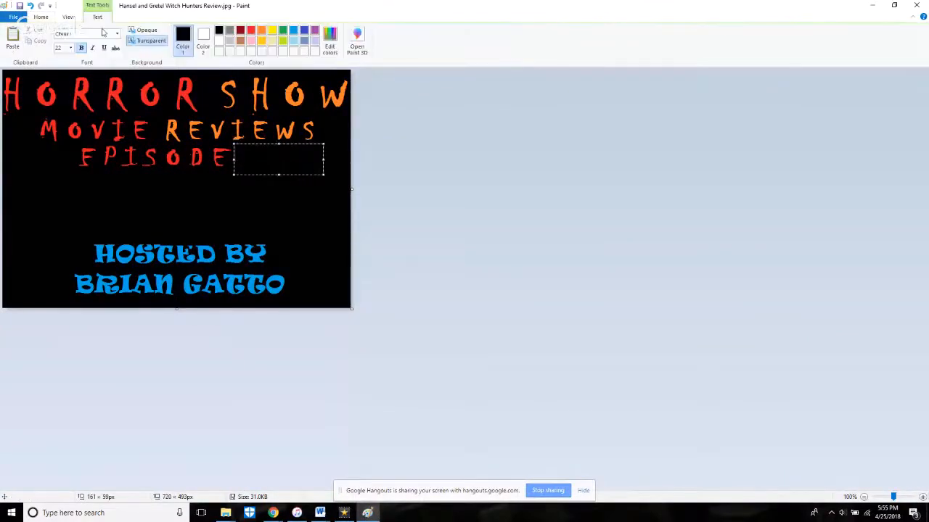
{"action": "left_click", "coordinate": [70, 48]}
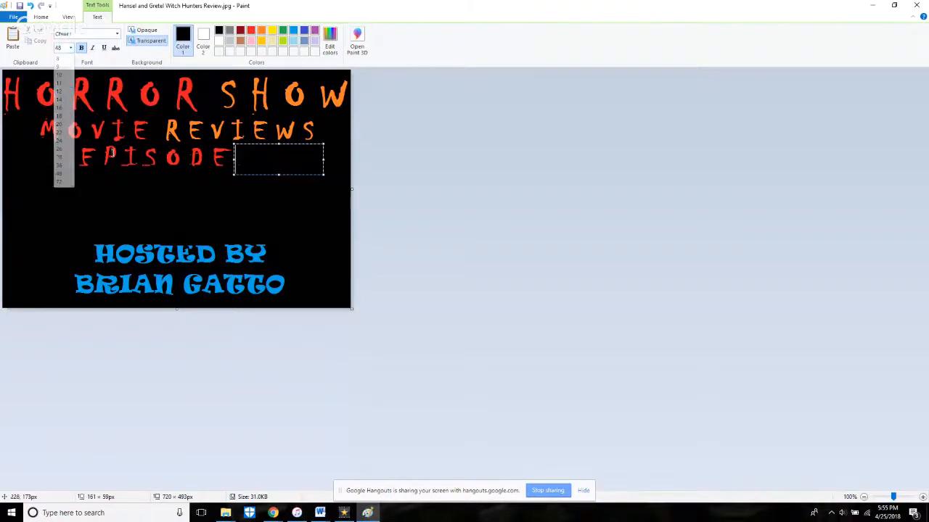
{"action": "left_click", "coordinate": [61, 173]}
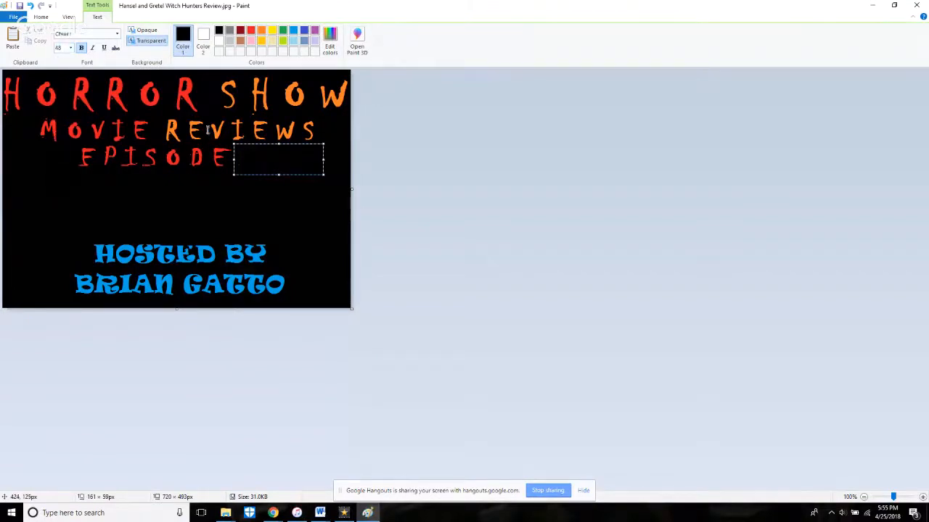
{"action": "left_click_drag", "start_coordinate": [278, 159], "coordinate": [234, 157]}
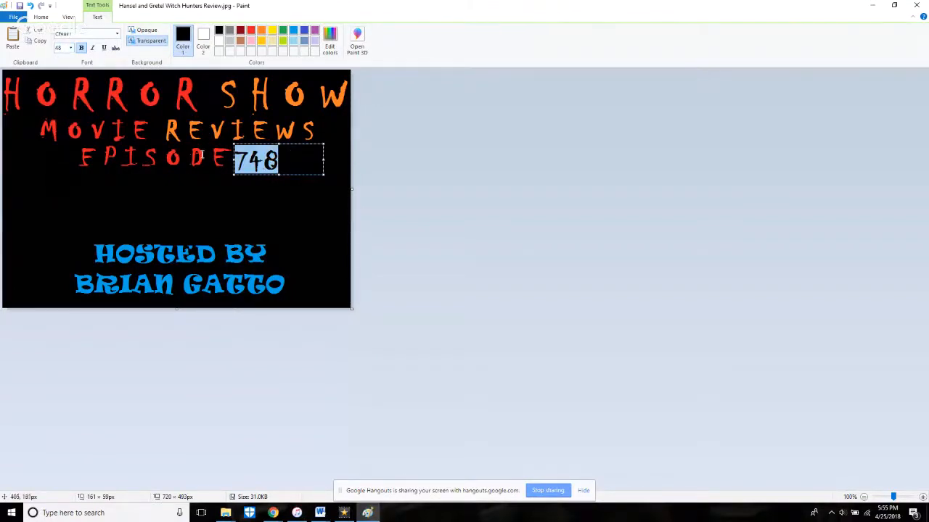
{"action": "left_click", "coordinate": [252, 30]}
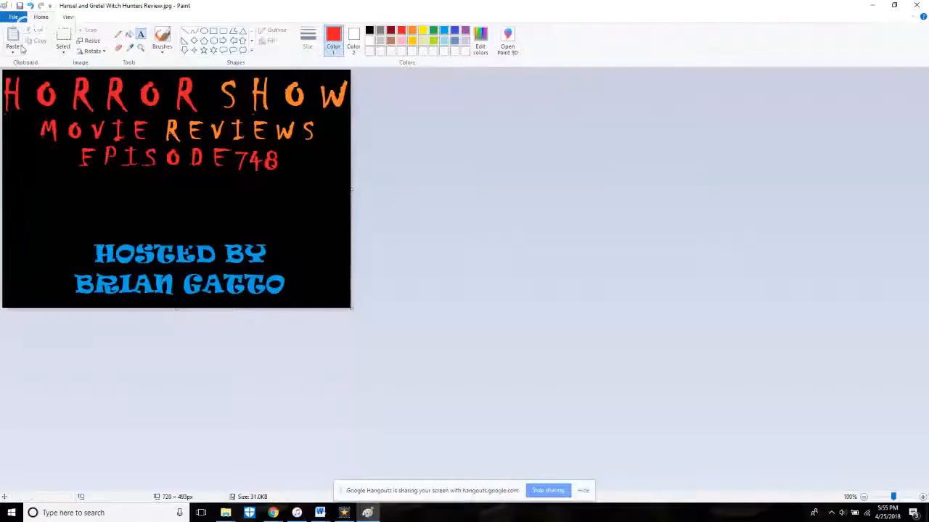
Step: Undo the episode number, re-enter 748 in a new text box after EPISODE, and nudge it into line with that word
{"action": "left_click", "coordinate": [30, 5]}
{"action": "left_click_drag", "start_coordinate": [235, 143], "coordinate": [294, 175]}
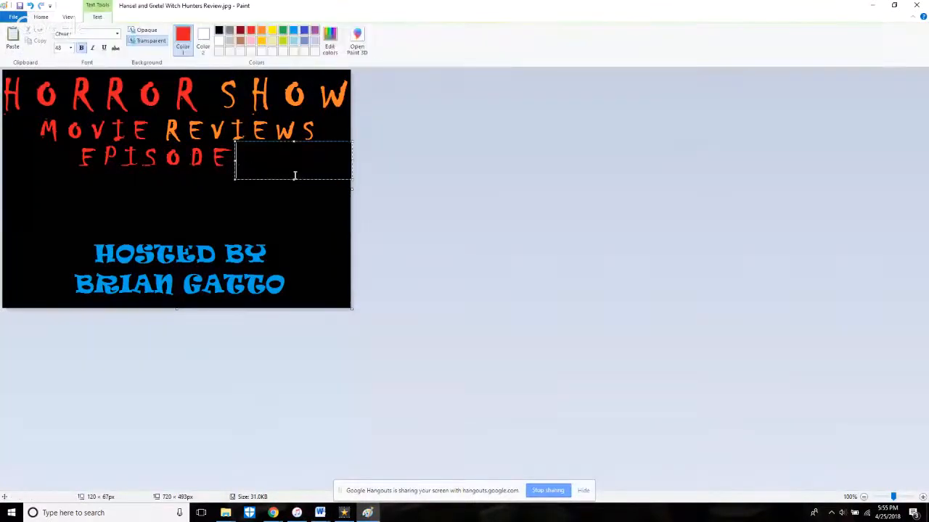
{"action": "type", "text": "748"}
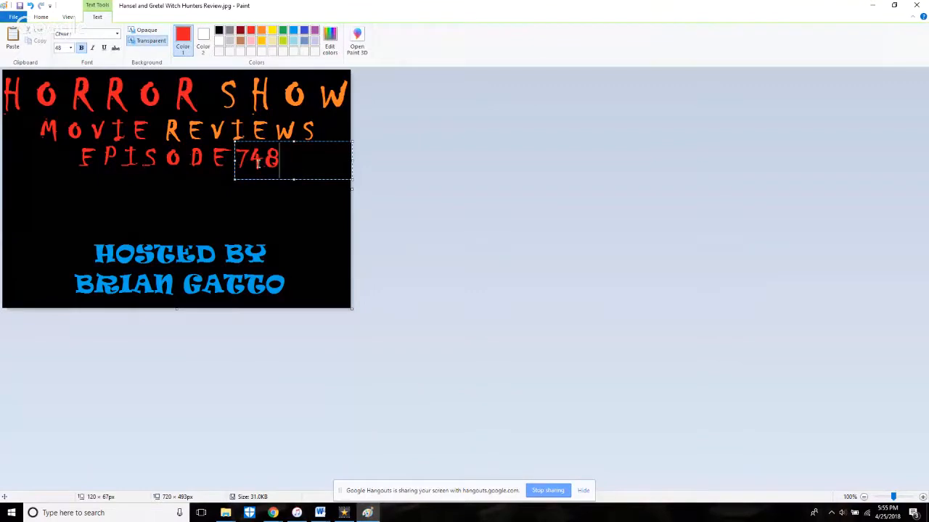
{"action": "mouse_move", "coordinate": [235, 161]}
{"action": "left_mouse_down"}
{"action": "mouse_move", "coordinate": [246, 165]}
{"action": "mouse_move", "coordinate": [237, 169]}
{"action": "left_mouse_up"}
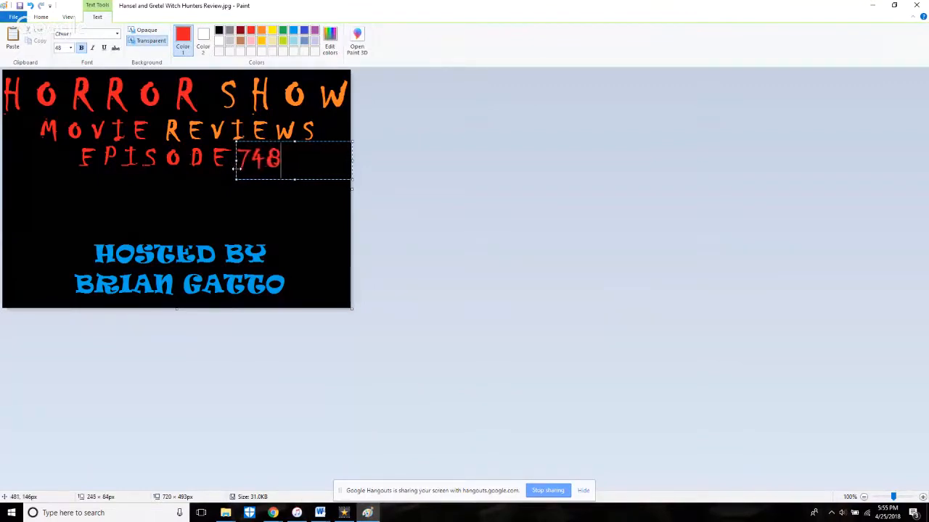
{"action": "left_click_drag", "start_coordinate": [290, 142], "coordinate": [290, 139]}
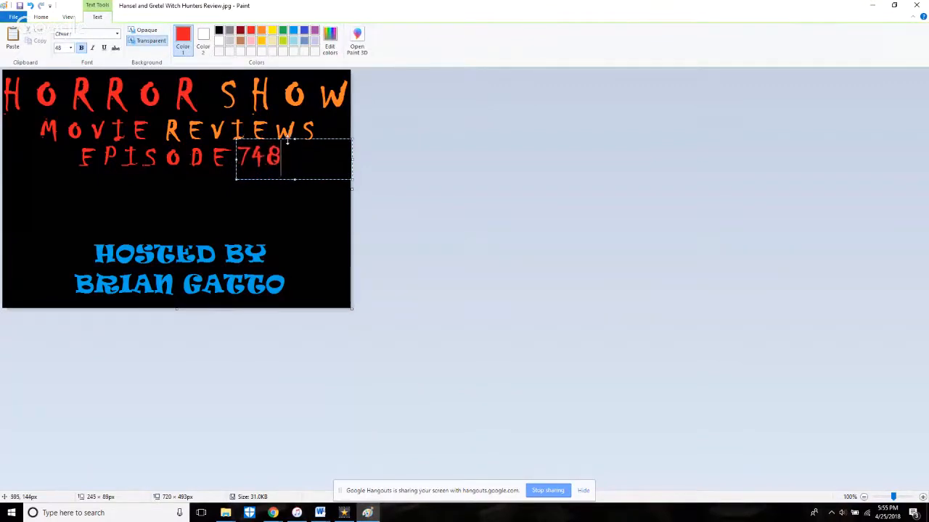
{"action": "left_click", "coordinate": [254, 470]}
{"action": "left_click", "coordinate": [273, 513]}
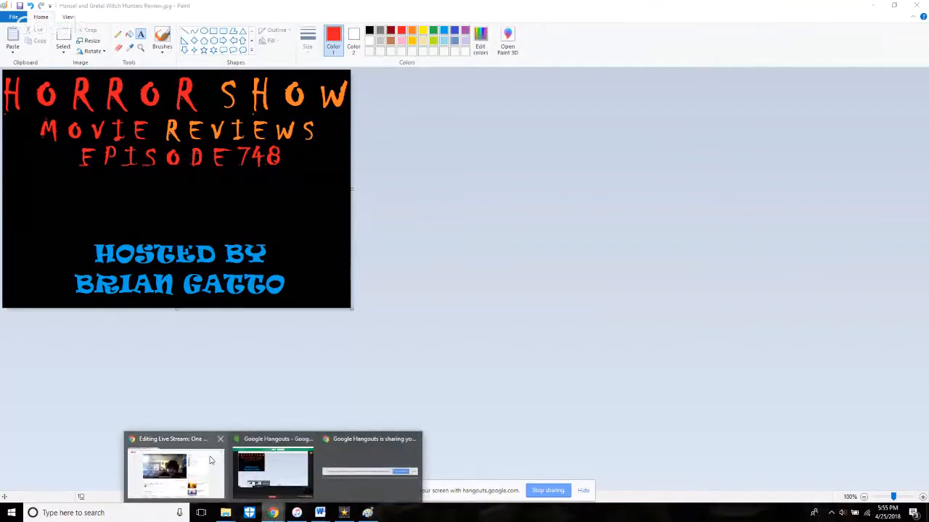
{"action": "mouse_move", "coordinate": [202, 468]}
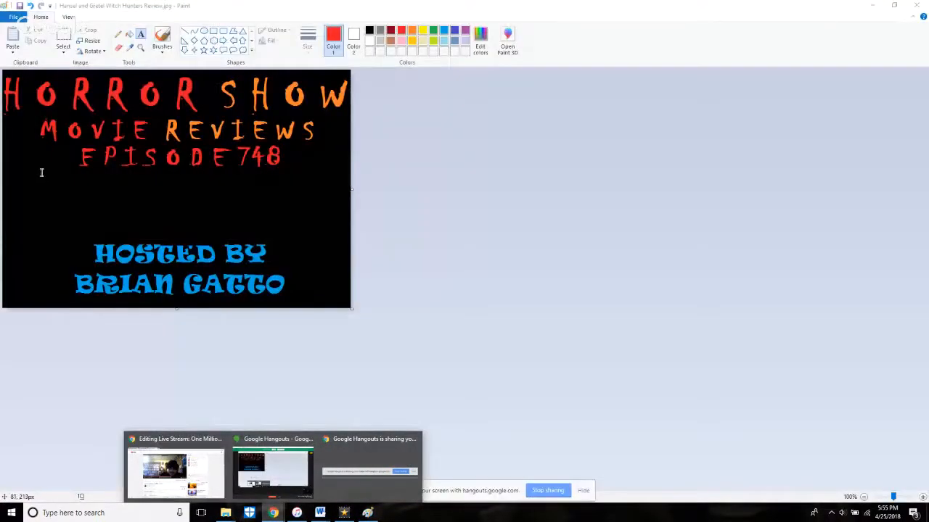
Step: Draw a text box about 582 × 134 px between the episode line and HOSTED BY, and choose the Castellar font for it
{"action": "left_click_drag", "start_coordinate": [41, 172], "coordinate": [324, 236]}
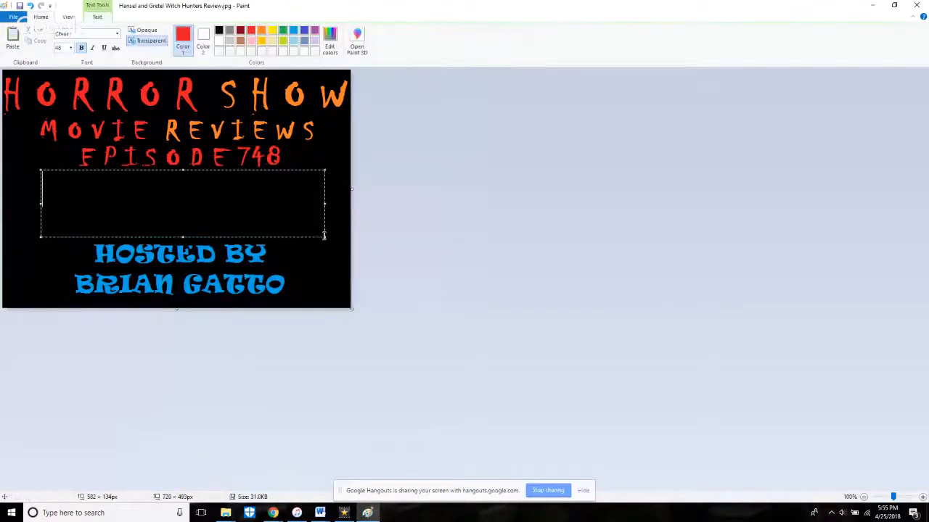
{"action": "left_click", "coordinate": [117, 33]}
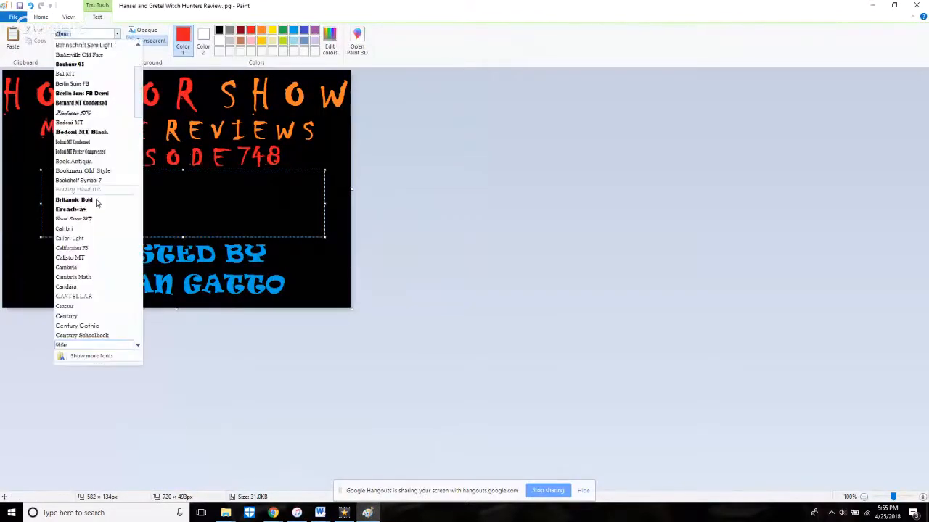
{"action": "left_click", "coordinate": [93, 345]}
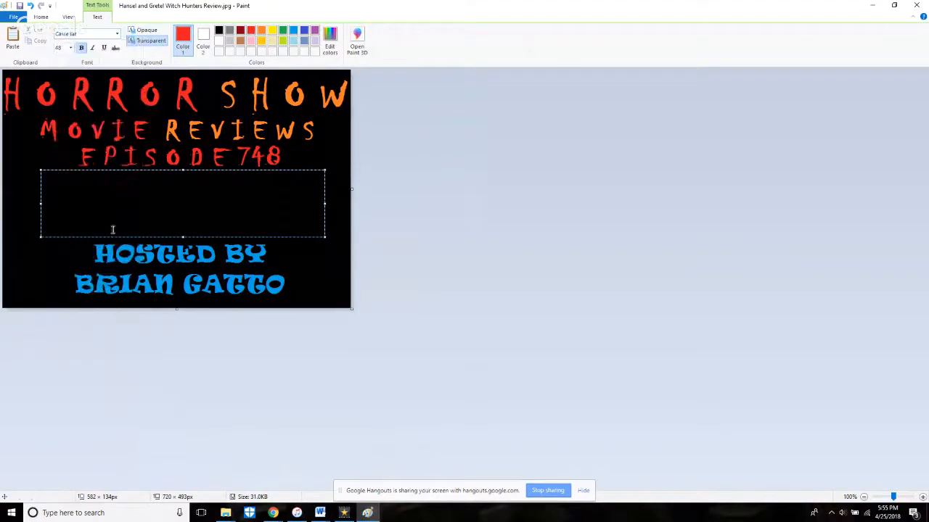
{"action": "type", "text": "\\"}
{"action": "key", "text": "BackSpace"}
Step: Set the text colour to a custom, muted greyish shade of light turquoise
{"action": "left_click", "coordinate": [294, 41]}
{"action": "left_click", "coordinate": [329, 42]}
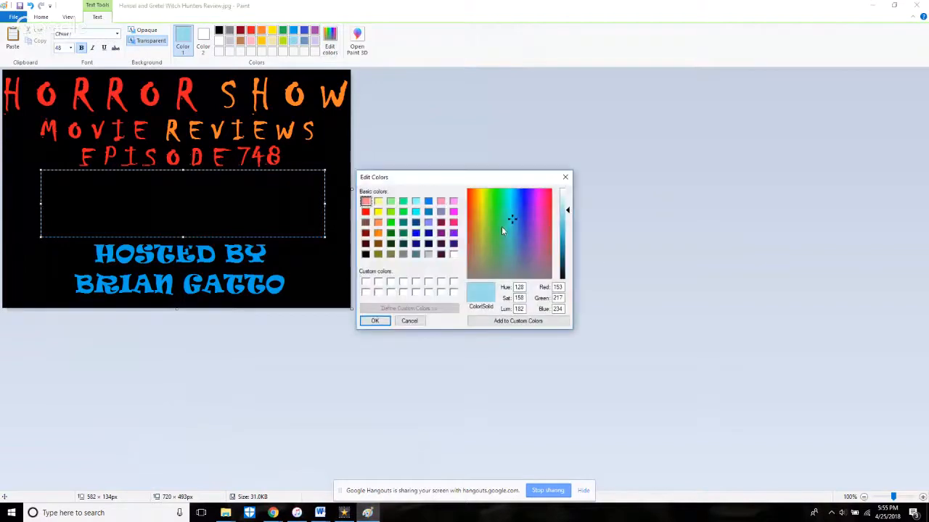
{"action": "left_click_drag", "start_coordinate": [509, 244], "coordinate": [508, 252]}
{"action": "left_click", "coordinate": [375, 321]}
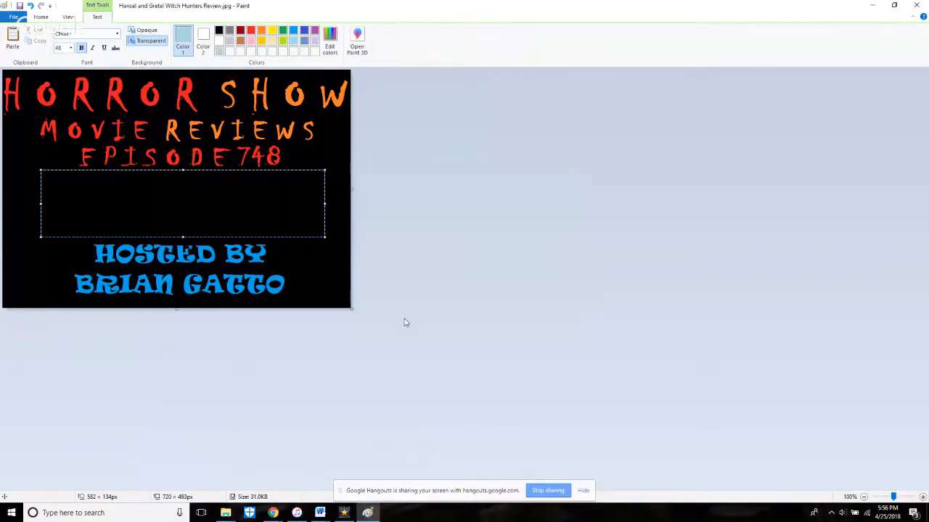
{"action": "type", "text": "ONE"}
{"action": "key", "text": "BackSpace"}
{"action": "key", "text": "BackSpace"}
{"action": "key", "text": "BackSpace"}
Step: Set the text box's font to Castellar and enter the movie title ONE MILLION YEARS B.C
{"action": "left_click", "coordinate": [117, 34]}
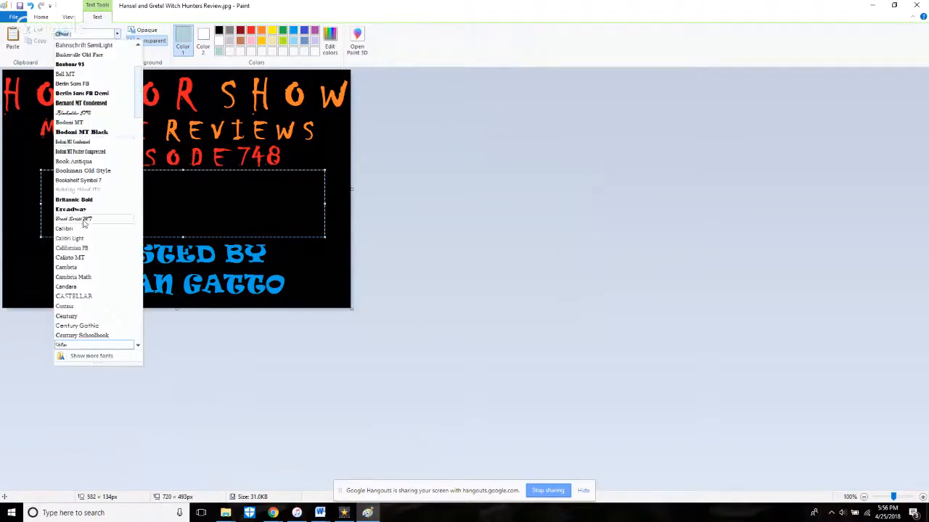
{"action": "left_click", "coordinate": [82, 297]}
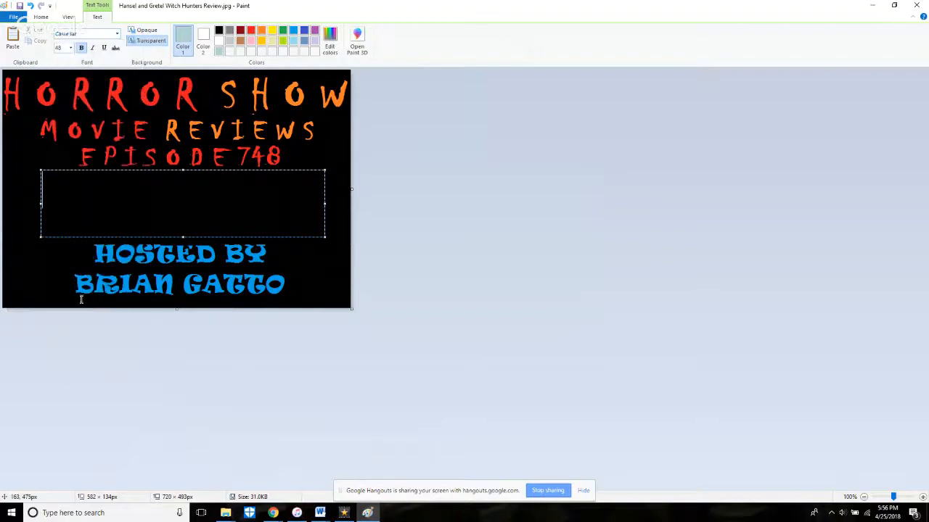
{"action": "type", "text": "ON"}
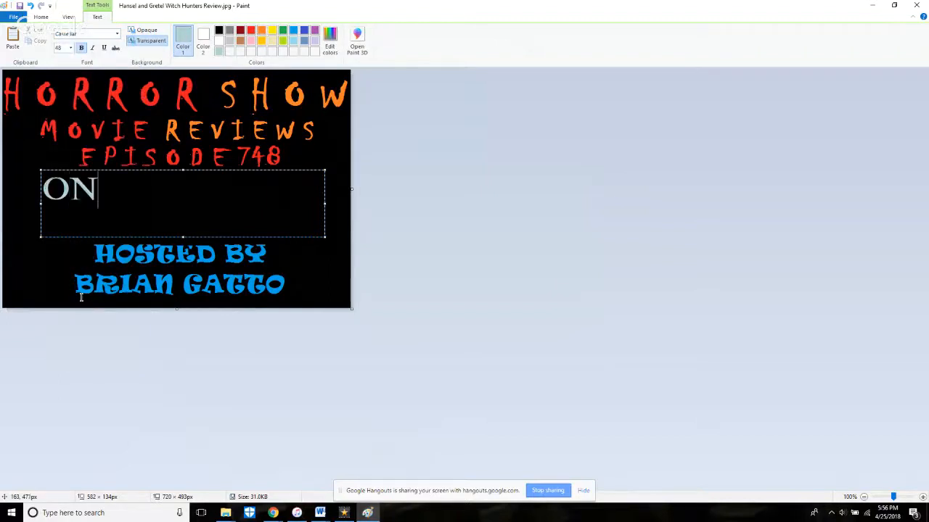
{"action": "type", "text": "E MILLION   "}
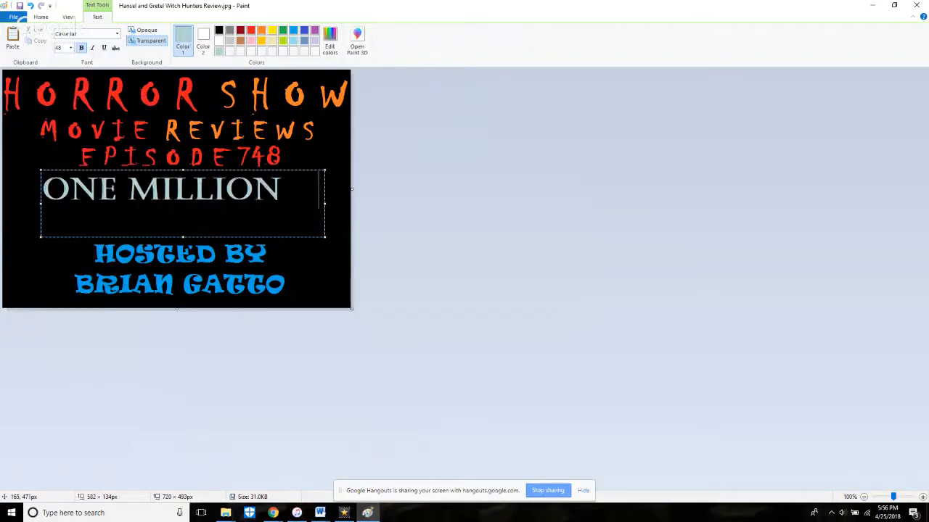
{"action": "type", "text": "YEARS B.C"}
{"action": "key", "text": "BackSpace"}
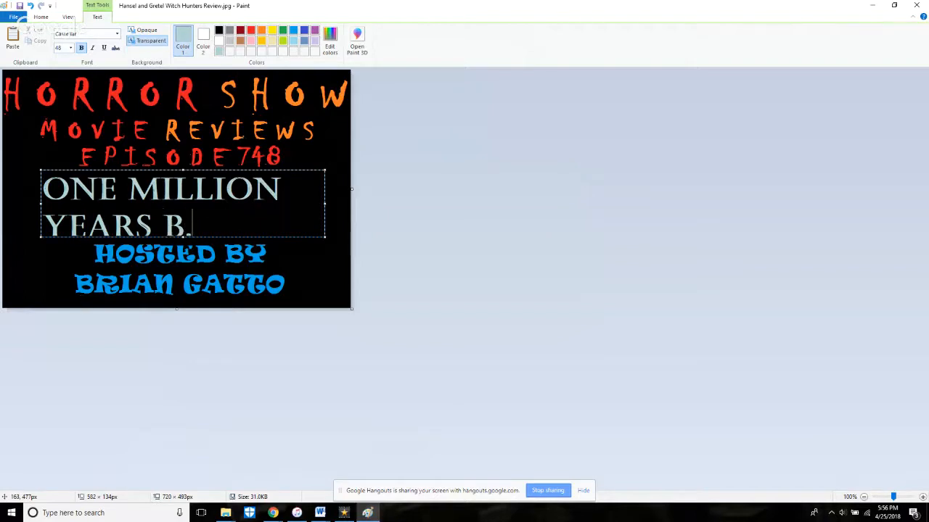
{"action": "type", "text": "C."}
Step: Reduce the font size of the whole movie title ONE MILLION YEARS B.C. to 26
{"action": "key", "text": "ctrl+a"}
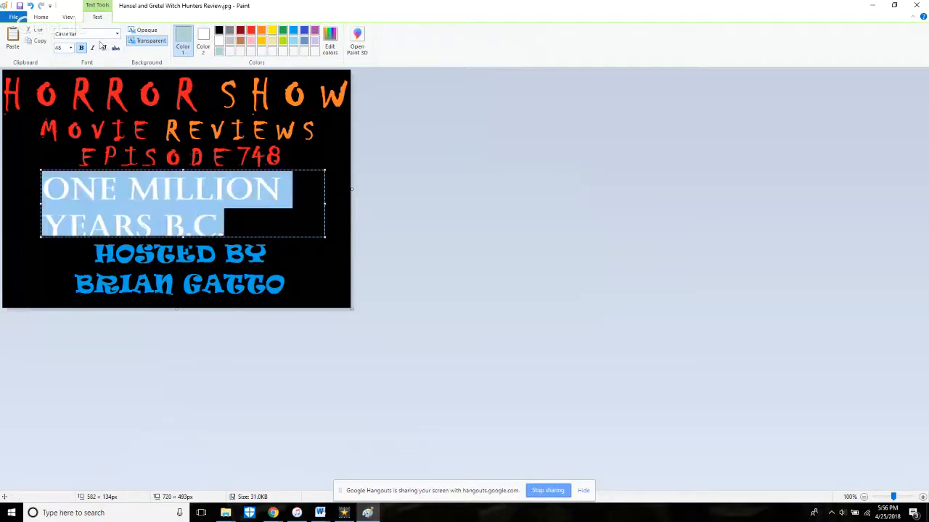
{"action": "left_click", "coordinate": [69, 49]}
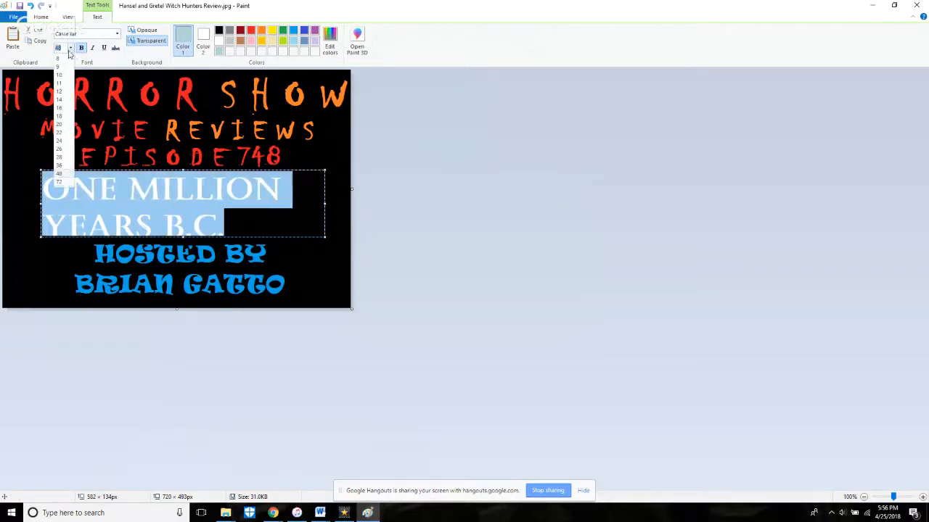
{"action": "left_click", "coordinate": [60, 166]}
{"action": "left_click", "coordinate": [70, 48]}
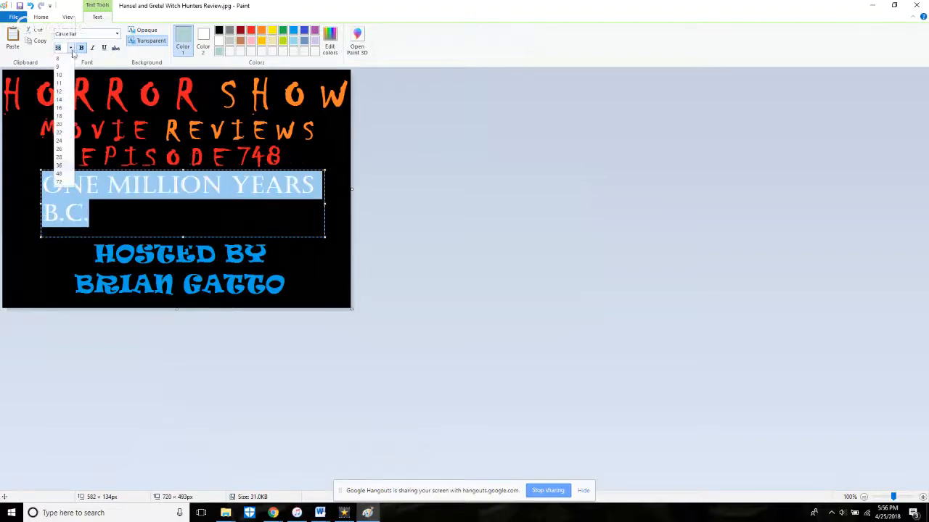
{"action": "left_click", "coordinate": [64, 149]}
{"action": "left_click", "coordinate": [184, 218]}
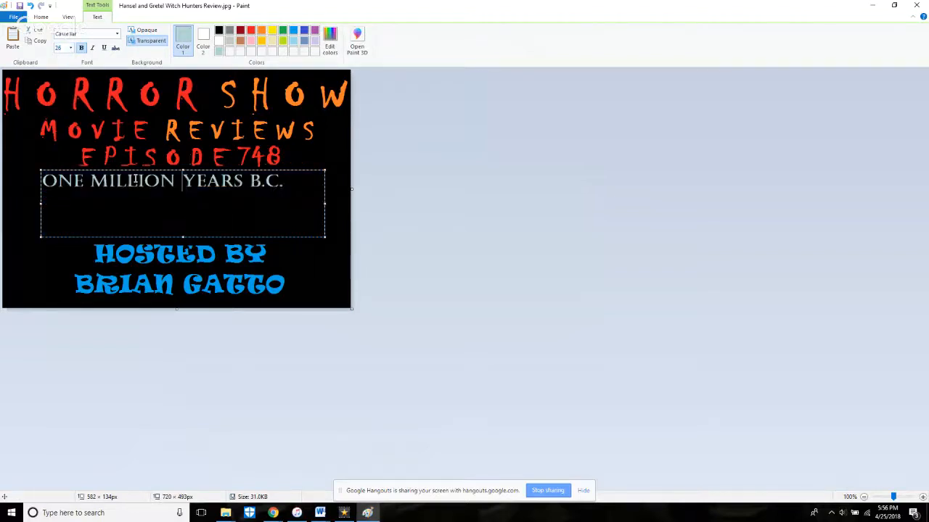
Step: Centre the movie title by shrinking its text box from the upper and left edges to about 552 × 96 px, commit it, and close Paint
{"action": "left_click_drag", "start_coordinate": [181, 171], "coordinate": [181, 193]}
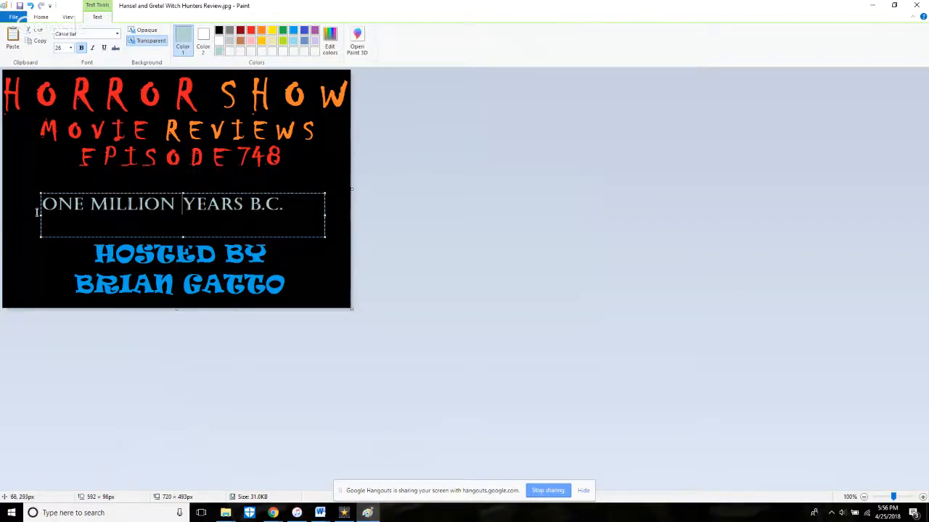
{"action": "left_click_drag", "start_coordinate": [41, 215], "coordinate": [61, 215]}
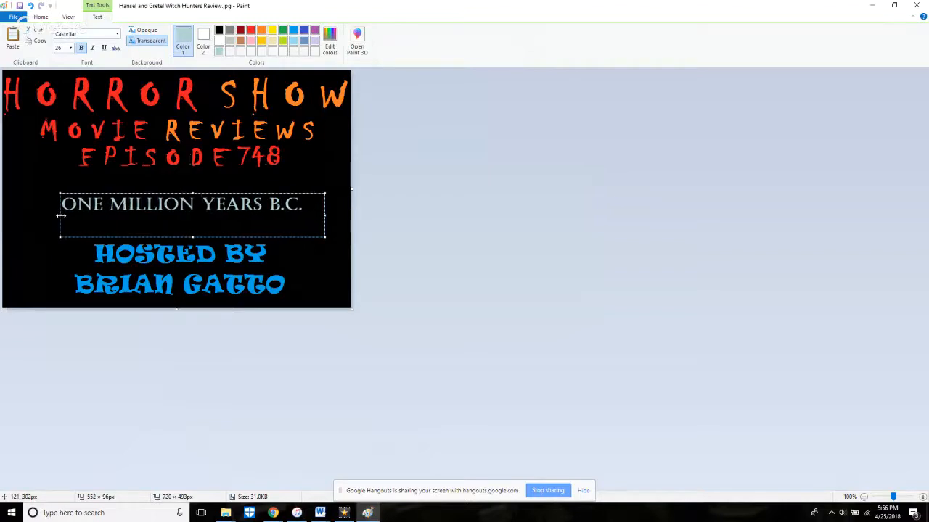
{"action": "left_click", "coordinate": [76, 184]}
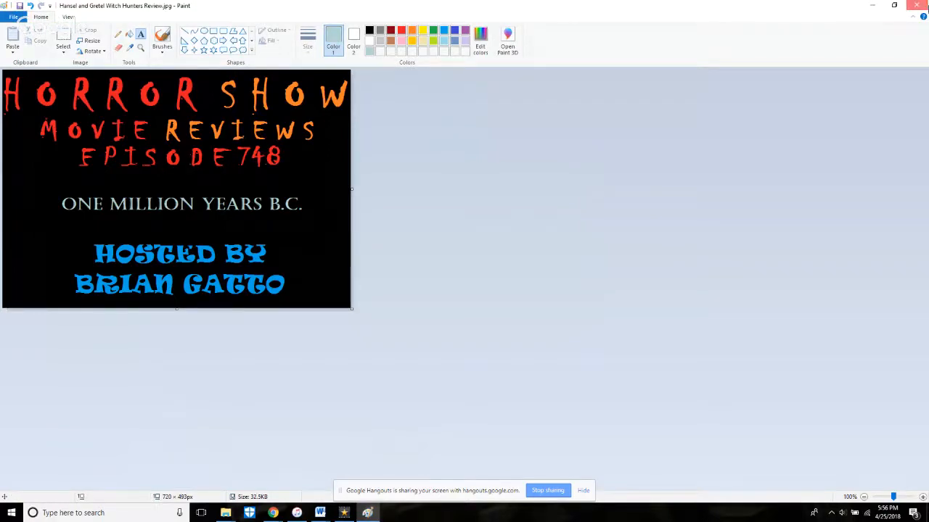
{"action": "left_click", "coordinate": [916, 5]}
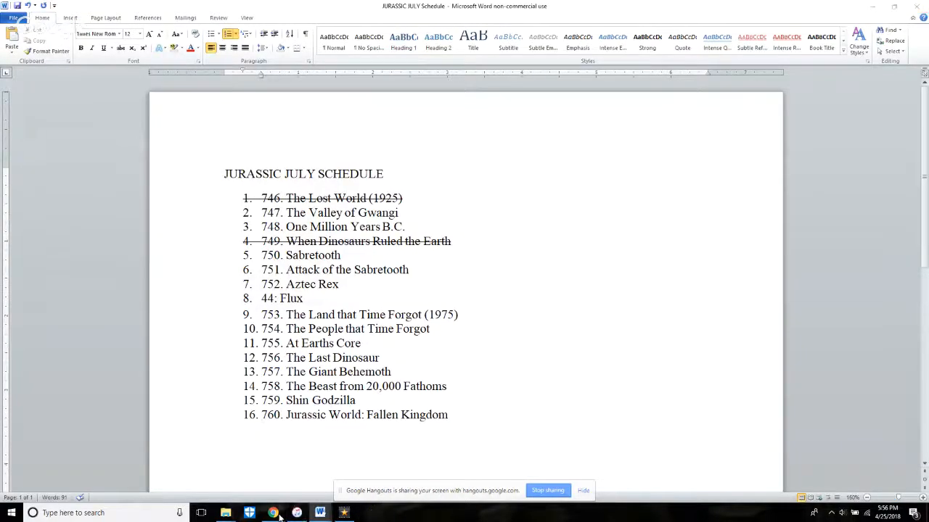
Step: Switch to VideoPad and import the title card Hansel and Gretel Witch Hunters Review.jpg from the Pictures folder
{"action": "left_click", "coordinate": [256, 498]}
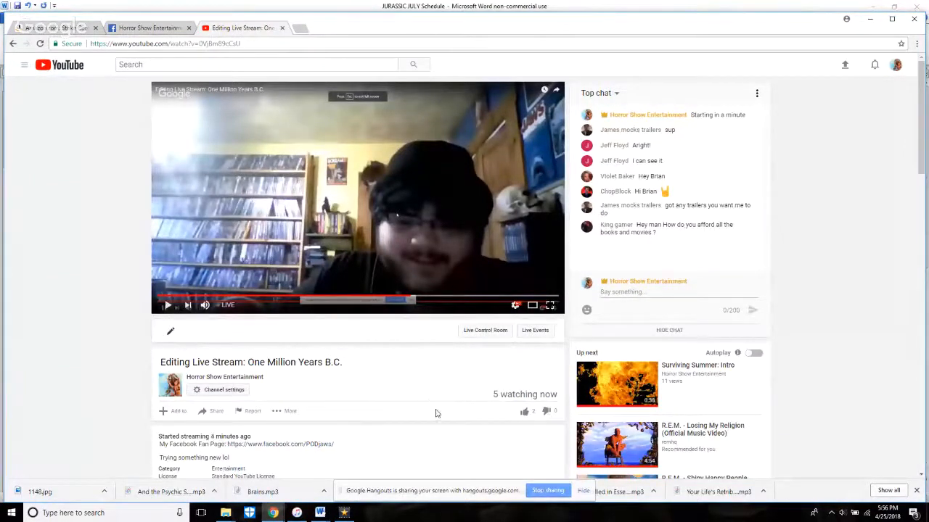
{"action": "left_click", "coordinate": [344, 513]}
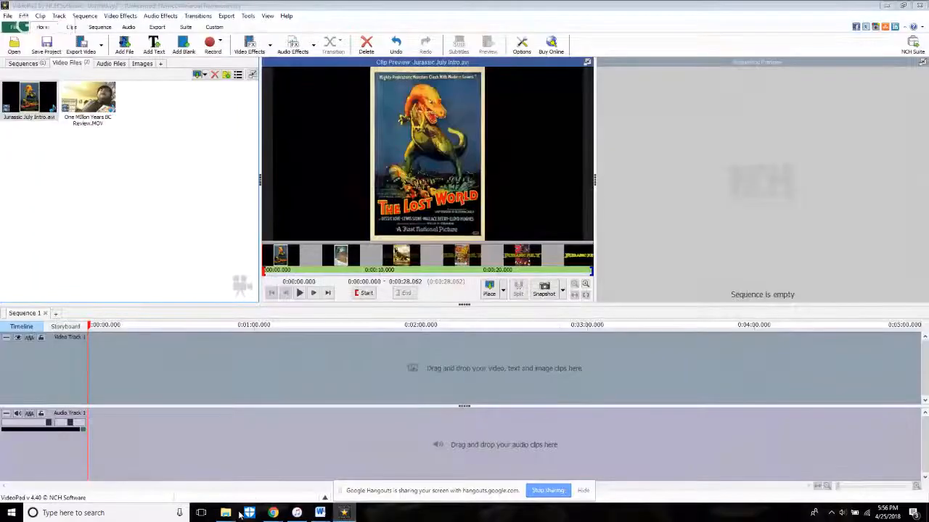
{"action": "mouse_move", "coordinate": [234, 516]}
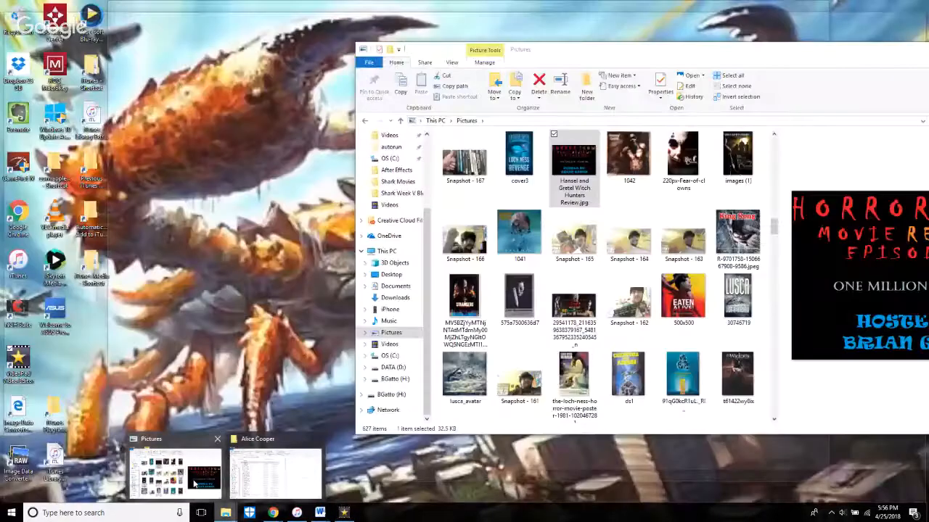
{"action": "left_click", "coordinate": [195, 485]}
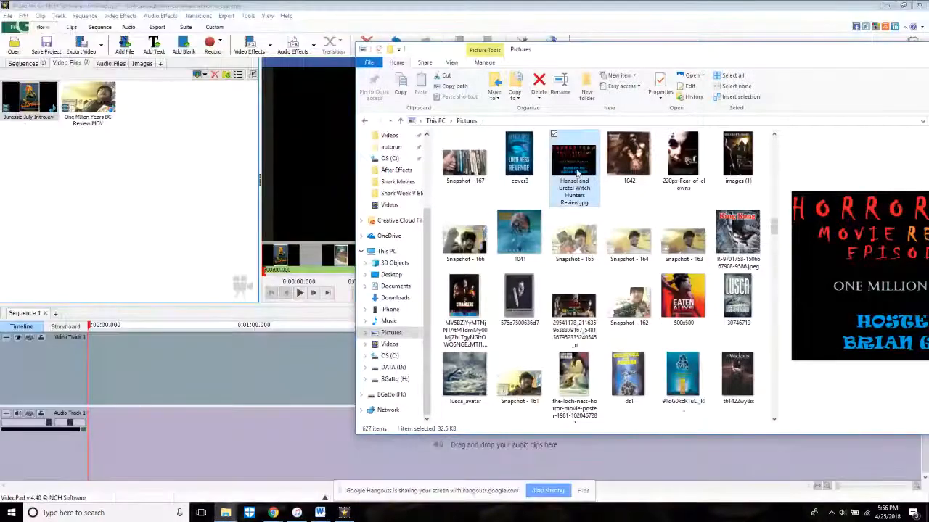
{"action": "left_click_drag", "start_coordinate": [577, 173], "coordinate": [187, 195]}
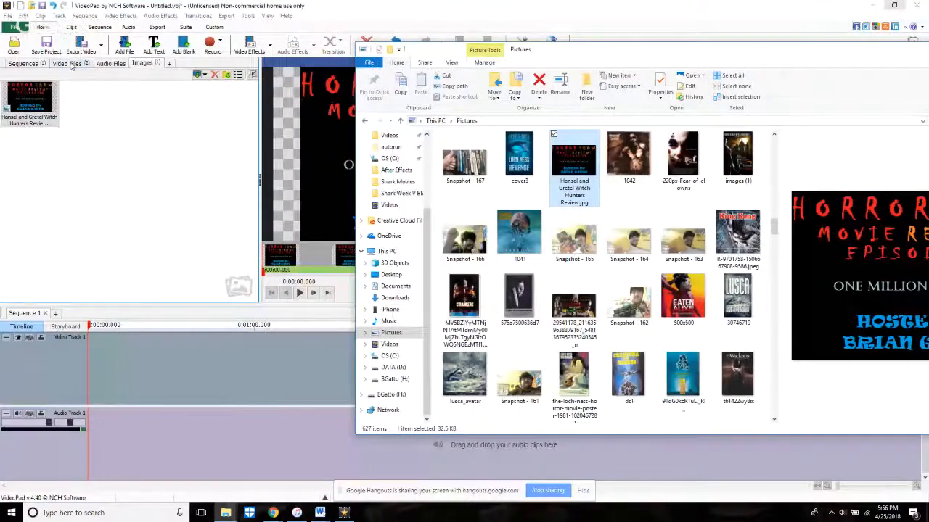
Step: Preview the imported Jurassic July Intro and One Million Years BC Review video clips and return to the imported images
{"action": "left_click", "coordinate": [66, 63]}
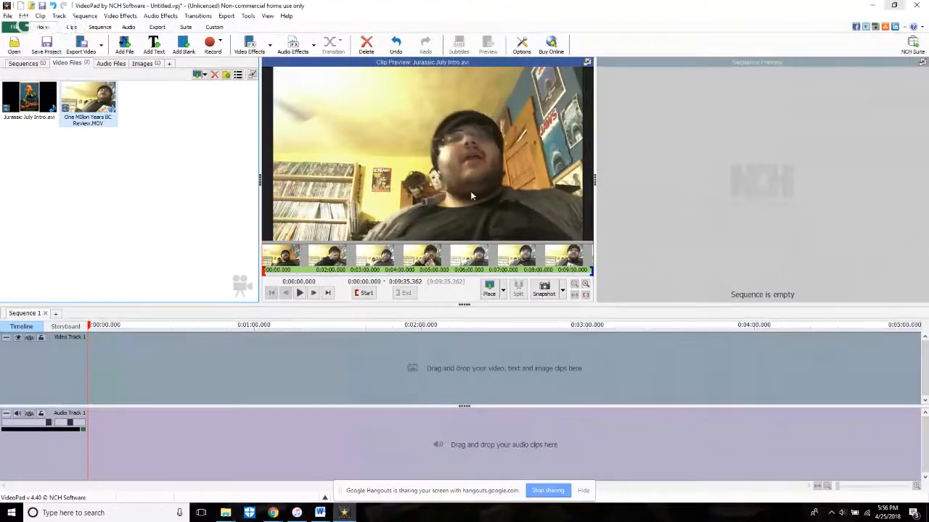
{"action": "left_click", "coordinate": [29, 104]}
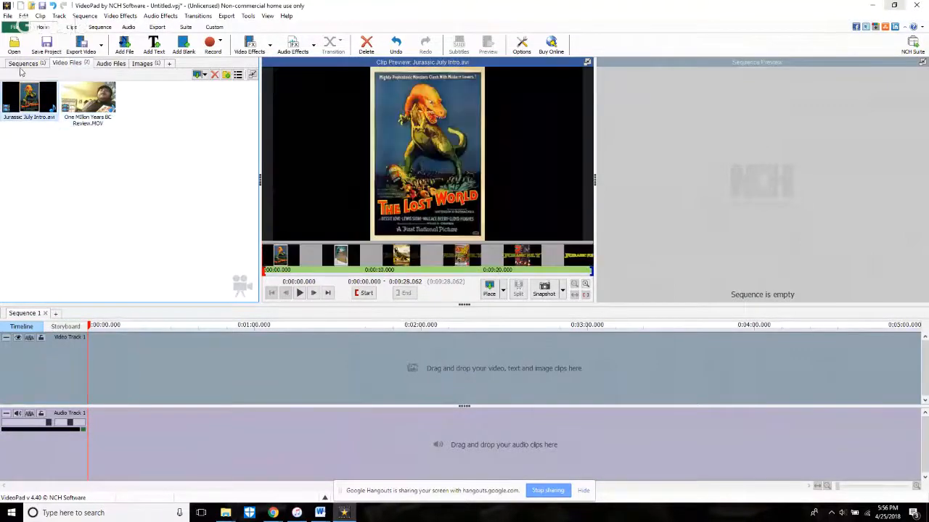
{"action": "left_click", "coordinate": [88, 98]}
{"action": "left_click", "coordinate": [145, 64]}
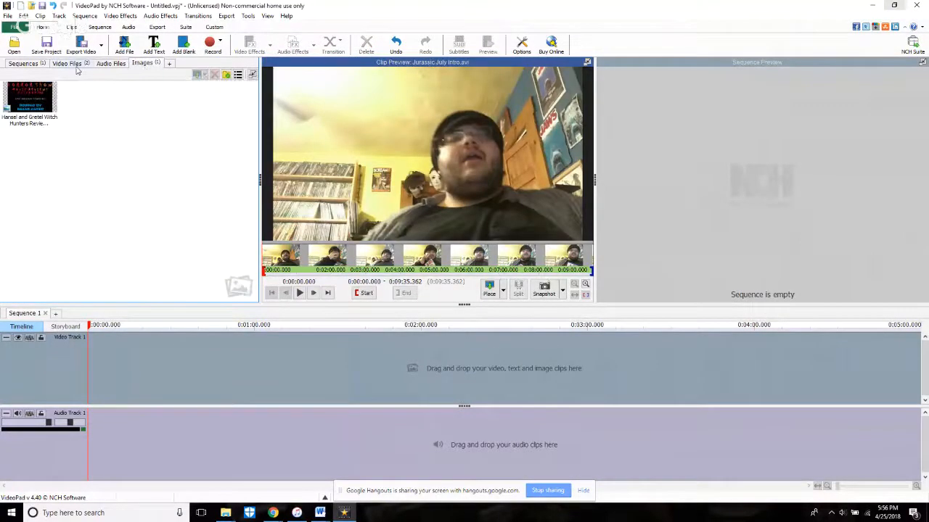
Step: Import the One Million Years B.C. poster image from the Jurassic July Reviews folder on drive H: and preview it
{"action": "mouse_move", "coordinate": [226, 512]}
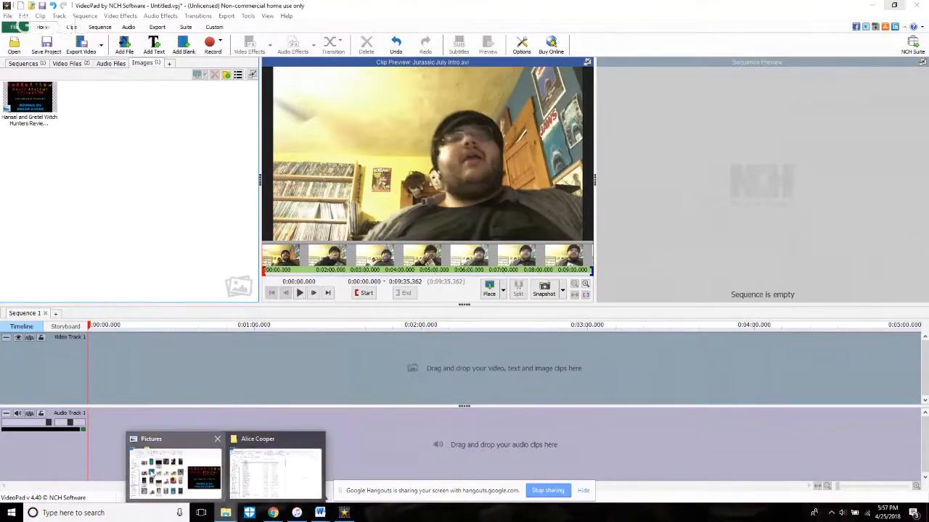
{"action": "left_click", "coordinate": [150, 470]}
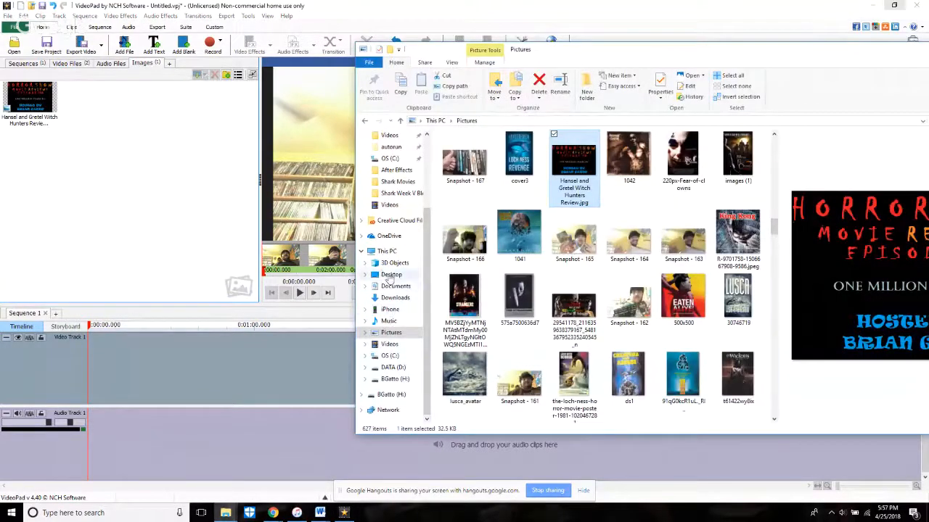
{"action": "scroll", "coordinate": [386, 317], "scroll_direction": "up", "scroll_amount": 2}
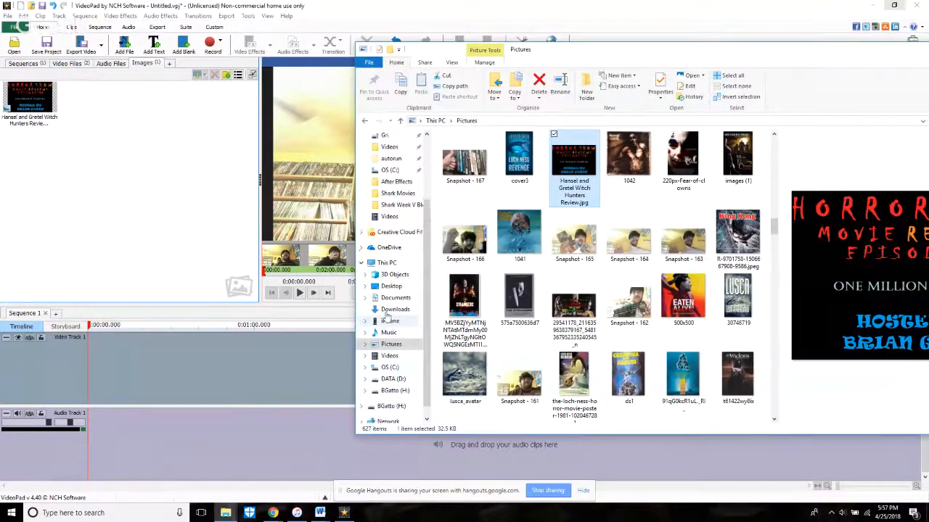
{"action": "scroll", "coordinate": [378, 214], "scroll_direction": "down", "scroll_amount": 2}
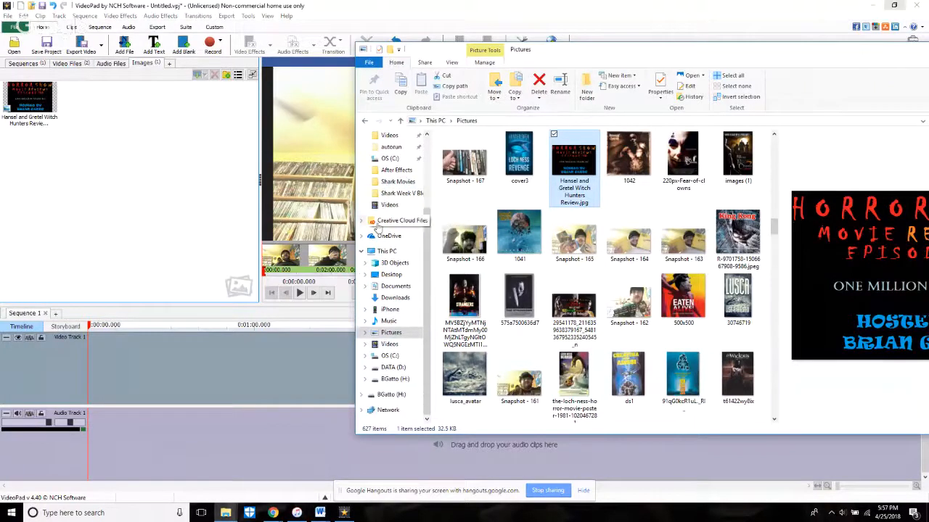
{"action": "left_click", "coordinate": [365, 380]}
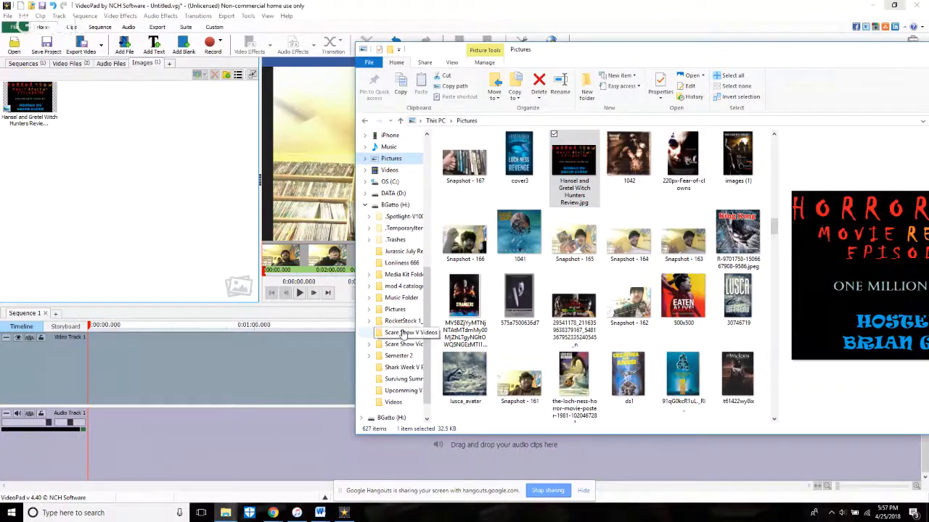
{"action": "left_click", "coordinate": [402, 254]}
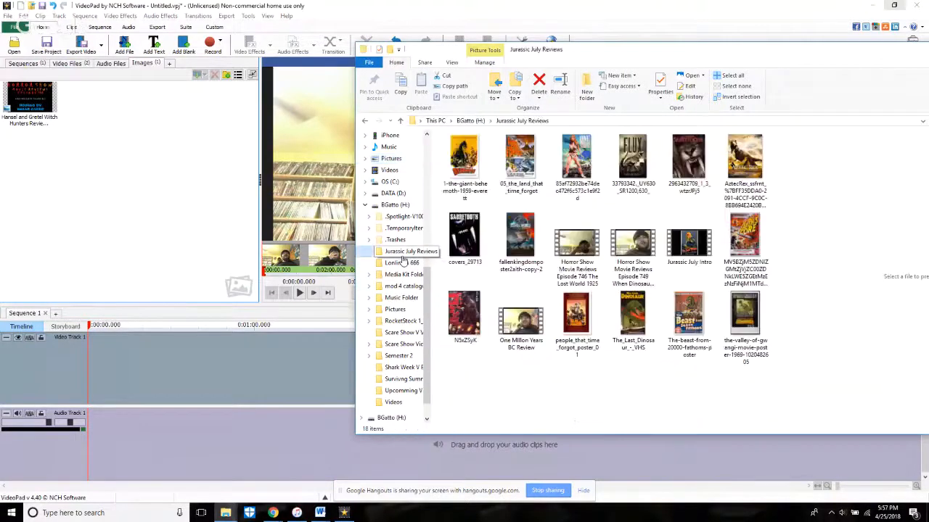
{"action": "left_click_drag", "start_coordinate": [577, 164], "coordinate": [142, 178]}
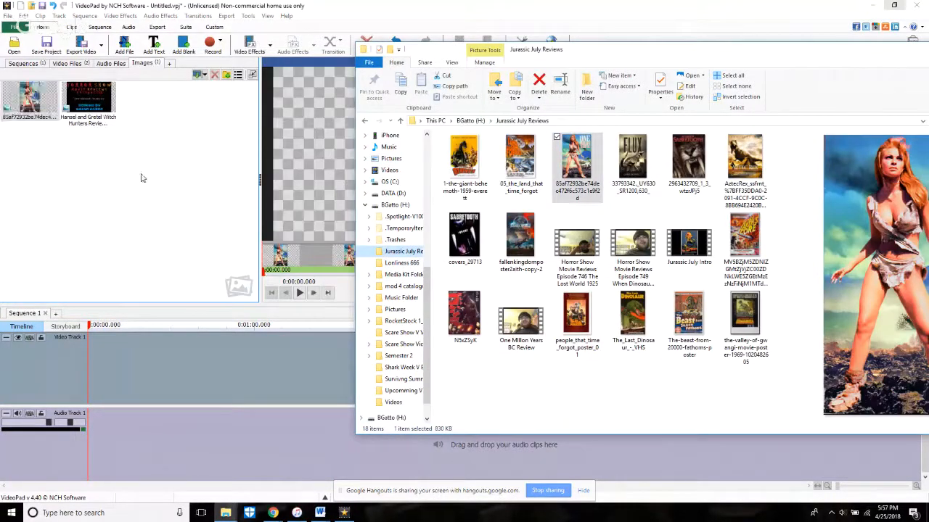
{"action": "left_click", "coordinate": [36, 110]}
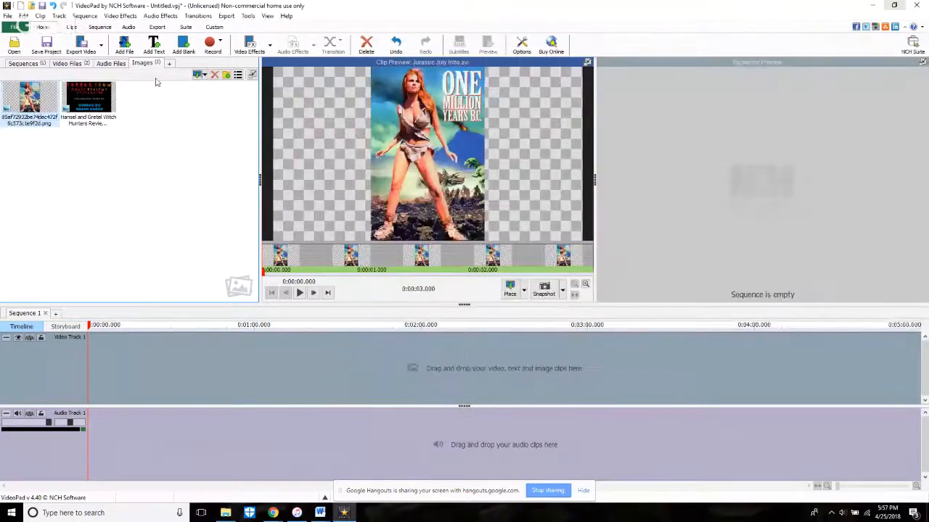
Step: Add an Amplify audio effect with a gain of 204% to the One Million Years BC Review clip
{"action": "left_click", "coordinate": [66, 63]}
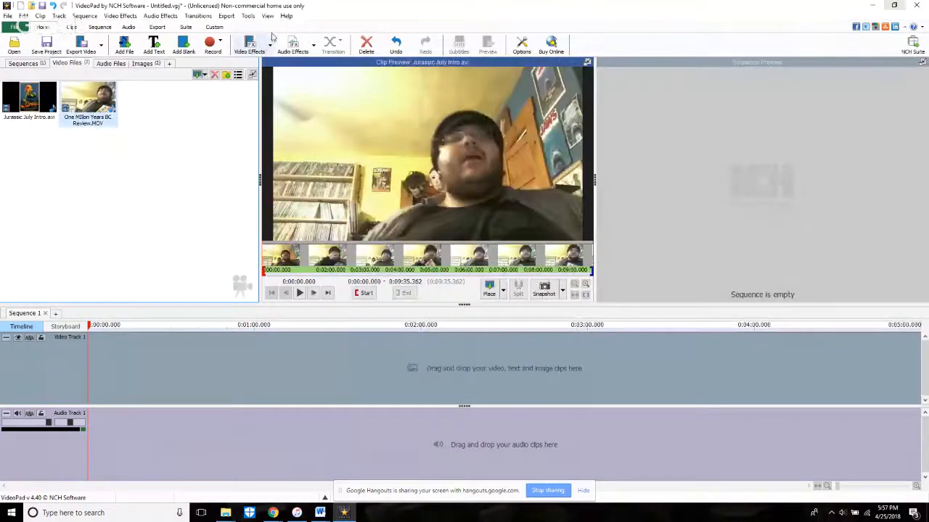
{"action": "left_click", "coordinate": [293, 45]}
{"action": "left_click", "coordinate": [88, 61]}
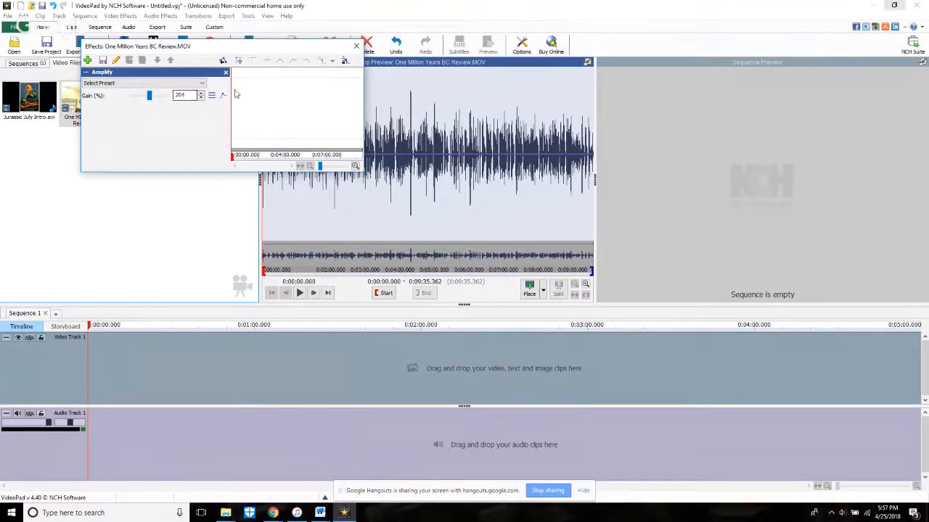
{"action": "left_click", "coordinate": [356, 45]}
Step: Place the One Million Years BC Review clip with its audio at the start of the Sequence 1 timeline
{"action": "left_click_drag", "start_coordinate": [87, 101], "coordinate": [204, 422]}
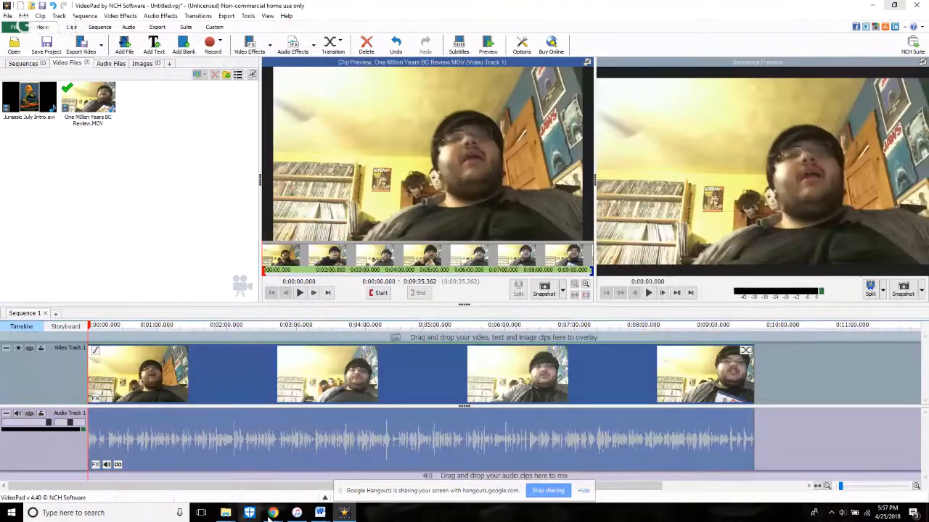
{"action": "left_click", "coordinate": [272, 513]}
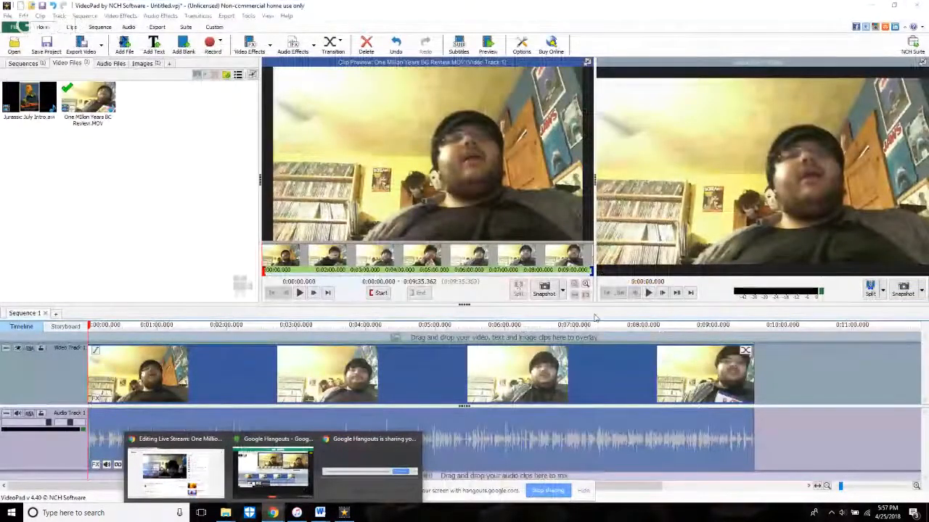
{"action": "left_click", "coordinate": [720, 295]}
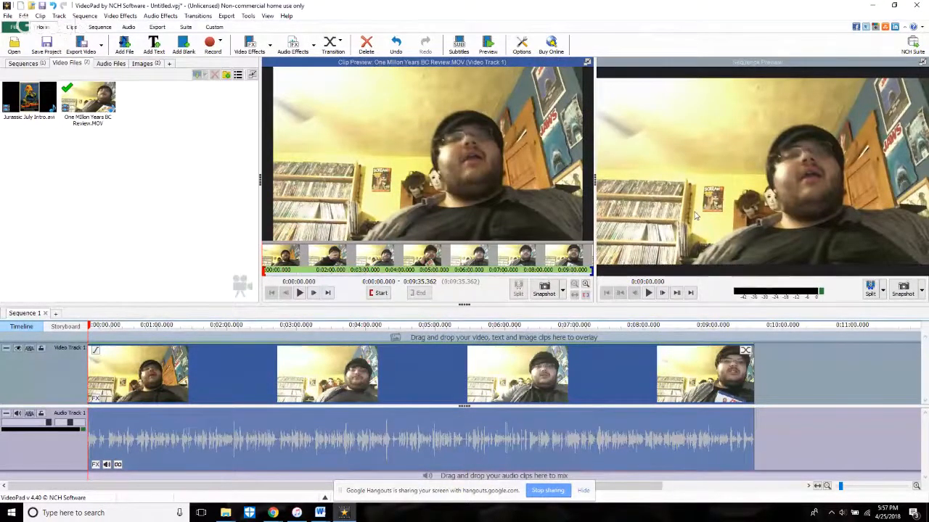
Step: Play the sequence from the beginning, split the review clip at about 8.85 s, and return the playhead to the start
{"action": "key", "text": "space"}
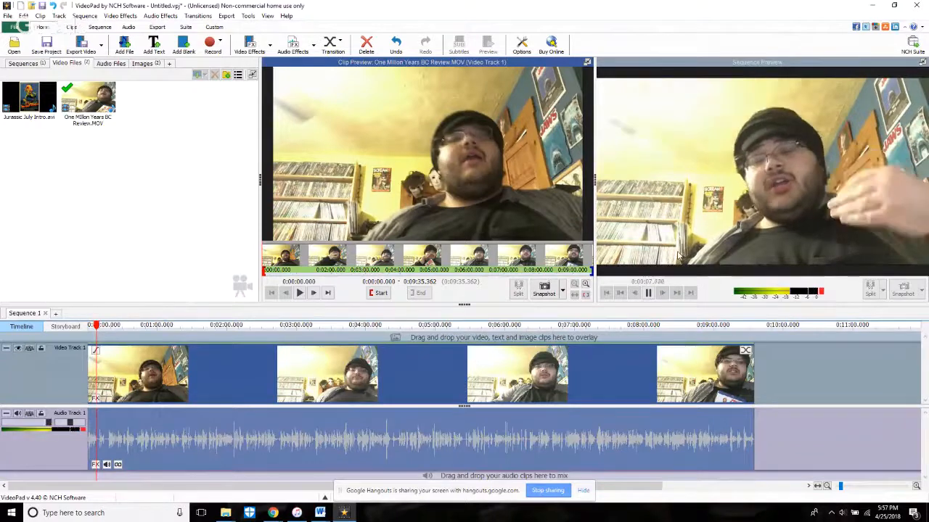
{"action": "left_click", "coordinate": [648, 293]}
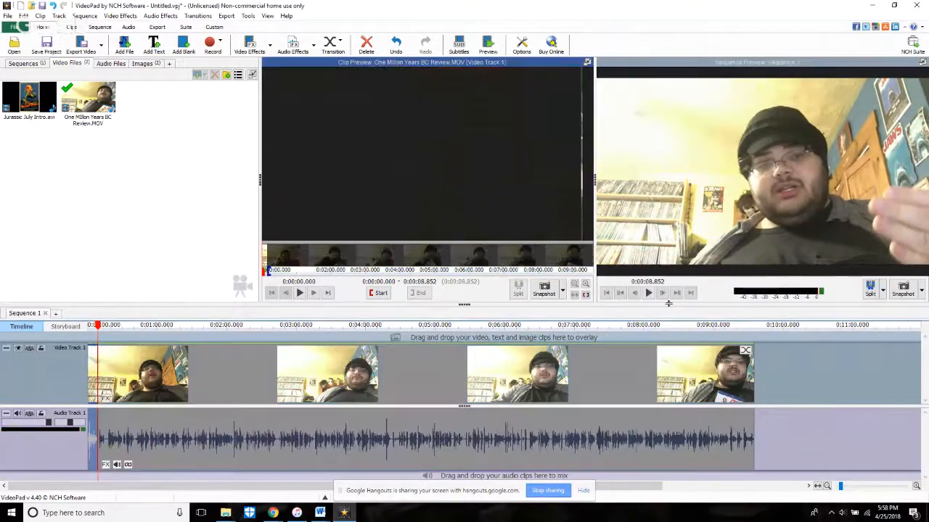
{"action": "left_click", "coordinate": [605, 292]}
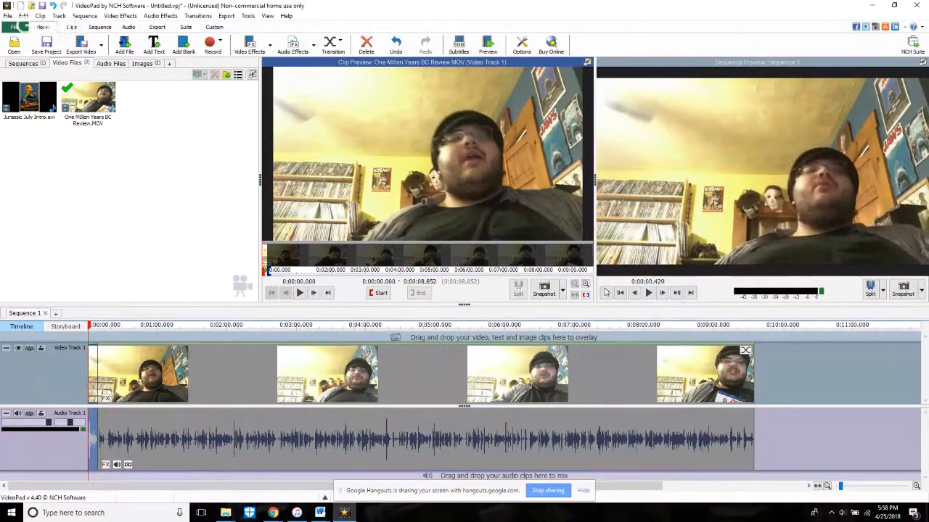
{"action": "left_click", "coordinate": [605, 293]}
Step: Trim the start of the first review segment and its audio to about 0.08 s, just before the speech begins
{"action": "scroll", "coordinate": [116, 419], "scroll_direction": "up", "scroll_amount": 5}
{"action": "scroll", "coordinate": [109, 416], "scroll_direction": "down", "scroll_amount": 6}
{"action": "scroll", "coordinate": [106, 415], "scroll_direction": "up", "scroll_amount": 6}
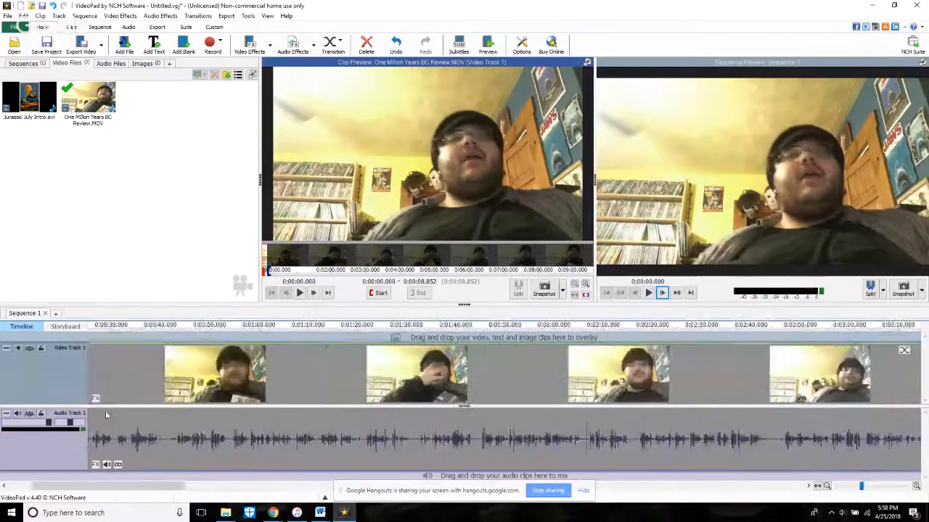
{"action": "scroll", "coordinate": [106, 415], "scroll_direction": "up", "scroll_amount": 5}
{"action": "left_click_drag", "start_coordinate": [39, 488], "coordinate": [13, 488]}
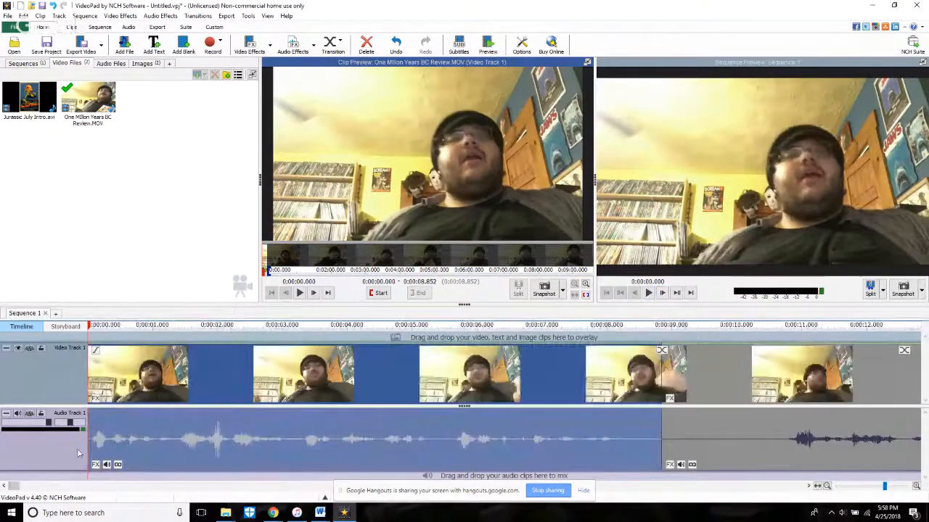
{"action": "left_click", "coordinate": [118, 339]}
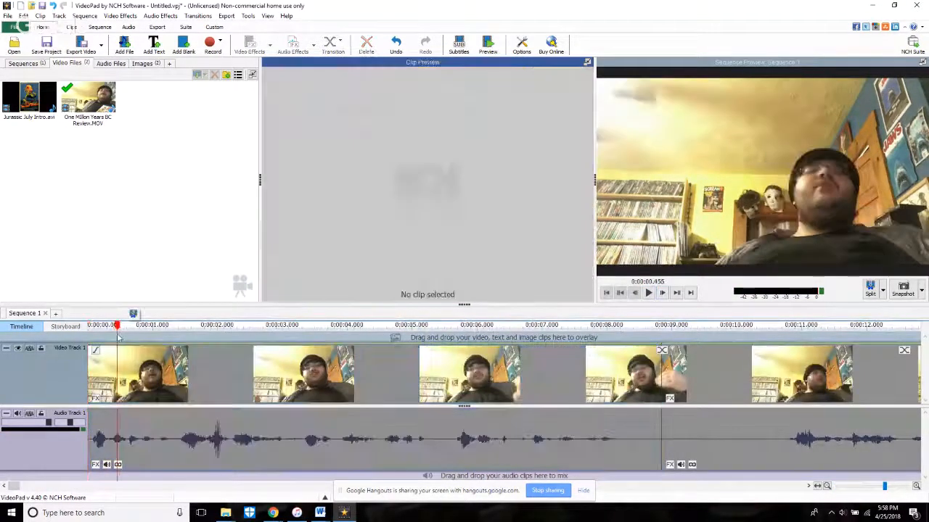
{"action": "left_click", "coordinate": [94, 444]}
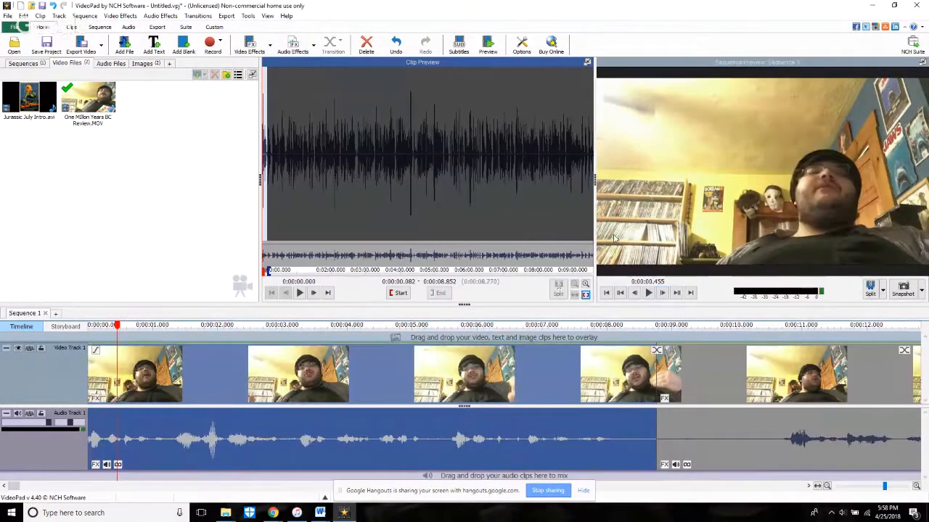
Step: Play the sequence from the beginning and split the selected first segment at about 2.96 s
{"action": "left_click", "coordinate": [607, 291]}
{"action": "key", "text": "space"}
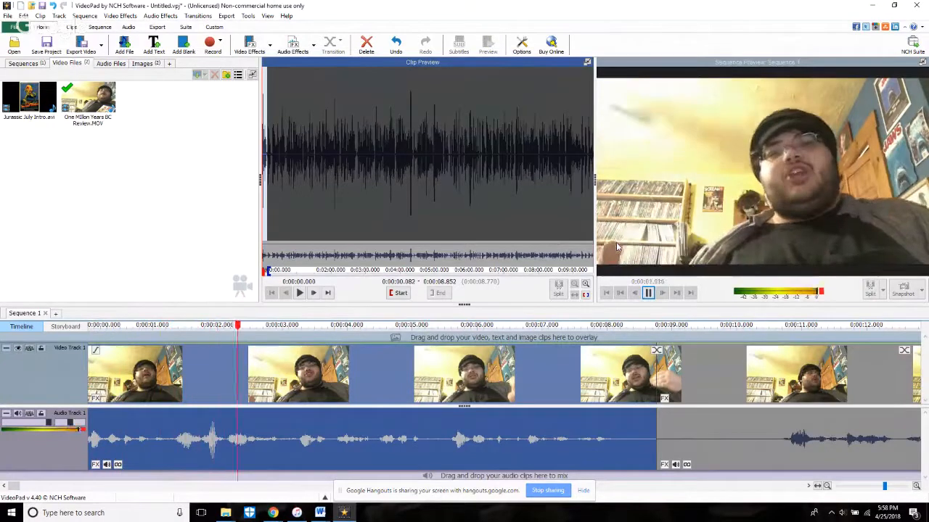
{"action": "key", "text": "space"}
{"action": "left_click", "coordinate": [882, 291]}
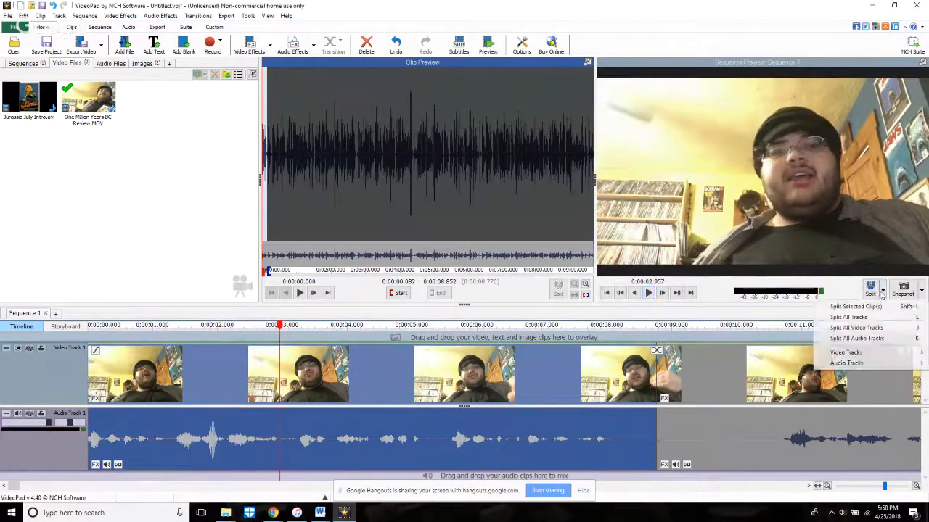
{"action": "left_click", "coordinate": [856, 306]}
Step: Play past the split and trim the second segment's start to 3.358 s of the source, removing the pause
{"action": "key", "text": "space"}
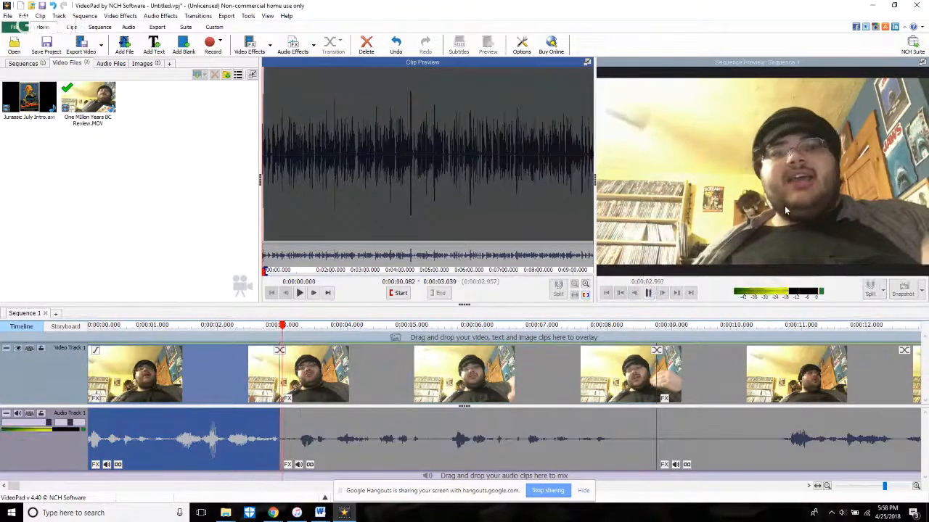
{"action": "key", "text": "space"}
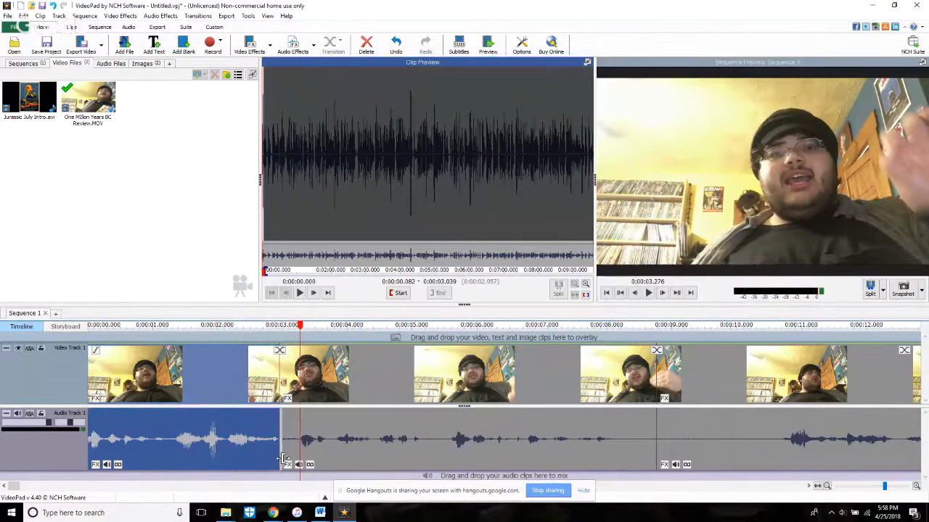
{"action": "left_click_drag", "start_coordinate": [283, 458], "coordinate": [303, 459]}
Step: Split the second segment at about 4.82 s on the timeline and trim the following segment's start to 5.685 s of the source
{"action": "key", "text": "space"}
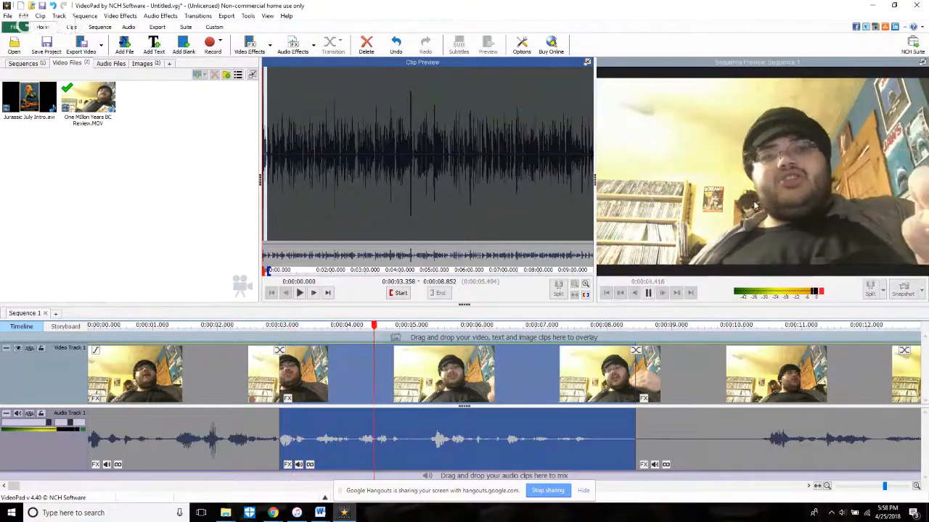
{"action": "left_click", "coordinate": [870, 288]}
{"action": "key", "text": "space"}
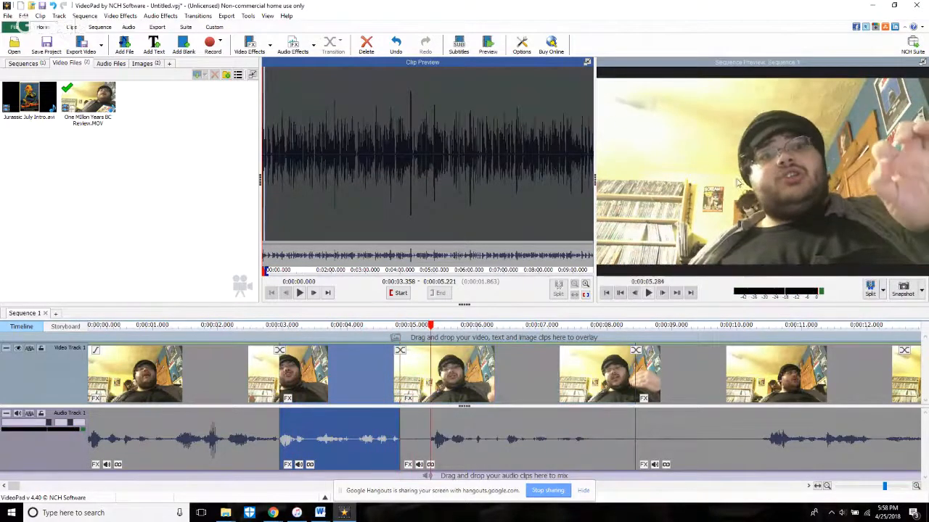
{"action": "left_click", "coordinate": [405, 444]}
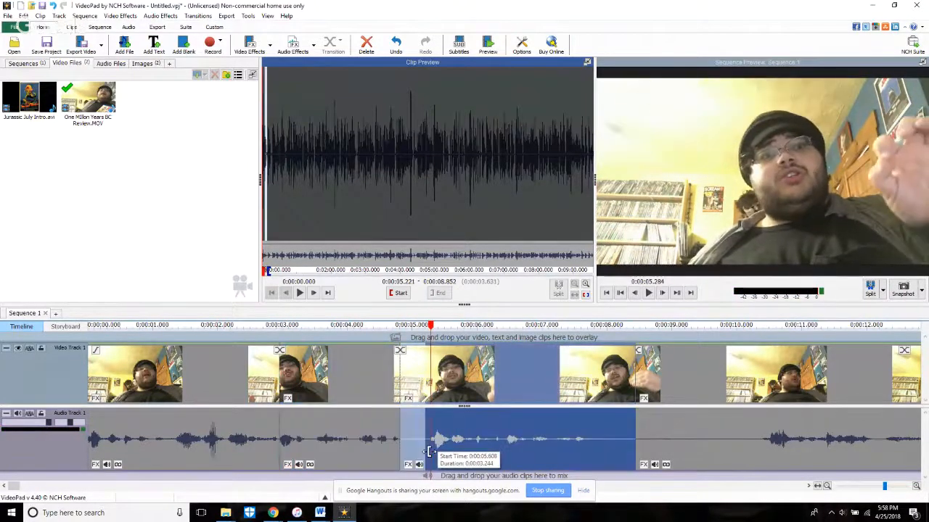
Step: Switch to the YouTube live stream page to check the chat, set the speaker volume to 36, and return to VideoPad
{"action": "mouse_move", "coordinate": [275, 516]}
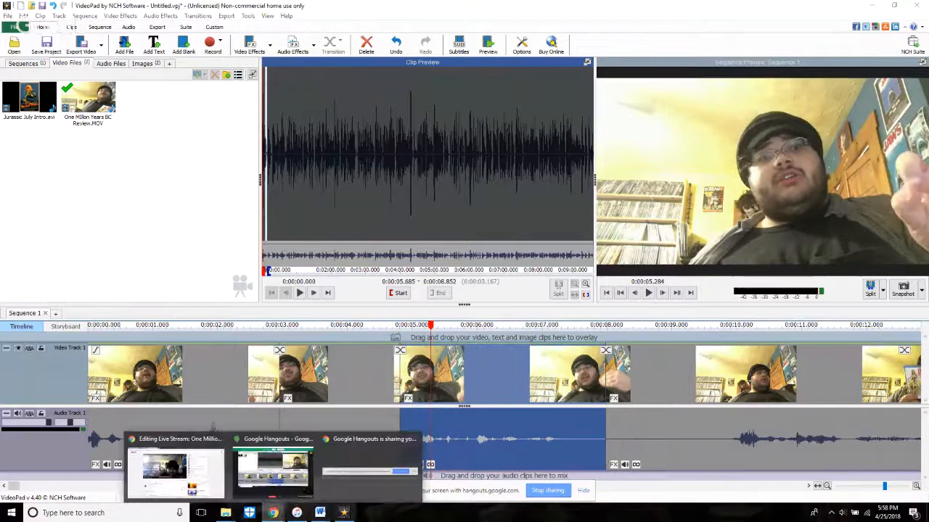
{"action": "left_click", "coordinate": [191, 470]}
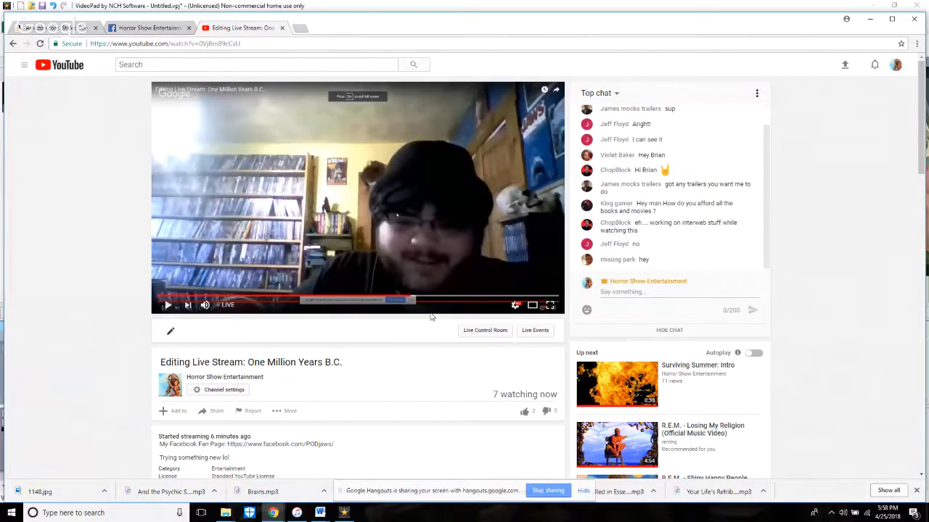
{"action": "left_click", "coordinate": [843, 510]}
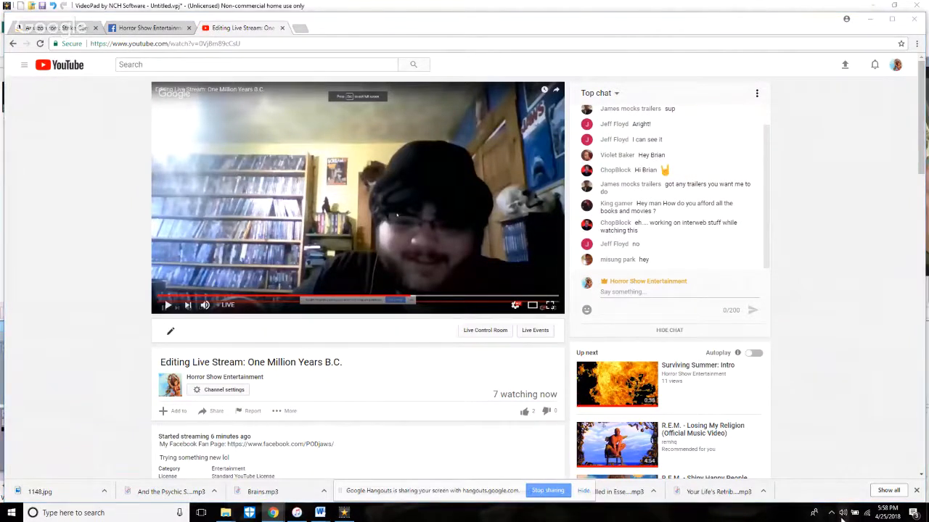
{"action": "left_click_drag", "start_coordinate": [847, 491], "coordinate": [835, 492]}
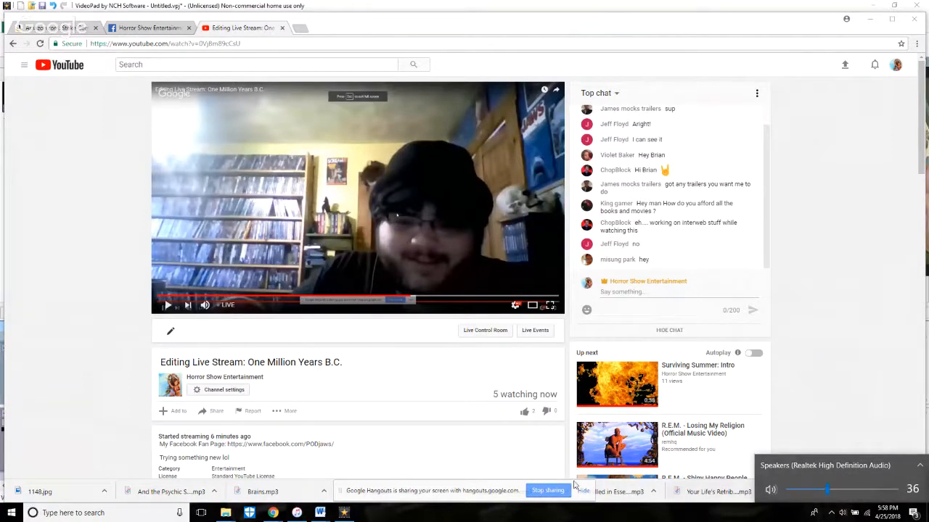
{"action": "left_click", "coordinate": [346, 513]}
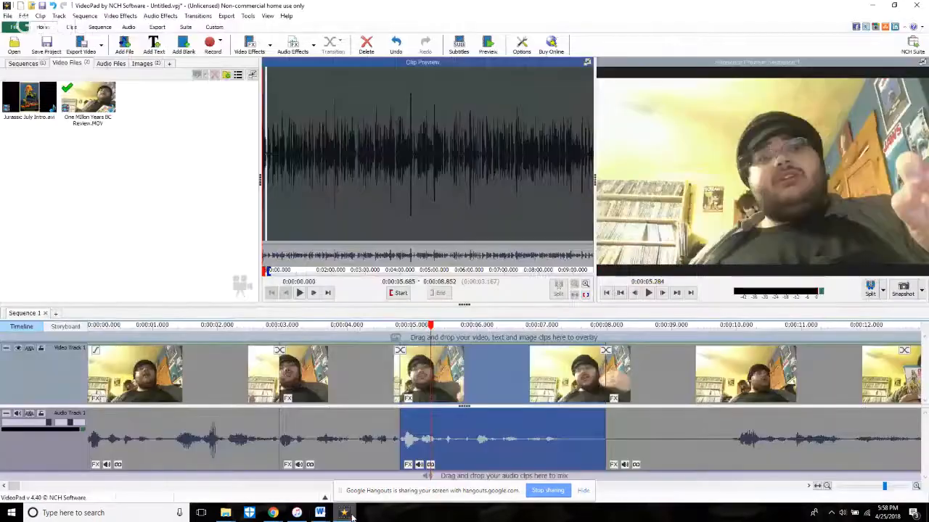
Step: Play from about 4 s and trim the silent start of the main review clip to about 10.5 s of the source
{"action": "left_click", "coordinate": [345, 336]}
{"action": "left_click", "coordinate": [647, 293]}
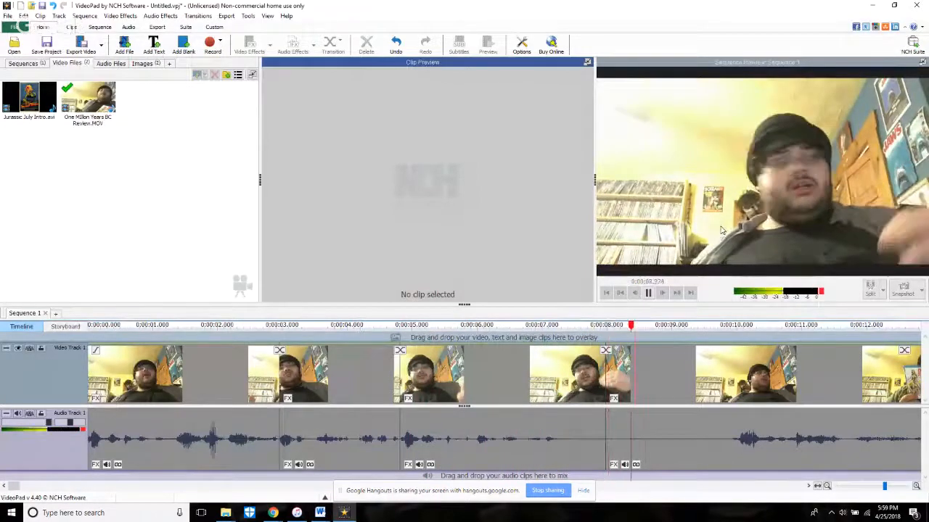
{"action": "key", "text": "space"}
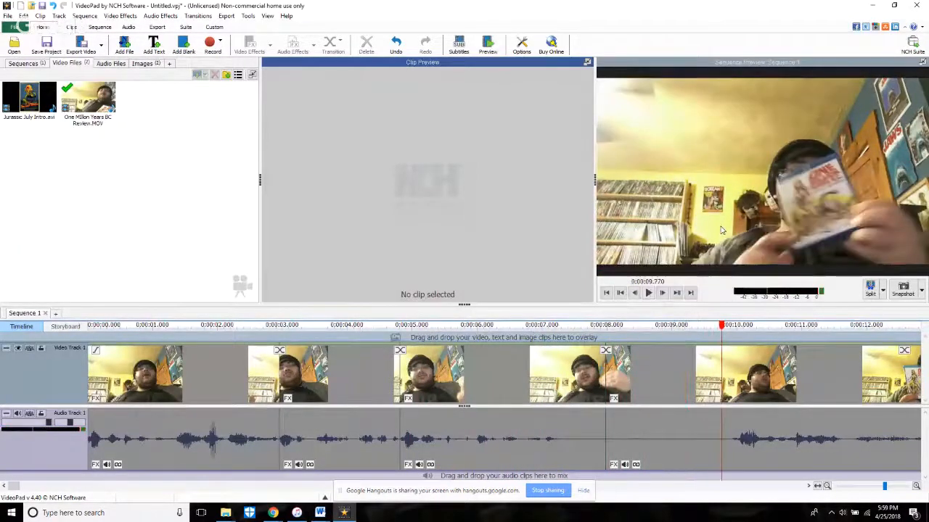
{"action": "left_click", "coordinate": [608, 441]}
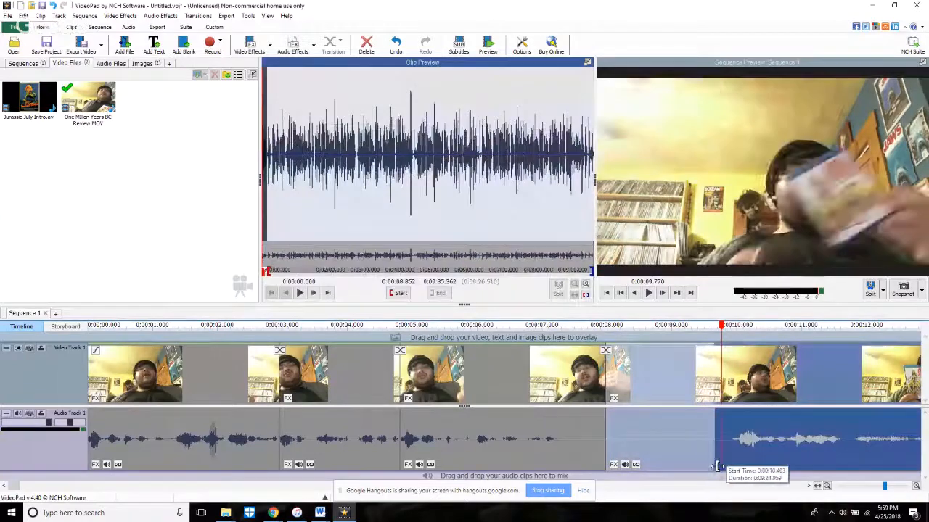
Step: Add Jurassic July Intro.avi with its audio on an overlay track above the review, and check the YouTube live chat
{"action": "left_click_drag", "start_coordinate": [6, 90], "coordinate": [185, 344]}
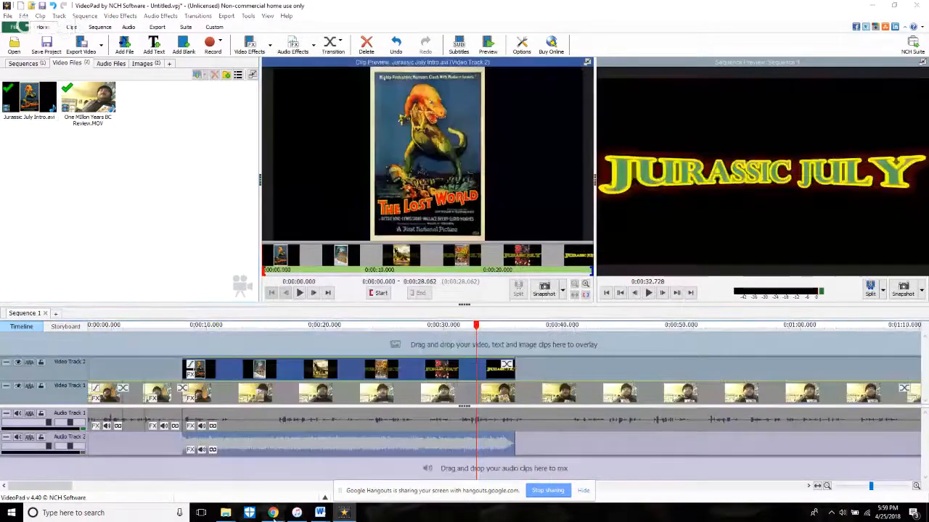
{"action": "mouse_move", "coordinate": [273, 512]}
{"action": "left_click", "coordinate": [217, 468]}
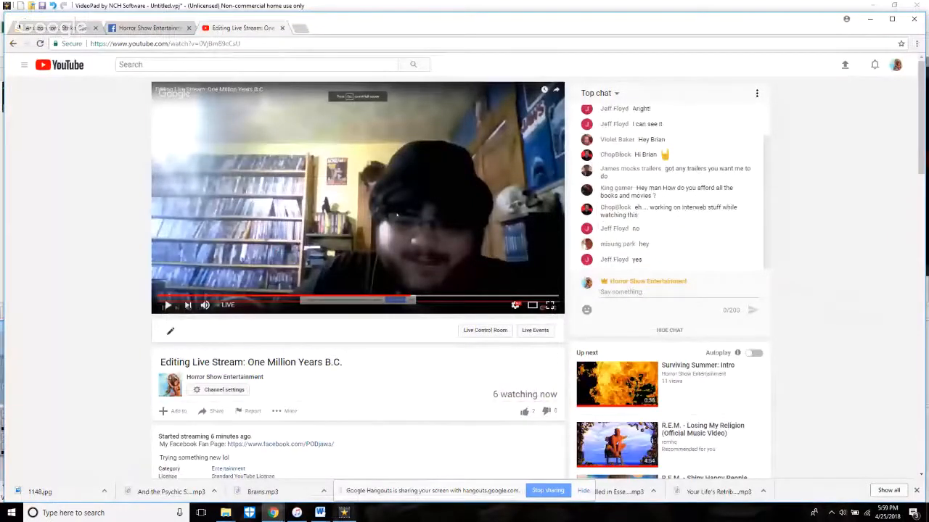
{"action": "left_click", "coordinate": [344, 516]}
Step: Move the Jurassic July intro onto Video Track 1 between the opening segments and the main review clip
{"action": "scroll", "coordinate": [340, 421], "scroll_direction": "down", "scroll_amount": 3}
{"action": "left_click_drag", "start_coordinate": [340, 421], "coordinate": [496, 421]}
{"action": "left_click_drag", "start_coordinate": [305, 375], "coordinate": [309, 403]}
Step: Play through the Jurassic July intro and set the playhead at about 33.95 s, where its logo ends
{"action": "left_click", "coordinate": [122, 325]}
{"action": "key", "text": "space"}
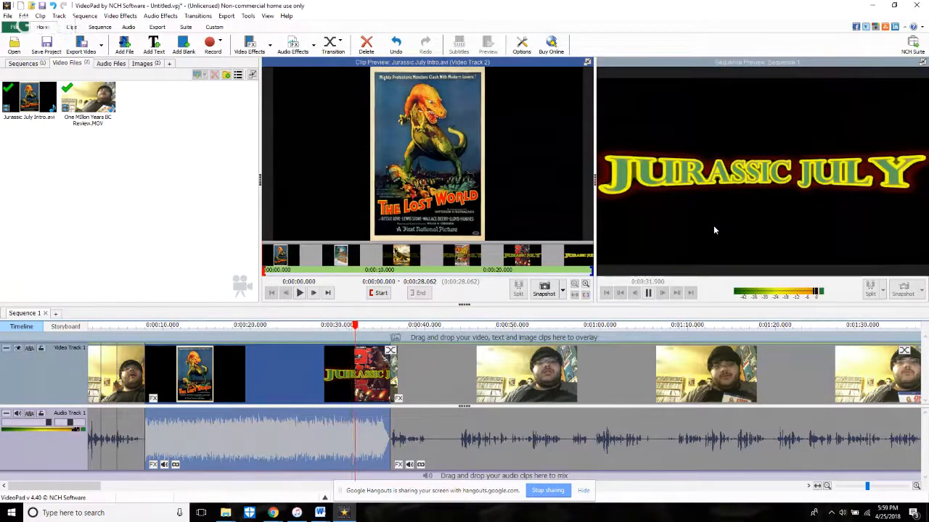
{"action": "key", "text": "space"}
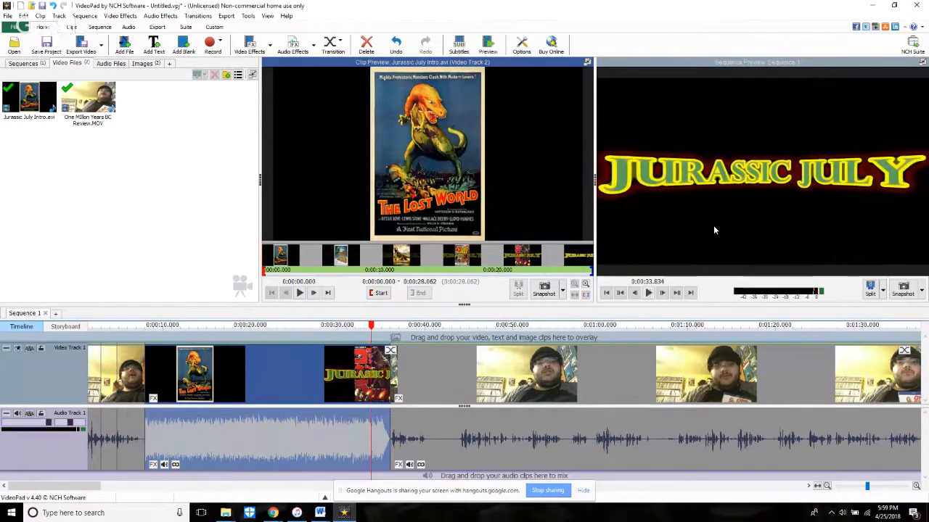
{"action": "scroll", "coordinate": [467, 330], "scroll_direction": "up", "scroll_amount": 10}
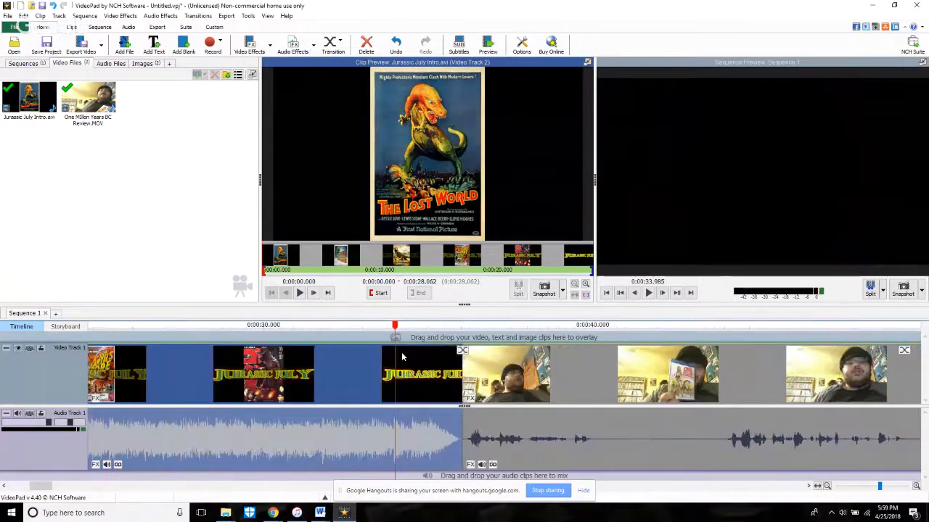
{"action": "scroll", "coordinate": [468, 330], "scroll_direction": "up", "scroll_amount": 4}
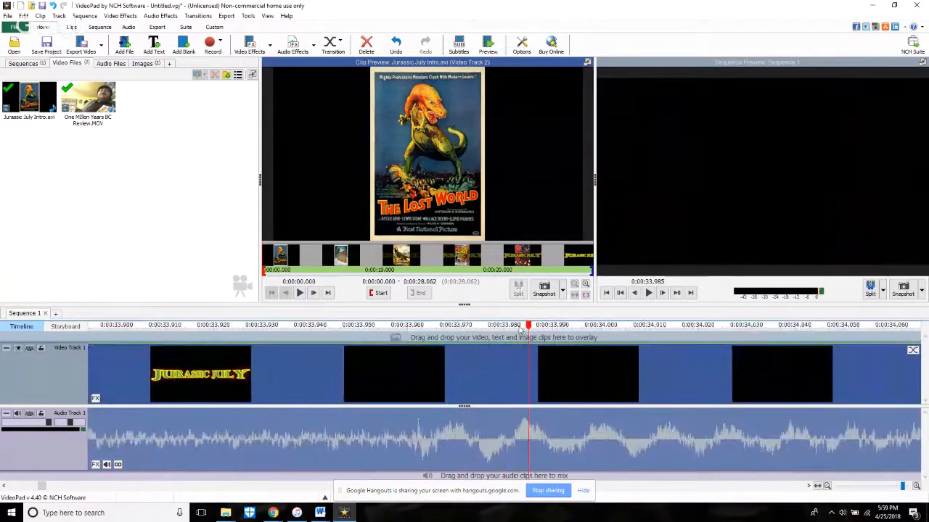
{"action": "left_click_drag", "start_coordinate": [526, 330], "coordinate": [338, 350]}
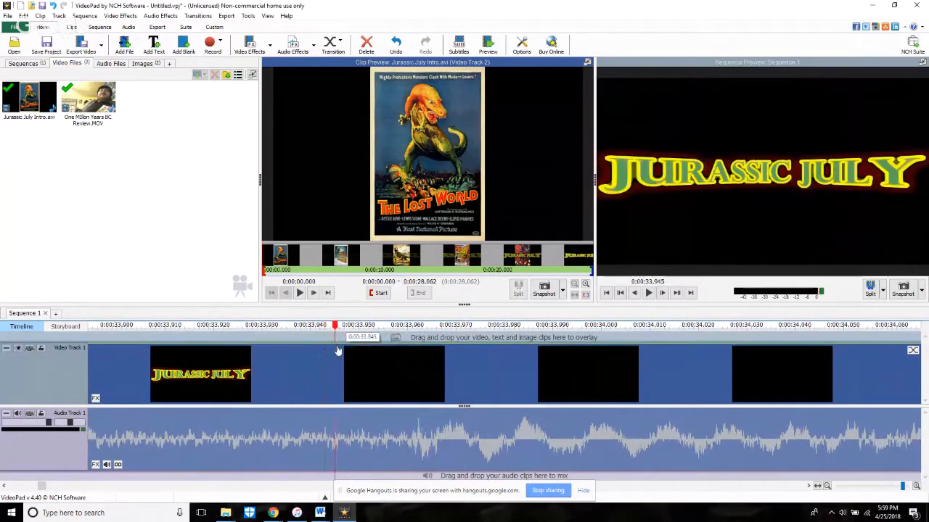
{"action": "scroll", "coordinate": [345, 353], "scroll_direction": "down", "scroll_amount": 8}
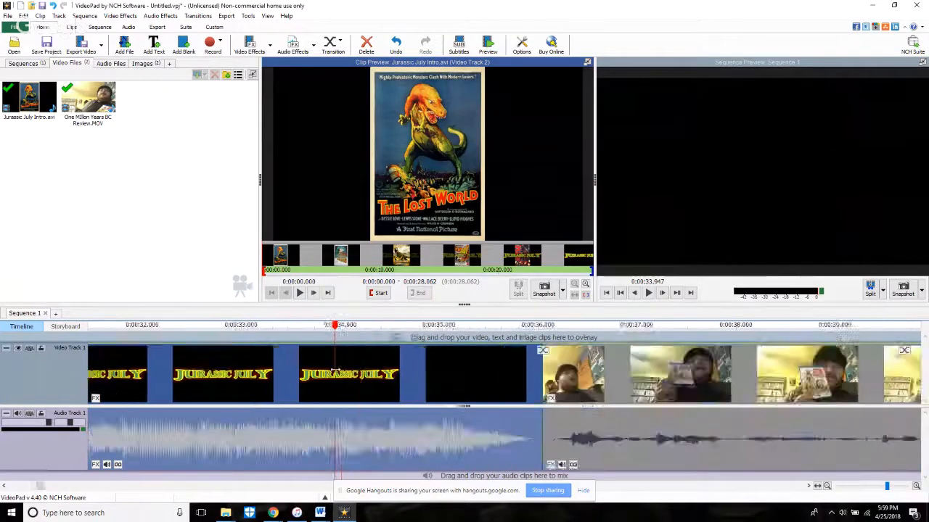
{"action": "scroll", "coordinate": [338, 368], "scroll_direction": "down", "scroll_amount": 2}
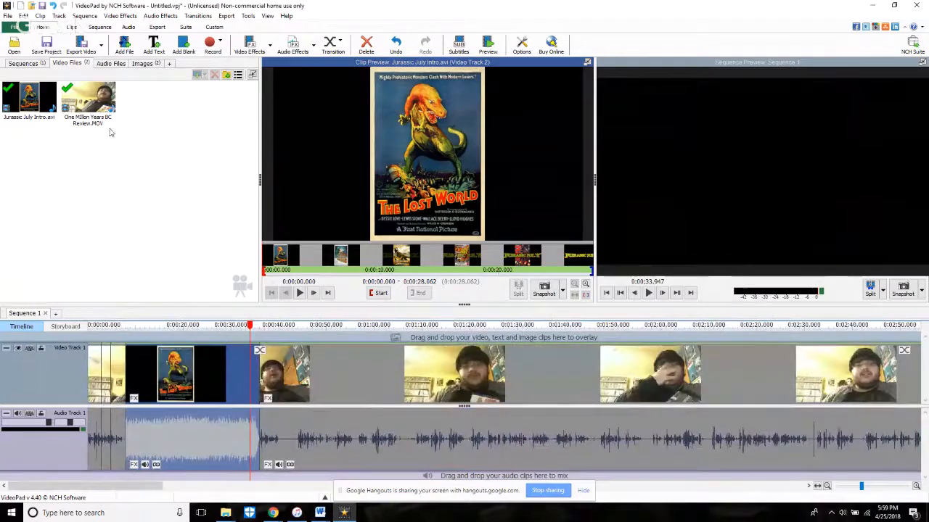
Step: Overlay the episode 748 title card at the playhead and shorten it to 2.102 s so it ends with the intro
{"action": "left_click", "coordinate": [147, 64]}
{"action": "left_click_drag", "start_coordinate": [84, 104], "coordinate": [265, 343]}
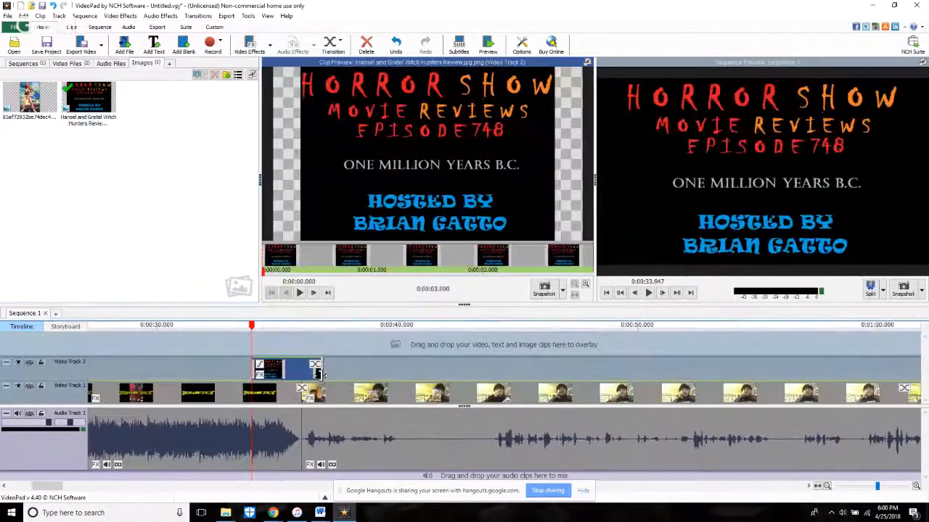
{"action": "left_click_drag", "start_coordinate": [319, 374], "coordinate": [300, 373]}
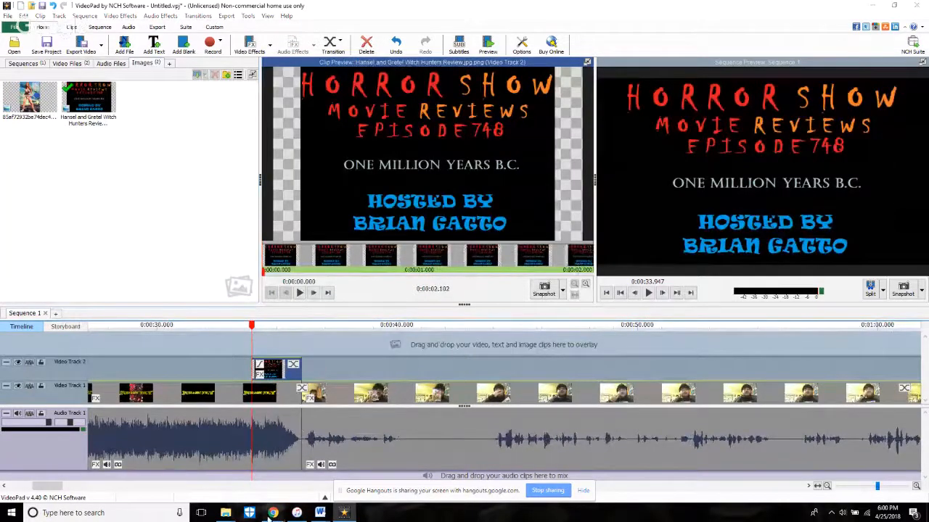
Step: Play the sequence from just before the title card and split the review clip at about 40.61 s
{"action": "mouse_move", "coordinate": [272, 513]}
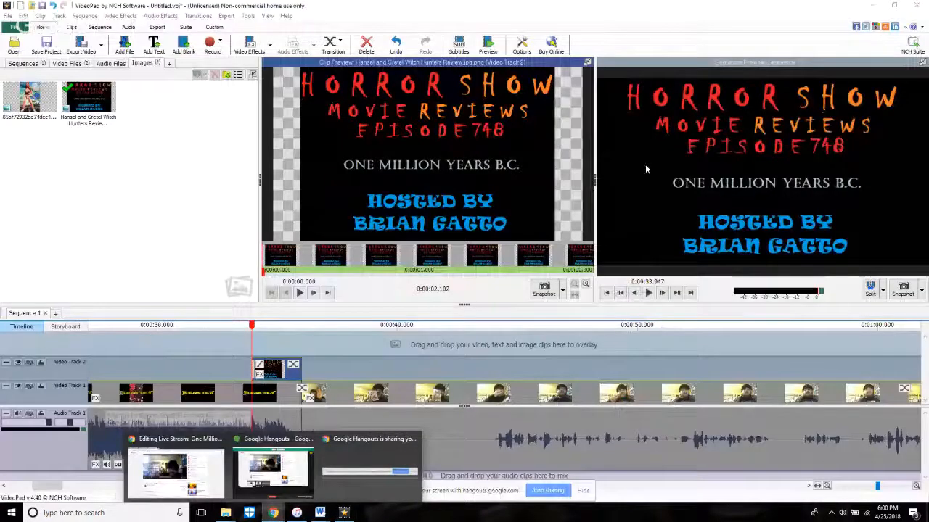
{"action": "key", "text": "space"}
{"action": "left_click", "coordinate": [230, 341]}
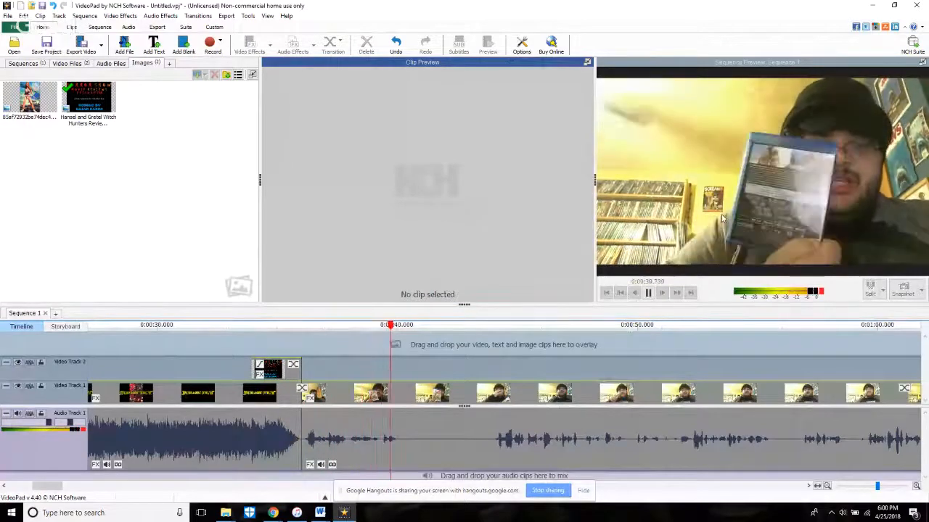
{"action": "key", "text": "space"}
{"action": "left_click", "coordinate": [870, 288]}
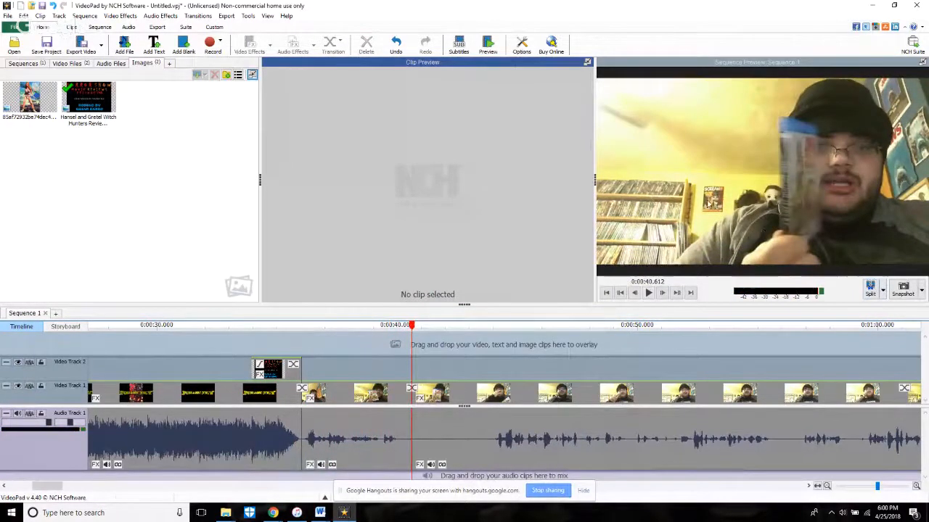
Step: Trim the silence after the split up to where speech resumes at about 43 s, and play back across the cut
{"action": "key", "text": "space"}
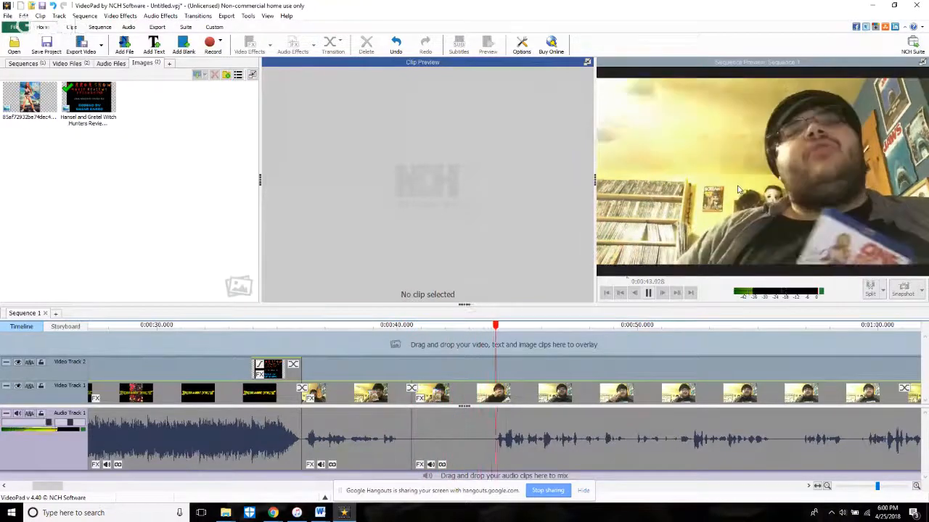
{"action": "key", "text": "space"}
{"action": "left_click_drag", "start_coordinate": [413, 436], "coordinate": [498, 433]}
{"action": "left_click", "coordinate": [383, 348]}
{"action": "key", "text": "space"}
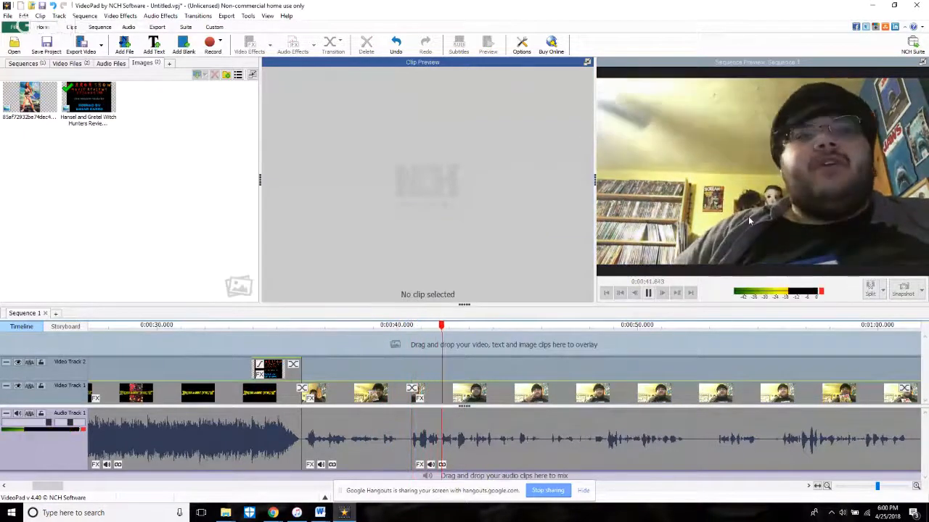
Step: Play back the review clip after the last cut and split it at about 44 s, where the speech pauses
{"action": "left_click", "coordinate": [396, 347]}
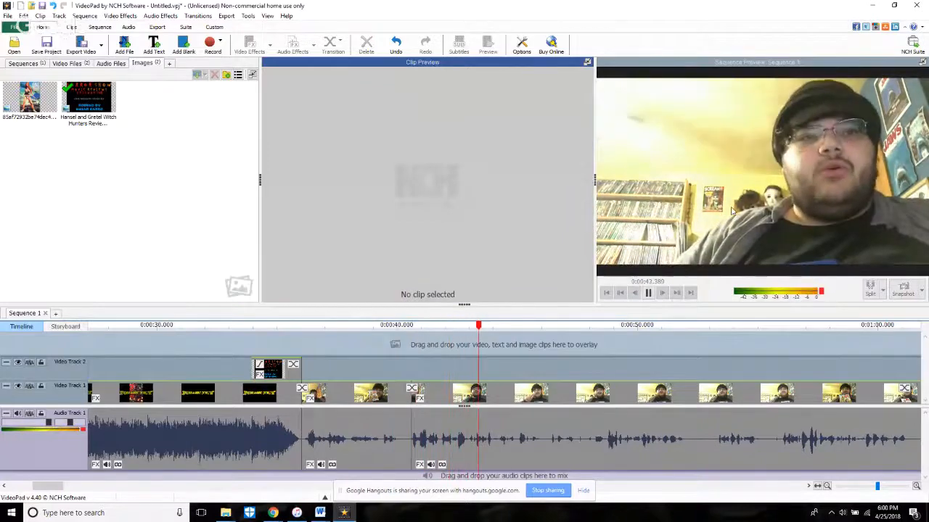
{"action": "key", "text": "space"}
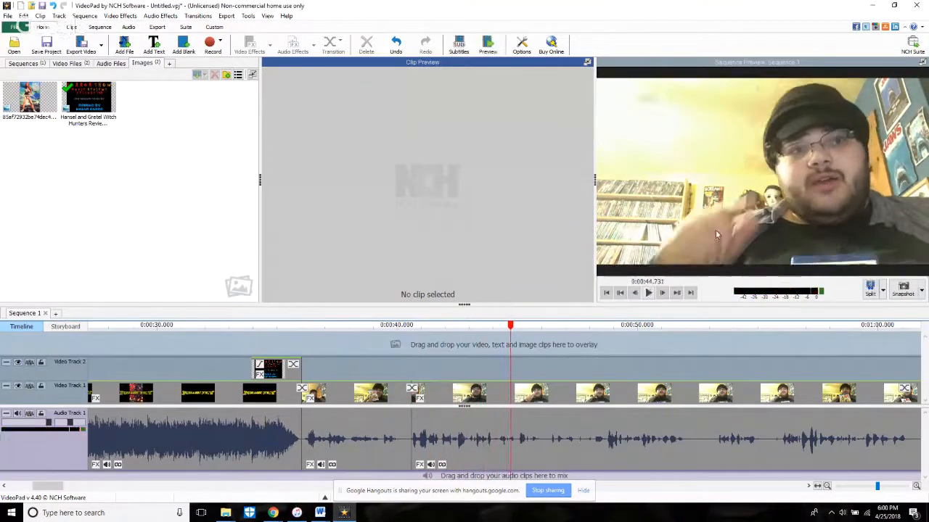
{"action": "left_click", "coordinate": [457, 364]}
{"action": "key", "text": "space"}
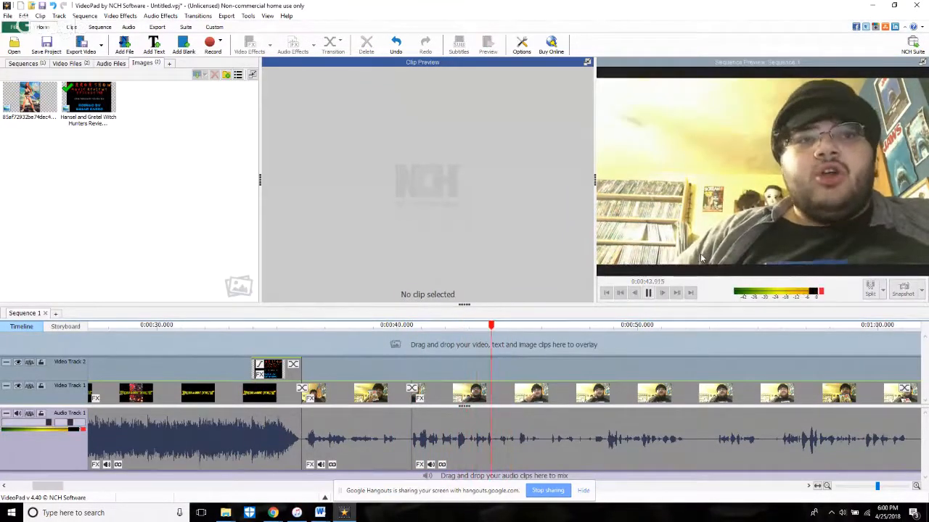
{"action": "key", "text": "space"}
{"action": "left_click", "coordinate": [870, 287]}
Step: Trim the start of the clip after the 44 s split by about 0.3 s and play back across the cut
{"action": "key", "text": "space"}
{"action": "key", "text": "space"}
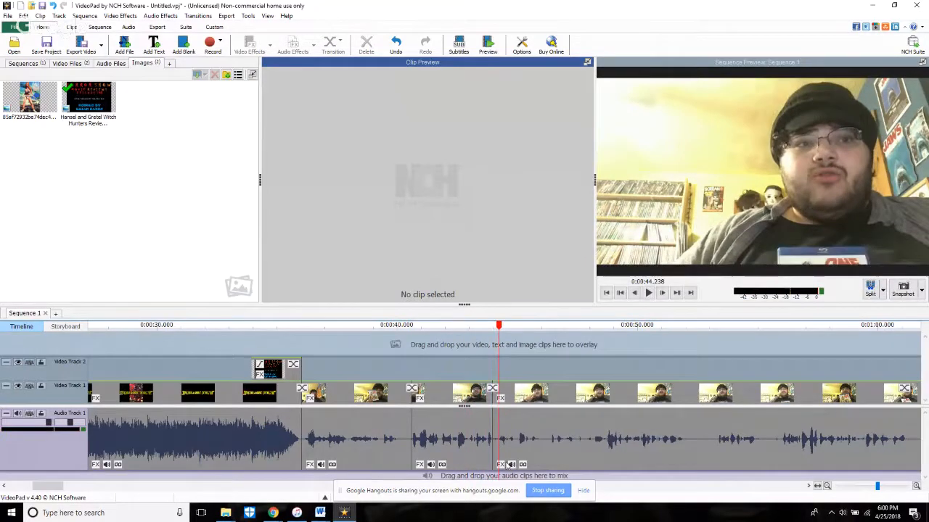
{"action": "left_click", "coordinate": [497, 456]}
{"action": "left_click", "coordinate": [462, 348]}
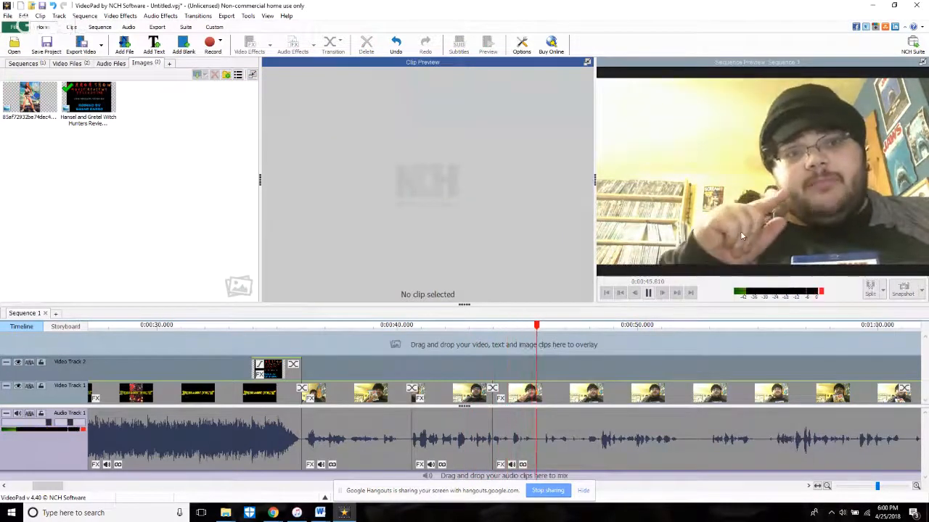
{"action": "scroll", "coordinate": [481, 364], "scroll_direction": "up", "scroll_amount": 2}
{"action": "scroll", "coordinate": [481, 369], "scroll_direction": "up", "scroll_amount": 2}
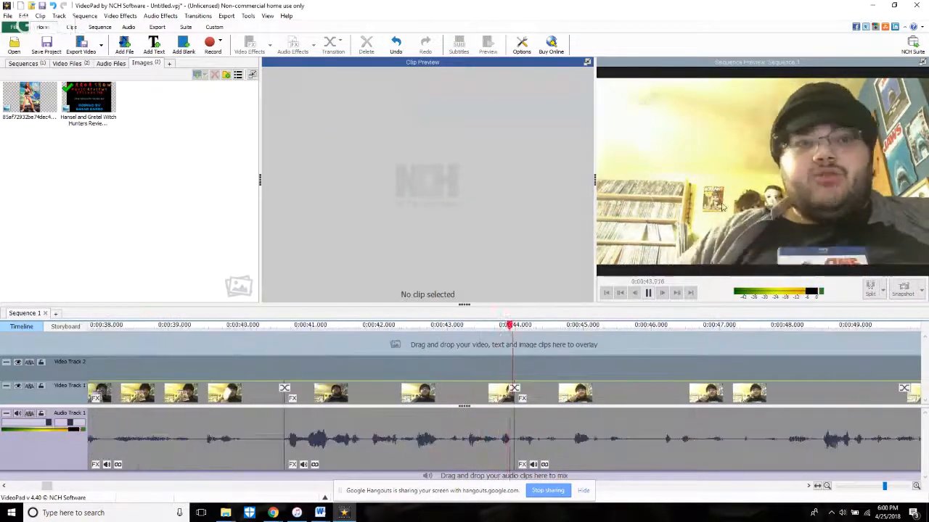
Step: Play back the following speech and split the clip at 45.130 s
{"action": "left_click", "coordinate": [648, 293]}
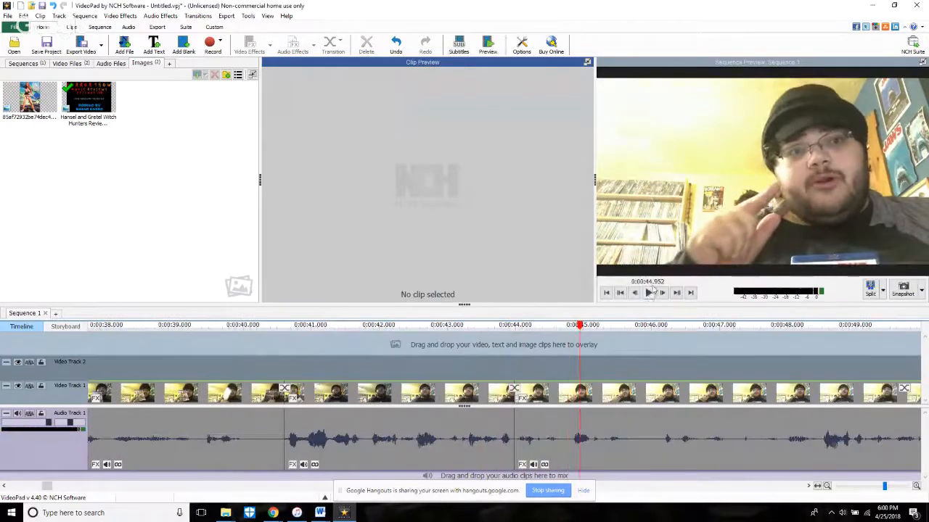
{"action": "left_click", "coordinate": [649, 293]}
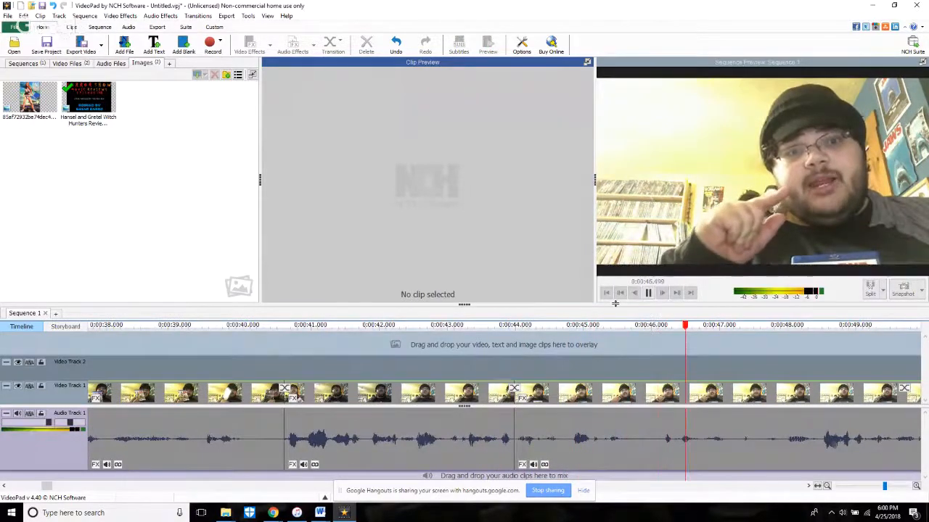
{"action": "left_click", "coordinate": [473, 369]}
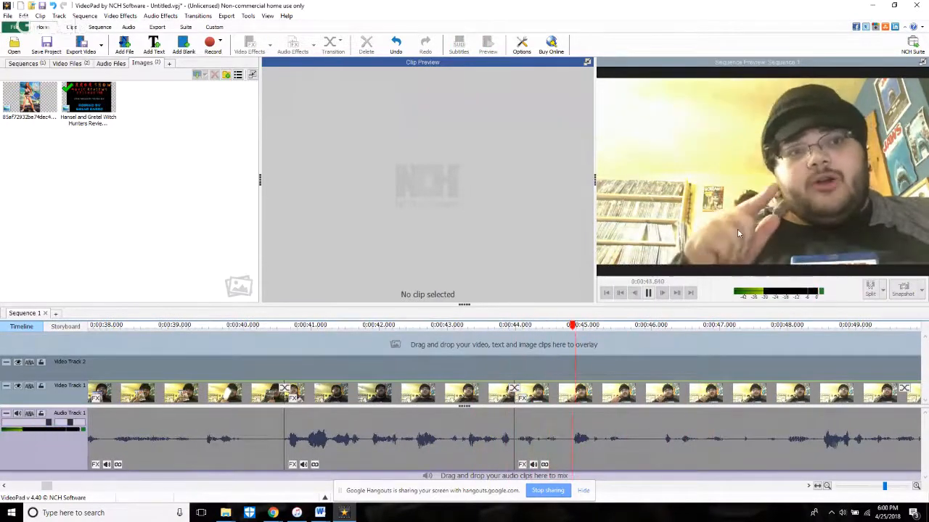
{"action": "key", "text": "space"}
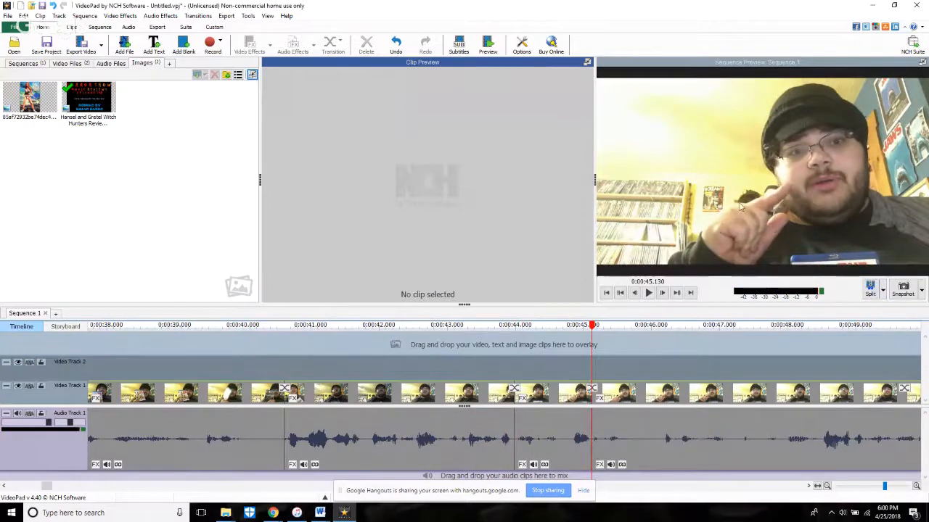
Step: Trim the silence after the 45.130 s split up to where speech resumes at about 46.2 s, and play back across the cut
{"action": "key", "text": "space"}
{"action": "key", "text": "space"}
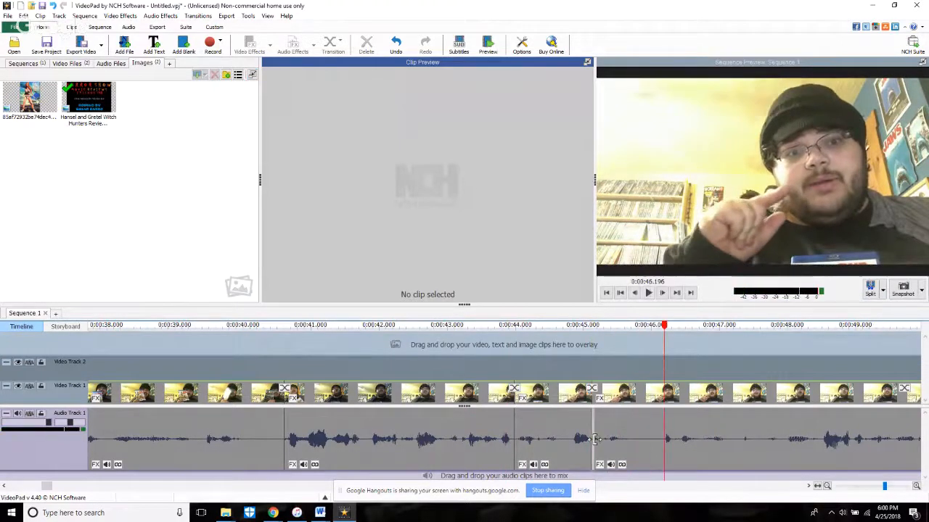
{"action": "left_click_drag", "start_coordinate": [589, 445], "coordinate": [665, 445]}
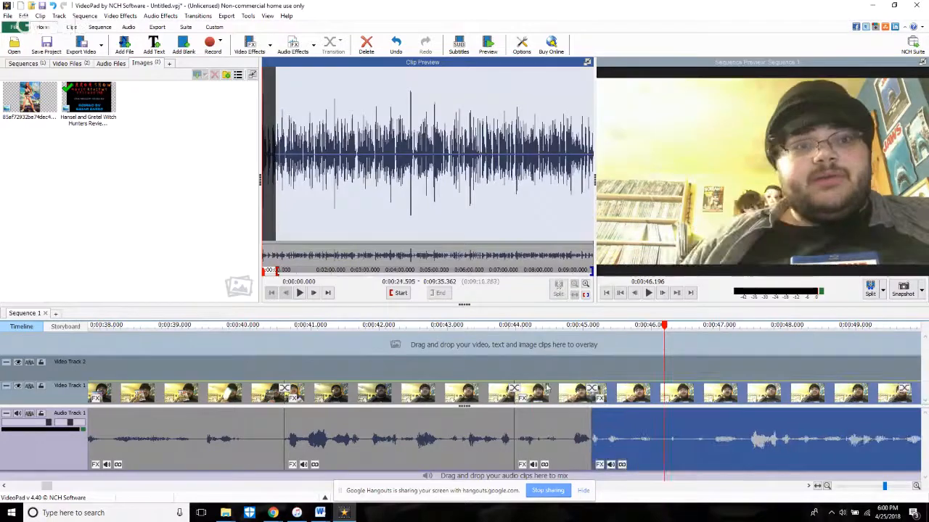
{"action": "left_click", "coordinate": [532, 368]}
{"action": "key", "text": "space"}
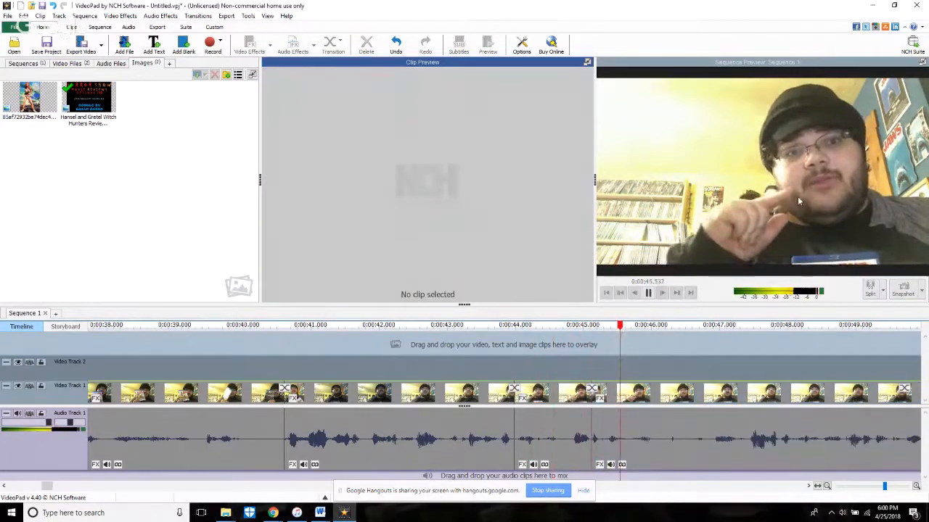
Step: Split the clip at 46.398 s and trim the silence after it up to where speech resumes at about 46.9 s
{"action": "key", "text": "space"}
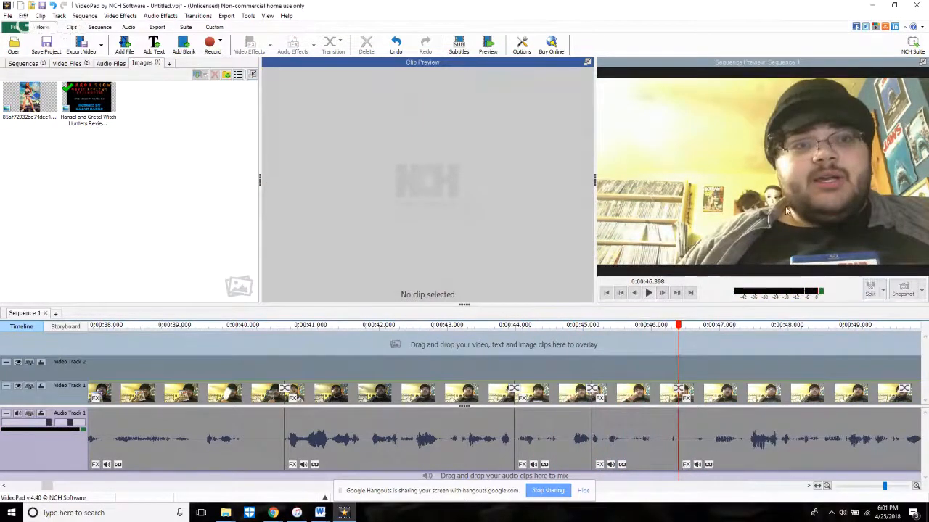
{"action": "key", "text": "space"}
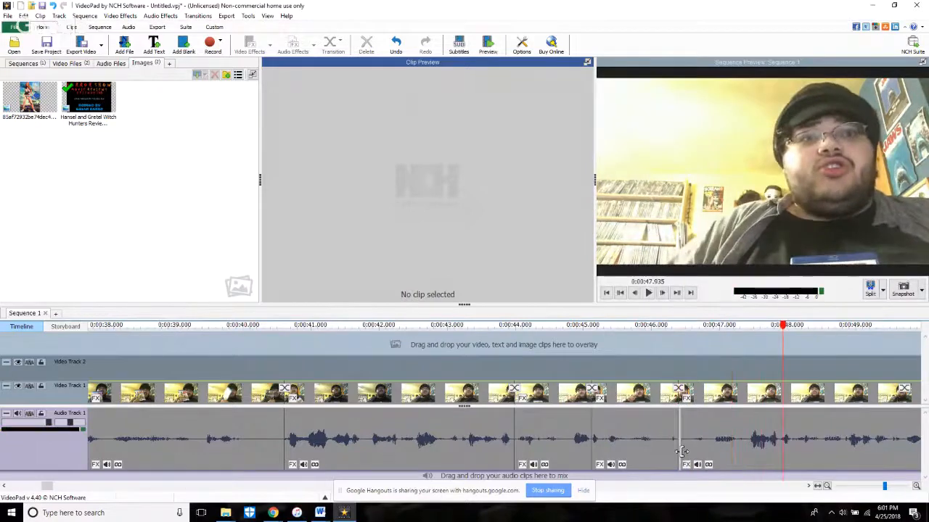
{"action": "left_click_drag", "start_coordinate": [681, 452], "coordinate": [718, 464]}
Step: Play back across the new cut and split the clip at 50.137 s, where the next pause begins
{"action": "left_click", "coordinate": [648, 345]}
{"action": "key", "text": "space"}
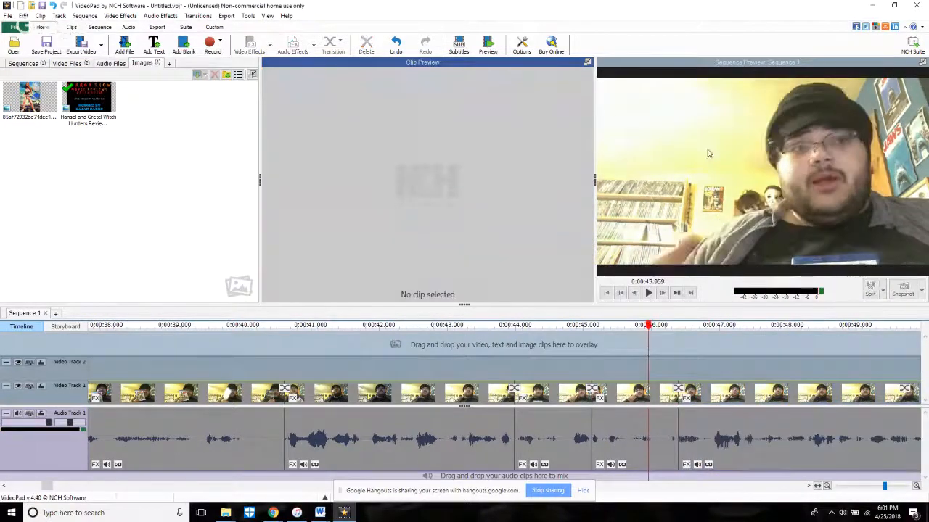
{"action": "scroll", "coordinate": [754, 237], "scroll_direction": "down", "scroll_amount": 2}
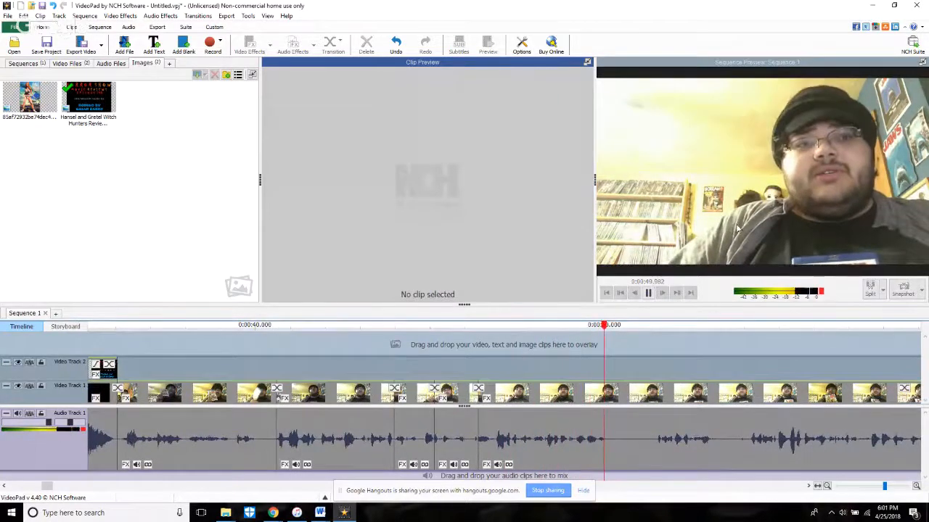
{"action": "key", "text": "space"}
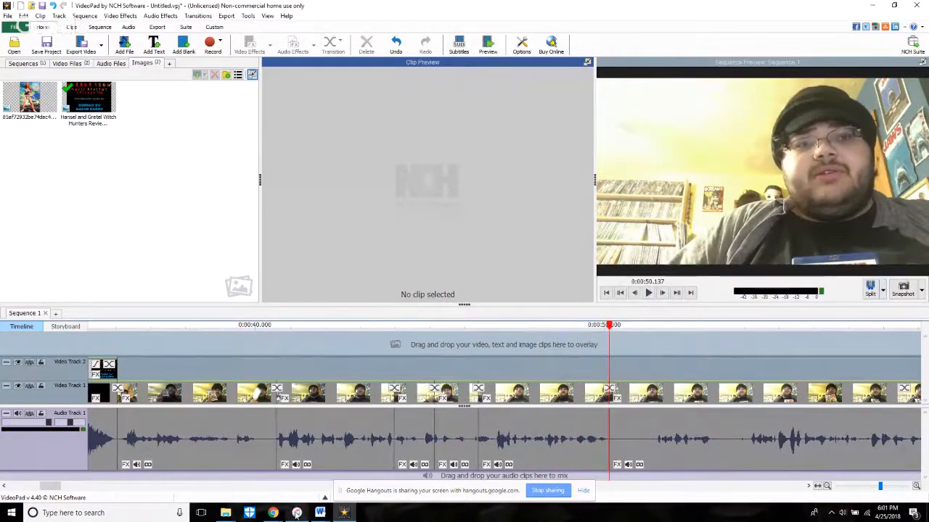
{"action": "mouse_move", "coordinate": [274, 513]}
{"action": "mouse_move", "coordinate": [205, 479]}
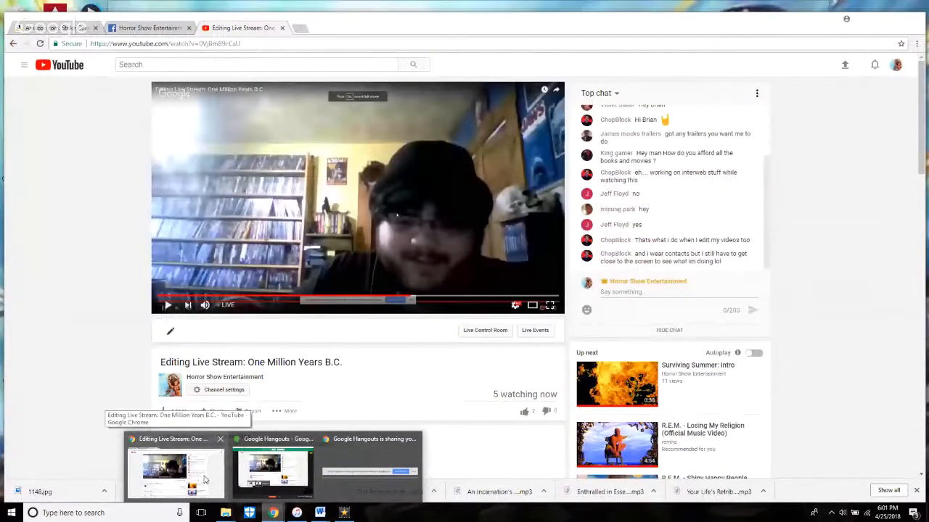
Step: Split the clip at 53.316 s, trim the silence after the 50.137 s split up to about 51.5 s, and play back across the cut
{"action": "key", "text": "space"}
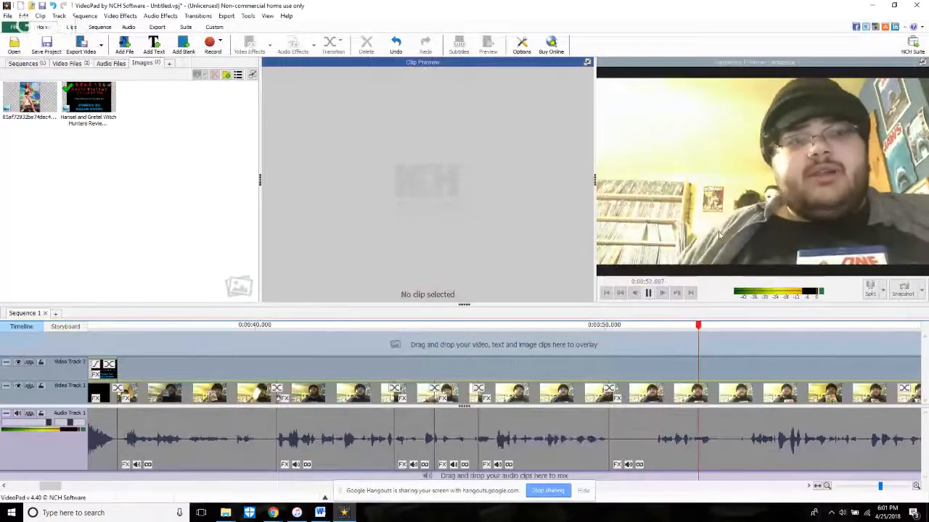
{"action": "key", "text": "space"}
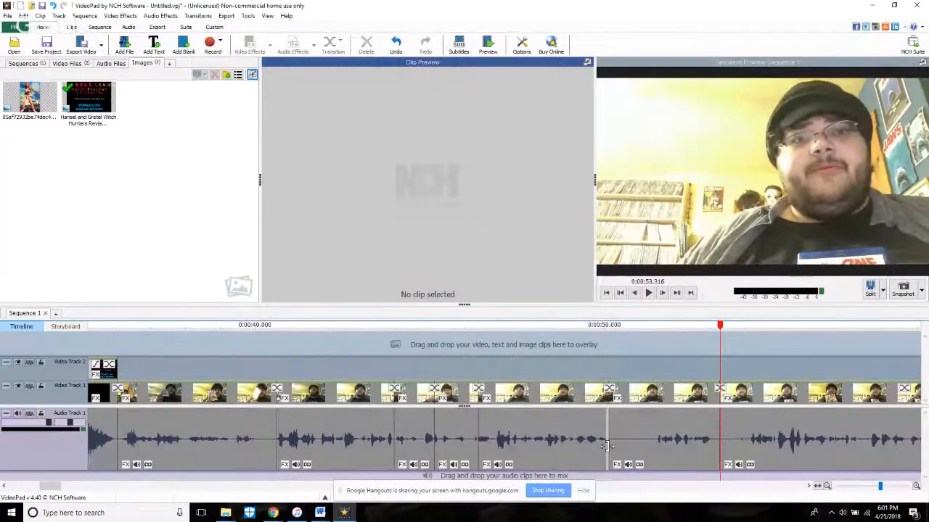
{"action": "left_click_drag", "start_coordinate": [613, 455], "coordinate": [660, 465]}
{"action": "left_click", "coordinate": [591, 368]}
{"action": "key", "text": "space"}
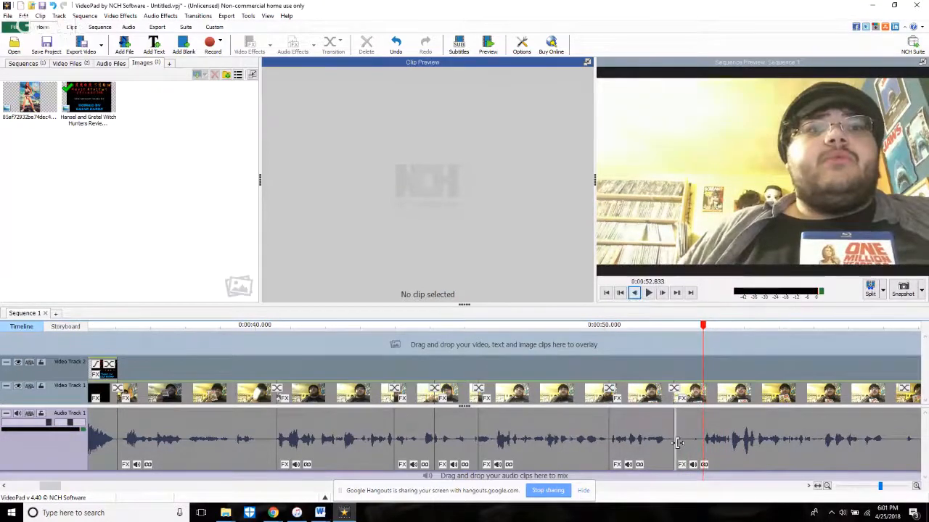
Step: Trim the silence at the start of the clip after the 52 s cut by about 0.8 s and play back across it
{"action": "left_click_drag", "start_coordinate": [677, 443], "coordinate": [706, 446]}
{"action": "left_click", "coordinate": [653, 367]}
{"action": "key", "text": "space"}
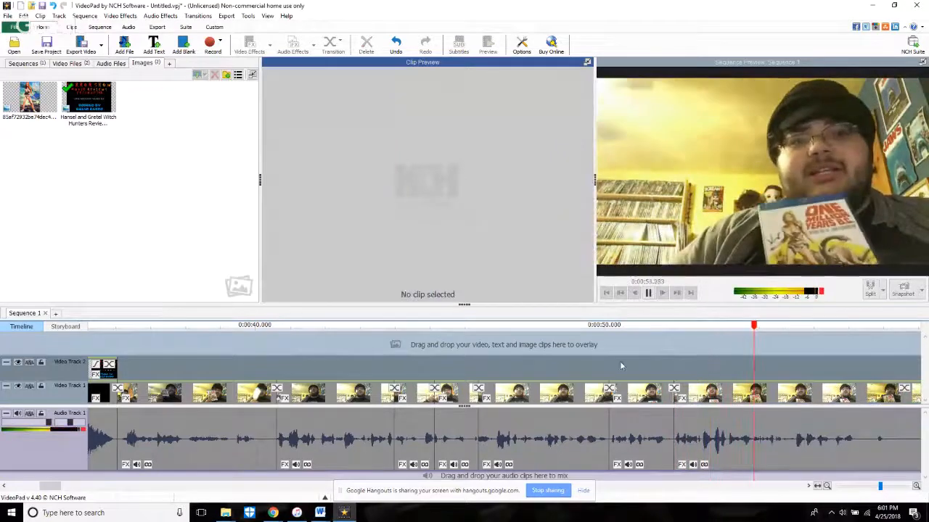
{"action": "left_click", "coordinate": [638, 337]}
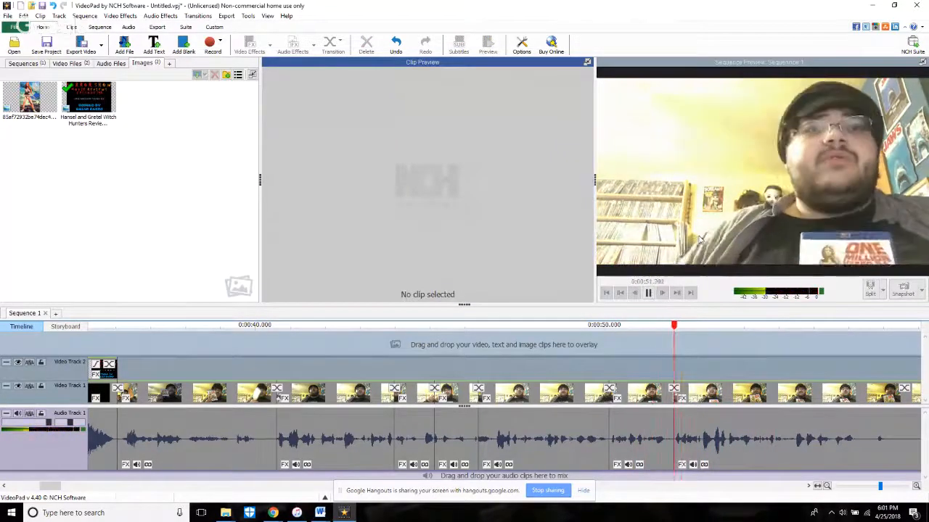
{"action": "key", "text": "space"}
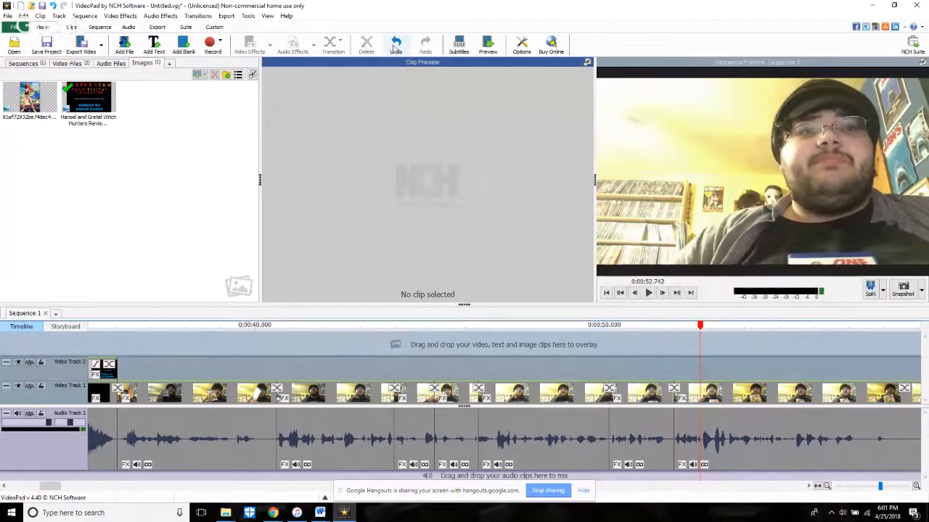
Step: Undo the last two trims, play back the untrimmed section for comparison, and redo both trims
{"action": "left_click", "coordinate": [395, 45]}
{"action": "left_click", "coordinate": [395, 45]}
{"action": "left_click", "coordinate": [555, 362]}
{"action": "key", "text": "space"}
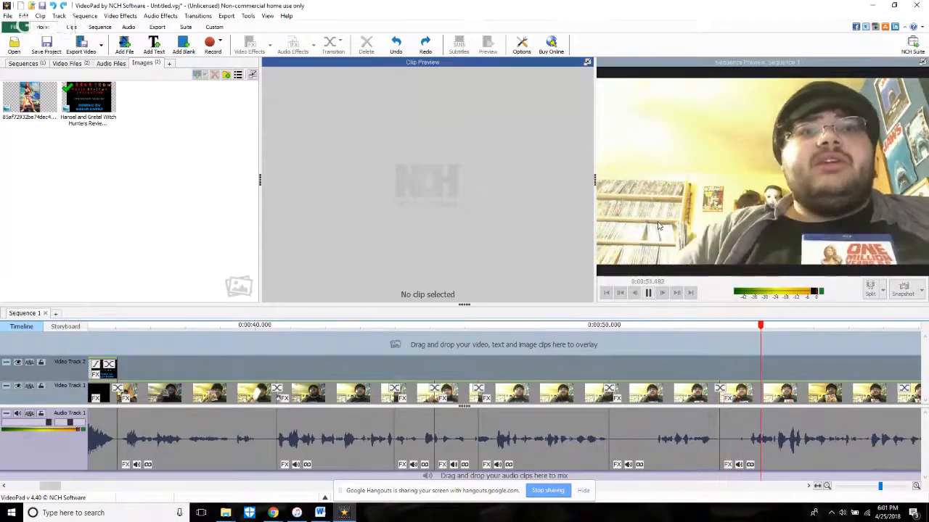
{"action": "key", "text": "space"}
{"action": "left_click", "coordinate": [425, 46]}
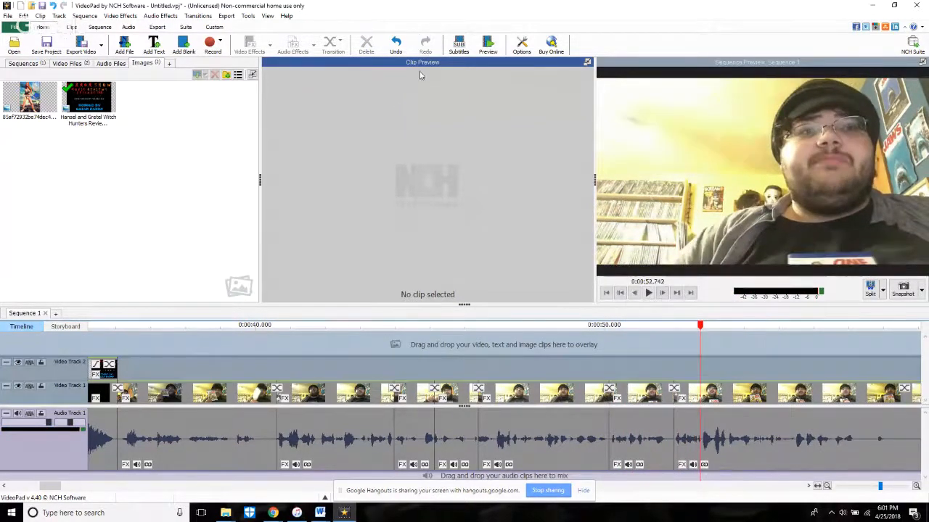
Step: Play the sequence from about 39.6 s through the recent cuts and split the clip at 55.180 s
{"action": "left_click", "coordinate": [240, 352]}
{"action": "key", "text": "space"}
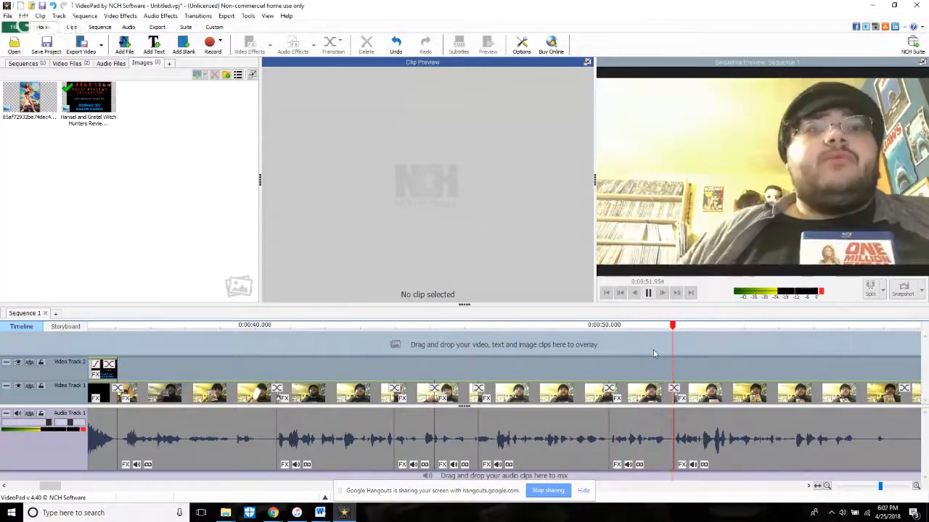
{"action": "scroll", "coordinate": [685, 372], "scroll_direction": "down", "scroll_amount": 6}
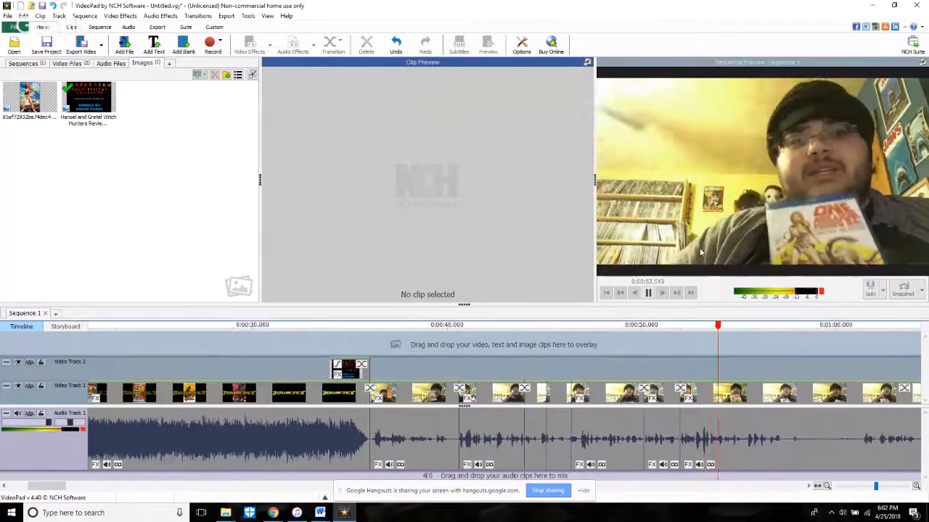
{"action": "left_click", "coordinate": [649, 293]}
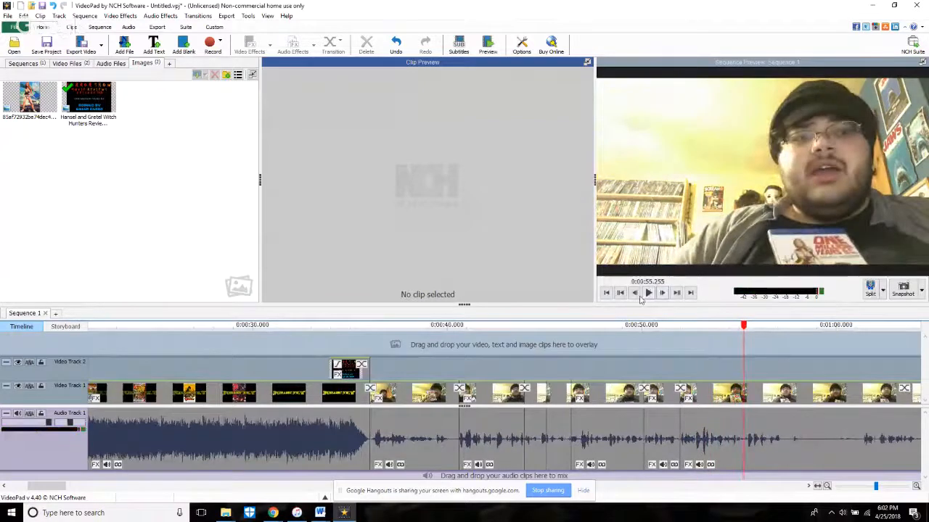
{"action": "left_click", "coordinate": [636, 293]}
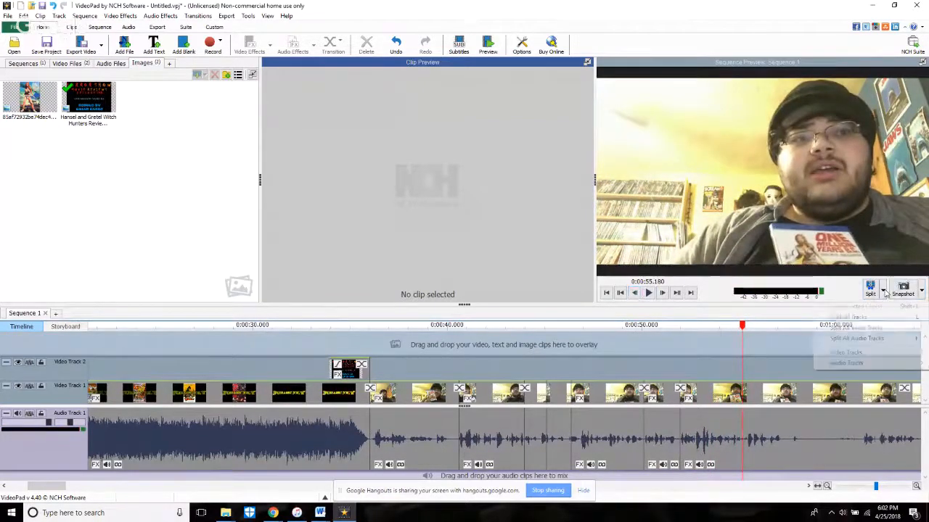
Step: Trim the start of the clip after the 55.180 s split by about 0.25 s and play back from there
{"action": "left_click", "coordinate": [649, 293]}
{"action": "left_click", "coordinate": [649, 293]}
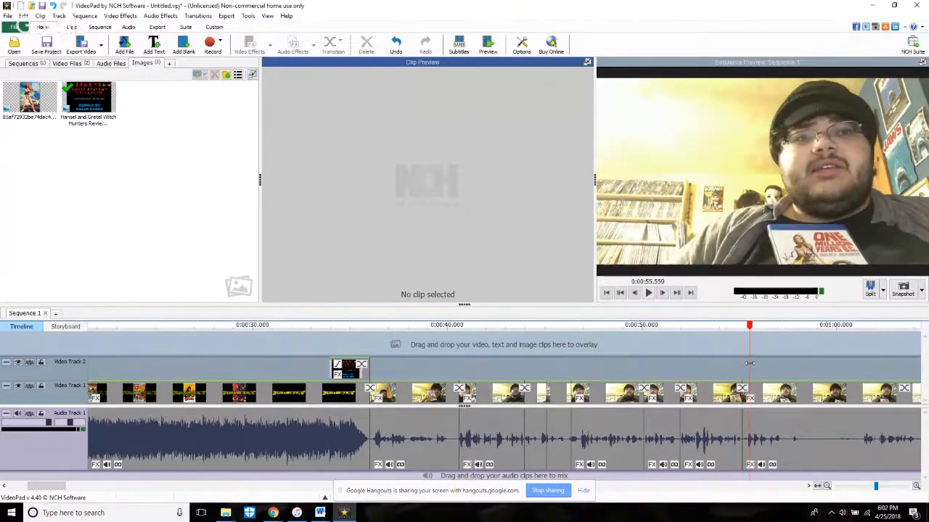
{"action": "scroll", "coordinate": [696, 432], "scroll_direction": "up", "scroll_amount": 4}
{"action": "left_click_drag", "start_coordinate": [674, 458], "coordinate": [756, 460]}
{"action": "key", "text": "space"}
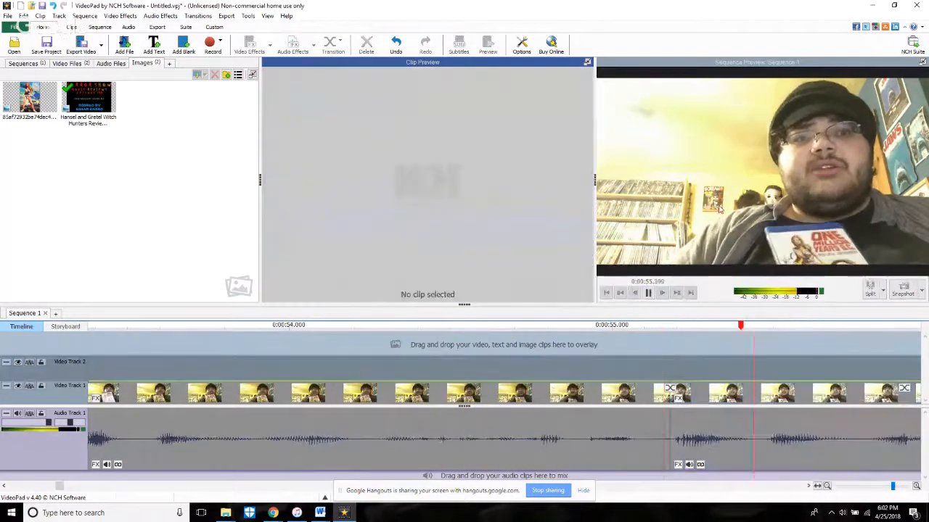
Step: Split the clip at 58.437 s, within the long pause after the Blu-ray case is shown
{"action": "scroll", "coordinate": [729, 220], "scroll_direction": "down", "scroll_amount": 3}
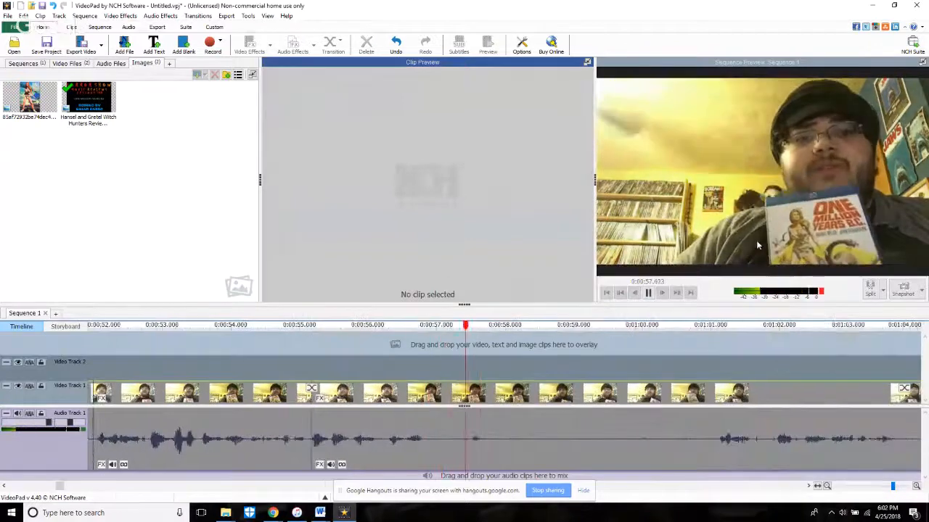
{"action": "key", "text": "space"}
{"action": "key", "text": "l"}
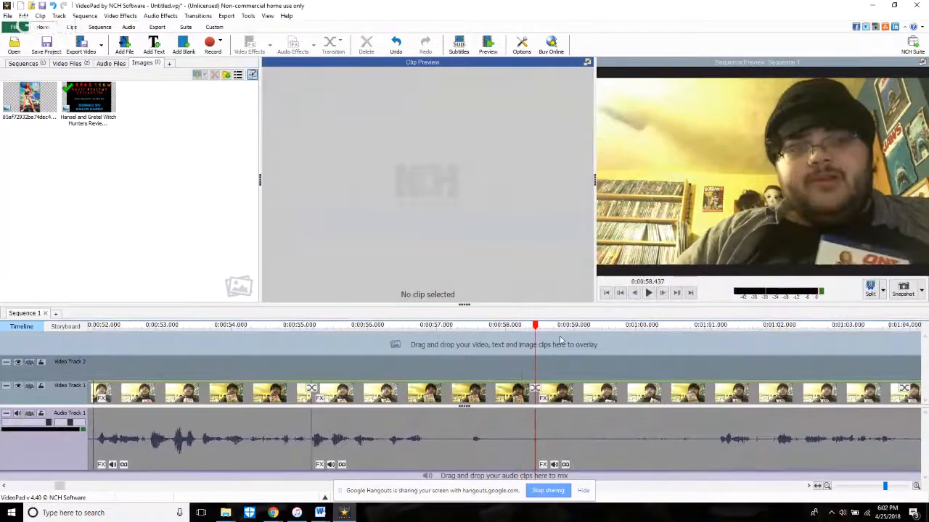
Step: Play back across the 58.437 s split and trim the silence off the following clip's start, to source time 0:00:43.542
{"action": "left_click", "coordinate": [443, 351]}
{"action": "key", "text": "space"}
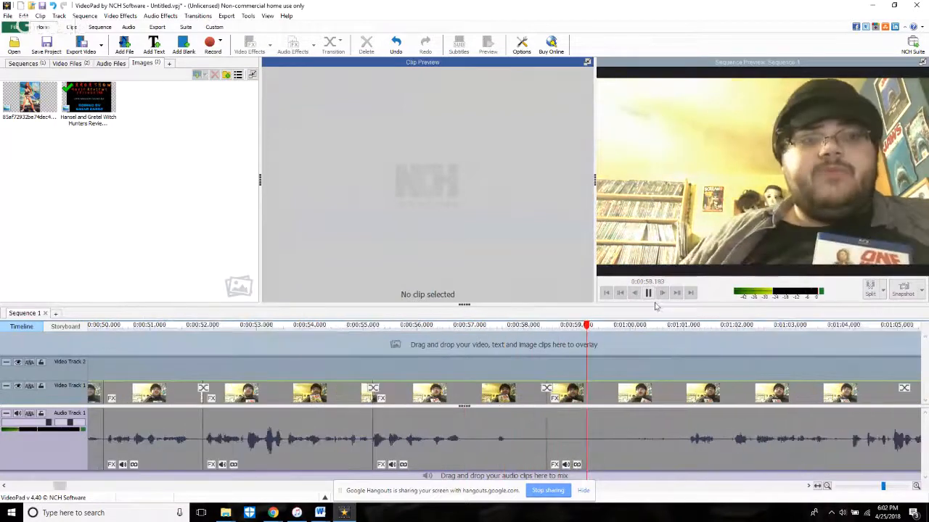
{"action": "scroll", "coordinate": [689, 272], "scroll_direction": "down", "scroll_amount": 3}
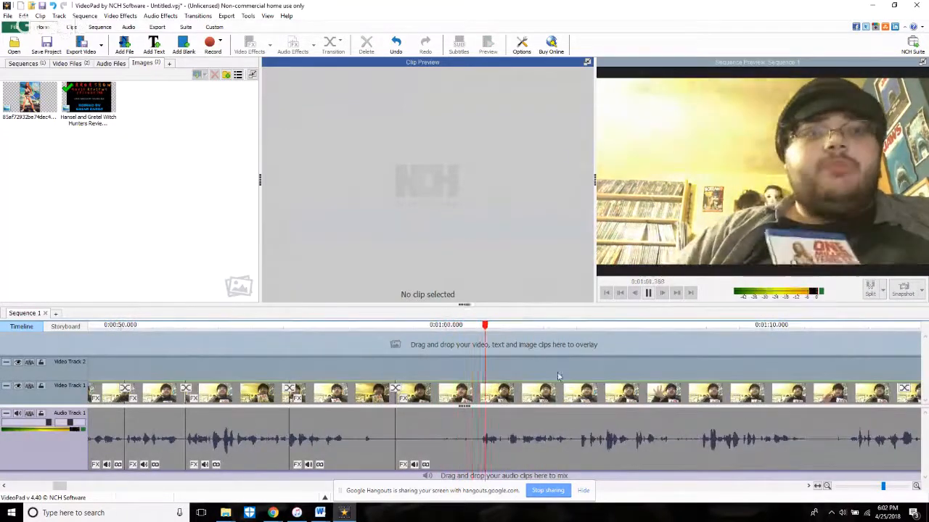
{"action": "left_click", "coordinate": [415, 463]}
{"action": "left_click_drag", "start_coordinate": [415, 463], "coordinate": [482, 464]}
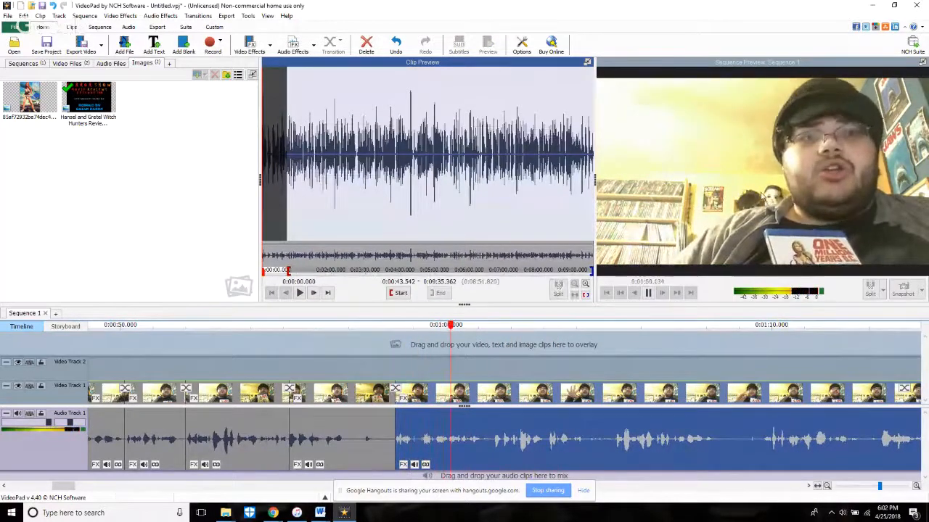
Step: Split the clip at 1:01.030, trim the following clip's start to source time 0:00:46.566, and play back across the cut
{"action": "key", "text": "space"}
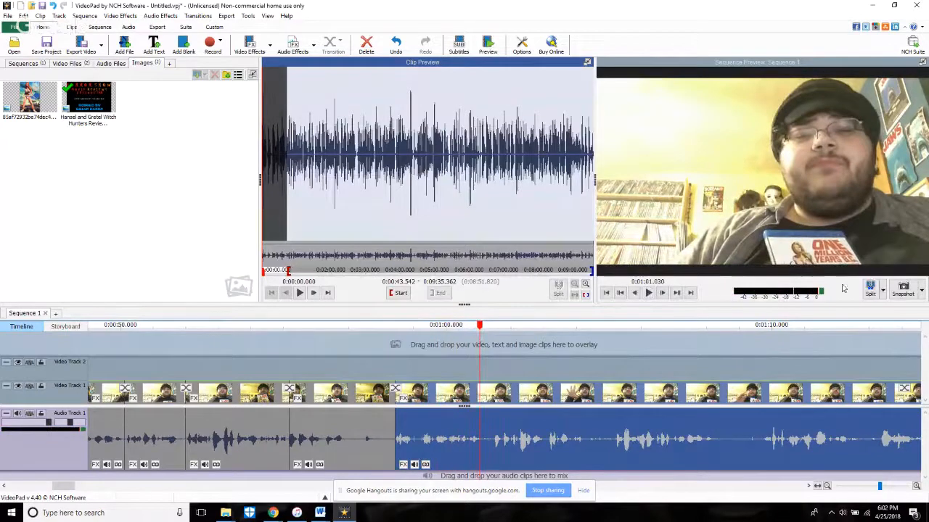
{"action": "left_click", "coordinate": [870, 290]}
{"action": "left_click", "coordinate": [451, 371]}
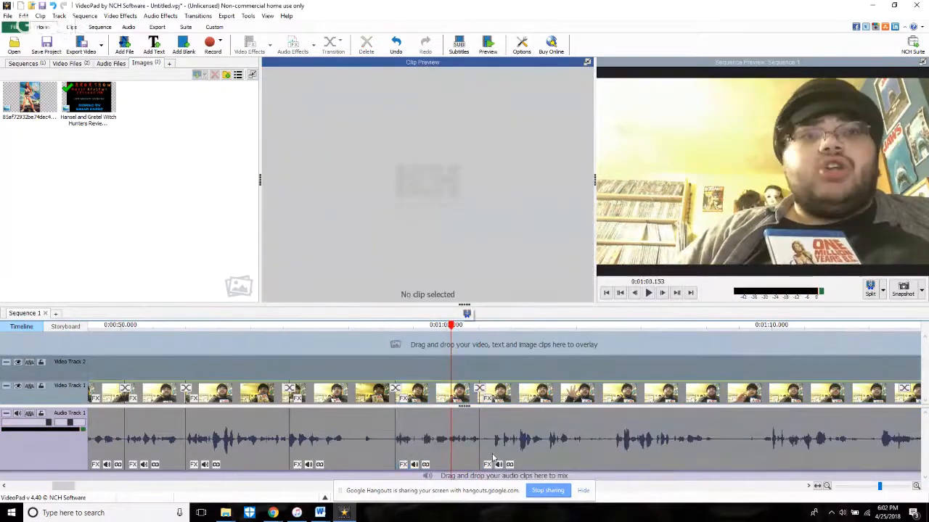
{"action": "left_click", "coordinate": [485, 466]}
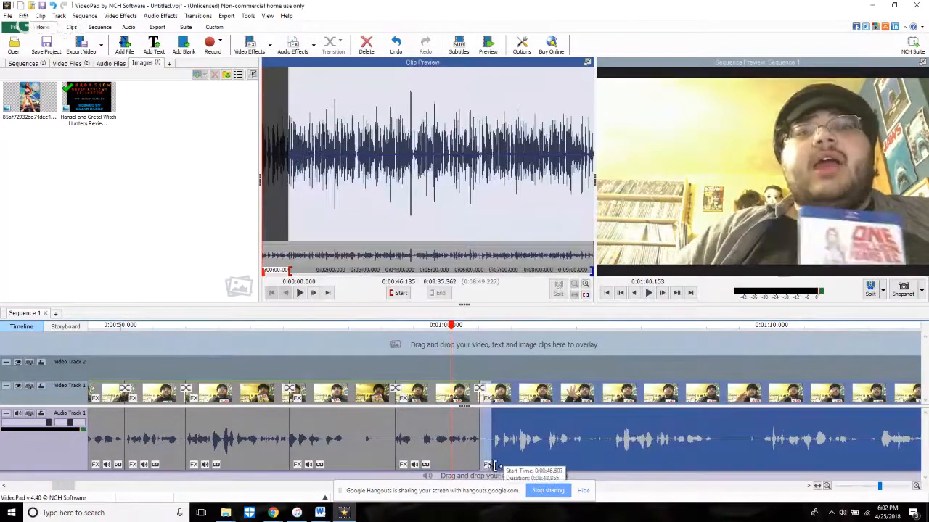
{"action": "left_click_drag", "start_coordinate": [495, 468], "coordinate": [481, 468]}
{"action": "key", "text": "space"}
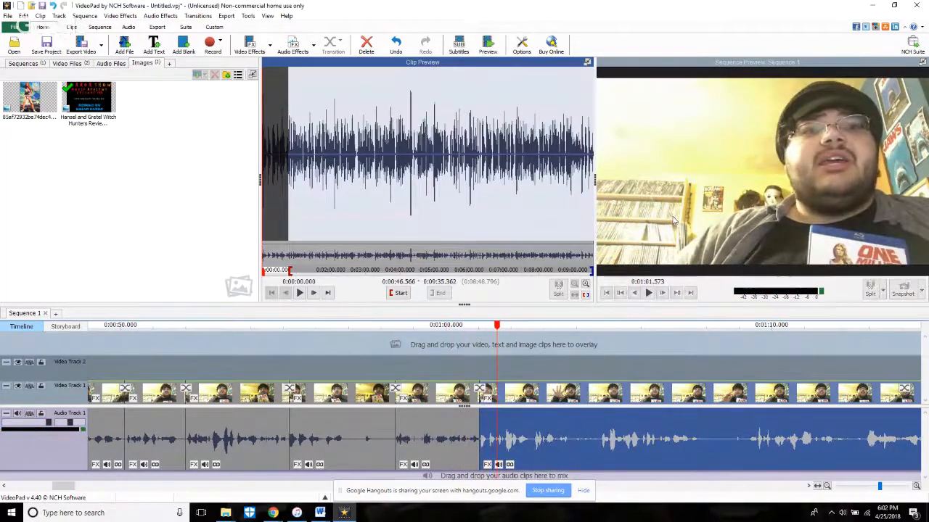
{"action": "key", "text": "space"}
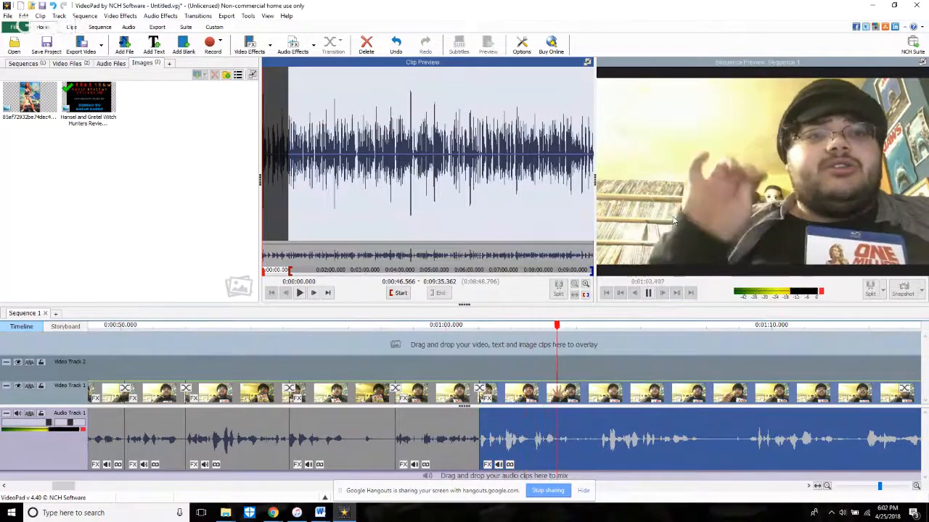
Step: Split the clip at 1:04.117, trim the following clip's start to source time 0:00:50.293, and play back the cut
{"action": "key", "text": "space"}
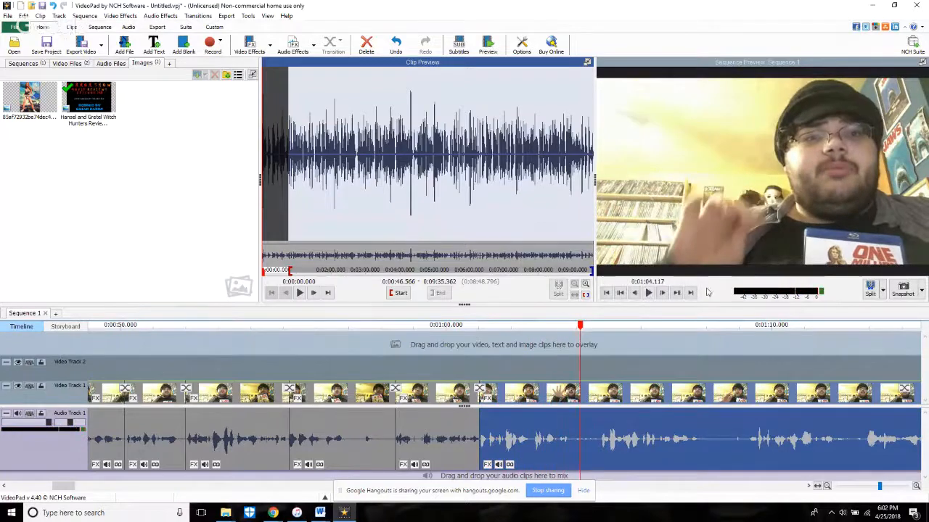
{"action": "left_click", "coordinate": [873, 293]}
{"action": "key", "text": "space"}
{"action": "key", "text": "space"}
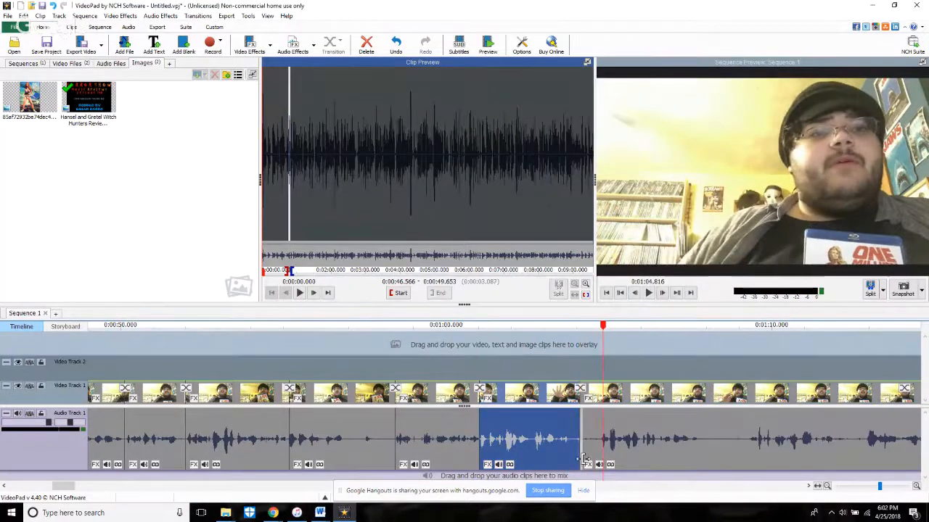
{"action": "left_click_drag", "start_coordinate": [584, 459], "coordinate": [609, 458]}
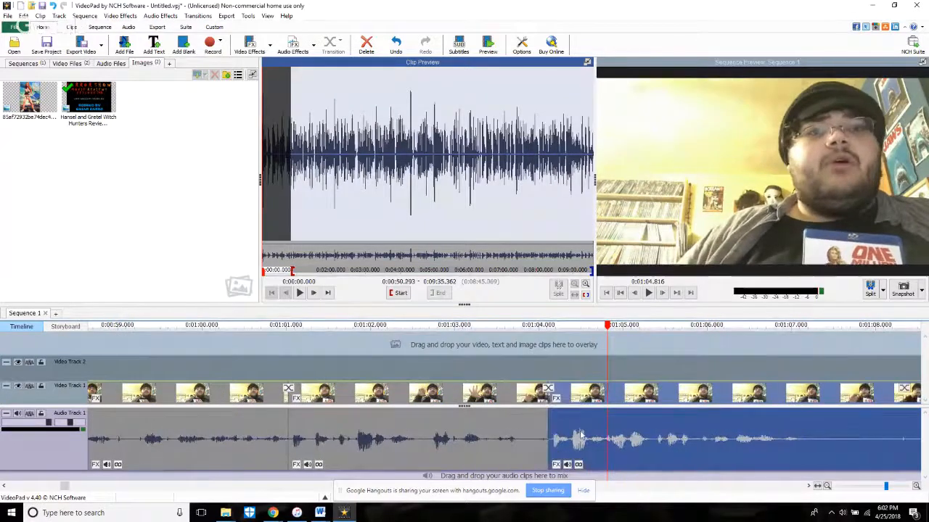
{"action": "left_click", "coordinate": [530, 369]}
{"action": "key", "text": "space"}
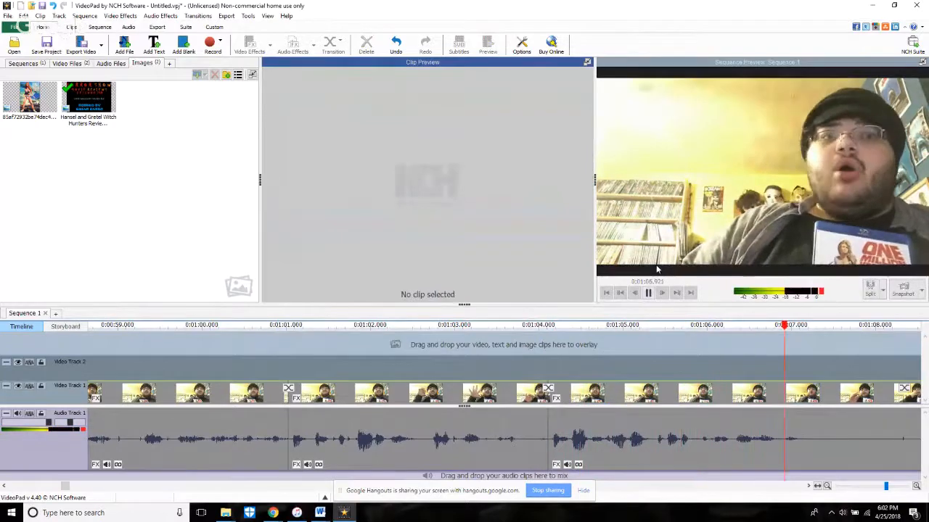
Step: Split the clip at 1:07.668, trim the following clip's start to source time 0:00:54.843, and play back the cut
{"action": "key", "text": "space"}
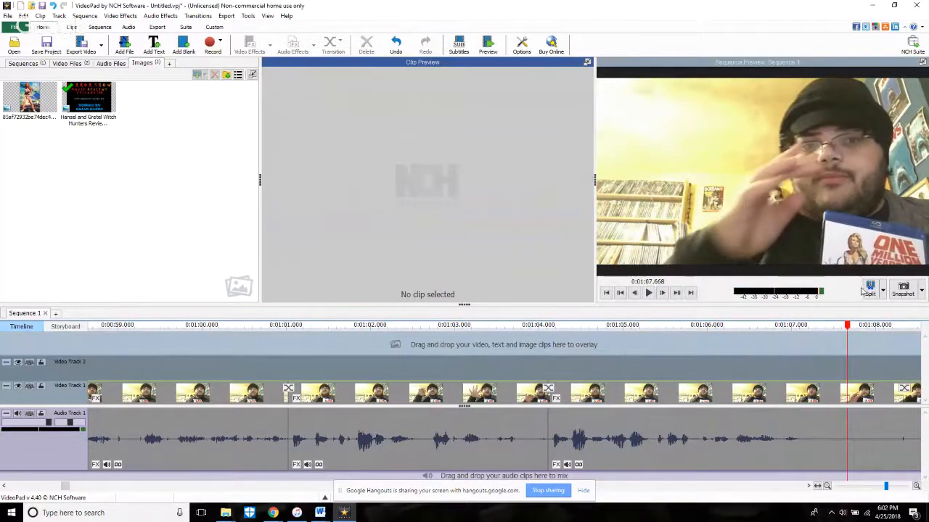
{"action": "scroll", "coordinate": [715, 355], "scroll_direction": "down", "scroll_amount": 5}
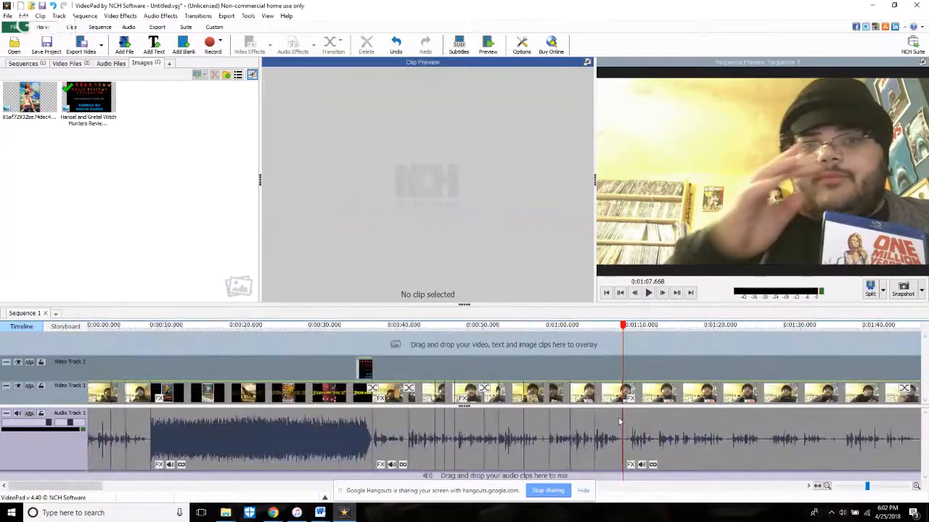
{"action": "scroll", "coordinate": [620, 381], "scroll_direction": "up", "scroll_amount": 1}
{"action": "left_click", "coordinate": [619, 370]}
{"action": "scroll", "coordinate": [618, 372], "scroll_direction": "up", "scroll_amount": 4}
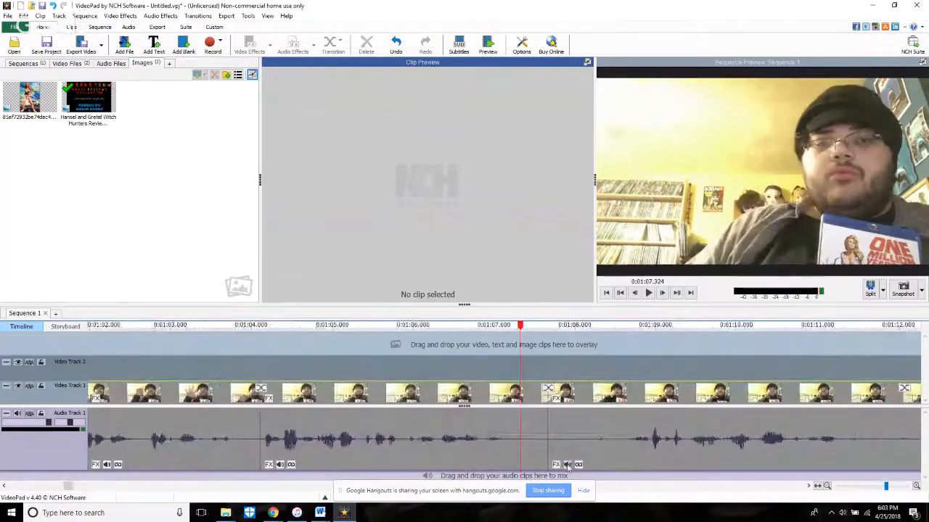
{"action": "left_click_drag", "start_coordinate": [552, 458], "coordinate": [634, 475]}
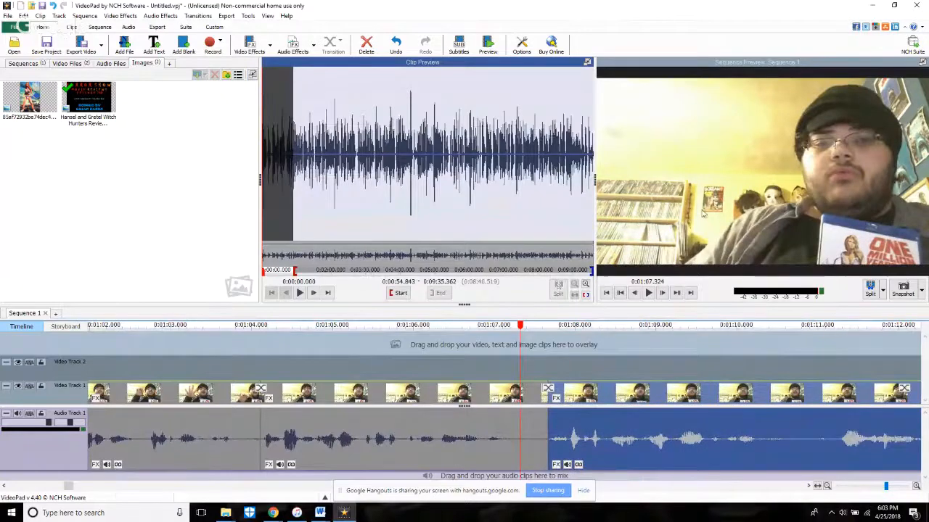
{"action": "key", "text": "space"}
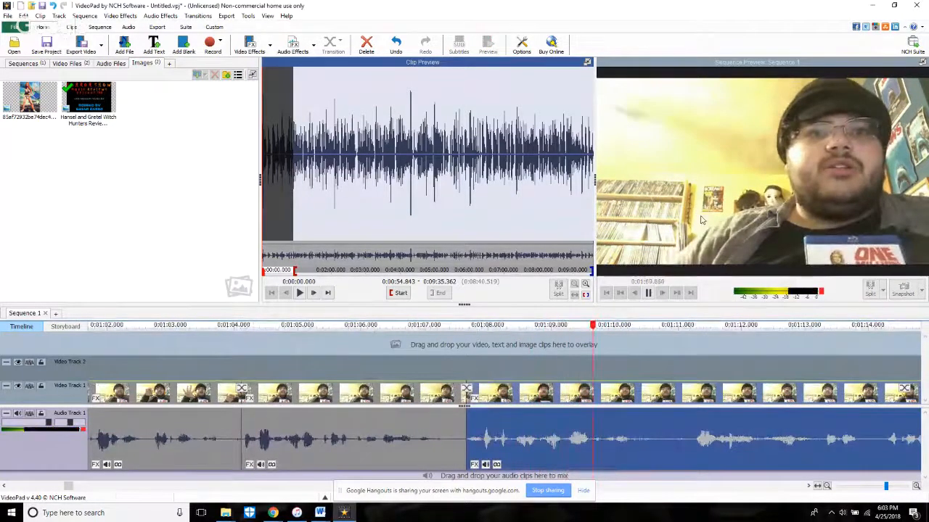
Step: Split the clip at 1:10.834, trim the following clip's start to source time 0:00:58.459, and play back the cut
{"action": "key", "text": "space"}
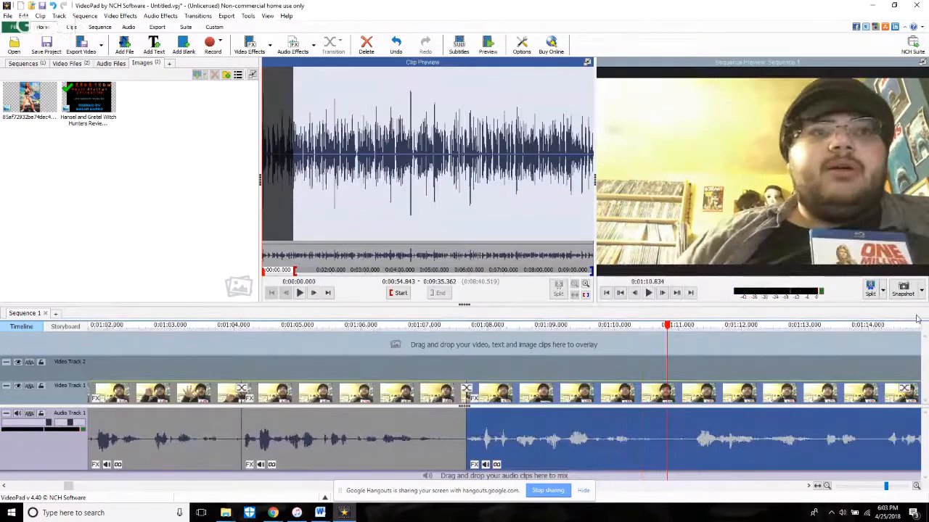
{"action": "left_click", "coordinate": [871, 289]}
{"action": "key", "text": "space"}
{"action": "key", "text": "space"}
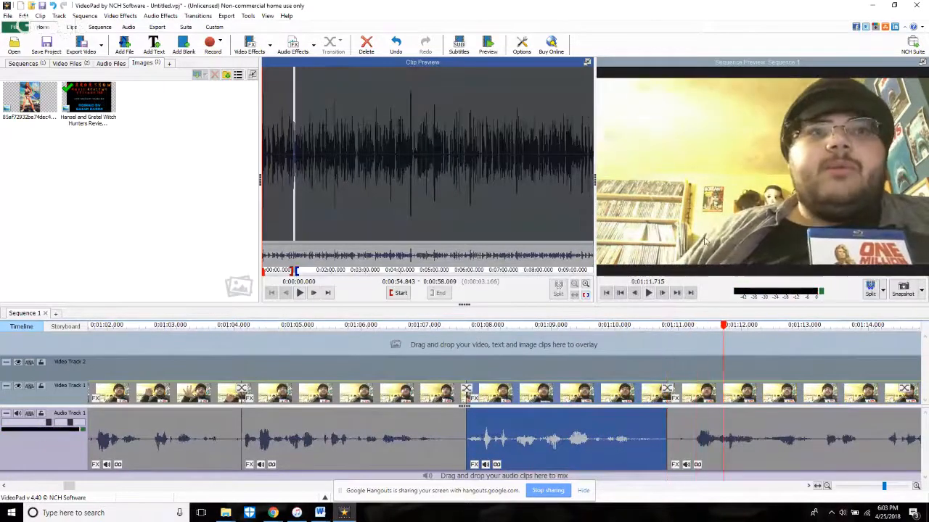
{"action": "left_click", "coordinate": [671, 435]}
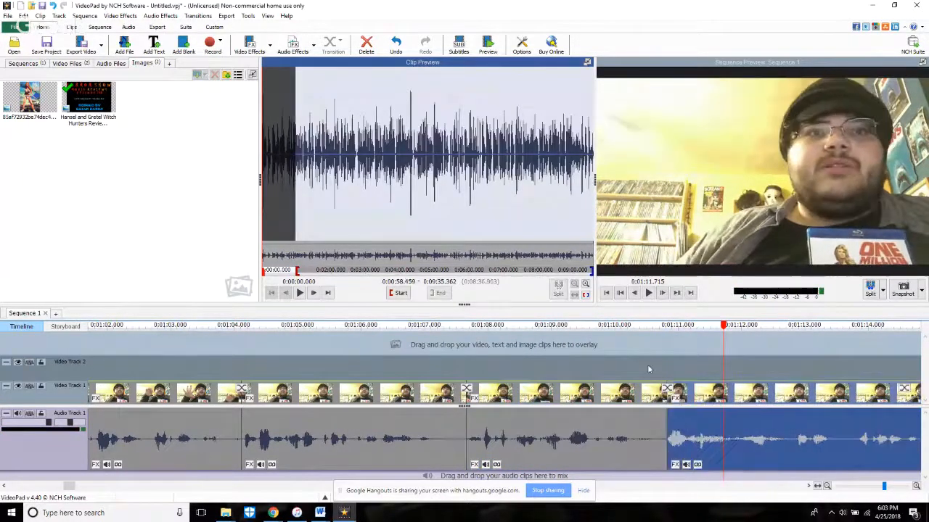
{"action": "left_click", "coordinate": [646, 369]}
{"action": "key", "text": "space"}
{"action": "scroll", "coordinate": [693, 232], "scroll_direction": "down", "scroll_amount": 1}
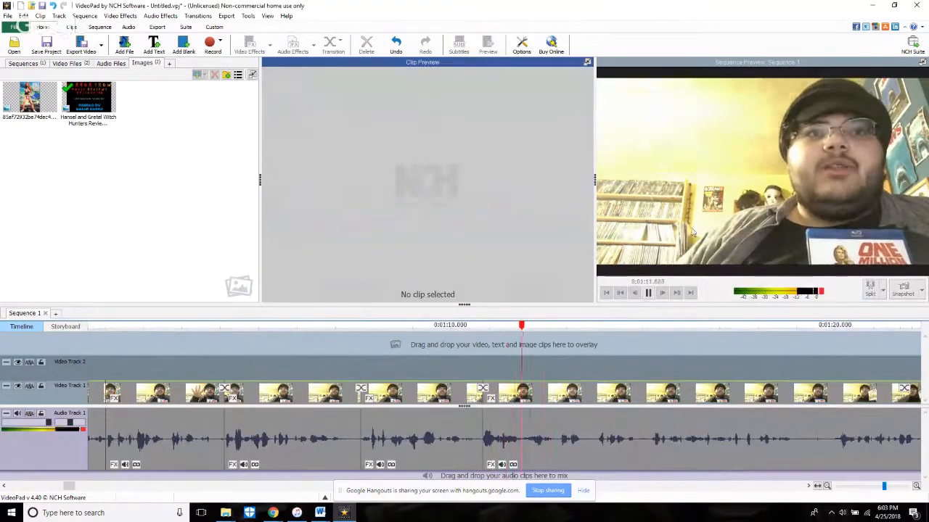
Step: Replay the passage before the next pause, step frame by frame to 1:13.216, and split the clip there
{"action": "key", "text": "space"}
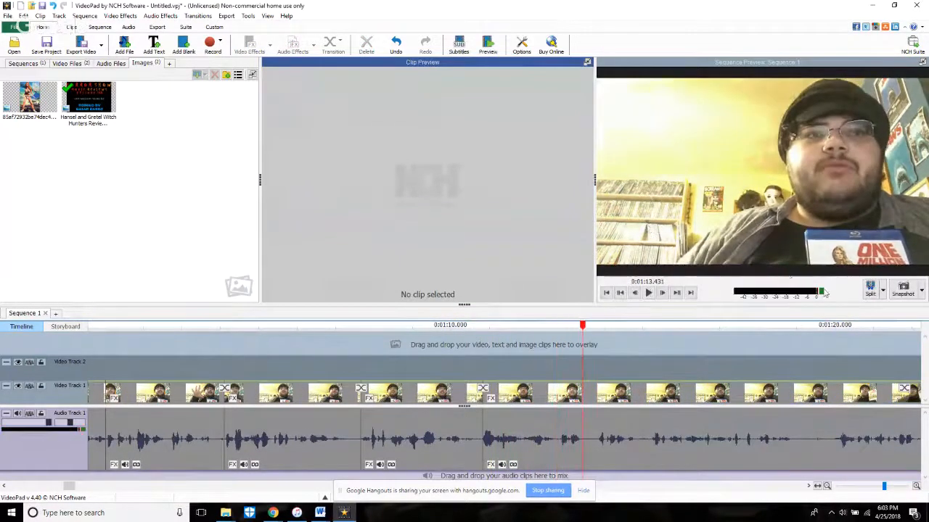
{"action": "key", "text": "space"}
{"action": "left_click", "coordinate": [502, 366]}
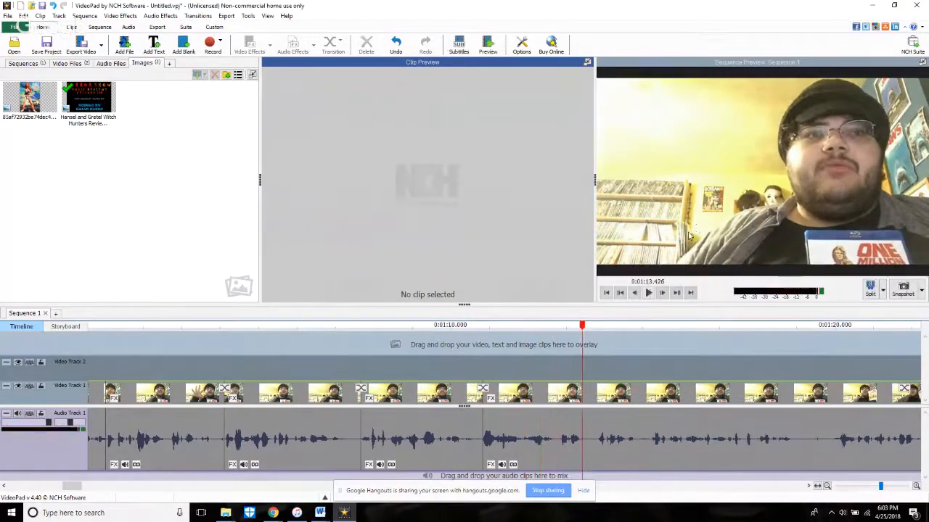
{"action": "scroll", "coordinate": [553, 355], "scroll_direction": "up", "scroll_amount": 8}
{"action": "left_click", "coordinate": [615, 353]}
{"action": "key", "text": "space"}
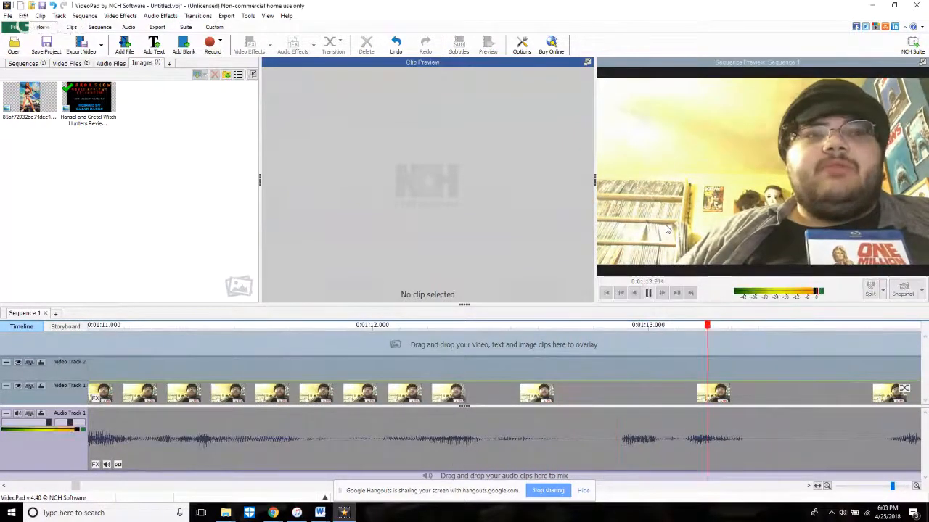
{"action": "left_click", "coordinate": [648, 292]}
{"action": "left_click", "coordinate": [633, 292]}
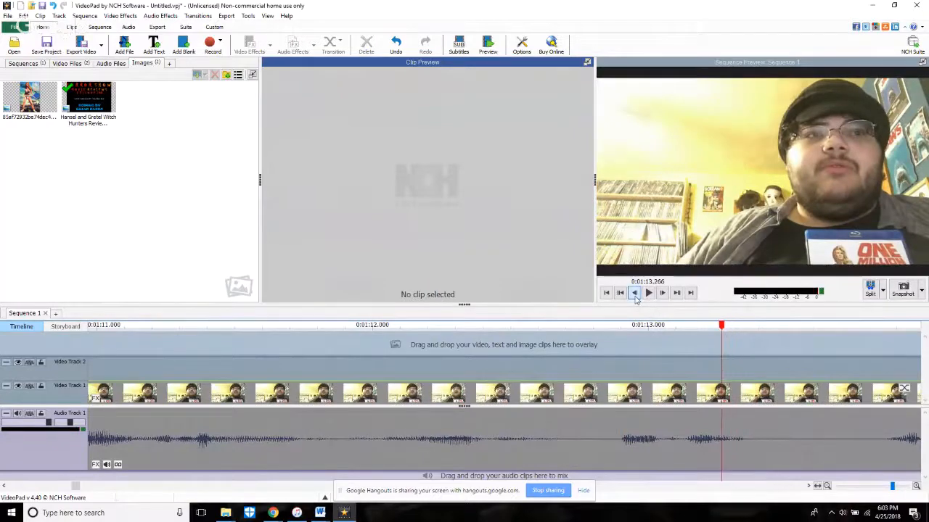
{"action": "left_click", "coordinate": [634, 292]}
{"action": "left_click", "coordinate": [634, 292]}
{"action": "left_click", "coordinate": [660, 293]}
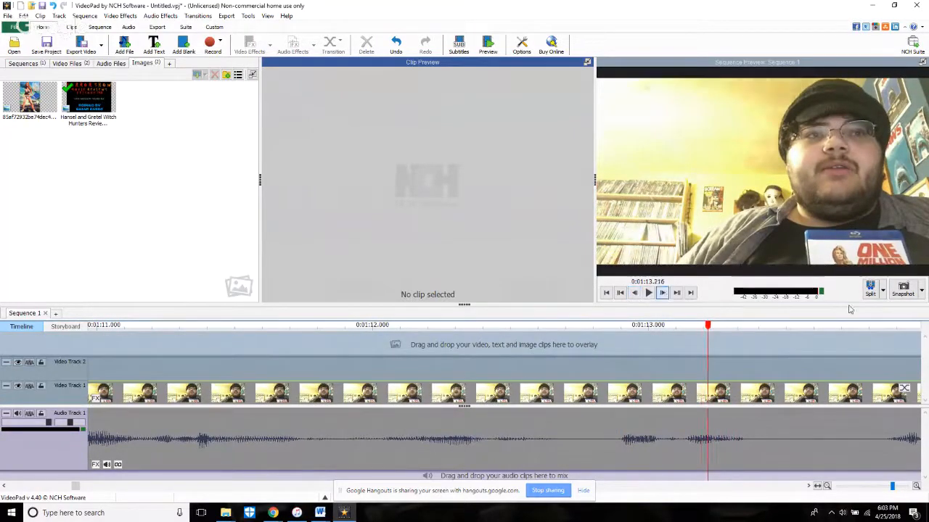
{"action": "key", "text": "space"}
{"action": "key", "text": "space"}
{"action": "scroll", "coordinate": [732, 274], "scroll_direction": "down", "scroll_amount": 4}
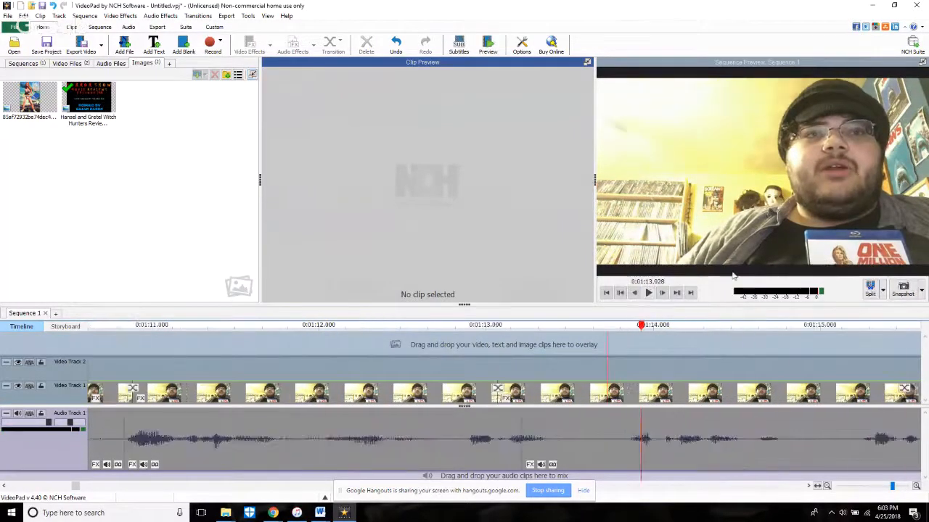
Step: Trim the start of the clip after the 1:13.216 split by about 0.6 s and split it again at 1:14.239
{"action": "left_click", "coordinate": [461, 444]}
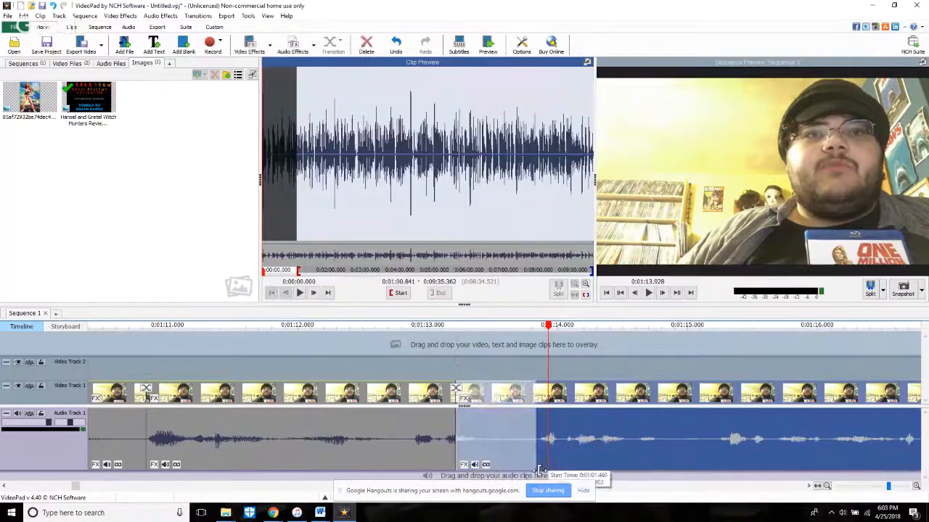
{"action": "left_click", "coordinate": [380, 376]}
{"action": "key", "text": "space"}
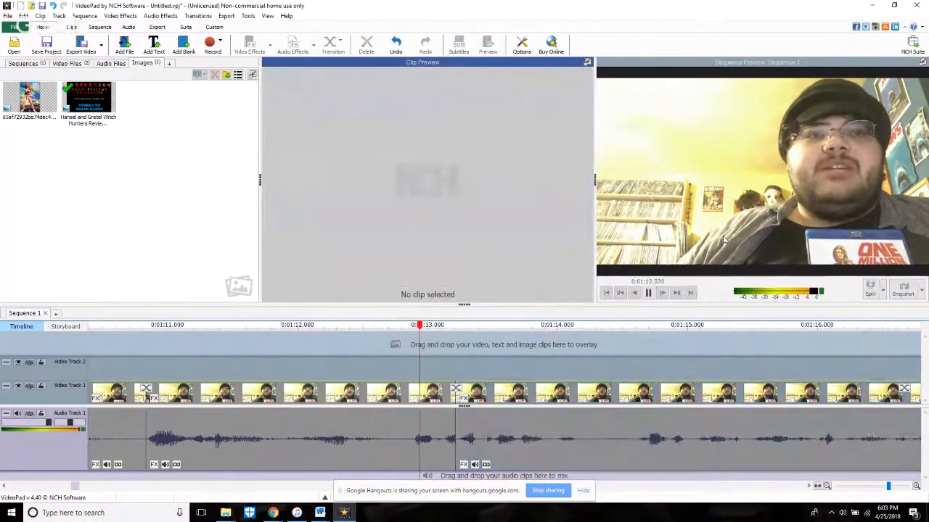
{"action": "key", "text": "space"}
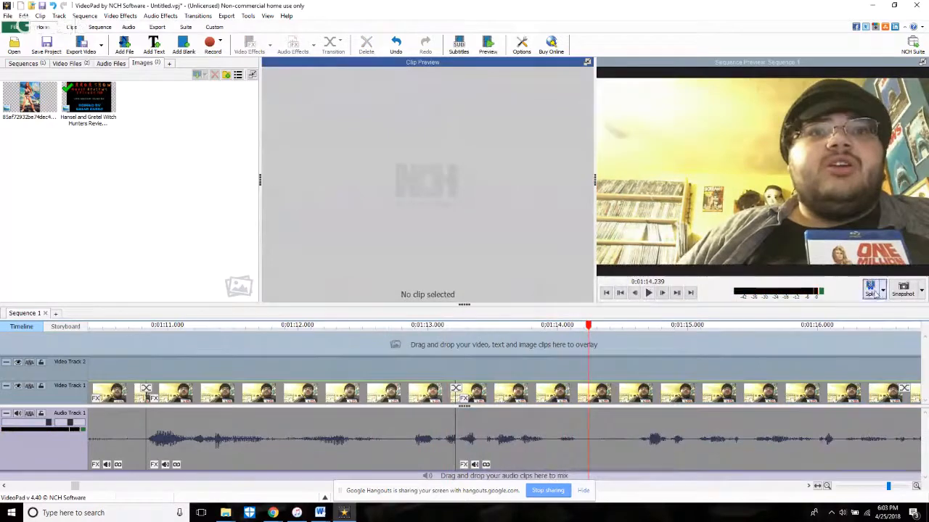
Step: Switch to the Chrome window with the "Editing Live Stream: One Million Years B.C." YouTube page and check its live chat
{"action": "mouse_move", "coordinate": [271, 514]}
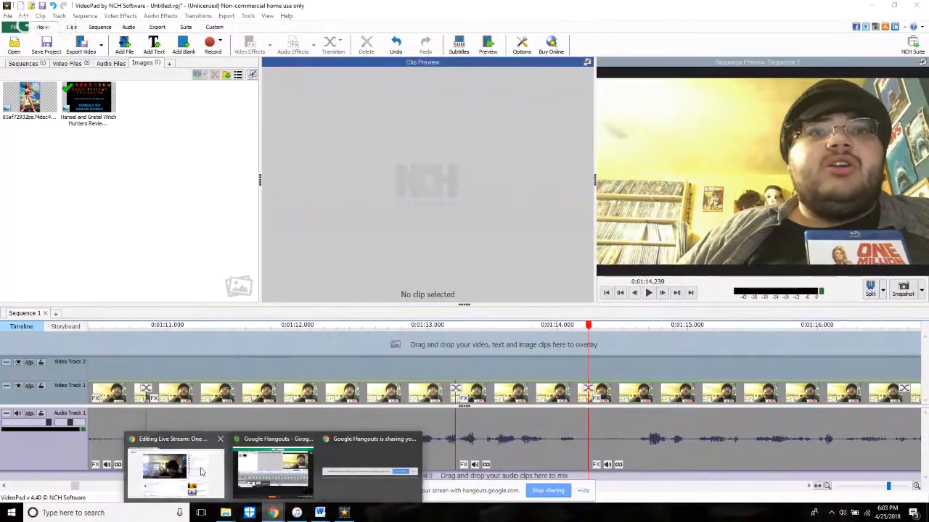
{"action": "left_click", "coordinate": [201, 473]}
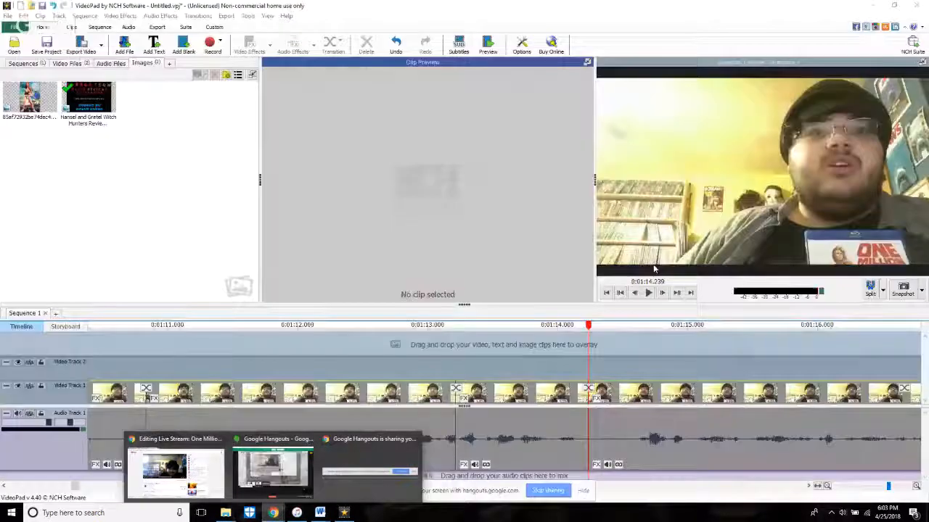
Step: Return to VideoPad and replay the passage across the 1:13.216 and 1:14.239 splits up to about 1:16.8
{"action": "left_click", "coordinate": [649, 293]}
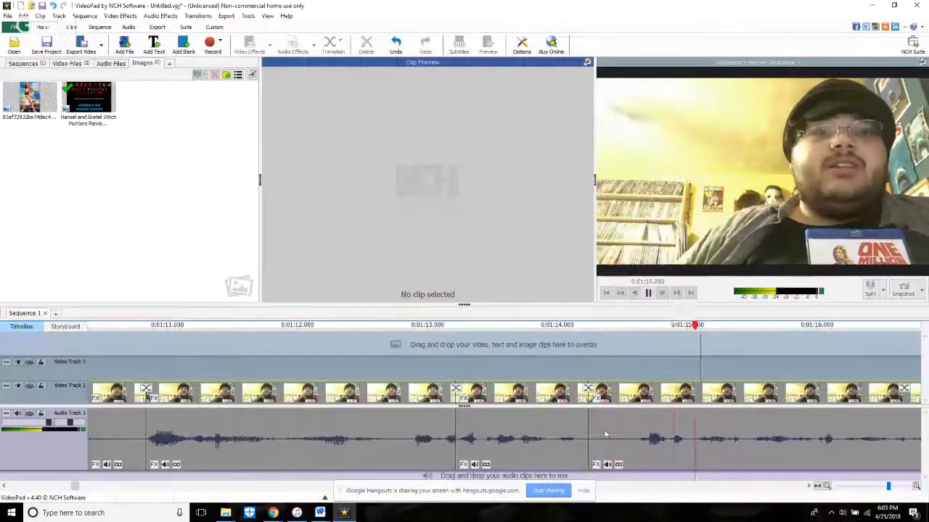
{"action": "scroll", "coordinate": [605, 434], "scroll_direction": "down", "scroll_amount": 3}
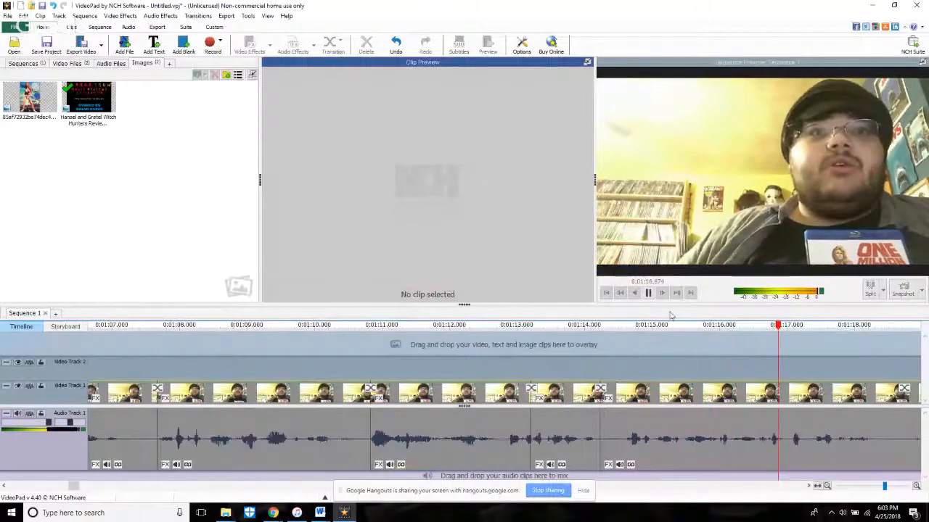
{"action": "left_click", "coordinate": [500, 347]}
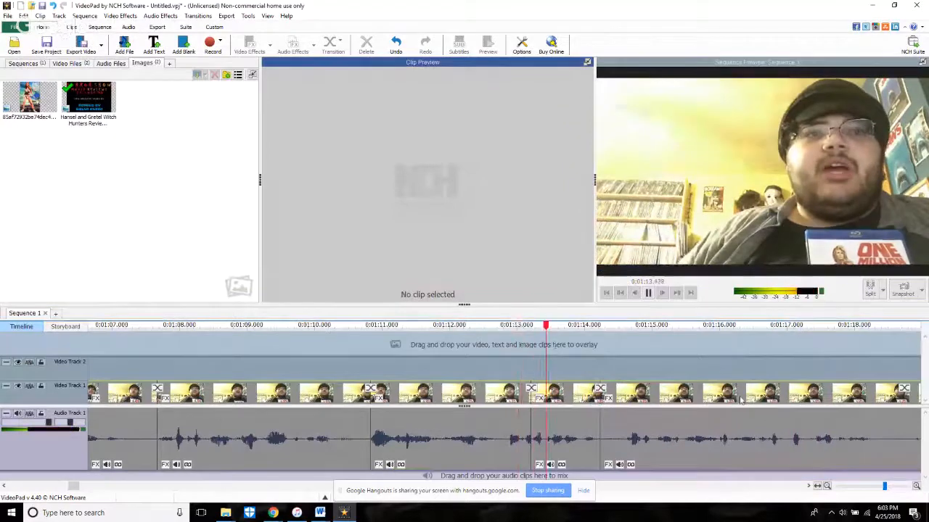
{"action": "scroll", "coordinate": [741, 401], "scroll_direction": "down", "scroll_amount": 1}
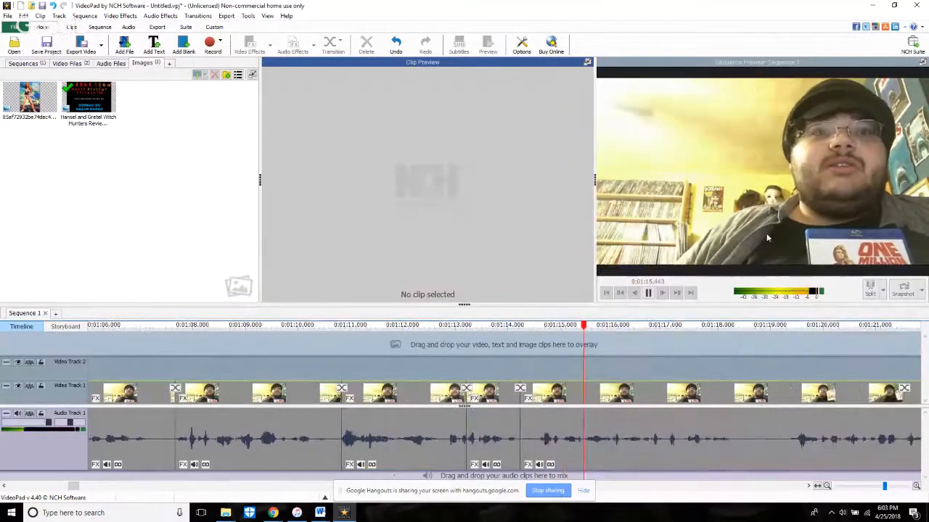
{"action": "key", "text": "space"}
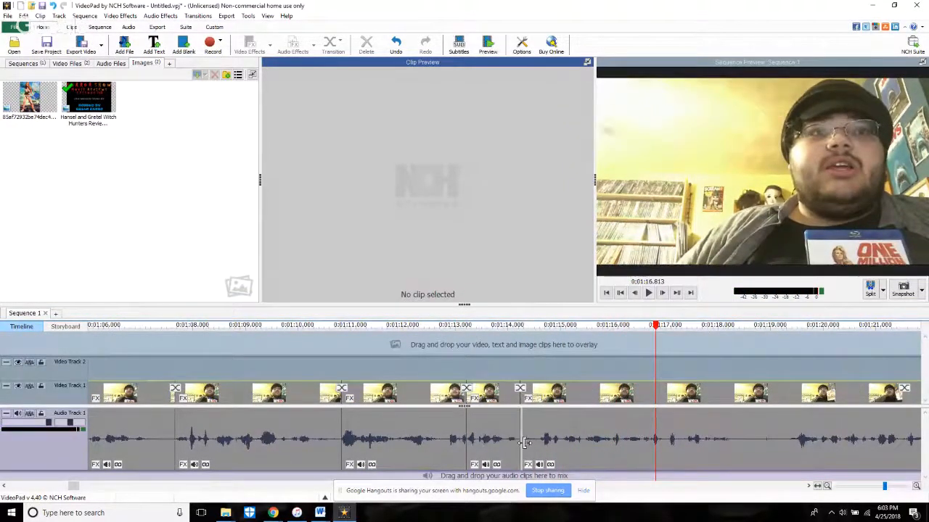
Step: Trim about 1.9 s off the start of the clip after the 1:14.239 split and play back the cut
{"action": "left_click_drag", "start_coordinate": [524, 443], "coordinate": [624, 479]}
{"action": "left_click", "coordinate": [500, 368]}
{"action": "key", "text": "space"}
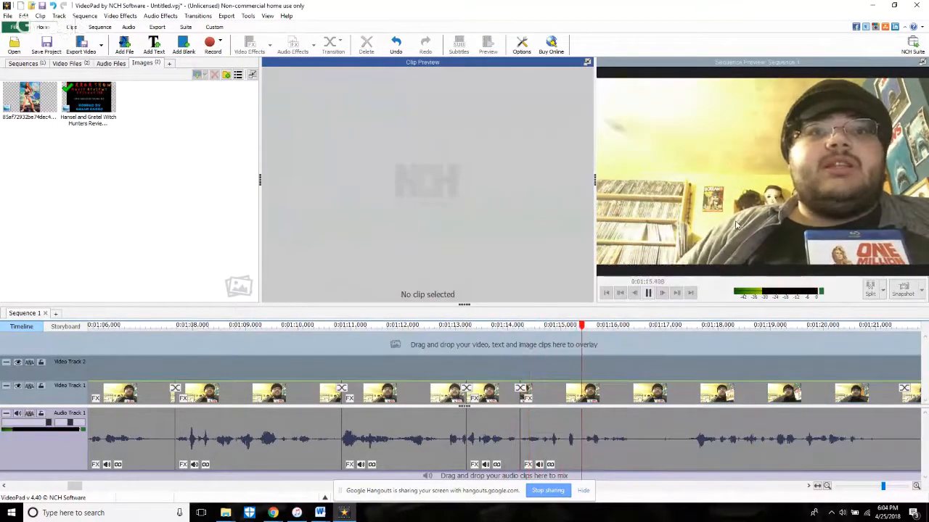
Step: Split the clip at 1:16.574, trim about 0.8 s off the start of the following clip, and play back the cut
{"action": "key", "text": "space"}
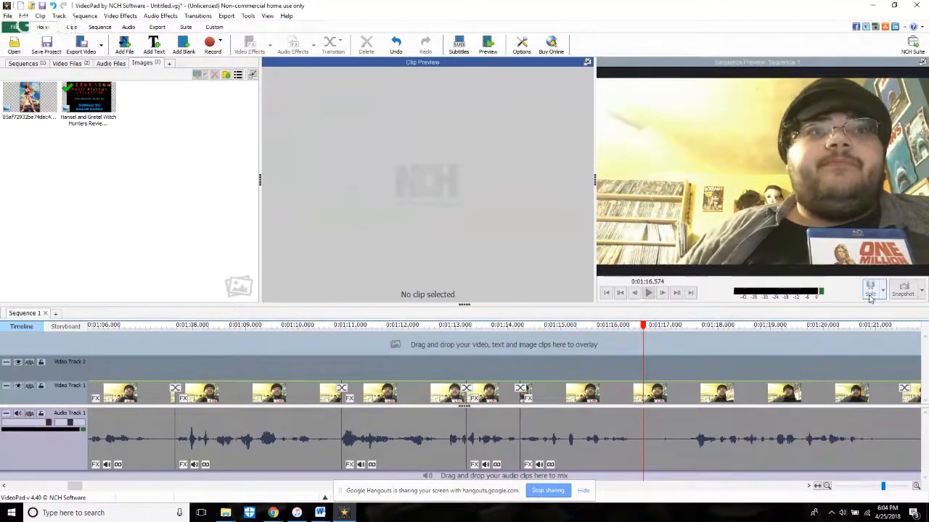
{"action": "left_click", "coordinate": [870, 293]}
{"action": "key", "text": "space"}
{"action": "key", "text": "space"}
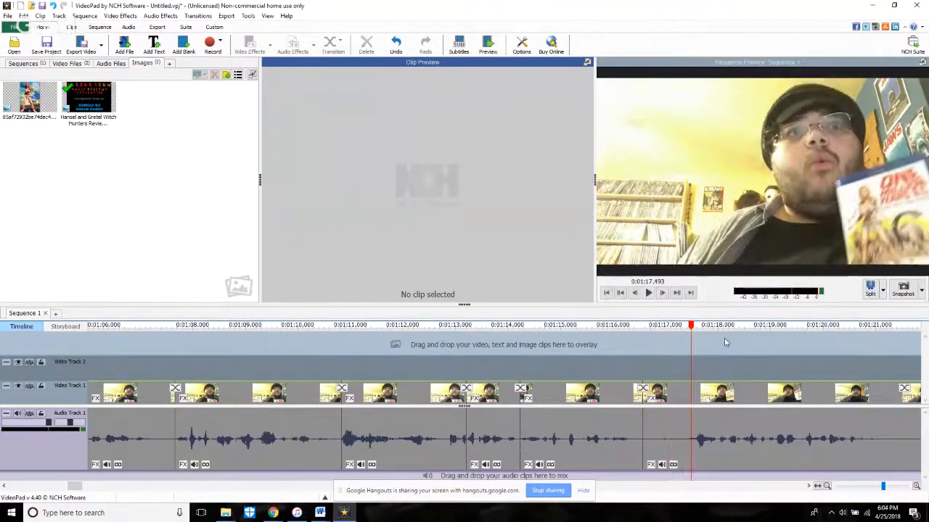
{"action": "left_click_drag", "start_coordinate": [648, 449], "coordinate": [691, 449]}
{"action": "left_click", "coordinate": [623, 364]}
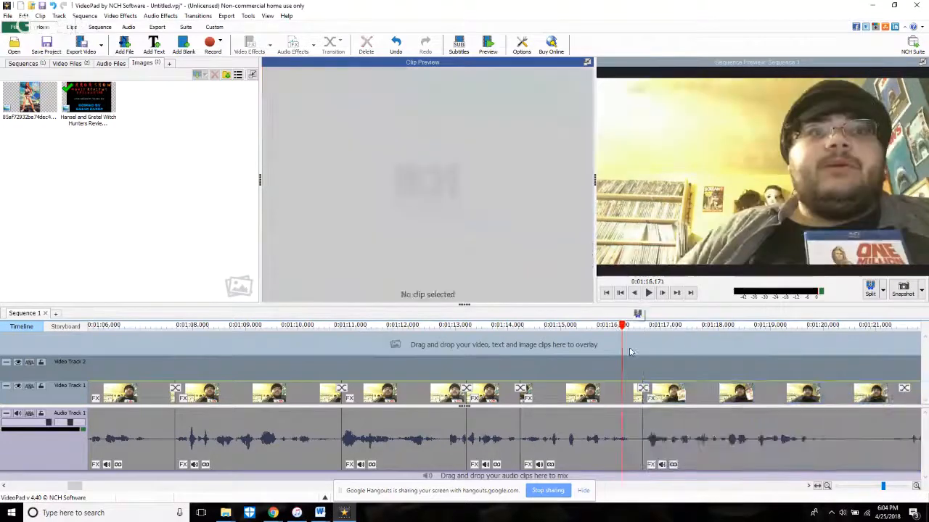
{"action": "key", "text": "space"}
Step: Split the clip at 1:20.140, trim about 1.4 s off the start of the following clip, and play back the cut
{"action": "scroll", "coordinate": [668, 261], "scroll_direction": "down", "scroll_amount": 2}
{"action": "scroll", "coordinate": [664, 261], "scroll_direction": "down", "scroll_amount": 3}
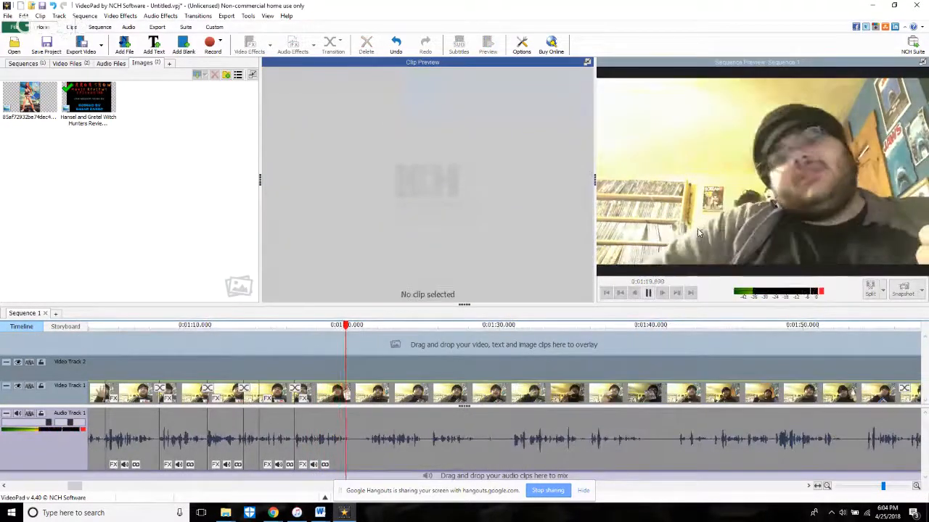
{"action": "key", "text": "space"}
{"action": "left_click", "coordinate": [869, 290]}
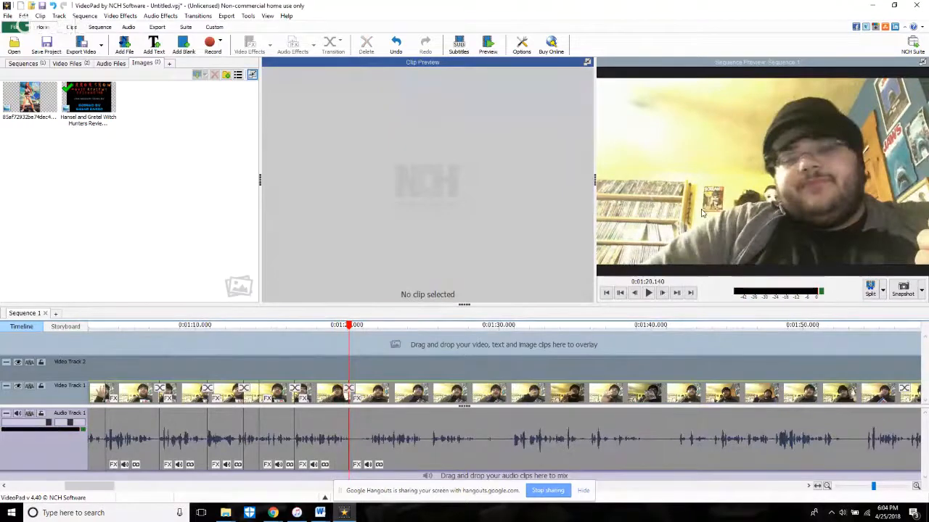
{"action": "key", "text": "space"}
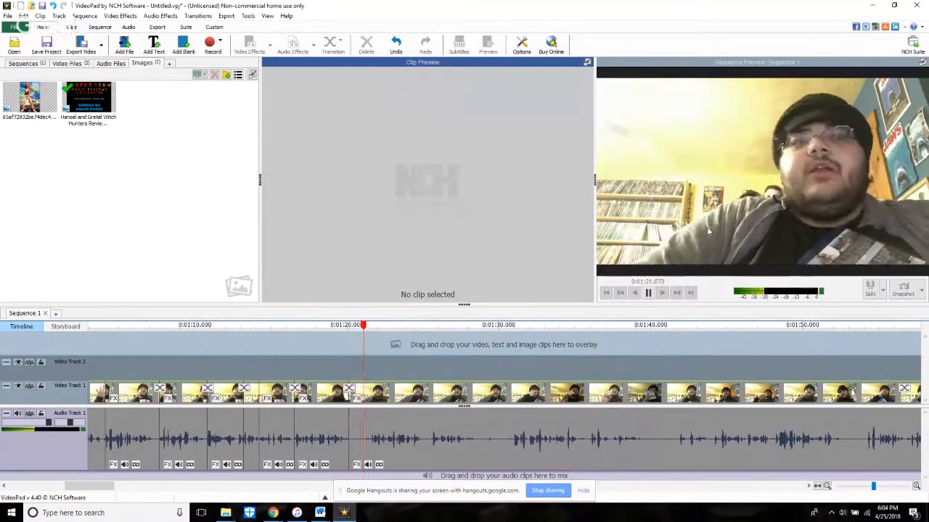
{"action": "scroll", "coordinate": [369, 420], "scroll_direction": "up", "scroll_amount": 3}
{"action": "left_click_drag", "start_coordinate": [283, 462], "coordinate": [364, 466]}
{"action": "left_click", "coordinate": [266, 359]}
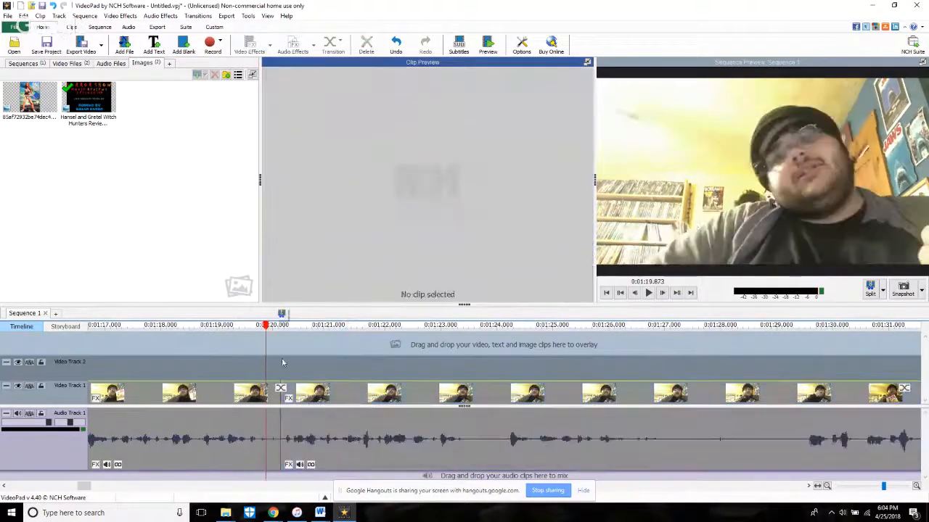
{"action": "key", "text": "space"}
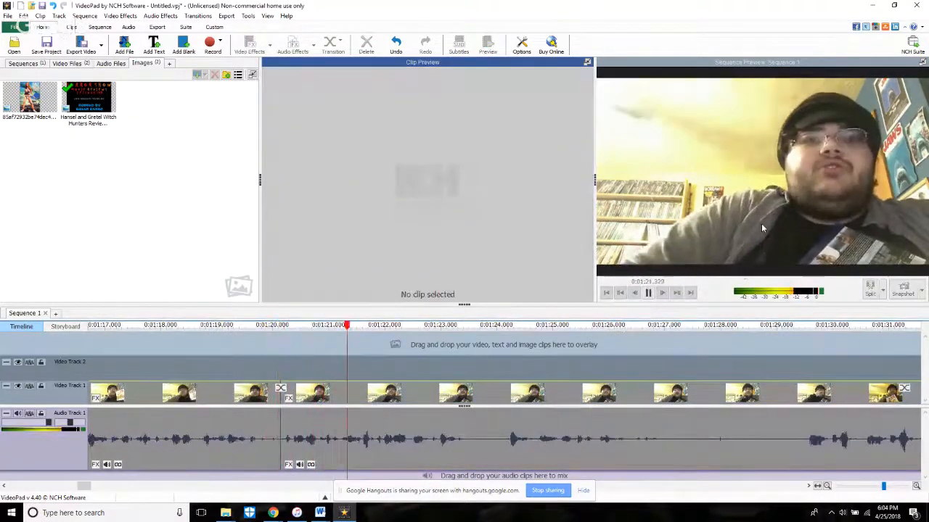
Step: Replay the speech before the next pause, locate the exact end of the word, and split the clip at 1:23.134
{"action": "scroll", "coordinate": [736, 223], "scroll_direction": "down", "scroll_amount": 2}
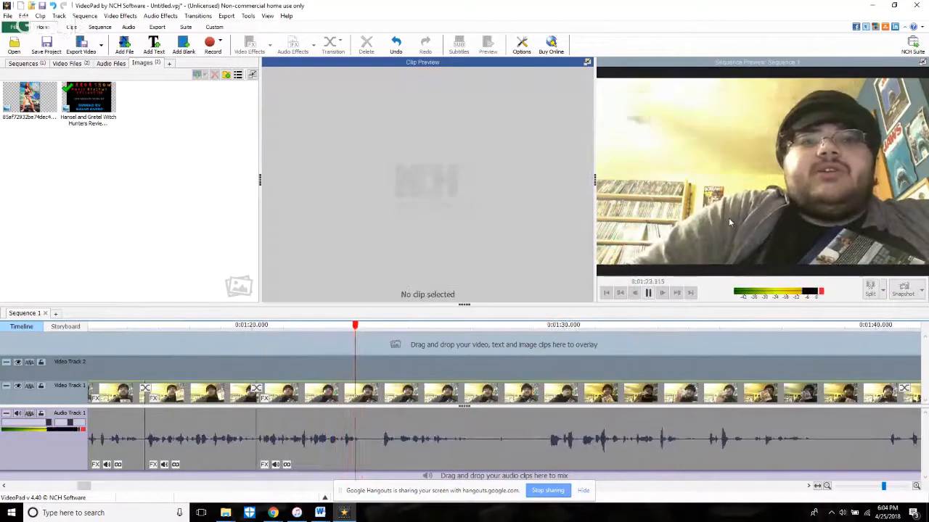
{"action": "key", "text": "space"}
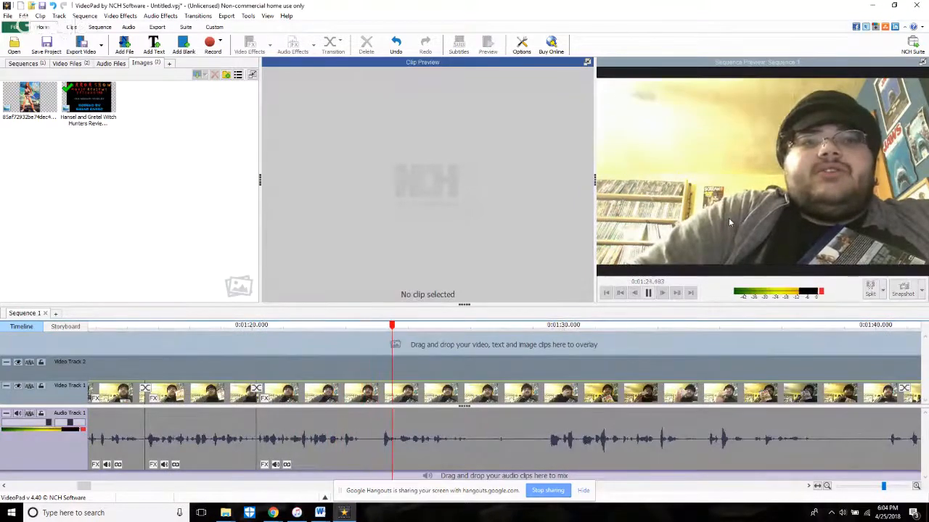
{"action": "left_click", "coordinate": [320, 325]}
{"action": "key", "text": "space"}
{"action": "key", "text": "space"}
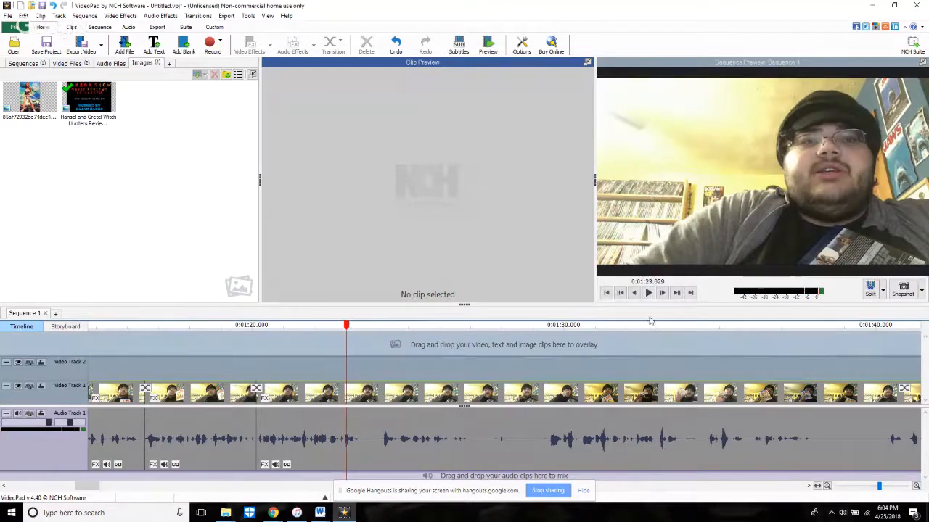
{"action": "scroll", "coordinate": [415, 378], "scroll_direction": "up", "scroll_amount": 6}
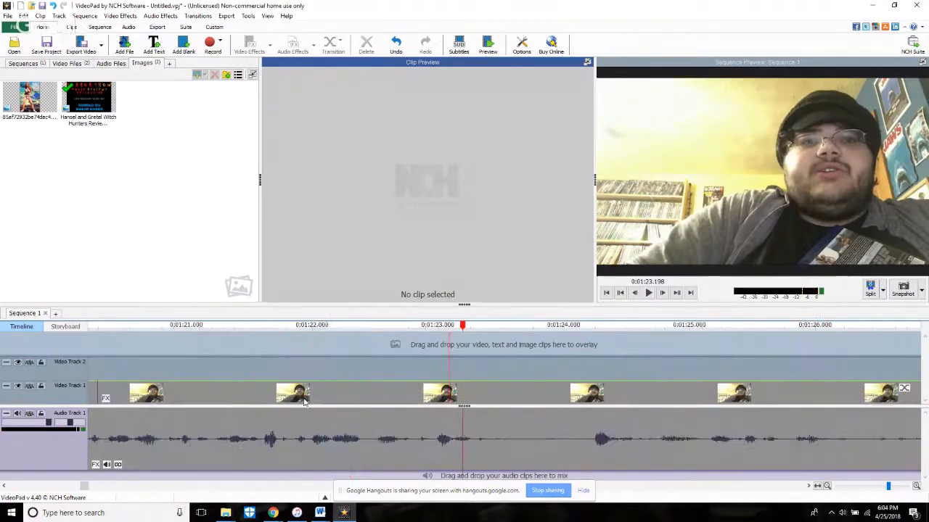
{"action": "left_click", "coordinate": [496, 357]}
{"action": "left_click_drag", "start_coordinate": [496, 357], "coordinate": [485, 356]}
{"action": "left_click", "coordinate": [870, 288]}
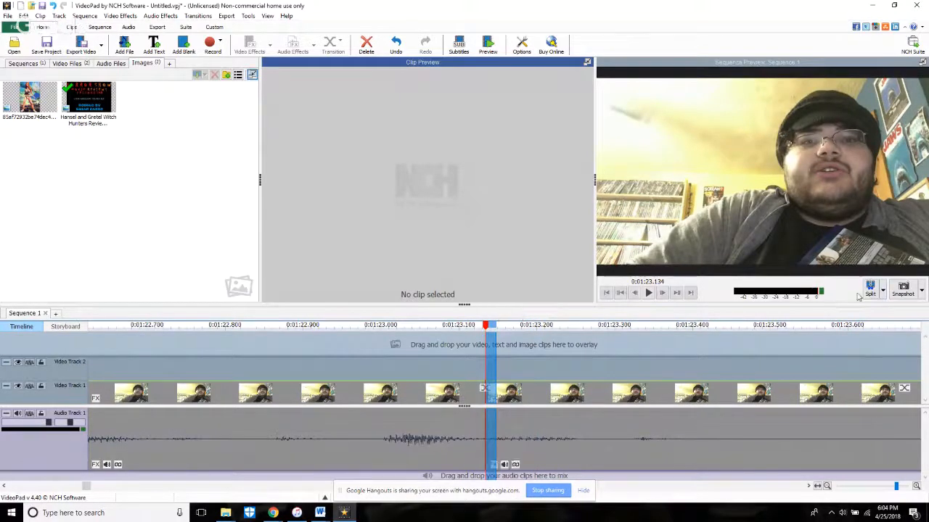
Step: Replay the 1:23.134 split, trim about 0.3 s off the end of the clip before it, and play back the cut
{"action": "scroll", "coordinate": [458, 418], "scroll_direction": "down", "scroll_amount": 3}
{"action": "scroll", "coordinate": [457, 418], "scroll_direction": "down", "scroll_amount": 2}
{"action": "left_click", "coordinate": [401, 369]}
{"action": "key", "text": "space"}
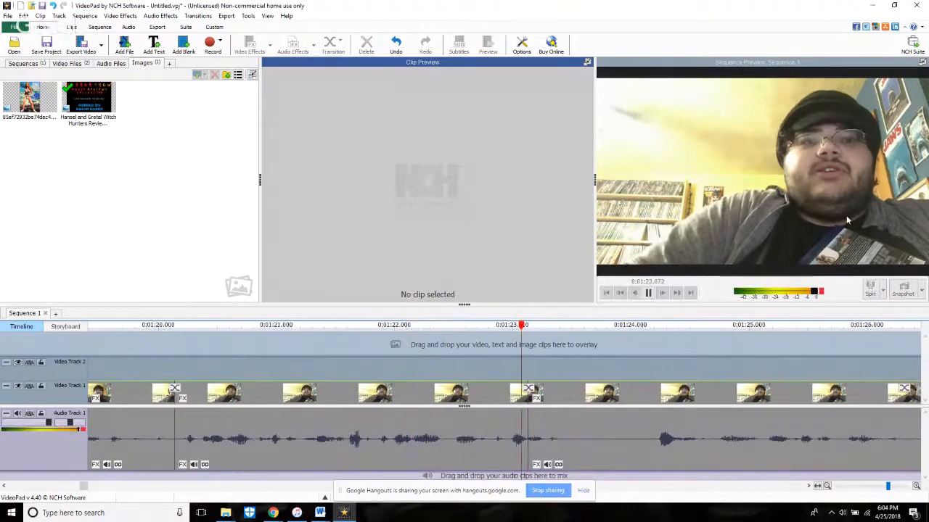
{"action": "key", "text": "space"}
{"action": "left_click_drag", "start_coordinate": [527, 459], "coordinate": [493, 463]}
{"action": "left_click", "coordinate": [395, 377]}
{"action": "key", "text": "space"}
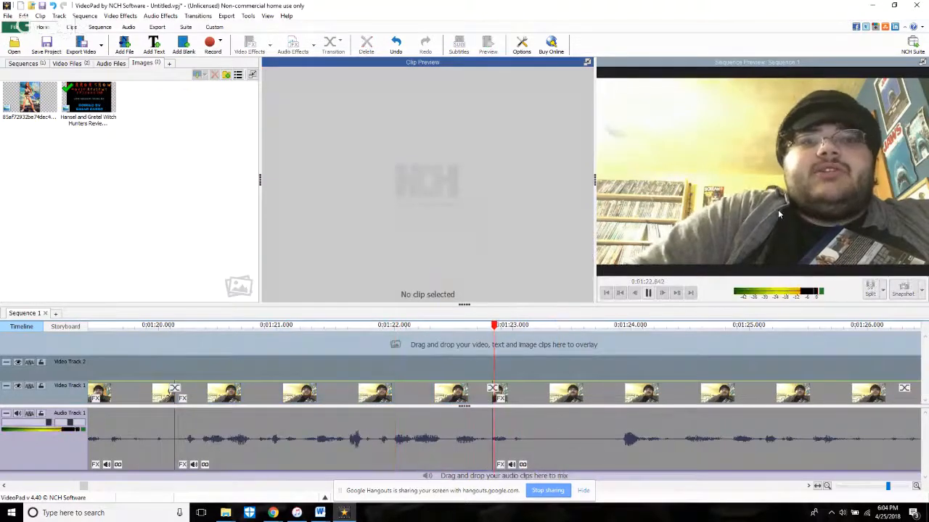
Step: Trim about 1.1 s off the start of the clip after the same cut and play back the join
{"action": "left_click_drag", "start_coordinate": [494, 455], "coordinate": [620, 462]}
{"action": "left_click", "coordinate": [349, 374]}
{"action": "key", "text": "space"}
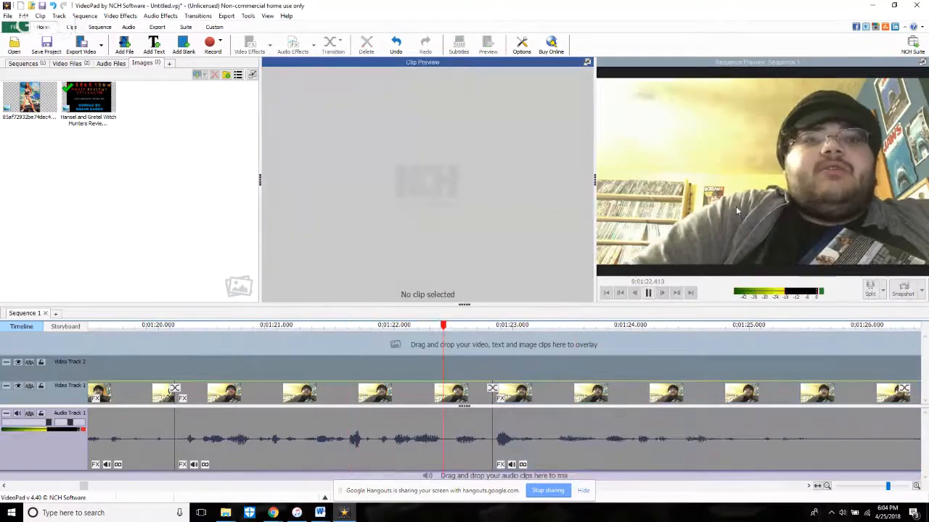
Step: Extend the end of the clip before the cut by a few frames, to about source time 0:01:15.473
{"action": "key", "text": "space"}
{"action": "left_click", "coordinate": [406, 439]}
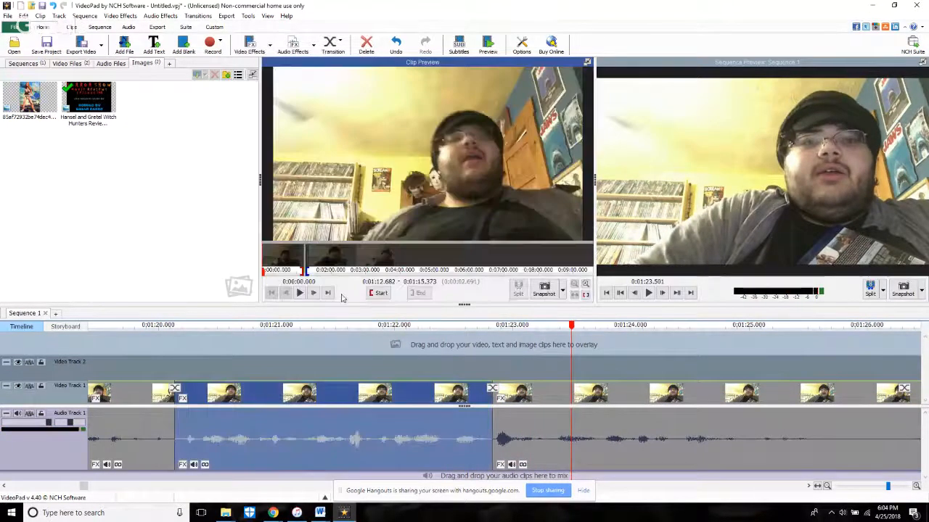
{"action": "left_click", "coordinate": [328, 294]}
{"action": "left_click", "coordinate": [314, 294]}
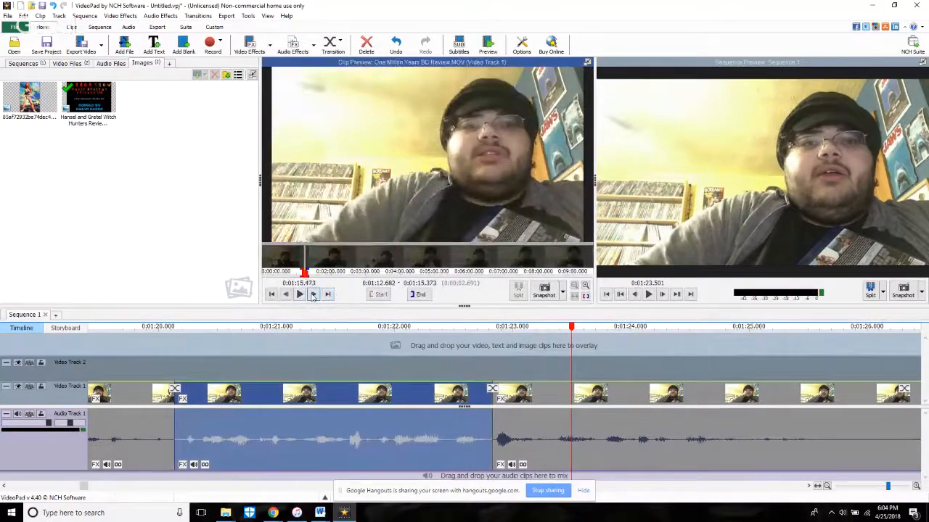
{"action": "left_click", "coordinate": [419, 294]}
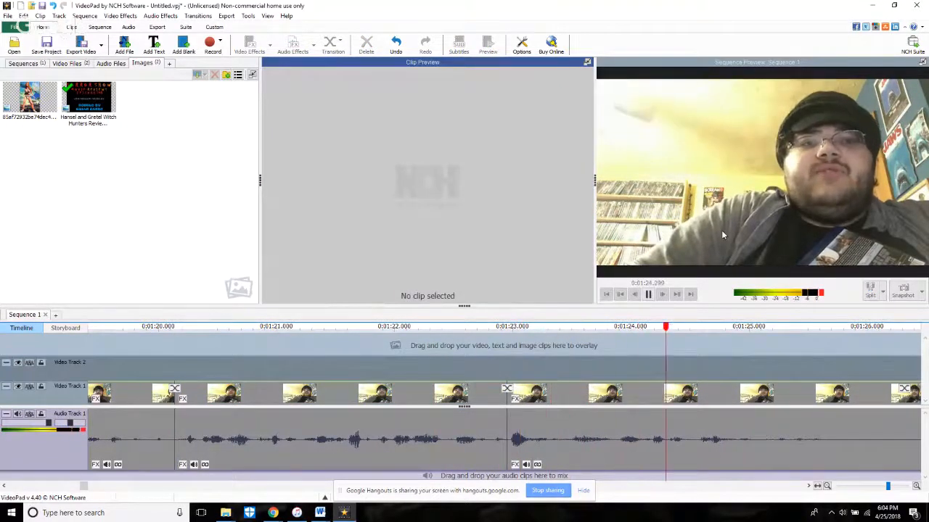
Step: Stop playback in the following pause and split the clip at 1:26.212
{"action": "key", "text": "space"}
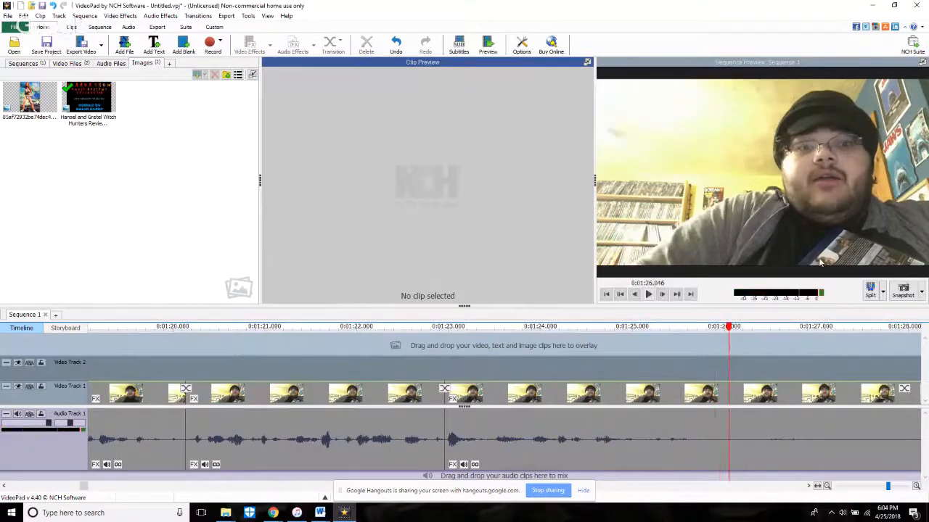
{"action": "left_click", "coordinate": [869, 295]}
{"action": "scroll", "coordinate": [739, 425], "scroll_direction": "down", "scroll_amount": 4}
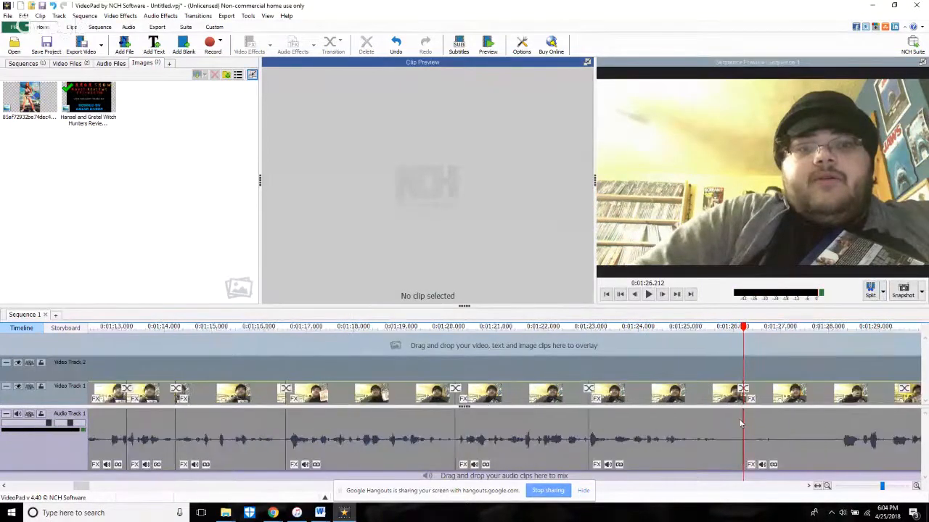
Step: Check the live chat on the "Editing Live Stream: One Million Years B.C." YouTube page in Chrome, then return to VideoPad
{"action": "left_click", "coordinate": [274, 515]}
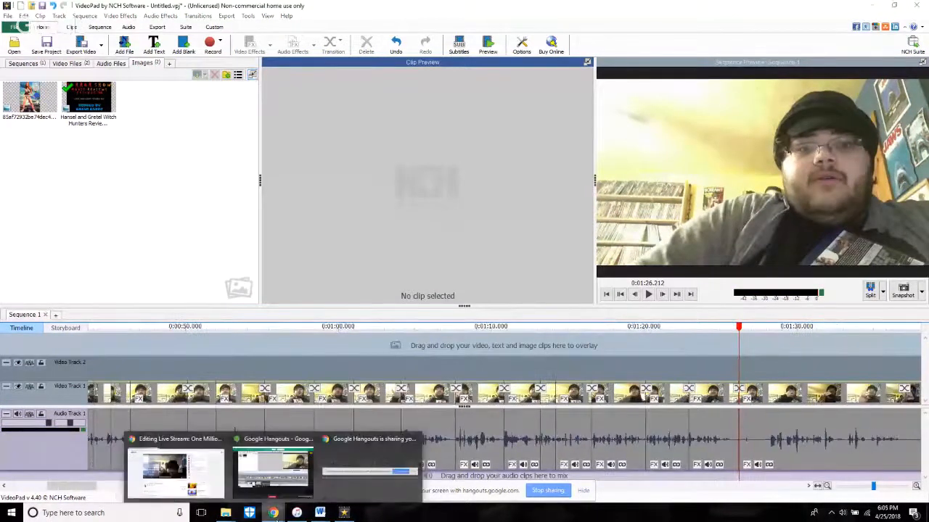
{"action": "left_click", "coordinate": [185, 475]}
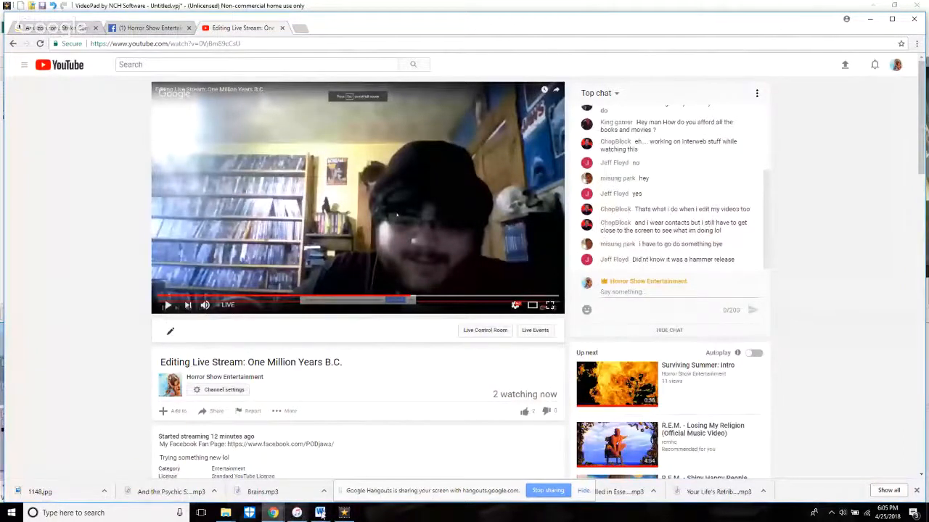
{"action": "left_click", "coordinate": [345, 513]}
Step: Review the whole sequence from its start, scrub through the edited section, and briefly play from 0:40.370
{"action": "scroll", "coordinate": [388, 406], "scroll_direction": "down", "scroll_amount": 10}
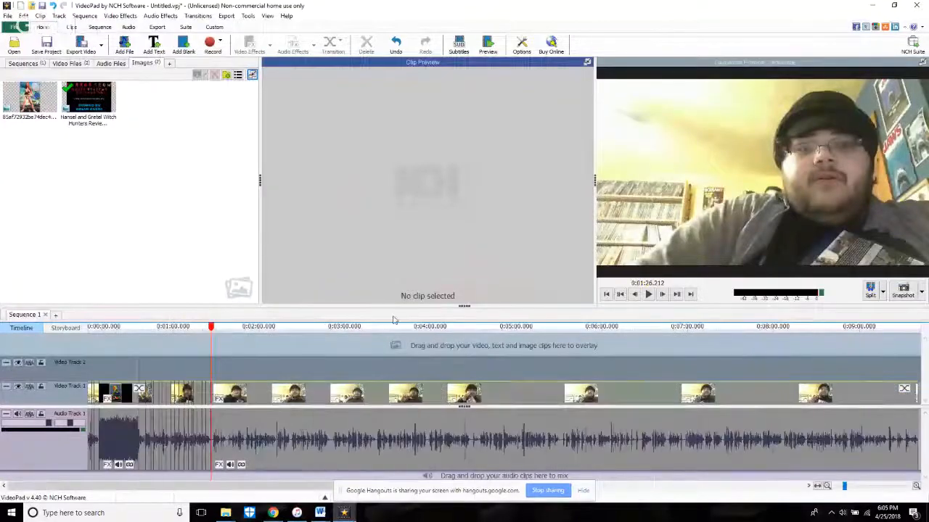
{"action": "left_click", "coordinate": [609, 295]}
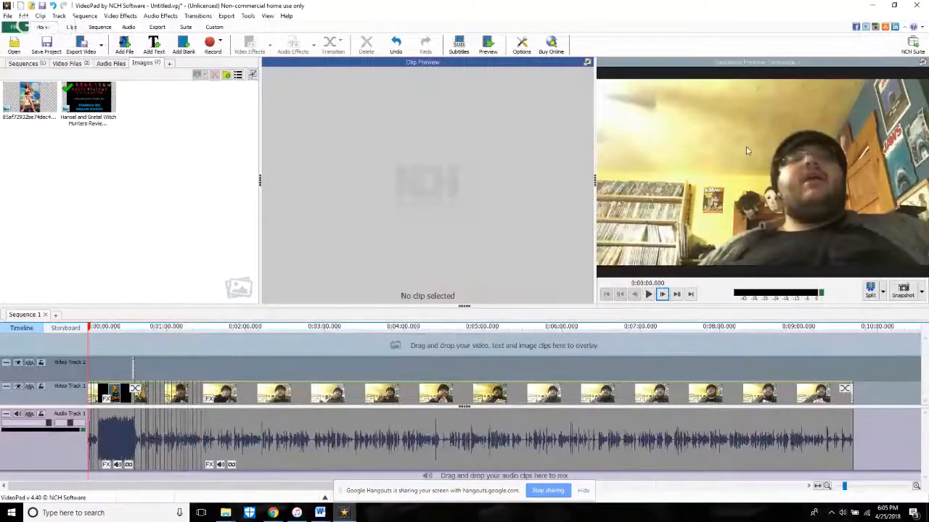
{"action": "scroll", "coordinate": [166, 393], "scroll_direction": "up", "scroll_amount": 5}
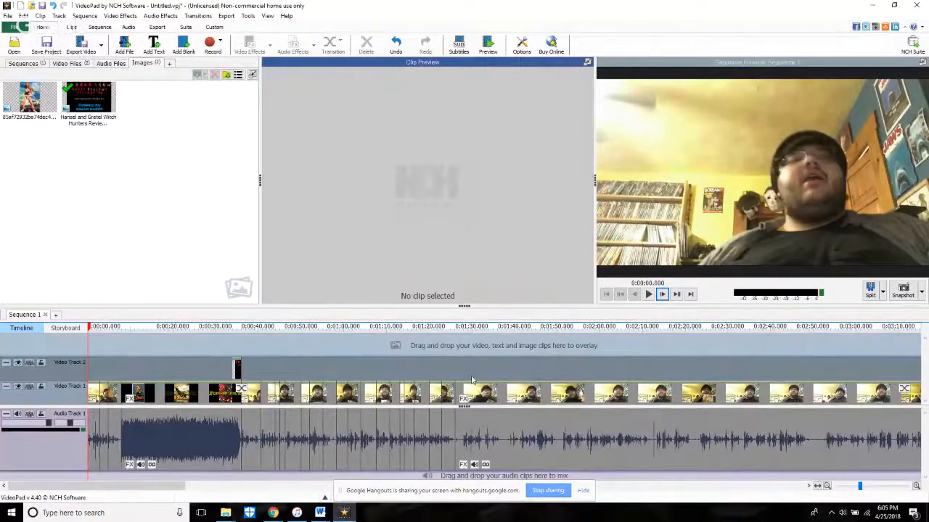
{"action": "left_click_drag", "start_coordinate": [431, 361], "coordinate": [488, 361]}
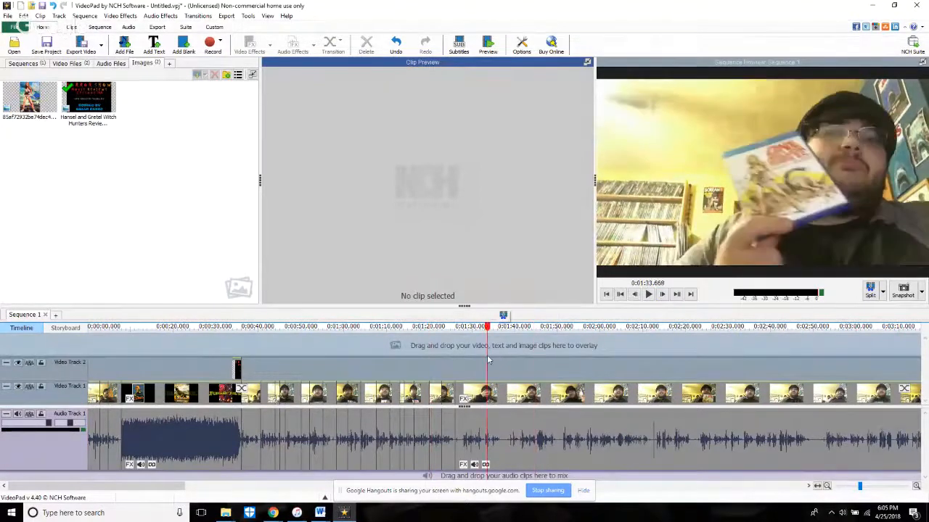
{"action": "left_click_drag", "start_coordinate": [399, 372], "coordinate": [262, 352]}
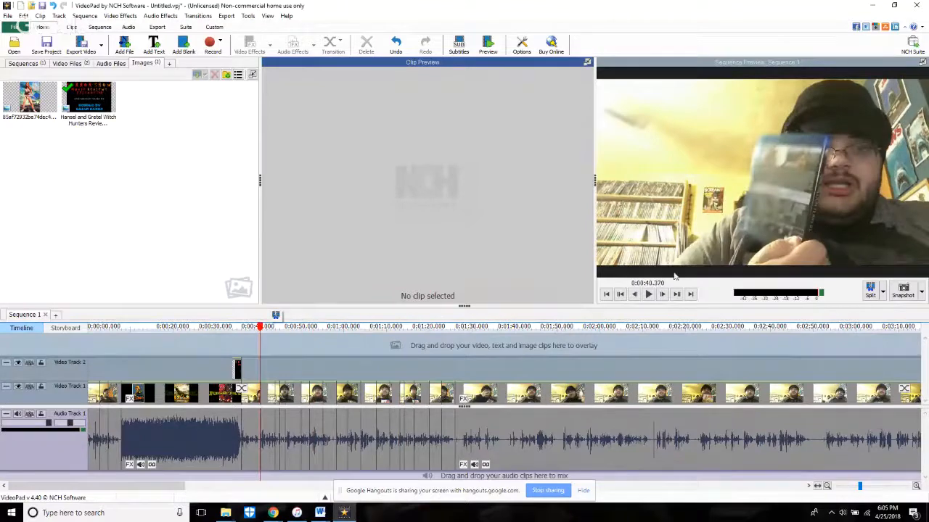
{"action": "left_click", "coordinate": [650, 293]}
{"action": "left_click", "coordinate": [650, 294]}
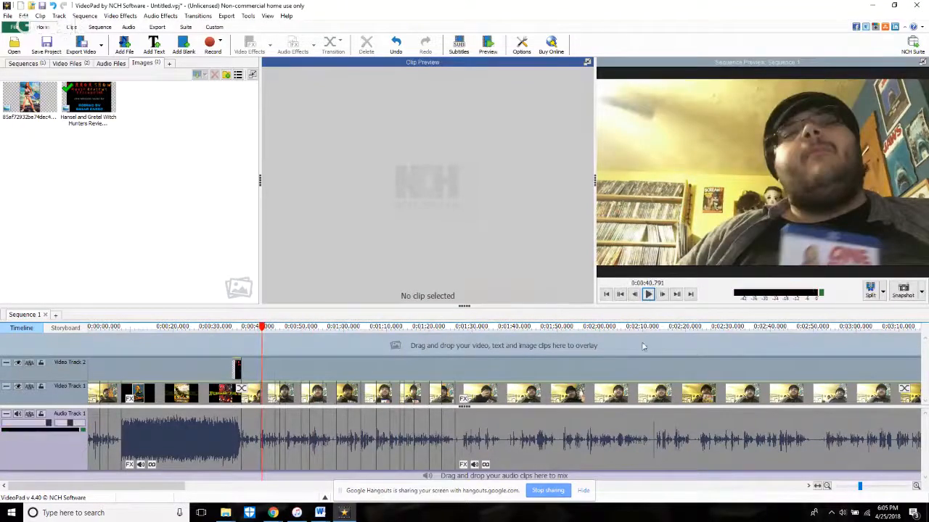
Step: Examine the source waveform of the long clip after the last cut, from its start point to about 0:01:27.467
{"action": "left_click", "coordinate": [647, 294]}
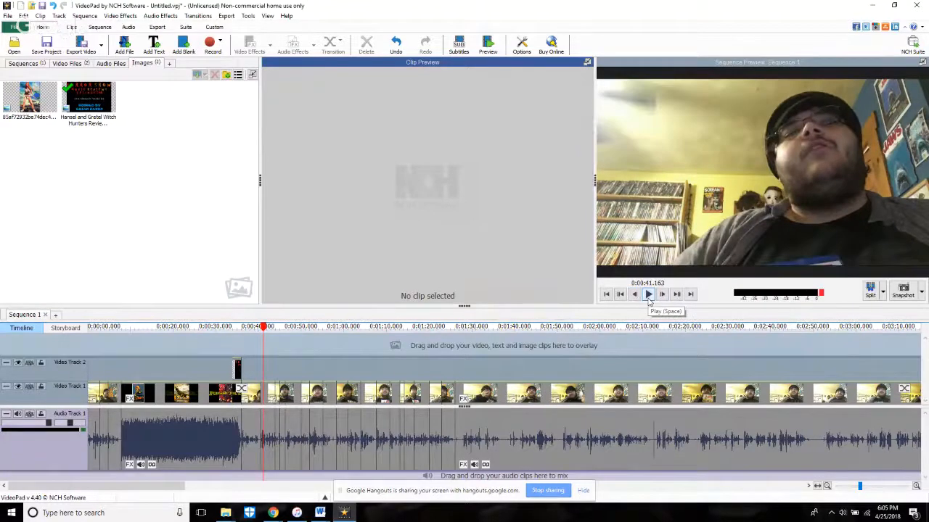
{"action": "left_click", "coordinate": [554, 420]}
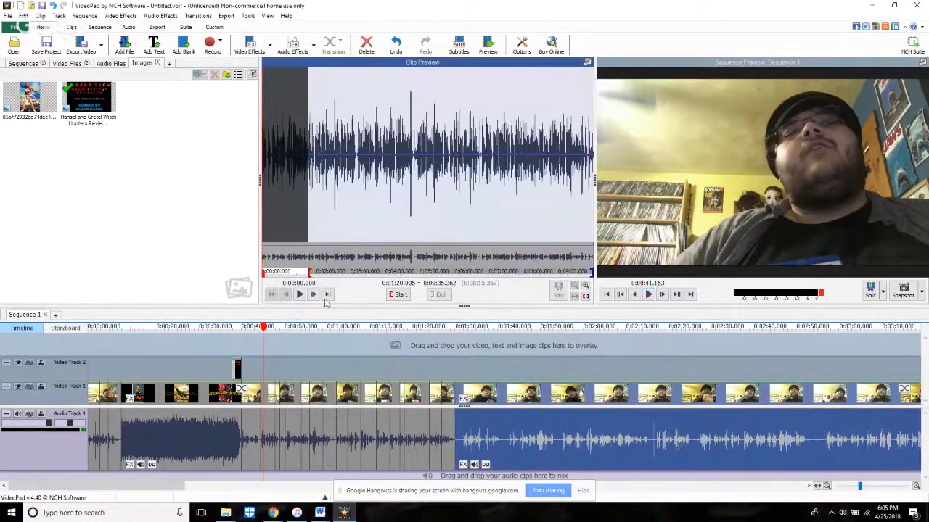
{"action": "left_click", "coordinate": [327, 294]}
{"action": "left_click", "coordinate": [272, 297]}
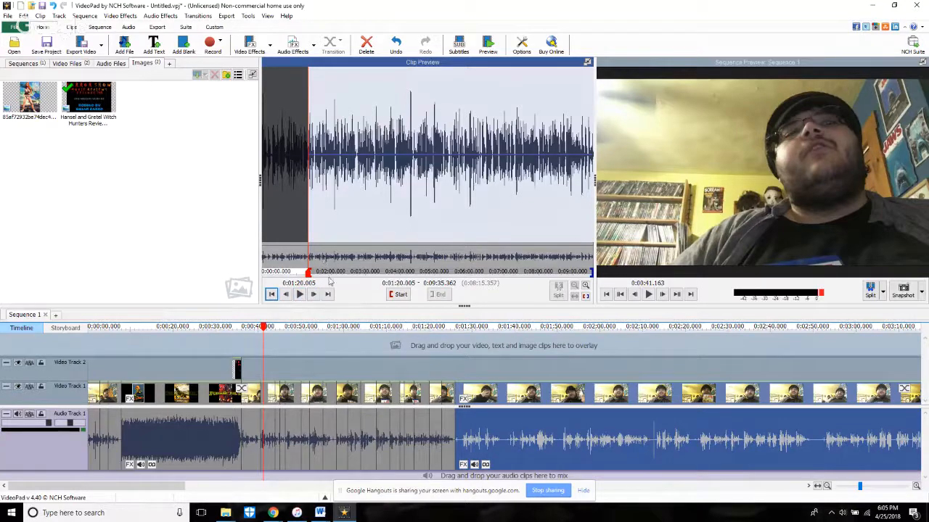
{"action": "left_click_drag", "start_coordinate": [281, 261], "coordinate": [311, 263]}
{"action": "scroll", "coordinate": [512, 276], "scroll_direction": "down", "scroll_amount": 4}
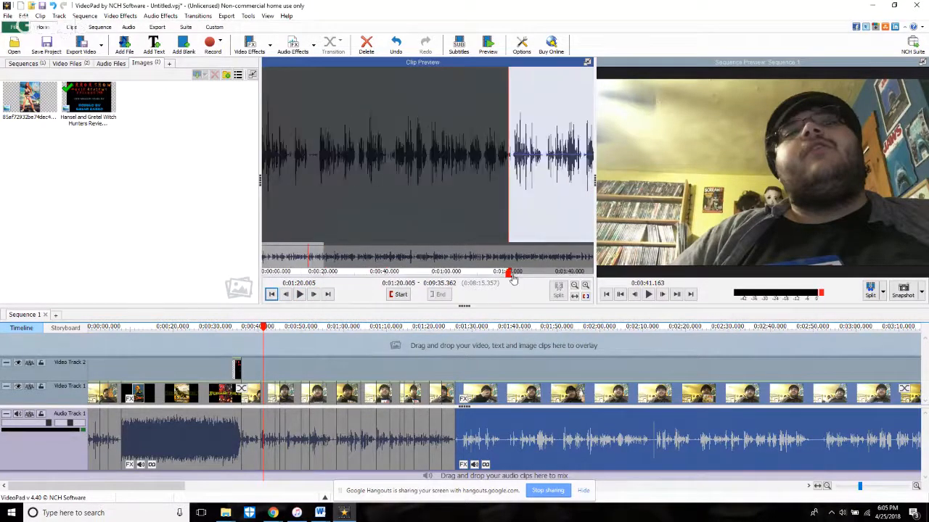
{"action": "scroll", "coordinate": [526, 271], "scroll_direction": "up", "scroll_amount": 7}
{"action": "left_click", "coordinate": [330, 240]}
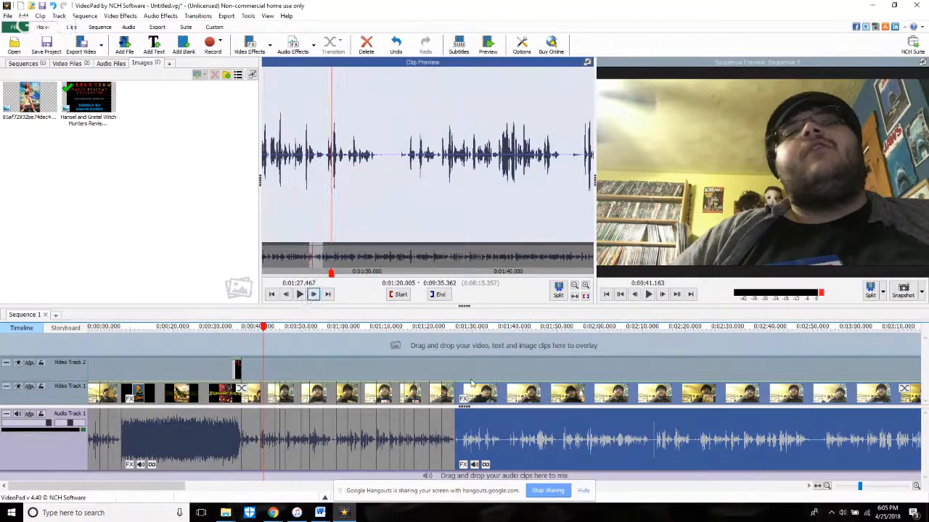
Step: Play across the last cut, then extend the end of the short clip before it to source time 0:01:20.566
{"action": "left_click", "coordinate": [444, 368]}
{"action": "key", "text": "space"}
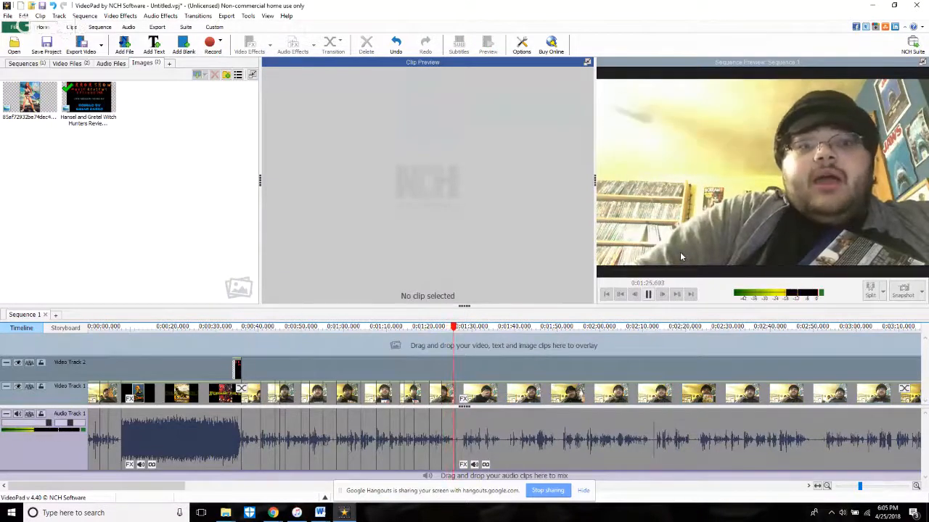
{"action": "key", "text": "space"}
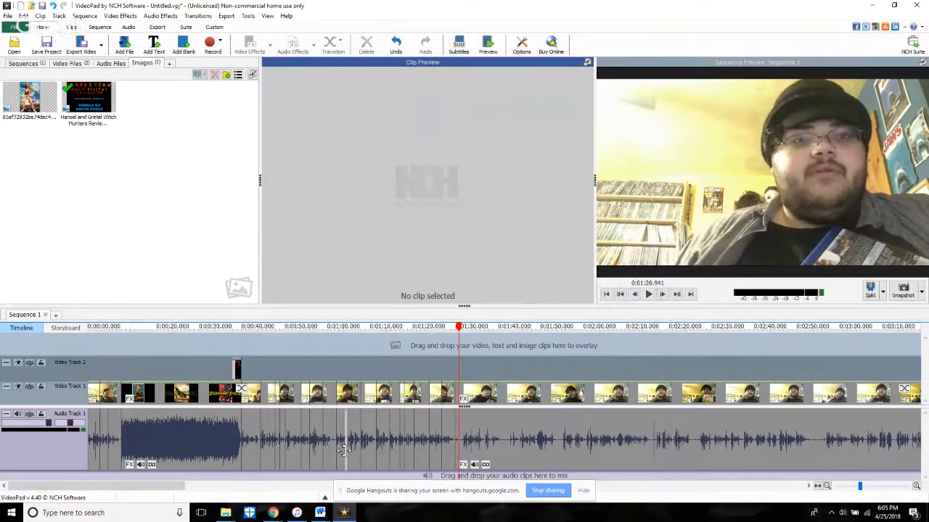
{"action": "scroll", "coordinate": [443, 439], "scroll_direction": "up", "scroll_amount": 5}
{"action": "left_click", "coordinate": [451, 438]}
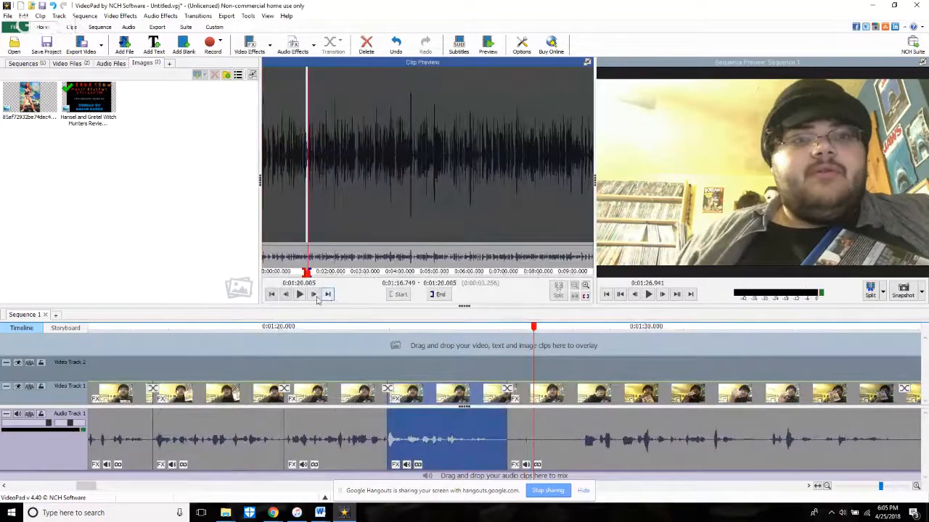
{"action": "scroll", "coordinate": [307, 254], "scroll_direction": "up", "scroll_amount": 5}
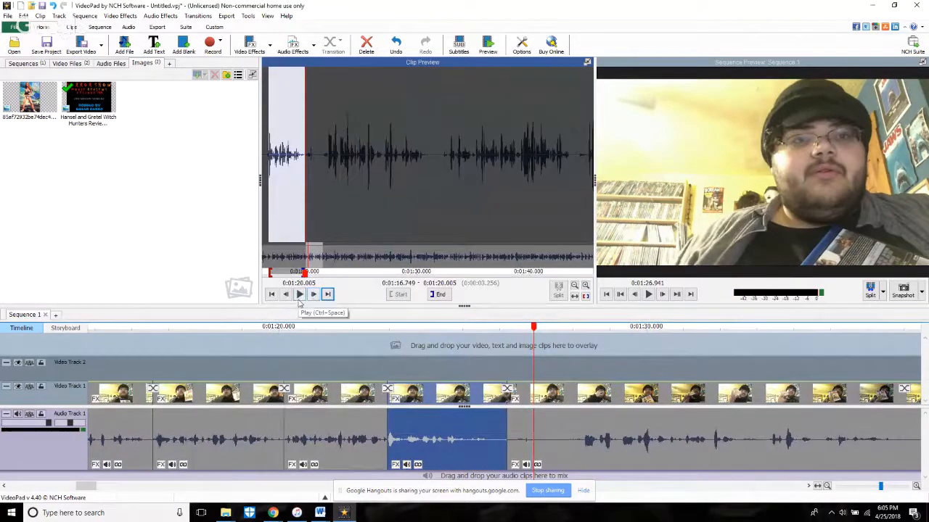
{"action": "left_click", "coordinate": [298, 294]}
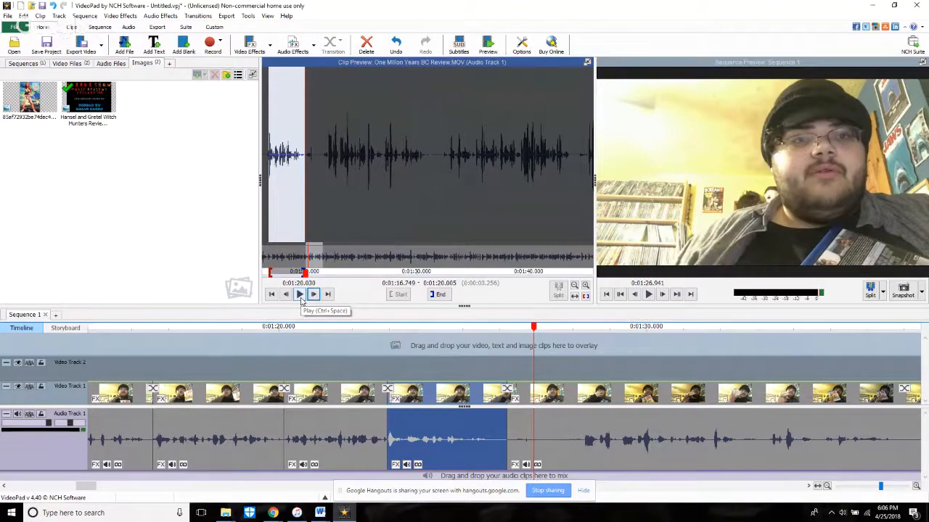
{"action": "left_click", "coordinate": [299, 294]}
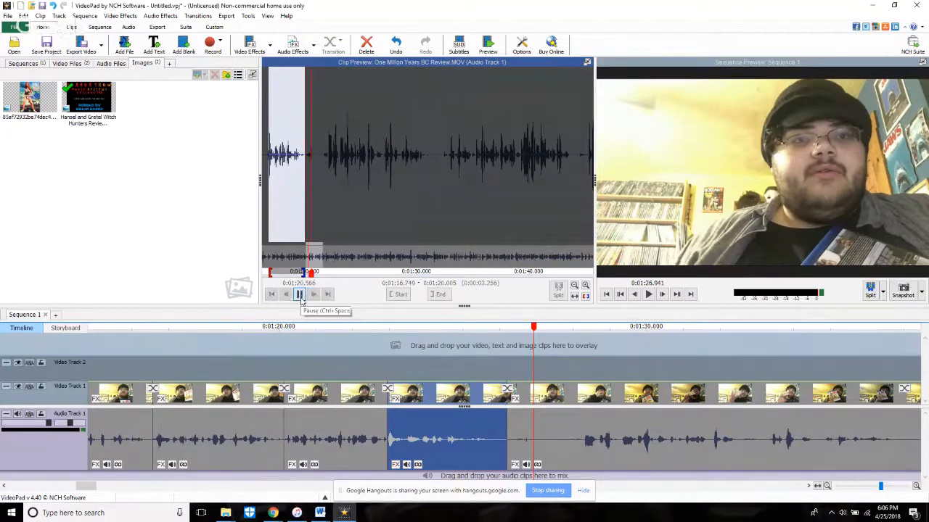
{"action": "left_click", "coordinate": [438, 293]}
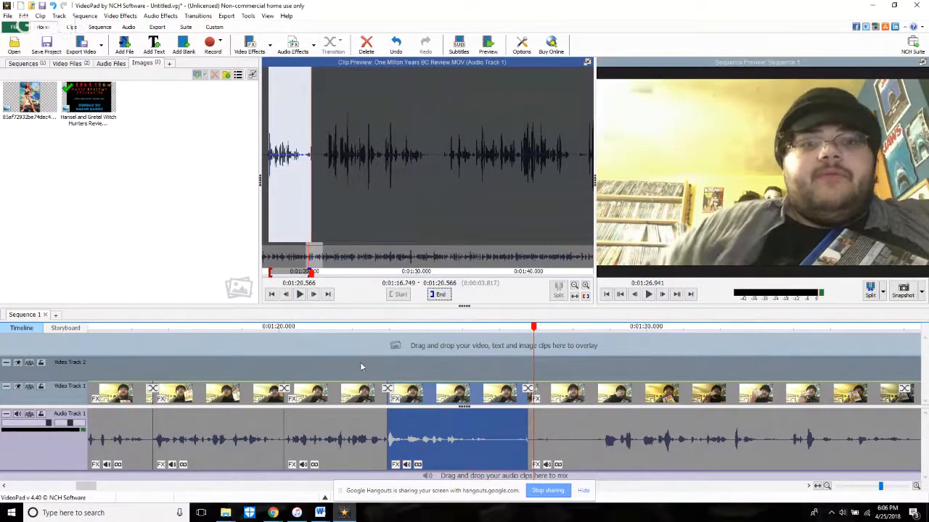
Step: Play the sequence around 1:23 near the extended clip, then check the YouTube live chat in Chrome and return to VideoPad
{"action": "left_click", "coordinate": [358, 365]}
{"action": "key", "text": "space"}
{"action": "scroll", "coordinate": [758, 271], "scroll_direction": "down", "scroll_amount": 3}
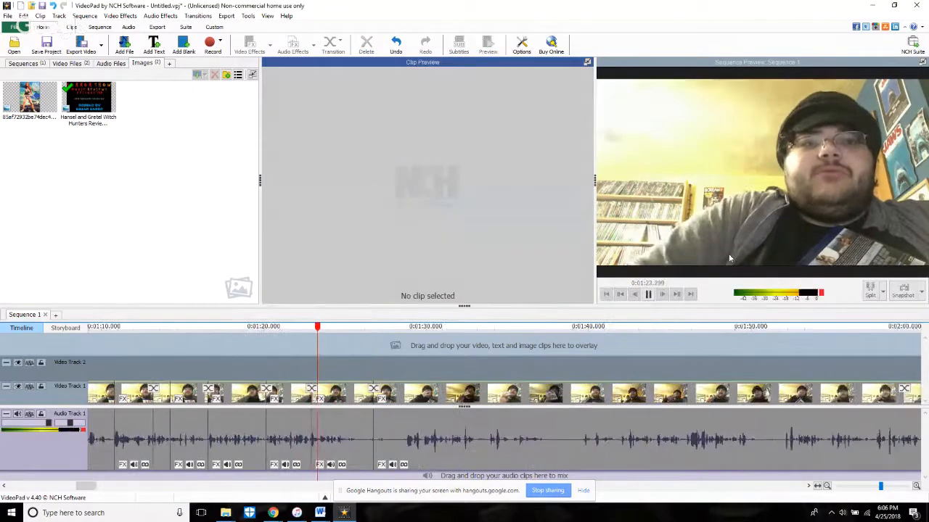
{"action": "mouse_move", "coordinate": [272, 513]}
{"action": "left_click", "coordinate": [174, 468]}
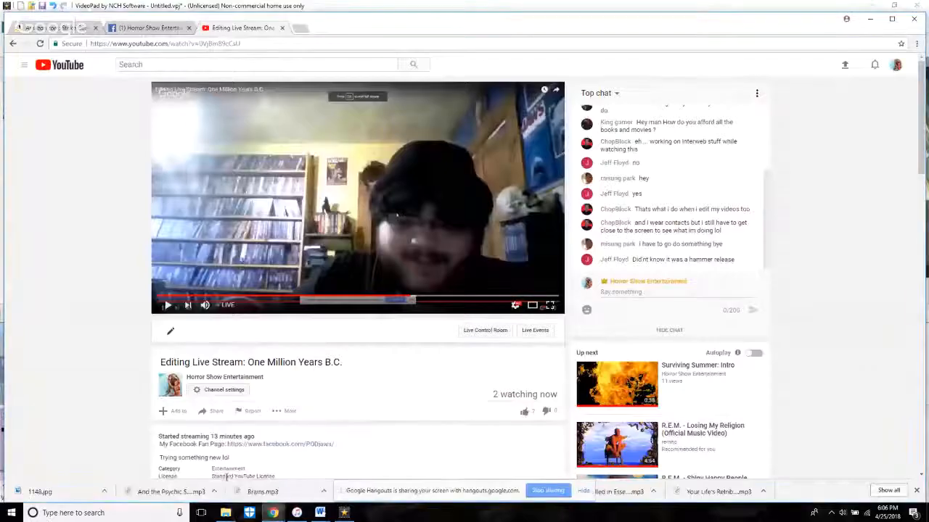
{"action": "key", "text": "alt+Tab"}
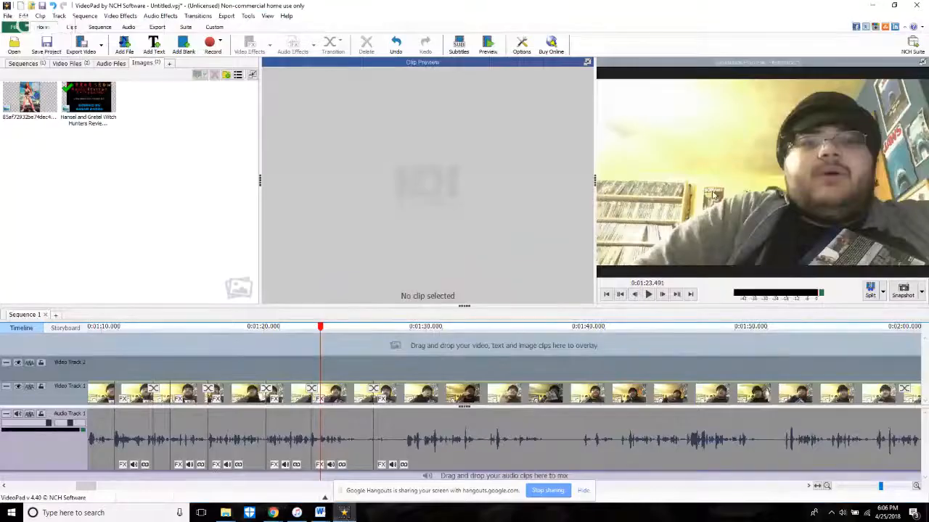
Step: Trim the start of the clip after the cut to source time 0:01:21.883, then tighten it slightly further to where the speech begins
{"action": "left_click", "coordinate": [378, 450]}
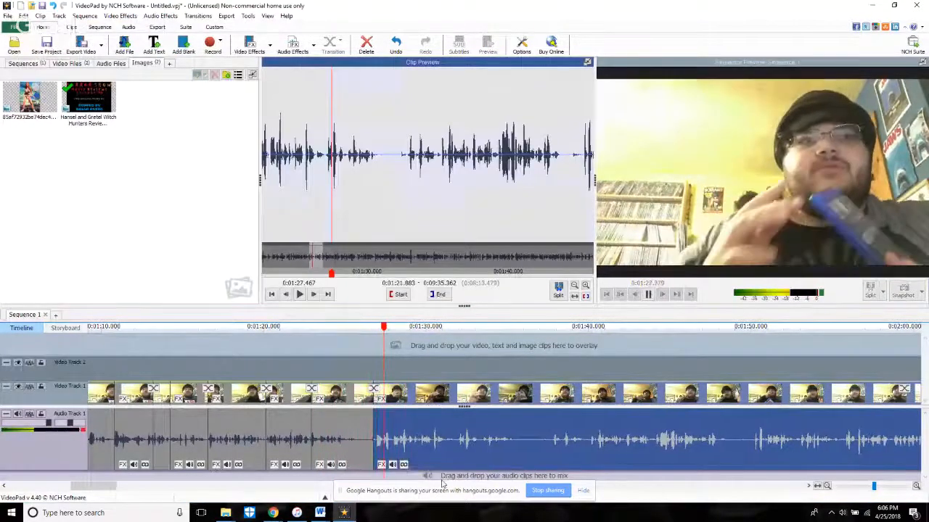
{"action": "key", "text": "space"}
{"action": "scroll", "coordinate": [409, 467], "scroll_direction": "up", "scroll_amount": 5}
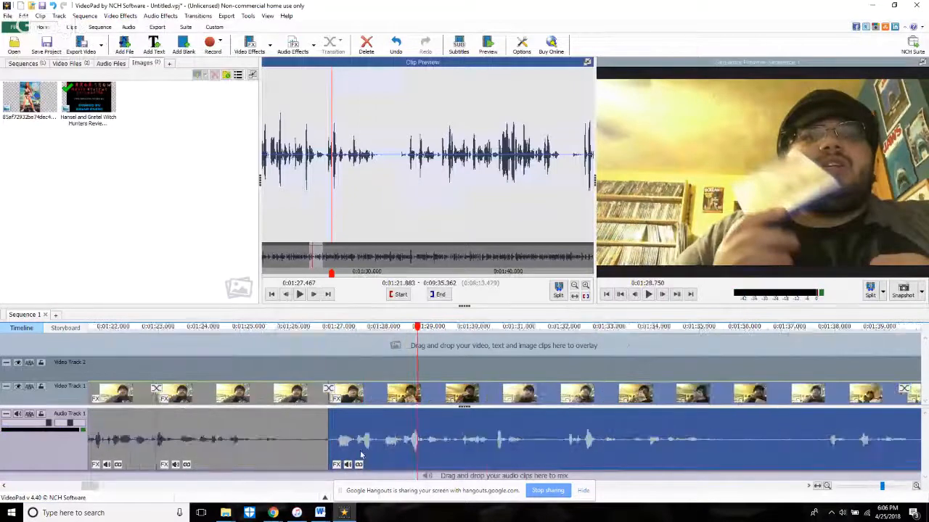
{"action": "left_click_drag", "start_coordinate": [318, 461], "coordinate": [459, 484]}
Step: Play through the trimmed cut from 1:26.298 and split the following clip at 1:29.948
{"action": "left_click", "coordinate": [261, 379]}
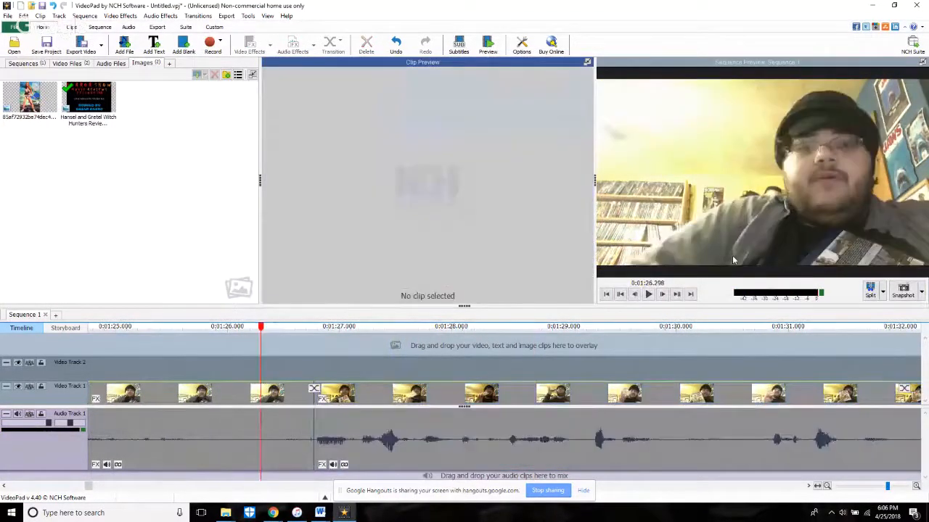
{"action": "key", "text": "space"}
{"action": "scroll", "coordinate": [262, 379], "scroll_direction": "down", "scroll_amount": 3}
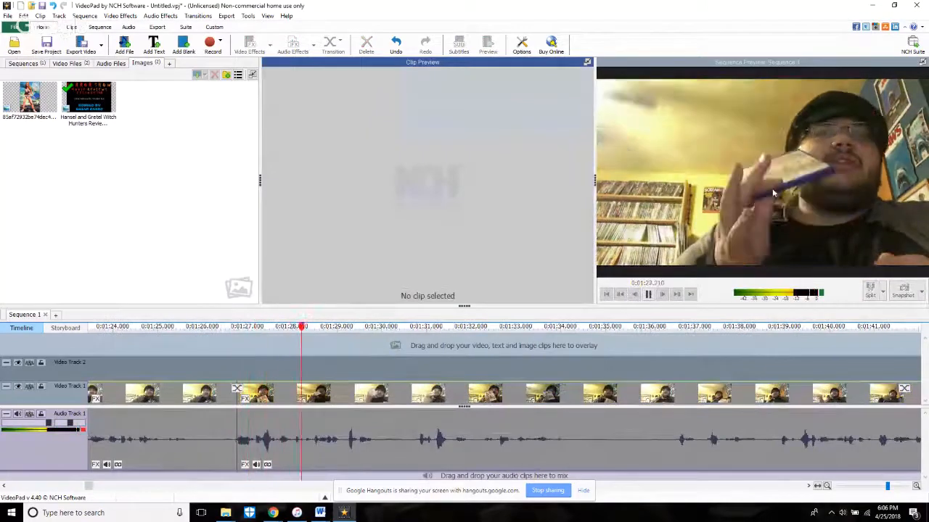
{"action": "key", "text": "space"}
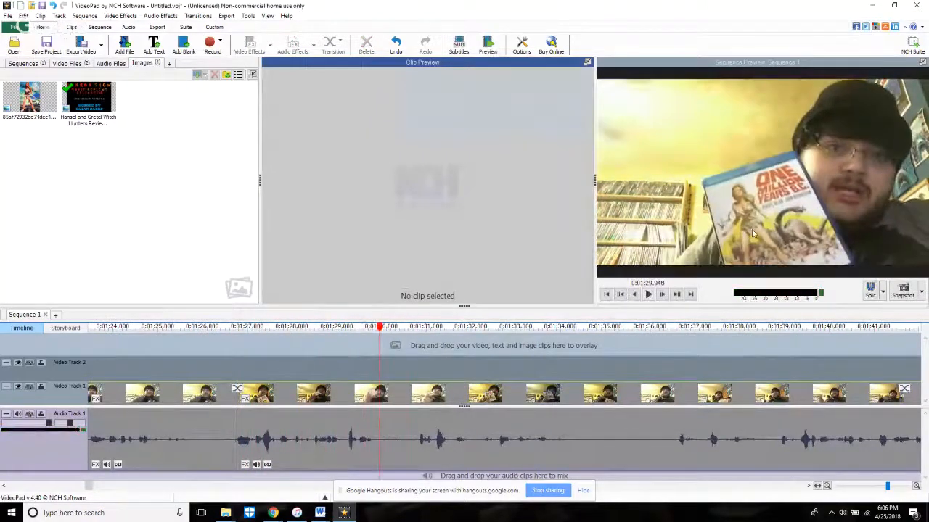
{"action": "key", "text": "l"}
Step: Play past the new split and trim about 0.8 seconds off the start of the clip following it
{"action": "key", "text": "space"}
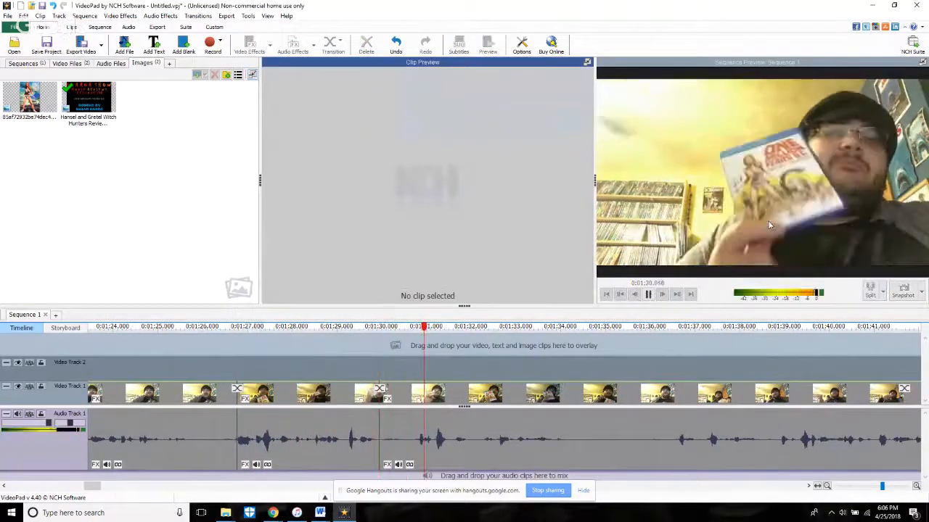
{"action": "key", "text": "space"}
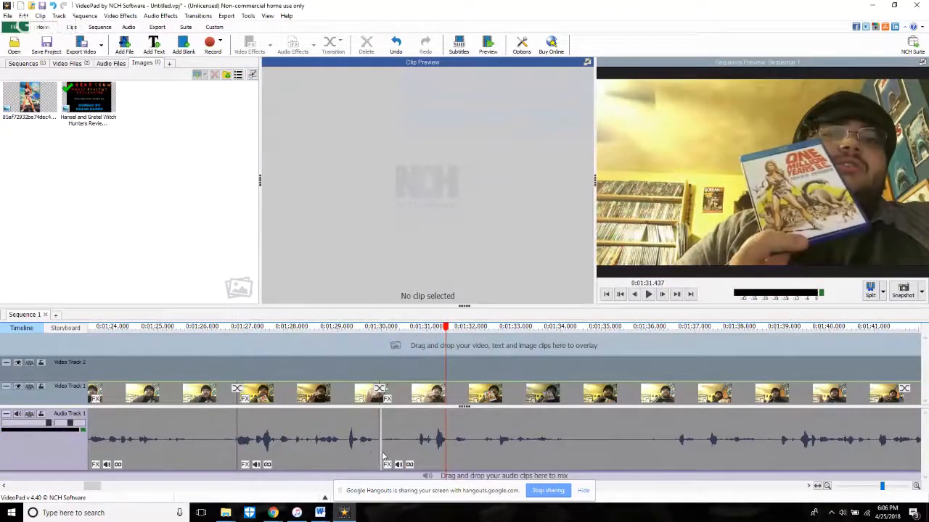
{"action": "left_click_drag", "start_coordinate": [382, 456], "coordinate": [419, 460]}
Step: Play from 1:29.184 across the tightened cut and split the clip at 1:33.740 in the following pause
{"action": "left_click", "coordinate": [344, 328]}
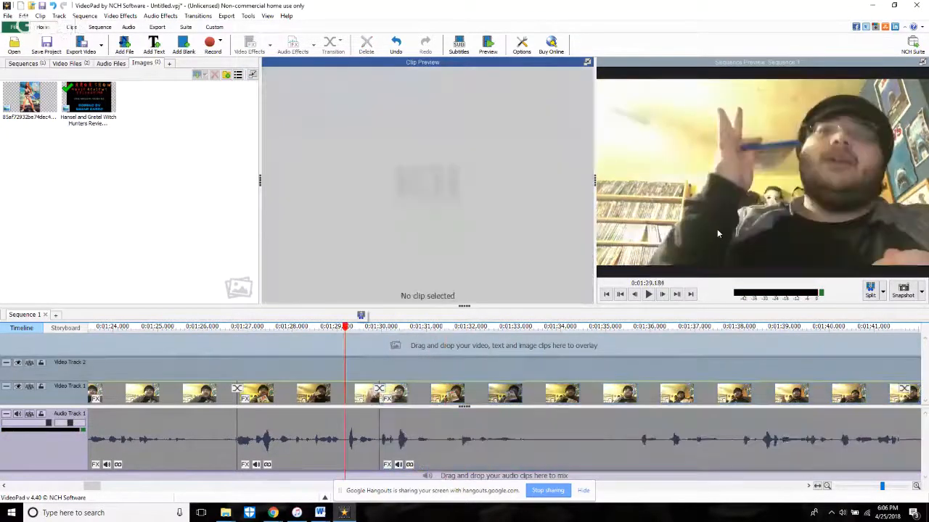
{"action": "key", "text": "space"}
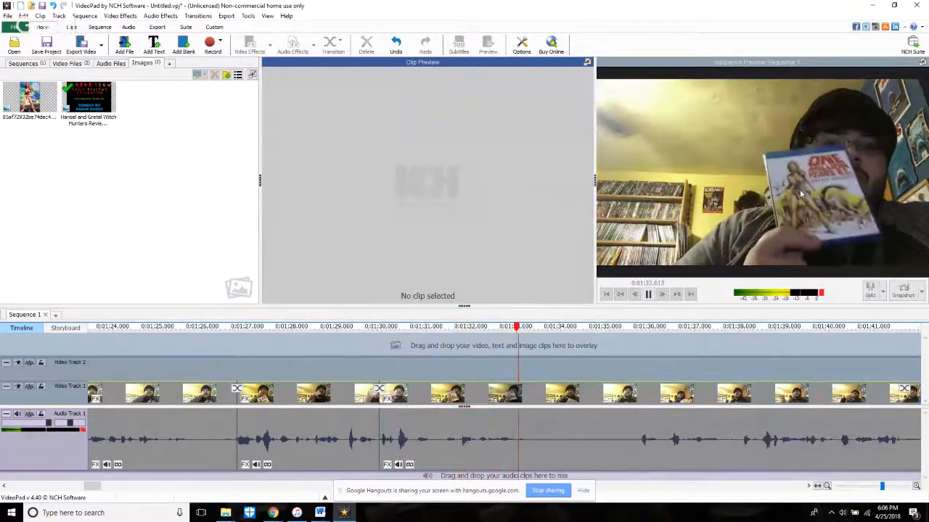
{"action": "key", "text": "space"}
{"action": "left_click", "coordinate": [870, 291]}
{"action": "left_click", "coordinate": [854, 319]}
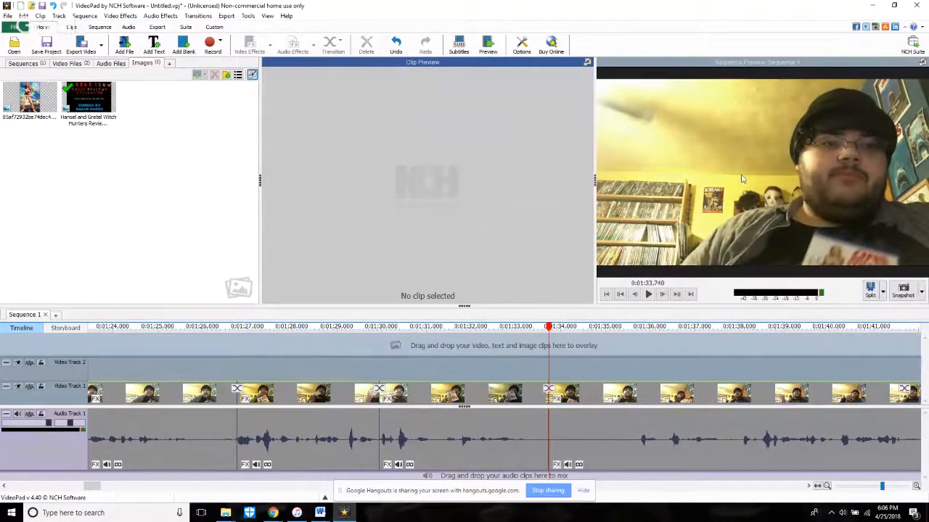
Step: Play briefly past the 1:33.740 split, then replay the preceding cut from 1:29.660 to 1:30.829
{"action": "key", "text": "space"}
{"action": "key", "text": "space"}
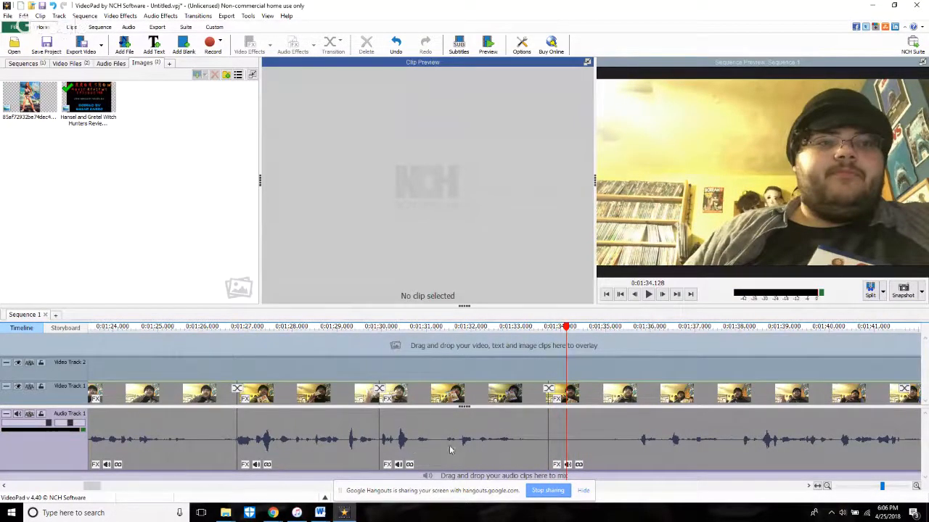
{"action": "left_click", "coordinate": [366, 371]}
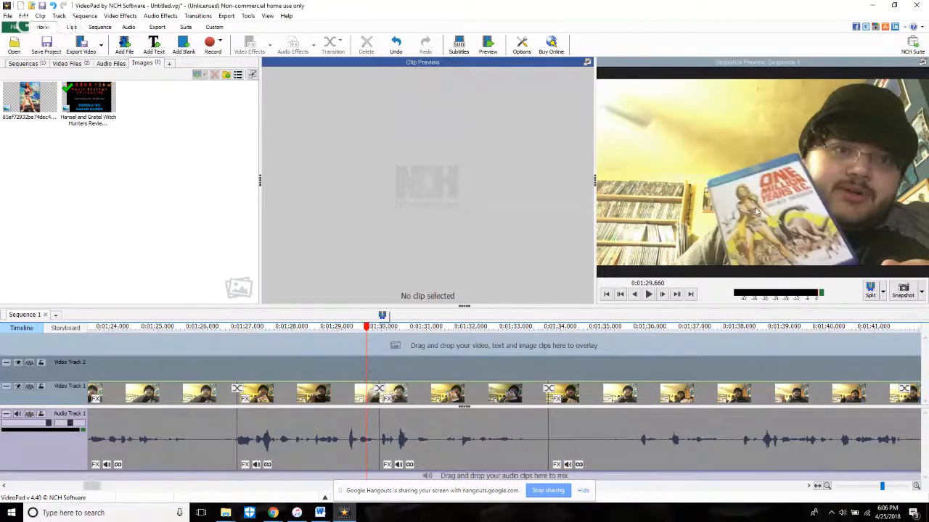
{"action": "key", "text": "space"}
{"action": "key", "text": "space"}
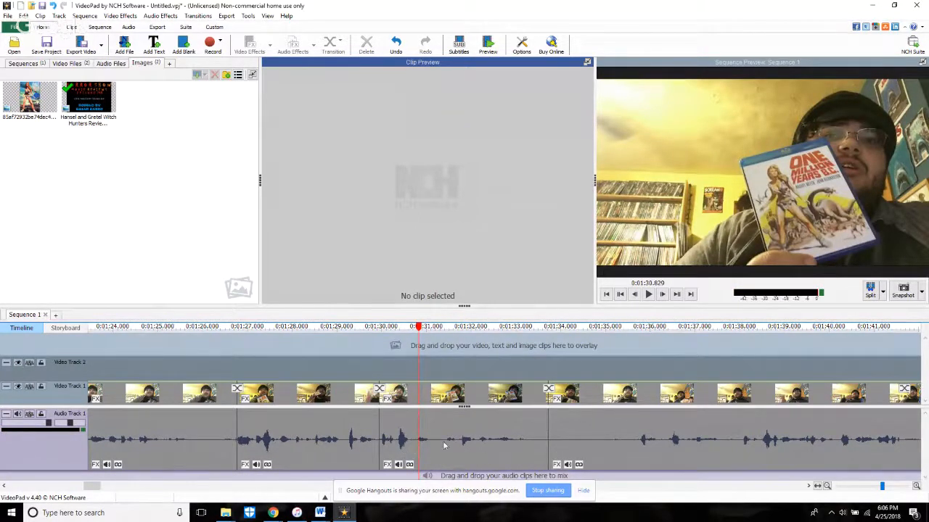
Step: Trim about 2 seconds off the start of the clip following the 1:33.740 split and play the sequence across it
{"action": "left_click", "coordinate": [553, 448]}
{"action": "key", "text": "space"}
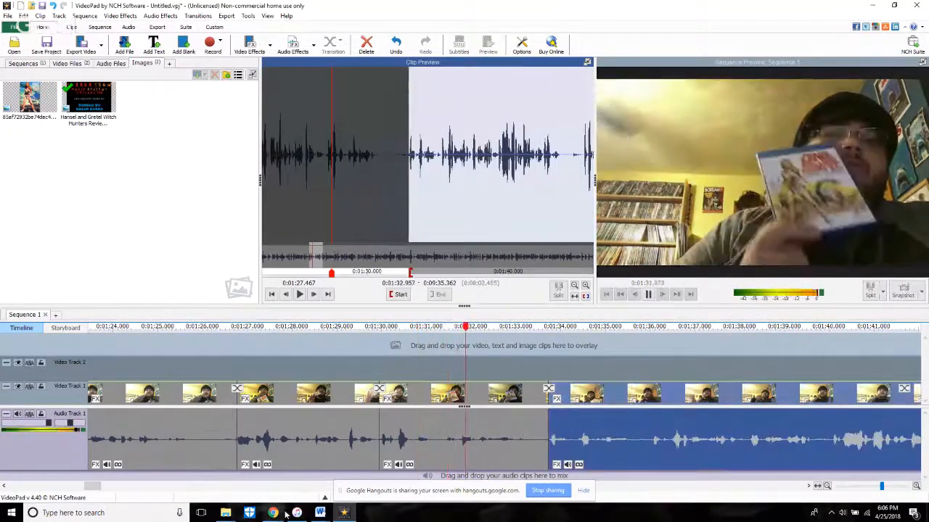
Step: Switch to the browser to check the YouTube live stream and its chat, and return to VideoPad
{"action": "mouse_move", "coordinate": [273, 513]}
{"action": "left_click", "coordinate": [217, 475]}
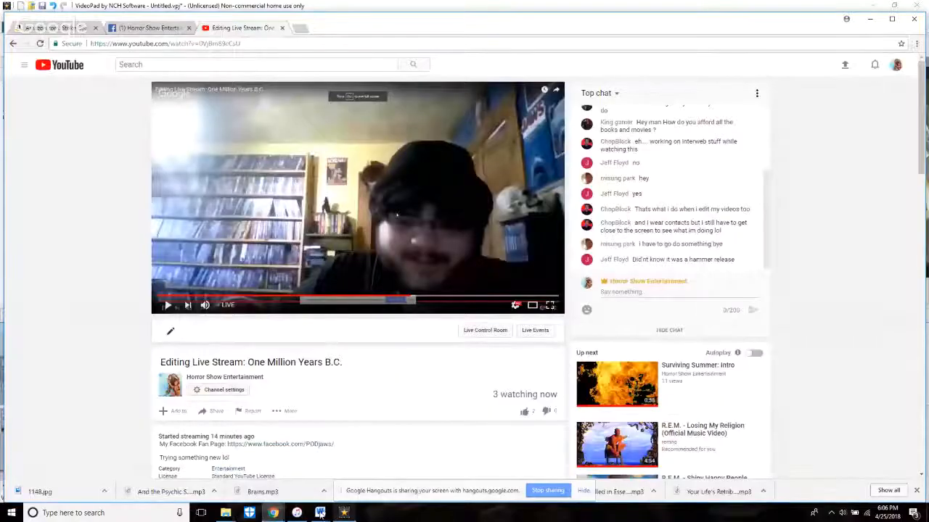
{"action": "left_click", "coordinate": [343, 513]}
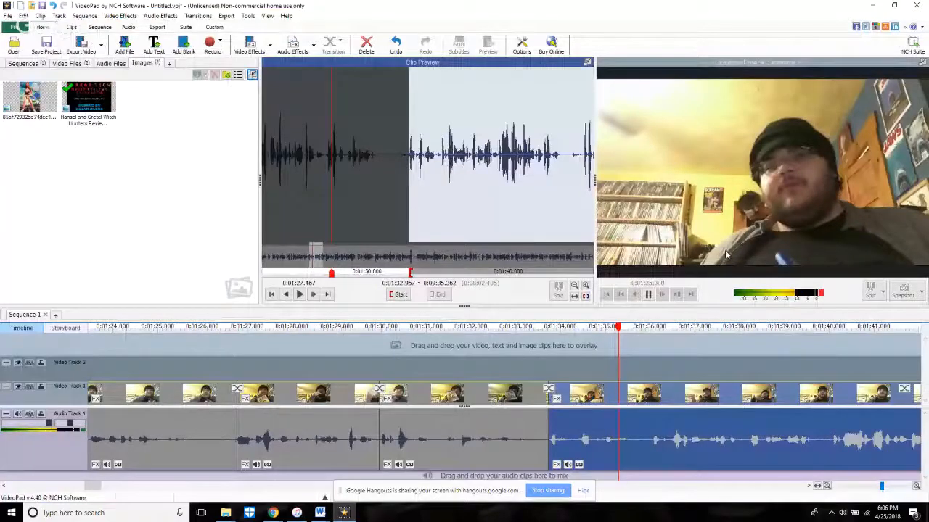
Step: Play across the trimmed cut, split the clip at 1:35.781, and trim about 0.3 seconds off the start of the part after it
{"action": "left_click", "coordinate": [537, 341]}
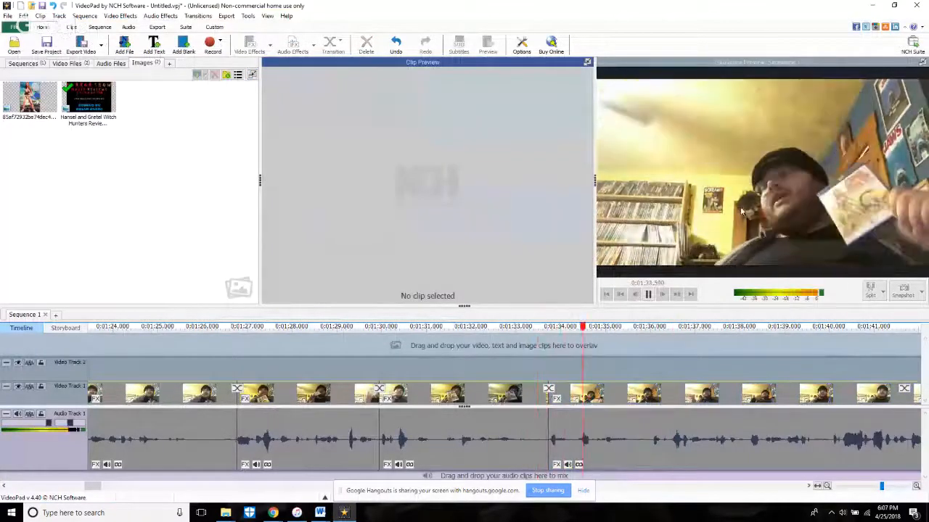
{"action": "key", "text": "space"}
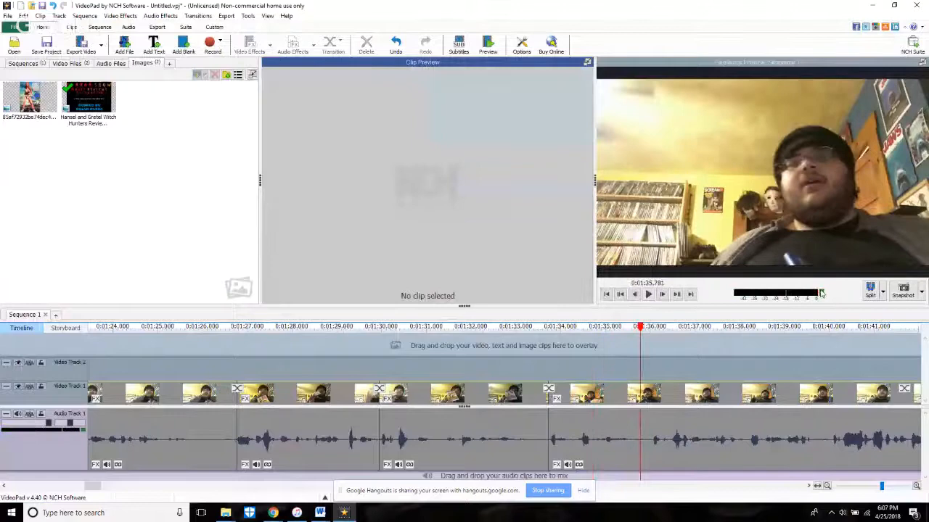
{"action": "left_click", "coordinate": [868, 299]}
{"action": "key", "text": "space"}
{"action": "key", "text": "space"}
{"action": "scroll", "coordinate": [664, 424], "scroll_direction": "up", "scroll_amount": 3}
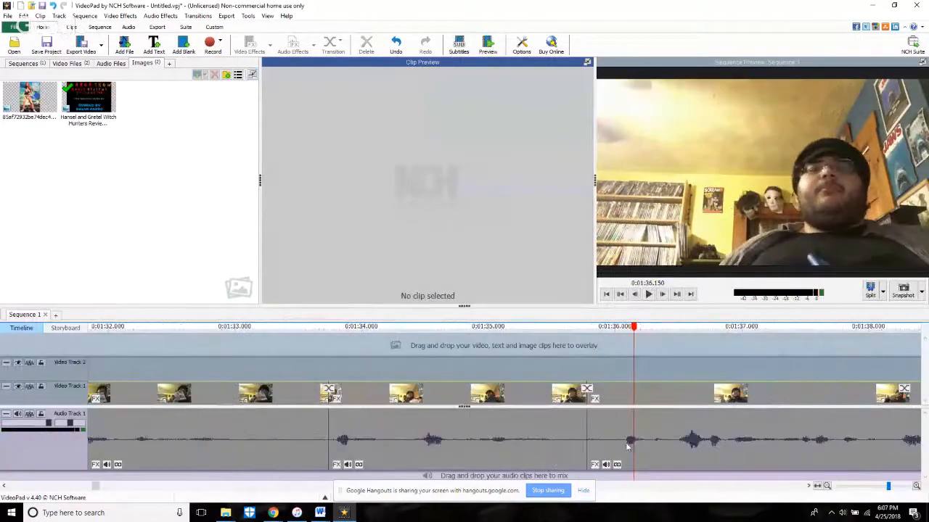
{"action": "left_click", "coordinate": [629, 442]}
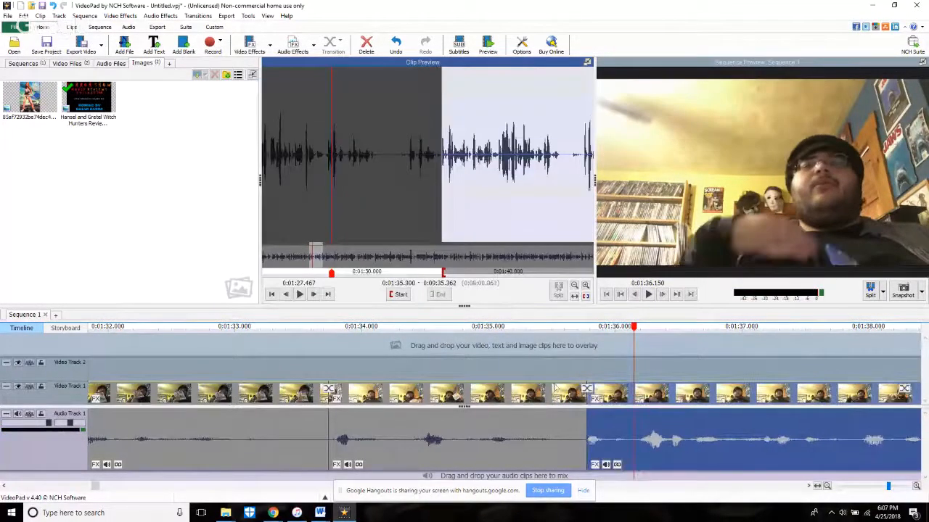
Step: Play from 1:35.482, split the clip at about 1:39.45, and trim about 0.3 seconds off the start of the following part
{"action": "left_click", "coordinate": [549, 334]}
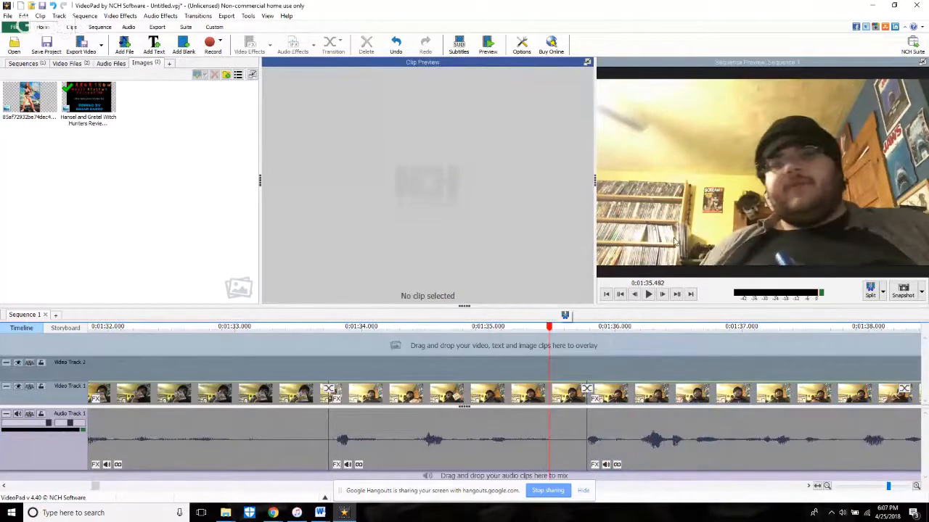
{"action": "key", "text": "space"}
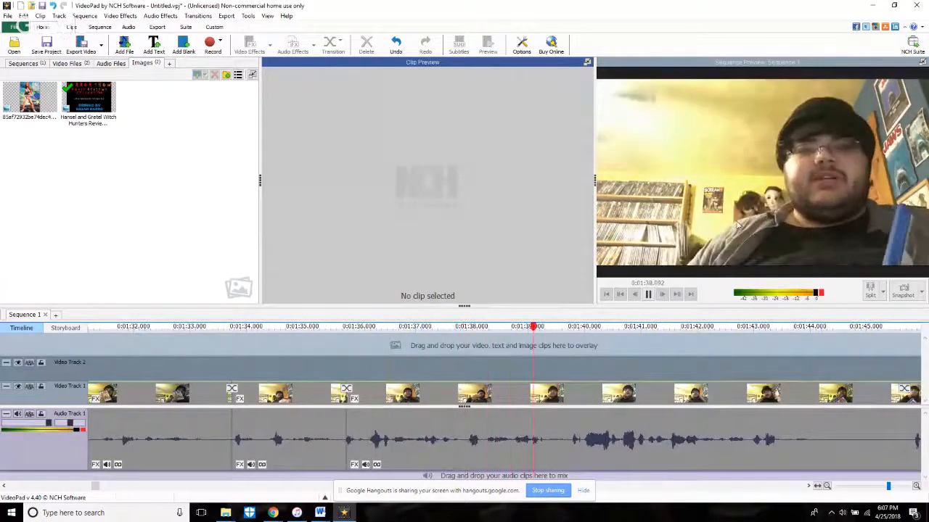
{"action": "key", "text": "space"}
{"action": "left_click", "coordinate": [869, 291]}
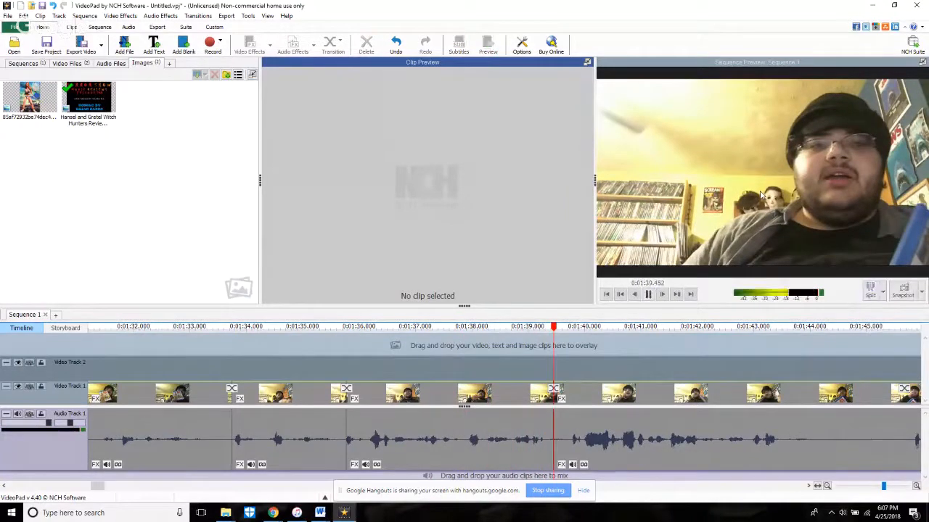
{"action": "left_click", "coordinate": [647, 294]}
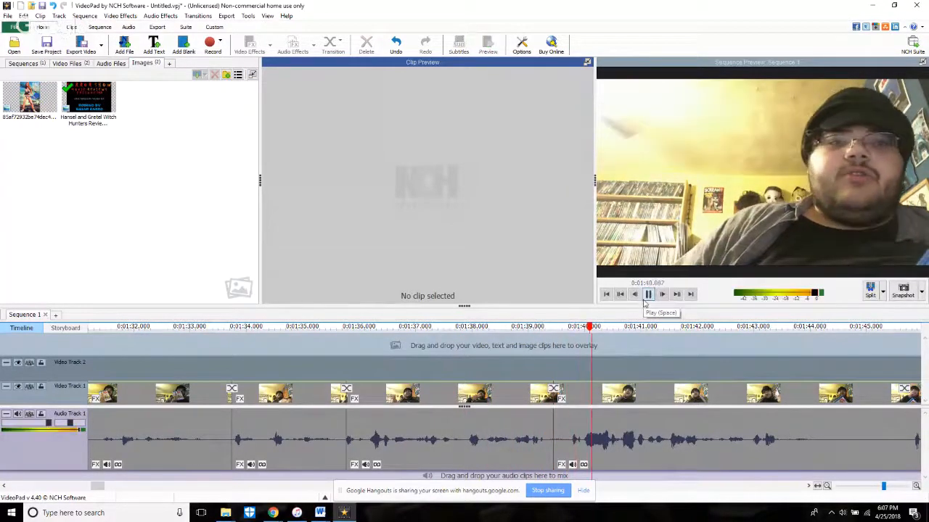
{"action": "left_click_drag", "start_coordinate": [558, 448], "coordinate": [558, 447]}
Step: Review playback from 1:37.392, split the clip at 1:42.003, and trim about 0.6 seconds off the start of the part after it
{"action": "left_click", "coordinate": [438, 351]}
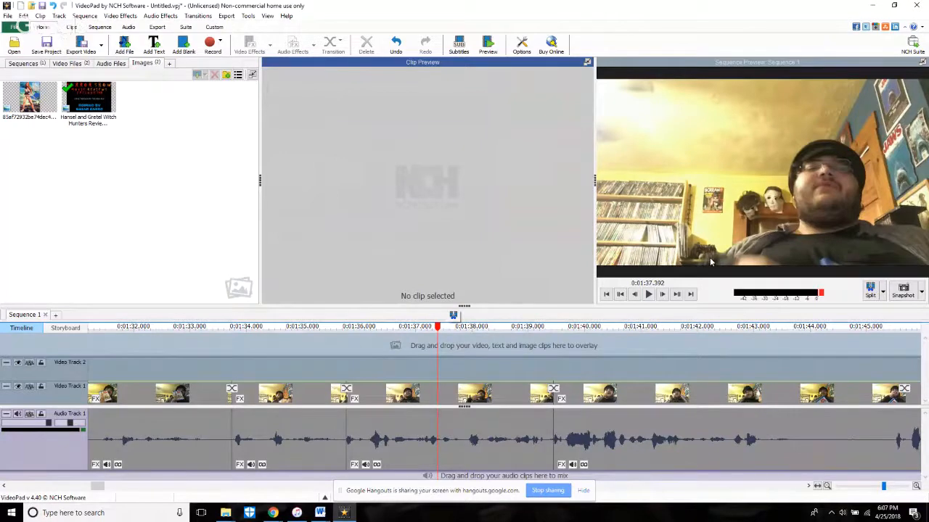
{"action": "key", "text": "space"}
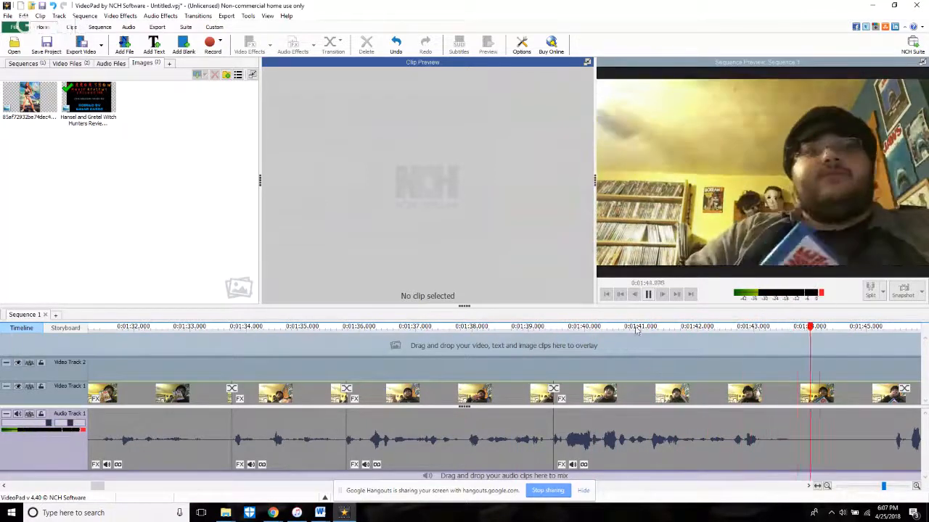
{"action": "left_click", "coordinate": [649, 370]}
{"action": "key", "text": "space"}
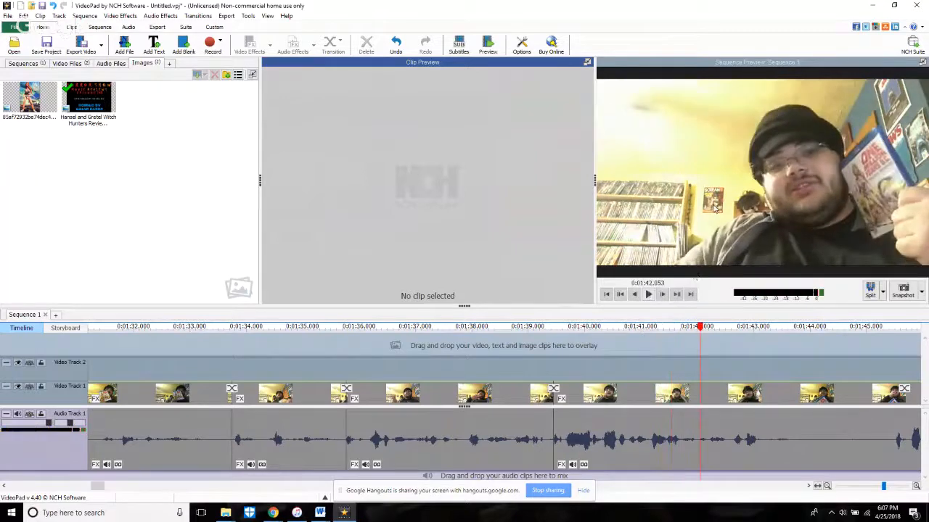
{"action": "left_click", "coordinate": [636, 295]}
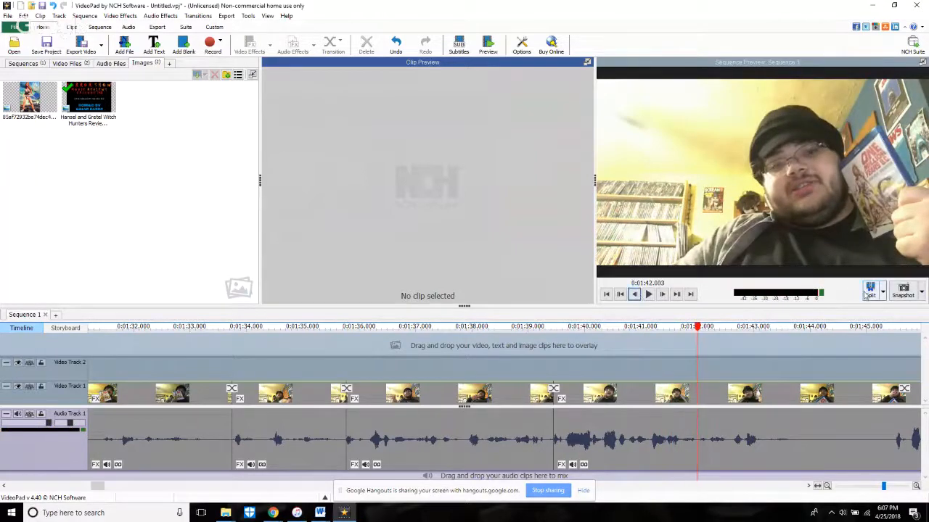
{"action": "key", "text": "space"}
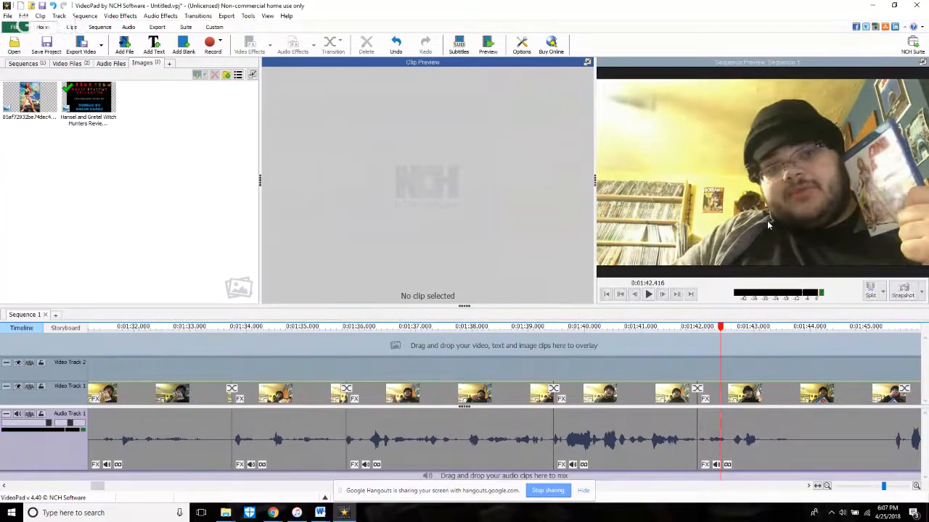
{"action": "key", "text": "space"}
{"action": "left_click", "coordinate": [701, 435]}
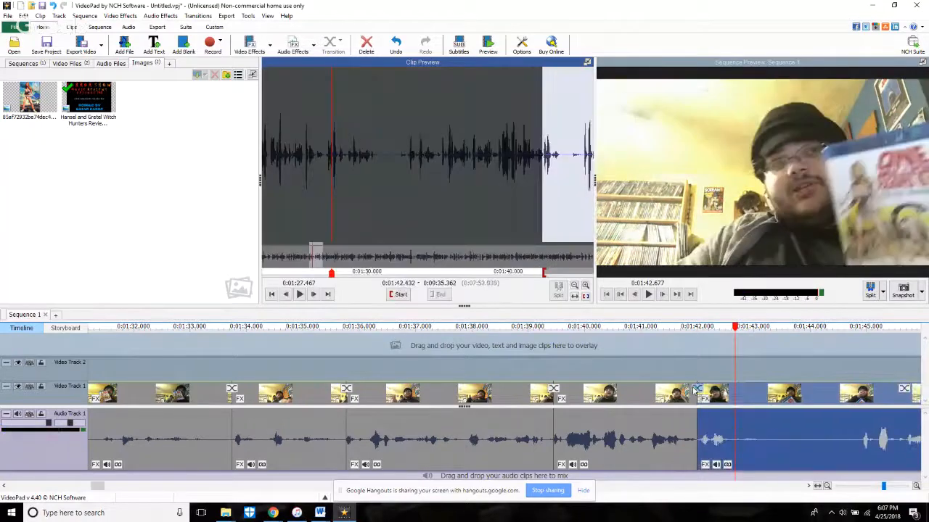
Step: Replay the cut at 1:42.003 from about 1:41 and trim a further 0.07 seconds off the start of the following clip
{"action": "left_click", "coordinate": [691, 416]}
{"action": "key", "text": "space"}
{"action": "left_click", "coordinate": [642, 358]}
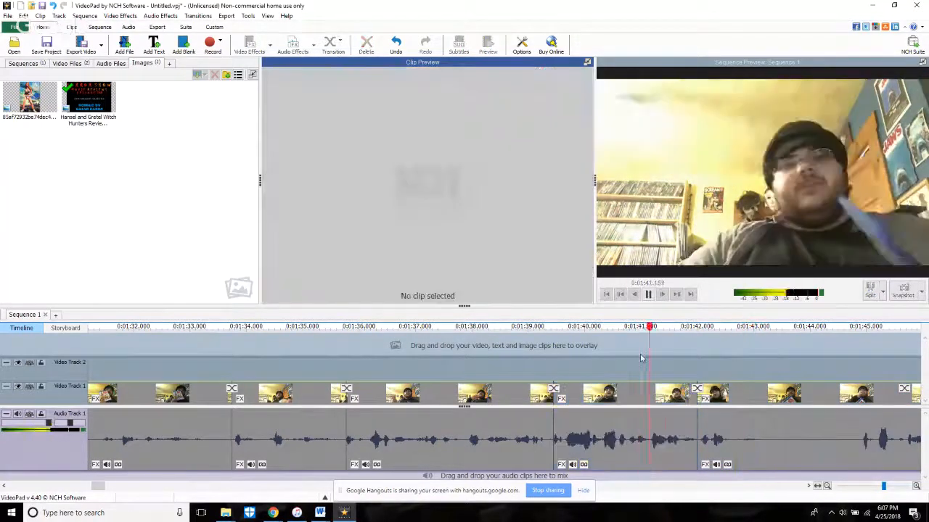
{"action": "key", "text": "space"}
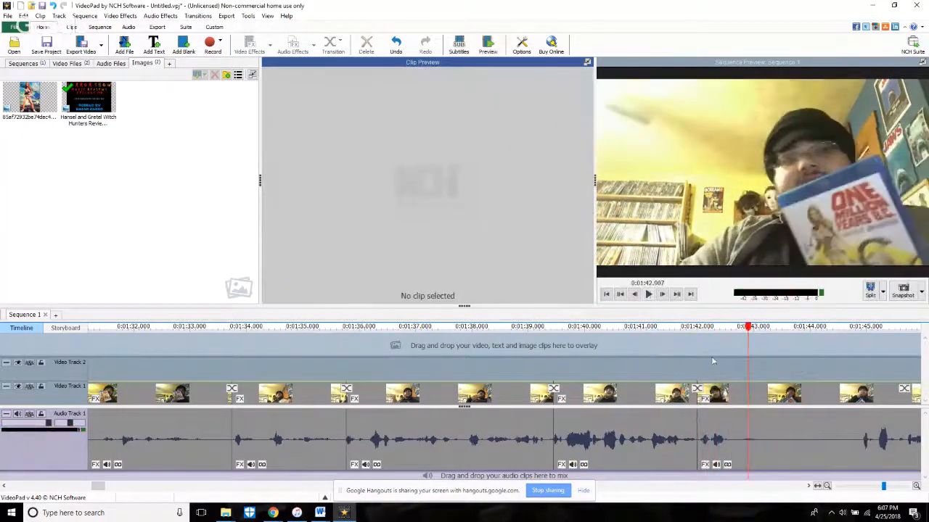
{"action": "scroll", "coordinate": [710, 432], "scroll_direction": "up", "scroll_amount": 3}
{"action": "scroll", "coordinate": [708, 436], "scroll_direction": "up", "scroll_amount": 1}
{"action": "left_click_drag", "start_coordinate": [659, 447], "coordinate": [675, 451]}
Step: Play across the refined cut, split the clip at 1:43.048, and trim about 1.8 seconds of silence off the following part's start
{"action": "left_click", "coordinate": [538, 328]}
{"action": "key", "text": "space"}
{"action": "scroll", "coordinate": [788, 328], "scroll_direction": "down", "scroll_amount": 1}
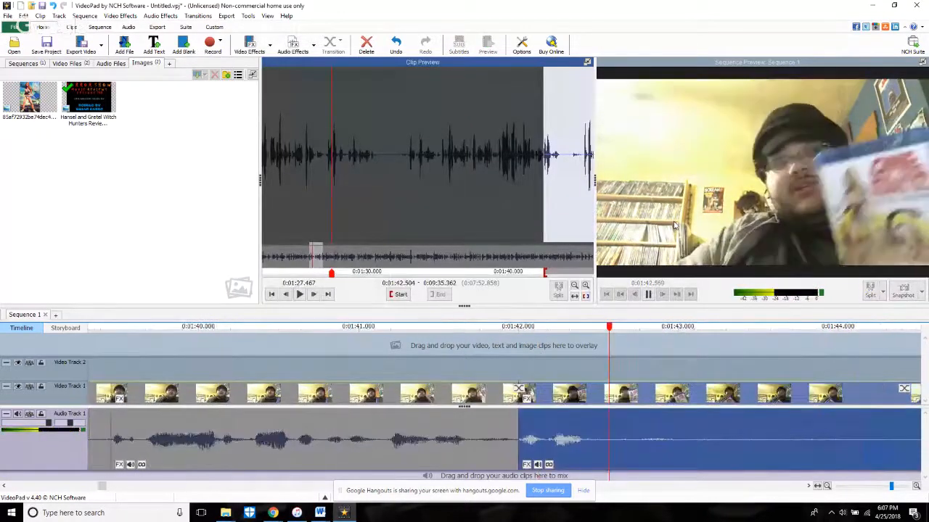
{"action": "left_click", "coordinate": [871, 291]}
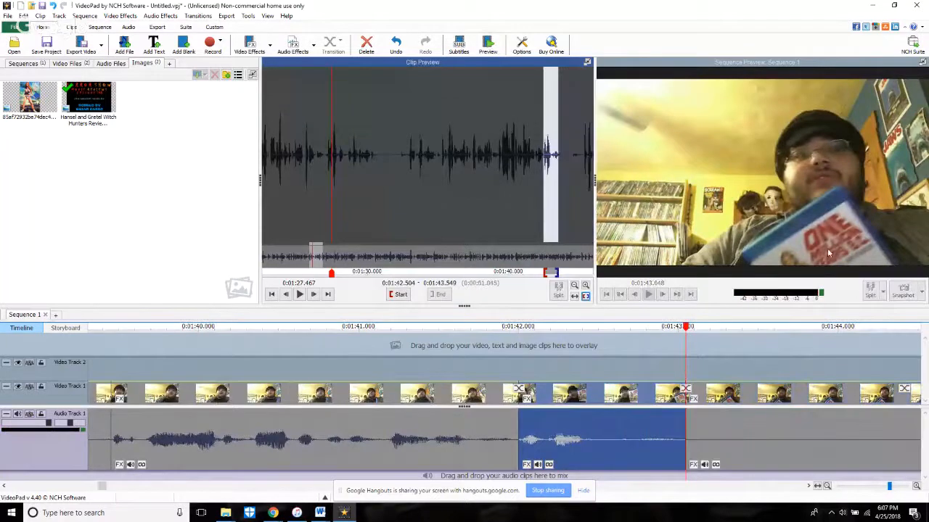
{"action": "scroll", "coordinate": [720, 364], "scroll_direction": "down", "scroll_amount": 3}
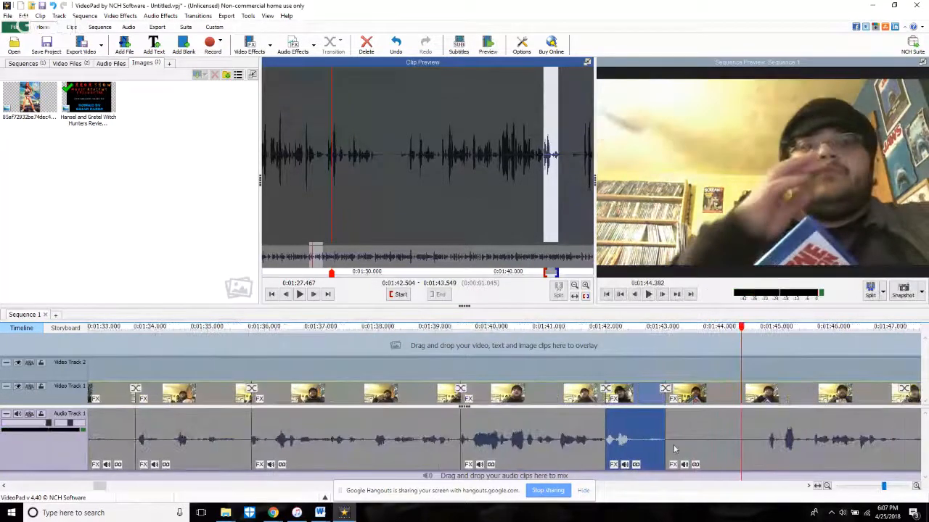
{"action": "left_click_drag", "start_coordinate": [668, 462], "coordinate": [767, 495]}
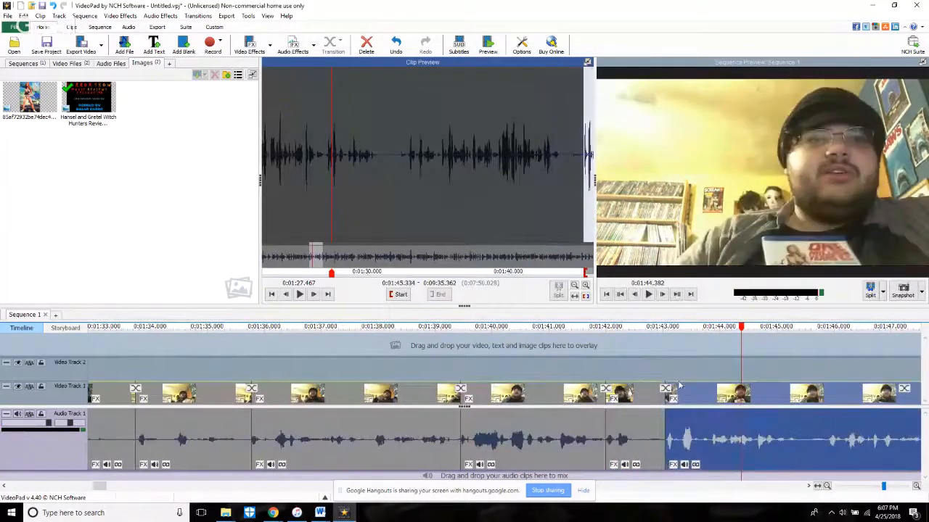
Step: Play from about 1:43, split the clip at 1:45.663, and trim about 0.3 seconds off the start of the part after it
{"action": "left_click", "coordinate": [665, 356]}
{"action": "key", "text": "space"}
{"action": "scroll", "coordinate": [700, 344], "scroll_direction": "down", "scroll_amount": 3}
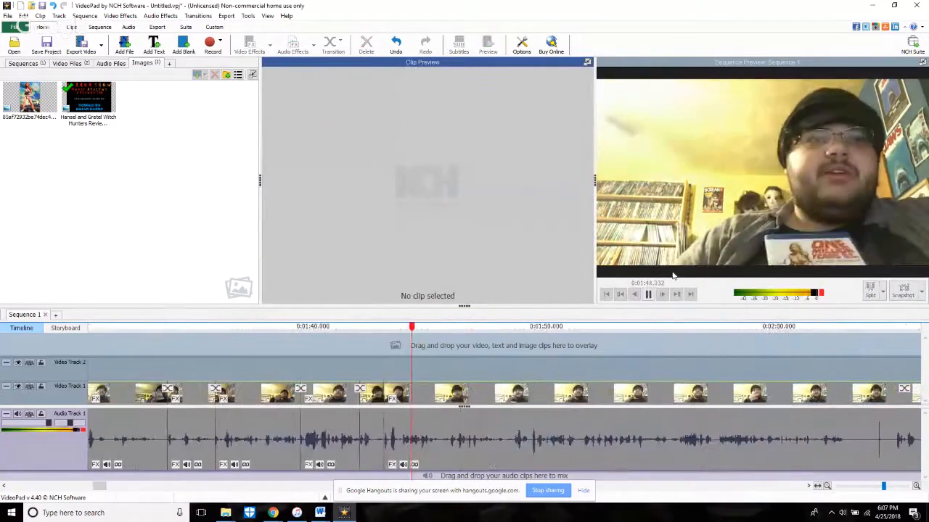
{"action": "key", "text": "space"}
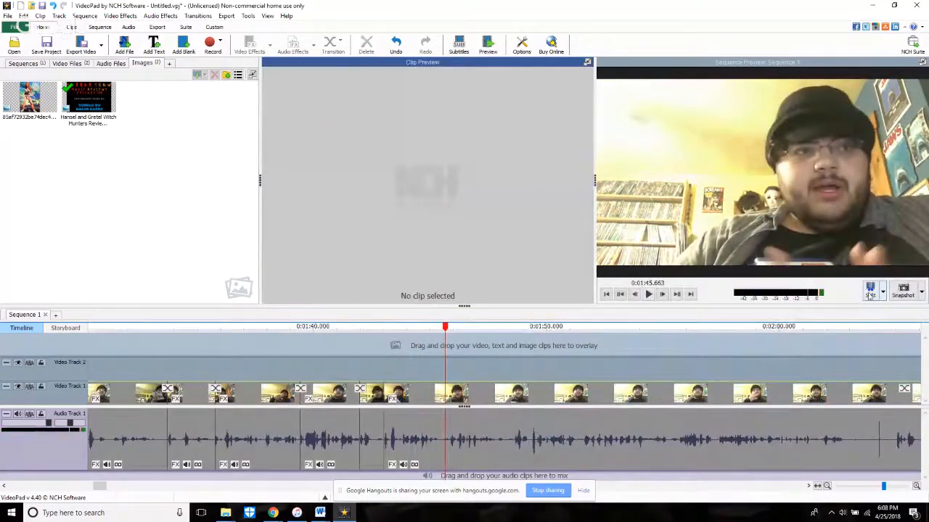
{"action": "left_click", "coordinate": [870, 290]}
{"action": "key", "text": "space"}
{"action": "scroll", "coordinate": [445, 460], "scroll_direction": "up", "scroll_amount": 3}
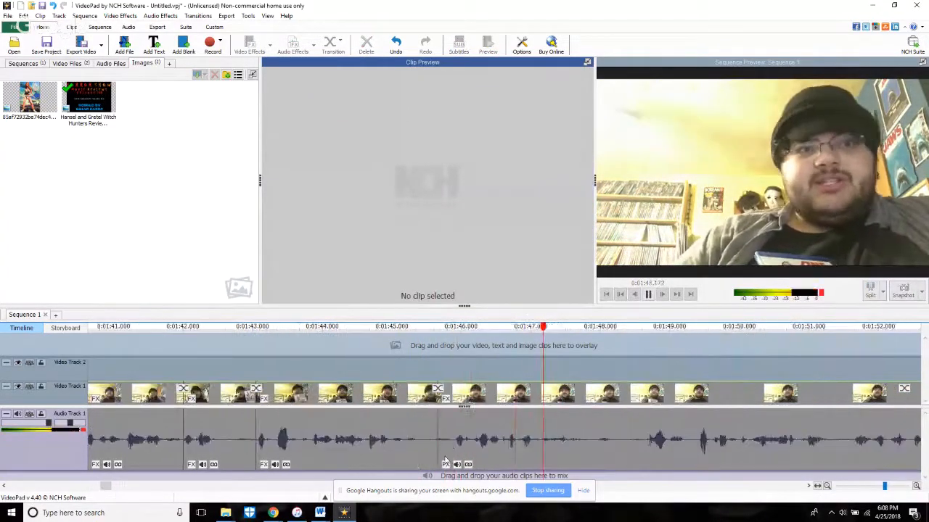
{"action": "scroll", "coordinate": [445, 460], "scroll_direction": "up", "scroll_amount": 1}
{"action": "left_click", "coordinate": [446, 458]}
Step: Play across the 1:45.663 cut, split the clip at 1:47.887, and trim about 0.5 seconds off the following part's start
{"action": "left_click", "coordinate": [414, 357]}
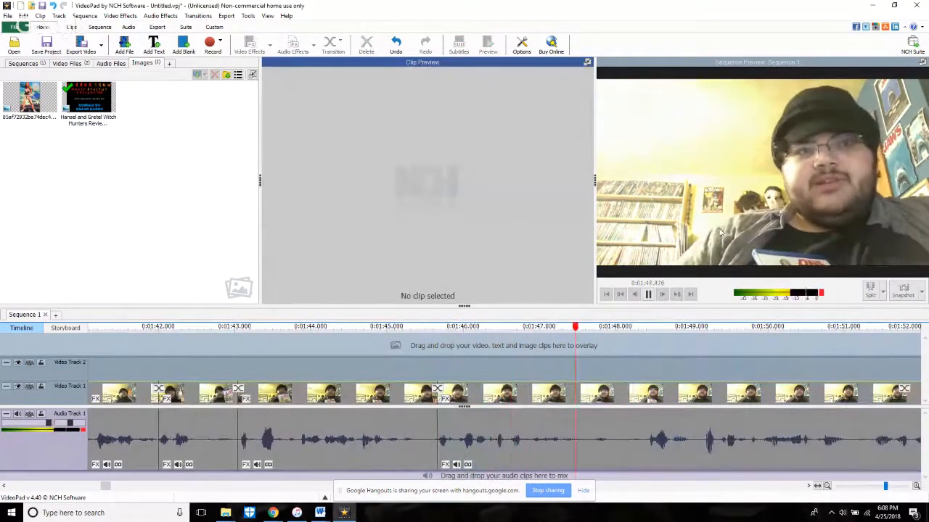
{"action": "key", "text": "space"}
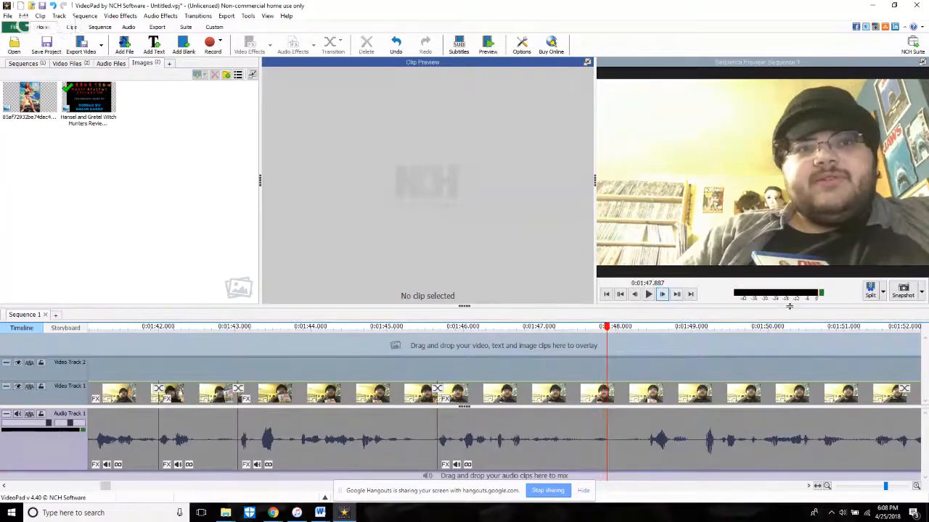
{"action": "left_click", "coordinate": [870, 290]}
{"action": "scroll", "coordinate": [638, 366], "scroll_direction": "down", "scroll_amount": 2}
{"action": "left_click", "coordinate": [622, 357]}
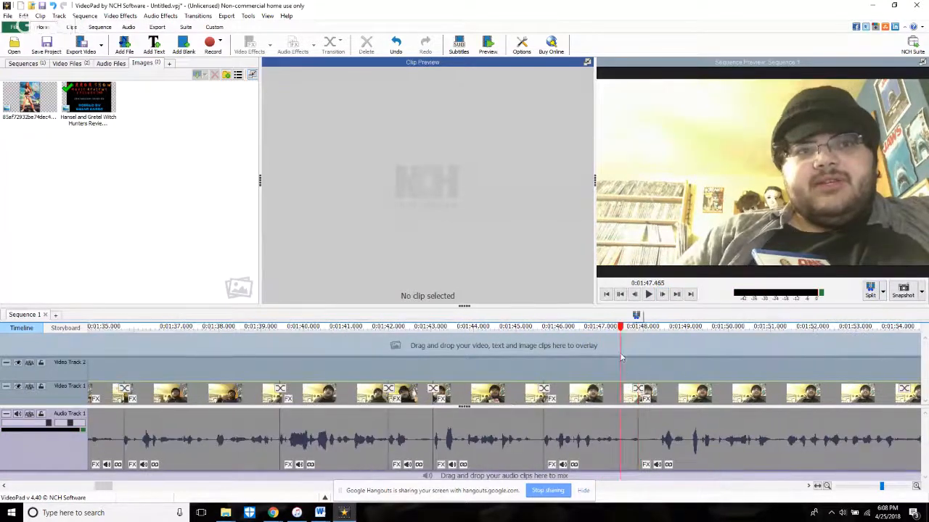
{"action": "key", "text": "space"}
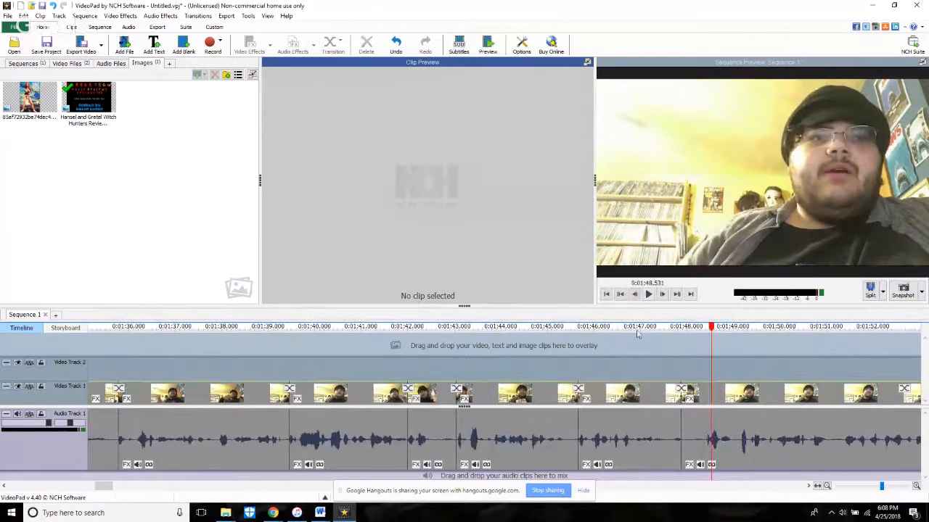
{"action": "left_click", "coordinate": [685, 442]}
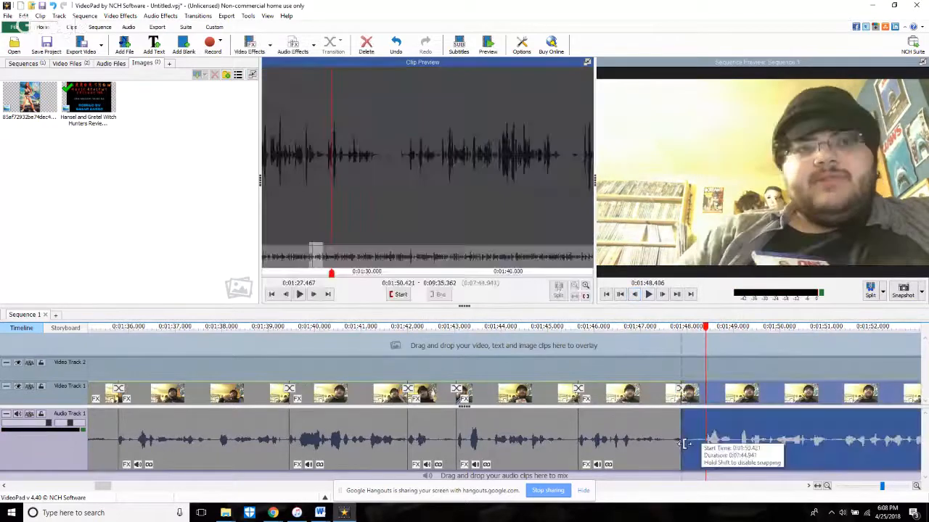
{"action": "key", "text": "Delete"}
Step: Play across the tightened cut at 1:47.887 and split the following clip at 1:50.584
{"action": "key", "text": "space"}
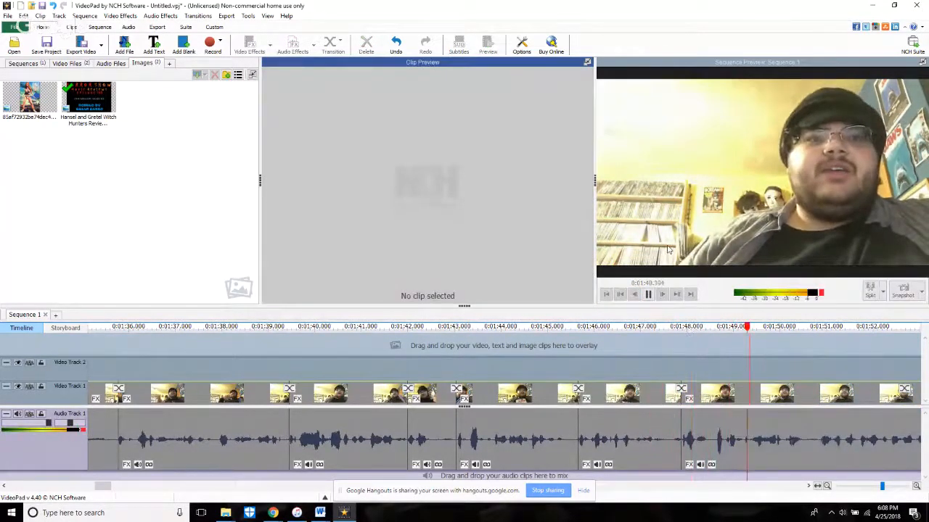
{"action": "scroll", "coordinate": [668, 249], "scroll_direction": "down", "scroll_amount": 1}
{"action": "key", "text": "space"}
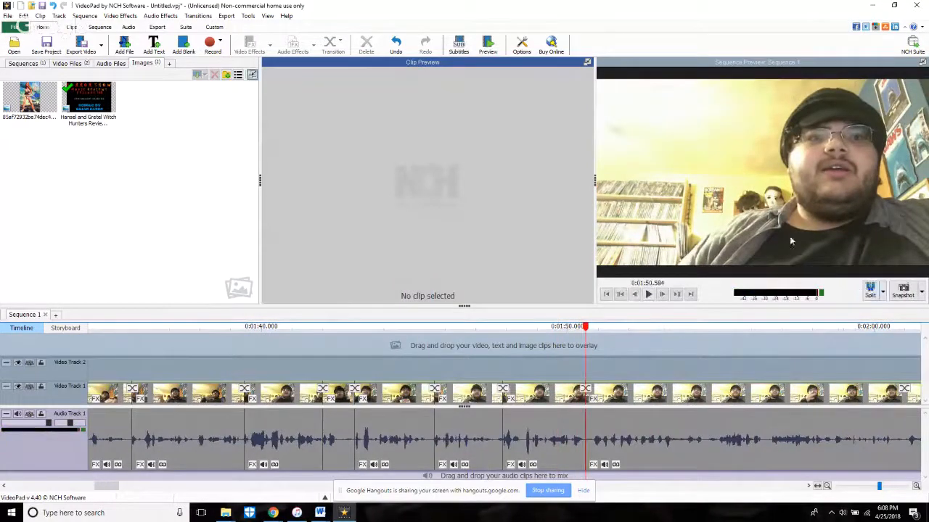
Step: Play past the 1:50.584 split, trim about 0.3 seconds off the following clip's start, and return the playhead to 1:50.438
{"action": "key", "text": "space"}
{"action": "key", "text": "space"}
{"action": "scroll", "coordinate": [586, 437], "scroll_direction": "up", "scroll_amount": 3}
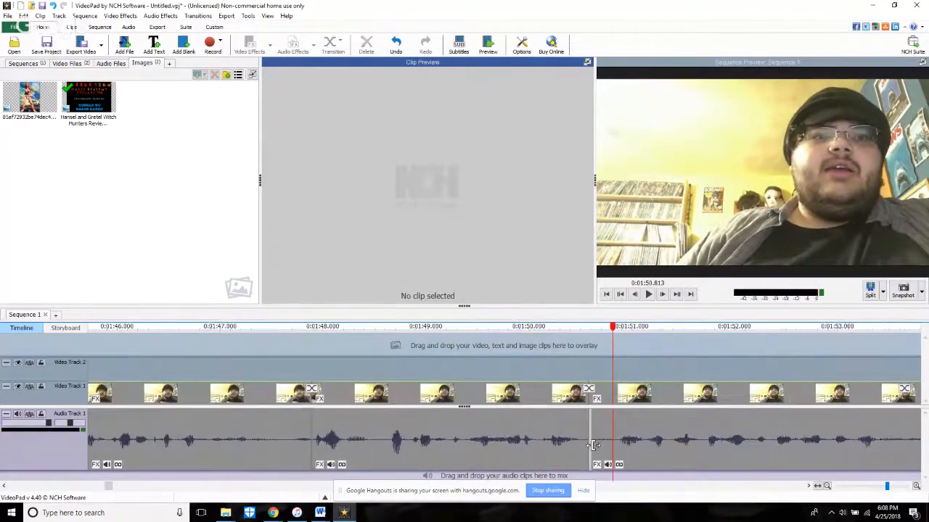
{"action": "left_click_drag", "start_coordinate": [593, 445], "coordinate": [621, 450]}
{"action": "left_click", "coordinate": [574, 369]}
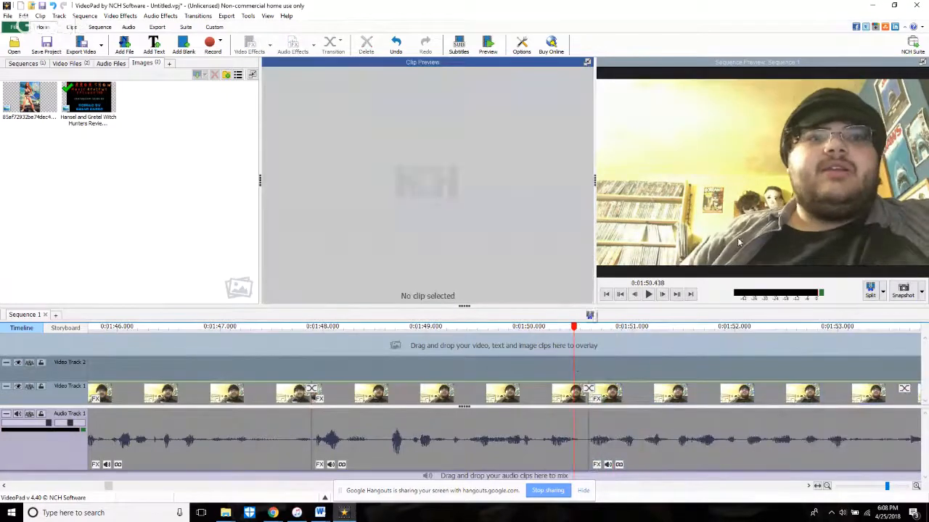
Step: Play past the 1:50.584 cut, trim about 1.4 seconds off the following clip's start, and replay across the cut
{"action": "key", "text": "space"}
{"action": "scroll", "coordinate": [760, 262], "scroll_direction": "down", "scroll_amount": 2}
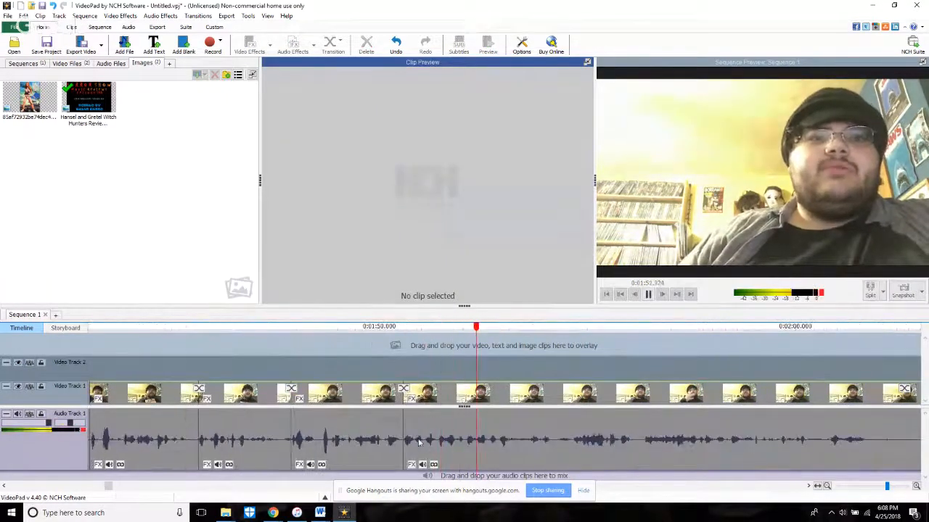
{"action": "left_click", "coordinate": [410, 460]}
{"action": "left_click_drag", "start_coordinate": [410, 460], "coordinate": [469, 471]}
{"action": "left_click", "coordinate": [398, 372]}
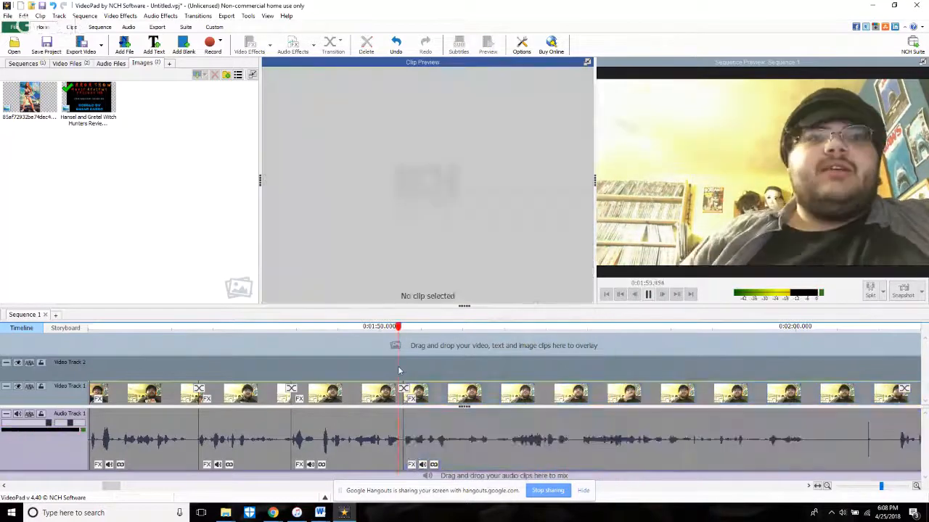
{"action": "key", "text": "space"}
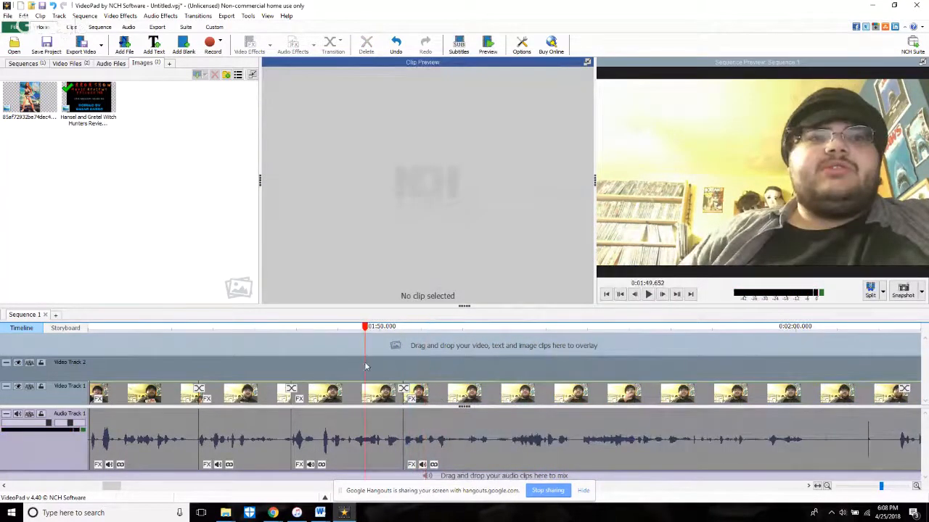
{"action": "key", "text": "space"}
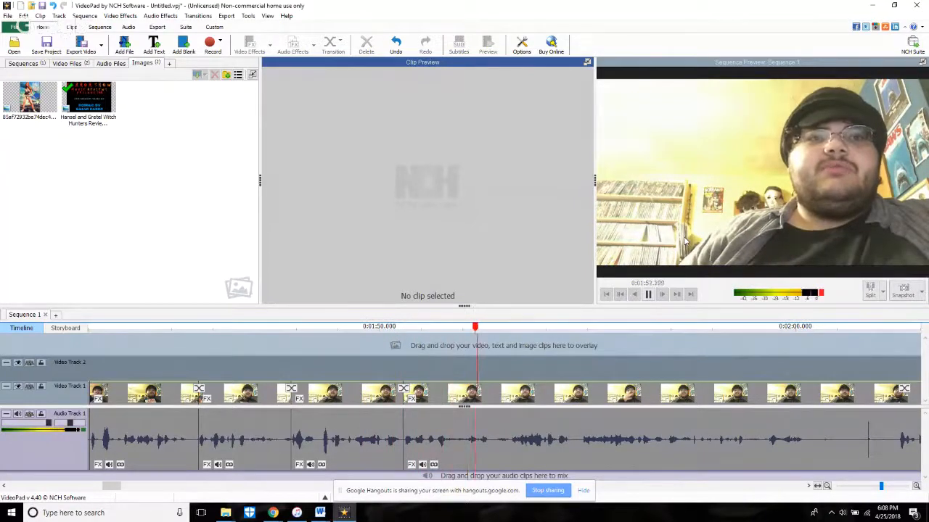
{"action": "left_click", "coordinate": [339, 328]}
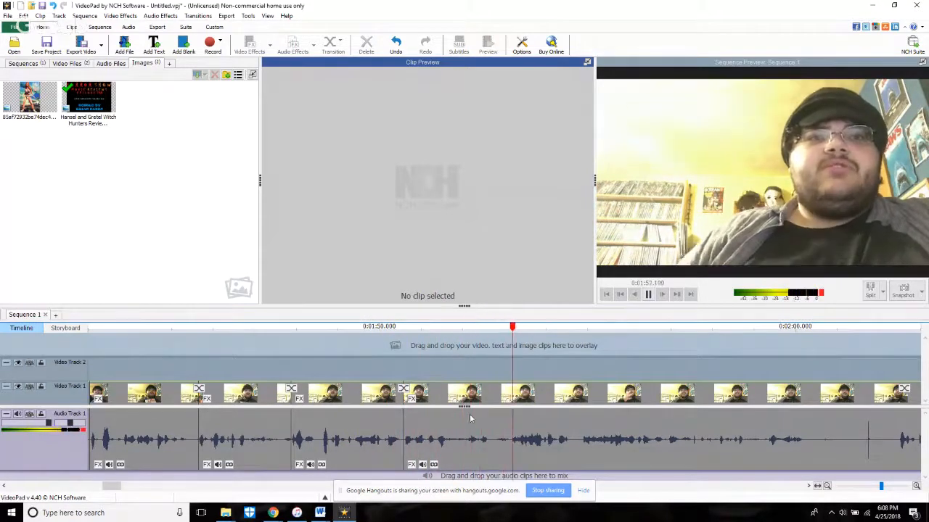
Step: Try splitting the clip at 1:51.591, play past the new cut, and undo the split
{"action": "left_click", "coordinate": [454, 346]}
{"action": "key", "text": "space"}
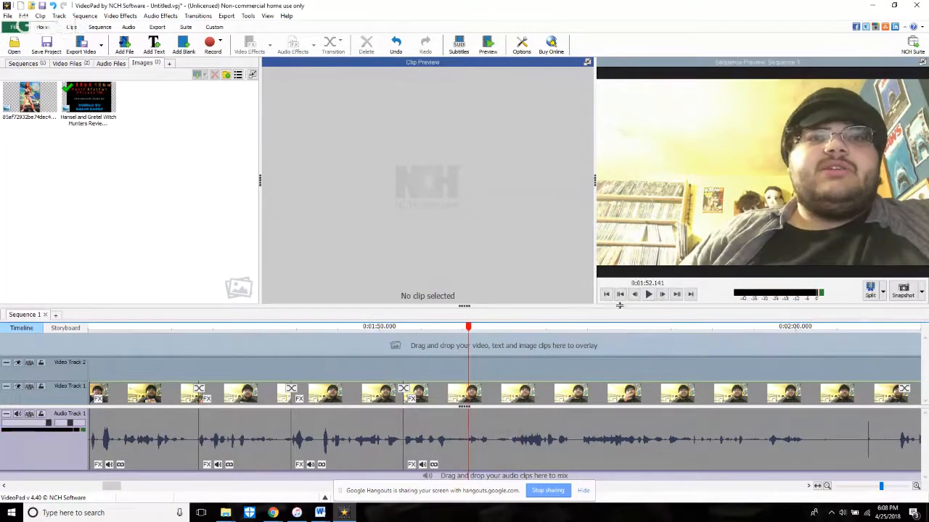
{"action": "left_click", "coordinate": [638, 300]}
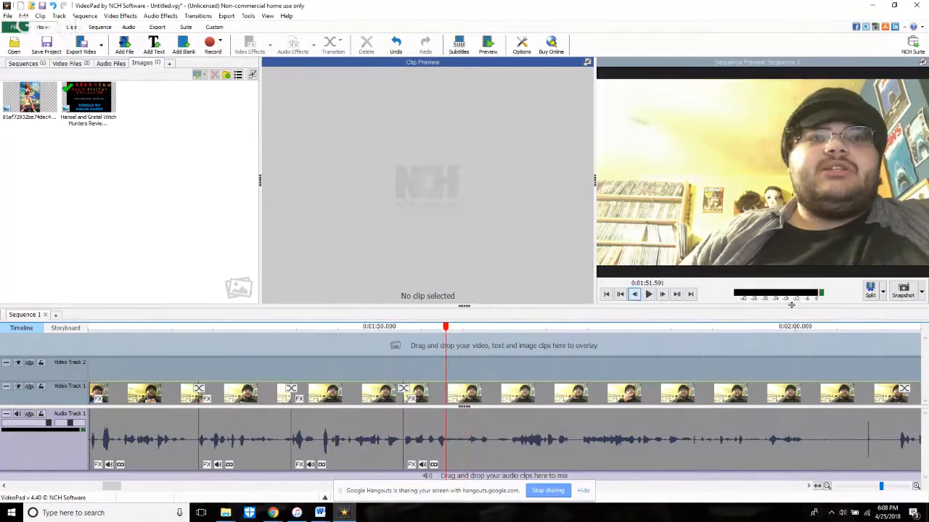
{"action": "left_click", "coordinate": [865, 295]}
{"action": "key", "text": "space"}
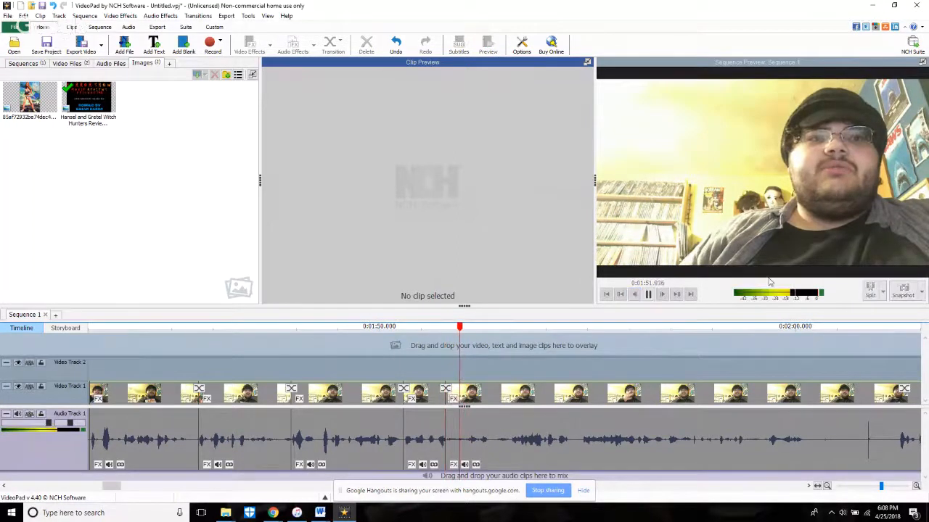
{"action": "key", "text": "space"}
{"action": "left_click", "coordinate": [395, 41]}
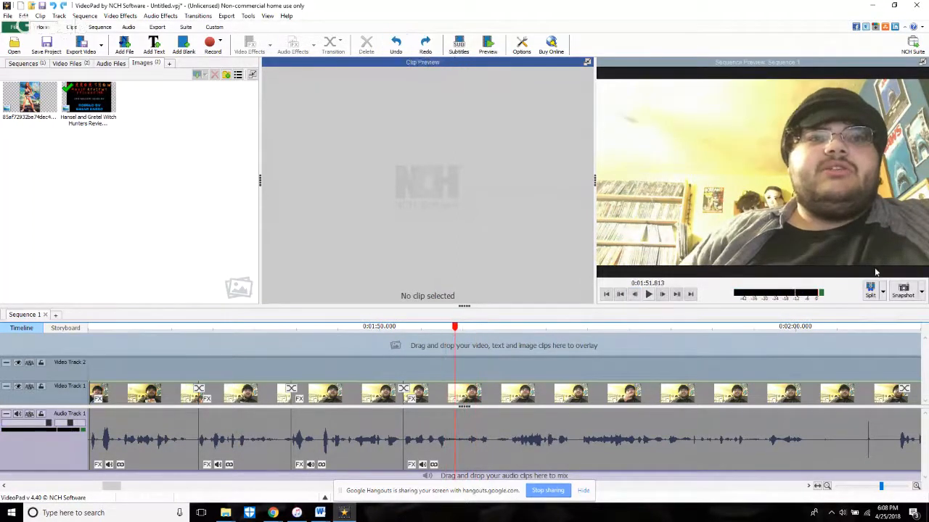
Step: Split the clip at 1:51.813 and trim about 3 seconds off the start of the part after it
{"action": "key", "text": "space"}
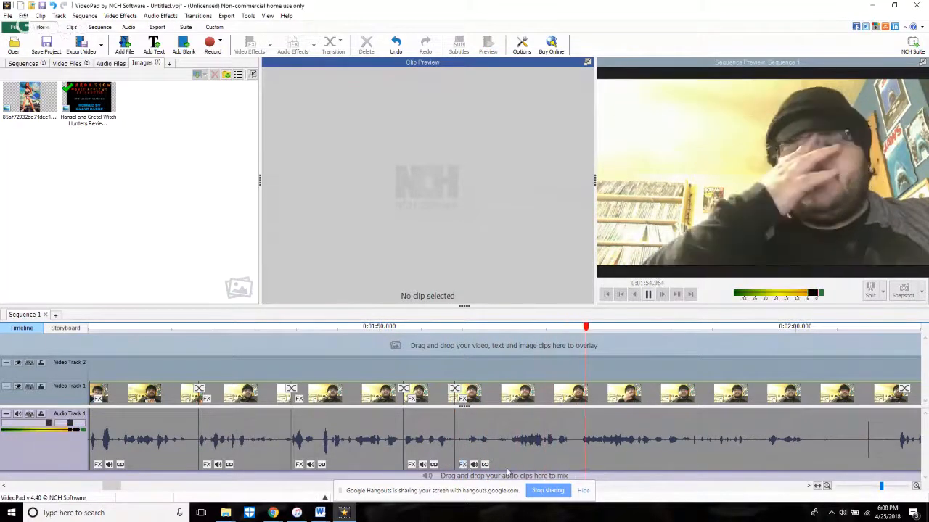
{"action": "left_click", "coordinate": [460, 465]}
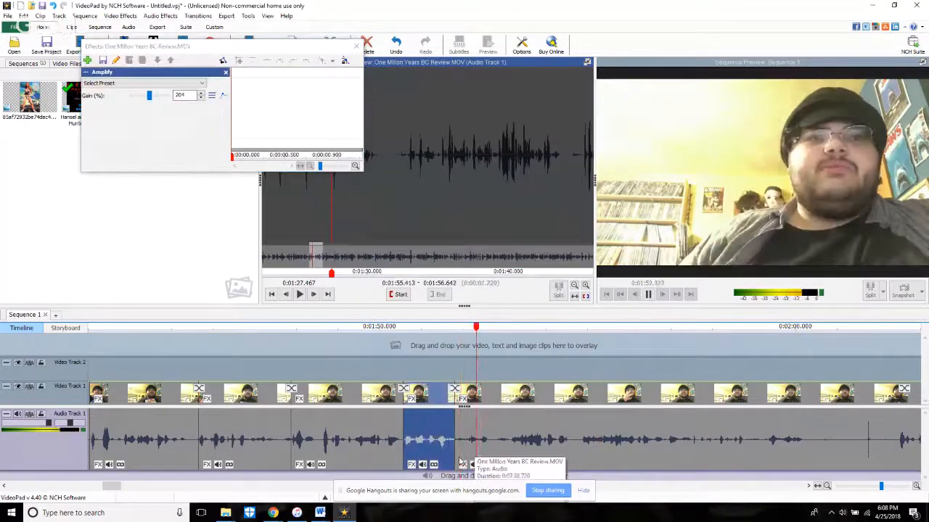
{"action": "left_click_drag", "start_coordinate": [457, 464], "coordinate": [582, 472]}
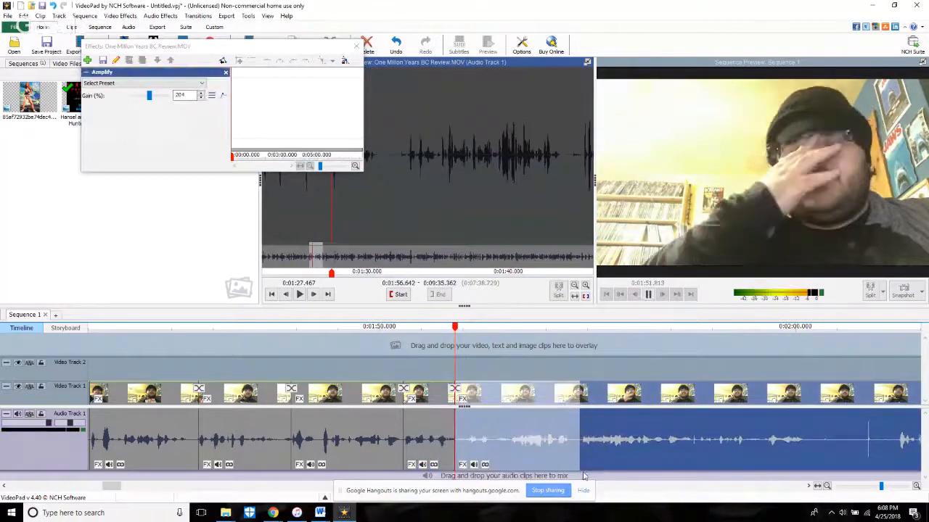
{"action": "left_click", "coordinate": [370, 364]}
{"action": "key", "text": "space"}
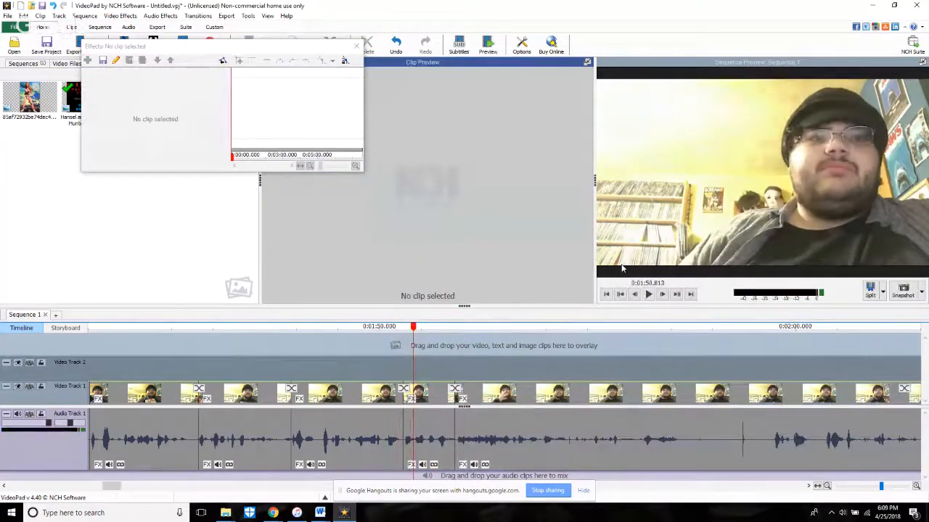
Step: Play across the tightened cut at 1:51.813 and split the following clip at 1:54.601
{"action": "key", "text": "space"}
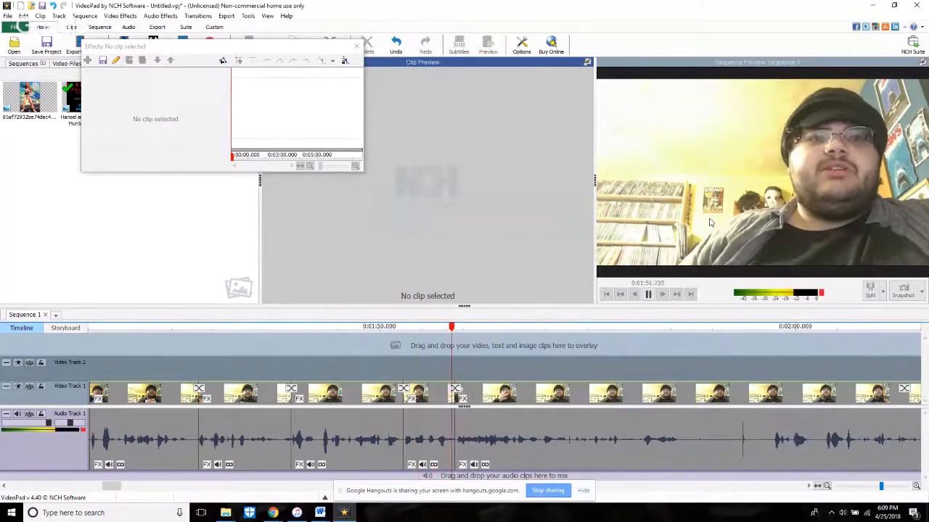
{"action": "left_click", "coordinate": [325, 363]}
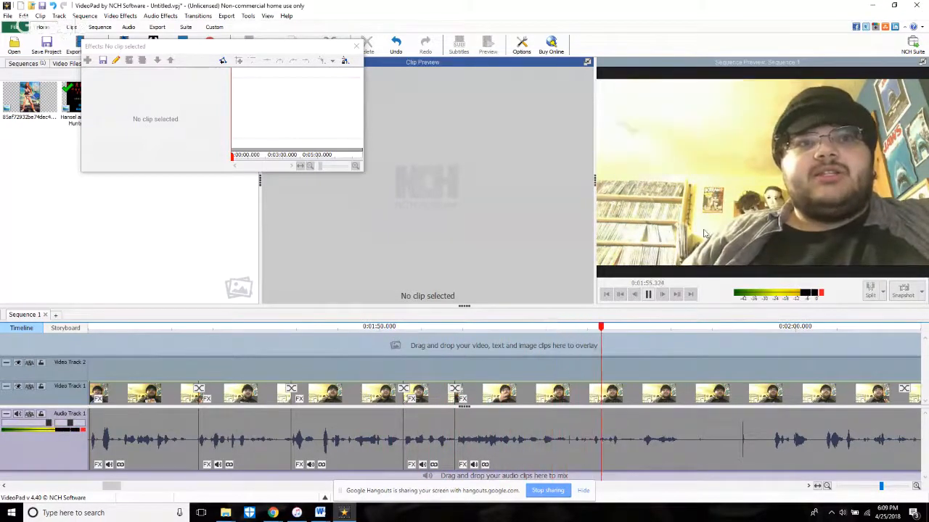
{"action": "left_click", "coordinate": [483, 331]}
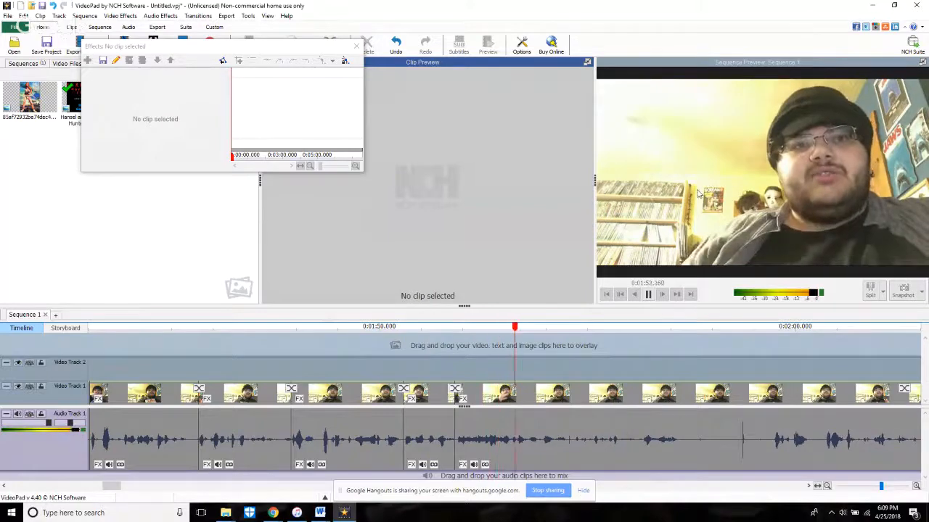
{"action": "key", "text": "space"}
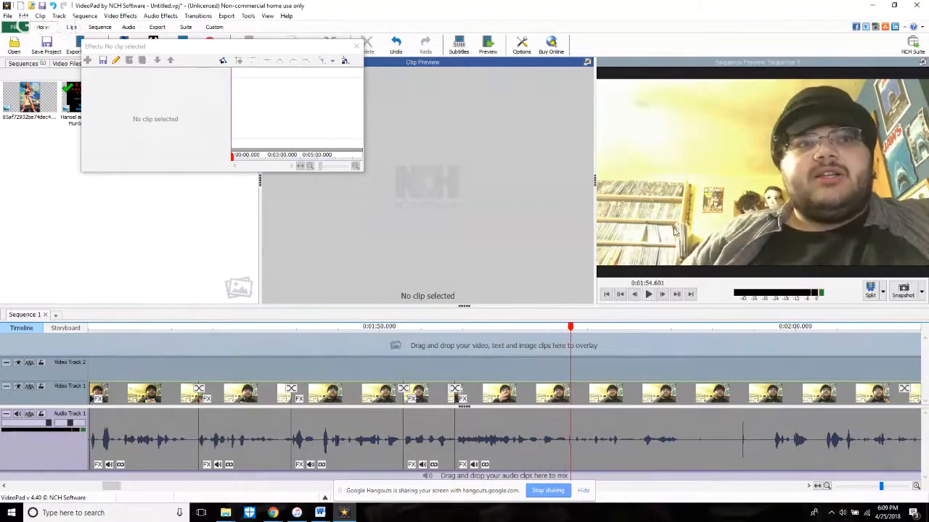
Step: Trim about 1.7 seconds off the start of the clip after 1:54.601 and play across the cut
{"action": "key", "text": "space"}
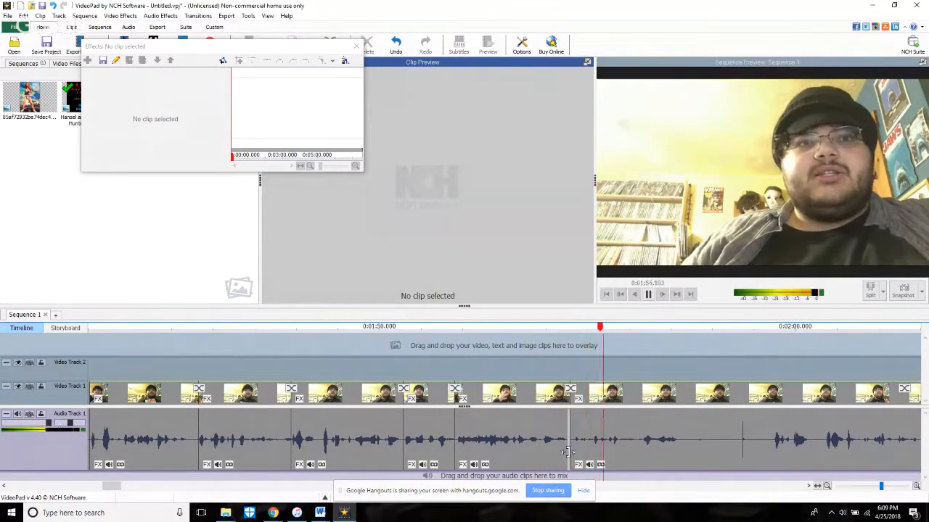
{"action": "left_click_drag", "start_coordinate": [573, 439], "coordinate": [639, 470]}
{"action": "left_click", "coordinate": [552, 369]}
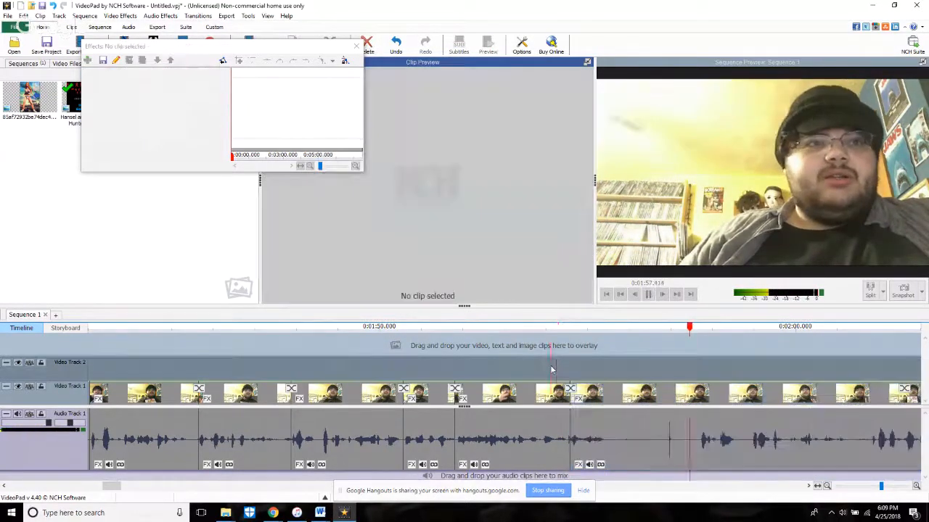
{"action": "left_click", "coordinate": [529, 328]}
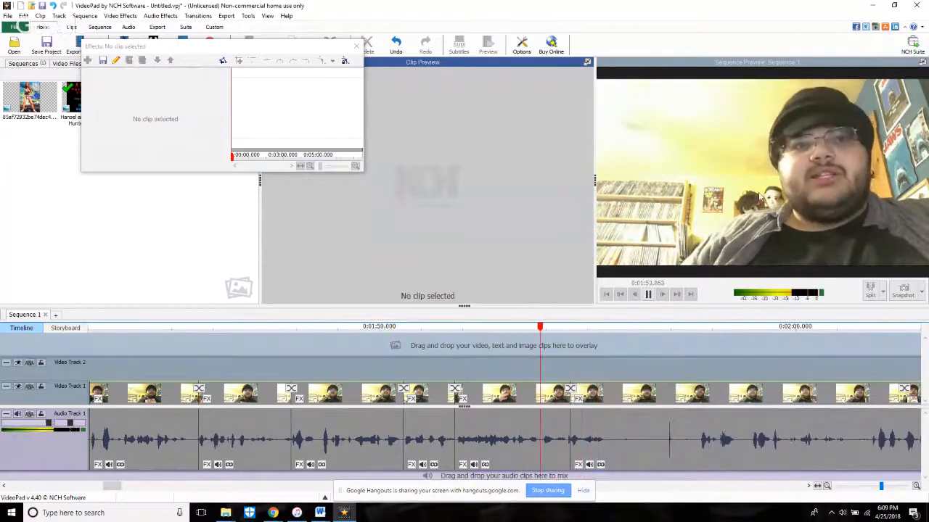
{"action": "key", "text": "space"}
Step: Trim about 0.1 seconds off the end of the clip before the 1:54.601 cut, and set the following clip's source start to 2:04.088
{"action": "scroll", "coordinate": [566, 428], "scroll_direction": "up", "scroll_amount": 5}
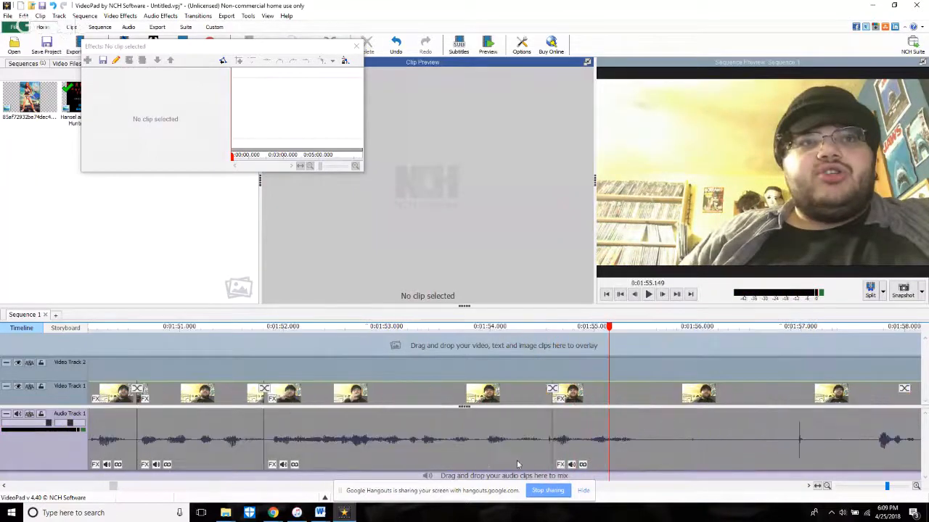
{"action": "left_click_drag", "start_coordinate": [550, 457], "coordinate": [544, 454]}
{"action": "left_click", "coordinate": [555, 437]}
{"action": "left_click", "coordinate": [327, 295]}
{"action": "left_click", "coordinate": [271, 295]}
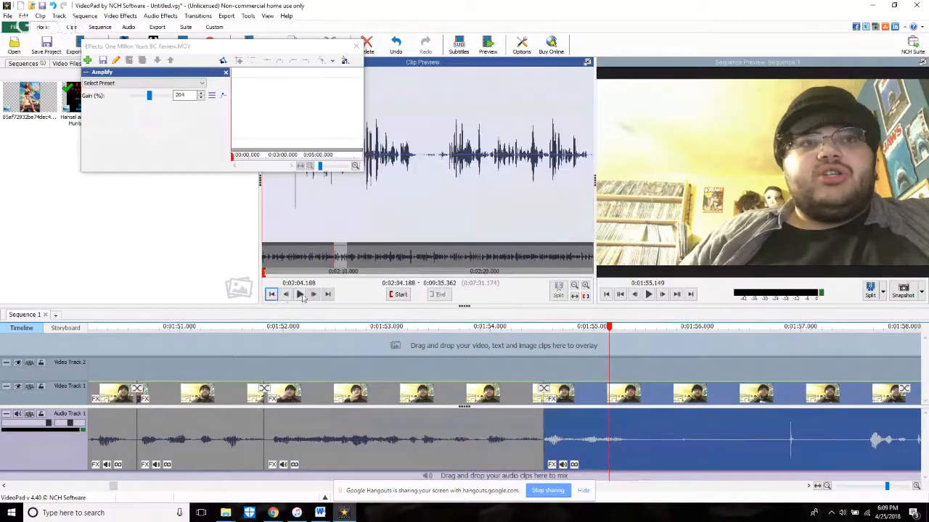
{"action": "left_click", "coordinate": [273, 298]}
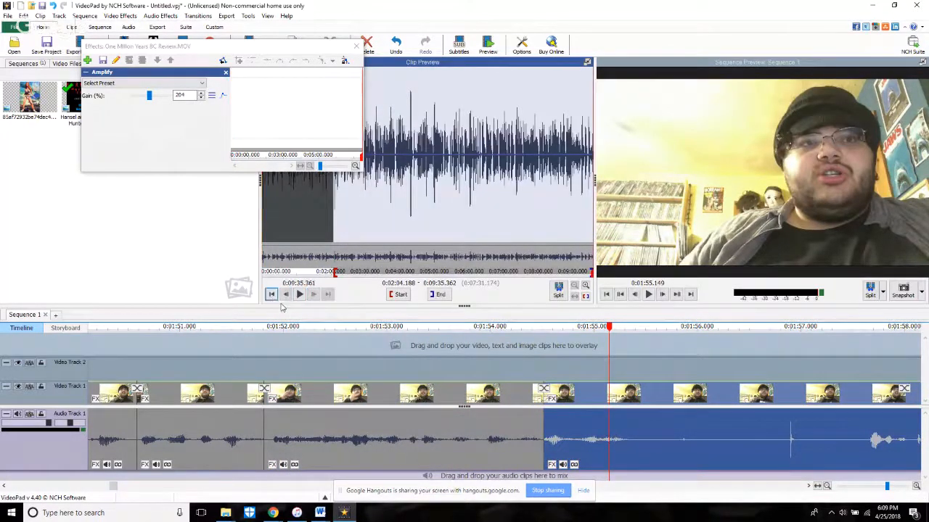
{"action": "left_click", "coordinate": [272, 298]}
{"action": "left_click", "coordinate": [285, 297]}
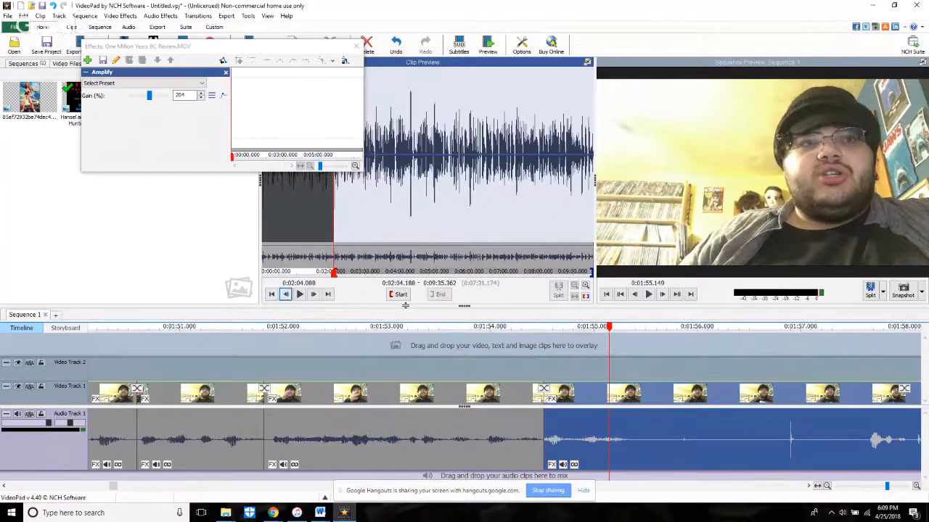
{"action": "left_click", "coordinate": [400, 299]}
Step: Play across the adjusted cut and extend the following clip's start back to source time 2:03.988
{"action": "left_click", "coordinate": [456, 349]}
{"action": "left_click", "coordinate": [648, 294]}
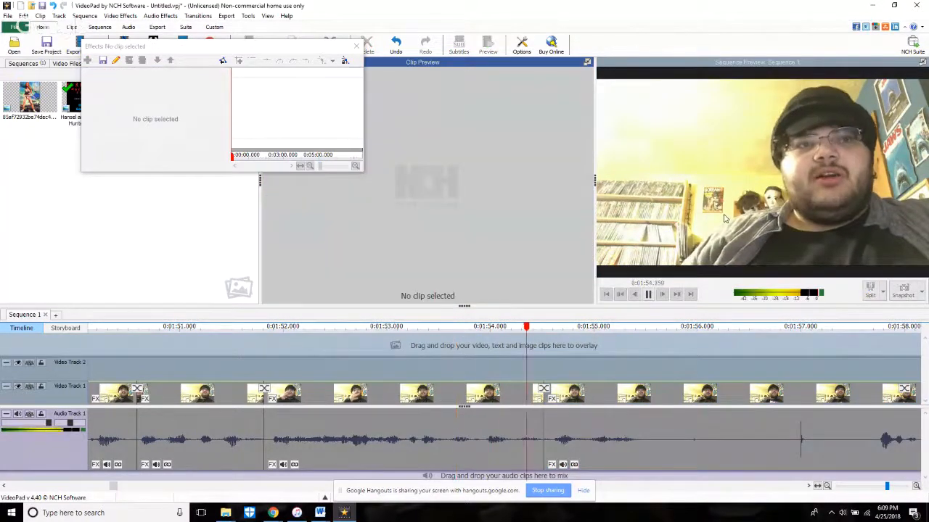
{"action": "left_click", "coordinate": [647, 294]}
{"action": "left_click", "coordinate": [559, 427]}
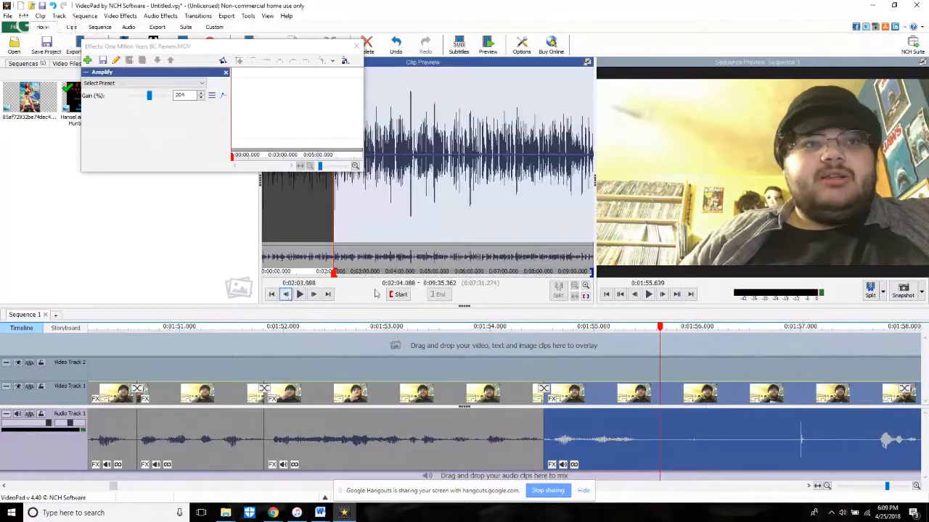
{"action": "left_click", "coordinate": [398, 294]}
Step: Play from 1:53.517 across the extended cut, split the clip at 1:55.801, and close the effects window
{"action": "left_click", "coordinate": [440, 349]}
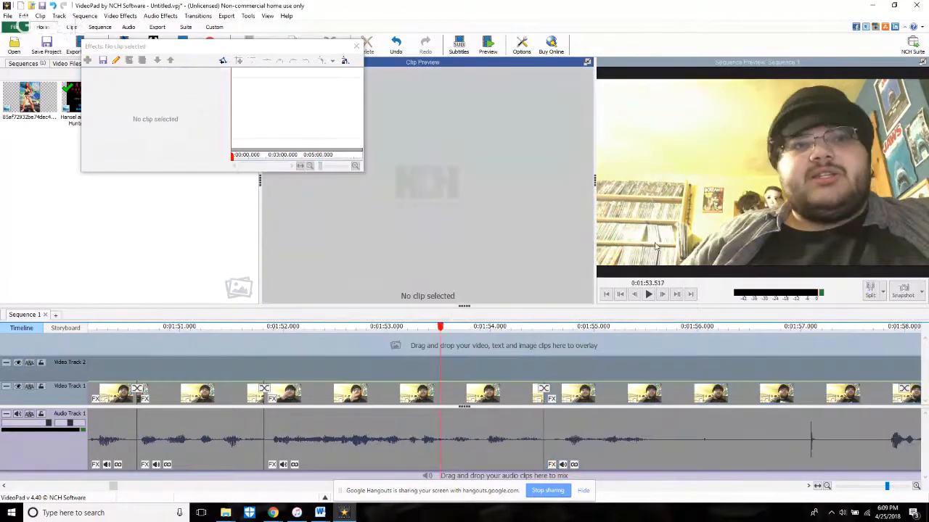
{"action": "left_click", "coordinate": [648, 295]}
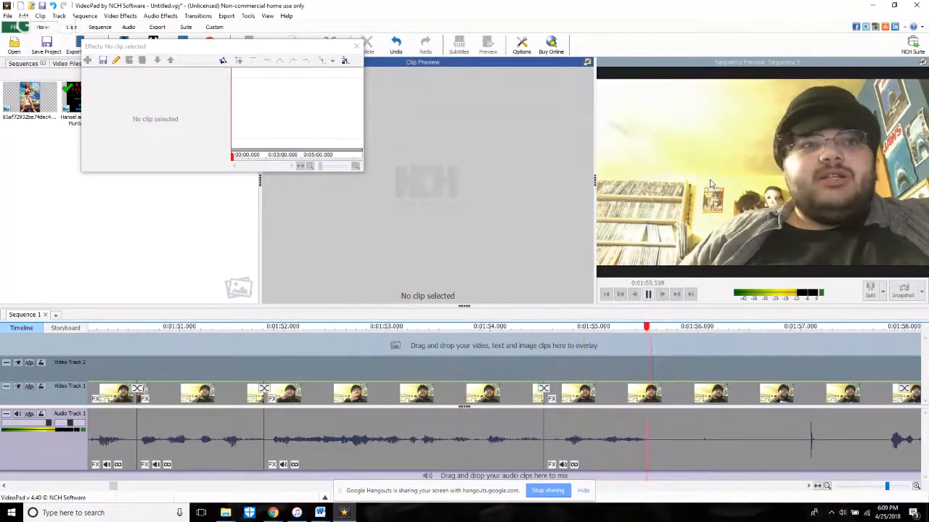
{"action": "key", "text": "space"}
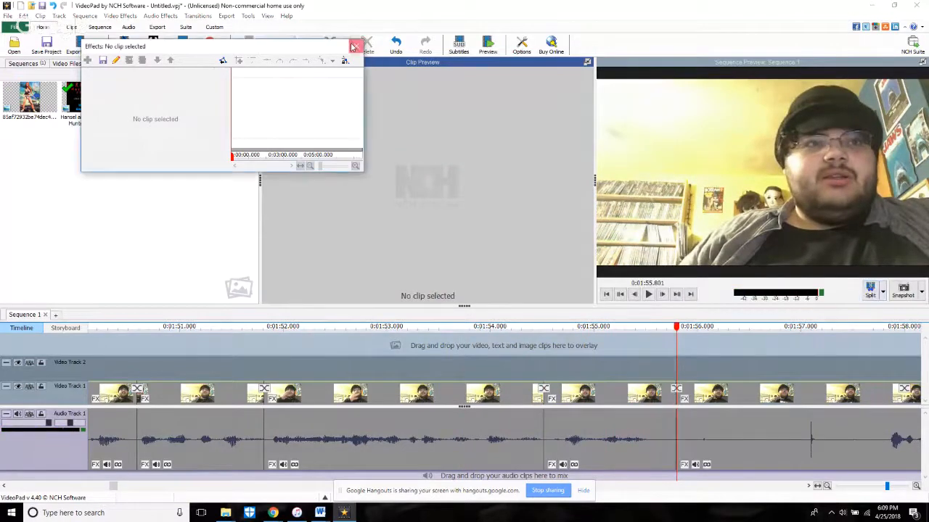
{"action": "scroll", "coordinate": [428, 334], "scroll_direction": "down", "scroll_amount": 5}
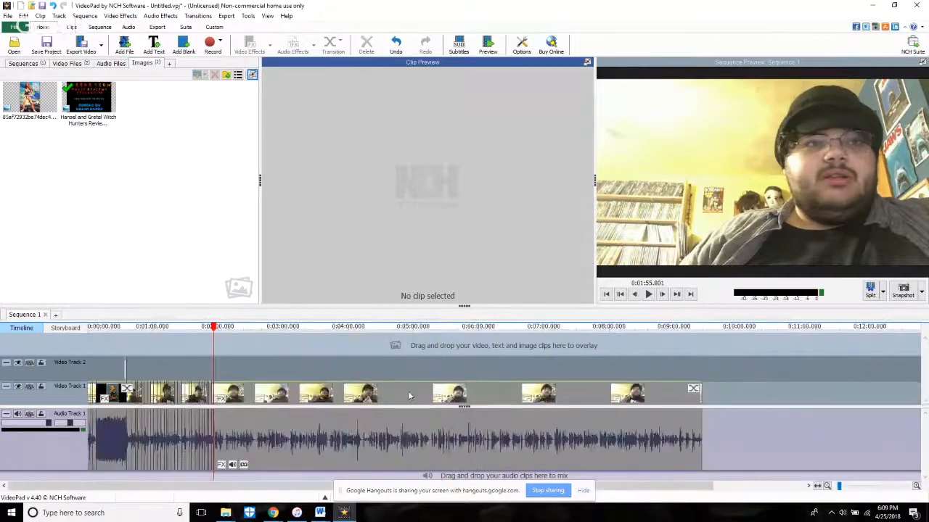
{"action": "mouse_move", "coordinate": [274, 512]}
{"action": "mouse_move", "coordinate": [178, 468]}
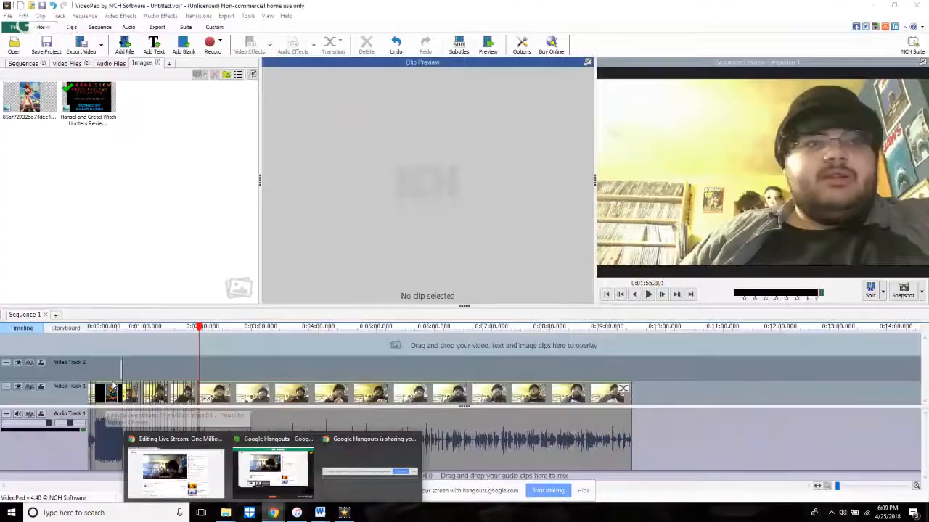
Step: Add a Motion effect to the One Million Years B.C. poster image and shift it left to a horizontal value of -31.99
{"action": "left_click", "coordinate": [45, 105]}
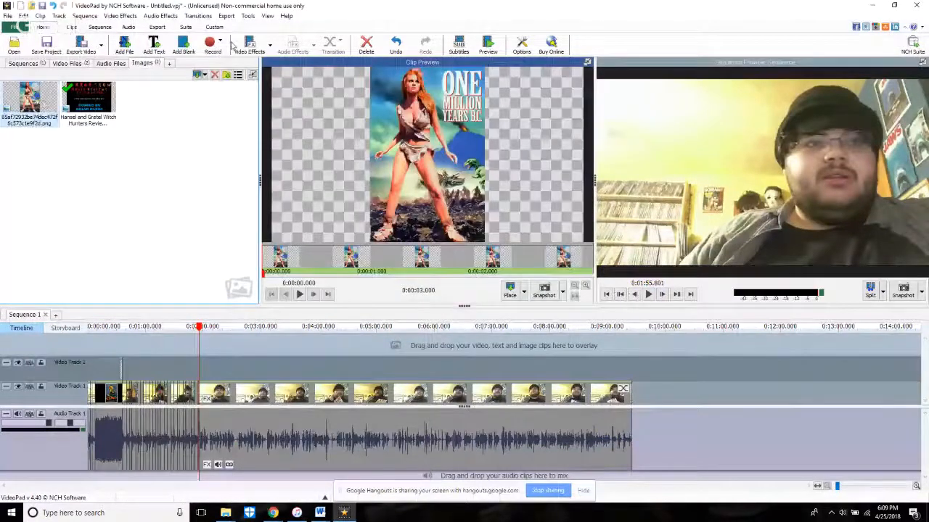
{"action": "left_click", "coordinate": [235, 46]}
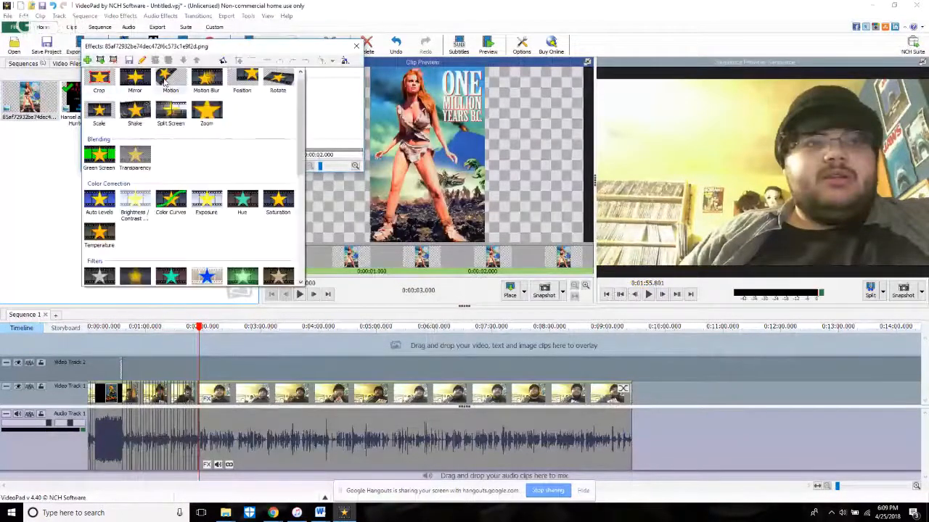
{"action": "left_click", "coordinate": [167, 80]}
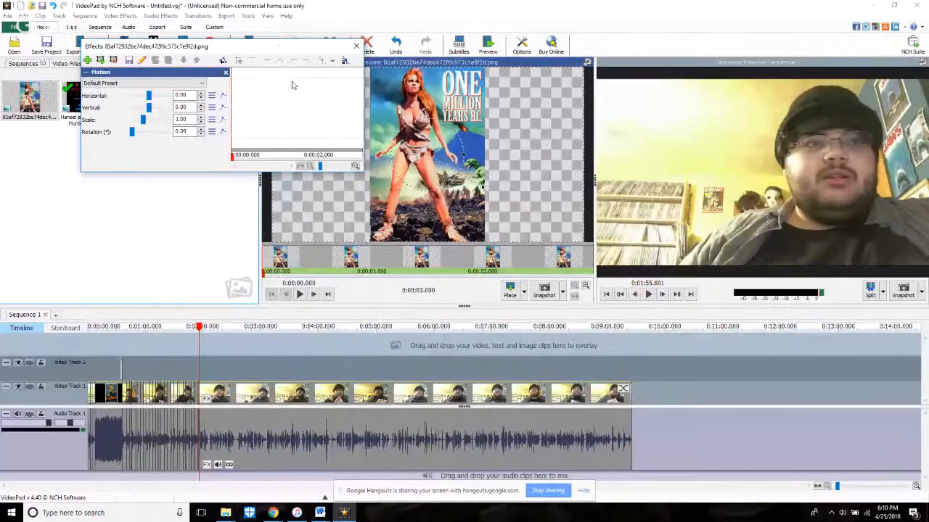
{"action": "left_click_drag", "start_coordinate": [280, 46], "coordinate": [739, 90]}
{"action": "left_click_drag", "start_coordinate": [439, 172], "coordinate": [325, 168]}
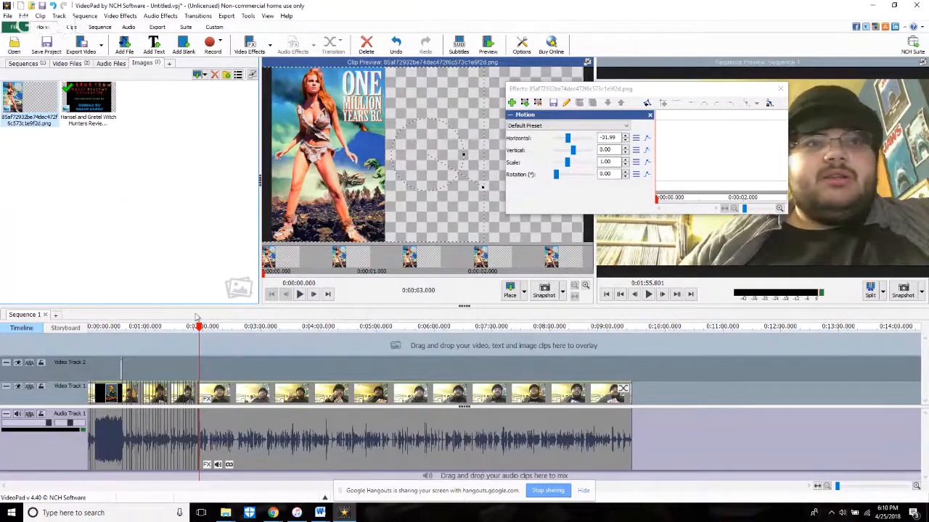
Step: Add a Glow effect to the One Million Years B.C. poster image and set its glowiness to 14.00
{"action": "left_click", "coordinate": [513, 103]}
{"action": "scroll", "coordinate": [597, 265], "scroll_direction": "down", "scroll_amount": 3}
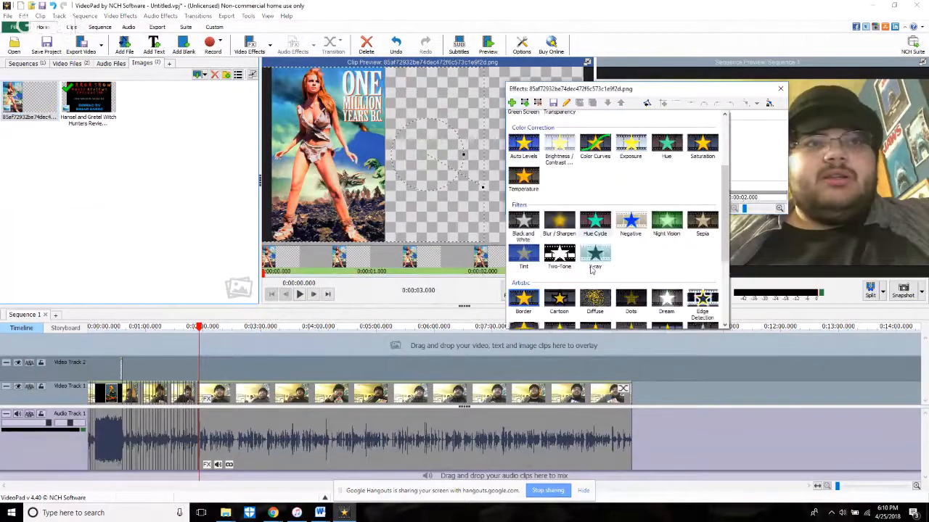
{"action": "scroll", "coordinate": [598, 236], "scroll_direction": "up", "scroll_amount": 3}
{"action": "scroll", "coordinate": [641, 250], "scroll_direction": "down", "scroll_amount": 5}
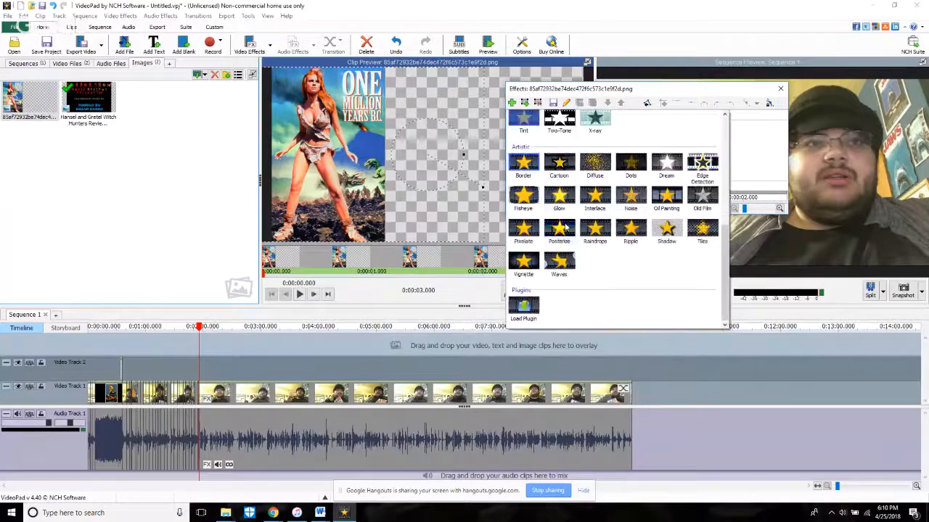
{"action": "left_click", "coordinate": [566, 193]}
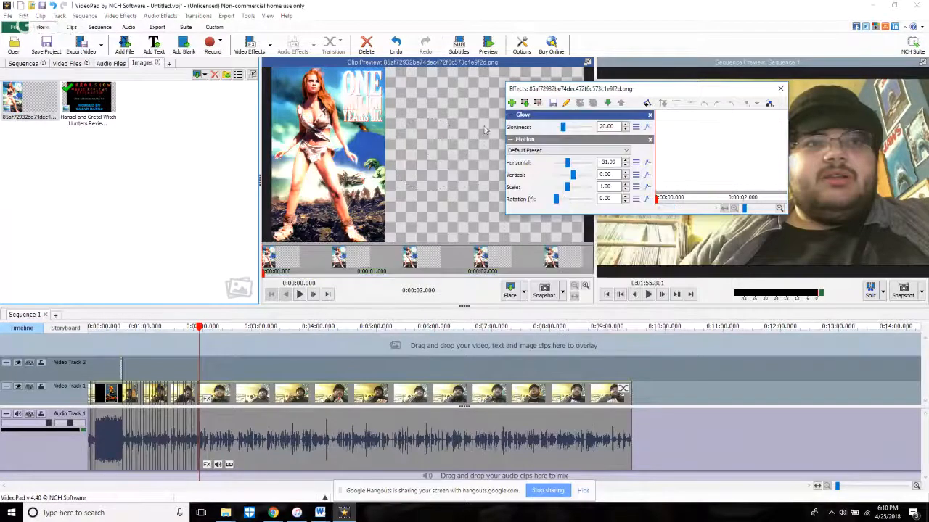
{"action": "scroll", "coordinate": [582, 131], "scroll_direction": "down", "scroll_amount": 1}
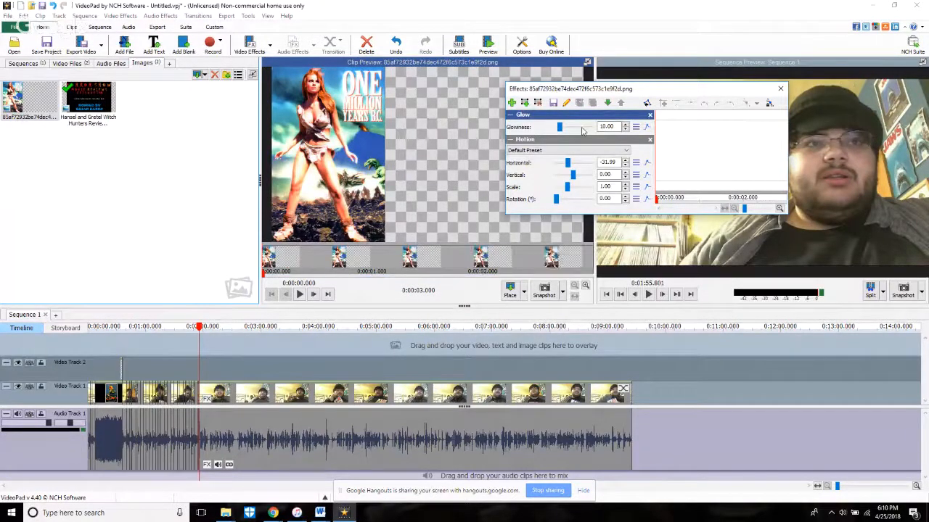
{"action": "scroll", "coordinate": [582, 130], "scroll_direction": "up", "scroll_amount": 2}
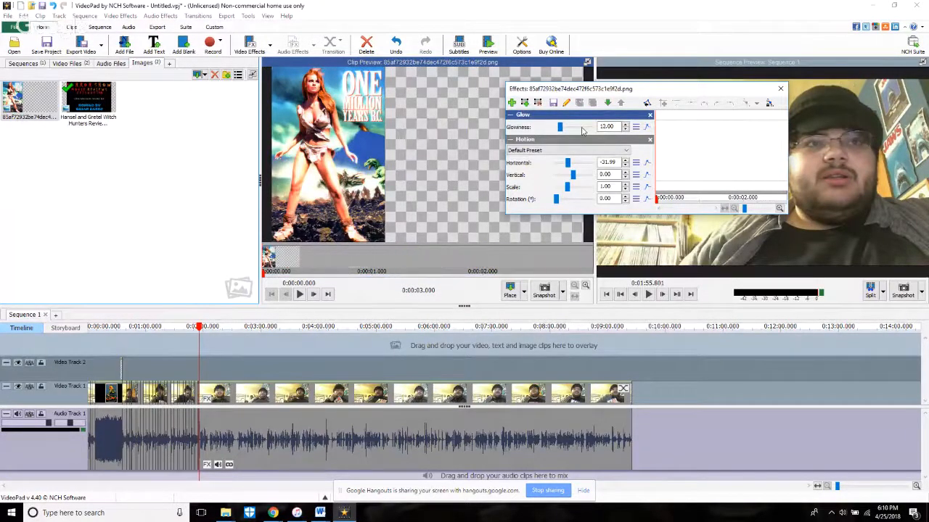
Step: Add an Exposure effect to the poster image and set its exposure to -0.18
{"action": "left_click", "coordinate": [512, 104]}
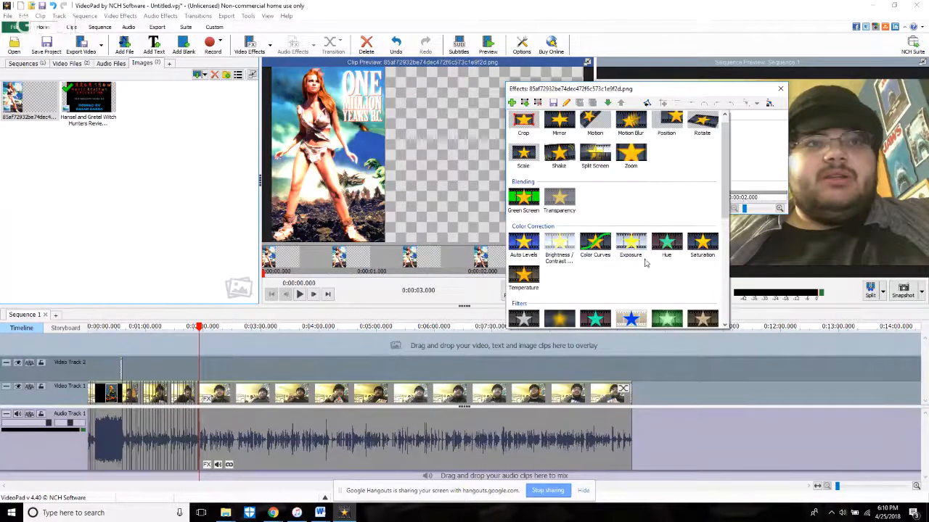
{"action": "left_click", "coordinate": [632, 247]}
{"action": "scroll", "coordinate": [578, 129], "scroll_direction": "down", "scroll_amount": 3}
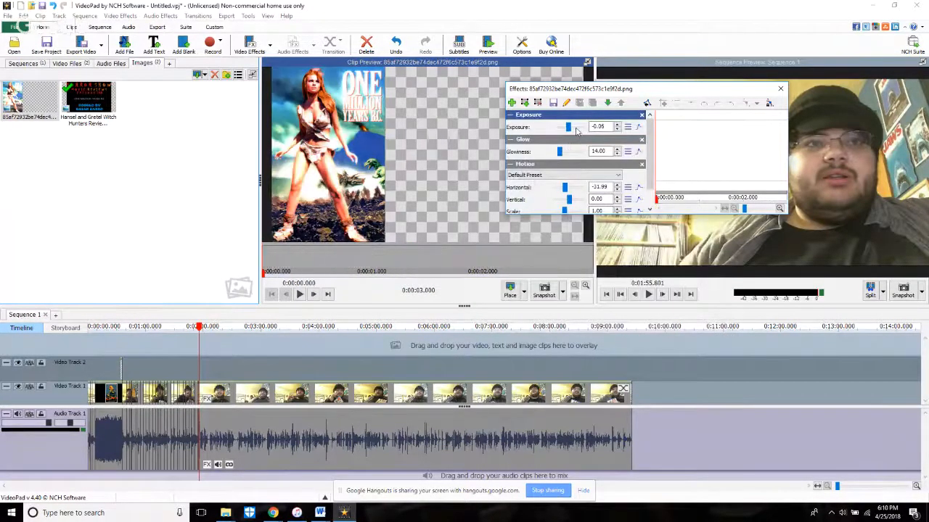
{"action": "scroll", "coordinate": [577, 130], "scroll_direction": "down", "scroll_amount": 2}
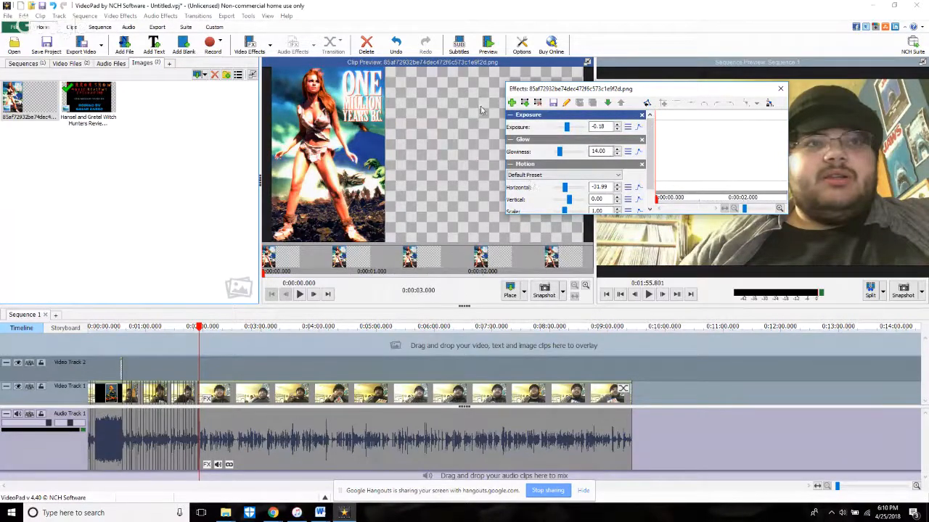
Step: Close the effects window and play passages of the sequence between about 0:50 and 1:15, pausing at 0:59.745
{"action": "left_click", "coordinate": [118, 331]}
{"action": "left_click", "coordinate": [781, 88]}
{"action": "key", "text": "space"}
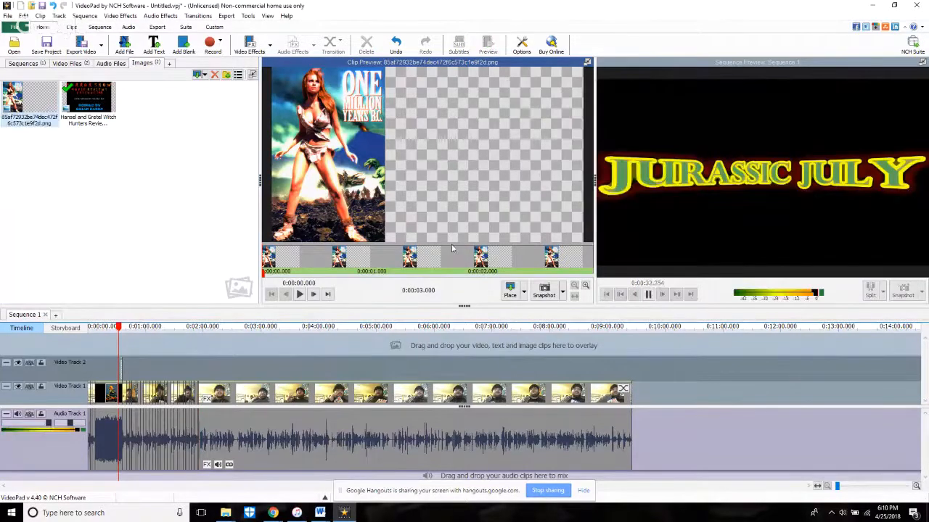
{"action": "scroll", "coordinate": [140, 356], "scroll_direction": "up", "scroll_amount": 4}
{"action": "left_click", "coordinate": [141, 356]}
{"action": "scroll", "coordinate": [135, 362], "scroll_direction": "up", "scroll_amount": 3}
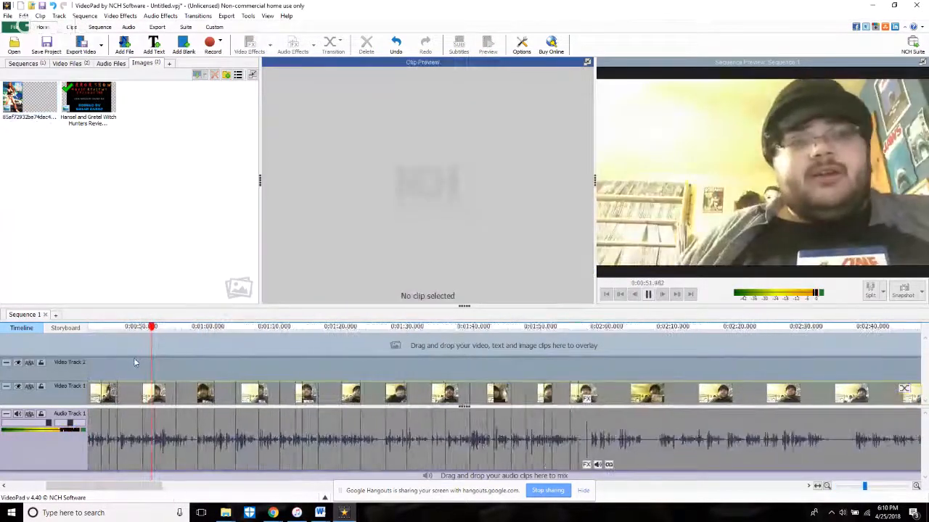
{"action": "scroll", "coordinate": [134, 361], "scroll_direction": "down", "scroll_amount": 1}
{"action": "scroll", "coordinate": [135, 361], "scroll_direction": "up", "scroll_amount": 1}
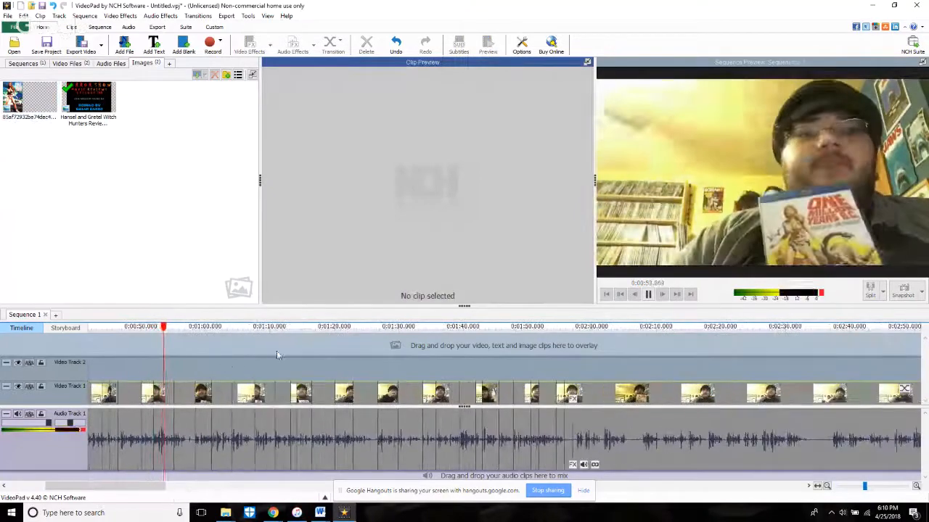
{"action": "left_click", "coordinate": [268, 353]}
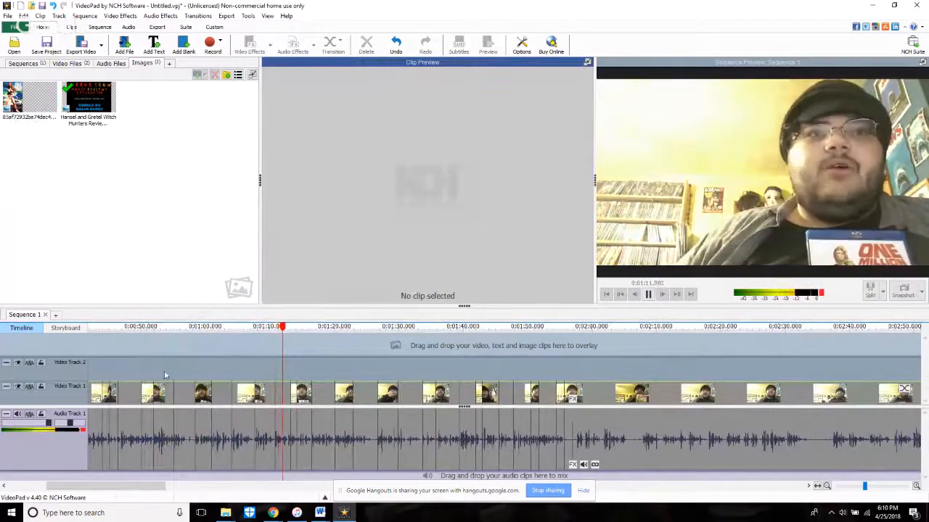
{"action": "left_click", "coordinate": [146, 359]}
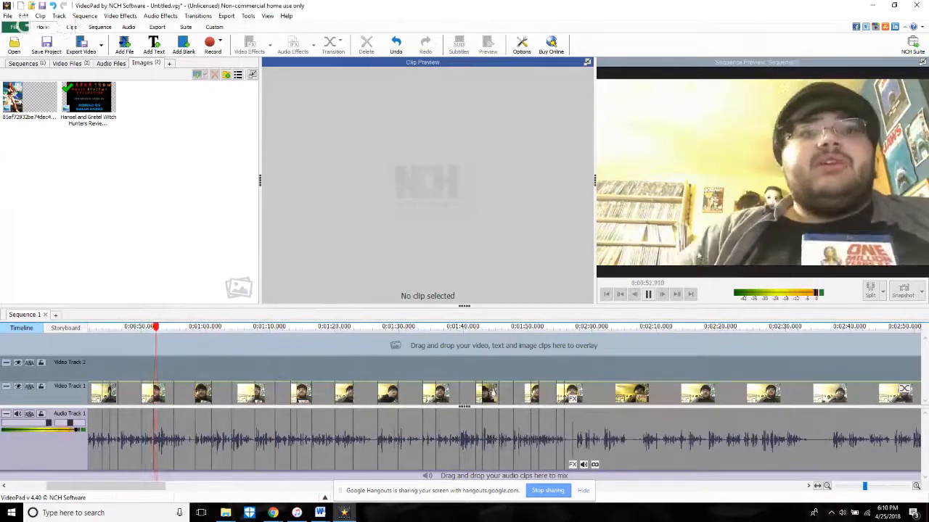
{"action": "scroll", "coordinate": [227, 398], "scroll_direction": "up", "scroll_amount": 3}
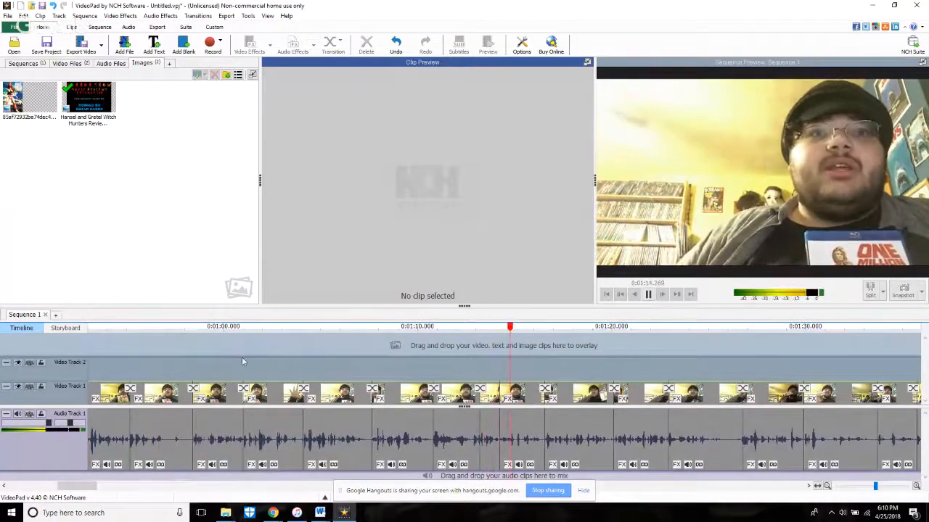
{"action": "left_click", "coordinate": [360, 359]}
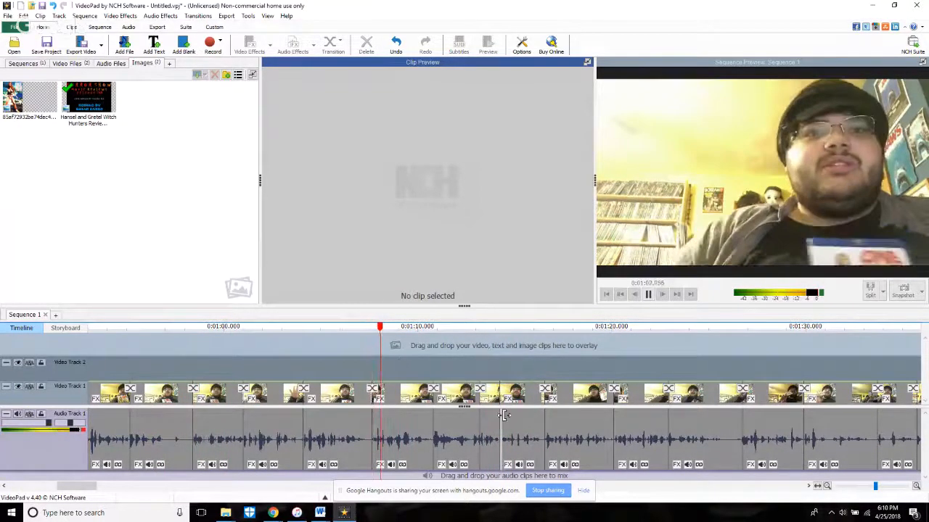
{"action": "left_click", "coordinate": [125, 361]}
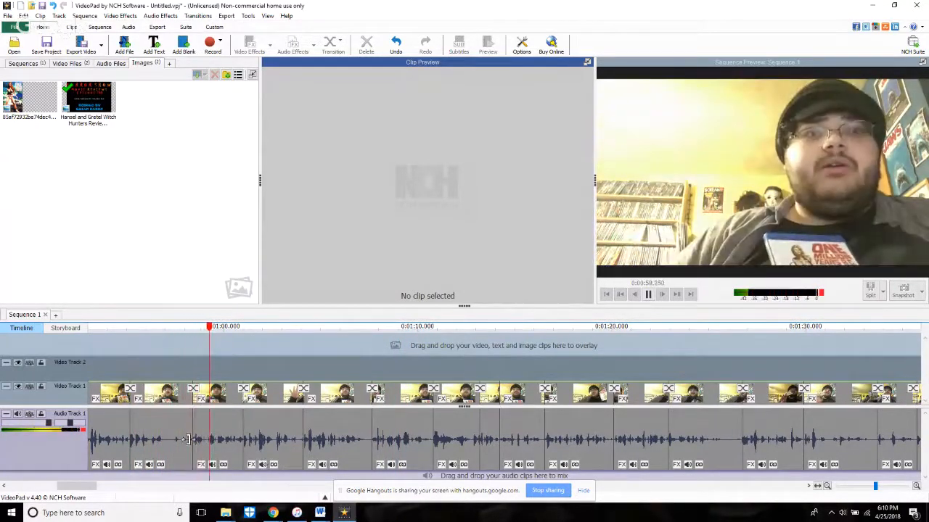
{"action": "left_click", "coordinate": [649, 294]}
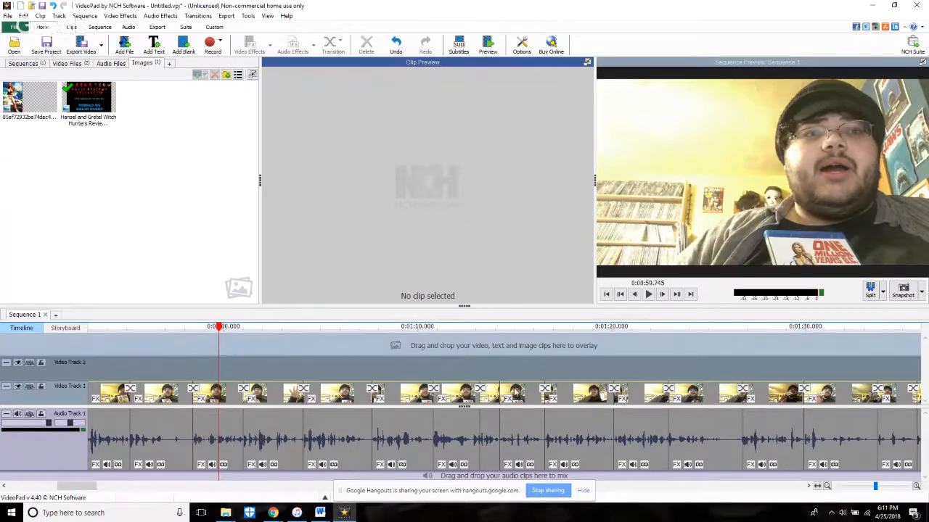
Step: Extend the start of the clip under the playhead near 0:59.854 back to source time 0:39.936
{"action": "left_click", "coordinate": [211, 430]}
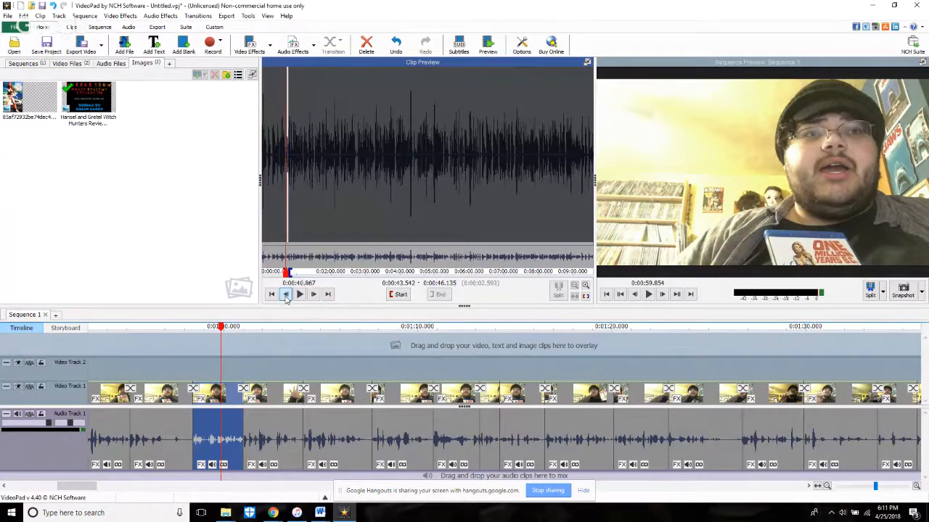
{"action": "left_click", "coordinate": [285, 297]}
{"action": "scroll", "coordinate": [292, 261], "scroll_direction": "up", "scroll_amount": 8}
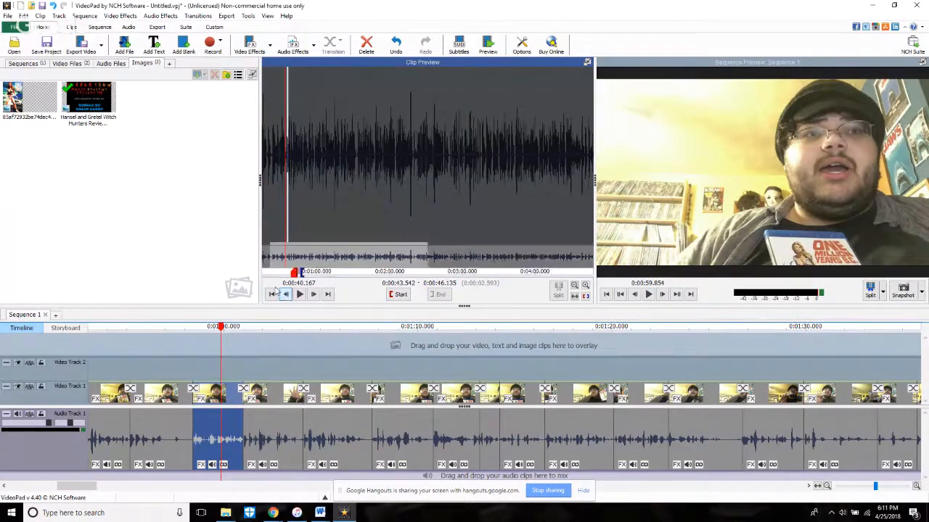
{"action": "scroll", "coordinate": [471, 230], "scroll_direction": "up", "scroll_amount": 2}
{"action": "left_click", "coordinate": [466, 227]}
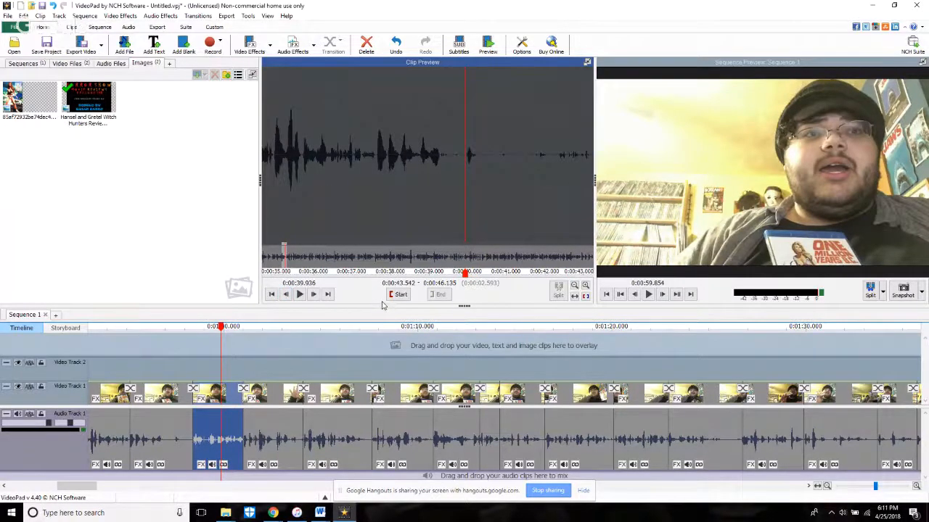
{"action": "left_click", "coordinate": [397, 295]}
Step: Play across the extended clip's start, split the clip at 1:00.804 and delete the portion before the split
{"action": "left_click", "coordinate": [167, 432]}
{"action": "key", "text": "space"}
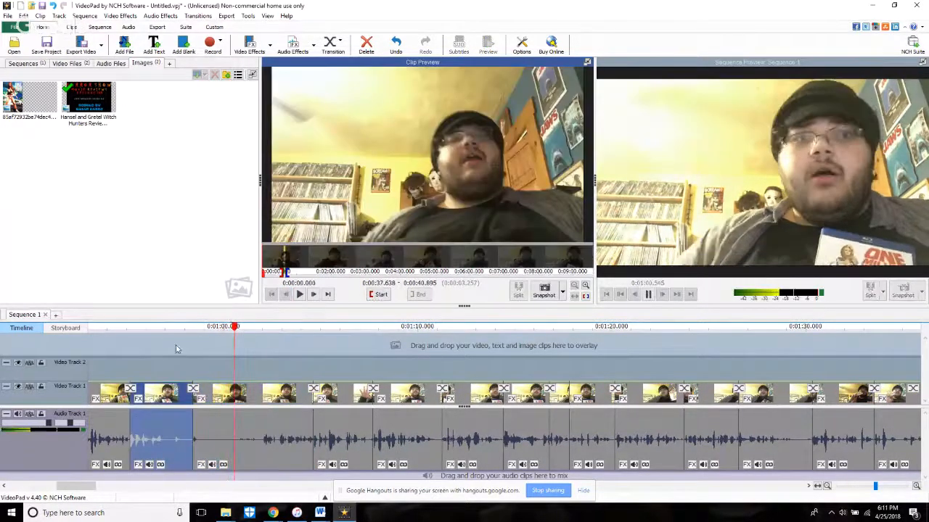
{"action": "left_click", "coordinate": [176, 348]}
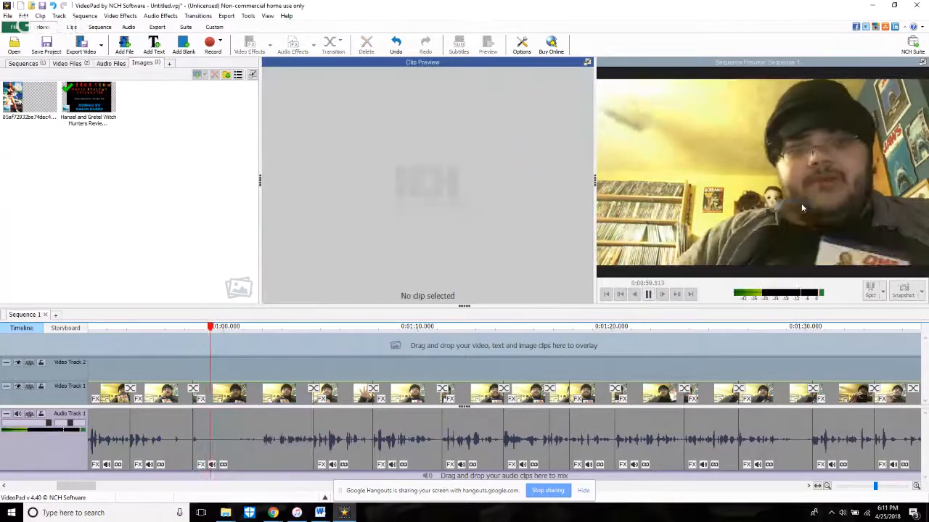
{"action": "key", "text": "space"}
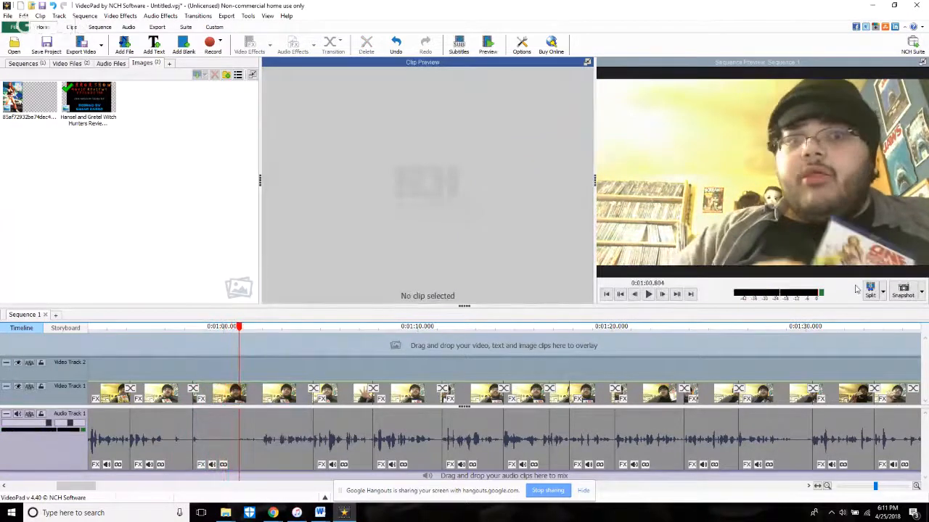
{"action": "right_click", "coordinate": [209, 422]}
{"action": "left_click", "coordinate": [229, 335]}
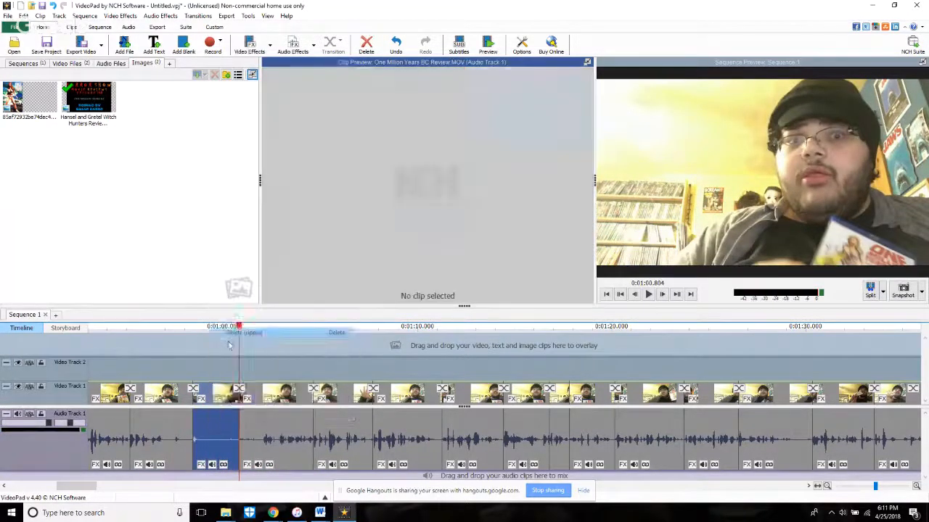
Step: Replay the cut, split the shortened clip at 0:59.339 and delete the portion before the split
{"action": "left_click", "coordinate": [201, 345]}
{"action": "key", "text": "space"}
{"action": "key", "text": "space"}
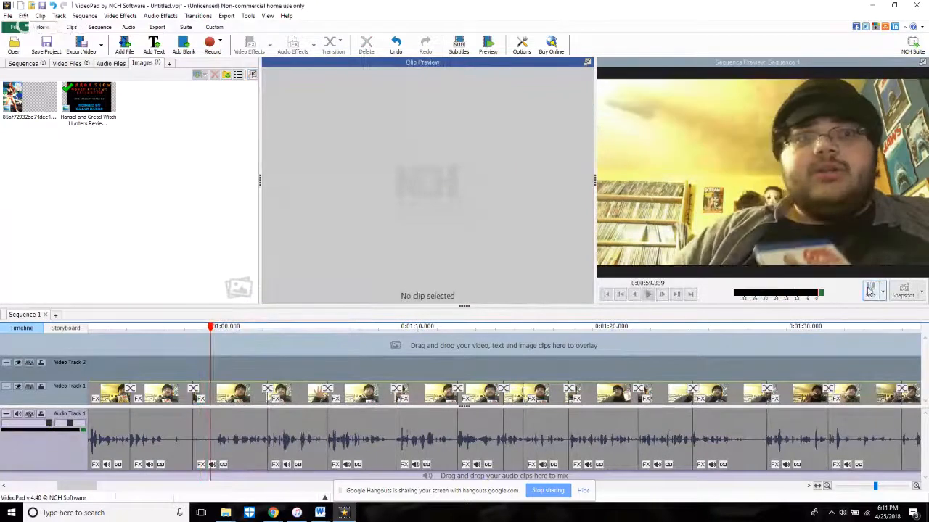
{"action": "key", "text": "space"}
{"action": "key", "text": "space"}
{"action": "scroll", "coordinate": [234, 458], "scroll_direction": "up", "scroll_amount": 3}
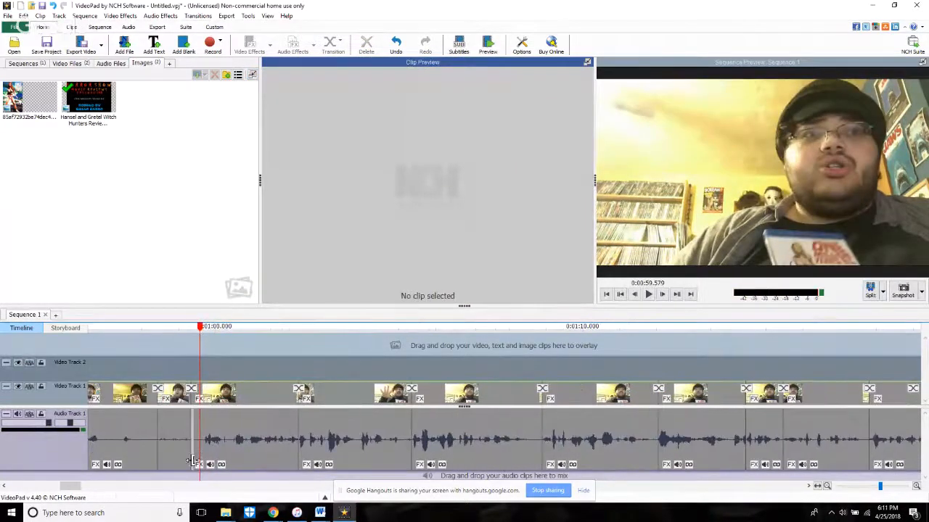
Step: Trim the start of the clip at the playhead to source time 0:43.578 and play across the cut
{"action": "left_click_drag", "start_coordinate": [192, 460], "coordinate": [204, 459]}
{"action": "scroll", "coordinate": [204, 460], "scroll_direction": "up", "scroll_amount": 1}
{"action": "scroll", "coordinate": [202, 457], "scroll_direction": "down", "scroll_amount": 3}
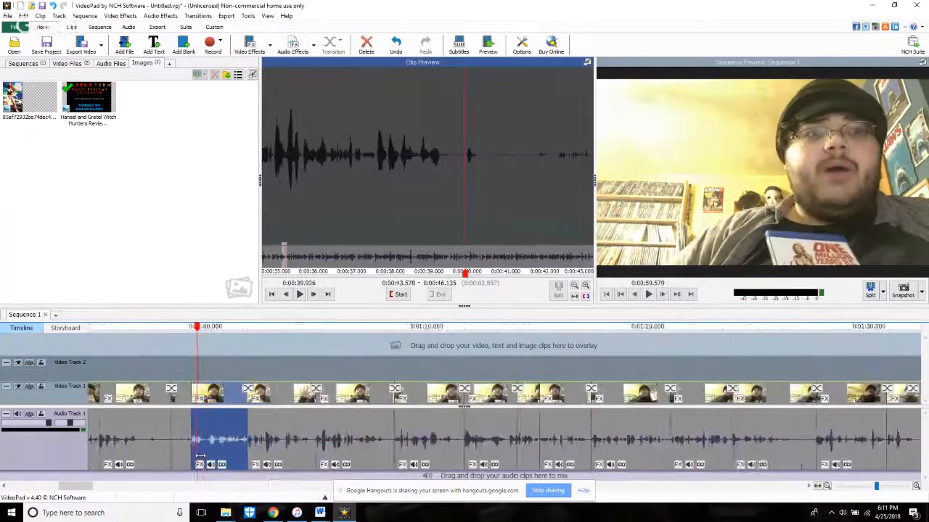
{"action": "left_click", "coordinate": [187, 371]}
{"action": "key", "text": "space"}
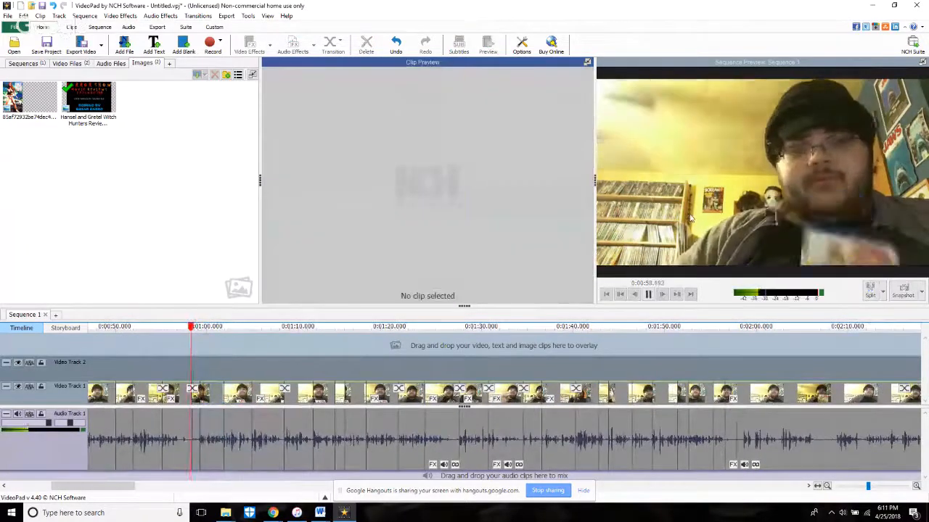
{"action": "key", "text": "space"}
Step: Place the poster image on Video Track 2 from about 0:58, extend its duration to 0:58.230, and preview the overlay
{"action": "scroll", "coordinate": [279, 396], "scroll_direction": "down", "scroll_amount": 5}
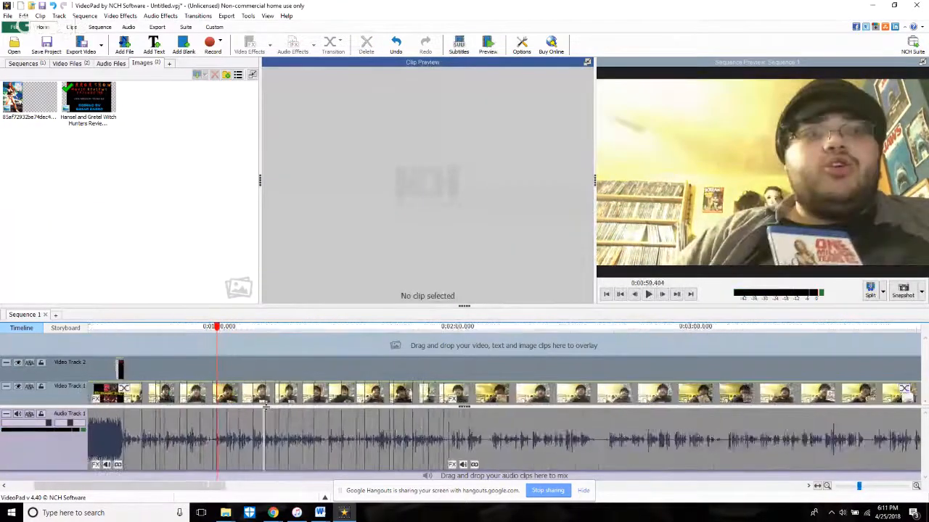
{"action": "scroll", "coordinate": [212, 390], "scroll_direction": "up", "scroll_amount": 5}
{"action": "left_click_drag", "start_coordinate": [29, 98], "coordinate": [625, 426]}
{"action": "key", "text": "space"}
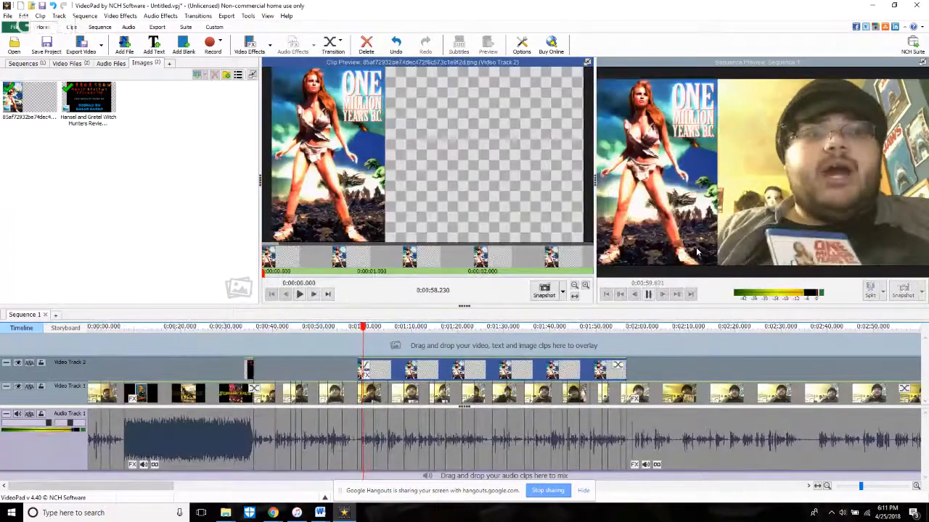
{"action": "key", "text": "space"}
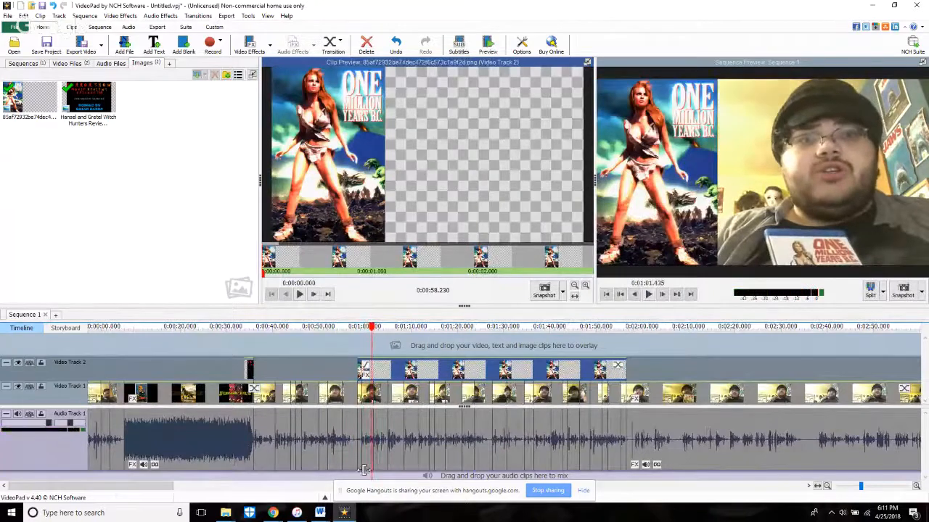
Step: Switch to the YouTube live stream page in the browser to check the chat, and return to VideoPad to resume playback
{"action": "mouse_move", "coordinate": [272, 514]}
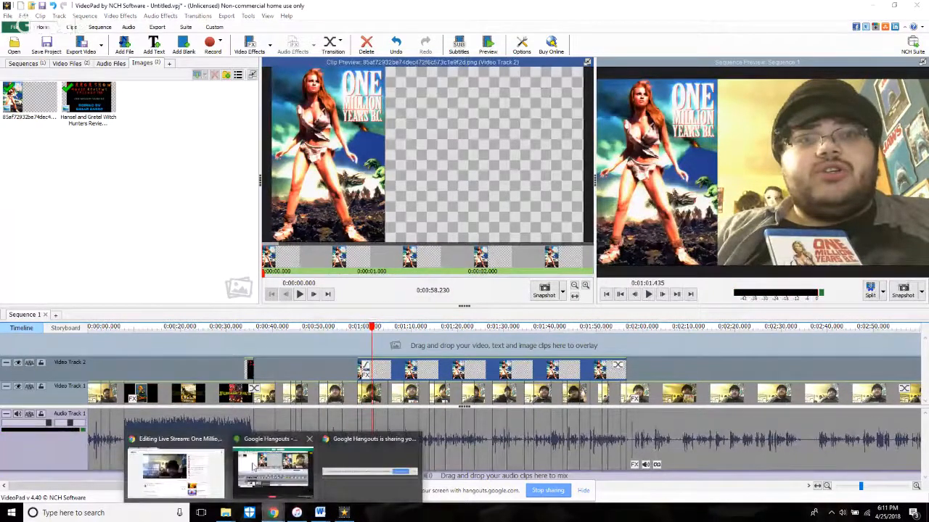
{"action": "left_click", "coordinate": [182, 478]}
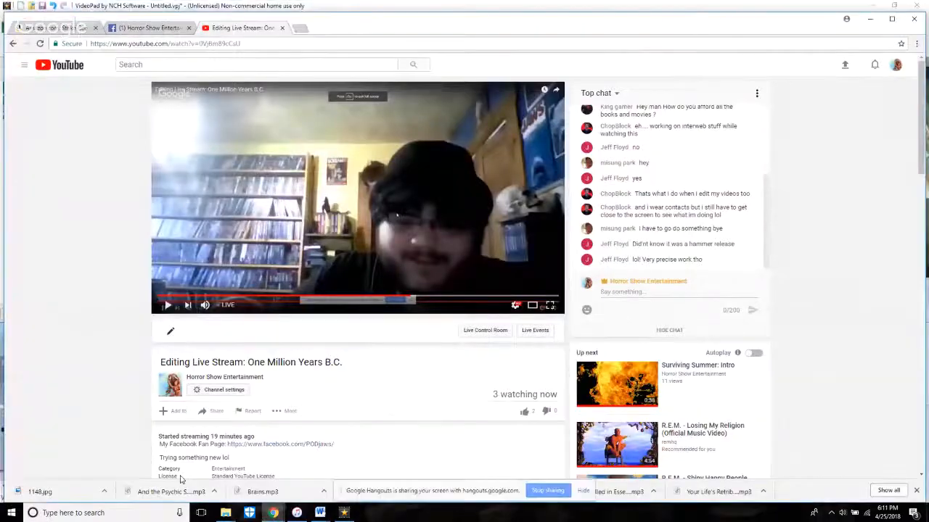
{"action": "left_click", "coordinate": [342, 514]}
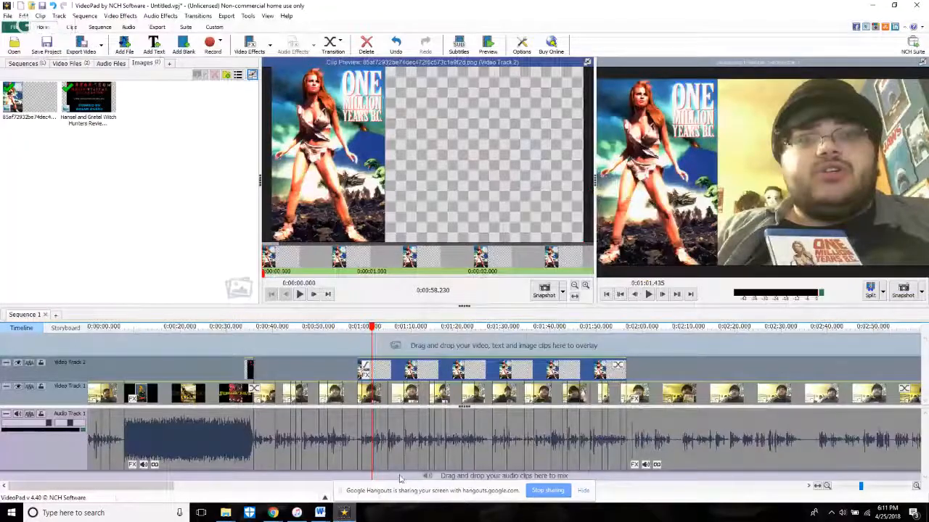
{"action": "key", "text": "space"}
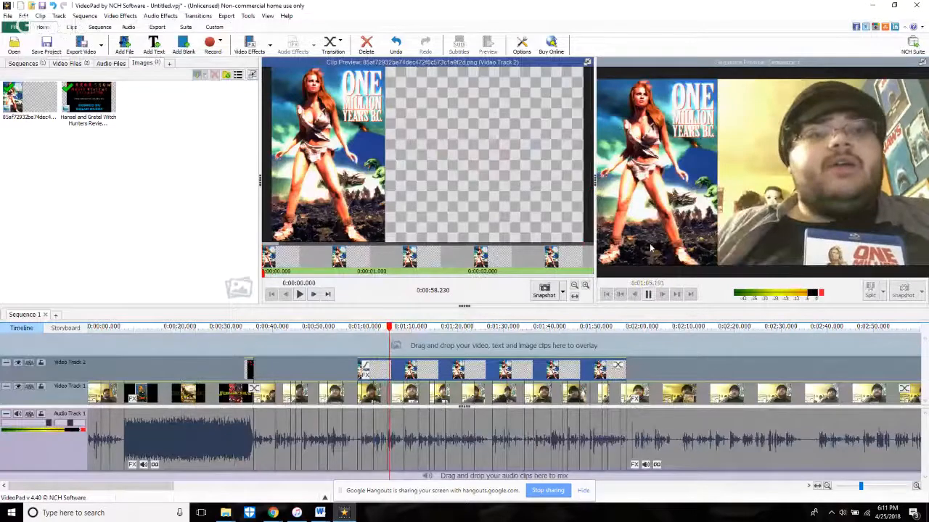
Step: Inspect the end frame of the clip at about 1:00 on Video Track 1 and play the sequence from there
{"action": "scroll", "coordinate": [389, 415], "scroll_direction": "up", "scroll_amount": 3}
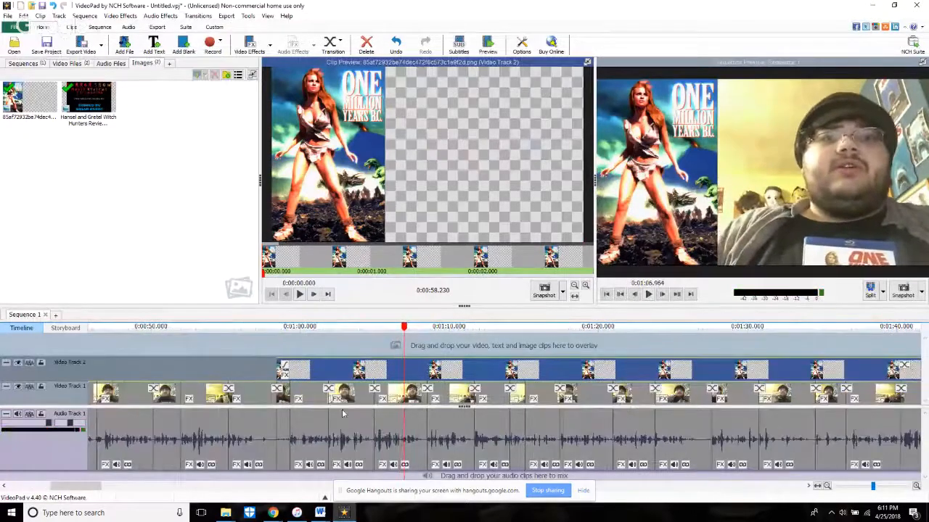
{"action": "scroll", "coordinate": [330, 415], "scroll_direction": "up", "scroll_amount": 2}
{"action": "left_click", "coordinate": [314, 417]}
{"action": "left_click", "coordinate": [327, 295]}
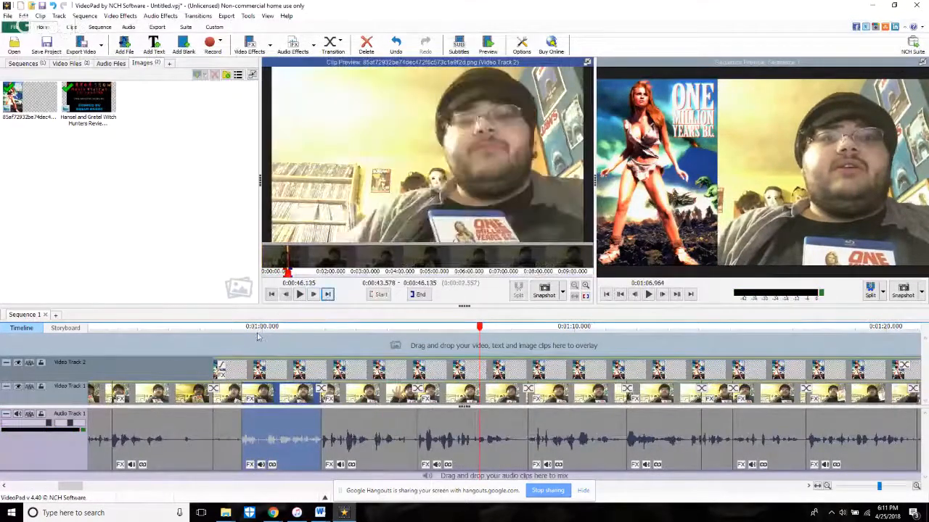
{"action": "left_click", "coordinate": [288, 340]}
{"action": "key", "text": "space"}
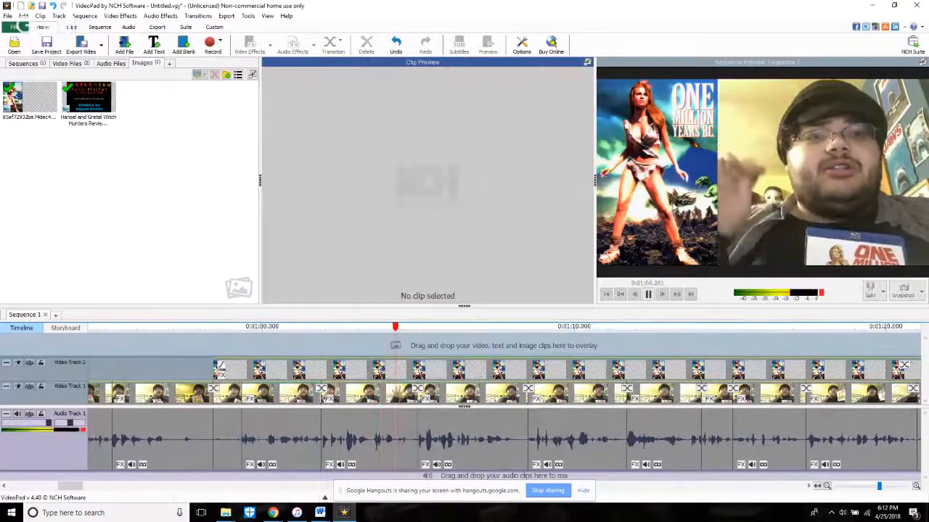
Step: Extend the end of the clip starting at about 1:02 to source time 0:49.728 and play across the cut
{"action": "left_click", "coordinate": [345, 412]}
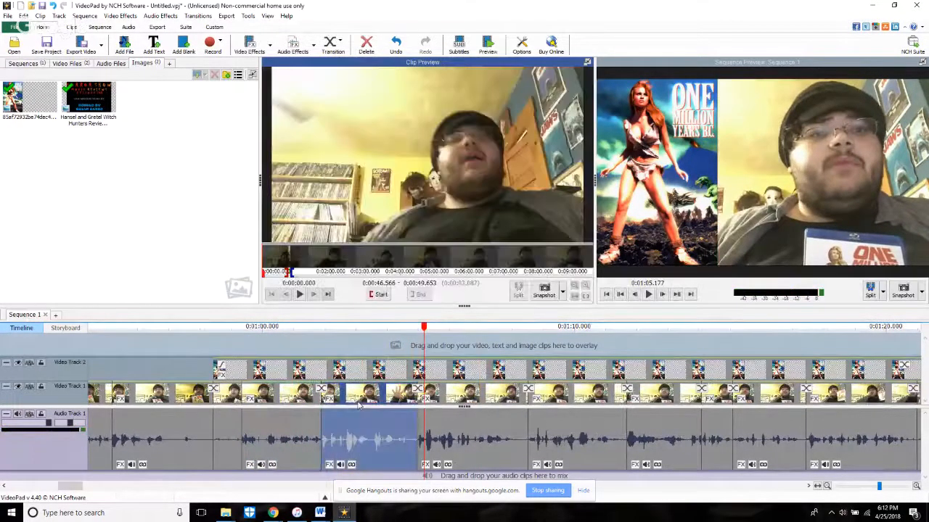
{"action": "left_click", "coordinate": [329, 295]}
{"action": "left_click", "coordinate": [313, 294]}
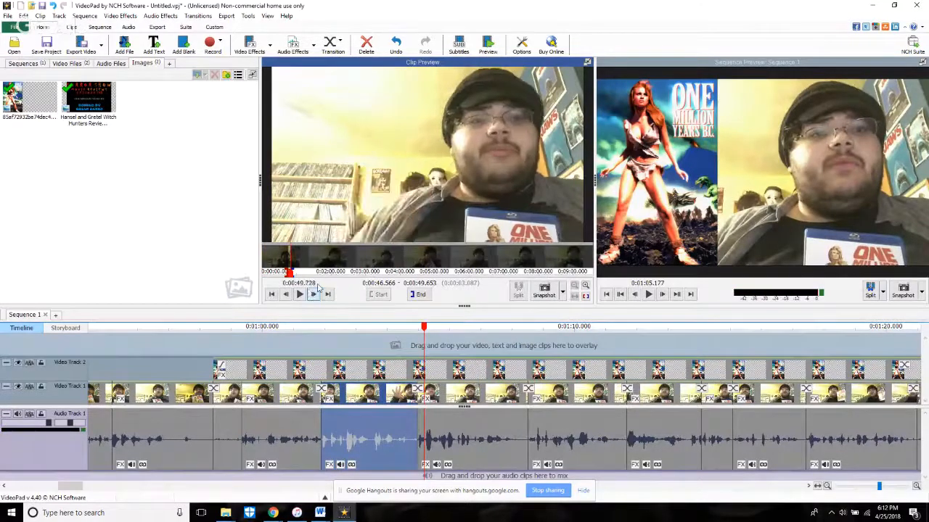
{"action": "left_click", "coordinate": [422, 295]}
{"action": "left_click", "coordinate": [285, 367]}
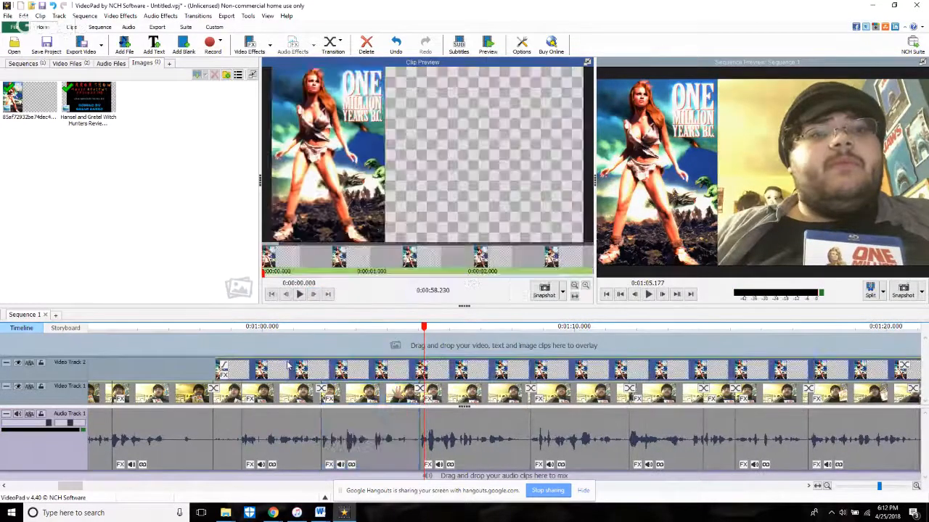
{"action": "key", "text": "space"}
Step: Trim the start of the long last clip, just after the poster overlay ends, to remove its opening pause, and replay the cut
{"action": "scroll", "coordinate": [699, 448], "scroll_direction": "down", "scroll_amount": 4}
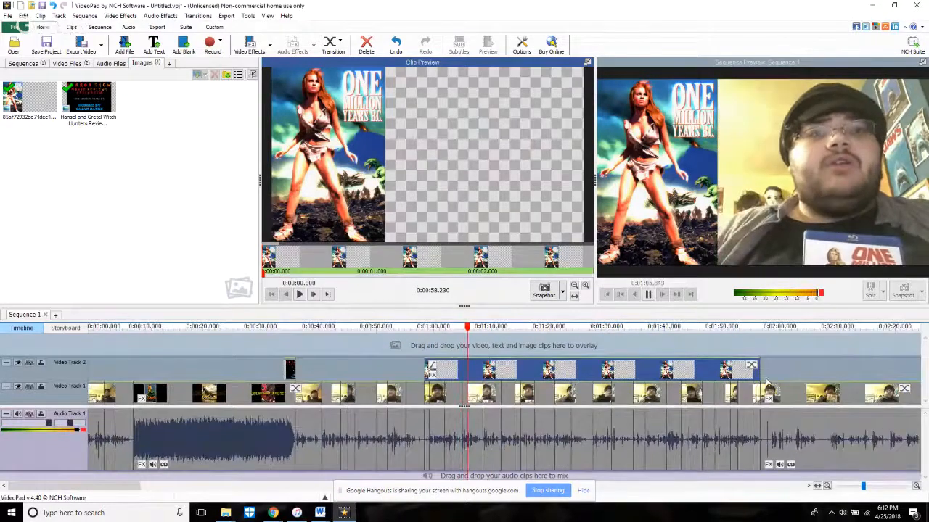
{"action": "left_click", "coordinate": [757, 353]}
{"action": "scroll", "coordinate": [435, 448], "scroll_direction": "up", "scroll_amount": 4}
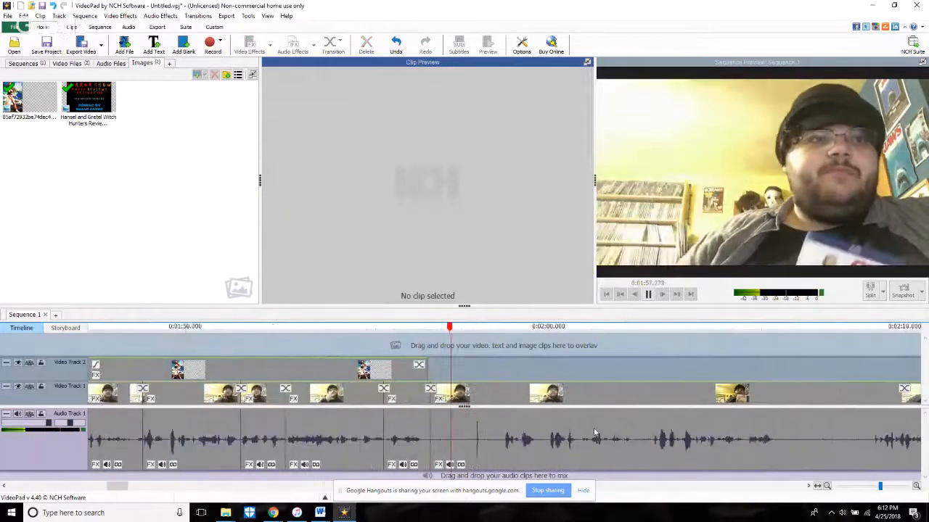
{"action": "left_click_drag", "start_coordinate": [430, 465], "coordinate": [550, 465]}
{"action": "left_click", "coordinate": [396, 45]}
{"action": "left_click", "coordinate": [411, 346]}
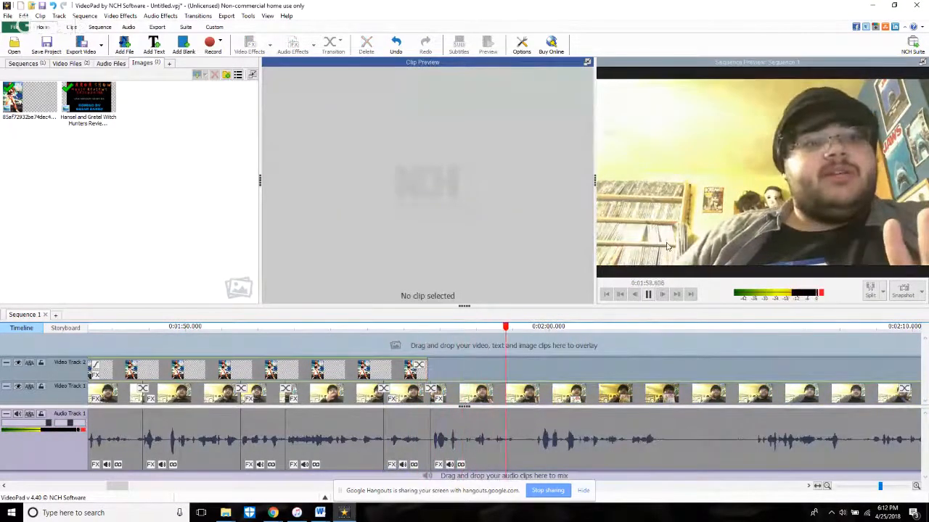
Step: Split the last clip at 1:59.406, trim the start of the portion after the split, and play across the cut
{"action": "key", "text": "space"}
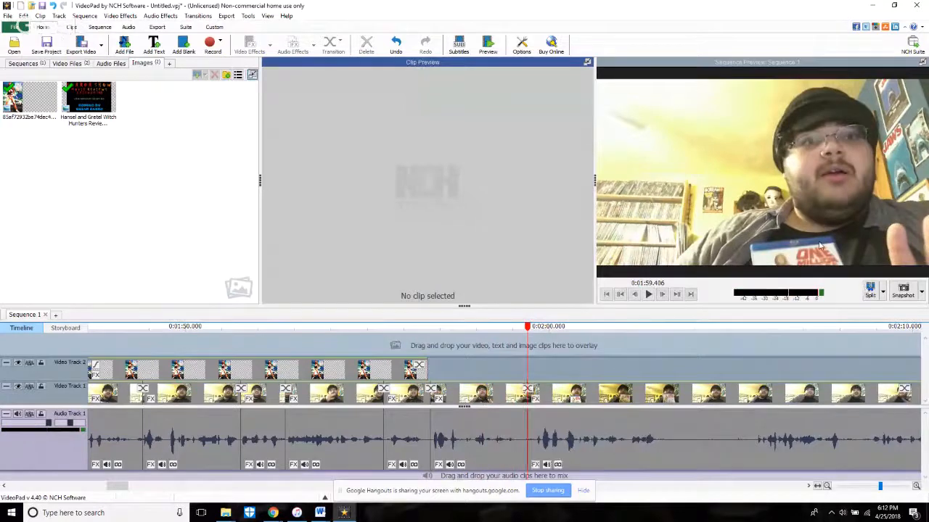
{"action": "key", "text": "space"}
{"action": "left_click", "coordinate": [531, 470]}
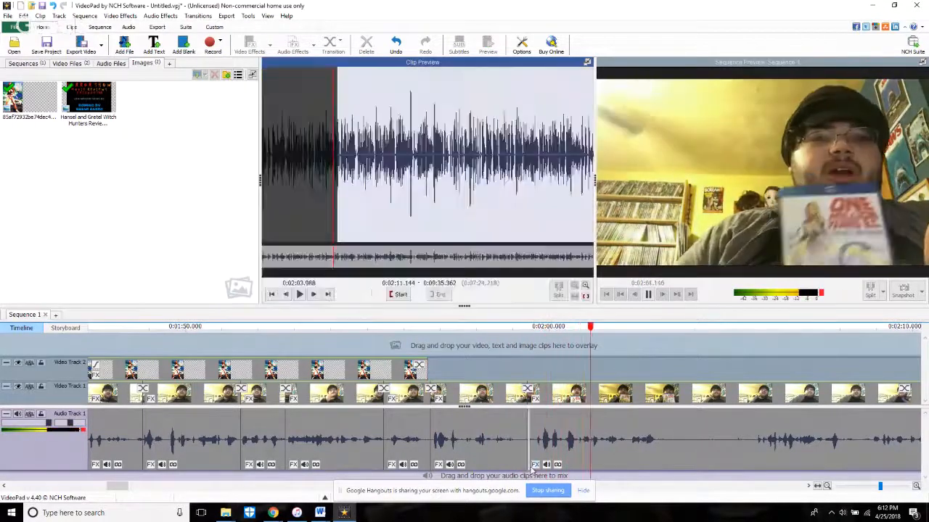
{"action": "left_click_drag", "start_coordinate": [531, 470], "coordinate": [542, 468]}
{"action": "left_click", "coordinate": [507, 373]}
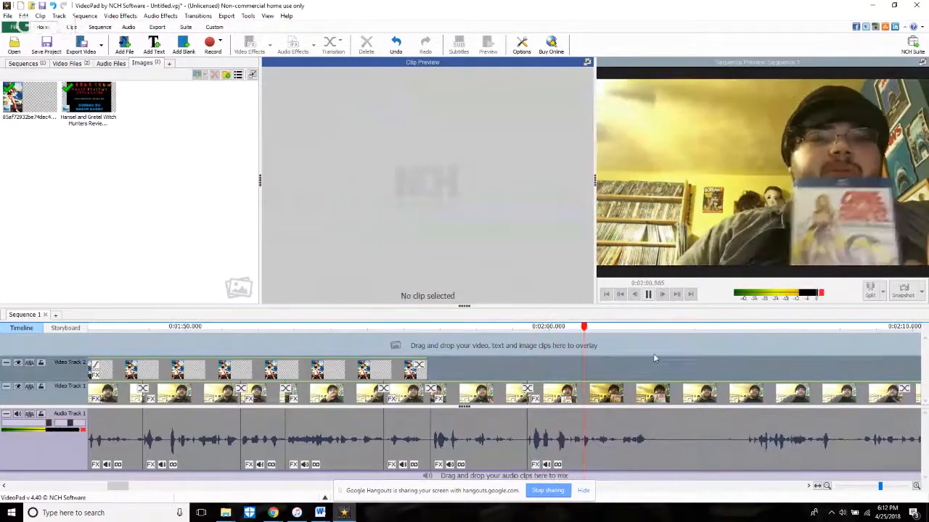
Step: Try splitting the last clip at 2:01.268 and again at 2:01.319, and undo both splits
{"action": "left_click", "coordinate": [566, 346]}
{"action": "left_click", "coordinate": [649, 294]}
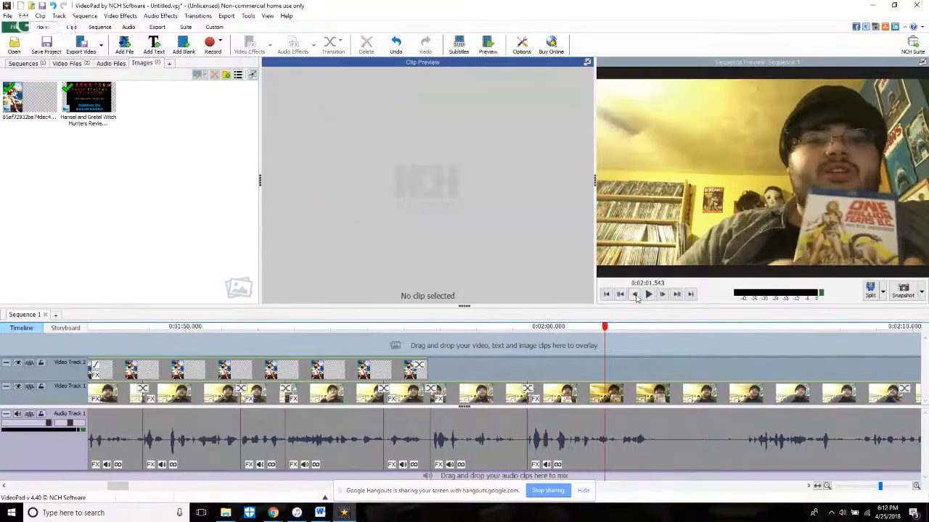
{"action": "left_click", "coordinate": [634, 294]}
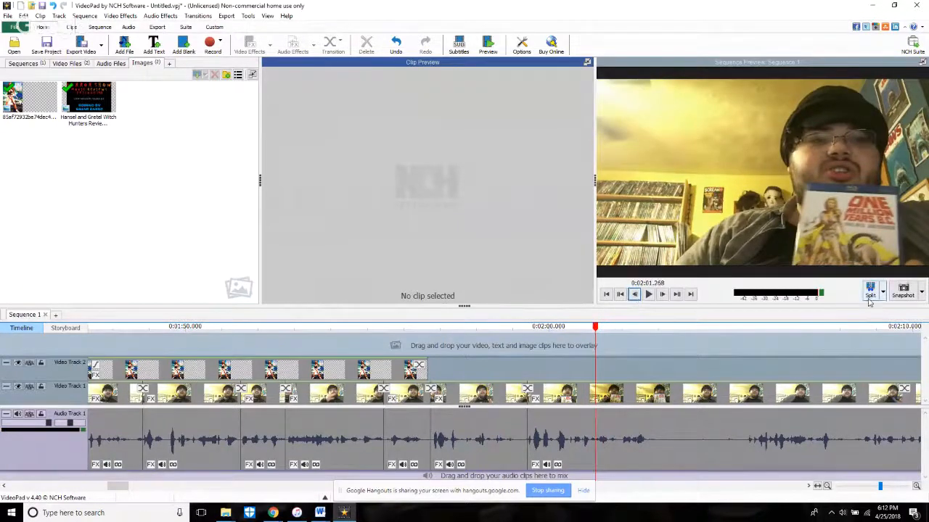
{"action": "key", "text": "space"}
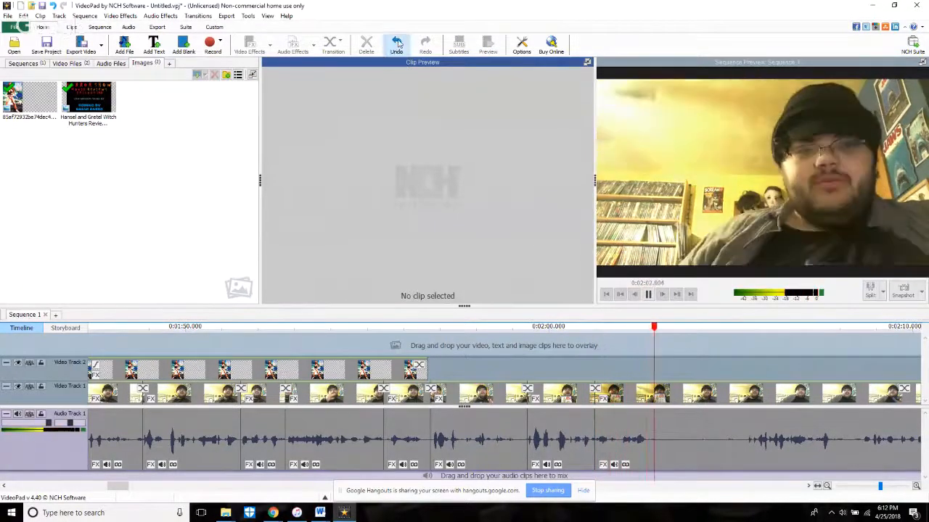
{"action": "left_click", "coordinate": [397, 44]}
{"action": "left_click", "coordinate": [533, 348]}
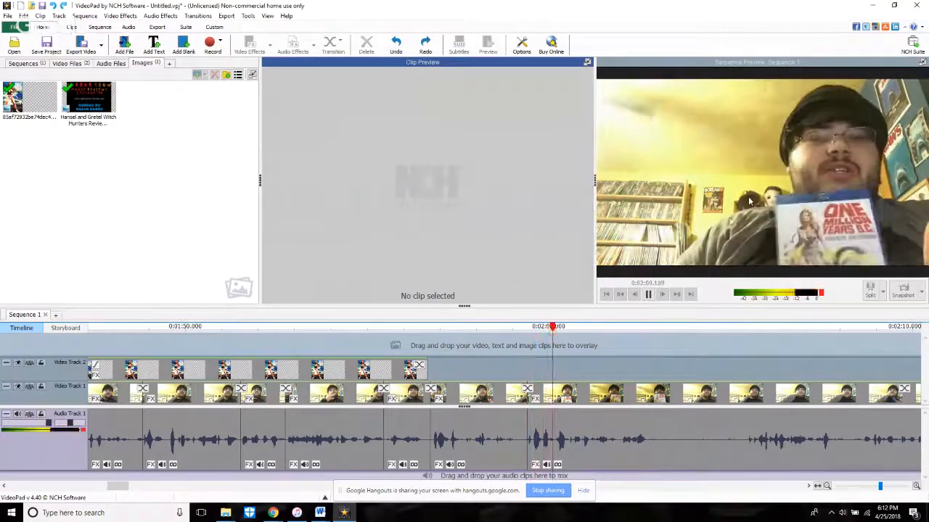
{"action": "key", "text": "space"}
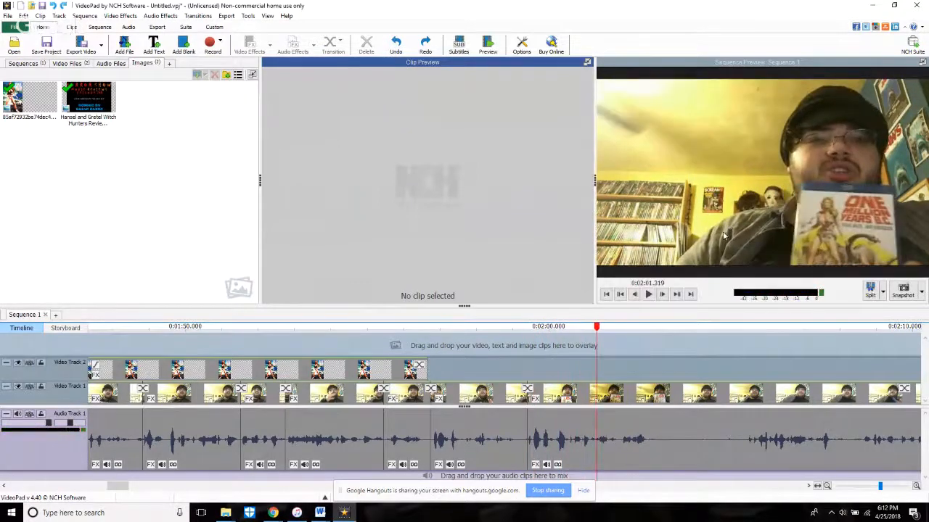
{"action": "key", "text": "space"}
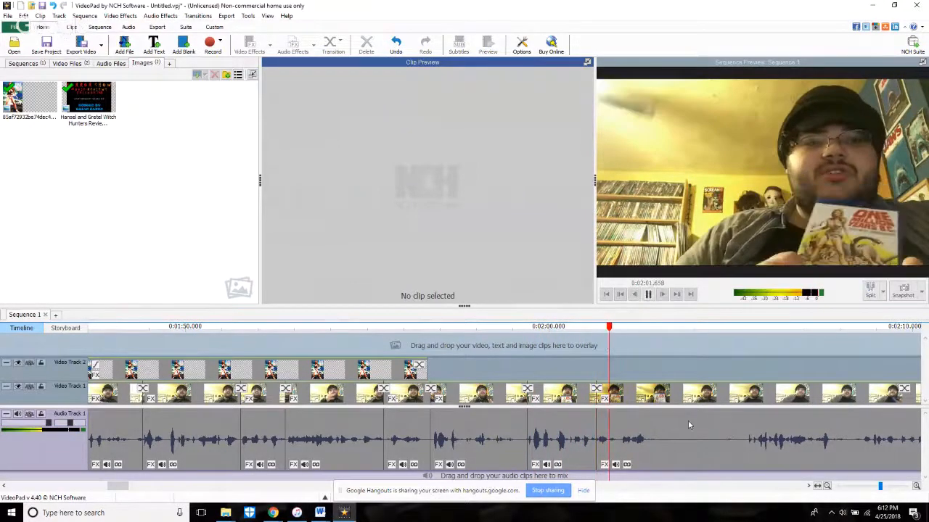
{"action": "key", "text": "space"}
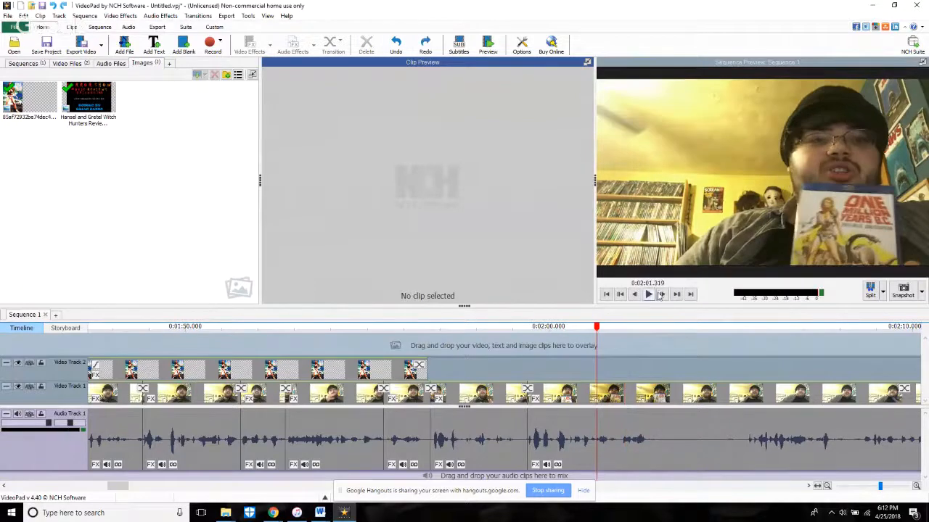
Step: Split the last clip at 2:01.369, trim the following portion's start to source time 2:14.013, and play across the cut
{"action": "left_click", "coordinate": [660, 295]}
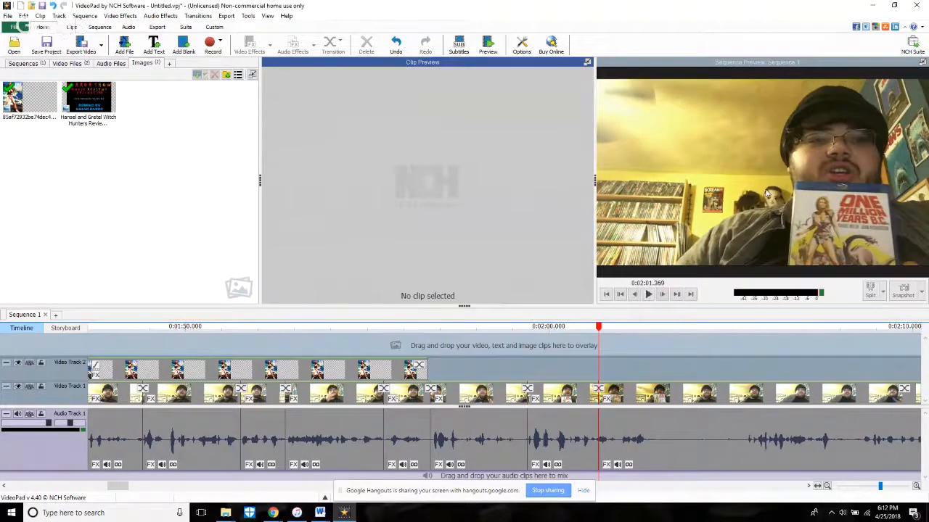
{"action": "key", "text": "space"}
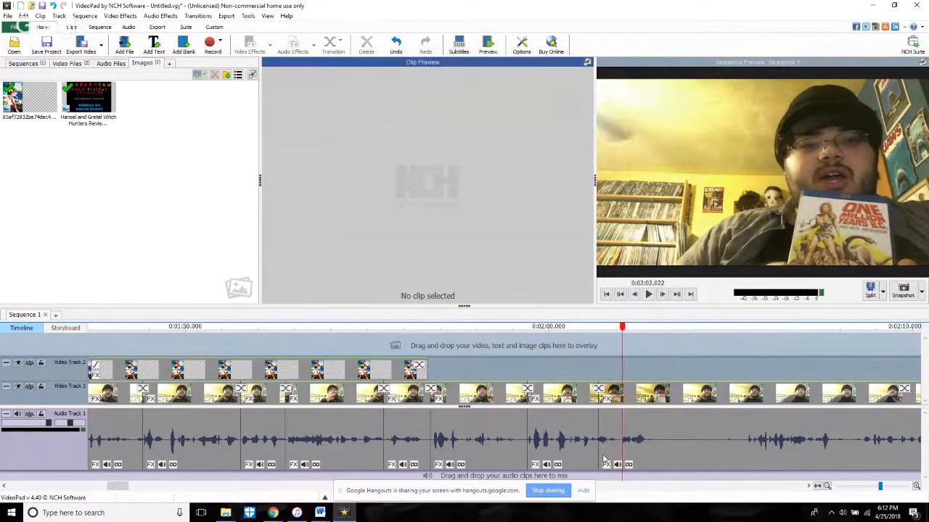
{"action": "left_click", "coordinate": [601, 454]}
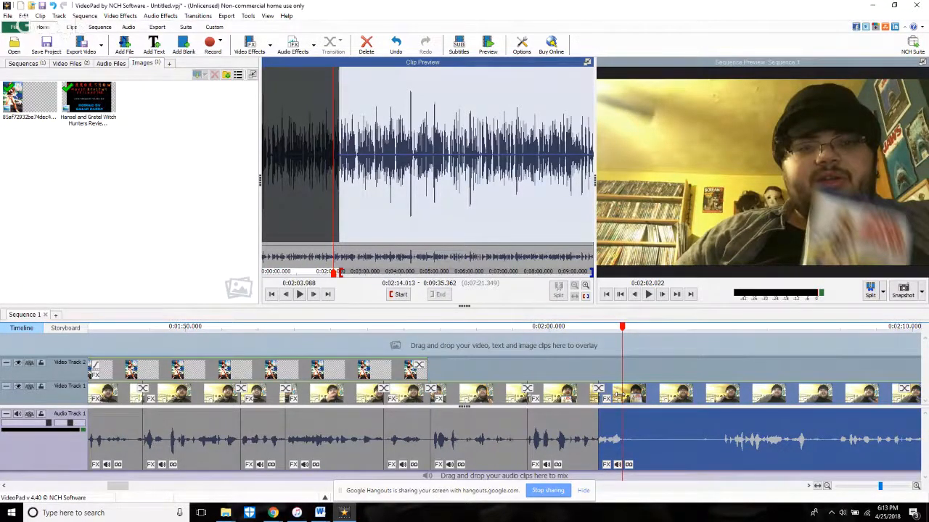
{"action": "left_click", "coordinate": [520, 335]}
{"action": "left_click", "coordinate": [648, 294]}
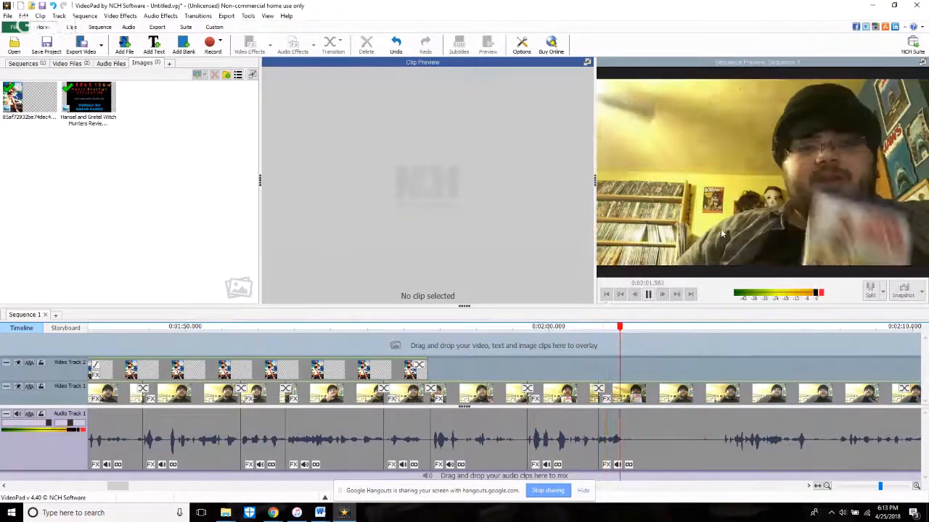
Step: Split the last clip just after 2:02, trim the silent pause from the start of the remaining portion, and play across the cut
{"action": "key", "text": "space"}
{"action": "key", "text": "space"}
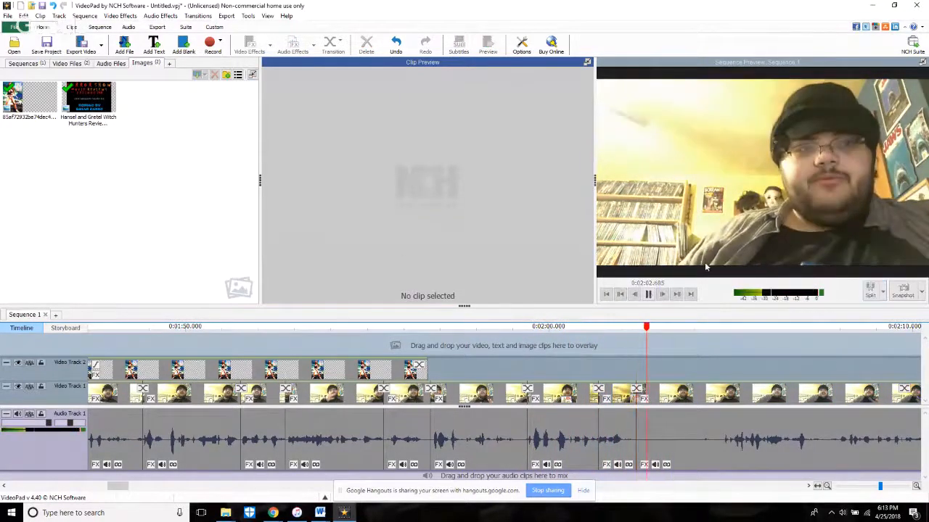
{"action": "left_click", "coordinate": [634, 464]}
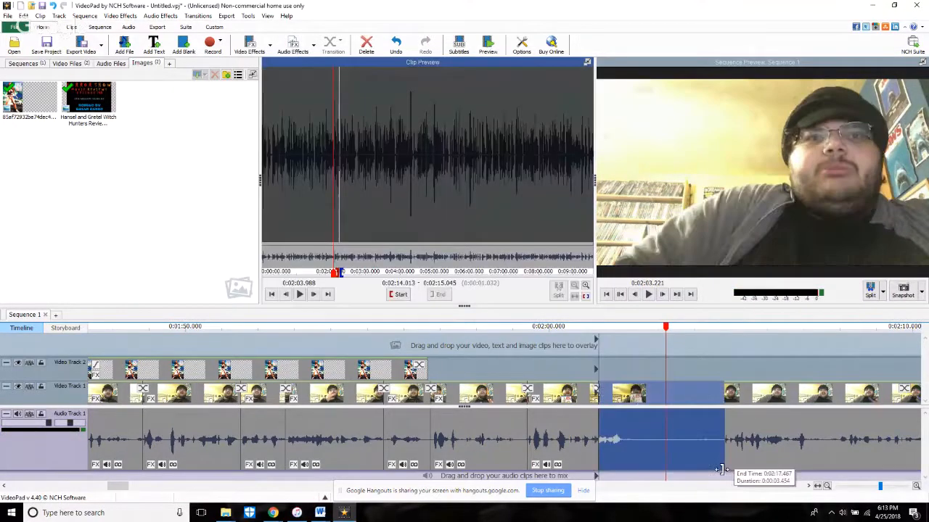
{"action": "left_click", "coordinate": [687, 403]}
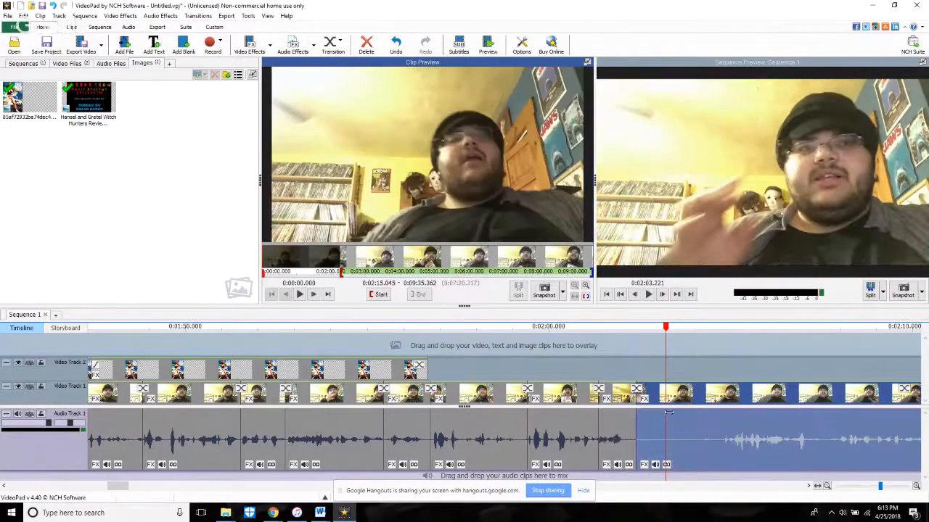
{"action": "left_click_drag", "start_coordinate": [641, 459], "coordinate": [724, 456]}
{"action": "left_click", "coordinate": [626, 351]}
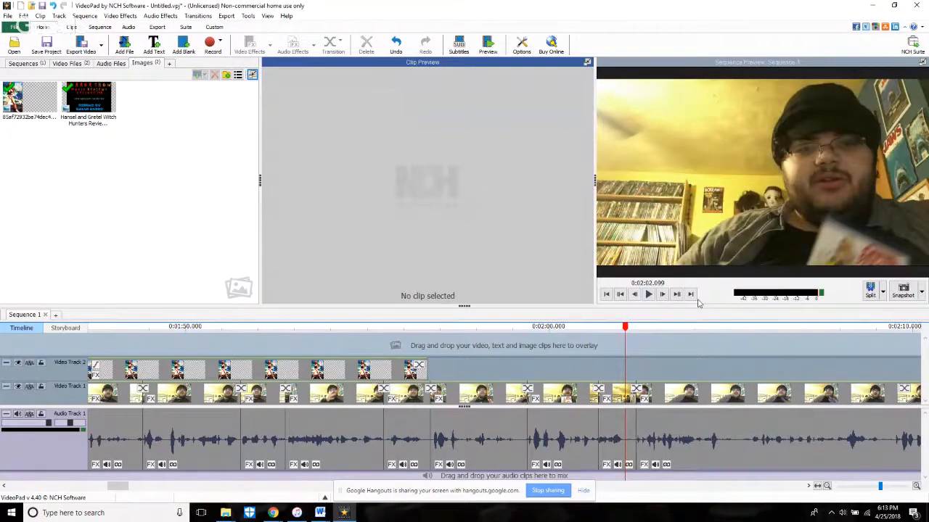
Step: Play the sequence from about 1:48 to review the end of the poster overlay and the newly trimmed clips
{"action": "left_click", "coordinate": [690, 294]}
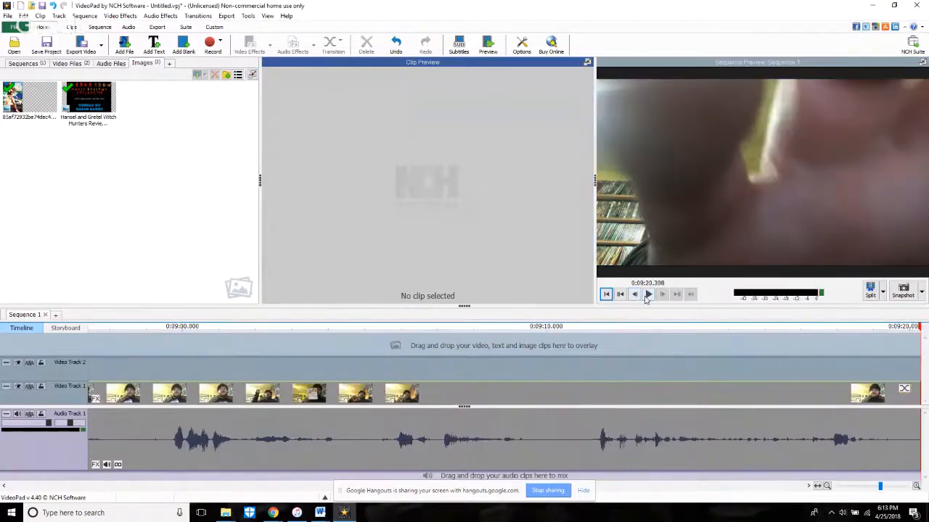
{"action": "scroll", "coordinate": [698, 435], "scroll_direction": "down", "scroll_amount": 5}
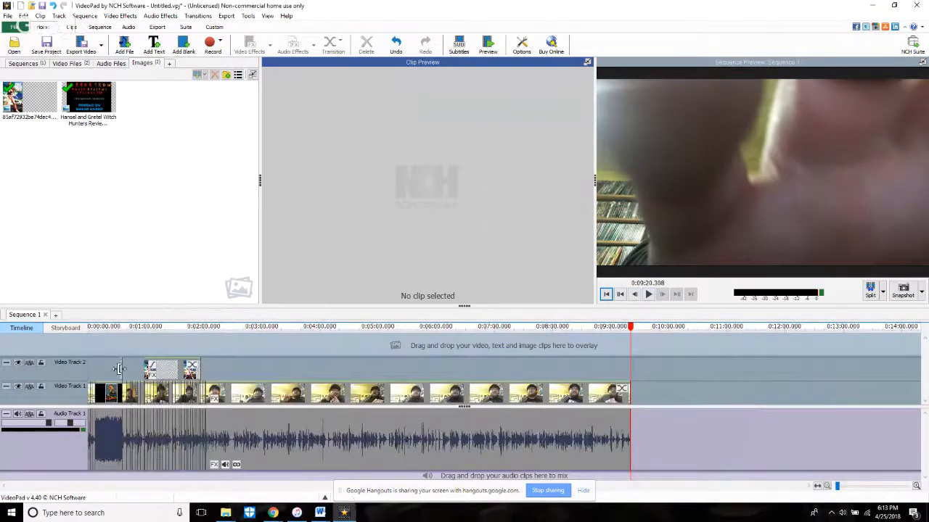
{"action": "left_click", "coordinate": [192, 342]}
{"action": "left_click", "coordinate": [648, 294]}
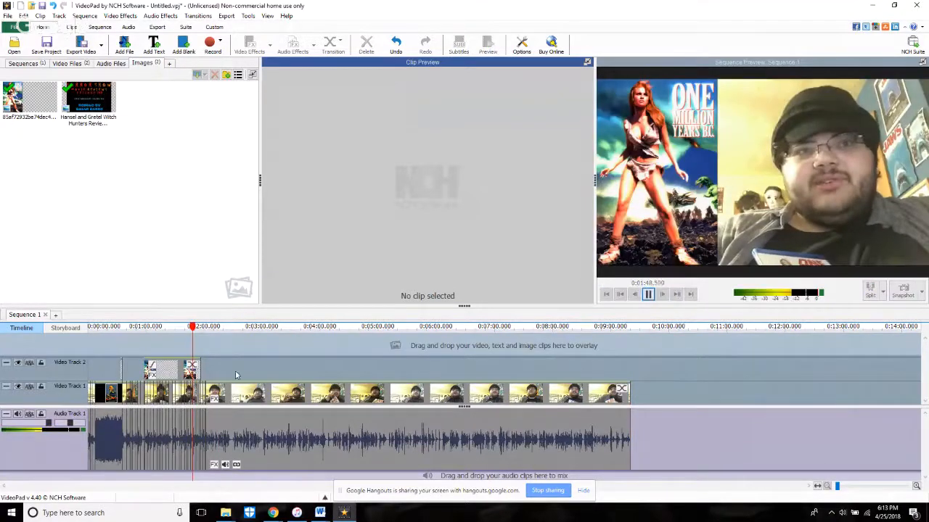
{"action": "scroll", "coordinate": [211, 379], "scroll_direction": "up", "scroll_amount": 5}
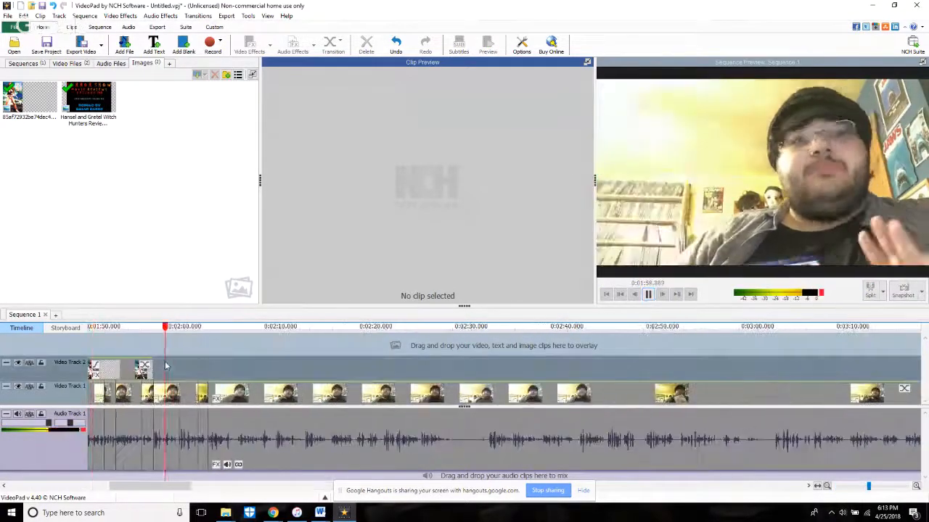
{"action": "scroll", "coordinate": [207, 448], "scroll_direction": "up", "scroll_amount": 2}
{"action": "scroll", "coordinate": [207, 448], "scroll_direction": "up", "scroll_amount": 1}
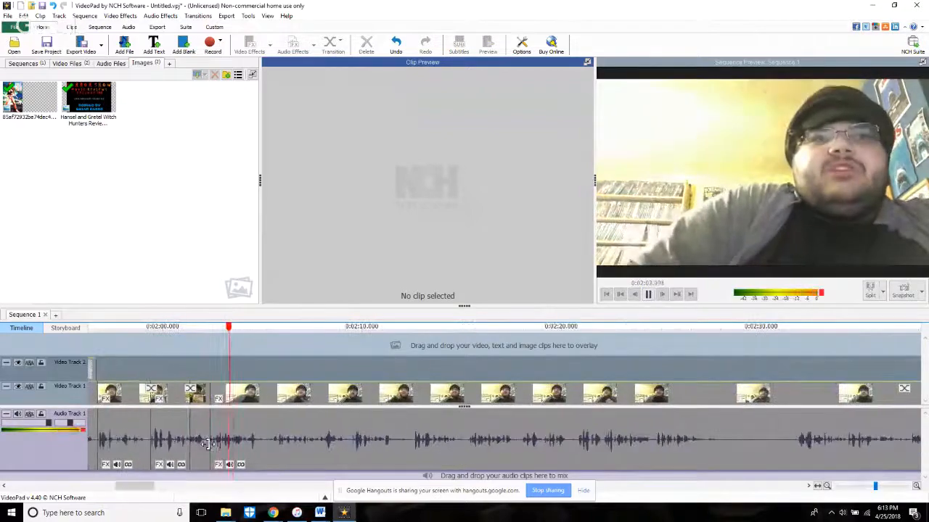
{"action": "mouse_move", "coordinate": [247, 499]}
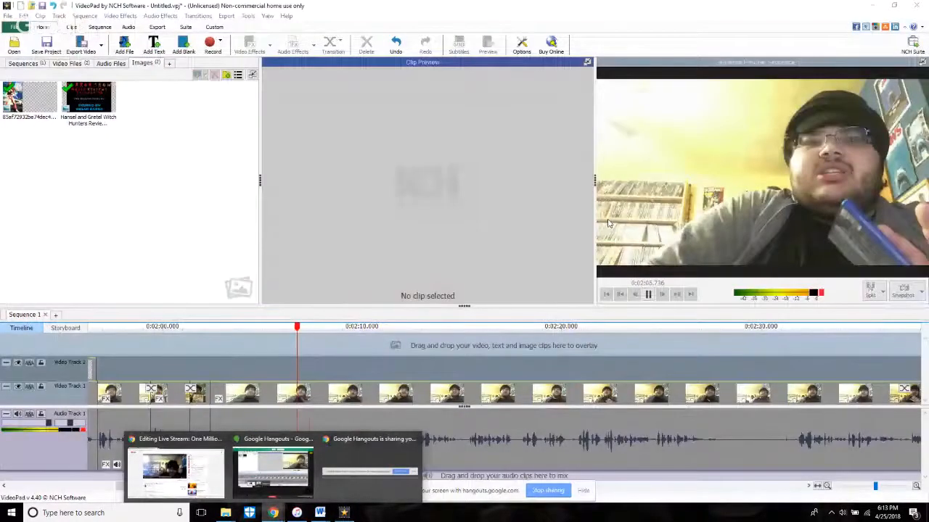
Step: Split the last clip at 2:09.086 and return the playhead to about 2:03
{"action": "key", "text": "space"}
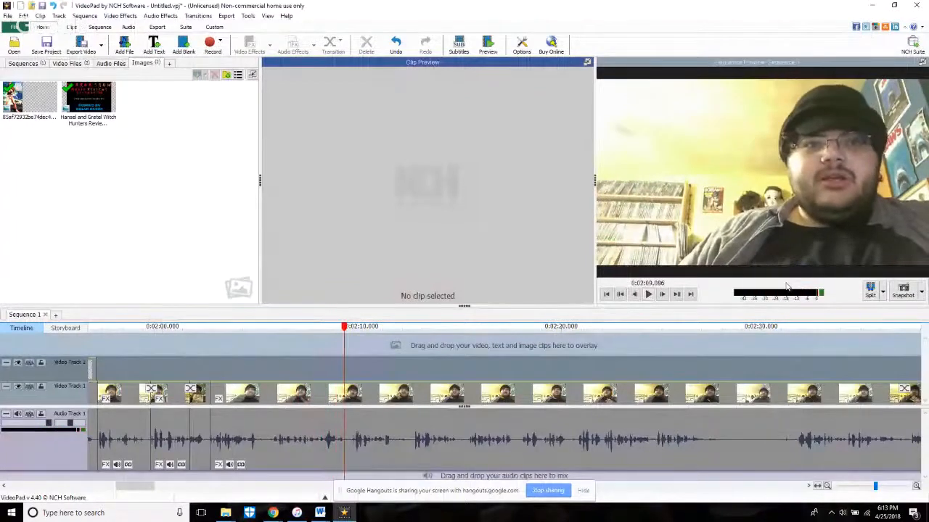
{"action": "left_click", "coordinate": [869, 292]}
{"action": "left_click", "coordinate": [242, 369]}
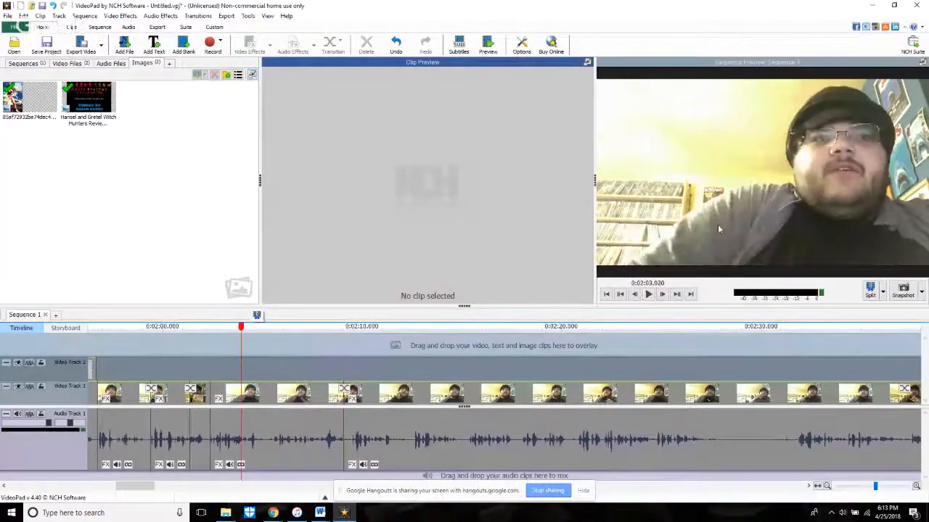
Step: Split the last clip at 2:05.339, trim the start of the following portion up to 2:05.568, and play across the cut
{"action": "key", "text": "space"}
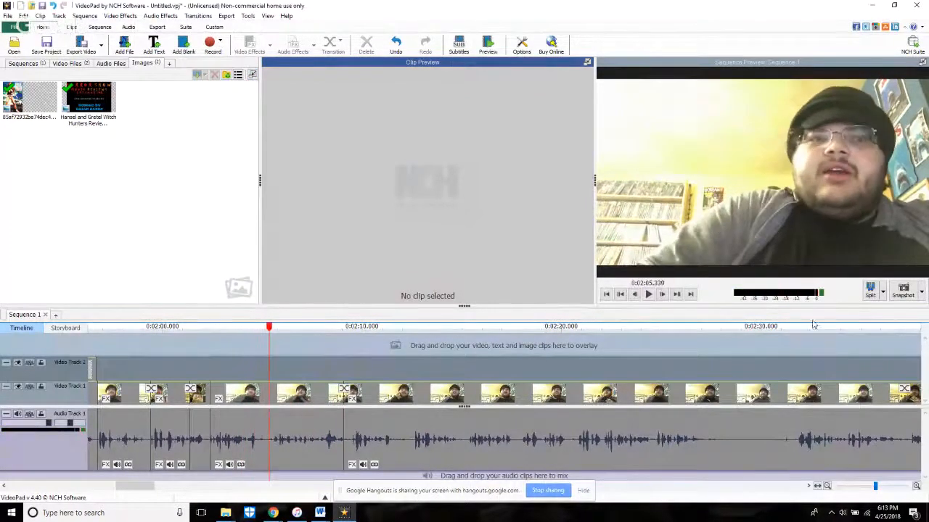
{"action": "left_click", "coordinate": [869, 292]}
{"action": "scroll", "coordinate": [369, 435], "scroll_direction": "up", "scroll_amount": 4}
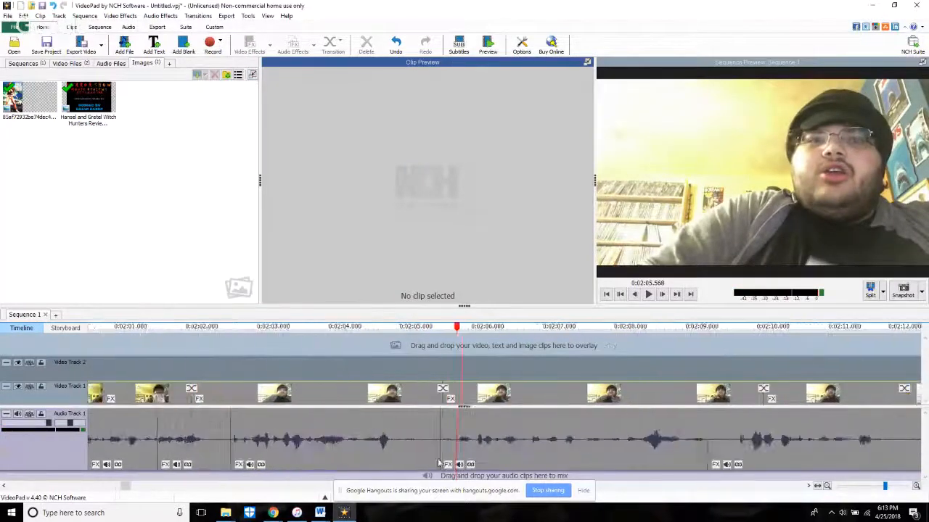
{"action": "left_click", "coordinate": [439, 461]}
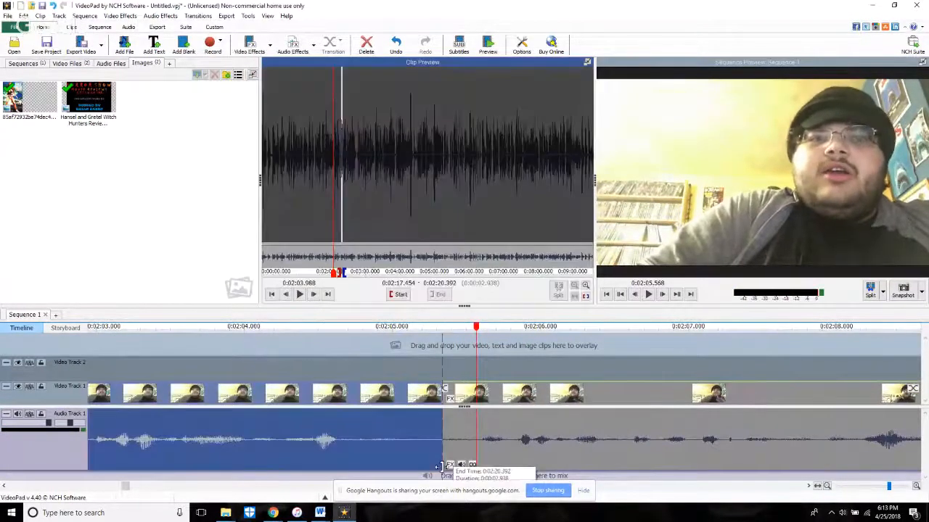
{"action": "left_click", "coordinate": [453, 463]}
{"action": "left_click_drag", "start_coordinate": [475, 462], "coordinate": [480, 462]}
{"action": "left_click", "coordinate": [420, 369]}
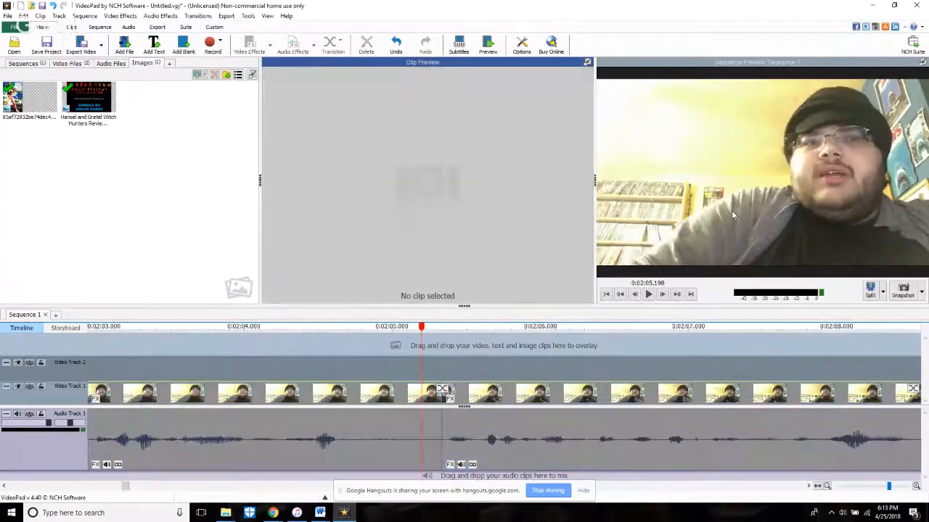
{"action": "key", "text": "space"}
{"action": "key", "text": "space"}
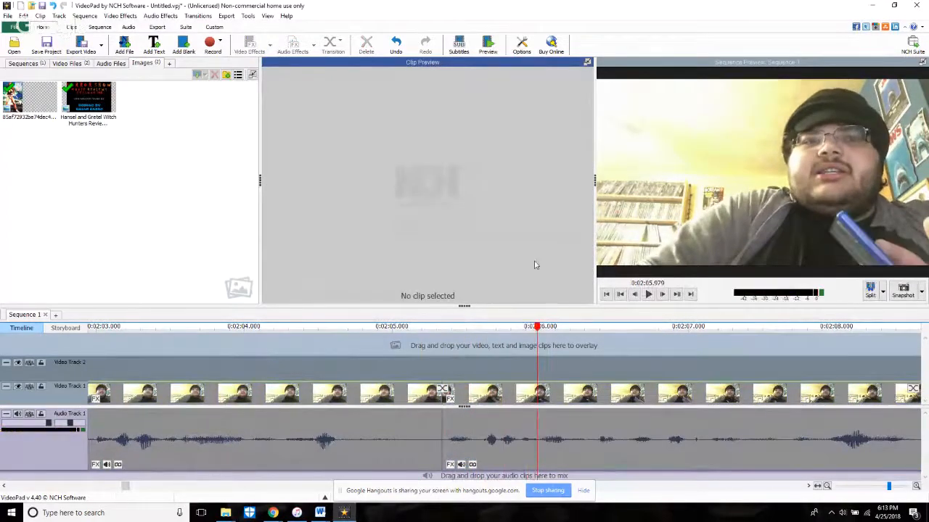
Step: Play on to about 2:09, trim the start of the last clip to about source time 2:24.56, and play across the cut
{"action": "scroll", "coordinate": [567, 369], "scroll_direction": "down", "scroll_amount": 5}
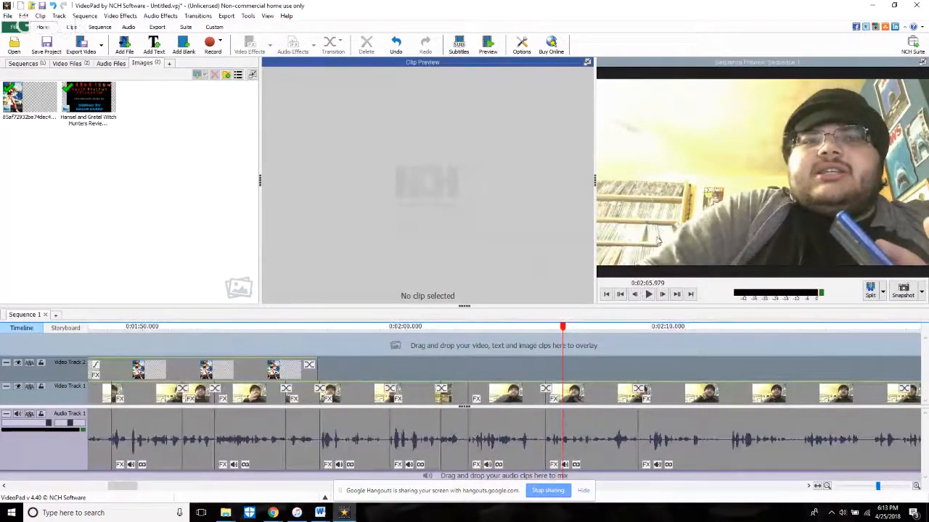
{"action": "key", "text": "space"}
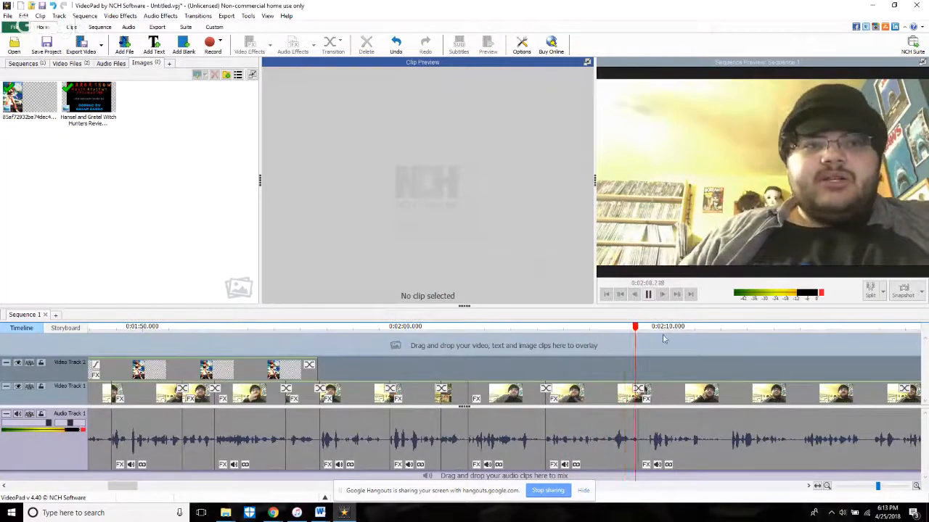
{"action": "left_click", "coordinate": [637, 455]}
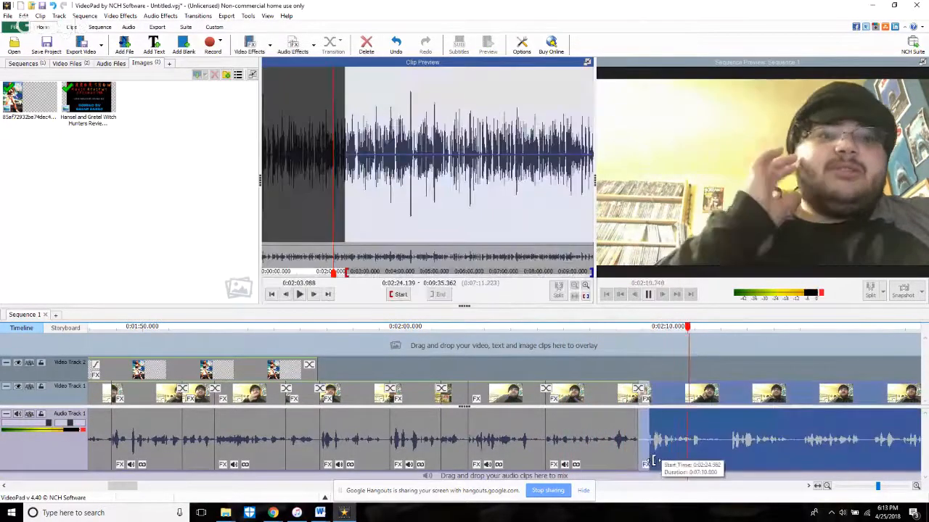
{"action": "left_click", "coordinate": [622, 366]}
{"action": "key", "text": "space"}
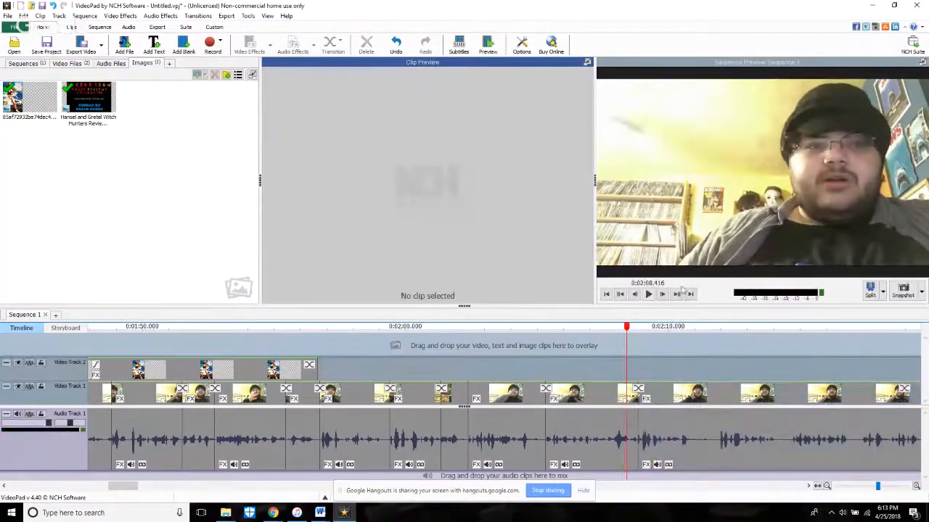
{"action": "key", "text": "space"}
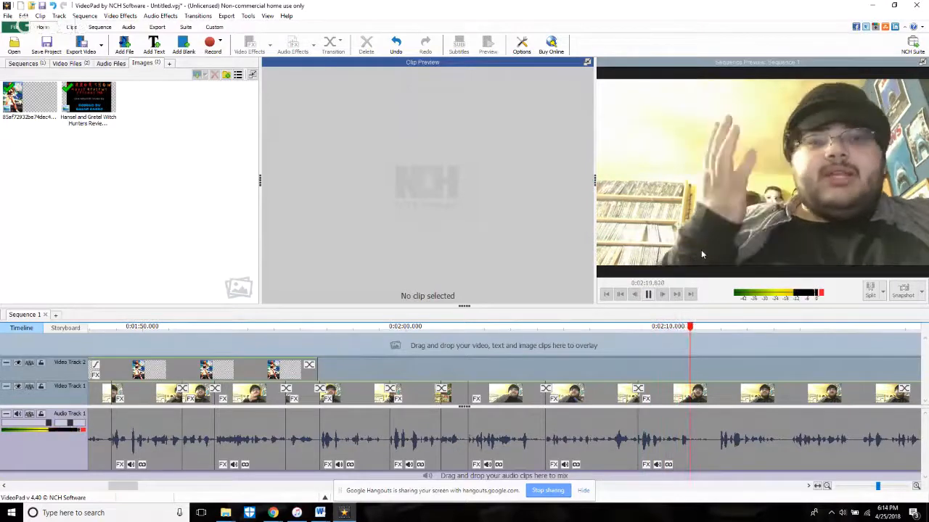
Step: Split the last clip at 2:11.588 and again at 2:14.504 while playing through the sequence
{"action": "key", "text": "space"}
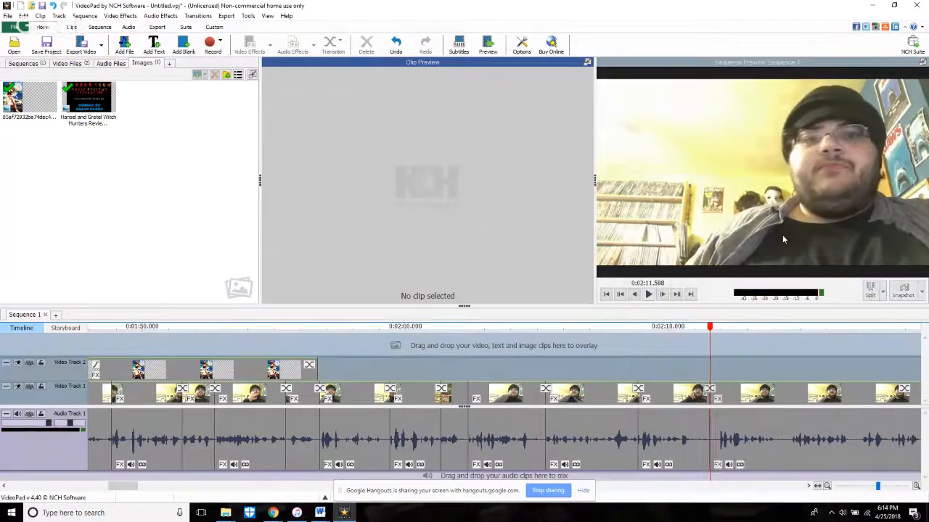
{"action": "key", "text": "space"}
{"action": "scroll", "coordinate": [700, 422], "scroll_direction": "down", "scroll_amount": 3}
{"action": "scroll", "coordinate": [796, 439], "scroll_direction": "up", "scroll_amount": 3}
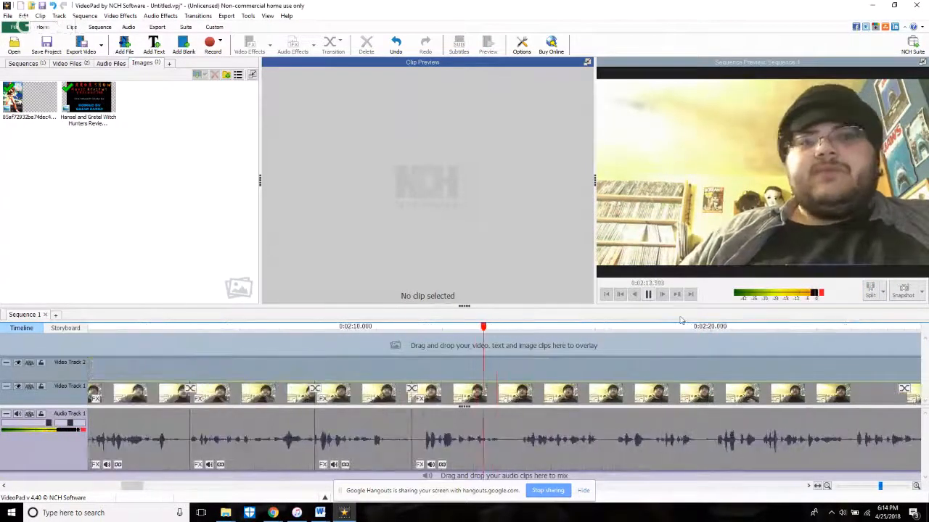
{"action": "key", "text": "space"}
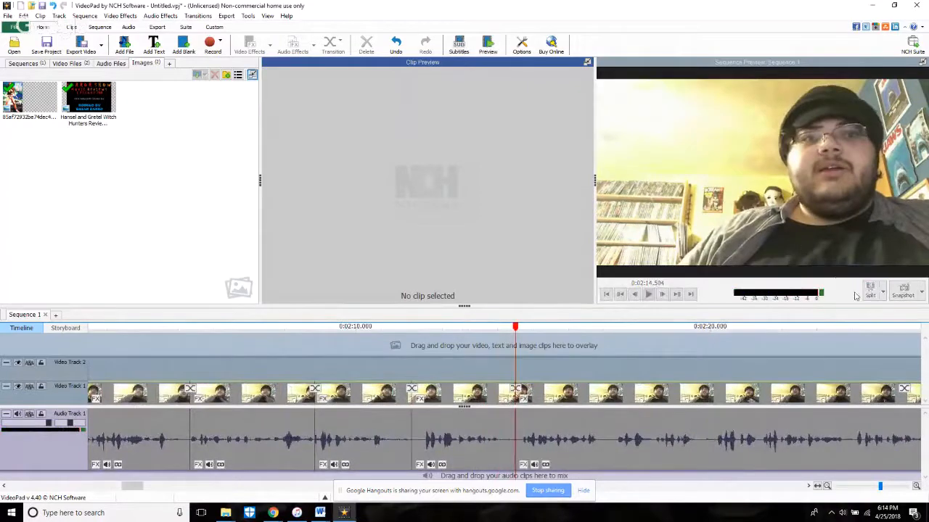
Step: Trim the start of the clip between 2:11.588 and 2:14.504 to about source time 2:27.71 and play across the cut
{"action": "left_click", "coordinate": [417, 461]}
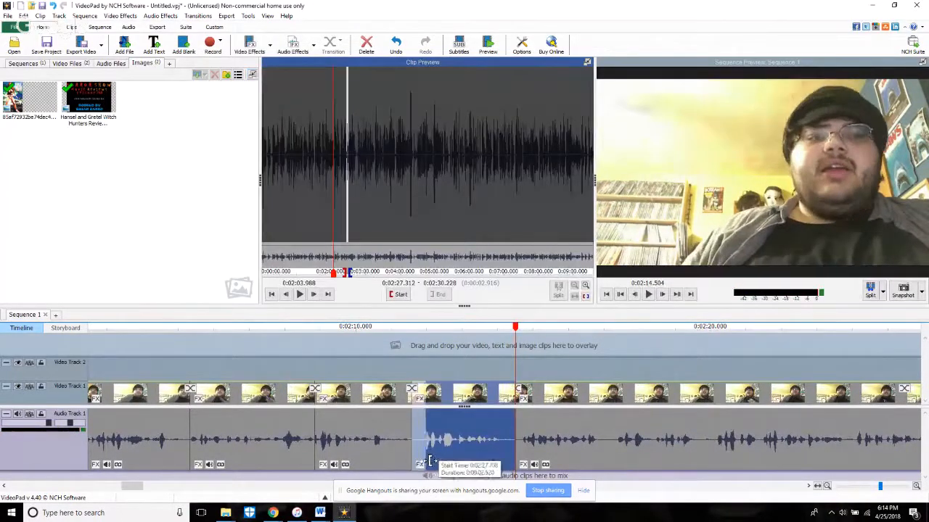
{"action": "left_click", "coordinate": [391, 358]}
{"action": "scroll", "coordinate": [722, 398], "scroll_direction": "down", "scroll_amount": 4}
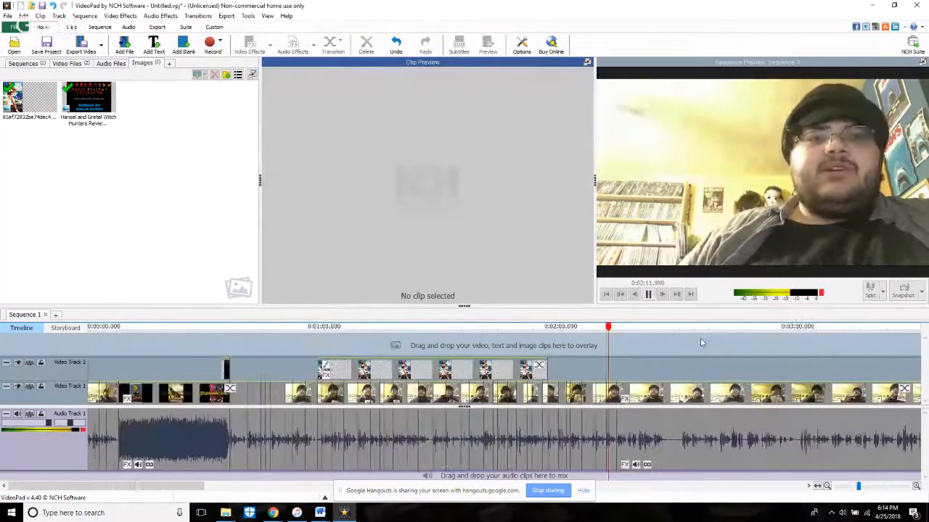
Step: Play the uncut footage around 4:00, then replay the trimmed clips from about 2:10
{"action": "left_click", "coordinate": [680, 357]}
{"action": "scroll", "coordinate": [667, 378], "scroll_direction": "up", "scroll_amount": 3}
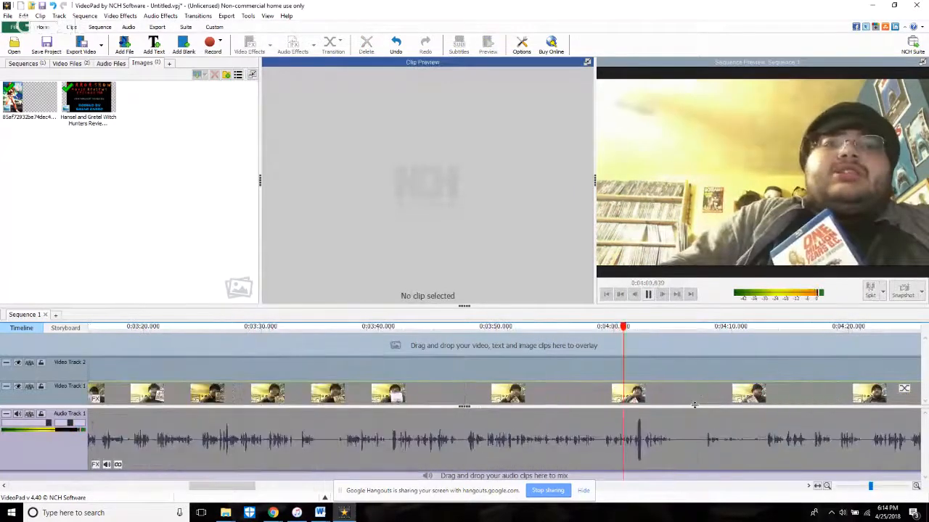
{"action": "scroll", "coordinate": [177, 366], "scroll_direction": "down", "scroll_amount": 3}
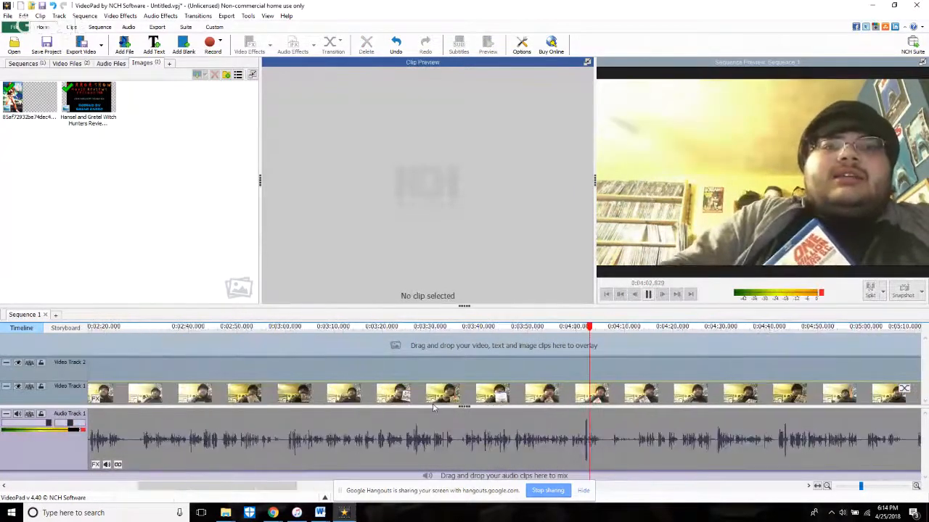
{"action": "left_click", "coordinate": [207, 357]}
{"action": "scroll", "coordinate": [199, 356], "scroll_direction": "up", "scroll_amount": 4}
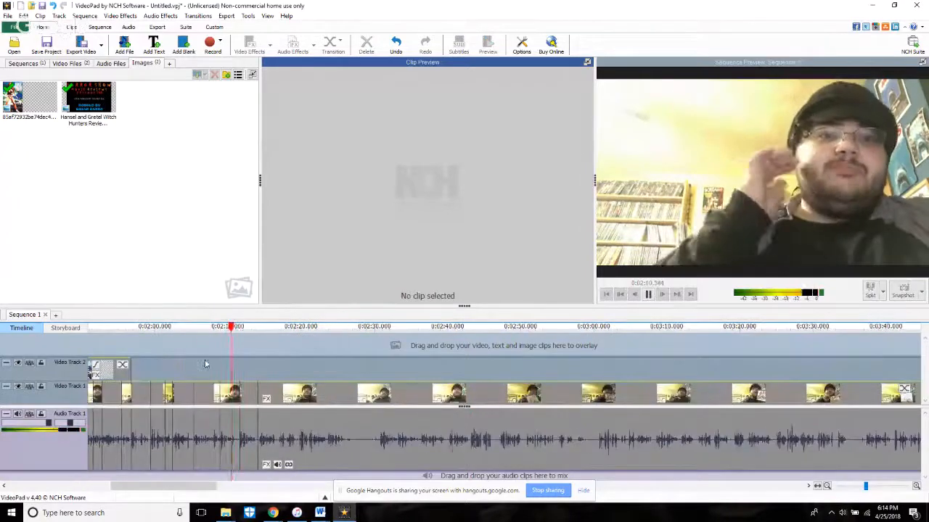
{"action": "left_click", "coordinate": [500, 385]}
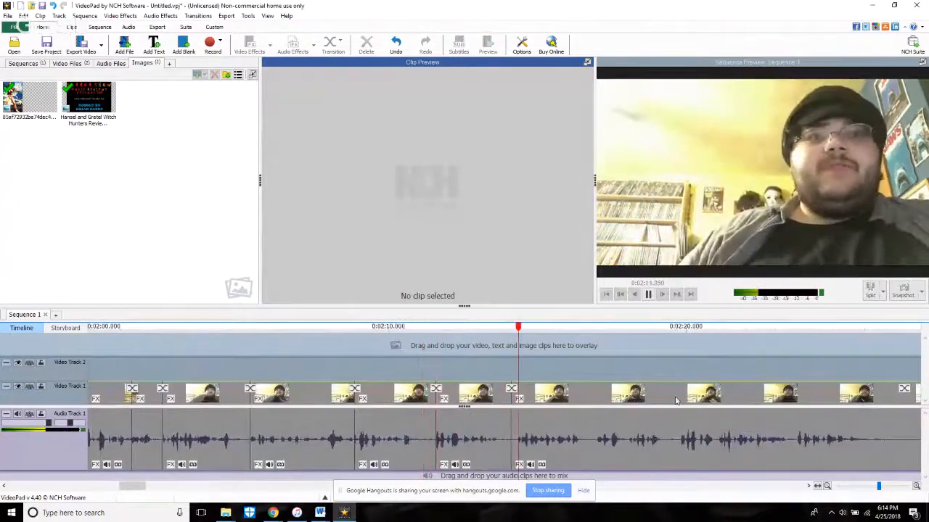
Step: Trim the start of the last clip forward to source time 2:37.114, playing across the cut between adjustments
{"action": "left_click", "coordinate": [517, 464]}
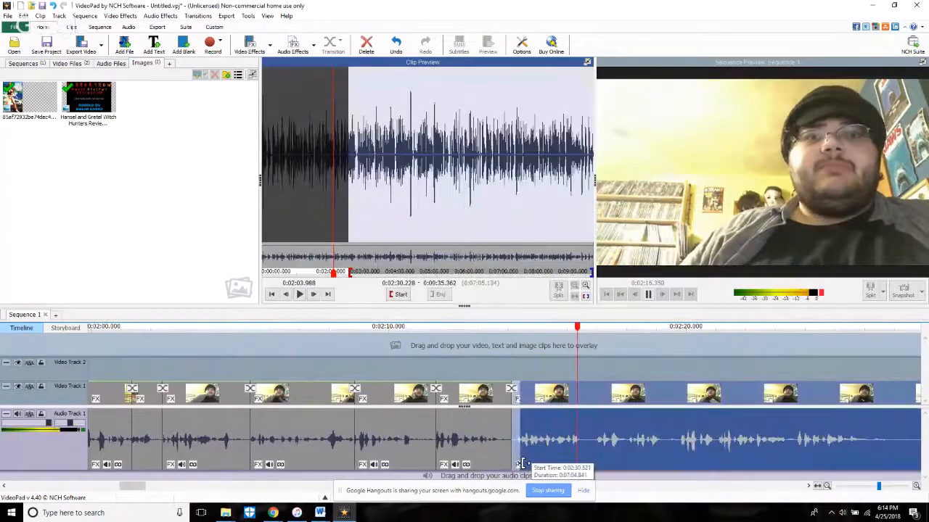
{"action": "left_click_drag", "start_coordinate": [551, 465], "coordinate": [684, 459]}
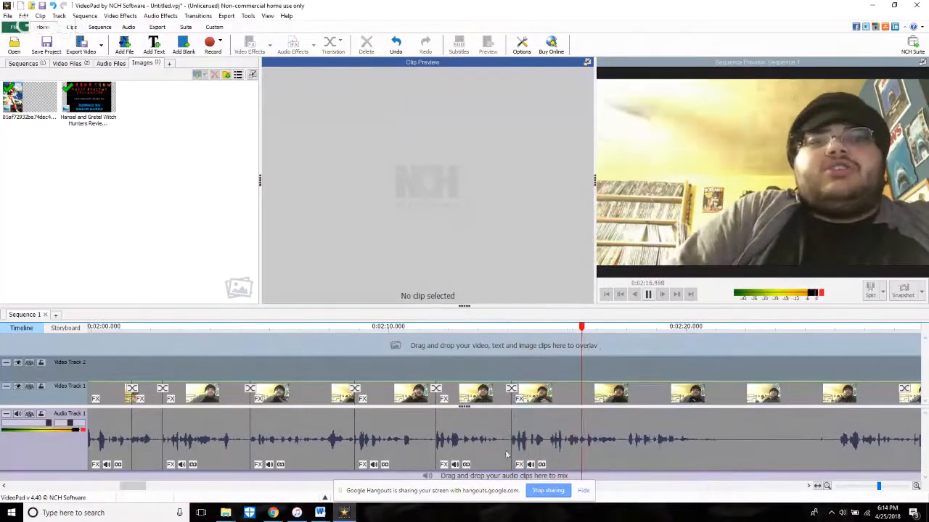
{"action": "left_click_drag", "start_coordinate": [513, 455], "coordinate": [550, 463]}
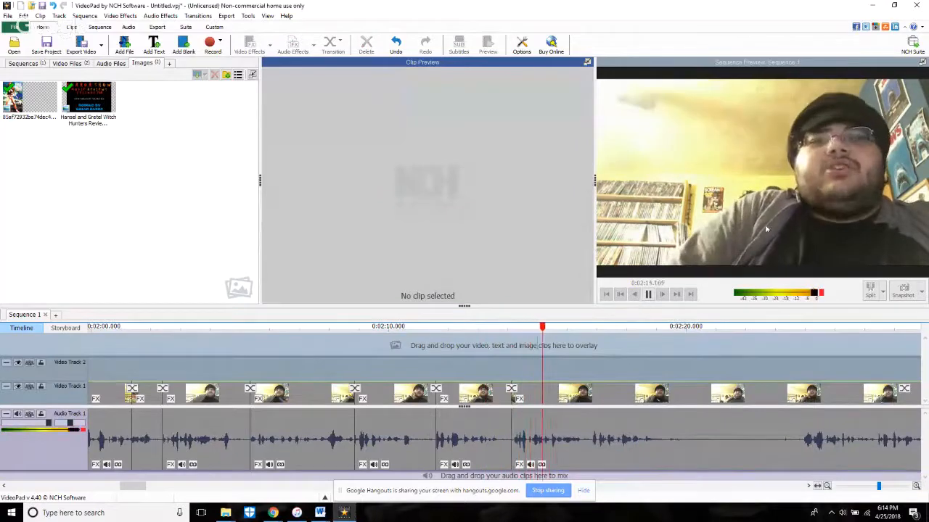
Step: Split the last clip at 2:16.545, trim the following portion's start to source time 2:39.805, and play across the cut
{"action": "key", "text": "space"}
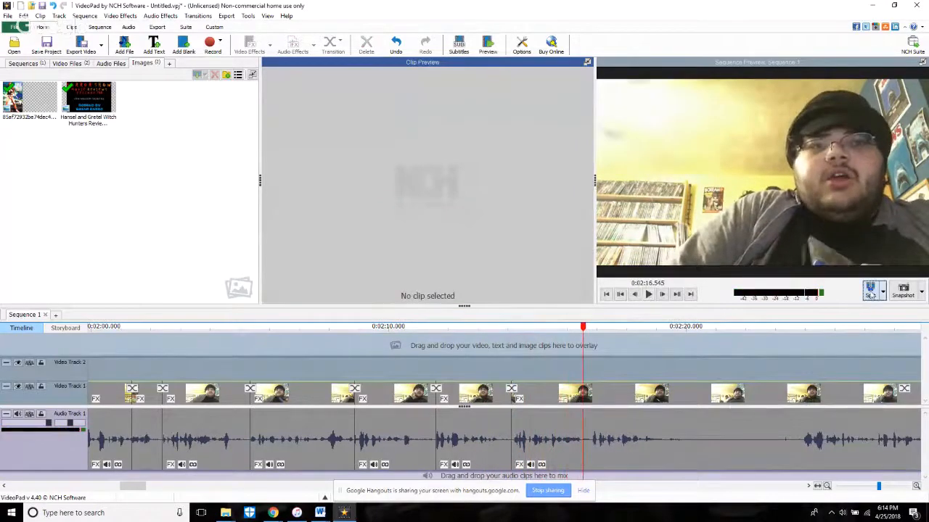
{"action": "left_click", "coordinate": [583, 437]}
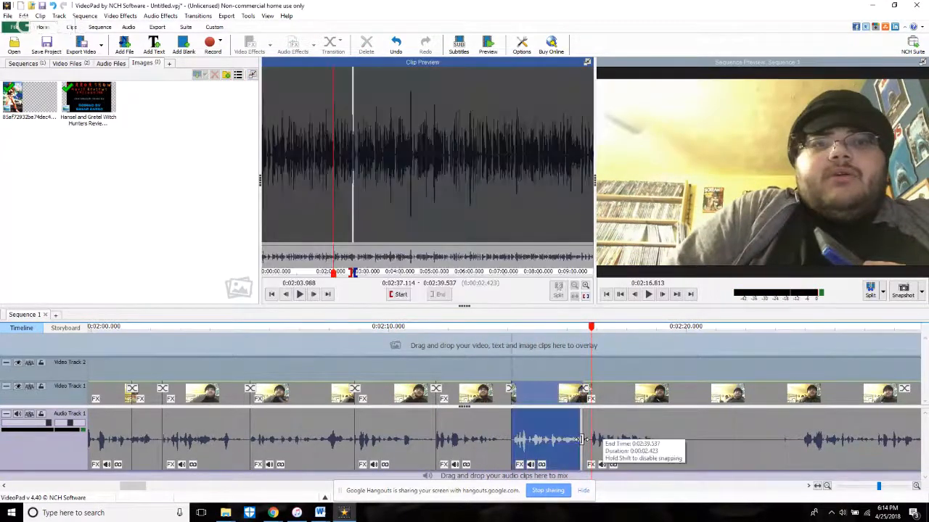
{"action": "left_click_drag", "start_coordinate": [585, 438], "coordinate": [593, 438]}
{"action": "key", "text": "space"}
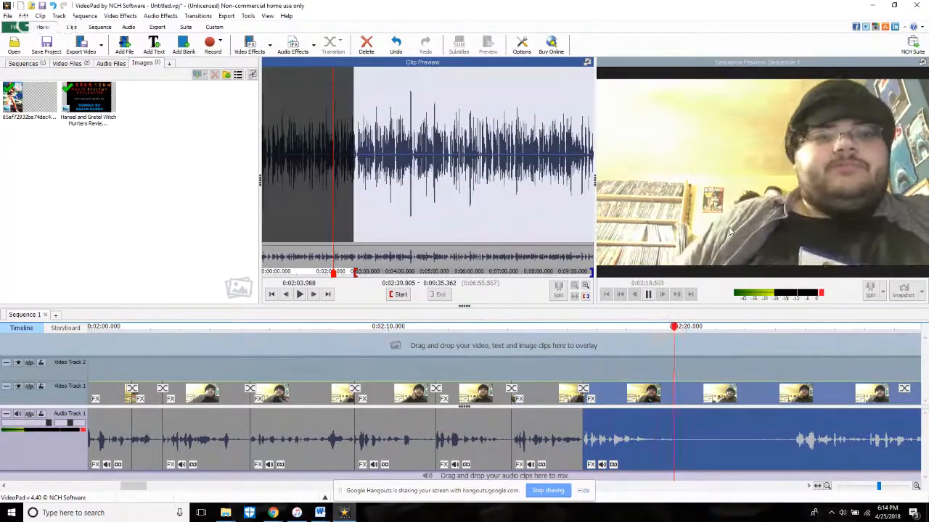
Step: Take a snapshot of the frame at 2:19.836, split the last clip there, and play on to about 2:23.7
{"action": "key", "text": "space"}
{"action": "left_click", "coordinate": [898, 290]}
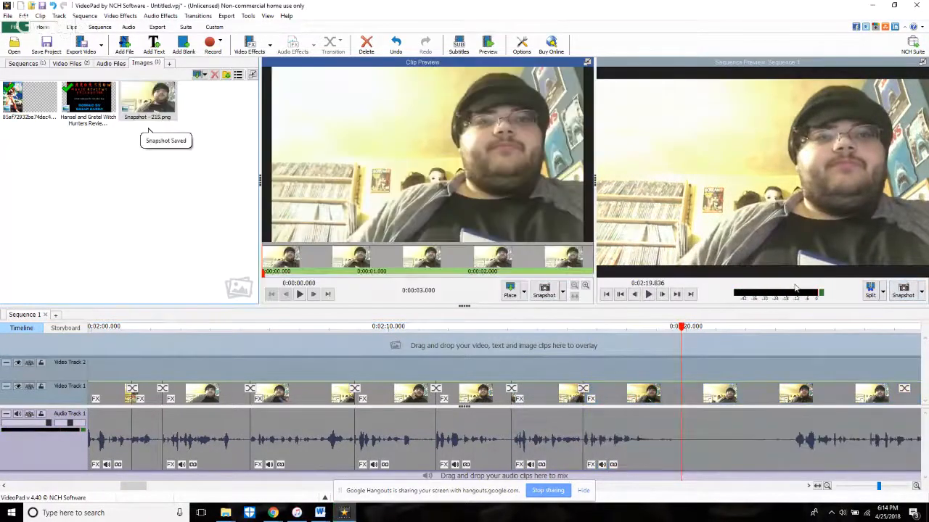
{"action": "key", "text": "space"}
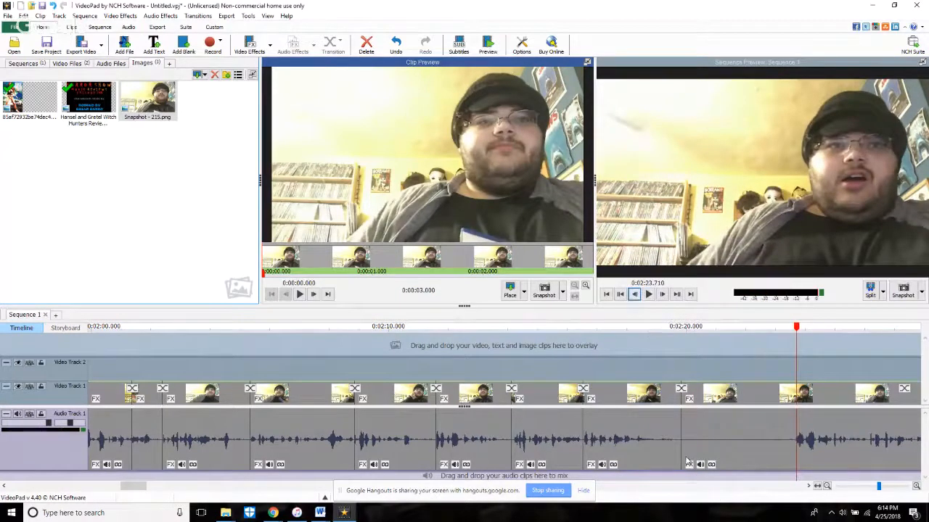
Step: Trim the silent pause from the start of the last clip up to 2:23.710 and play across the cut
{"action": "left_click_drag", "start_coordinate": [684, 458], "coordinate": [797, 454]}
{"action": "left_click", "coordinate": [659, 356]}
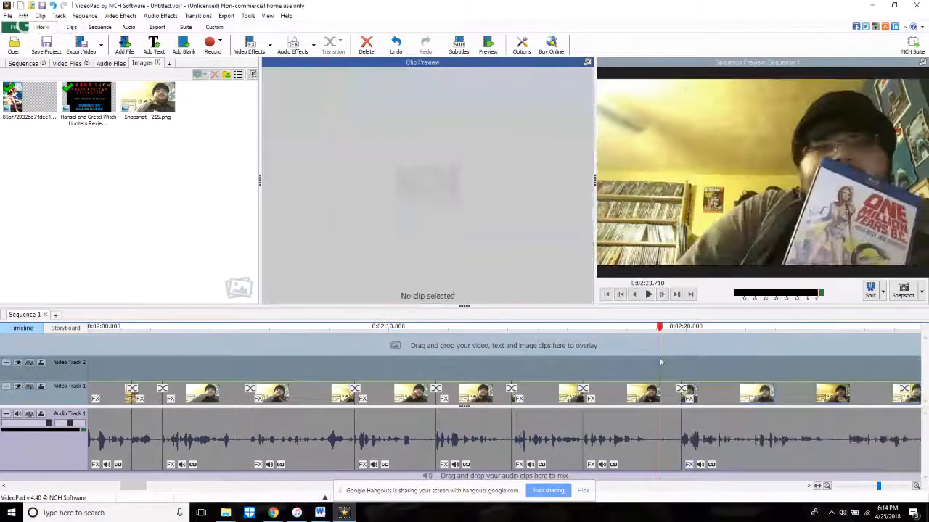
{"action": "key", "text": "space"}
Step: Check the live stream's chat on YouTube in Chrome and return to VideoPad
{"action": "mouse_move", "coordinate": [273, 513]}
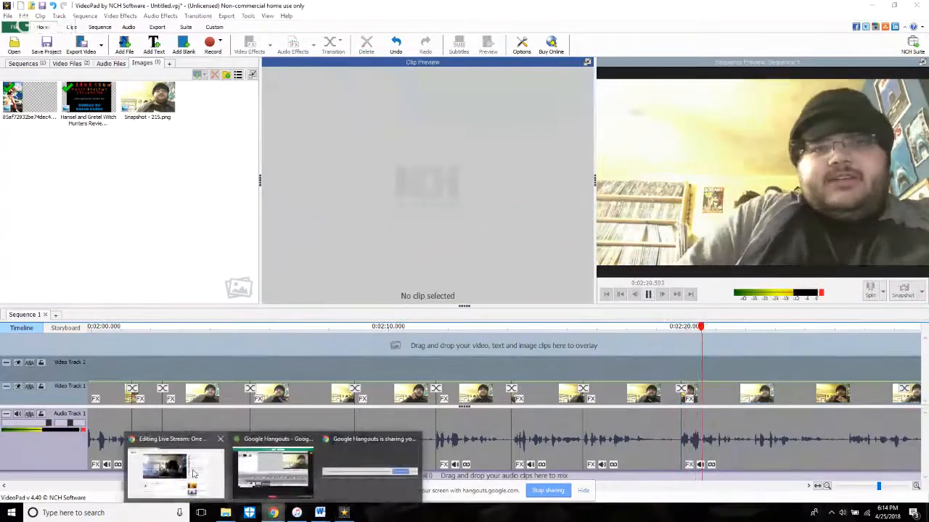
{"action": "left_click", "coordinate": [218, 471]}
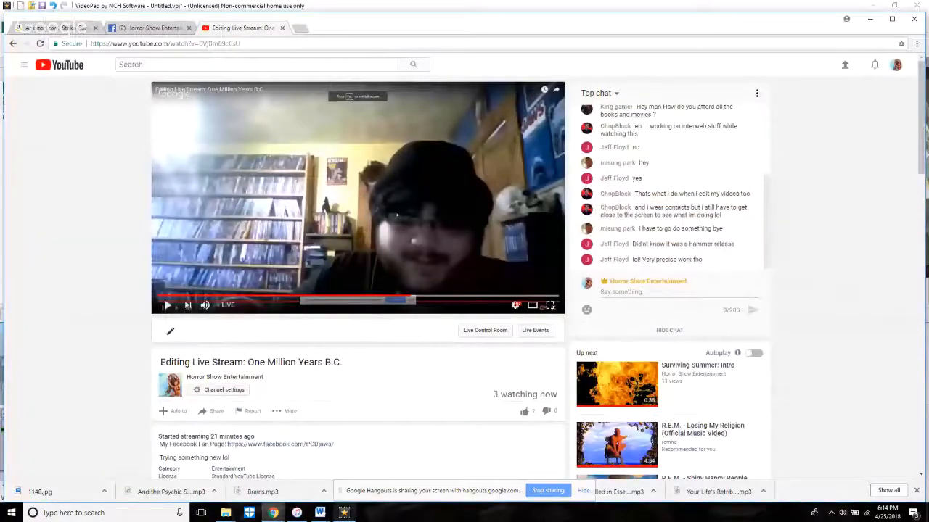
{"action": "left_click", "coordinate": [343, 513]}
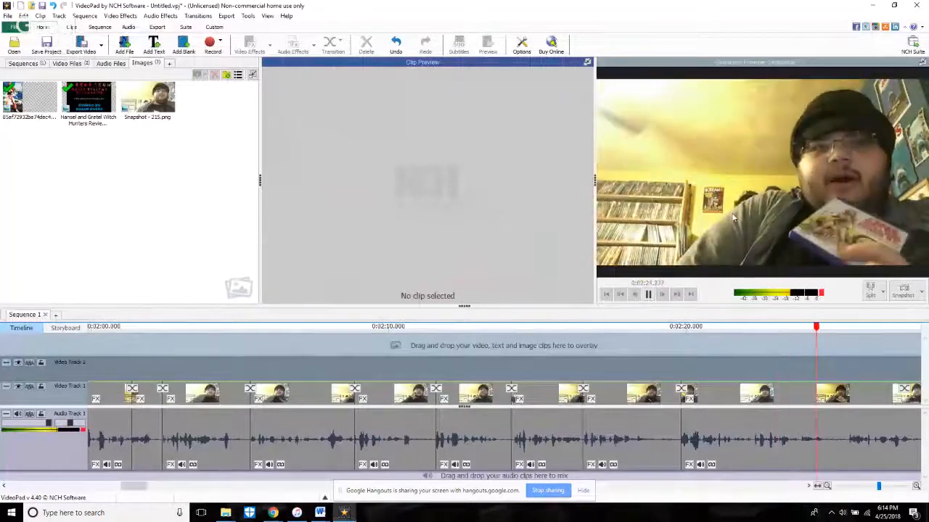
Step: Split all tracks at 2:25.101, replay from about 2:20, and split again at 2:22.049
{"action": "left_click", "coordinate": [869, 293]}
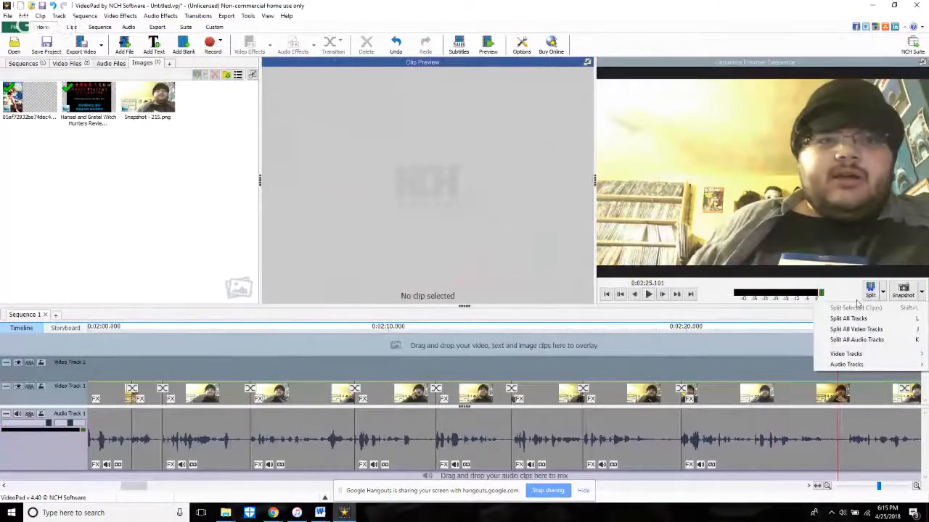
{"action": "left_click", "coordinate": [848, 319]}
{"action": "left_click", "coordinate": [704, 327]}
{"action": "key", "text": "space"}
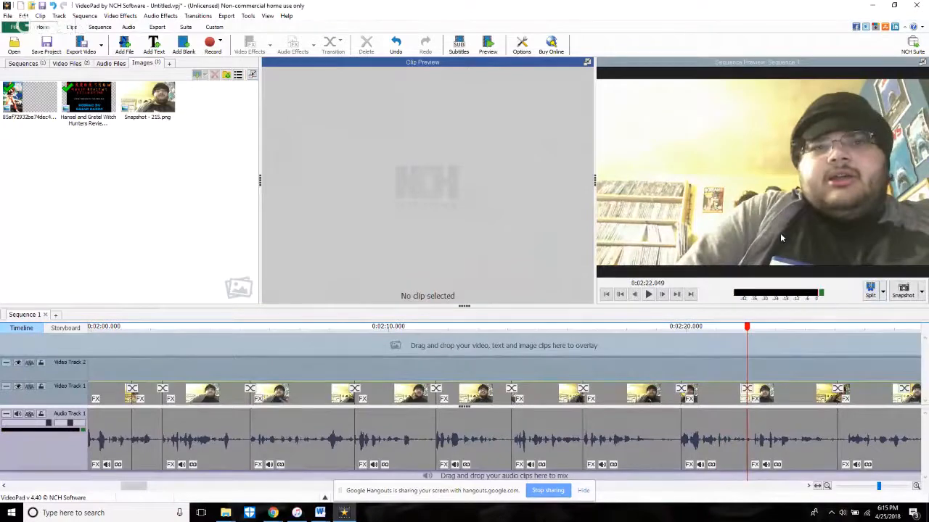
Step: Trim the start of the clip between the two newest splits to source time 2:49.413 and play on
{"action": "left_click", "coordinate": [755, 429]}
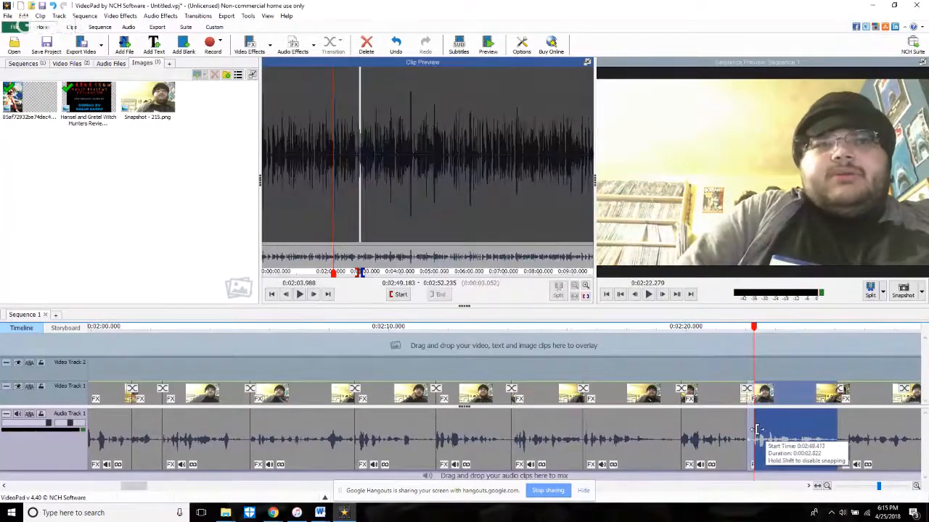
{"action": "scroll", "coordinate": [735, 356], "scroll_direction": "down", "scroll_amount": 5}
{"action": "key", "text": "space"}
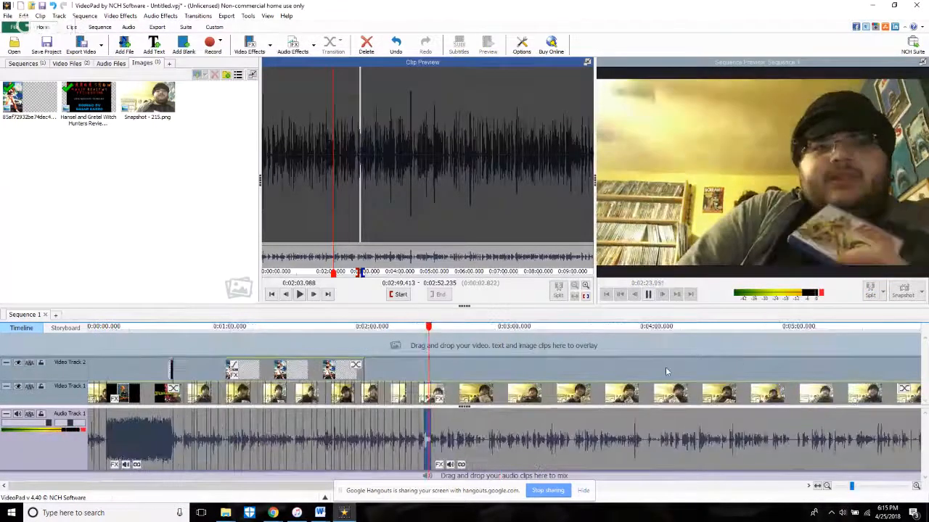
Step: Replay the sequence from about 2:24 and split all tracks at 2:28.002
{"action": "scroll", "coordinate": [494, 439], "scroll_direction": "up", "scroll_amount": 5}
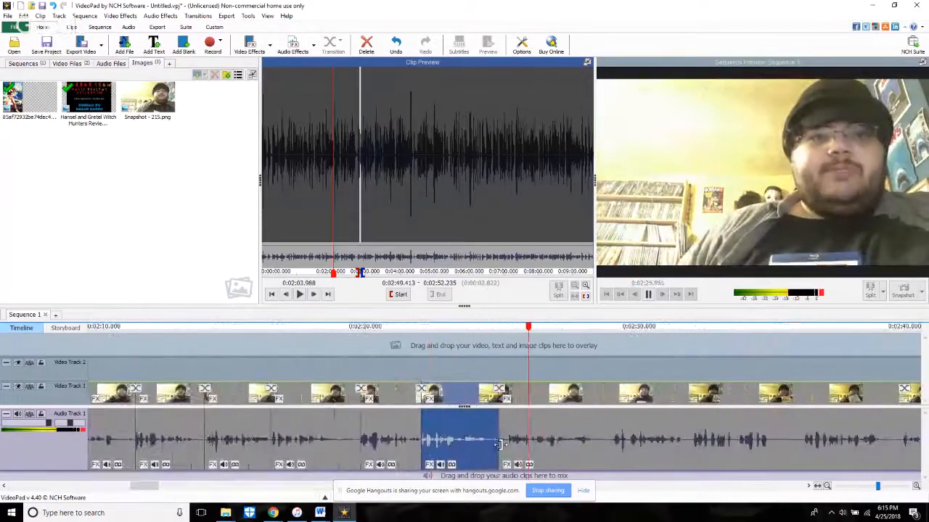
{"action": "scroll", "coordinate": [499, 444], "scroll_direction": "up", "scroll_amount": 3}
{"action": "left_click", "coordinate": [451, 355]}
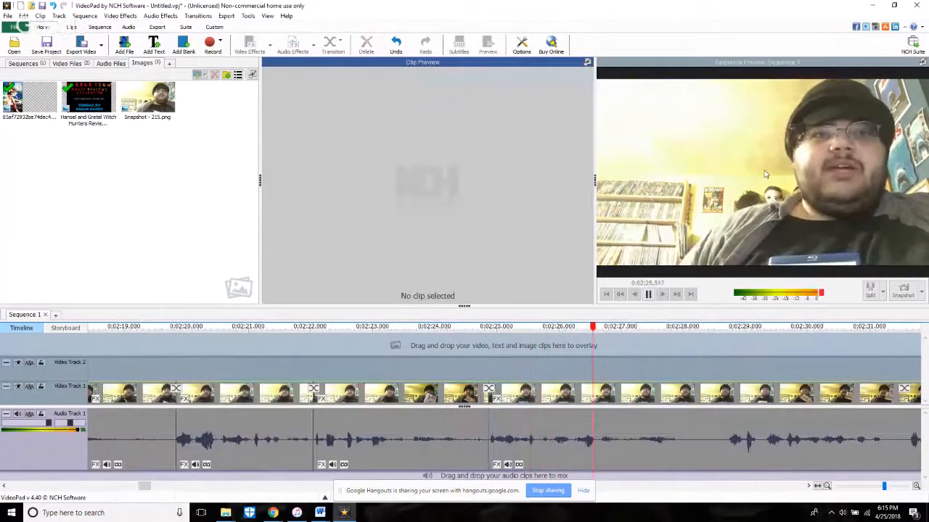
{"action": "key", "text": "space"}
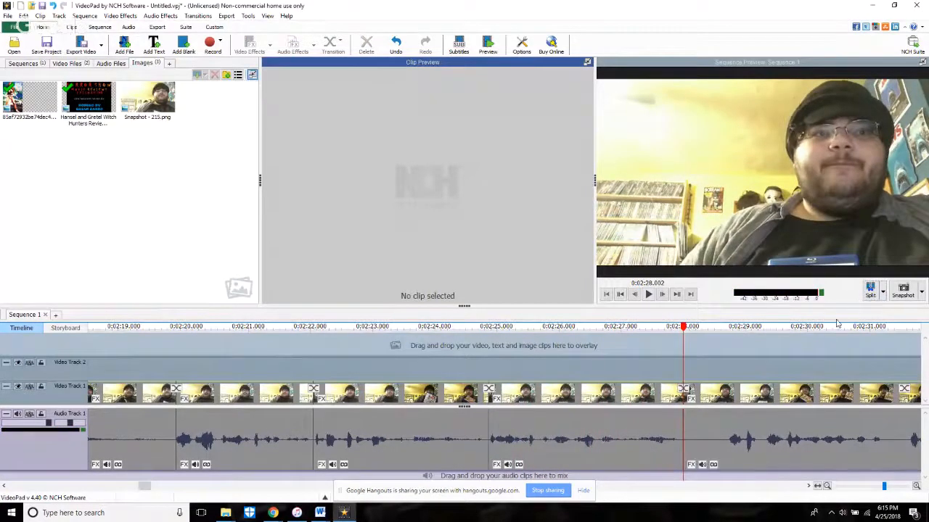
Step: Trim the start of the last clip, after the 2:28.002 split, to about source time 2:57
{"action": "left_click", "coordinate": [600, 353]}
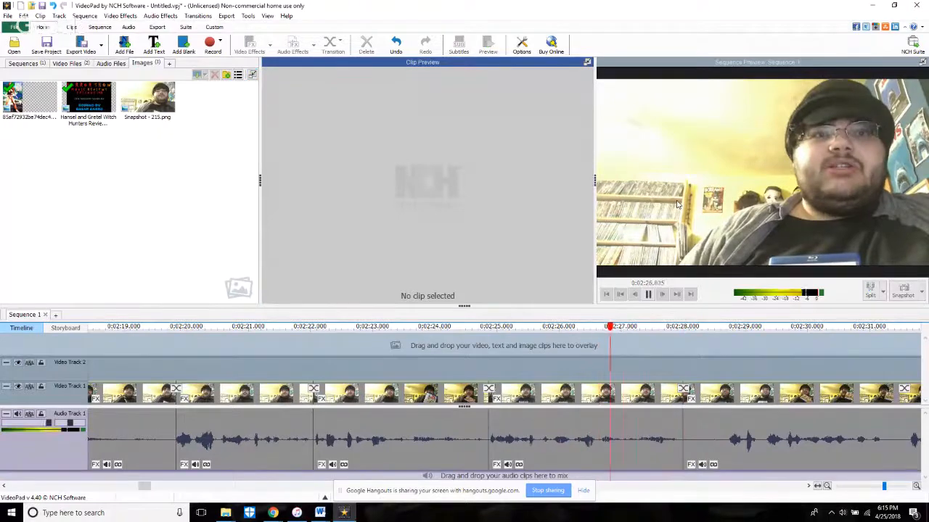
{"action": "scroll", "coordinate": [722, 351], "scroll_direction": "down", "scroll_amount": 3}
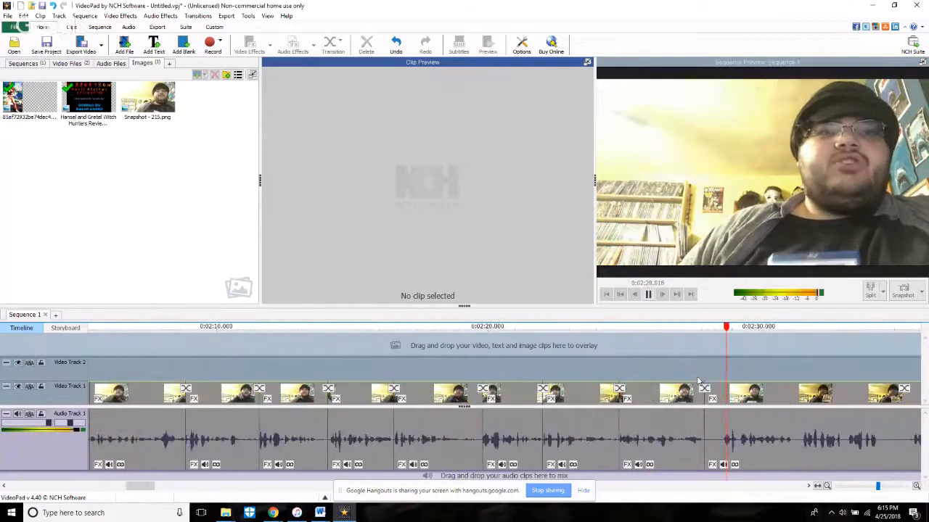
{"action": "left_click", "coordinate": [710, 448]}
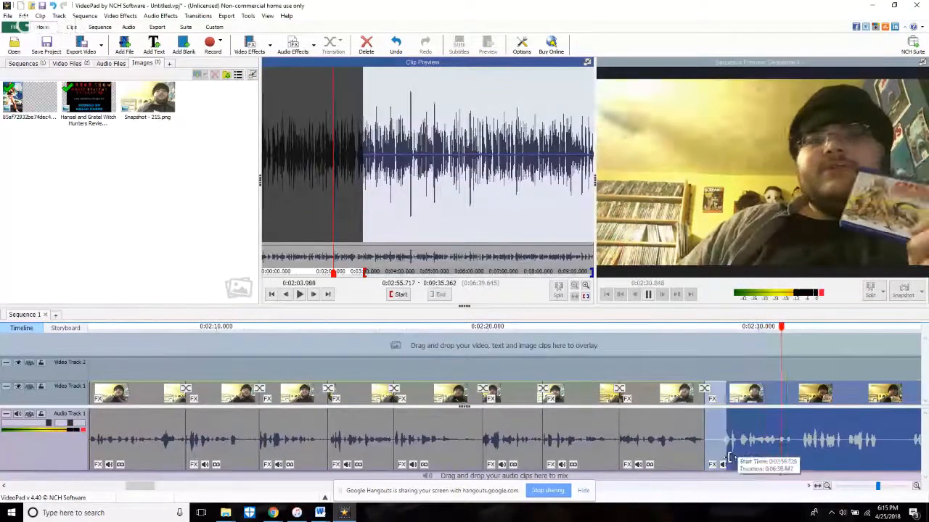
Step: Replay across the 2:28 cut and split all tracks at about 2:30.1
{"action": "left_click", "coordinate": [707, 357]}
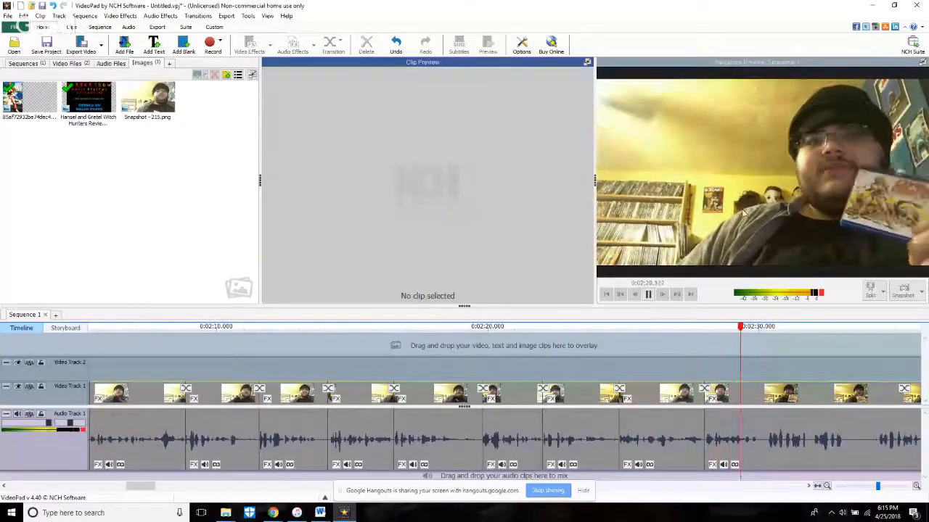
{"action": "key", "text": "space"}
{"action": "left_click", "coordinate": [872, 293]}
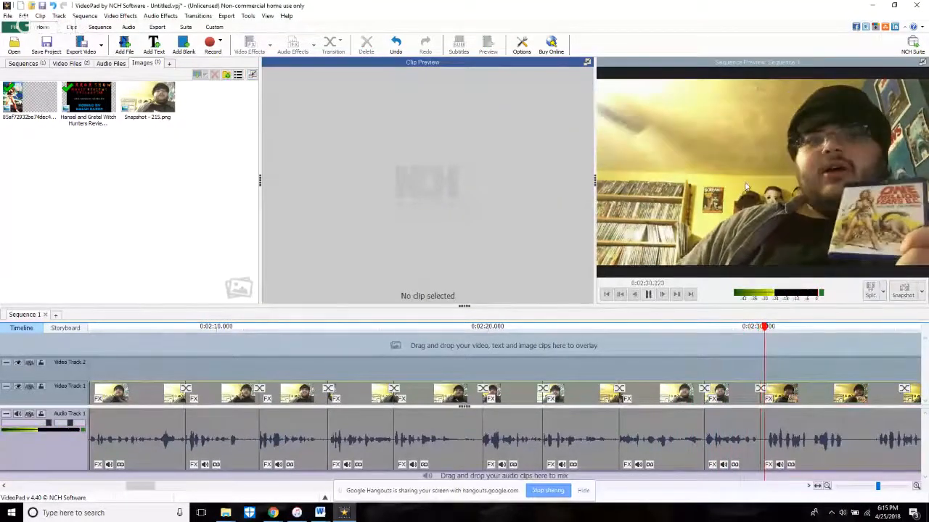
Step: Trim the silent pause after the 2:30.1 split from the start of the last clip and replay across the cut
{"action": "scroll", "coordinate": [777, 462], "scroll_direction": "up", "scroll_amount": 3}
{"action": "left_click", "coordinate": [710, 454]}
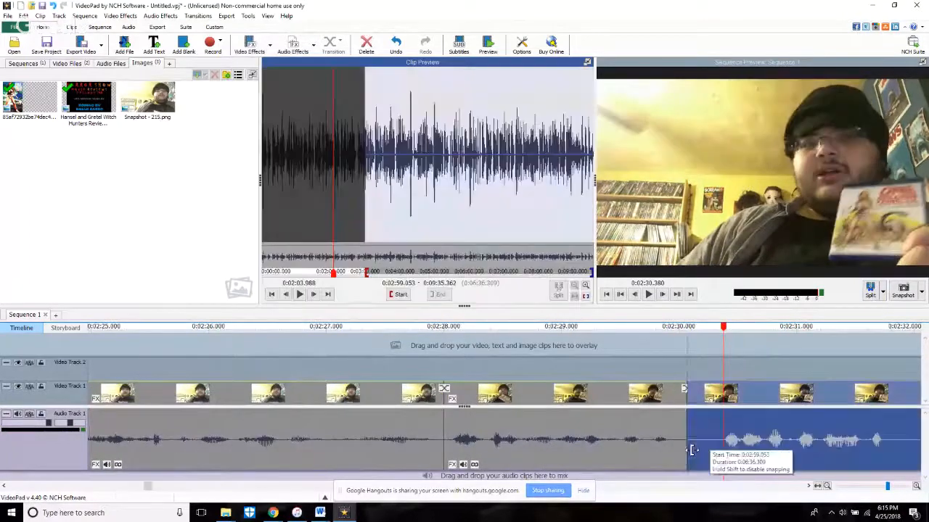
{"action": "left_click", "coordinate": [635, 354]}
{"action": "key", "text": "space"}
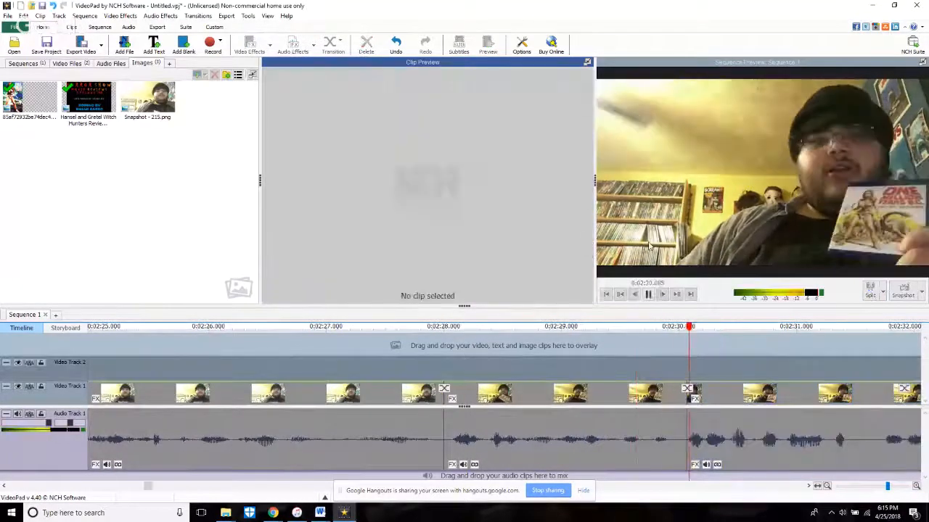
Step: Delete the short clip between about 2:30.1 and 2:31.4 from the sequence
{"action": "scroll", "coordinate": [732, 335], "scroll_direction": "down", "scroll_amount": 3}
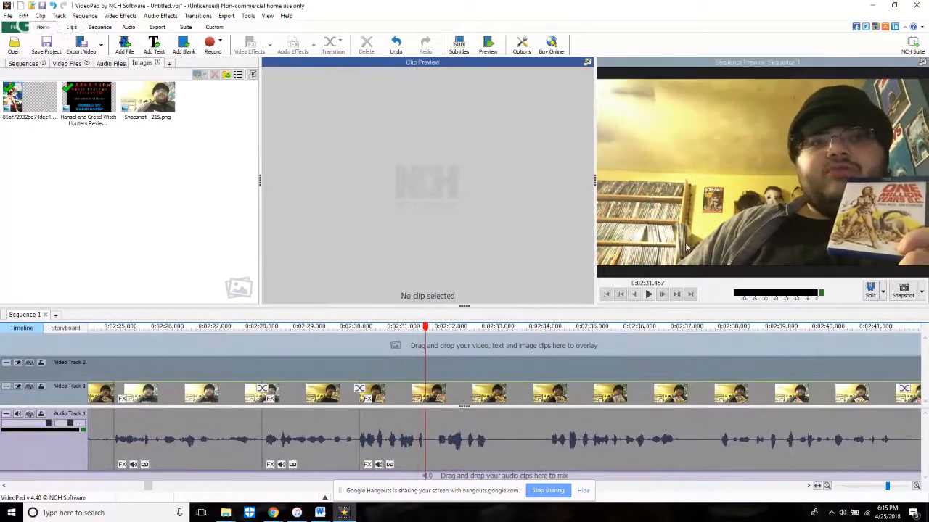
{"action": "left_click", "coordinate": [518, 391]}
{"action": "left_click", "coordinate": [537, 371]}
{"action": "right_click", "coordinate": [409, 442]}
{"action": "left_click", "coordinate": [430, 355]}
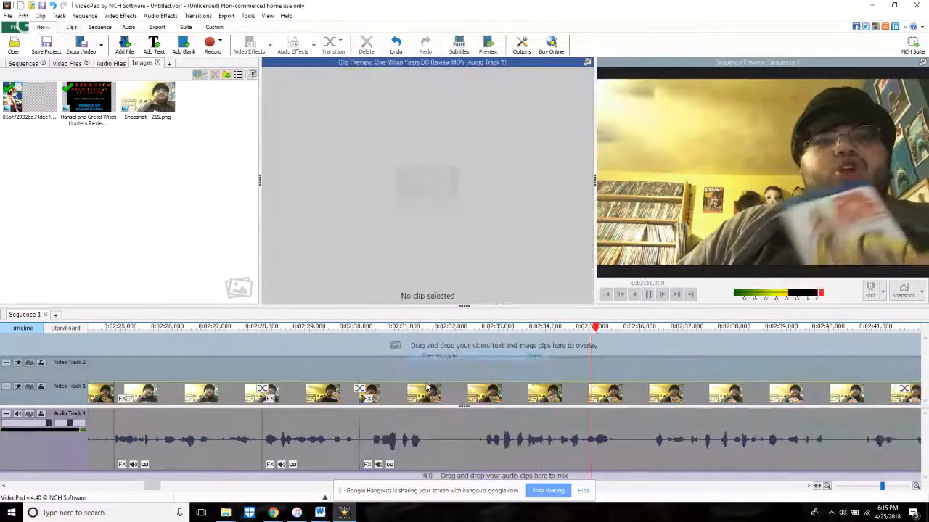
Step: Trim the start of the last clip to about source time 3:03.4 and replay from before the cut
{"action": "left_click", "coordinate": [479, 356]}
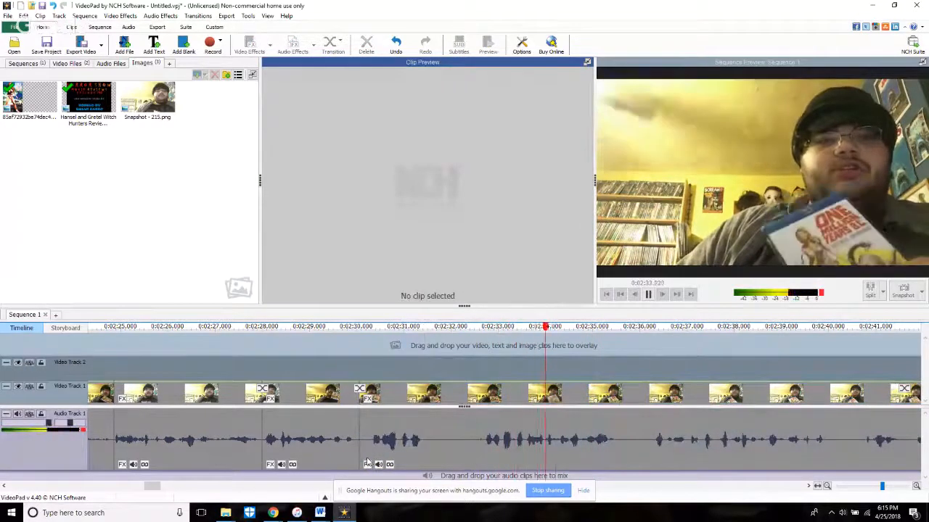
{"action": "left_click_drag", "start_coordinate": [361, 462], "coordinate": [488, 462]}
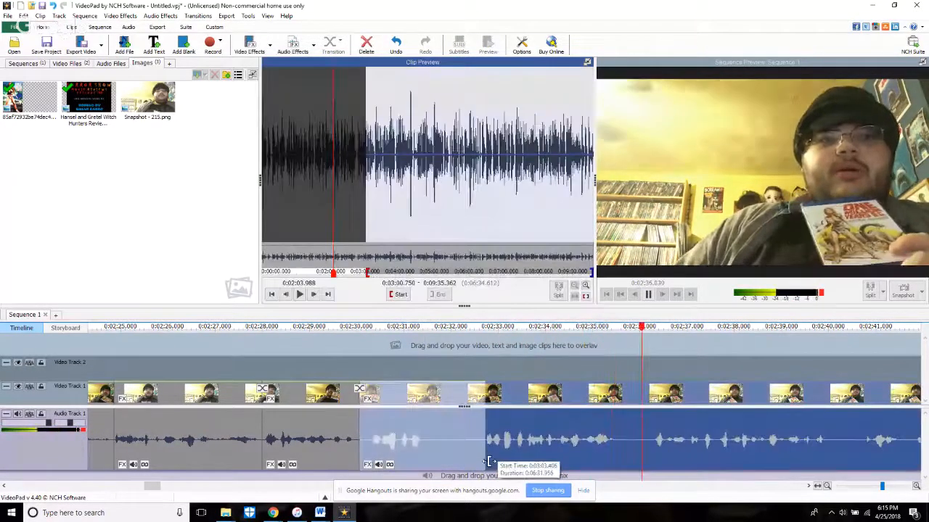
{"action": "mouse_move", "coordinate": [549, 465]}
{"action": "left_mouse_down"}
{"action": "mouse_move", "coordinate": [536, 465]}
{"action": "mouse_move", "coordinate": [551, 465]}
{"action": "left_mouse_up"}
{"action": "left_click", "coordinate": [331, 361]}
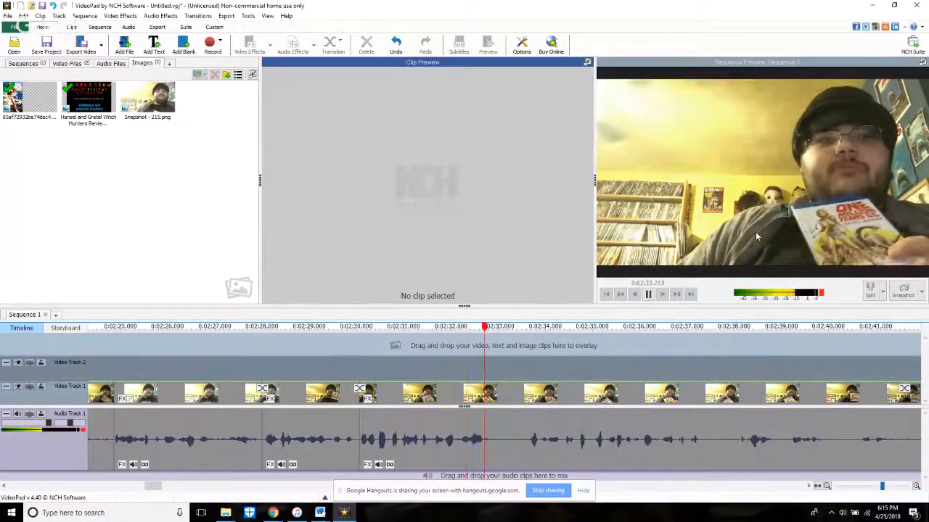
Step: Stop playback and split all tracks at about 2:32.8, then play on
{"action": "key", "text": "space"}
{"action": "left_click", "coordinate": [870, 290]}
{"action": "left_click", "coordinate": [848, 318]}
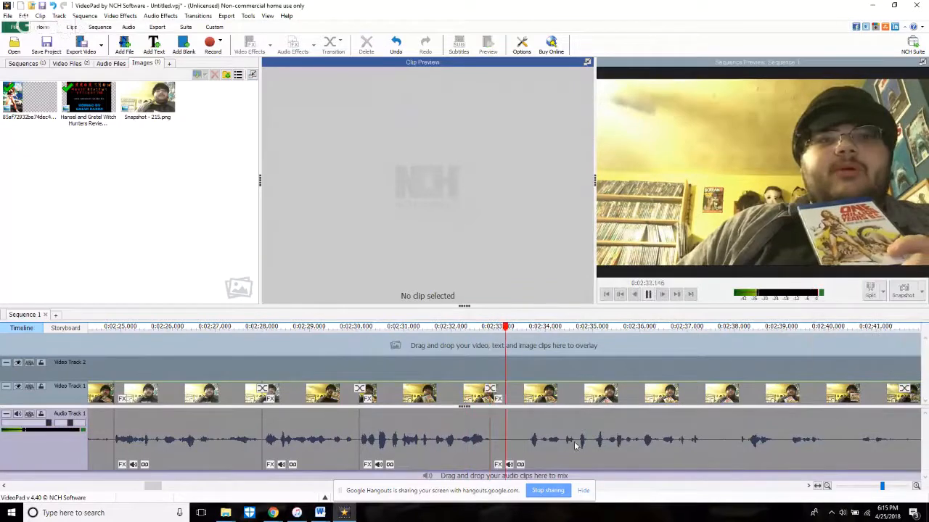
Step: Trim about two seconds from the start of the last clip, replay it and split all tracks at about 2:34.2
{"action": "left_click_drag", "start_coordinate": [494, 462], "coordinate": [599, 463]}
{"action": "left_click", "coordinate": [436, 362]}
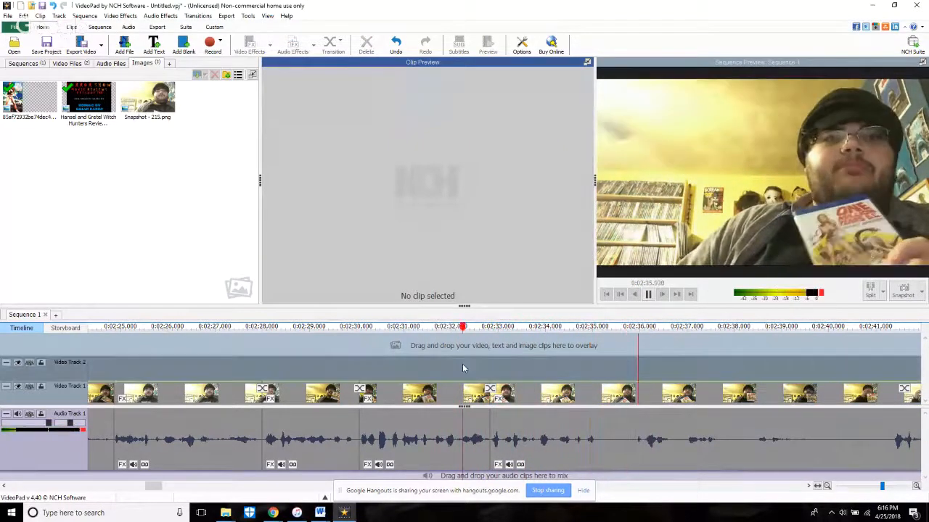
{"action": "left_click", "coordinate": [462, 368]}
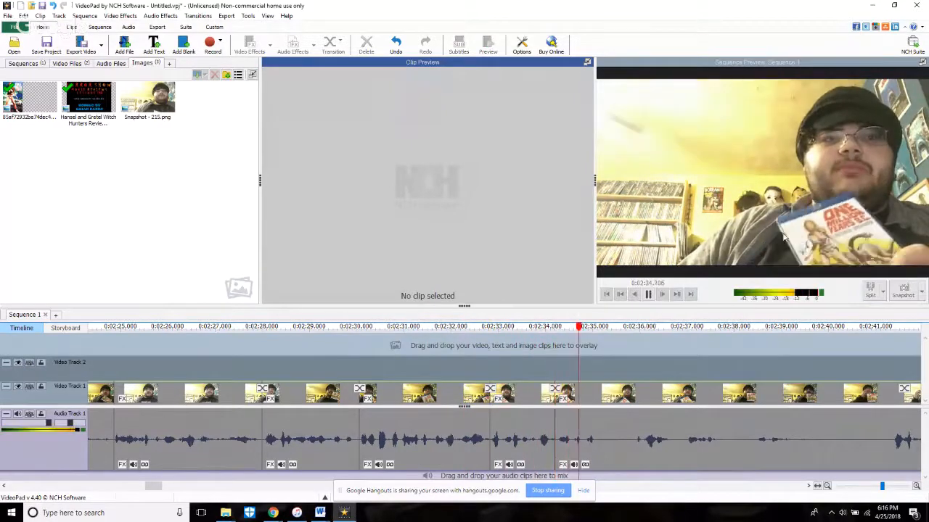
Step: Trim the last clip's start after the 2:34.2 split, replay it and split all tracks at about 2:34.9
{"action": "scroll", "coordinate": [598, 425], "scroll_direction": "down", "scroll_amount": 1}
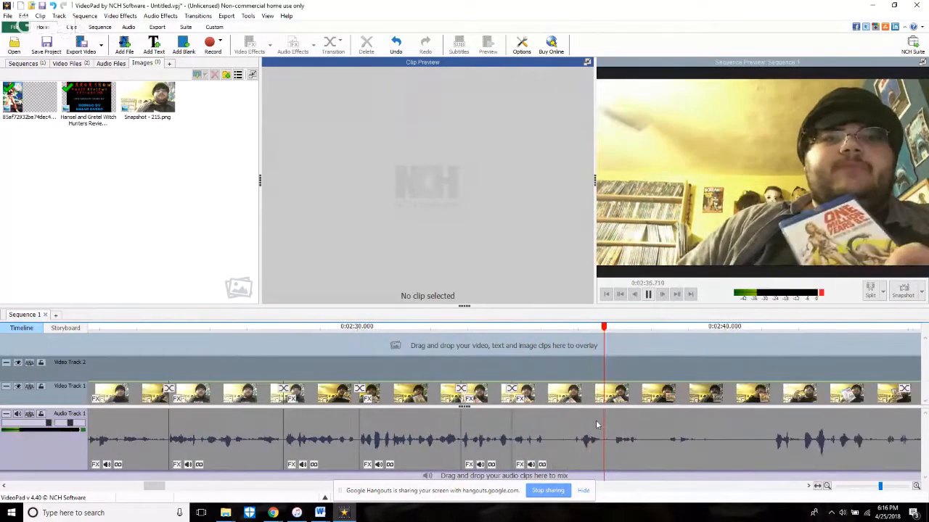
{"action": "left_click_drag", "start_coordinate": [514, 463], "coordinate": [571, 464]}
{"action": "left_click", "coordinate": [488, 369]}
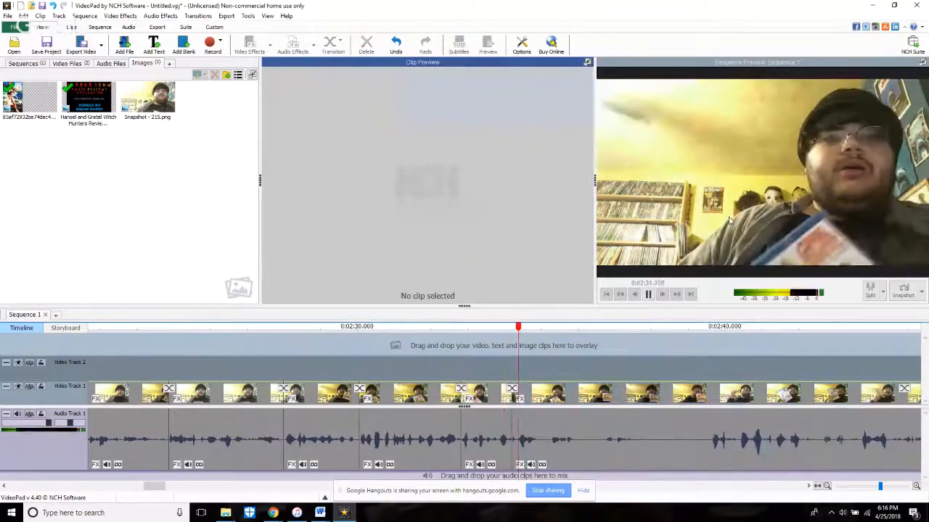
{"action": "key", "text": "space"}
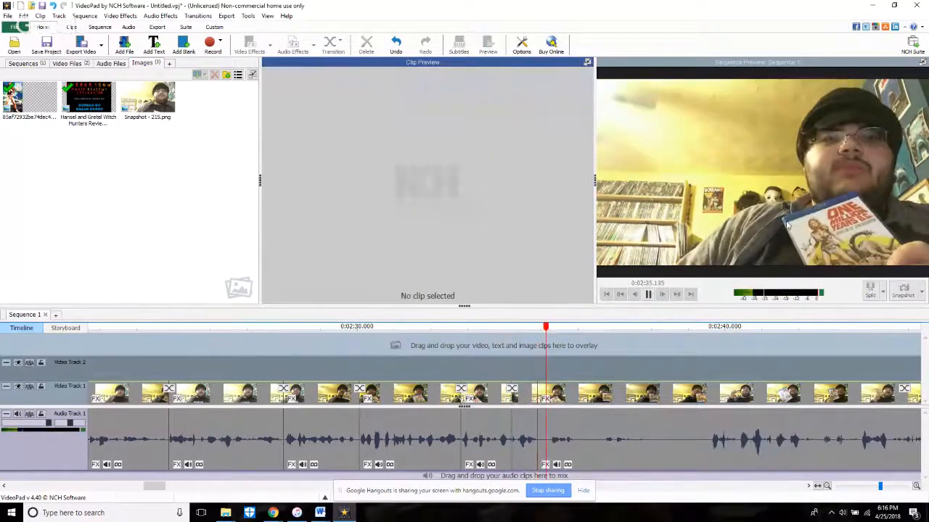
Step: Trim the start of the last clip to about source time 3:12.6, replay it and split all tracks at 2:35.893
{"action": "scroll", "coordinate": [542, 448], "scroll_direction": "up", "scroll_amount": 3}
{"action": "left_click", "coordinate": [543, 456]}
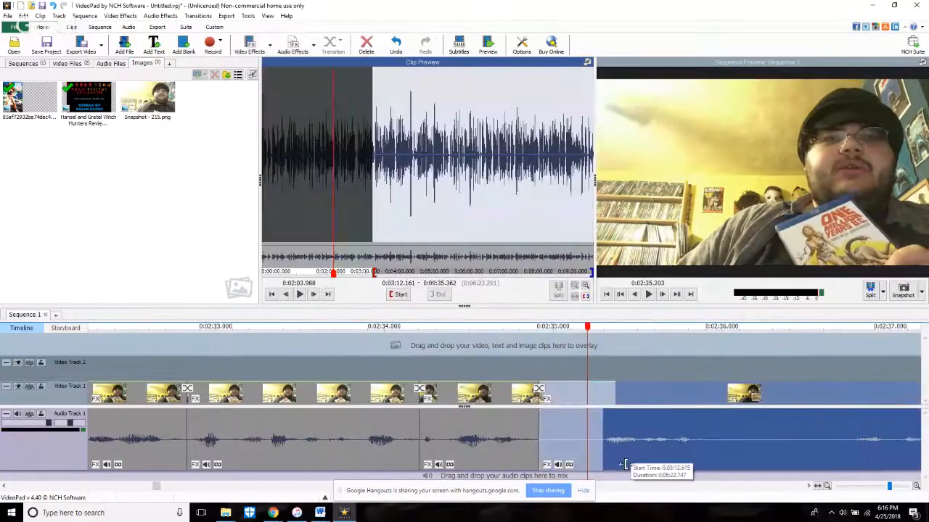
{"action": "left_click", "coordinate": [531, 379]}
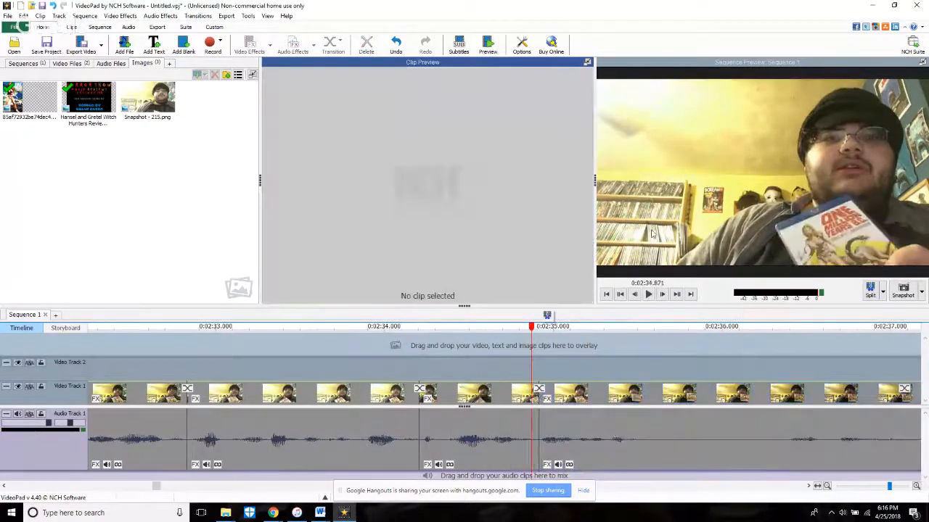
{"action": "key", "text": "space"}
{"action": "key", "text": "space"}
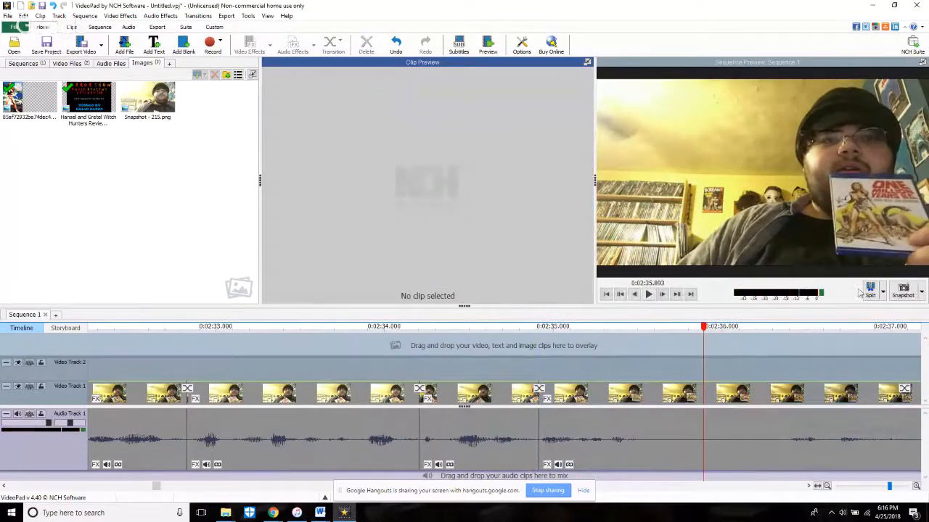
{"action": "left_click", "coordinate": [869, 292]}
{"action": "key", "text": "space"}
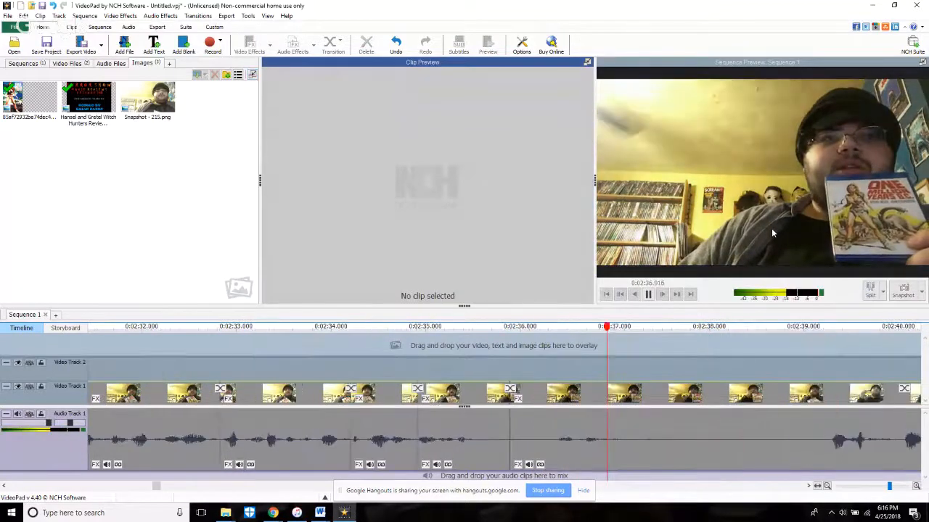
Step: Trim the start of the last clip past the long pause and the speech after it, and replay across the 2:35.9 cut
{"action": "scroll", "coordinate": [509, 450], "scroll_direction": "down", "scroll_amount": 5}
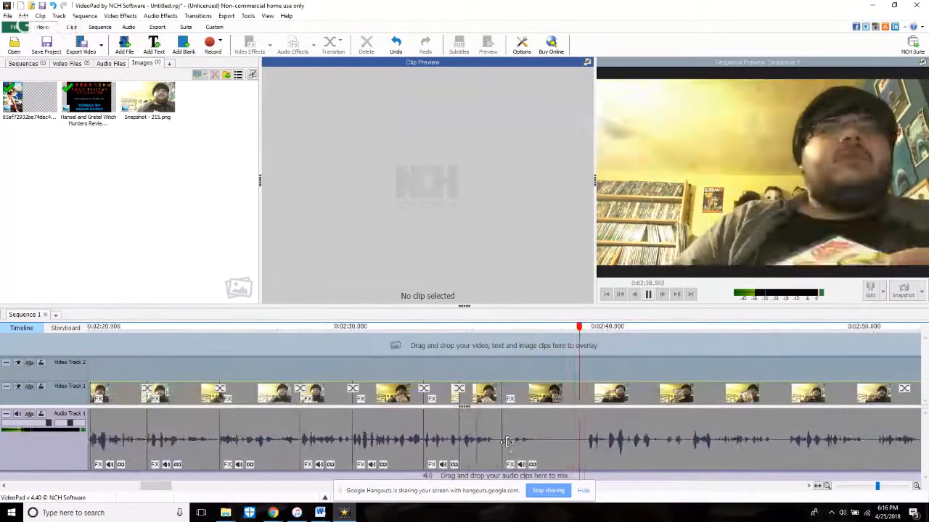
{"action": "left_click", "coordinate": [569, 471]}
{"action": "left_click_drag", "start_coordinate": [588, 478], "coordinate": [590, 478]}
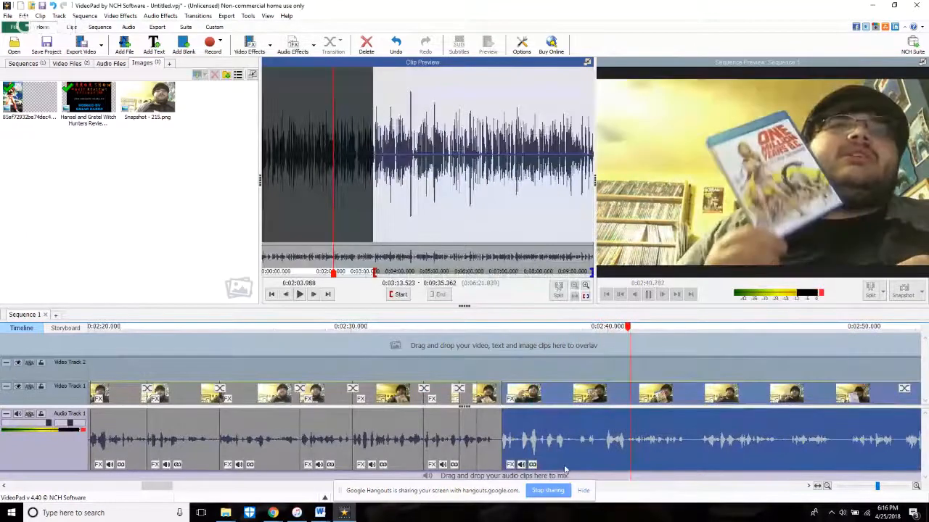
{"action": "left_click", "coordinate": [489, 367]}
{"action": "left_click", "coordinate": [508, 468]}
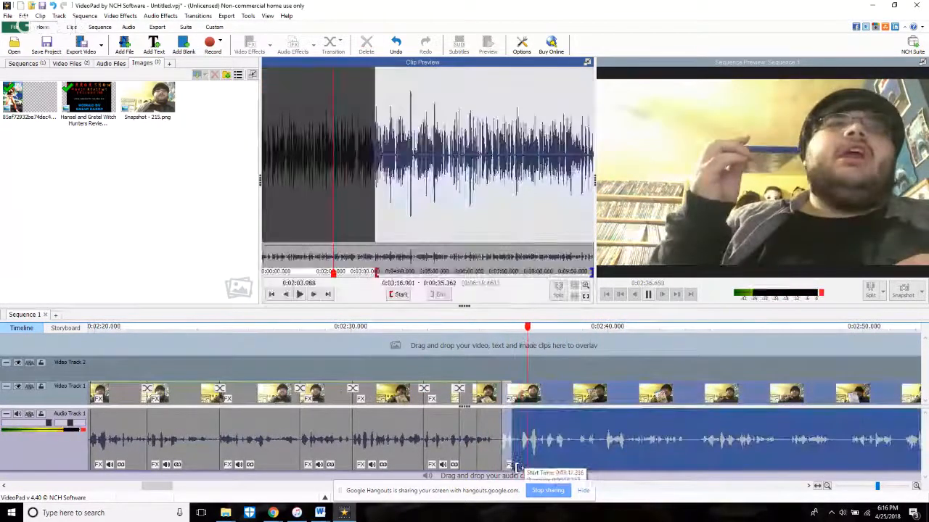
{"action": "left_click_drag", "start_coordinate": [525, 466], "coordinate": [610, 470]}
{"action": "left_click", "coordinate": [481, 366]}
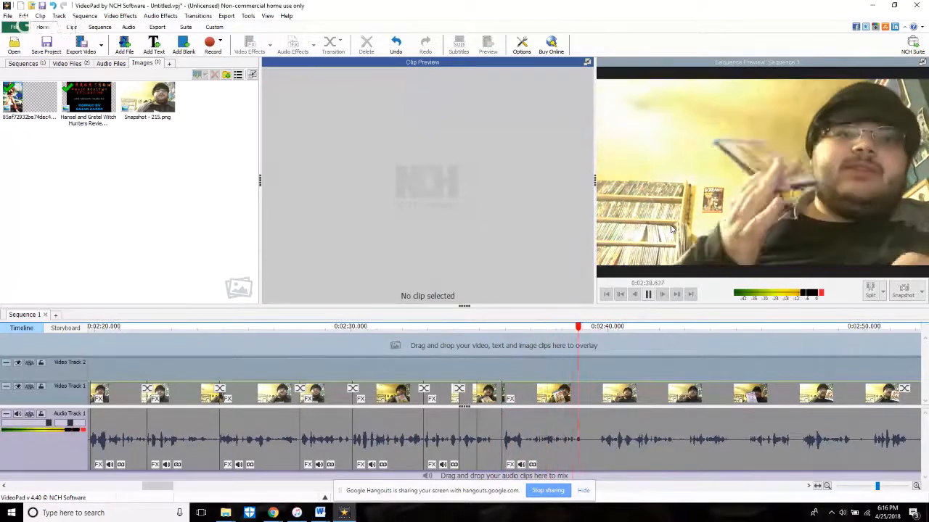
Step: Replay from about 2:36.5 and split all tracks at 2:38.231
{"action": "left_click", "coordinate": [514, 367]}
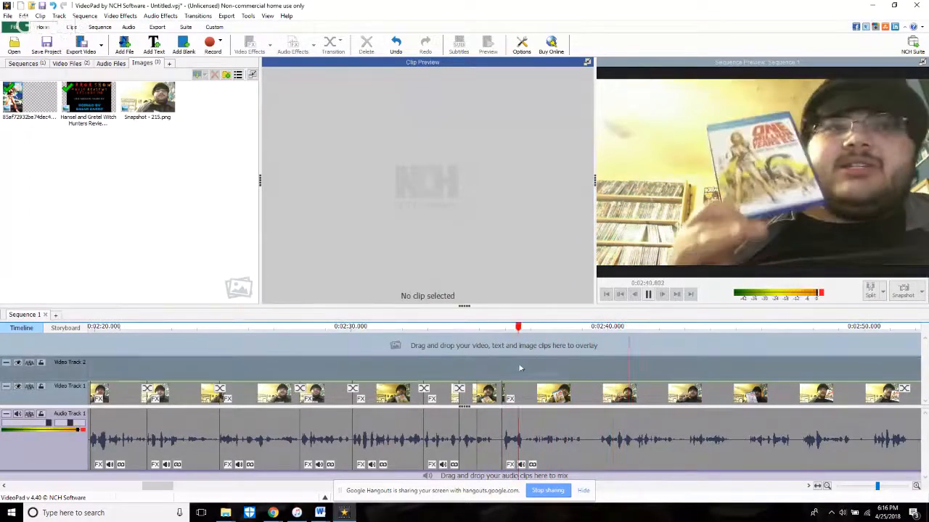
{"action": "left_click", "coordinate": [723, 190]}
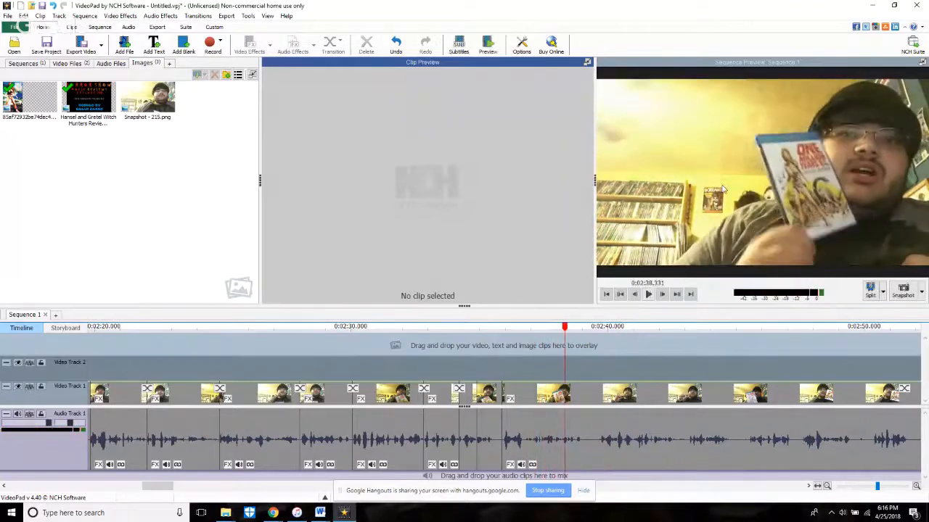
{"action": "left_click", "coordinate": [637, 296]}
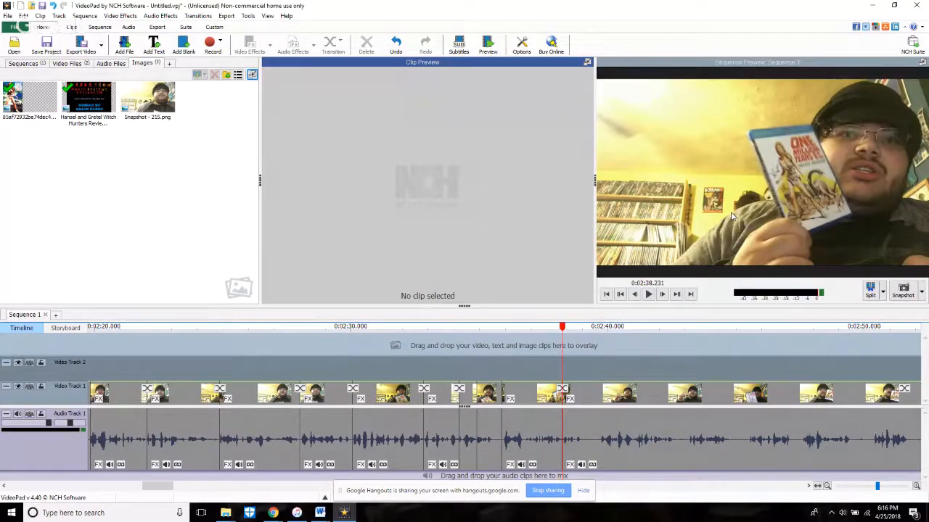
Step: Try trimming the start of the last clip after the 2:38.231 split to about source time 3:24.7, and replay it
{"action": "key", "text": "space"}
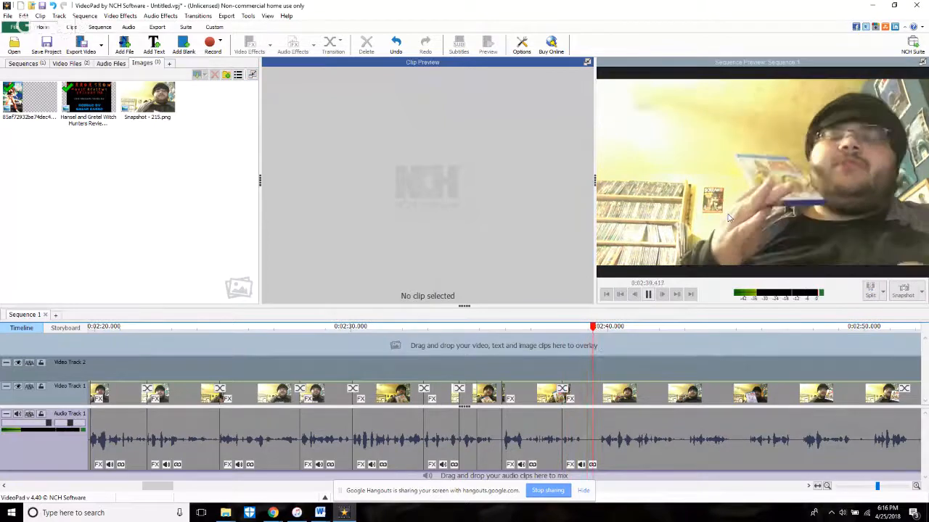
{"action": "key", "text": "space"}
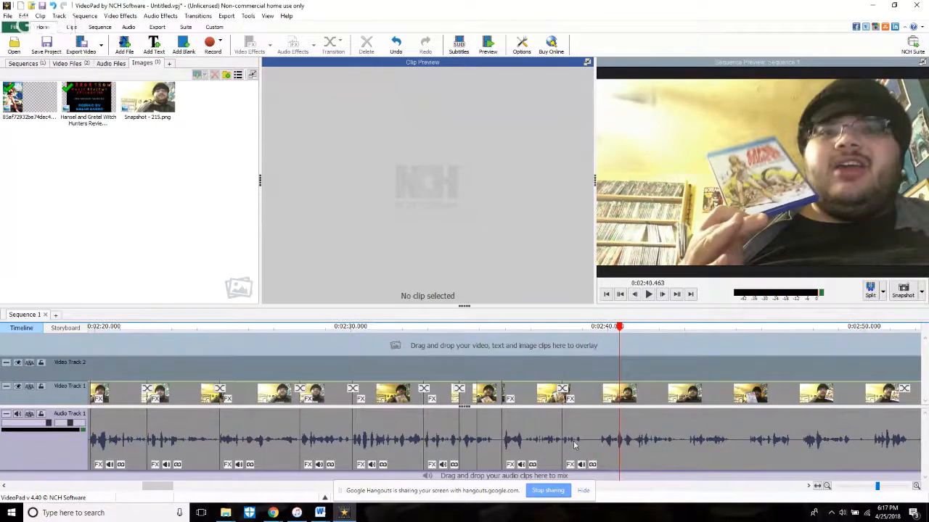
{"action": "left_click", "coordinate": [565, 451]}
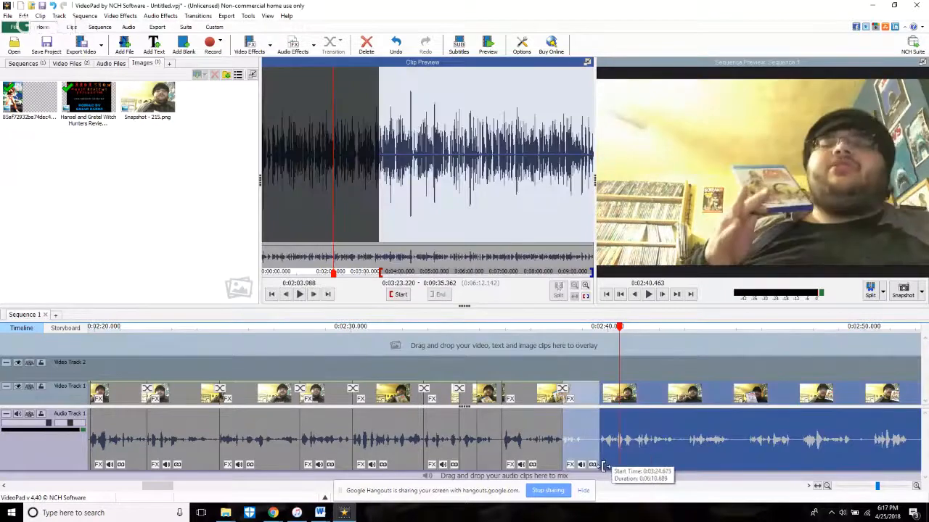
{"action": "left_click", "coordinate": [515, 372]}
{"action": "key", "text": "space"}
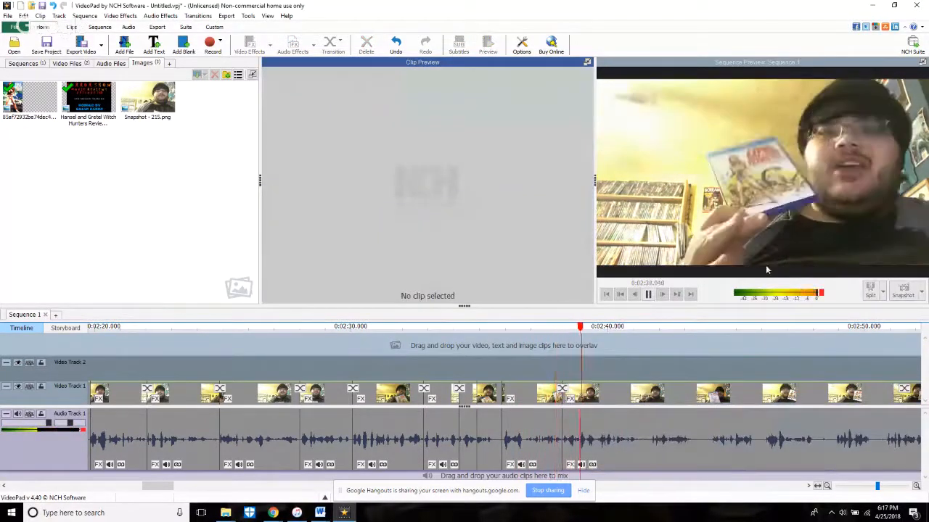
Step: Undo the last trim and the 2:38.231 split, replay the passage and split all tracks at about 2:39.1
{"action": "left_click", "coordinate": [396, 45]}
{"action": "left_click", "coordinate": [396, 45]}
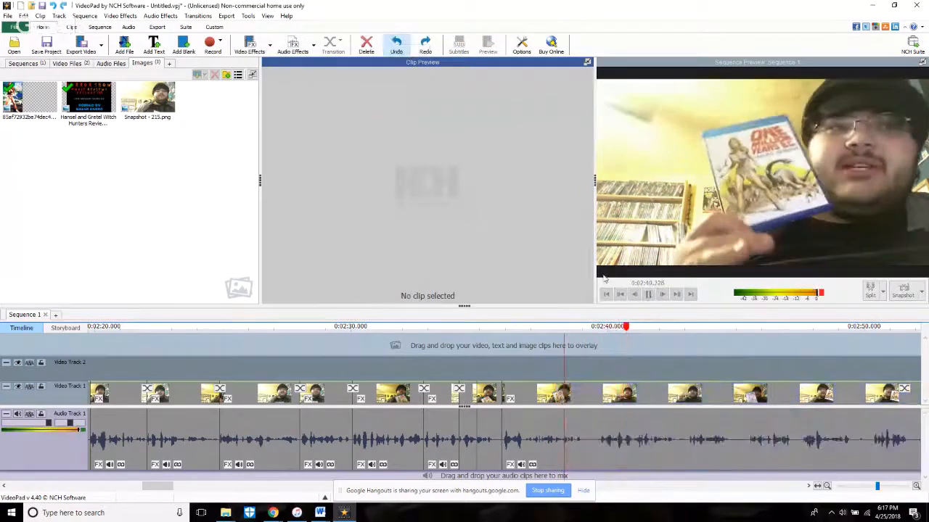
{"action": "left_click_drag", "start_coordinate": [575, 351], "coordinate": [543, 349]}
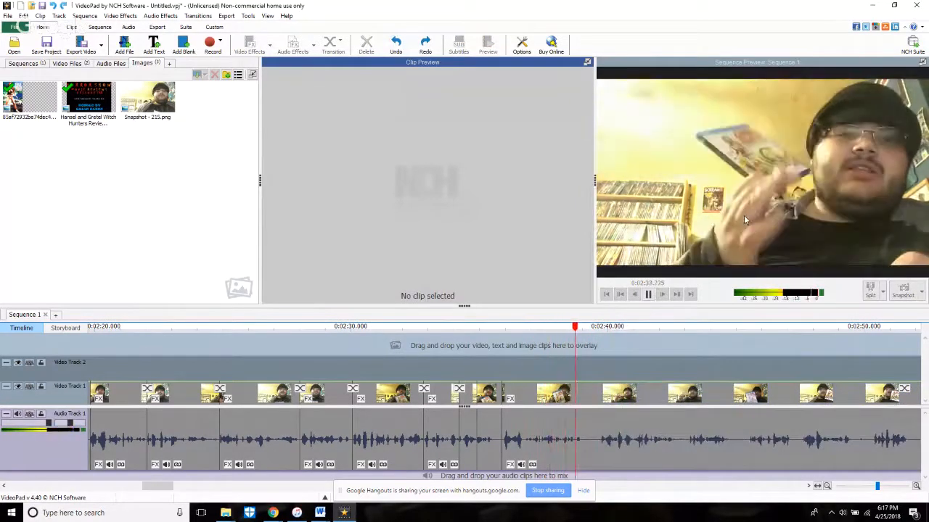
{"action": "key", "text": "space"}
{"action": "left_click", "coordinate": [635, 296]}
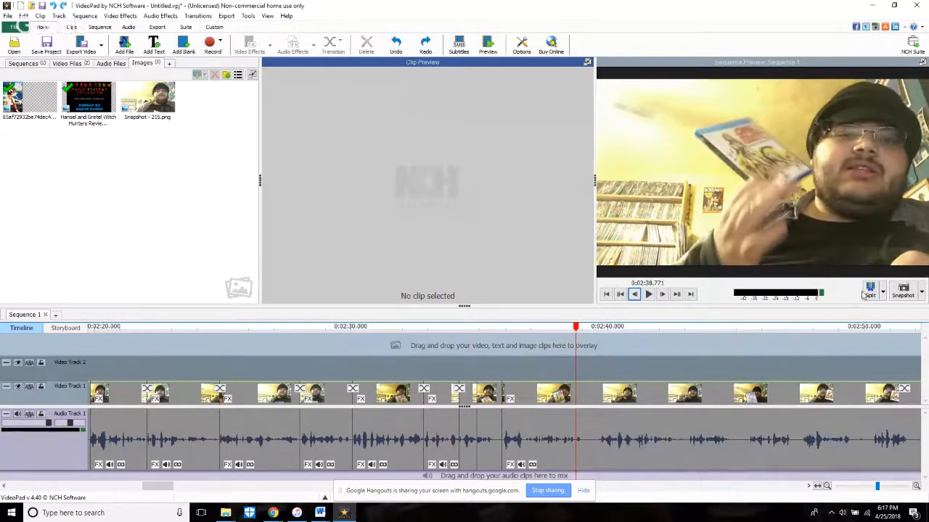
{"action": "key", "text": "space"}
{"action": "left_click", "coordinate": [869, 290]}
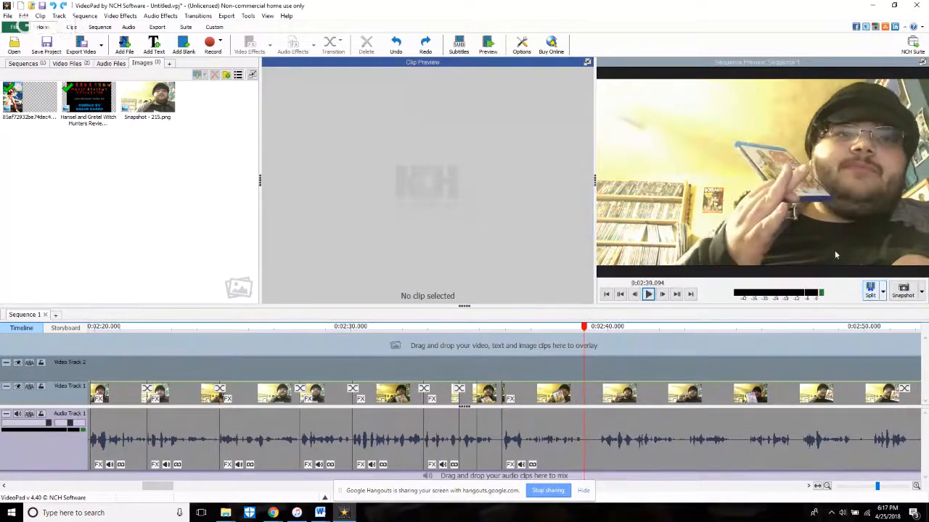
Step: Tighten the cut near 2:39.1 by trimming both adjoining clips back to about 2:38.8, replay and split all tracks at 2:41.885
{"action": "left_click", "coordinate": [570, 347]}
{"action": "key", "text": "space"}
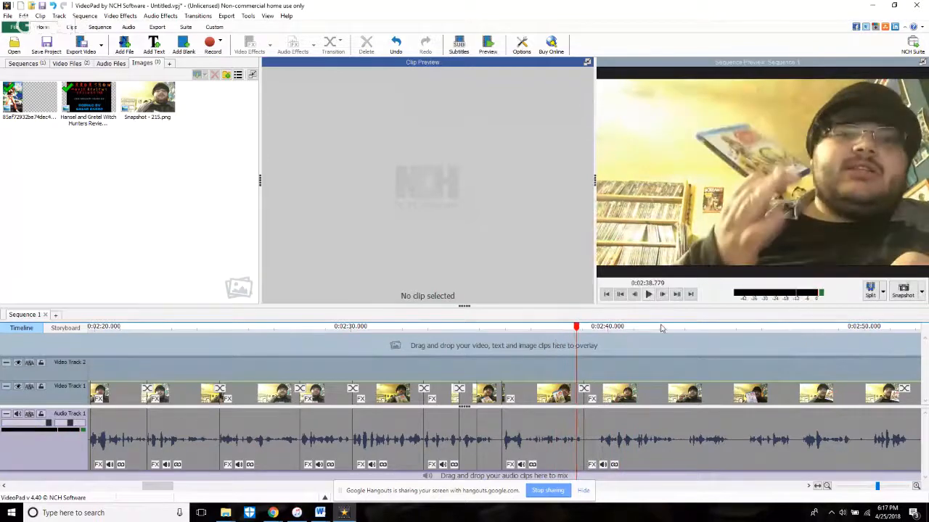
{"action": "left_click_drag", "start_coordinate": [579, 440], "coordinate": [593, 454]}
{"action": "key", "text": "space"}
{"action": "left_click", "coordinate": [550, 355]}
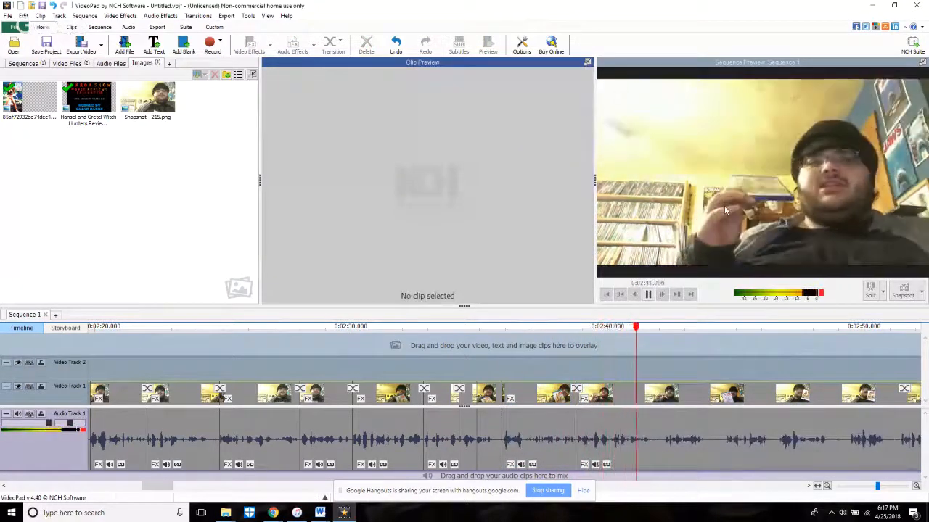
{"action": "key", "text": "space"}
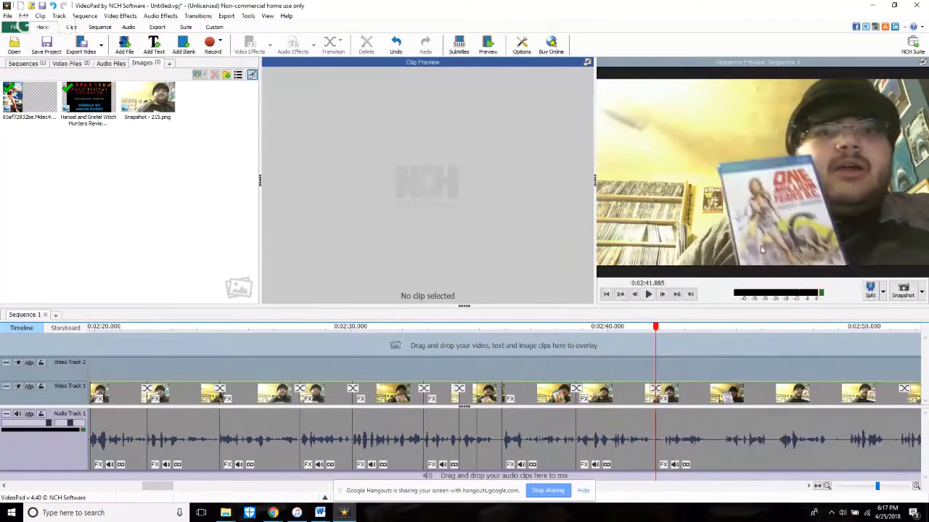
Step: Trim the start of the last clip to source time 3:28.163, replay it and split all tracks at 2:43.769
{"action": "key", "text": "space"}
{"action": "key", "text": "space"}
{"action": "scroll", "coordinate": [662, 461], "scroll_direction": "up", "scroll_amount": 3}
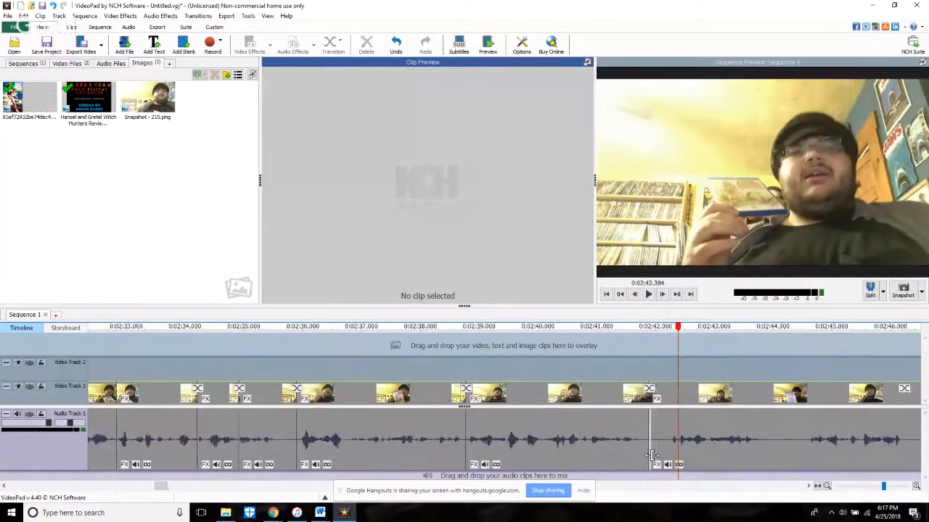
{"action": "left_click_drag", "start_coordinate": [650, 453], "coordinate": [671, 448]}
{"action": "left_click", "coordinate": [629, 331]}
{"action": "key", "text": "space"}
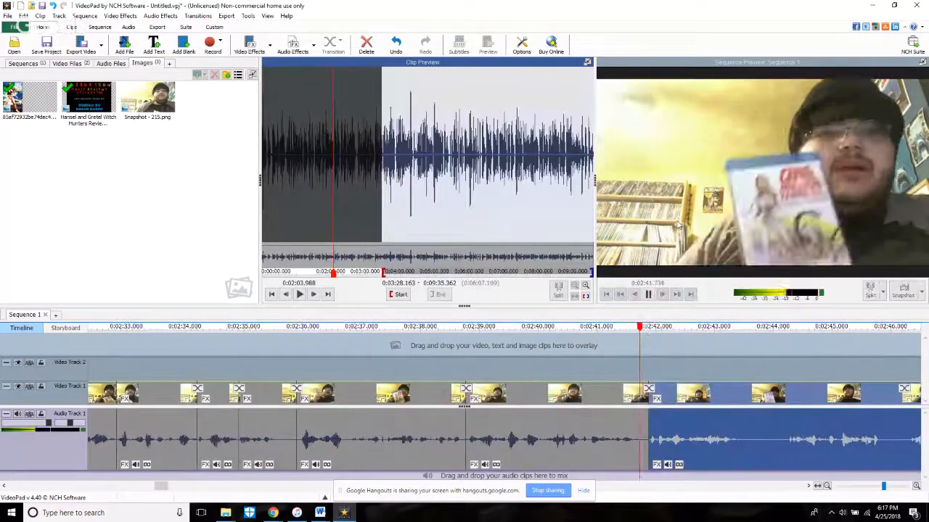
{"action": "scroll", "coordinate": [734, 213], "scroll_direction": "down", "scroll_amount": 2}
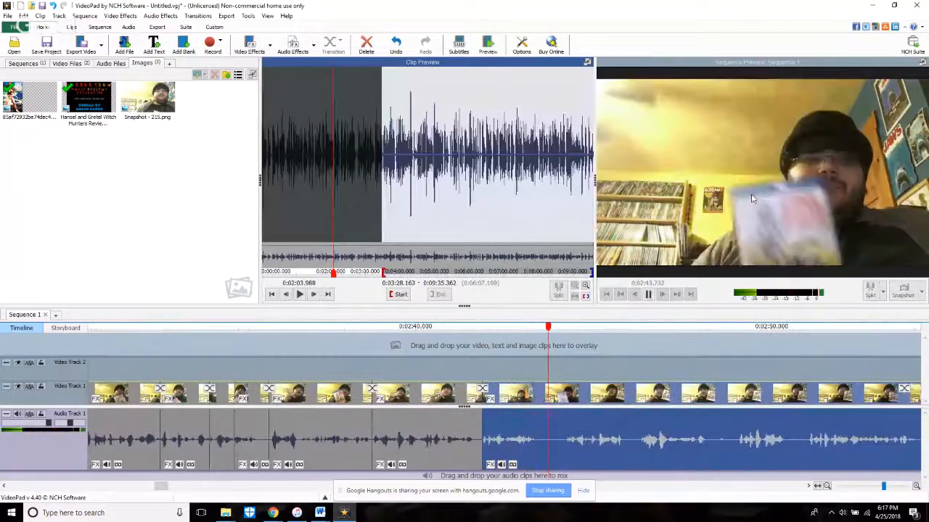
{"action": "key", "text": "space"}
{"action": "left_click", "coordinate": [869, 290]}
Step: Switch to the live stream's YouTube page in Chrome, check its chat and details, and return to VideoPad
{"action": "mouse_move", "coordinate": [274, 512]}
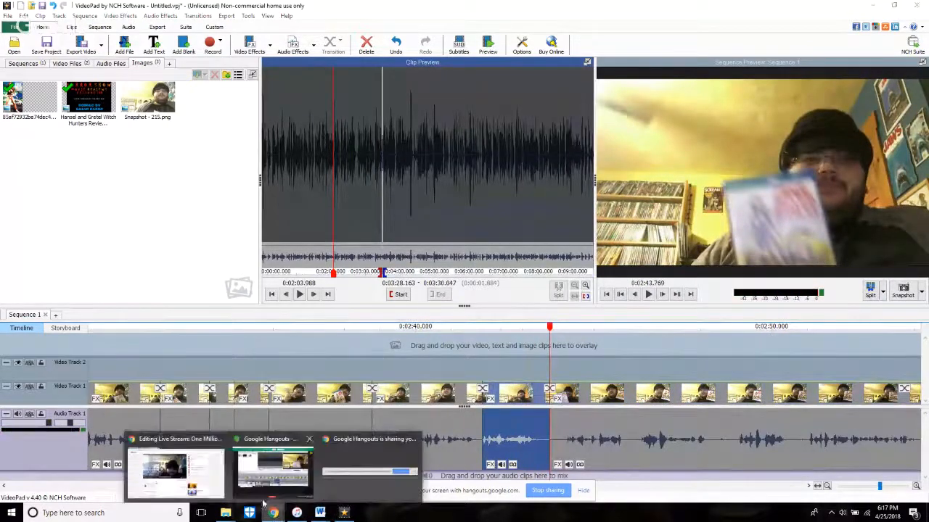
{"action": "left_click", "coordinate": [202, 479]}
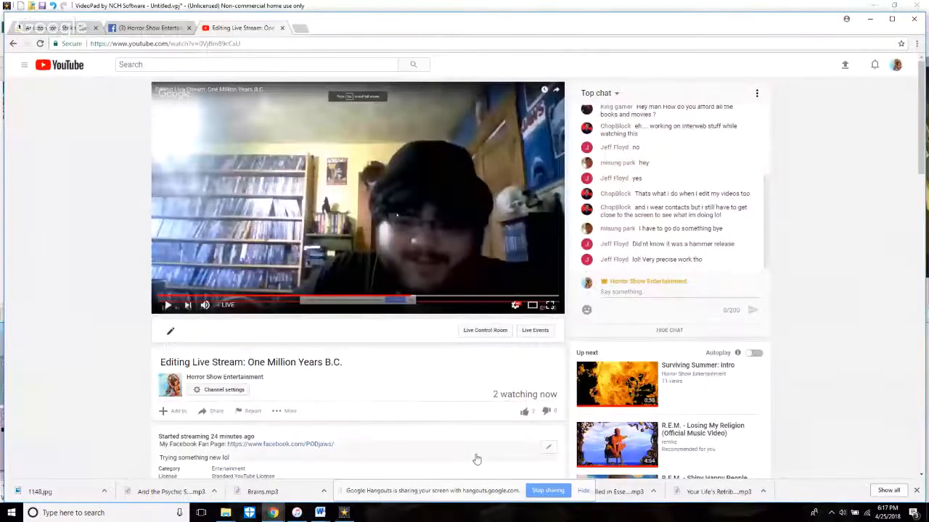
{"action": "scroll", "coordinate": [450, 447], "scroll_direction": "down", "scroll_amount": 4}
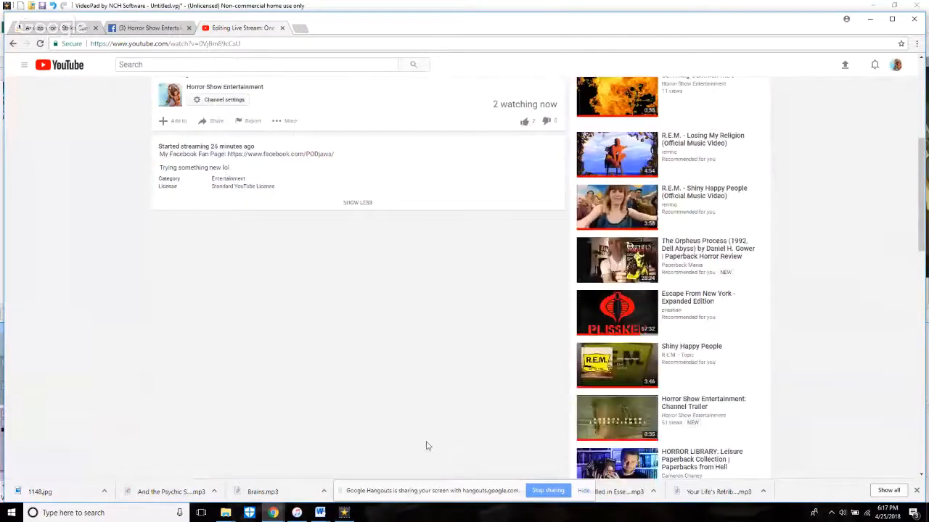
{"action": "scroll", "coordinate": [427, 443], "scroll_direction": "up", "scroll_amount": 4}
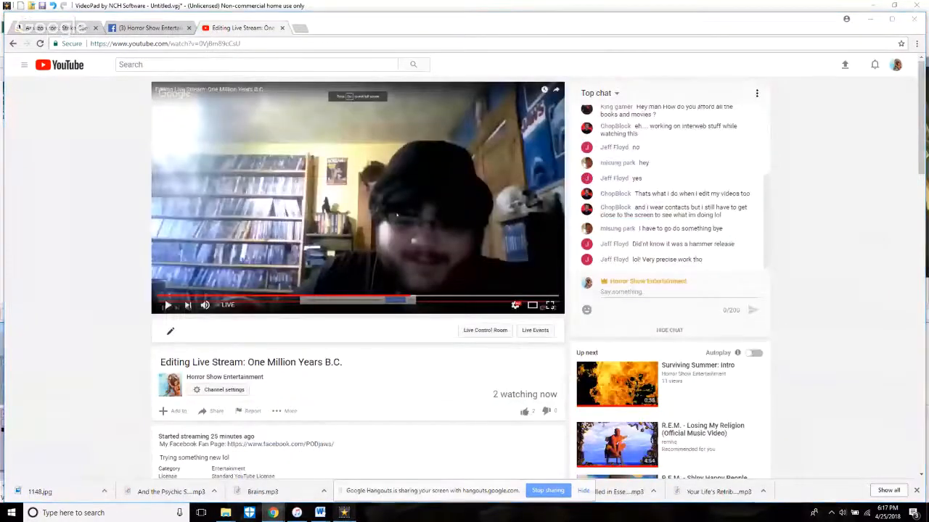
{"action": "key", "text": "alt+Tab"}
Step: Trim the start of the last clip to source time 3:30.455, replay it and split all tracks at 2:45.401
{"action": "left_click", "coordinate": [566, 462]}
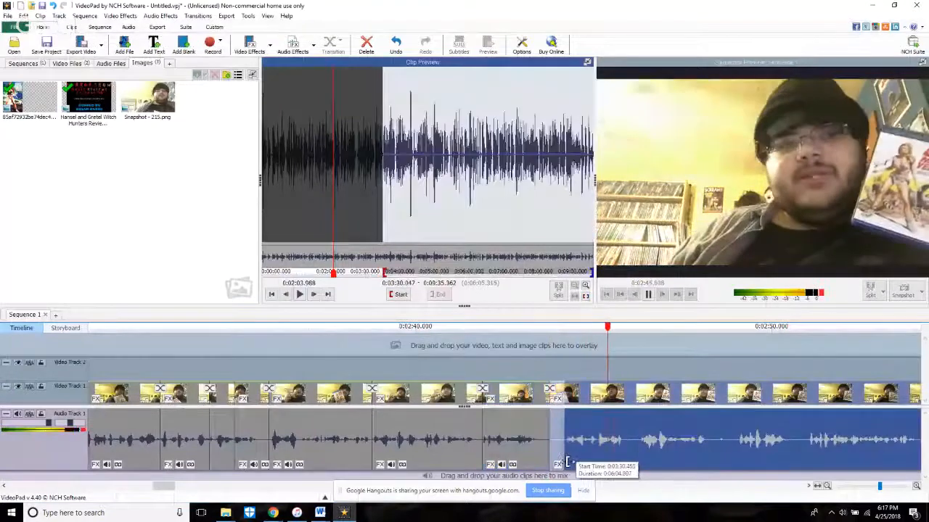
{"action": "mouse_move", "coordinate": [569, 464]}
{"action": "left_mouse_down"}
{"action": "mouse_move", "coordinate": [614, 465]}
{"action": "mouse_move", "coordinate": [568, 465]}
{"action": "left_mouse_up"}
{"action": "left_click", "coordinate": [531, 350]}
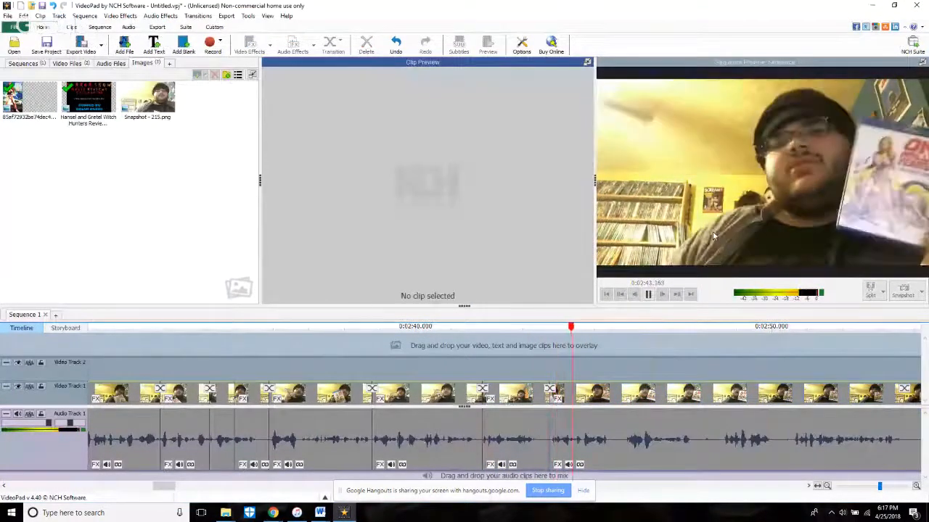
{"action": "key", "text": "space"}
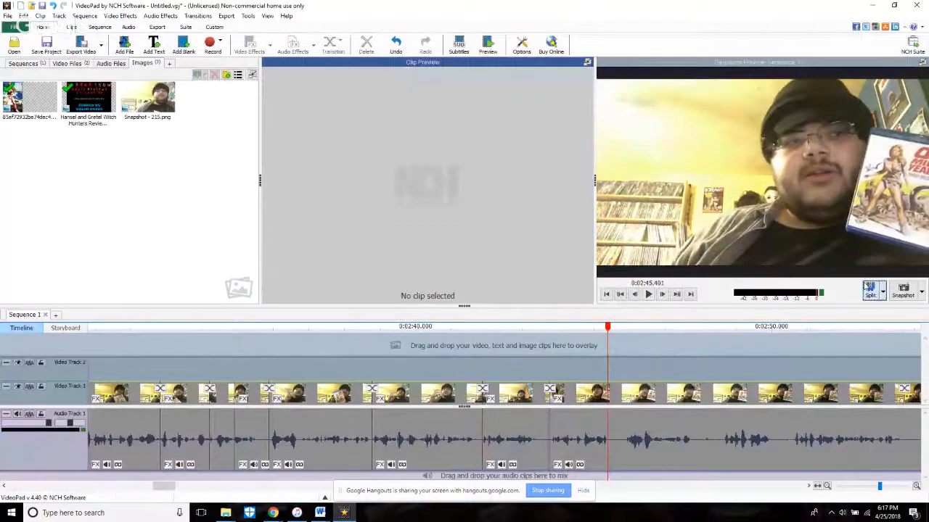
Step: Trim the silence off the last clip's start after the 2:45.401 split, replay it and split all tracks at about 2:47.4
{"action": "key", "text": "space"}
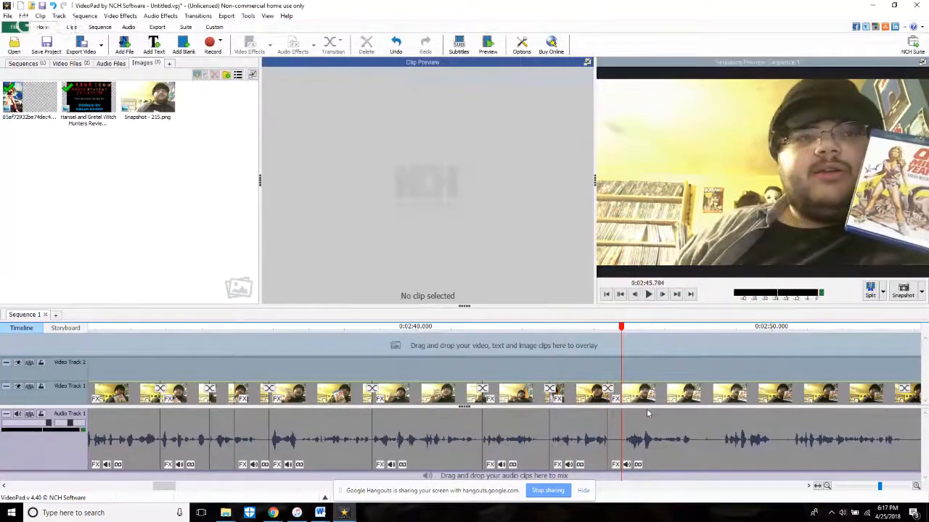
{"action": "scroll", "coordinate": [648, 414], "scroll_direction": "up", "scroll_amount": 2}
{"action": "left_click", "coordinate": [631, 454]}
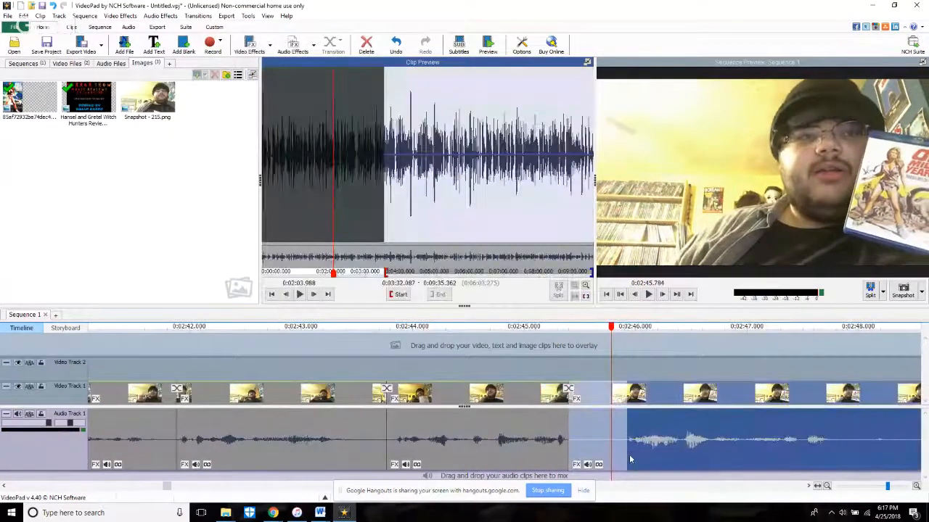
{"action": "left_click", "coordinate": [512, 353]}
{"action": "key", "text": "space"}
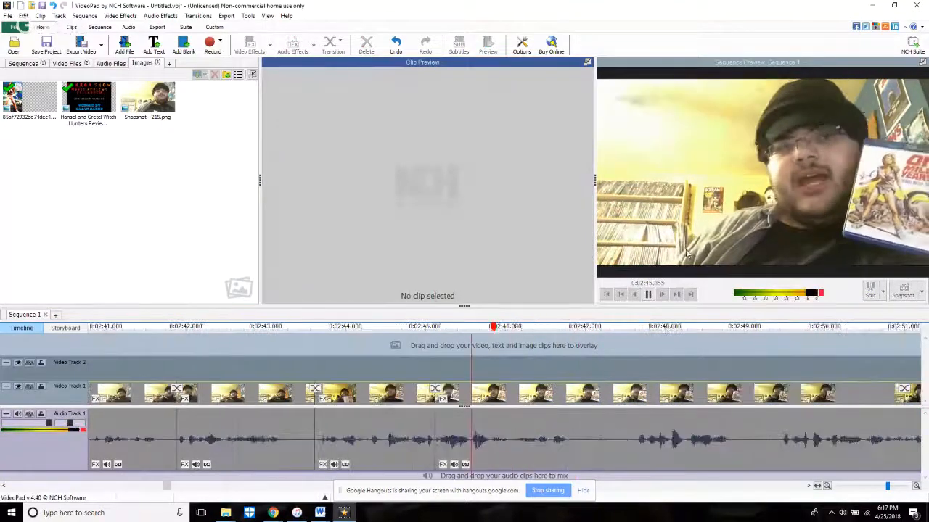
{"action": "key", "text": "space"}
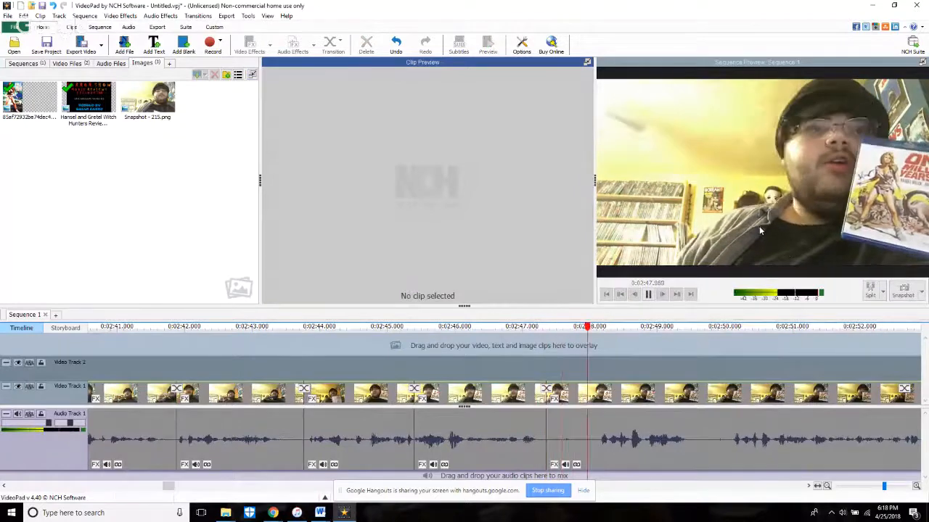
Step: Trim the pause off the start of the last clip after the 2:47.4 split and replay across the cut
{"action": "left_click_drag", "start_coordinate": [548, 463], "coordinate": [601, 457]}
{"action": "left_click", "coordinate": [555, 367]}
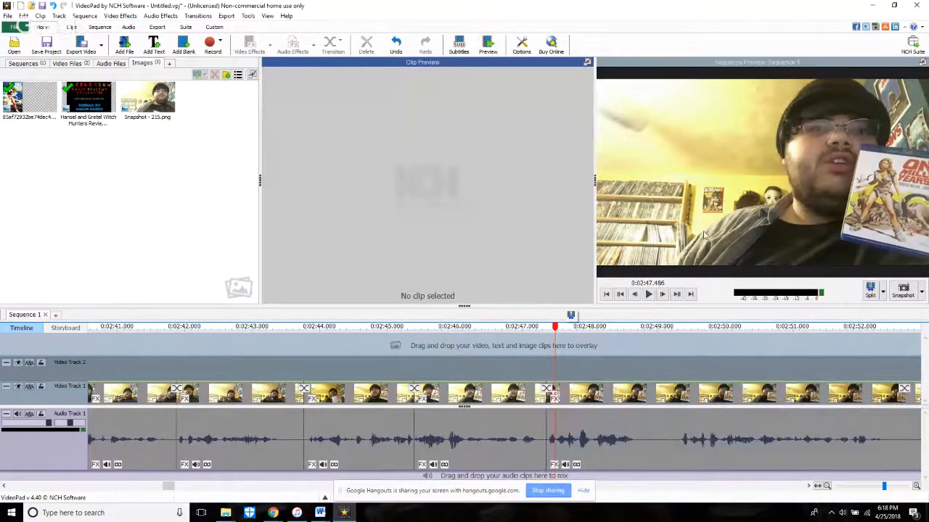
{"action": "key", "text": "space"}
{"action": "key", "text": "space"}
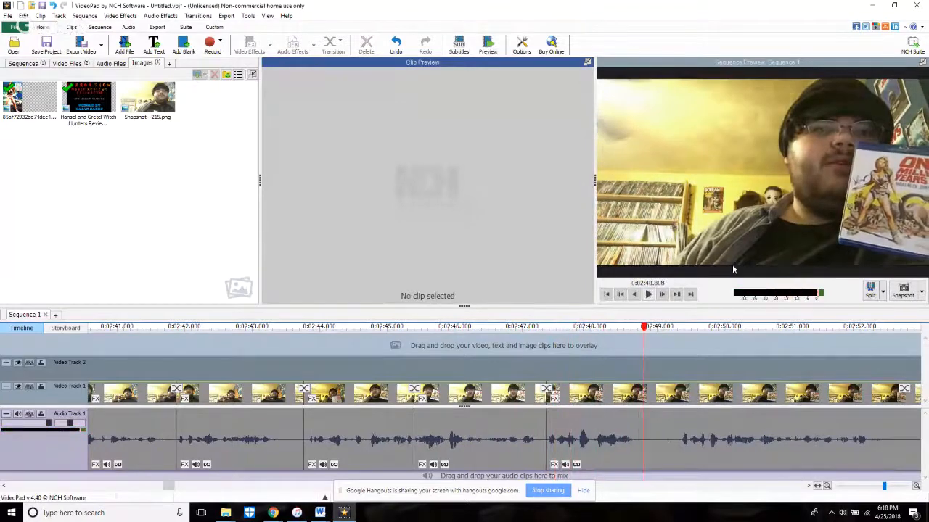
{"action": "left_click", "coordinate": [518, 355]}
{"action": "key", "text": "space"}
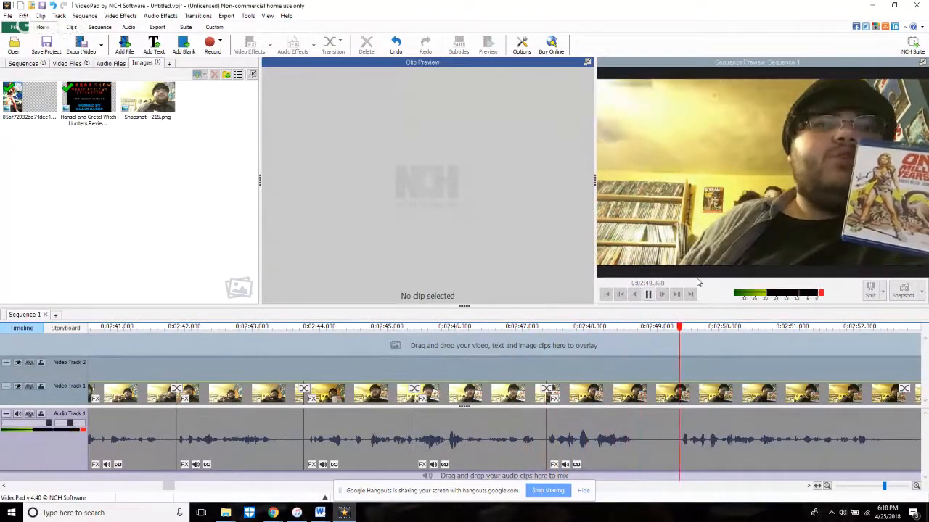
Step: Trim the last clip's start forward about 2 seconds to the next spoken phrase, replay it and split all tracks at 2:50.561
{"action": "left_click", "coordinate": [546, 464]}
{"action": "left_click_drag", "start_coordinate": [549, 463], "coordinate": [679, 459]}
{"action": "left_click", "coordinate": [497, 371]}
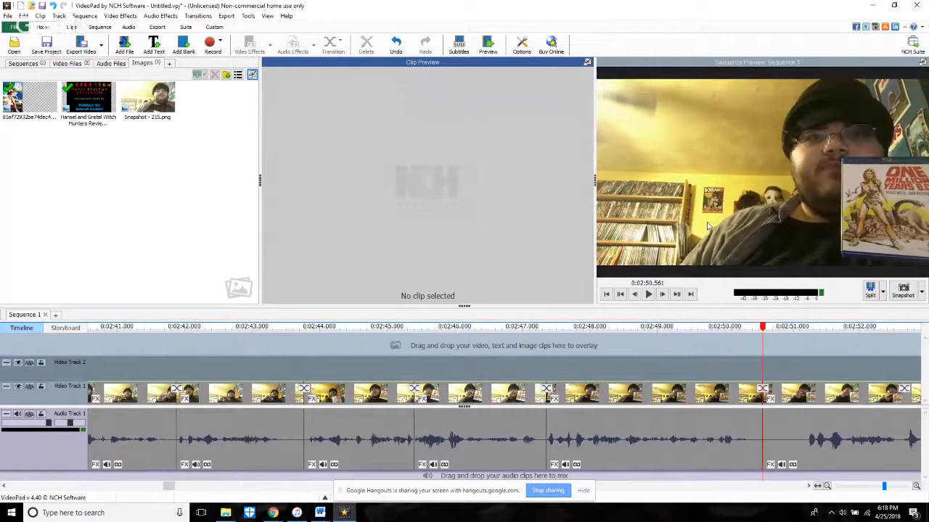
Step: Play past the 2:50.561 split and trim the last clip's start beyond the pause and the first spoken phrase
{"action": "scroll", "coordinate": [708, 227], "scroll_direction": "down", "scroll_amount": 4}
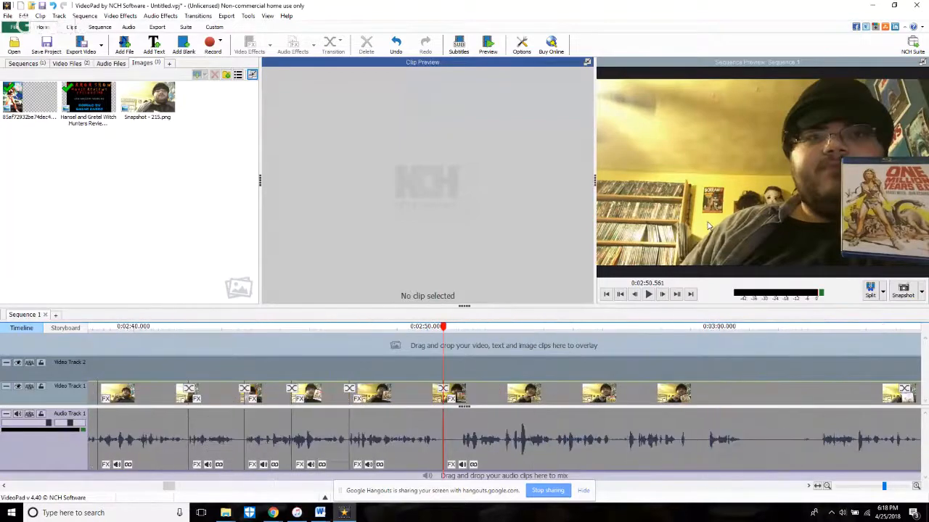
{"action": "key", "text": "space"}
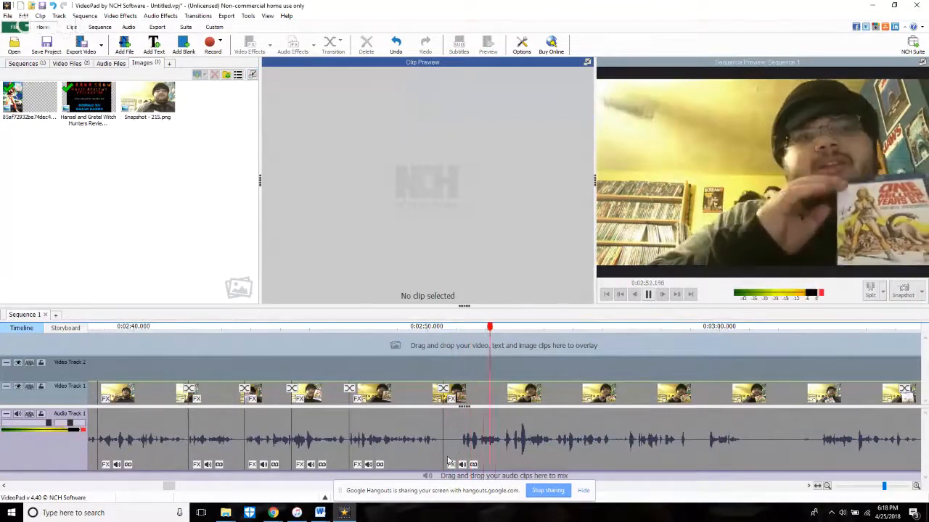
{"action": "left_click_drag", "start_coordinate": [444, 464], "coordinate": [506, 479]}
{"action": "left_click_drag", "start_coordinate": [505, 479], "coordinate": [506, 479]}
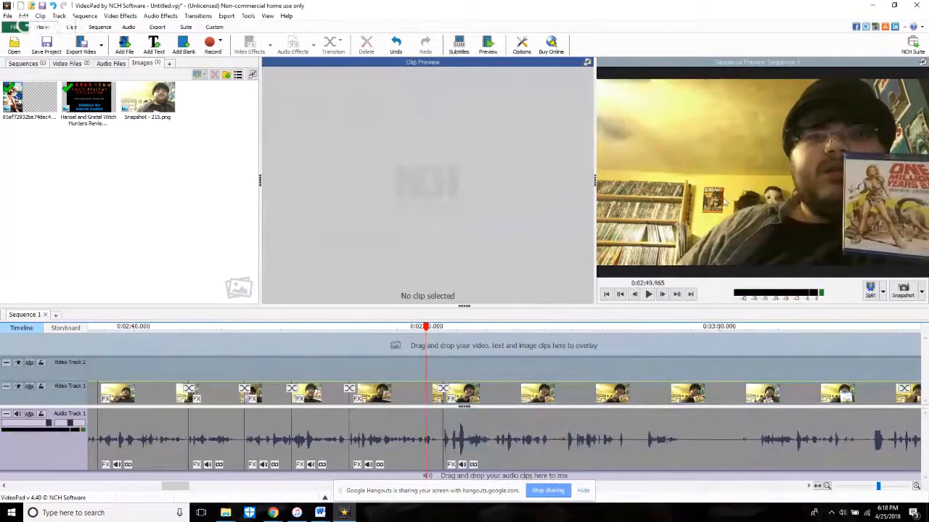
Step: Replay across the 2:50.561 cut, trim the last clip's start further to source time 3:42.616 and play it again
{"action": "key", "text": "space"}
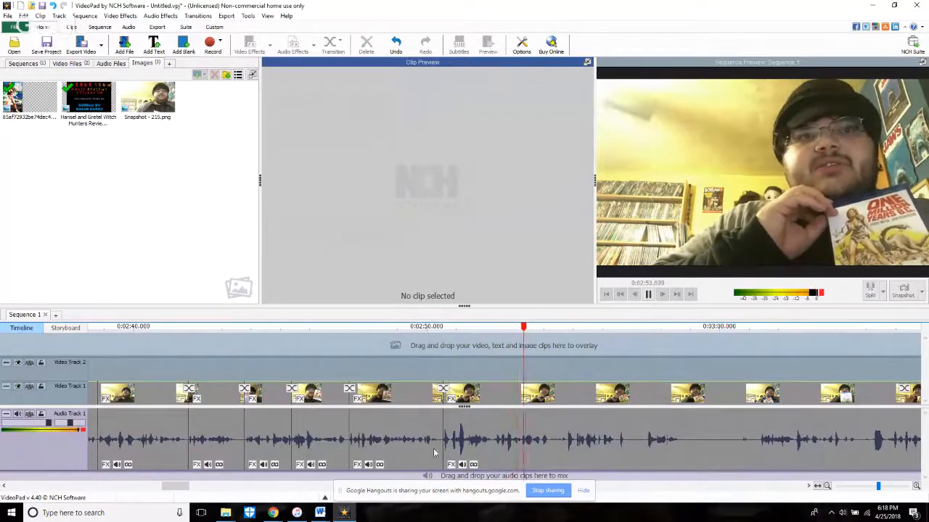
{"action": "left_click_drag", "start_coordinate": [441, 447], "coordinate": [494, 483]}
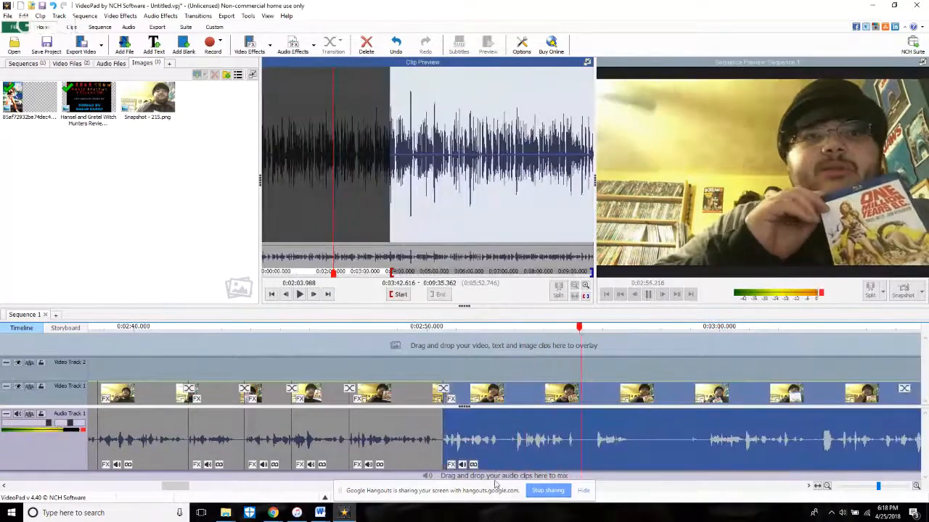
{"action": "left_click", "coordinate": [438, 362]}
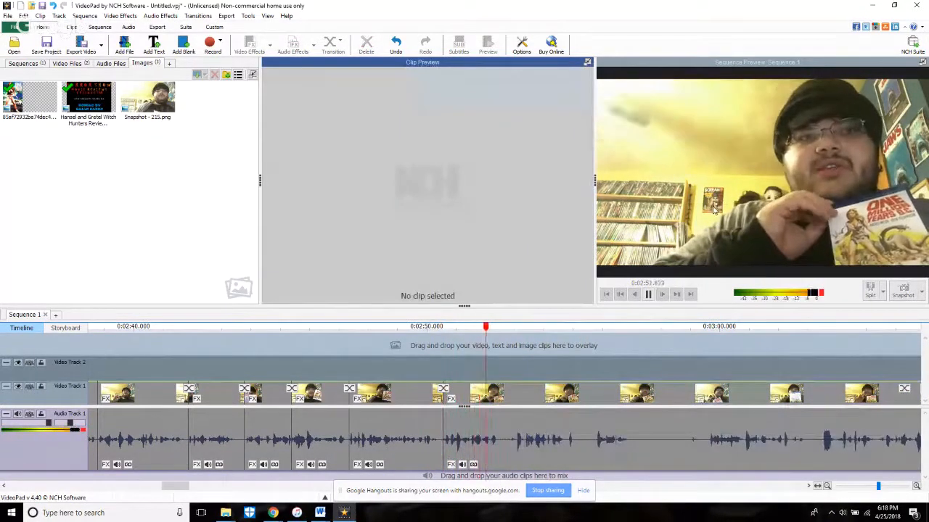
Step: Split all tracks at about 2:52.4, trim the last clip's start forward about 0.65 seconds and replay across the cut
{"action": "key", "text": "space"}
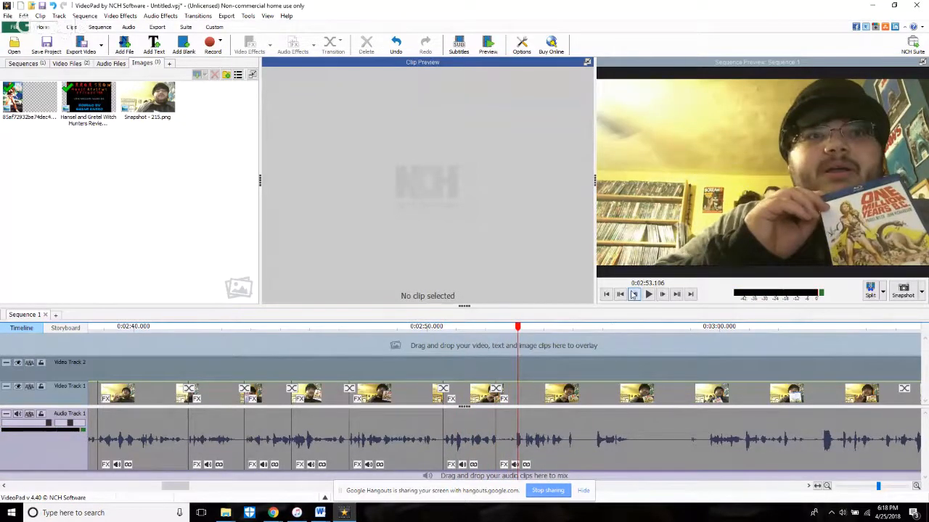
{"action": "left_click_drag", "start_coordinate": [497, 452], "coordinate": [517, 453]}
{"action": "left_click", "coordinate": [494, 372]}
{"action": "left_click", "coordinate": [648, 294]}
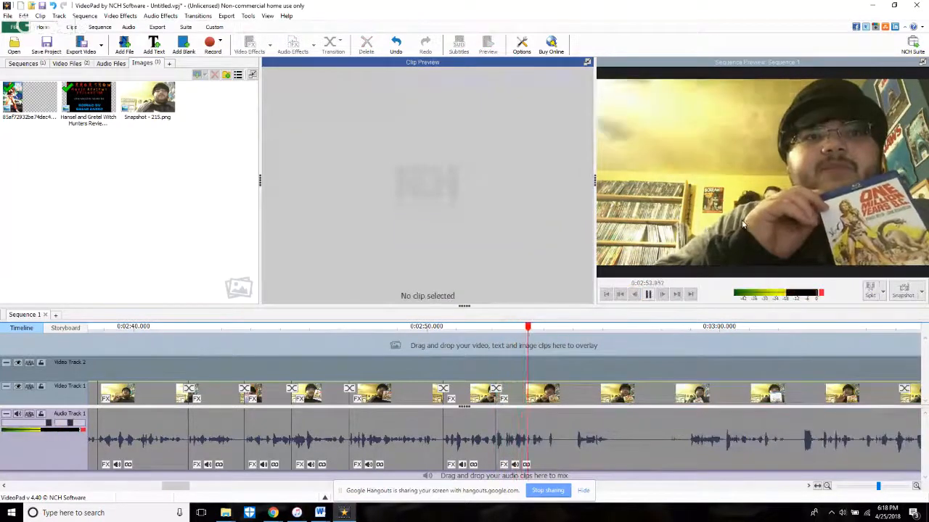
{"action": "left_click", "coordinate": [506, 358]}
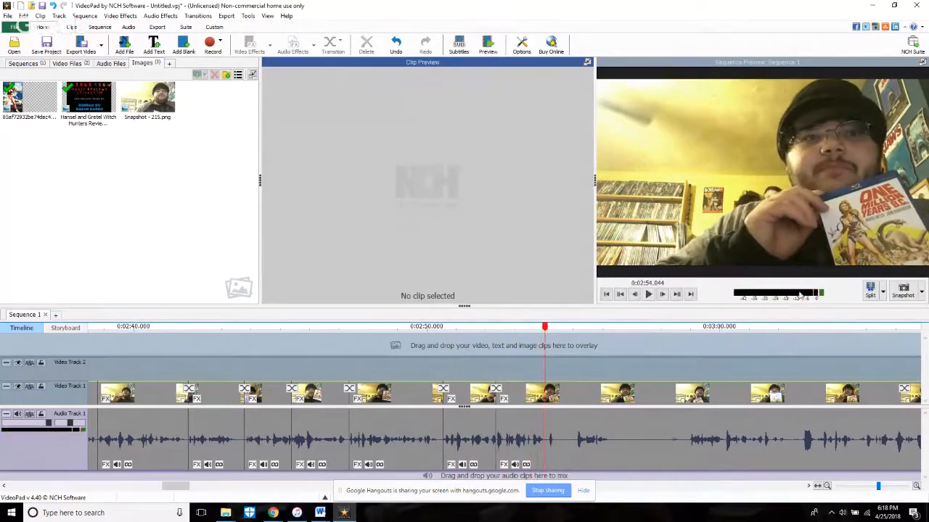
Step: Split all tracks at 2:54.044, trim the last clip's start to source time 3:49.608 and replay the cut
{"action": "left_click", "coordinate": [869, 292]}
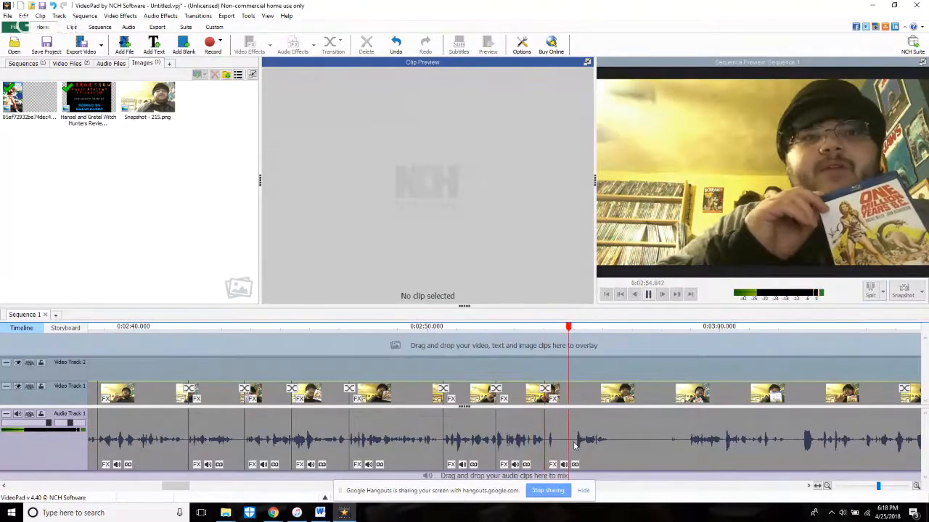
{"action": "left_click", "coordinate": [548, 459]}
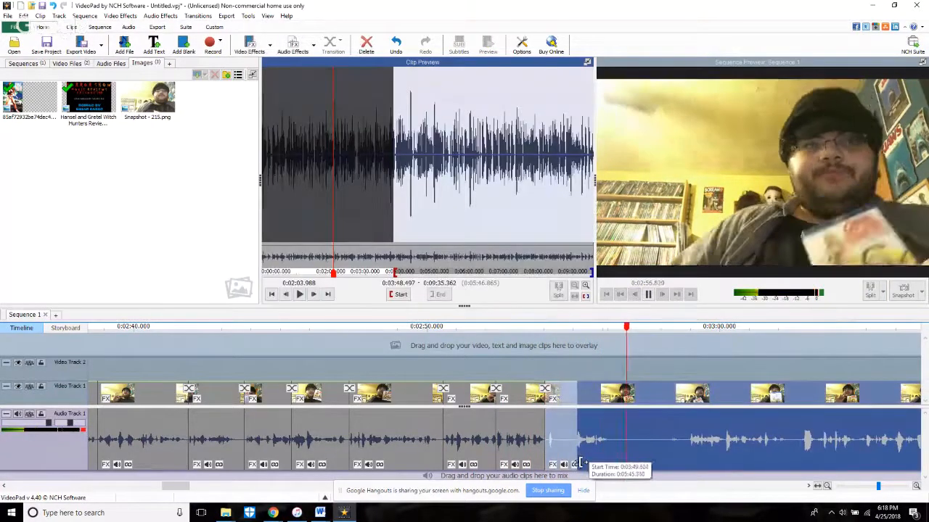
{"action": "left_click", "coordinate": [524, 358]}
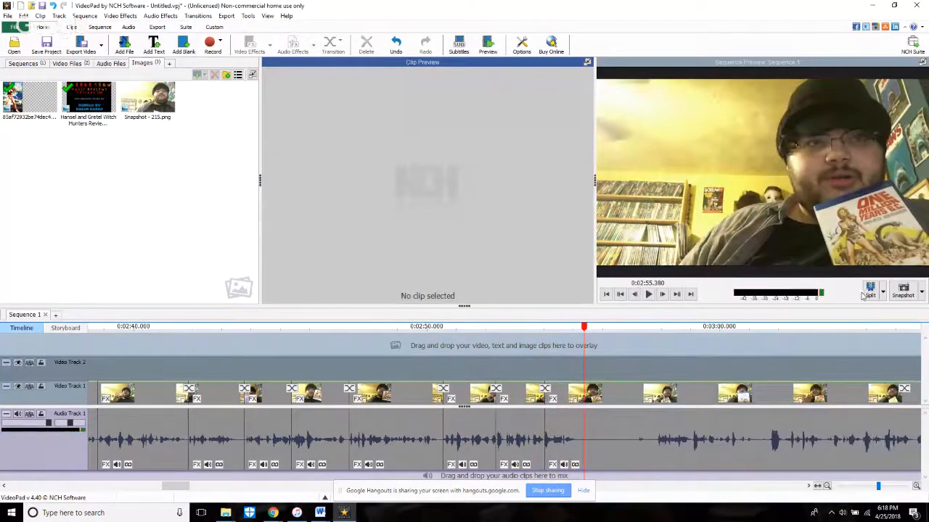
Step: Split all tracks at 2:55.380, trim the last clip's start past the pause to source time 3:53.462 and play on
{"action": "left_click", "coordinate": [502, 368]}
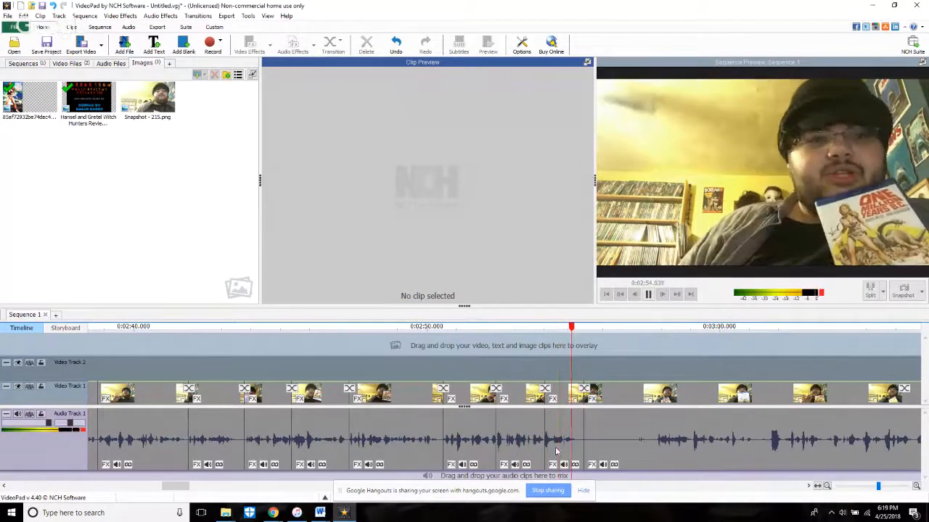
{"action": "left_click_drag", "start_coordinate": [587, 447], "coordinate": [655, 458]}
{"action": "left_click", "coordinate": [585, 349]}
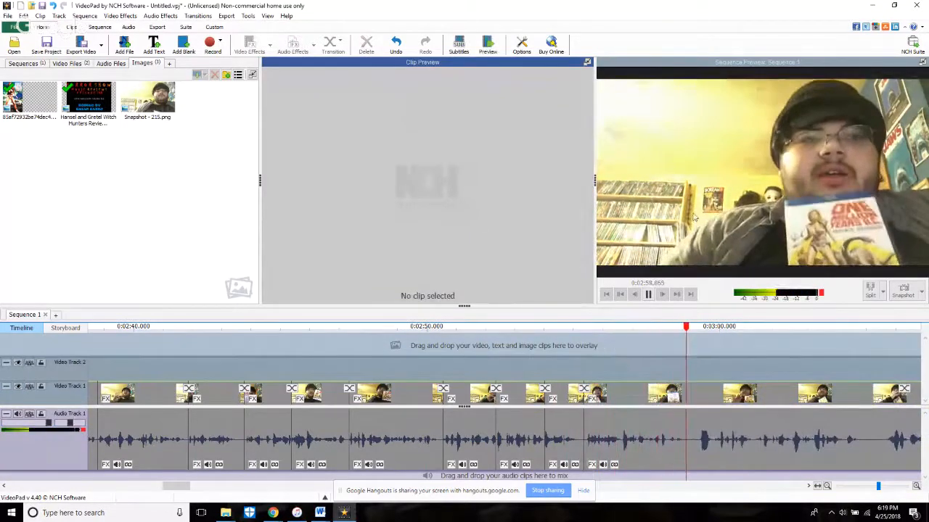
{"action": "key", "text": "space"}
{"action": "scroll", "coordinate": [591, 461], "scroll_direction": "up", "scroll_amount": 3}
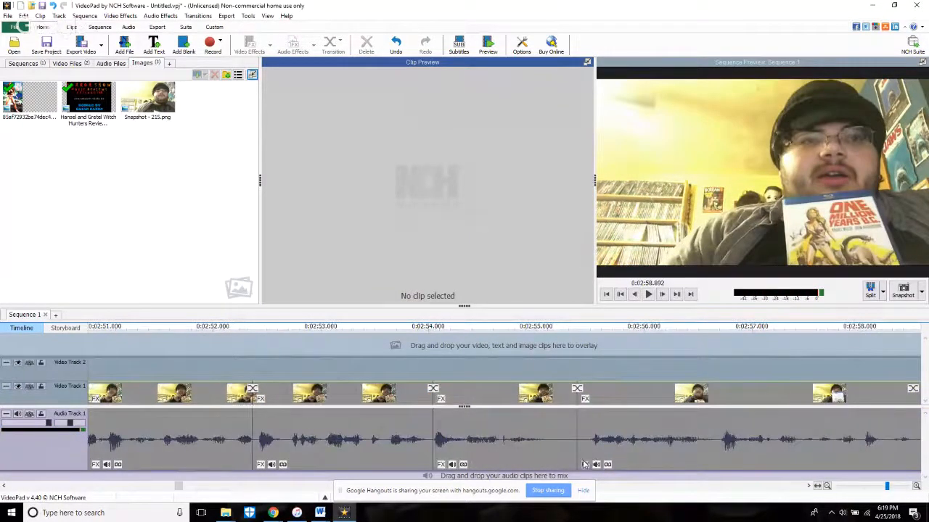
{"action": "left_click_drag", "start_coordinate": [578, 463], "coordinate": [592, 462]}
{"action": "key", "text": "space"}
{"action": "scroll", "coordinate": [624, 443], "scroll_direction": "down", "scroll_amount": 3}
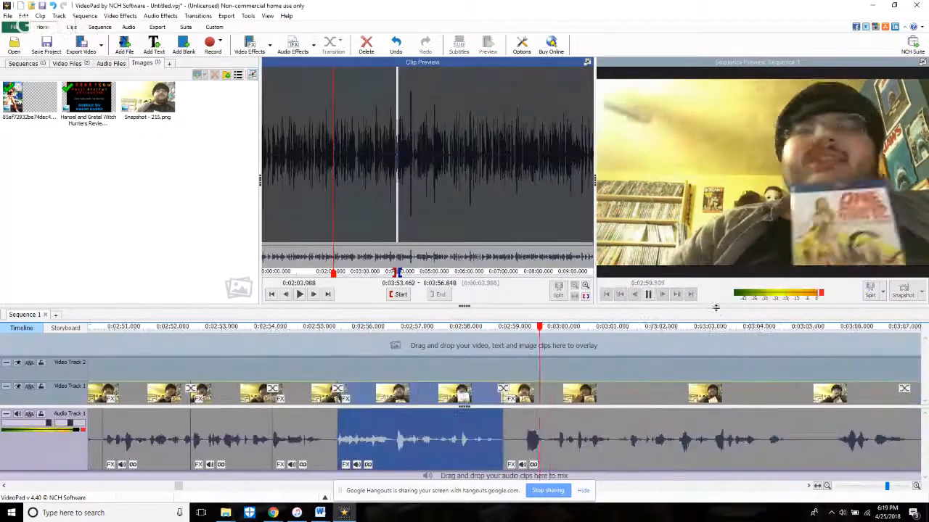
Step: Split all tracks at about 2:58.8, trim the last clip's start to source time 3:57.324 and play past the cut
{"action": "left_click_drag", "start_coordinate": [505, 468], "coordinate": [529, 468]}
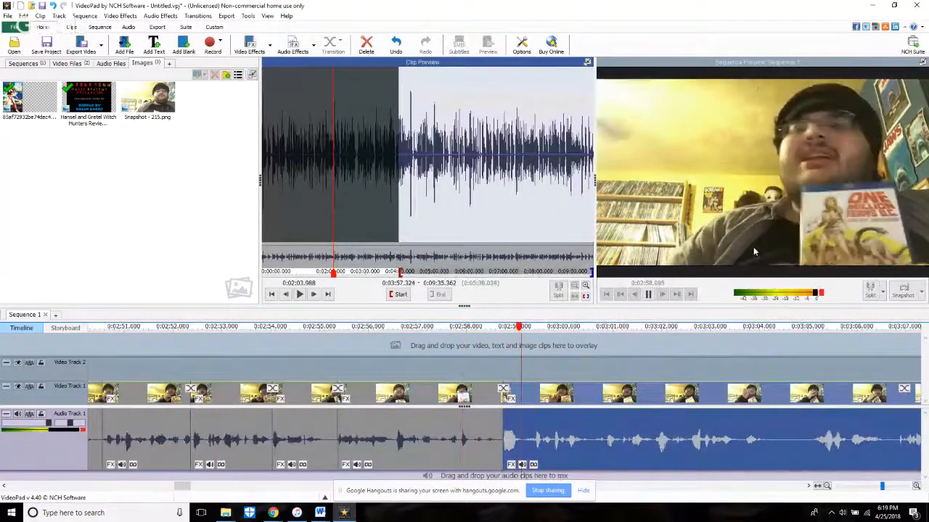
{"action": "scroll", "coordinate": [731, 234], "scroll_direction": "down", "scroll_amount": 2}
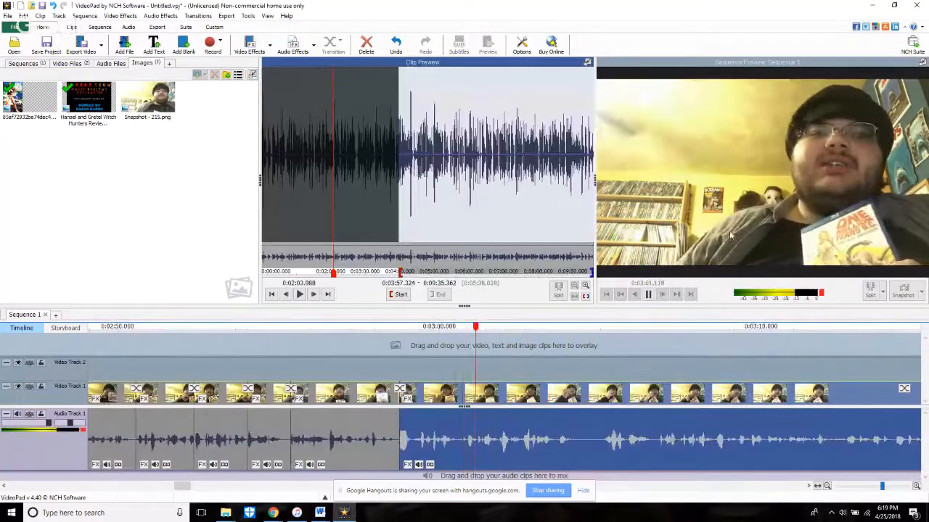
{"action": "left_click", "coordinate": [446, 347]}
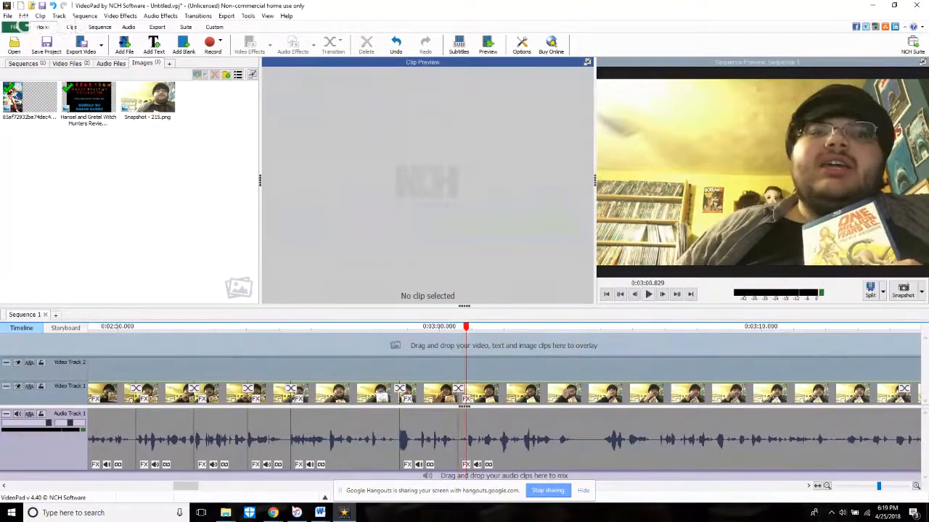
Step: Trim the last clip's start after the 3:00.6 split forward about 0.3 seconds to the next spoken phrase and replay it
{"action": "scroll", "coordinate": [421, 462], "scroll_direction": "up", "scroll_amount": 6}
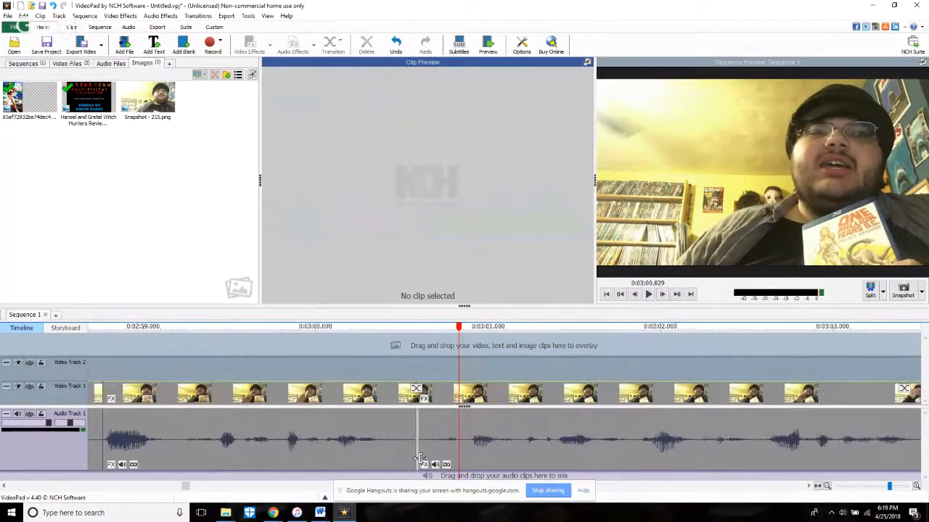
{"action": "left_click", "coordinate": [420, 459]}
{"action": "left_click_drag", "start_coordinate": [473, 460], "coordinate": [473, 460]}
{"action": "left_click", "coordinate": [387, 376]}
{"action": "key", "text": "space"}
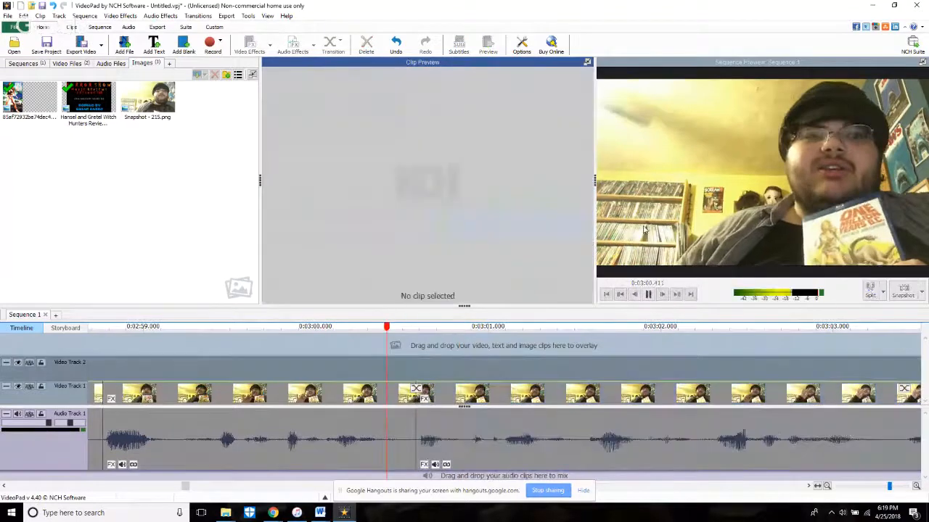
{"action": "key", "text": "space"}
Step: Review the remaining uncut footage by playing it from about 6:20 and again from about 8:15
{"action": "left_click", "coordinate": [690, 295]}
{"action": "scroll", "coordinate": [614, 343], "scroll_direction": "down", "scroll_amount": 10}
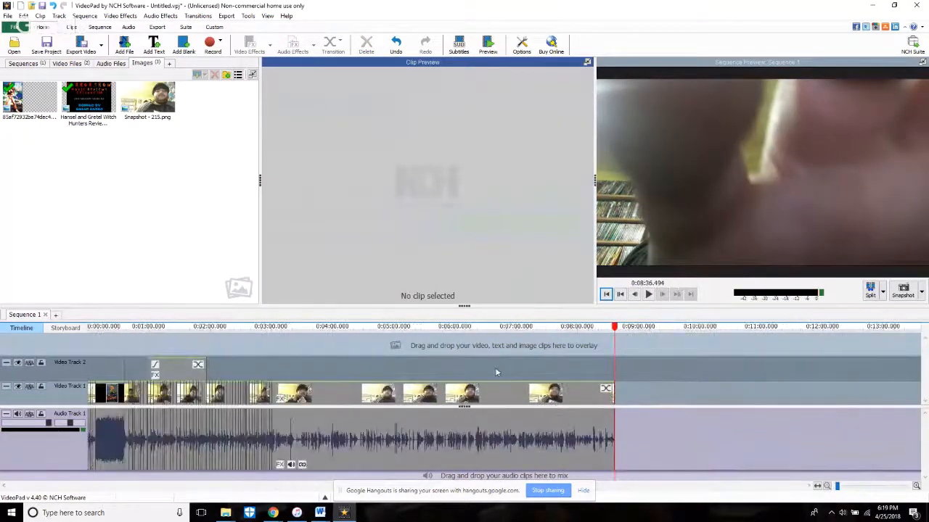
{"action": "left_click", "coordinate": [475, 359]}
{"action": "key", "text": "space"}
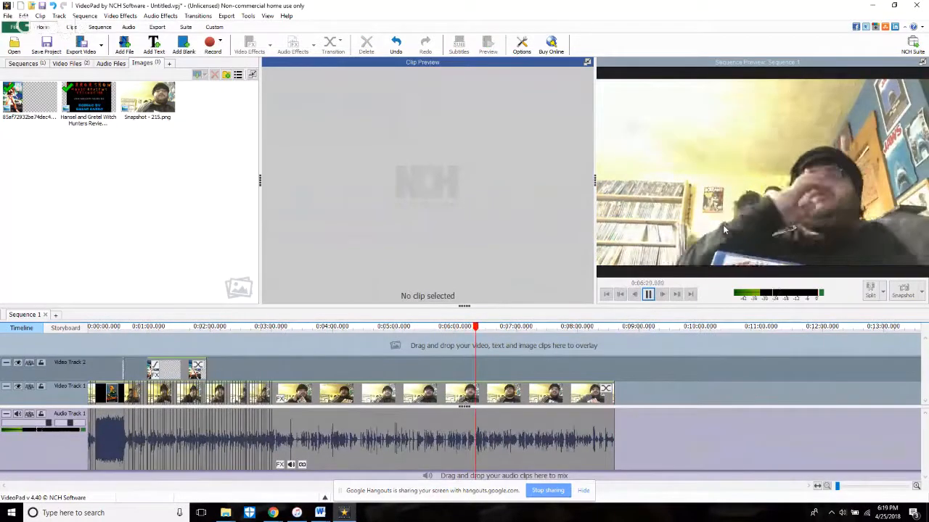
{"action": "scroll", "coordinate": [568, 366], "scroll_direction": "up", "scroll_amount": 3}
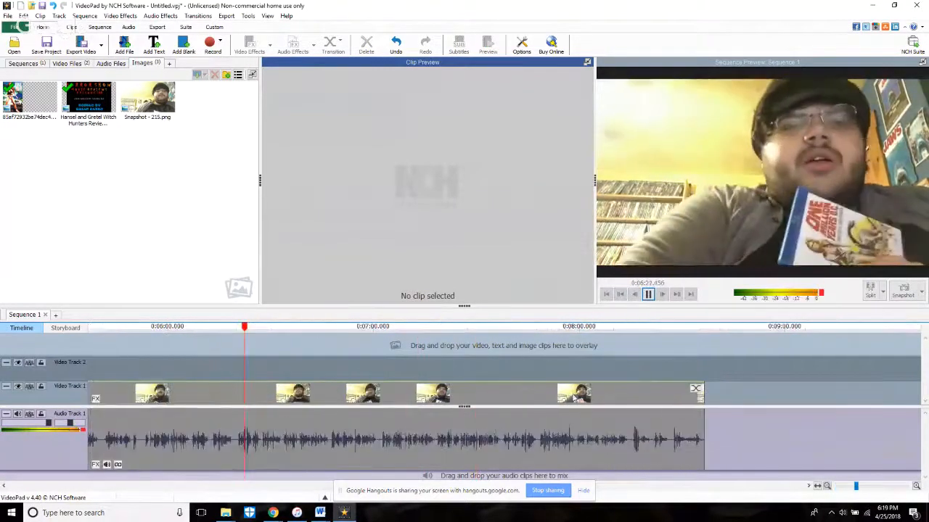
{"action": "left_click", "coordinate": [629, 367]}
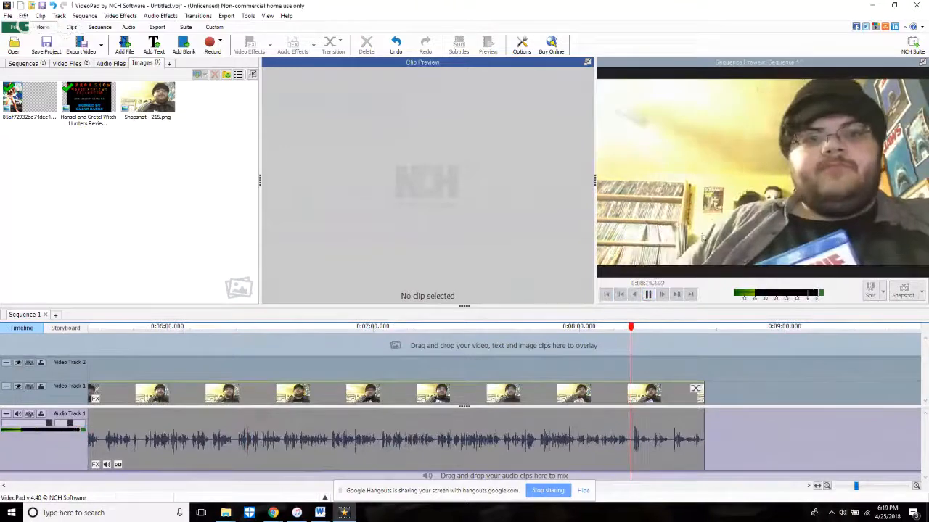
{"action": "key", "text": "space"}
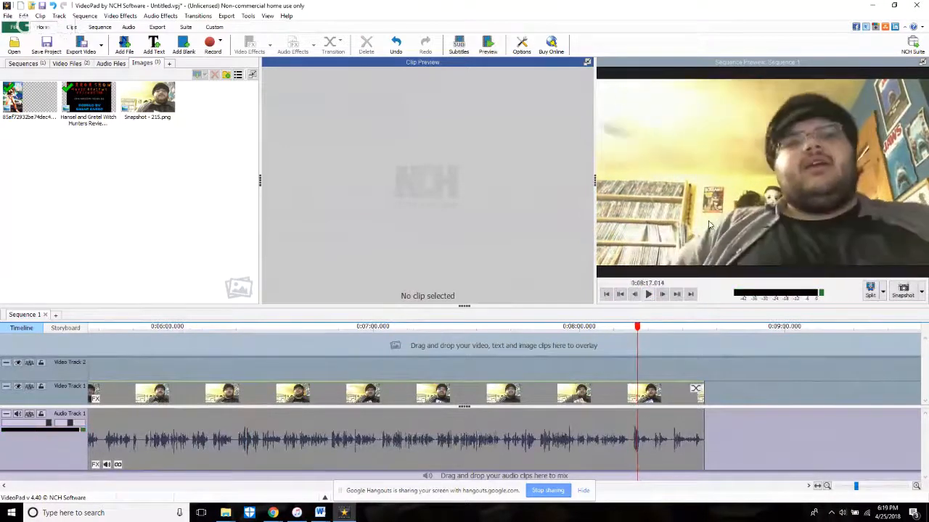
Step: Extend the poster overlay on Video Track 2 to the last cut at about 3:00.6 and play part of it to check
{"action": "left_click", "coordinate": [691, 295]}
{"action": "key", "text": "space"}
{"action": "scroll", "coordinate": [468, 425], "scroll_direction": "down", "scroll_amount": 2}
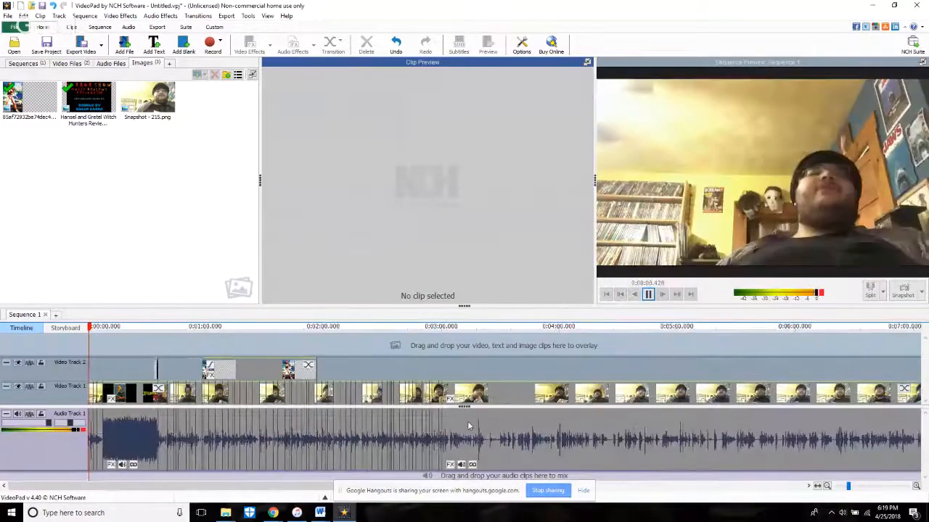
{"action": "left_click_drag", "start_coordinate": [315, 372], "coordinate": [442, 370]}
{"action": "left_click", "coordinate": [402, 346]}
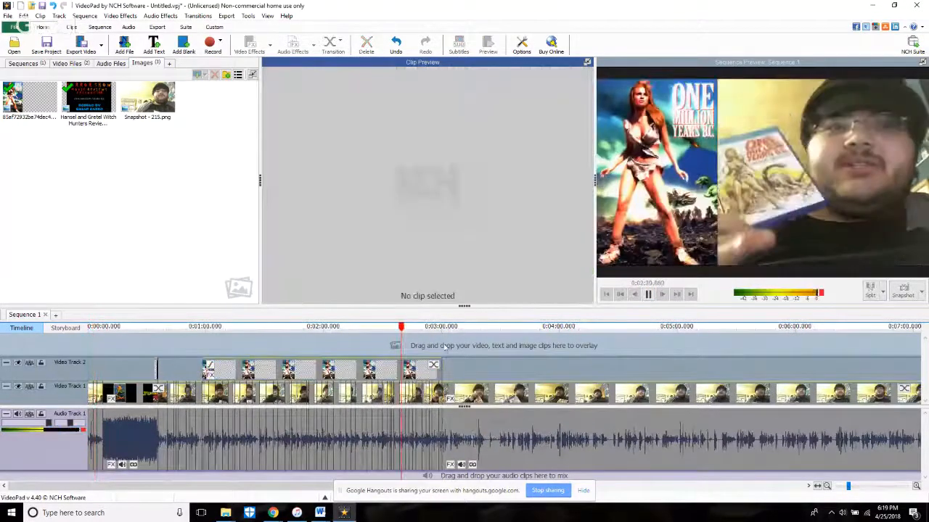
{"action": "scroll", "coordinate": [451, 360], "scroll_direction": "up", "scroll_amount": 3}
{"action": "scroll", "coordinate": [457, 365], "scroll_direction": "up", "scroll_amount": 1}
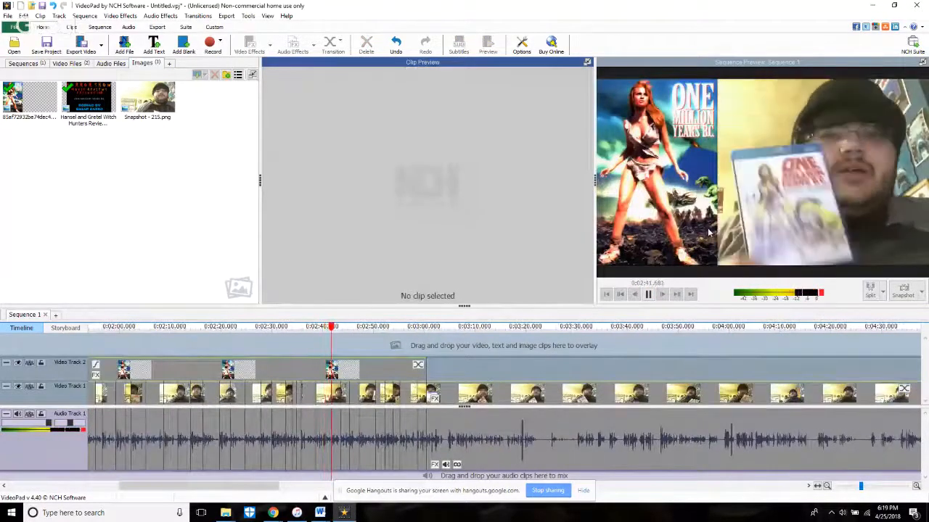
{"action": "key", "text": "space"}
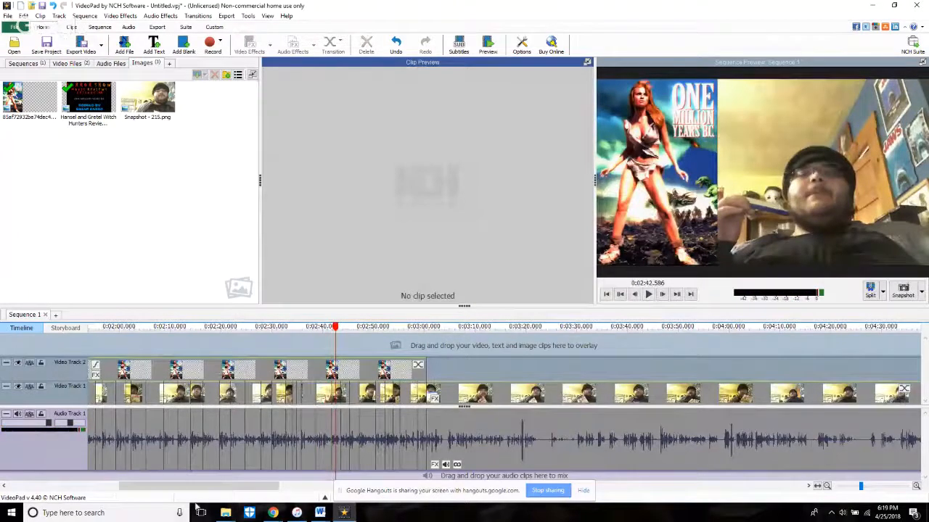
Step: Switch to Chrome and look at the YouTube page "Editing Live Stream: One Million Years B.C." with its live chat
{"action": "mouse_move", "coordinate": [276, 513]}
{"action": "left_click", "coordinate": [193, 475]}
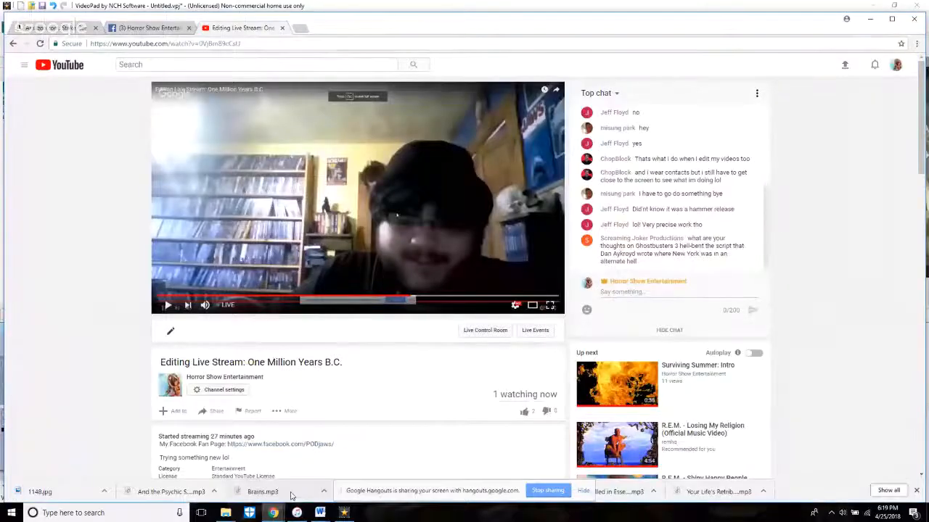
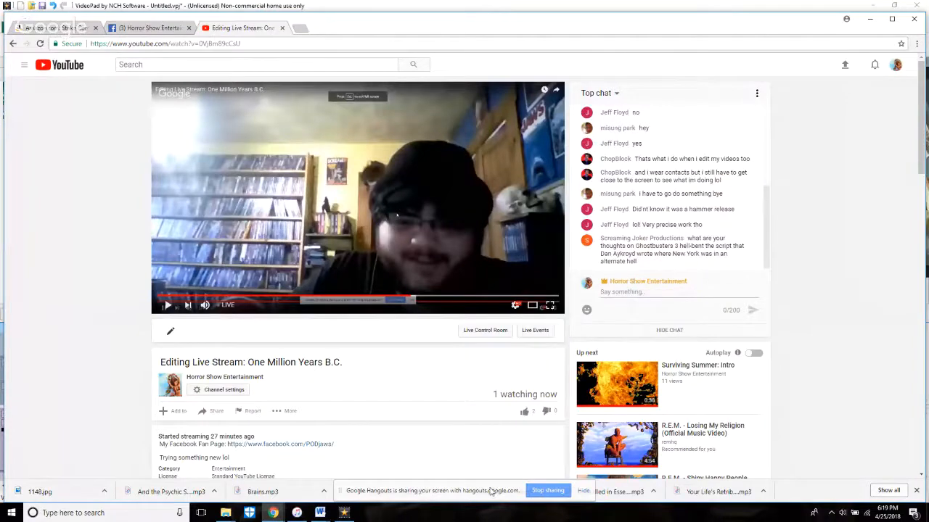
Step: Switch back to VideoPad, play the sequence on from about 2:43 and split the footage at about 3:04.2
{"action": "left_click", "coordinate": [344, 513]}
{"action": "key", "text": "space"}
{"action": "scroll", "coordinate": [431, 418], "scroll_direction": "up", "scroll_amount": 5}
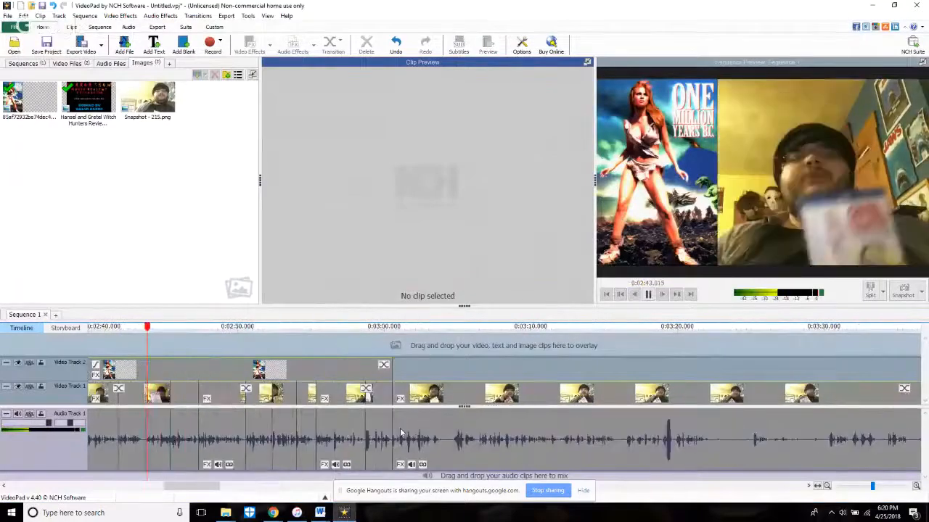
{"action": "left_click", "coordinate": [486, 369]}
{"action": "left_click", "coordinate": [613, 344]}
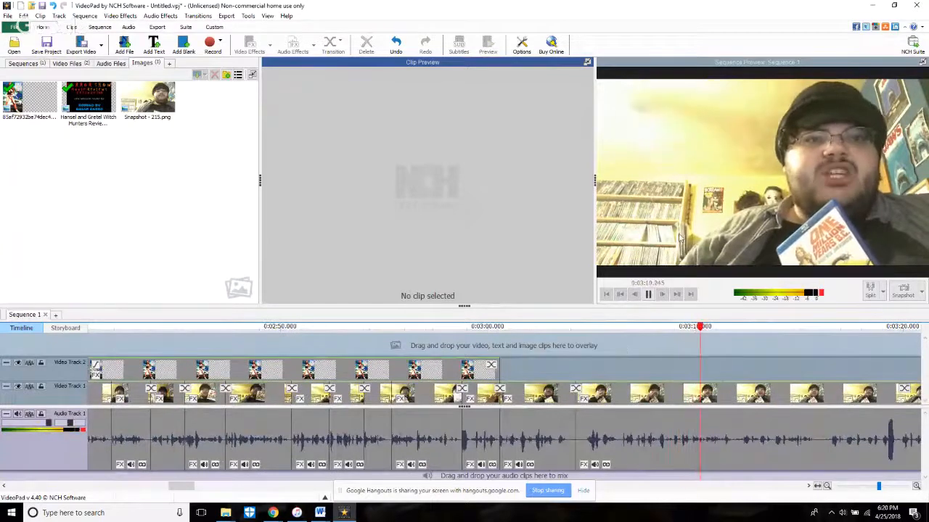
Step: Split the footage at 3:11.979 and replay the section before it from about 3:06
{"action": "key", "text": "space"}
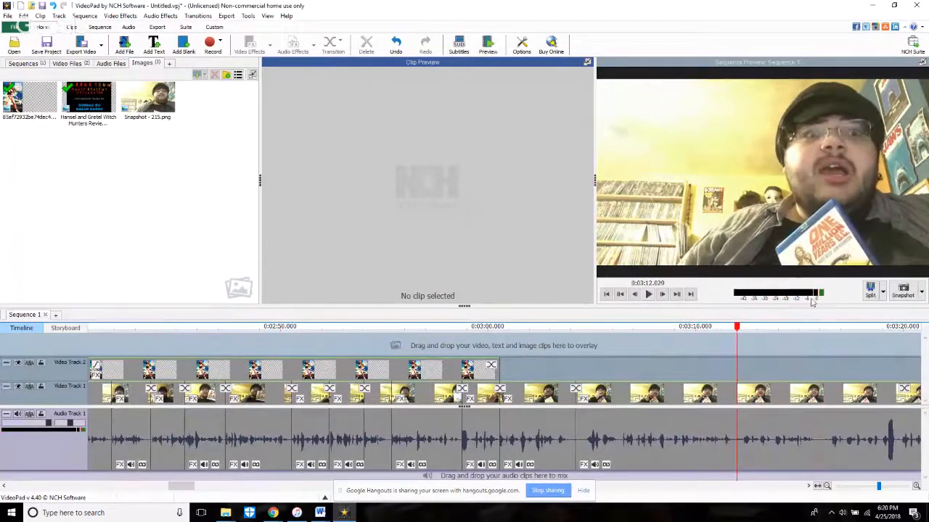
{"action": "left_click", "coordinate": [636, 295]}
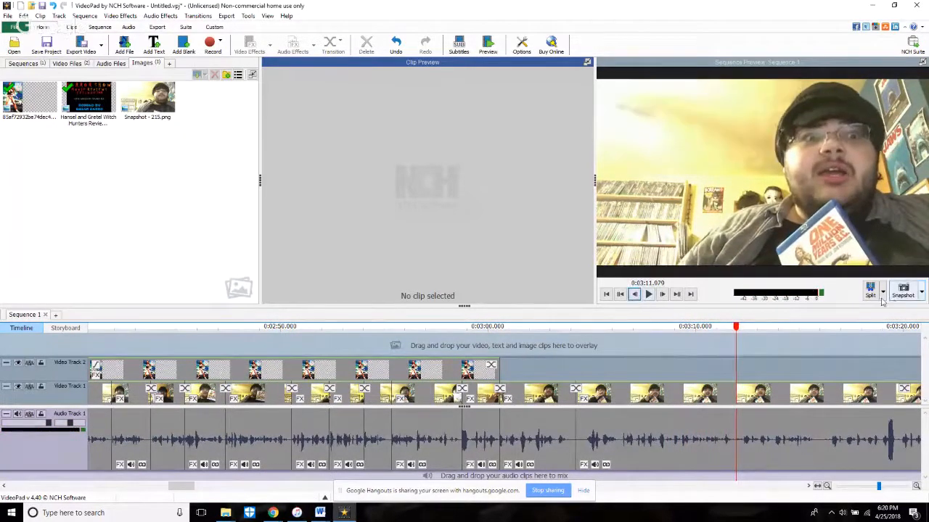
{"action": "left_click", "coordinate": [610, 378]}
{"action": "left_click", "coordinate": [648, 295]}
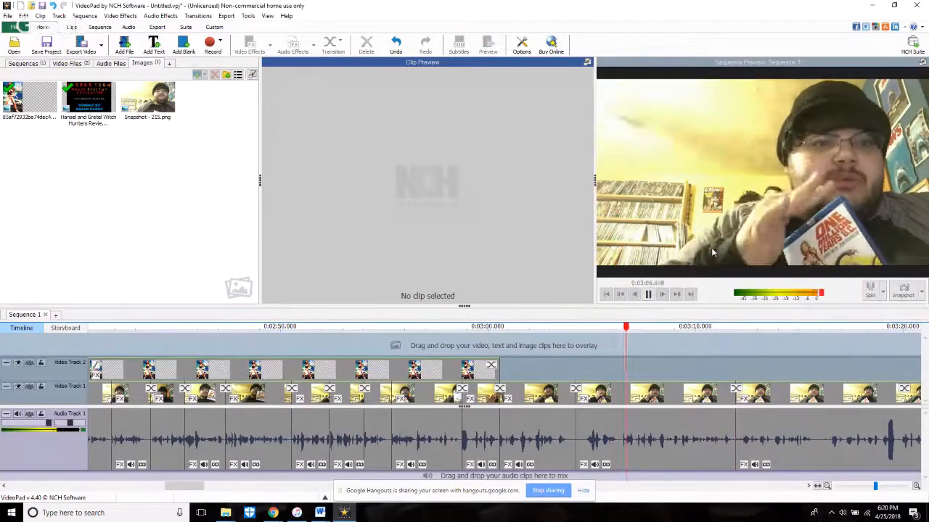
Step: Trim the start of the clip after the 3:04.2 split forward about 0.5 seconds and replay the cut
{"action": "left_click", "coordinate": [578, 457]}
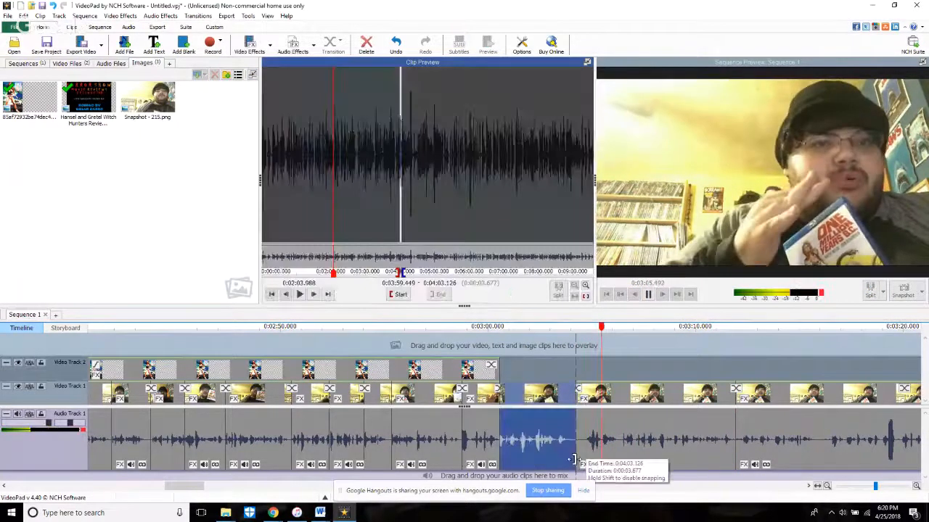
{"action": "left_click_drag", "start_coordinate": [579, 458], "coordinate": [590, 457]}
{"action": "left_click", "coordinate": [570, 364]}
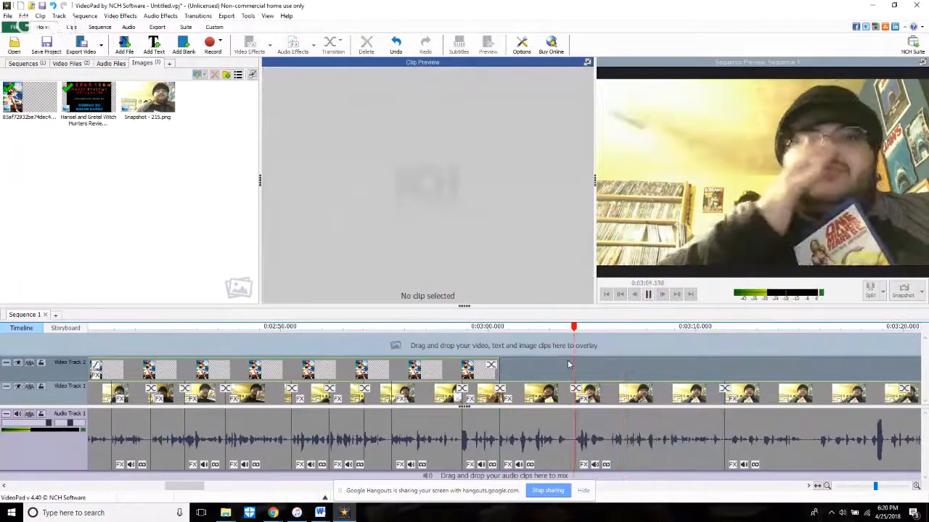
{"action": "key", "text": "space"}
Step: Pause at the end of the spoken phrase and split the footage at 3:05.793
{"action": "key", "text": "space"}
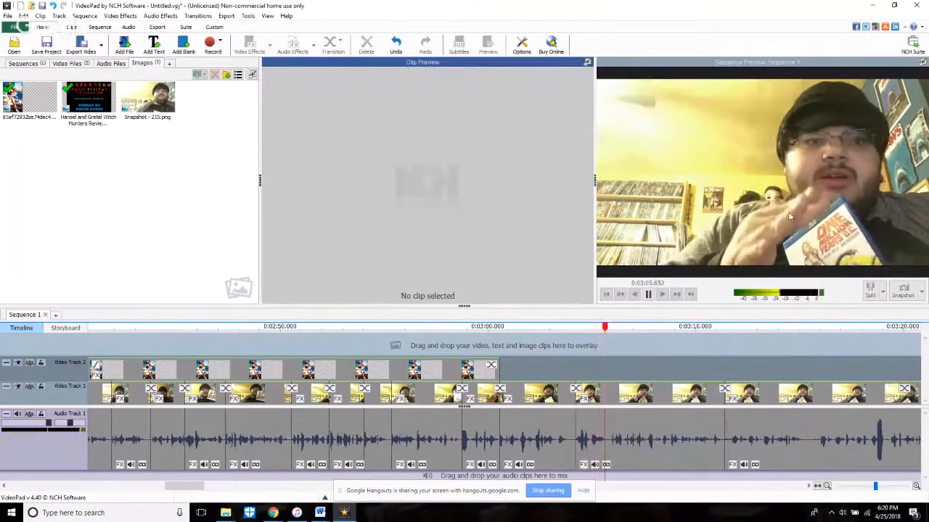
{"action": "key", "text": "space"}
{"action": "left_click", "coordinate": [882, 292]}
{"action": "left_click", "coordinate": [872, 299]}
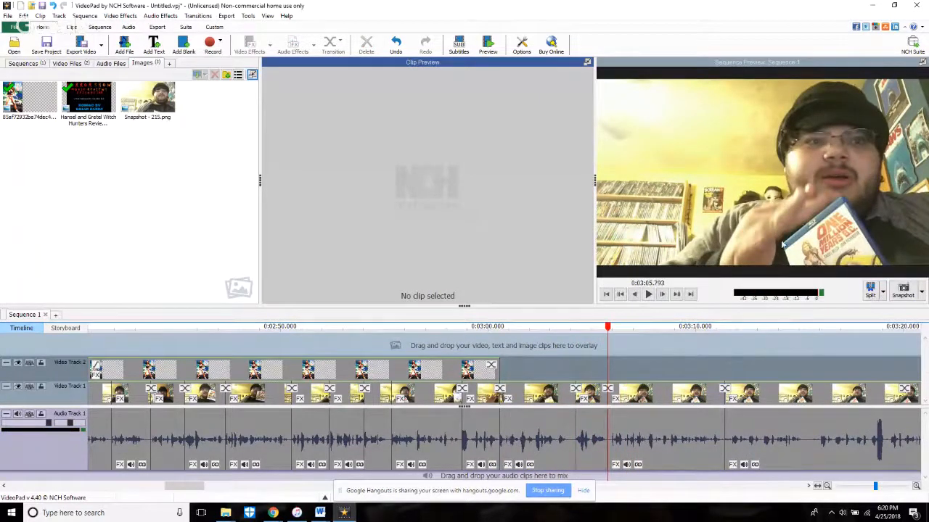
Step: Trim the start of the clip after the 3:05.8 split forward about 0.8 seconds and replay from about 3:06
{"action": "key", "text": "space"}
{"action": "scroll", "coordinate": [691, 420], "scroll_direction": "up", "scroll_amount": 3}
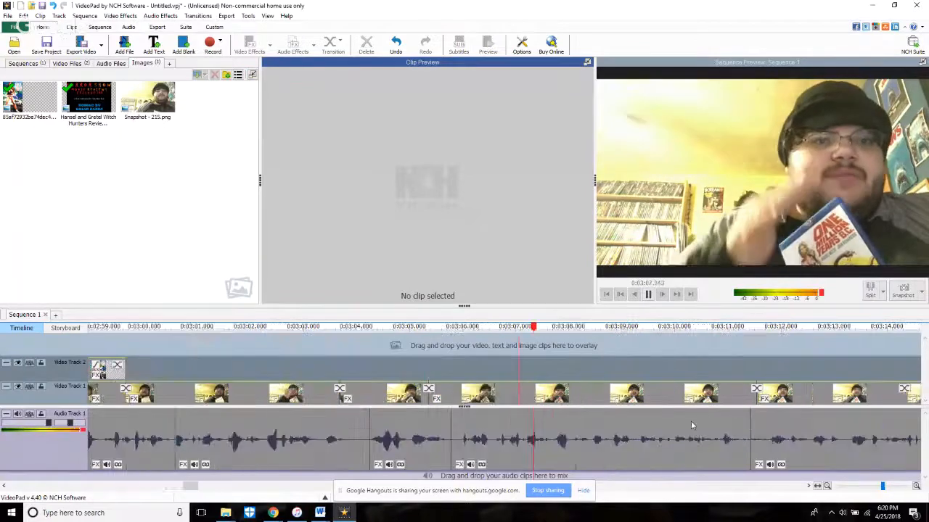
{"action": "left_click", "coordinate": [427, 455]}
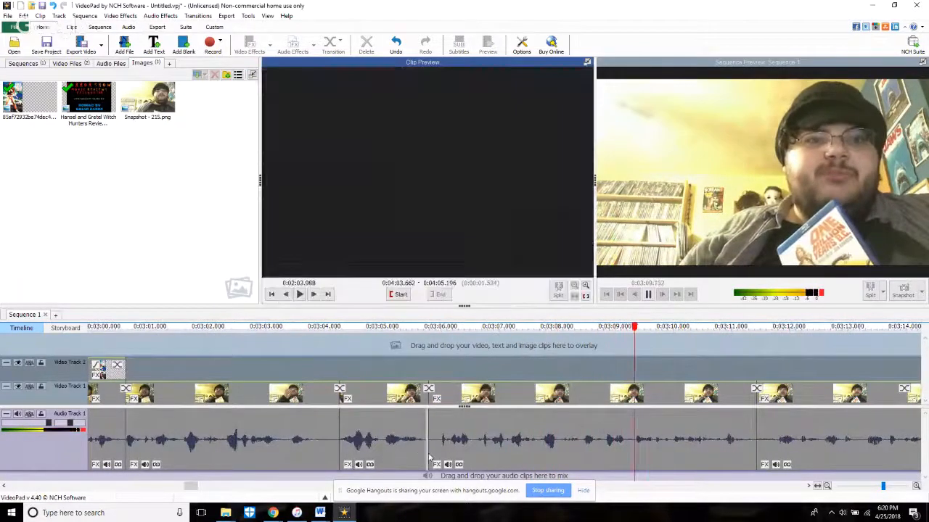
{"action": "left_click_drag", "start_coordinate": [430, 456], "coordinate": [477, 468]}
{"action": "left_click", "coordinate": [442, 368]}
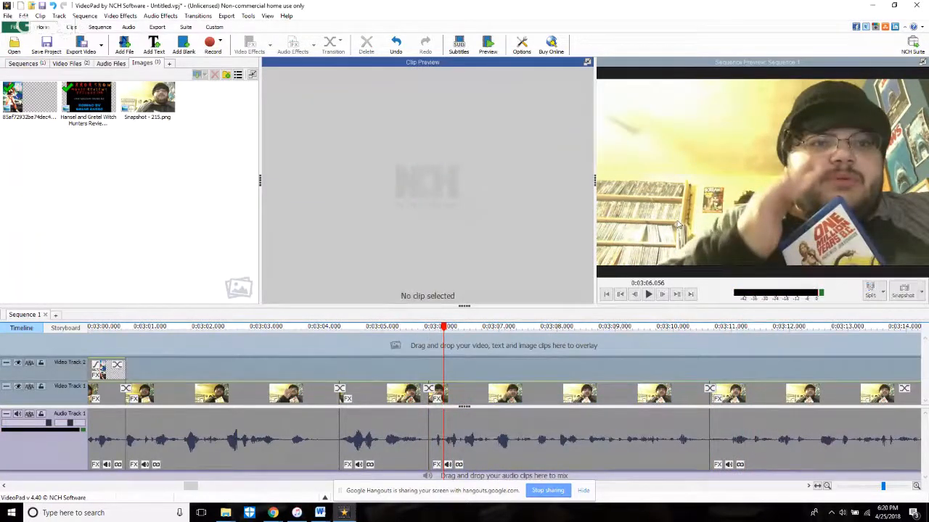
{"action": "key", "text": "space"}
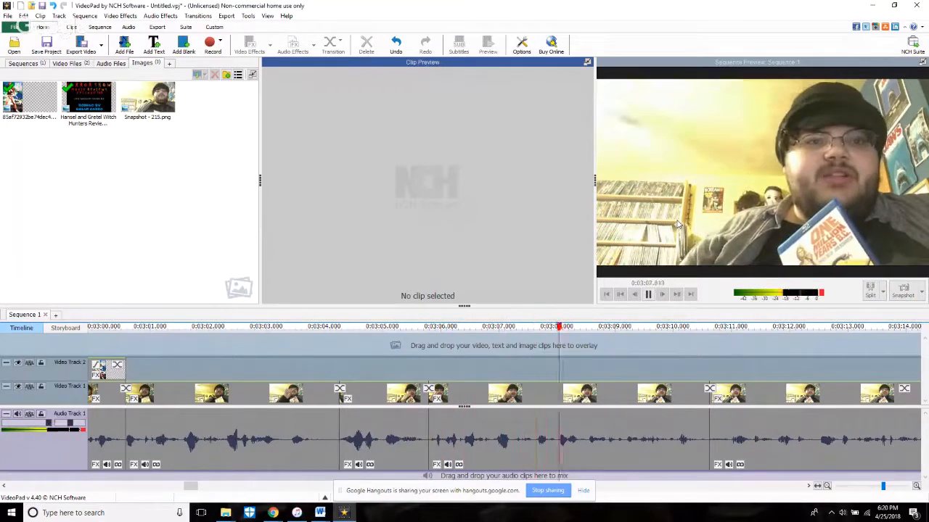
Step: Trim the start of the clip after the cut at about 3:10.6 forward past the loud audio spike, replaying it
{"action": "scroll", "coordinate": [682, 230], "scroll_direction": "down", "scroll_amount": 2}
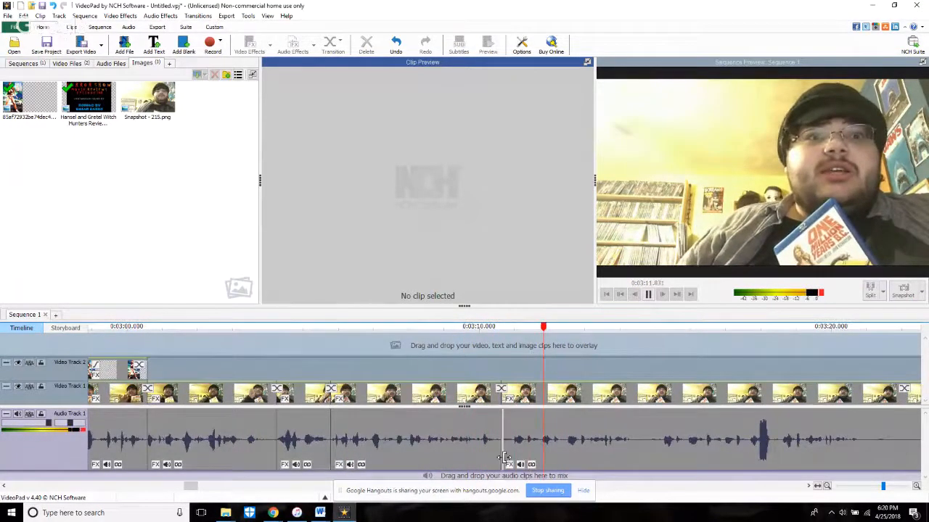
{"action": "mouse_move", "coordinate": [505, 457]}
{"action": "left_mouse_down"}
{"action": "mouse_move", "coordinate": [552, 476]}
{"action": "mouse_move", "coordinate": [501, 476]}
{"action": "left_mouse_up"}
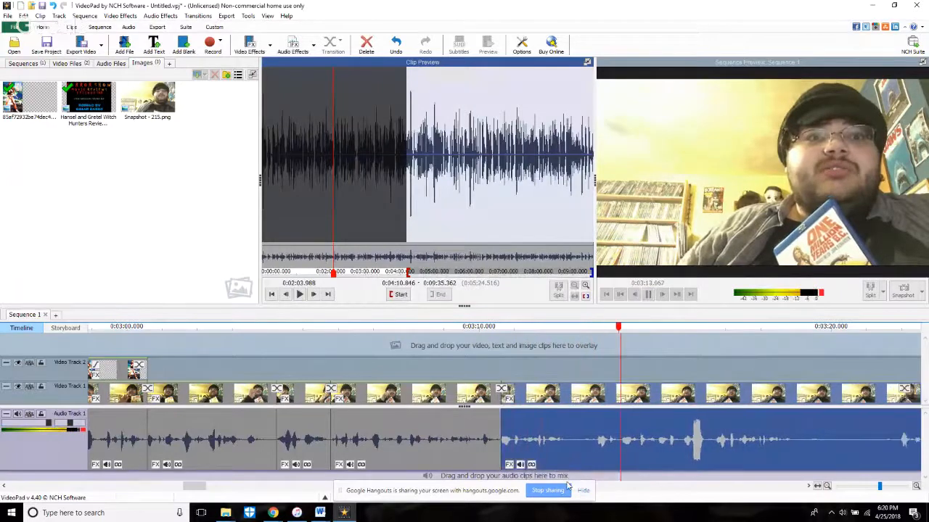
{"action": "left_click", "coordinate": [465, 344]}
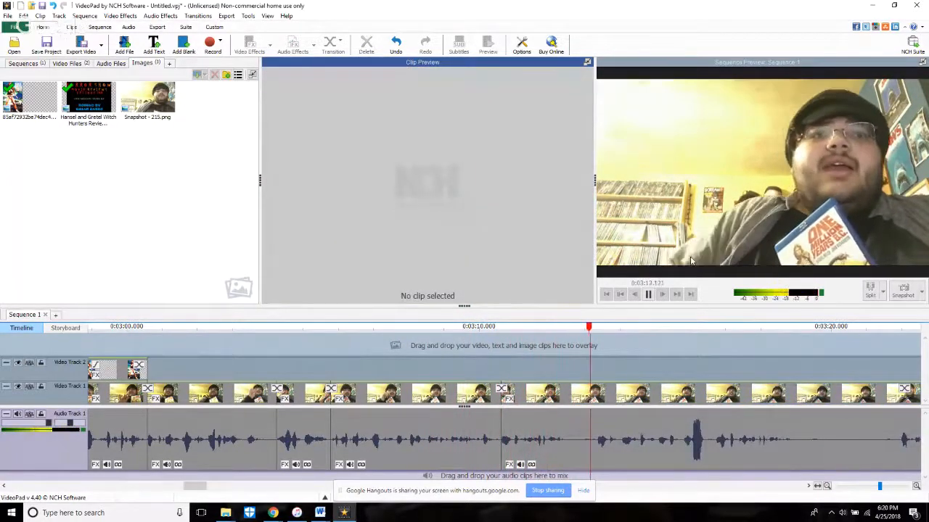
{"action": "left_click_drag", "start_coordinate": [502, 456], "coordinate": [670, 474]}
{"action": "left_click", "coordinate": [589, 354]}
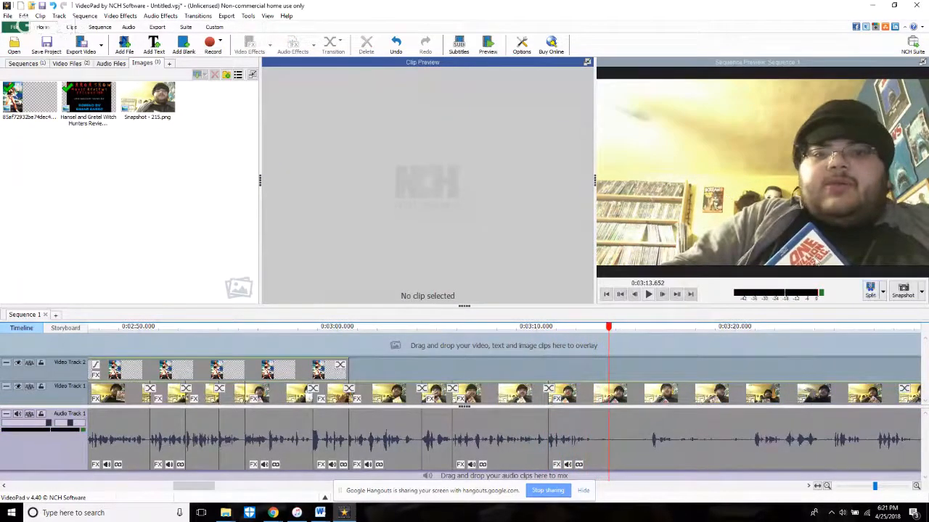
Step: Split the footage at 3:13.652, trim the following clip's start forward about 2 seconds and play across the cut
{"action": "left_click_drag", "start_coordinate": [662, 359], "coordinate": [649, 370]}
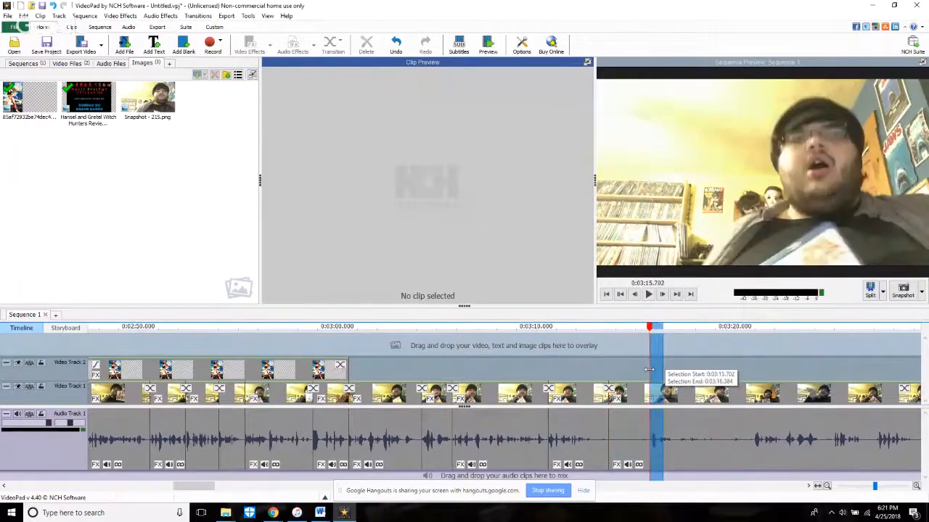
{"action": "left_click_drag", "start_coordinate": [610, 444], "coordinate": [647, 447]}
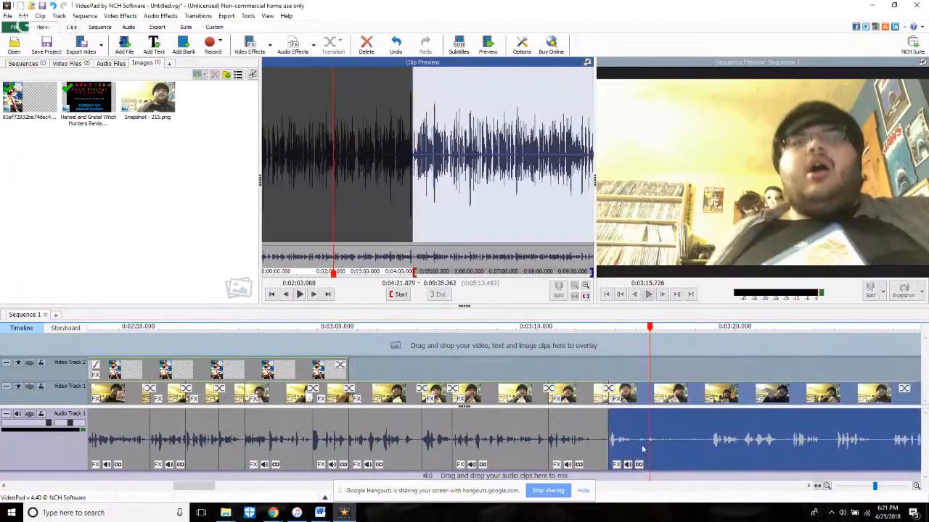
{"action": "left_click", "coordinate": [578, 361]}
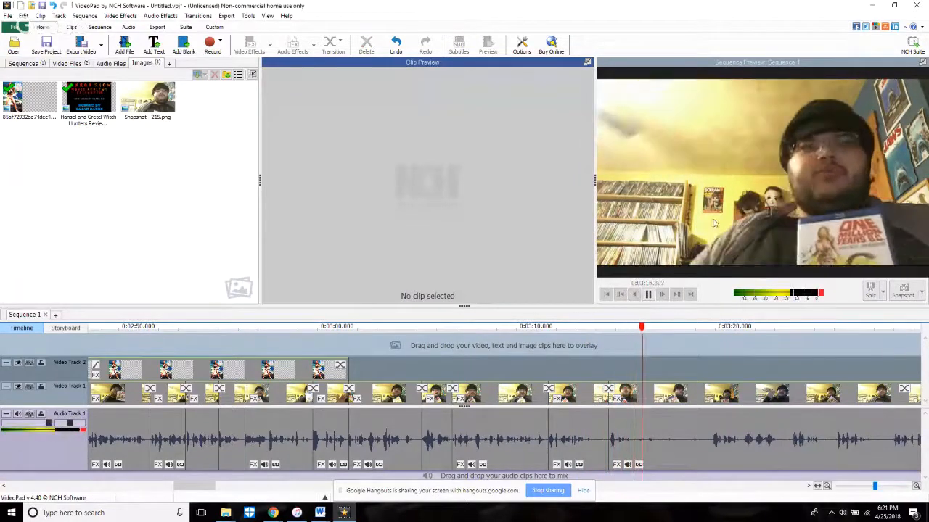
{"action": "key", "text": "space"}
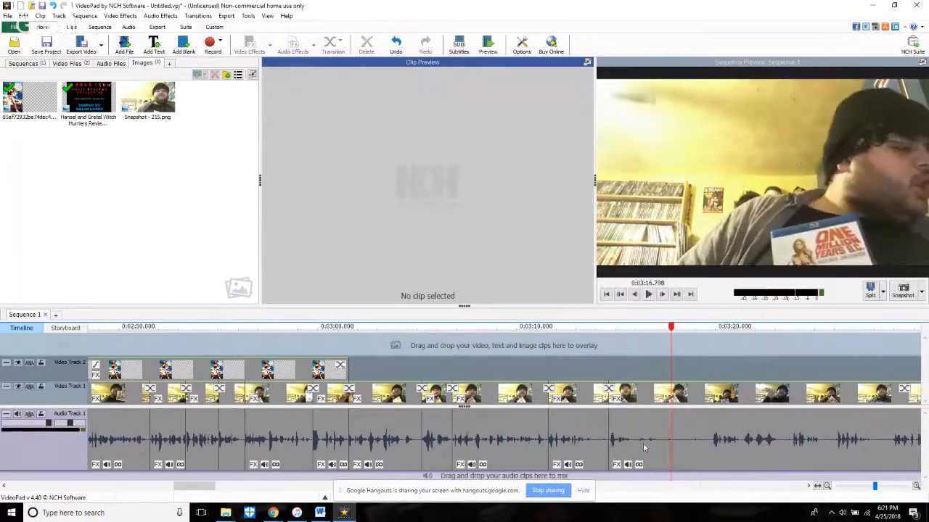
{"action": "key", "text": "space"}
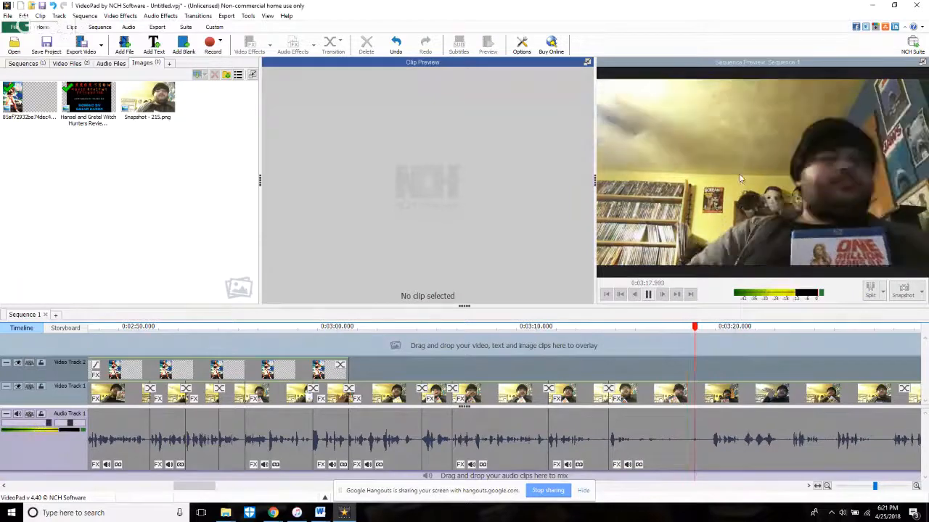
{"action": "key", "text": "space"}
Step: Trim the start of the clip after the 3:13.6 split forward about another 5 seconds to the next speech and replay it
{"action": "left_click", "coordinate": [605, 461]}
{"action": "left_click_drag", "start_coordinate": [612, 460], "coordinate": [714, 468]}
{"action": "left_click", "coordinate": [614, 372]}
{"action": "left_click", "coordinate": [589, 361]}
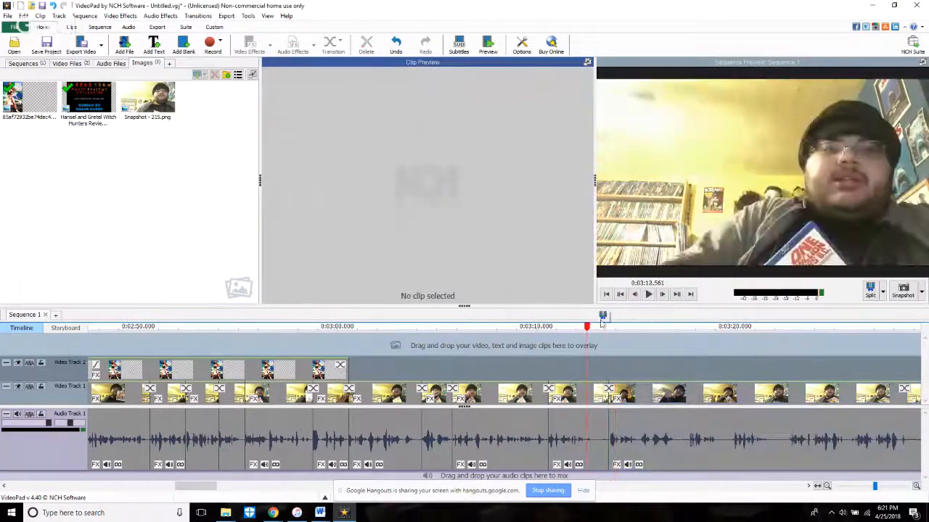
{"action": "key", "text": "space"}
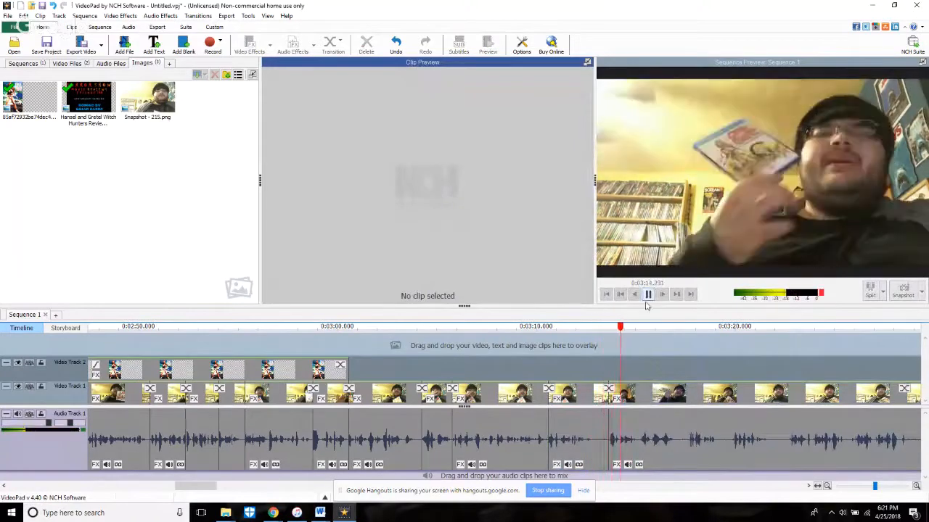
Step: Play on through the clip after the 3:13.6 cut and split the footage at about 3:17.3
{"action": "left_click", "coordinate": [649, 295]}
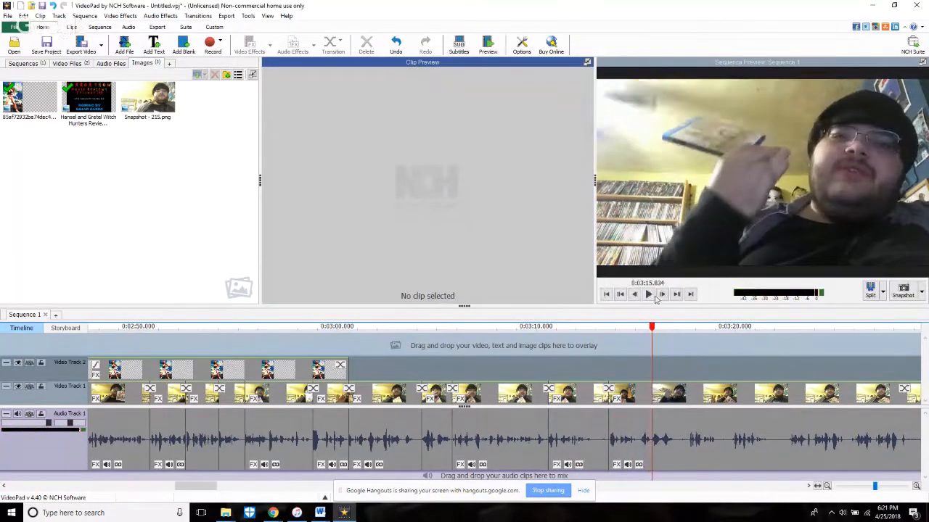
{"action": "scroll", "coordinate": [572, 356], "scroll_direction": "up", "scroll_amount": 5}
{"action": "key", "text": "space"}
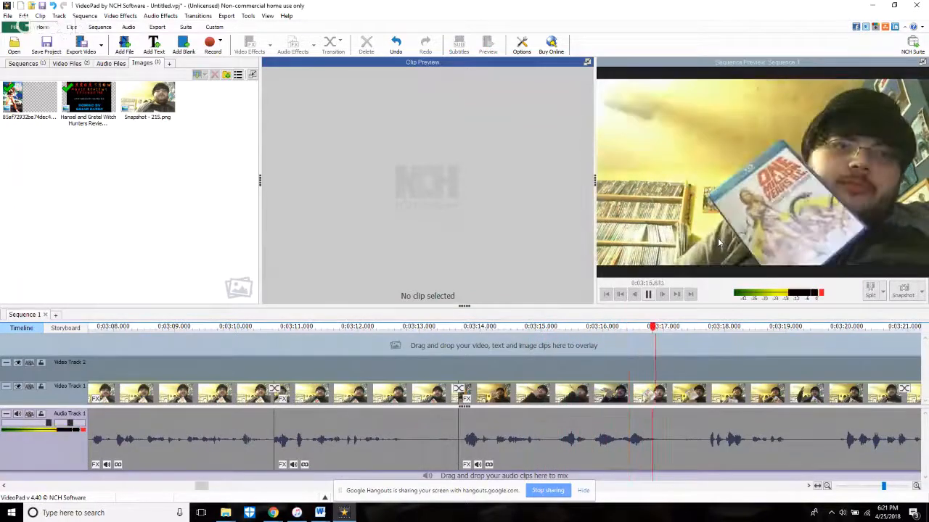
{"action": "key", "text": "space"}
Step: Trim the start of the clip after the 3:17.3 split forward about 0.4 seconds to the next speech and replay it
{"action": "key", "text": "space"}
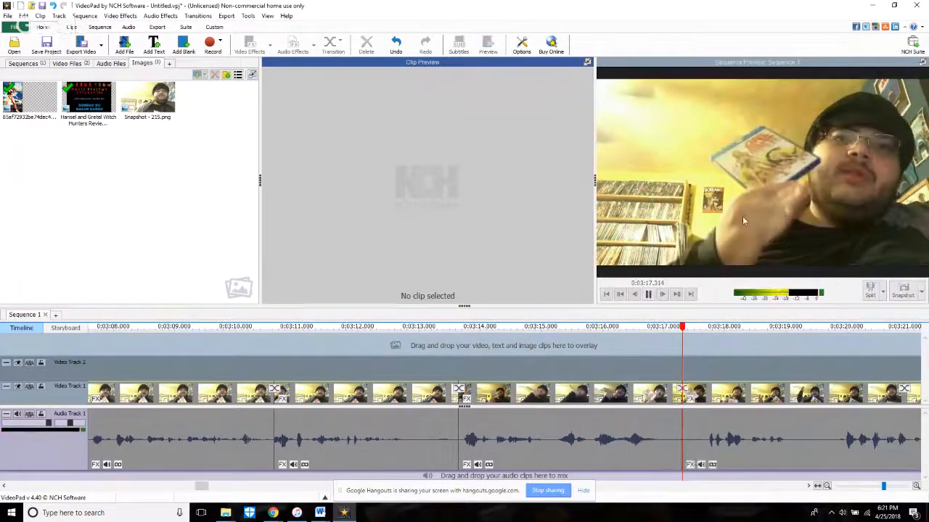
{"action": "key", "text": "space"}
{"action": "left_click", "coordinate": [634, 294]}
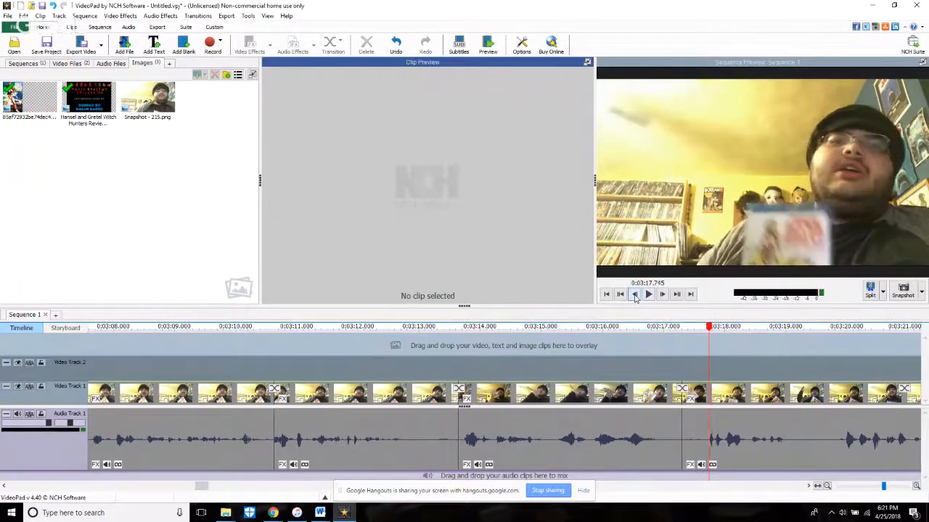
{"action": "left_click_drag", "start_coordinate": [686, 435], "coordinate": [710, 436]}
{"action": "left_click", "coordinate": [660, 359]}
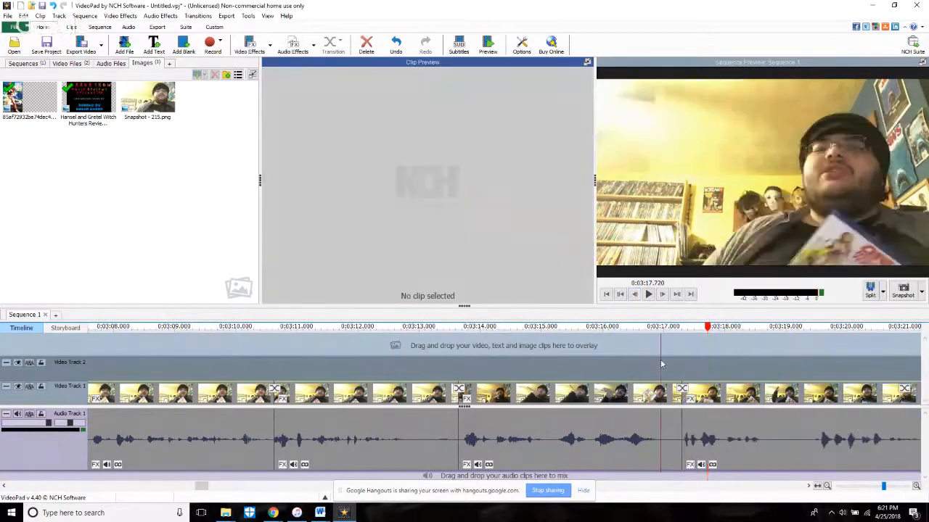
{"action": "key", "text": "space"}
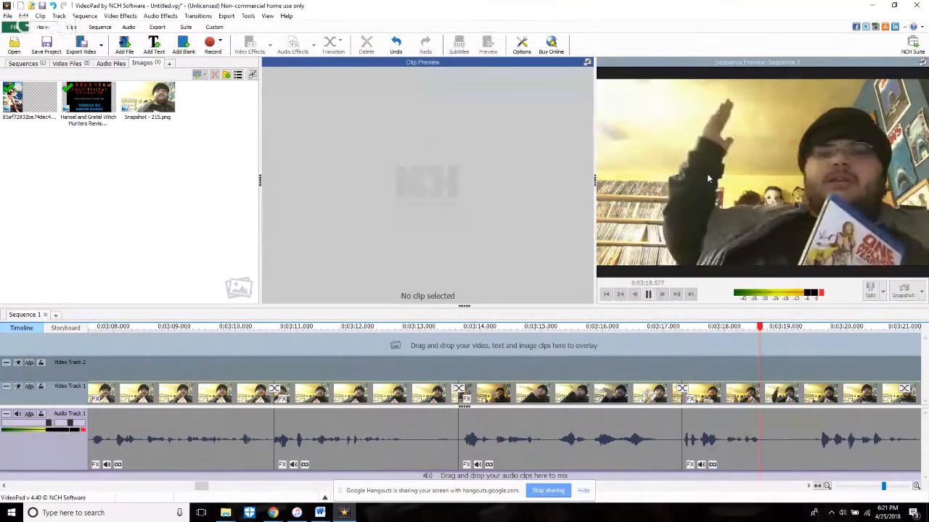
Step: Replay from about 3:17.85 and split the footage at 3:18.948
{"action": "key", "text": "space"}
{"action": "left_click", "coordinate": [716, 346]}
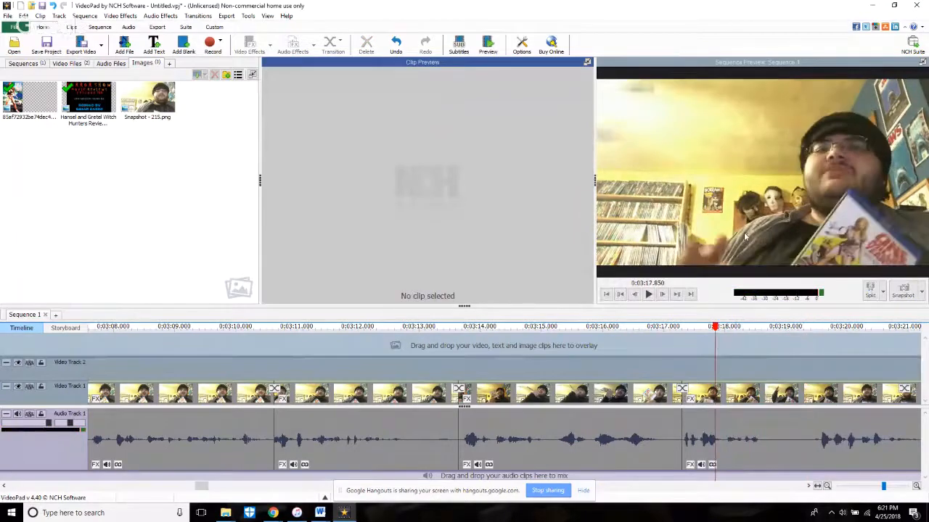
{"action": "key", "text": "space"}
Step: Trim the start of the clip after the 3:18.9 split forward about 0.5 seconds and replay it, returning to 3:19.490
{"action": "key", "text": "space"}
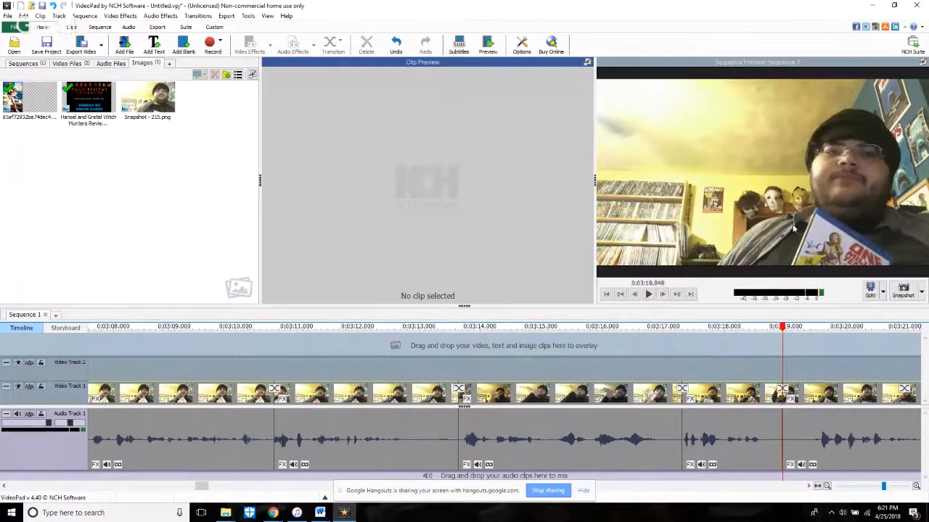
{"action": "key", "text": "space"}
{"action": "scroll", "coordinate": [790, 226], "scroll_direction": "down", "scroll_amount": 6}
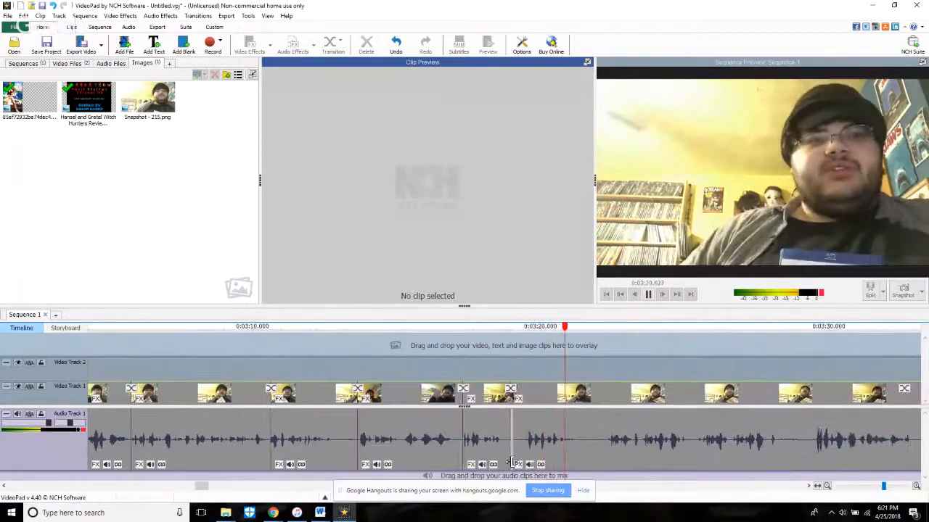
{"action": "left_click_drag", "start_coordinate": [511, 462], "coordinate": [525, 462]}
{"action": "left_click", "coordinate": [481, 348]}
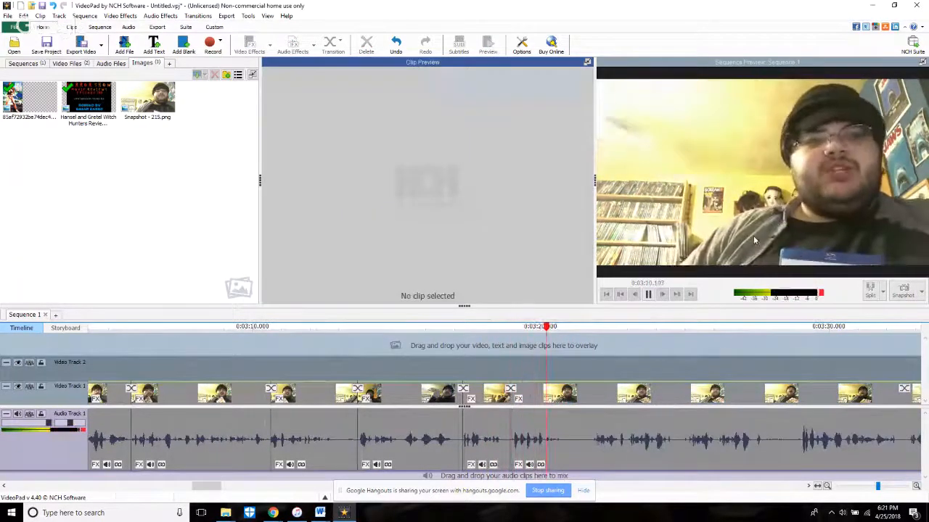
{"action": "left_click", "coordinate": [648, 295]}
{"action": "left_click", "coordinate": [527, 350]}
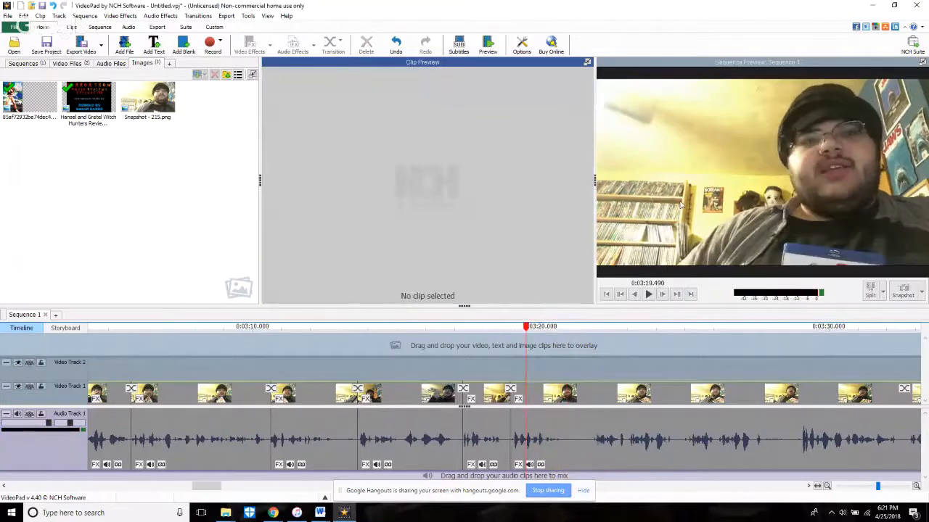
Step: Play on from 3:19.490 and split the footage at about 3:20.7
{"action": "left_click", "coordinate": [648, 294]}
{"action": "left_click", "coordinate": [648, 295]}
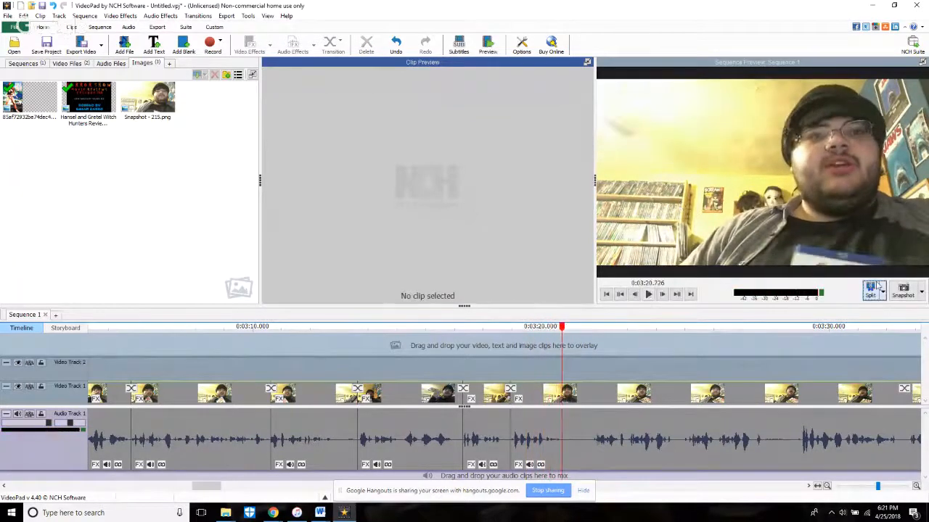
{"action": "key", "text": "space"}
Step: Trim the start of the clip after the 3:20.7 split forward about 8.2 seconds and replay across the cut
{"action": "scroll", "coordinate": [702, 270], "scroll_direction": "down", "scroll_amount": 5}
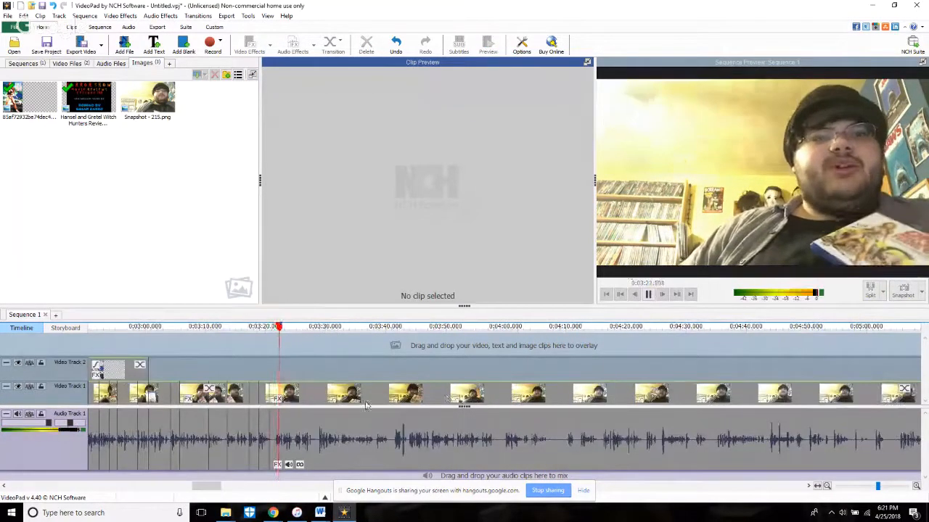
{"action": "scroll", "coordinate": [243, 457], "scroll_direction": "up", "scroll_amount": 4}
{"action": "scroll", "coordinate": [197, 459], "scroll_direction": "up", "scroll_amount": 2}
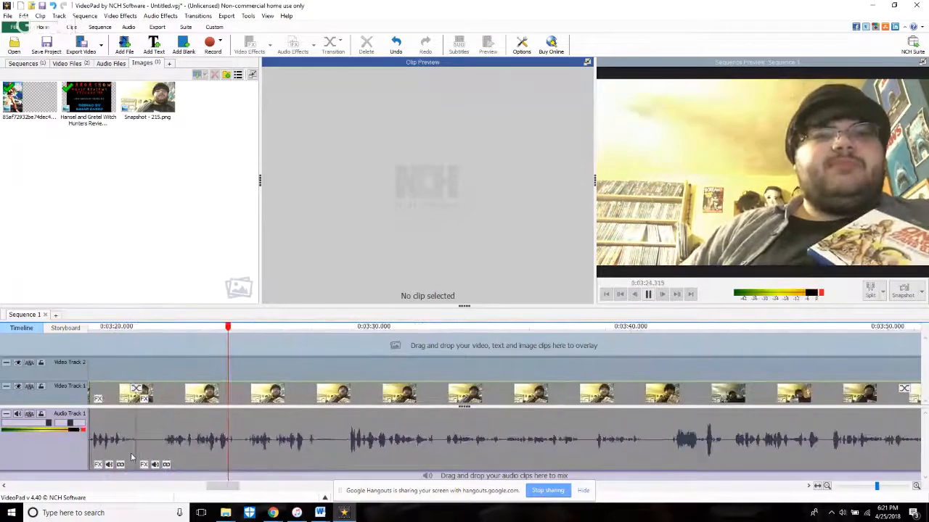
{"action": "left_click_drag", "start_coordinate": [138, 457], "coordinate": [351, 487]}
{"action": "left_click", "coordinate": [117, 374]}
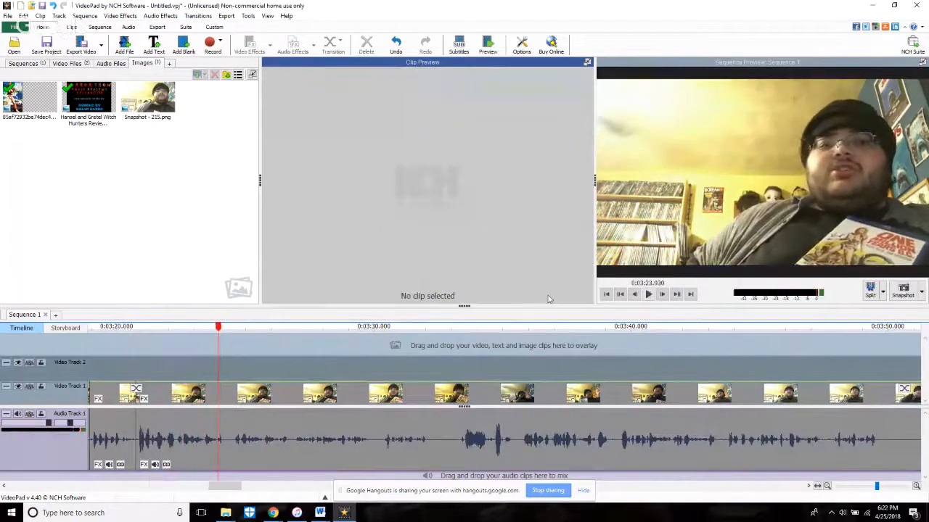
Step: Trim the start of the clip after the 3:20.7 split forward about 1.6 seconds and a further 2.2 seconds, replaying each cut
{"action": "scroll", "coordinate": [134, 477], "scroll_direction": "up", "scroll_amount": 2}
{"action": "left_click_drag", "start_coordinate": [144, 459], "coordinate": [239, 463]}
{"action": "left_click", "coordinate": [114, 360]}
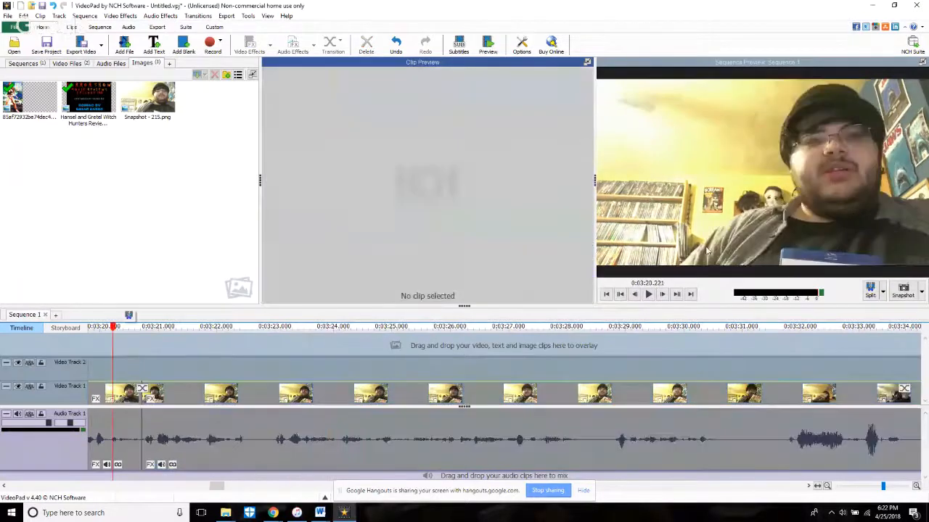
{"action": "key", "text": "space"}
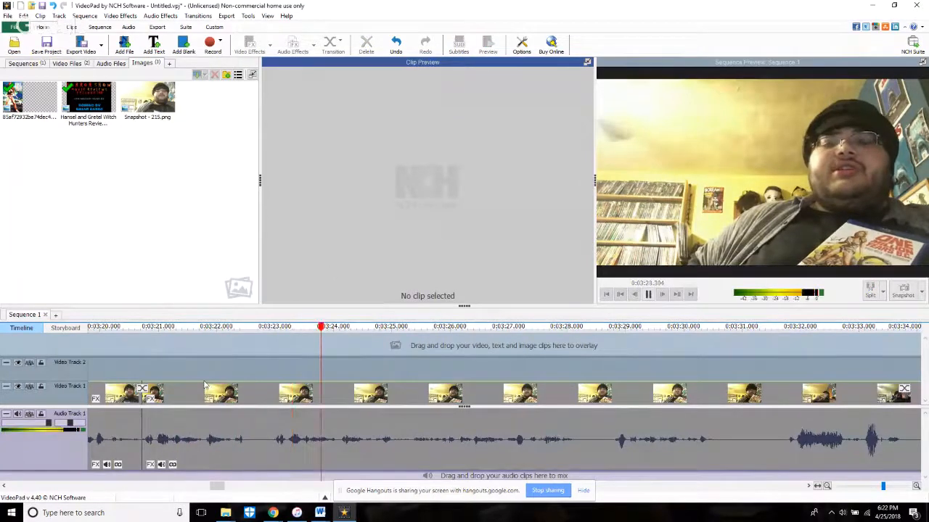
{"action": "left_click_drag", "start_coordinate": [144, 458], "coordinate": [273, 476]}
{"action": "left_click", "coordinate": [131, 376]}
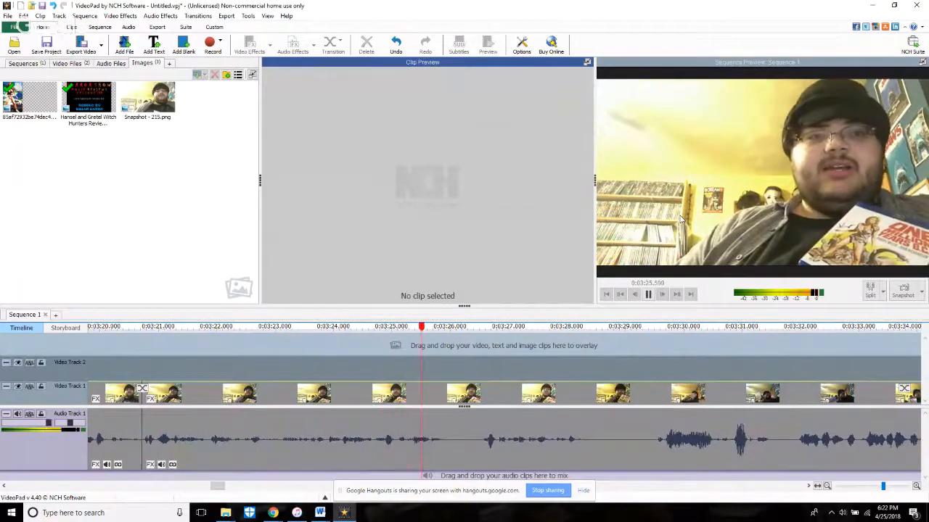
Step: Replay the clip after the 3:20.7 split and split the footage at 3:25.229
{"action": "left_click", "coordinate": [246, 326]}
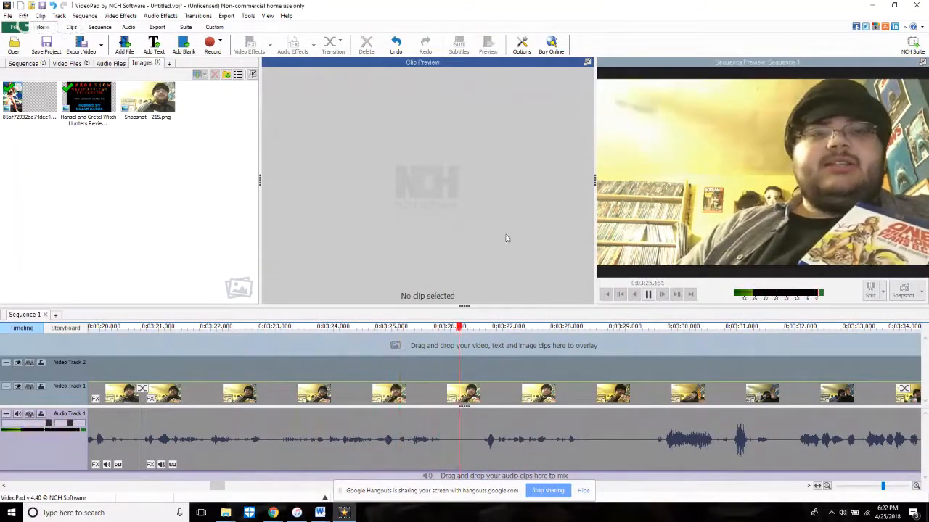
{"action": "left_click", "coordinate": [354, 327]}
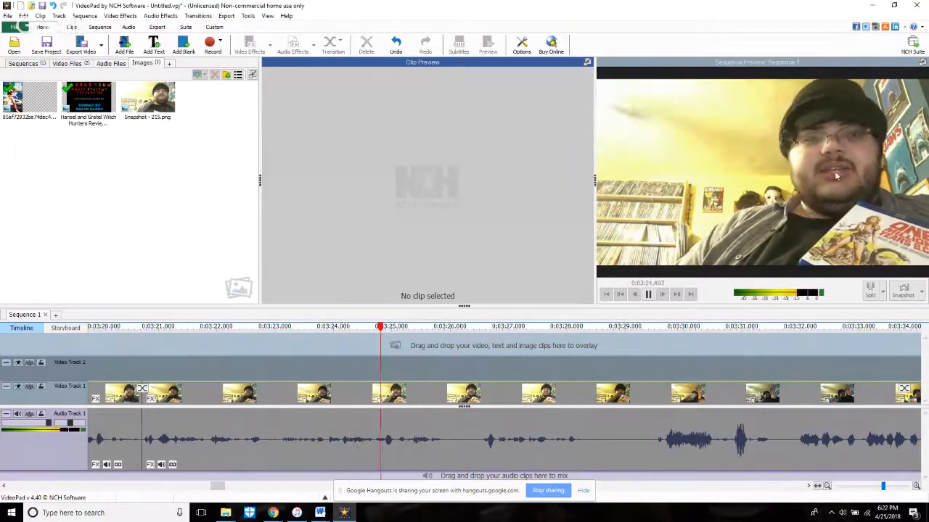
{"action": "key", "text": "space"}
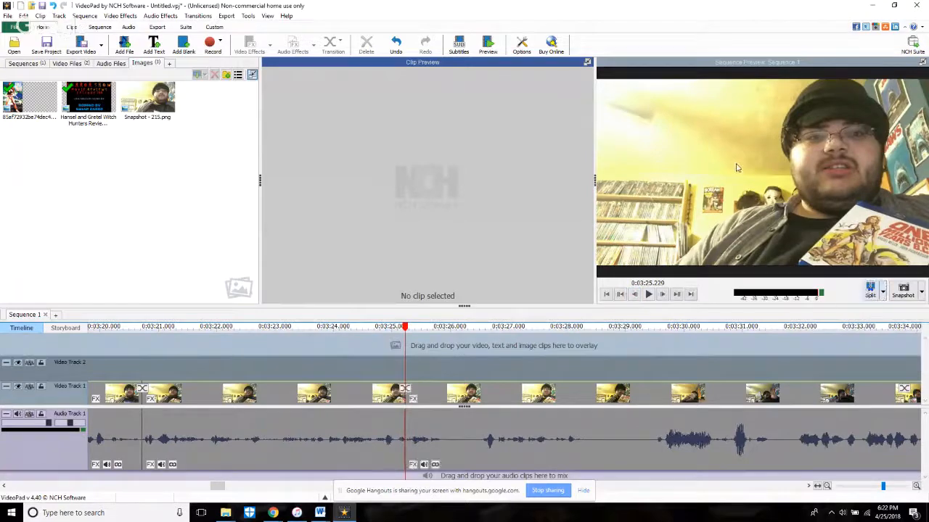
Step: Trim the start of the clip after the 3:25.2 split forward about 1.3 seconds to the next speech
{"action": "key", "text": "space"}
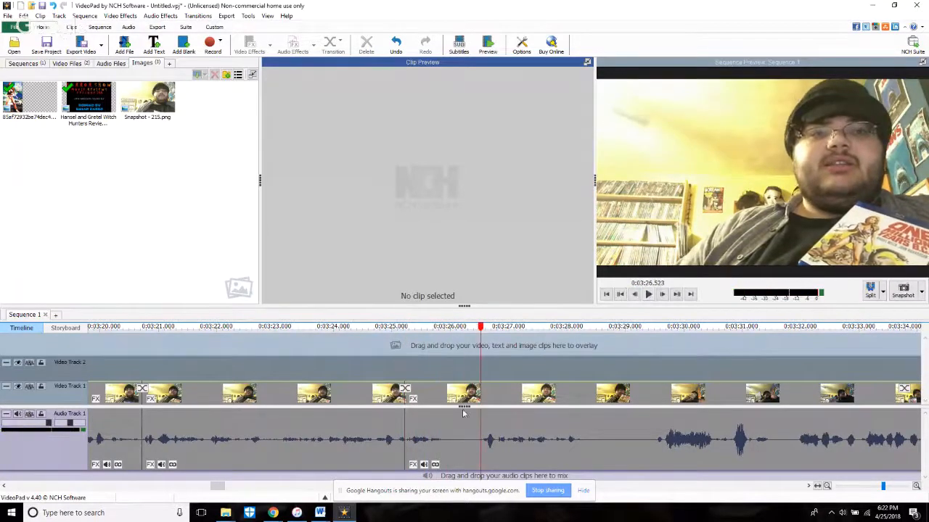
{"action": "left_click_drag", "start_coordinate": [409, 446], "coordinate": [480, 445]}
{"action": "left_click", "coordinate": [395, 421]}
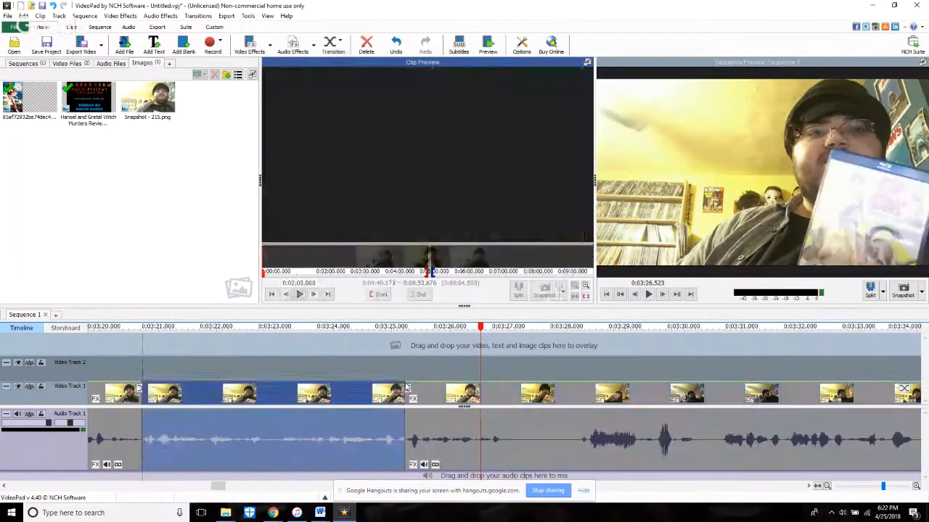
{"action": "left_click", "coordinate": [395, 364]}
Step: Play across the 3:25.2 cut, split the footage at 3:27.383, and replay from about 3:23.6
{"action": "key", "text": "space"}
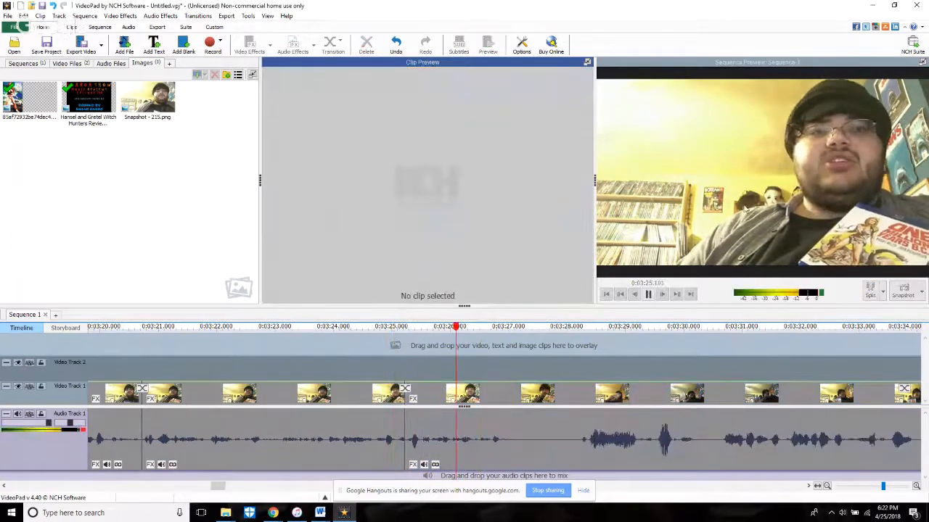
{"action": "key", "text": "space"}
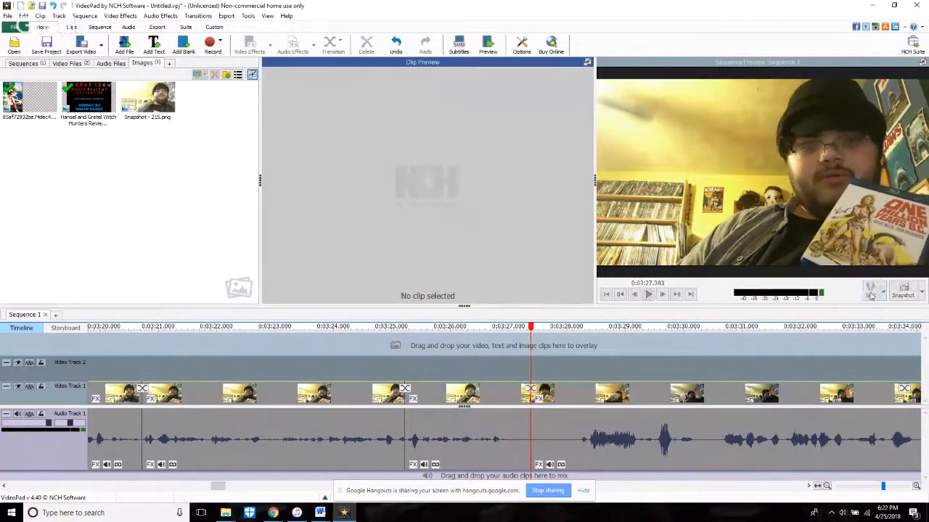
{"action": "left_click", "coordinate": [310, 366]}
{"action": "key", "text": "space"}
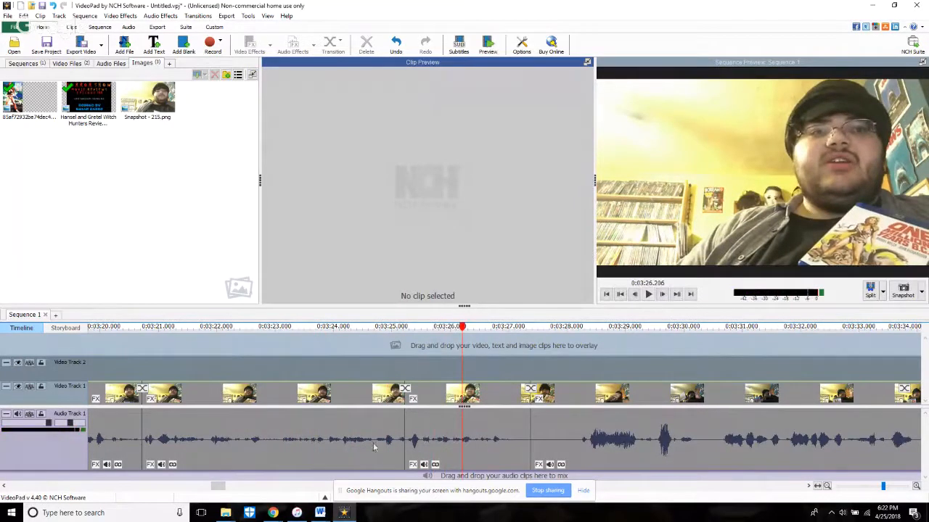
Step: Extend the clip before the 3:25.2 cut so it ends at source time 4:54.000, and play across the cut
{"action": "left_click", "coordinate": [449, 444]}
{"action": "left_click", "coordinate": [328, 341]}
{"action": "left_click", "coordinate": [335, 391]}
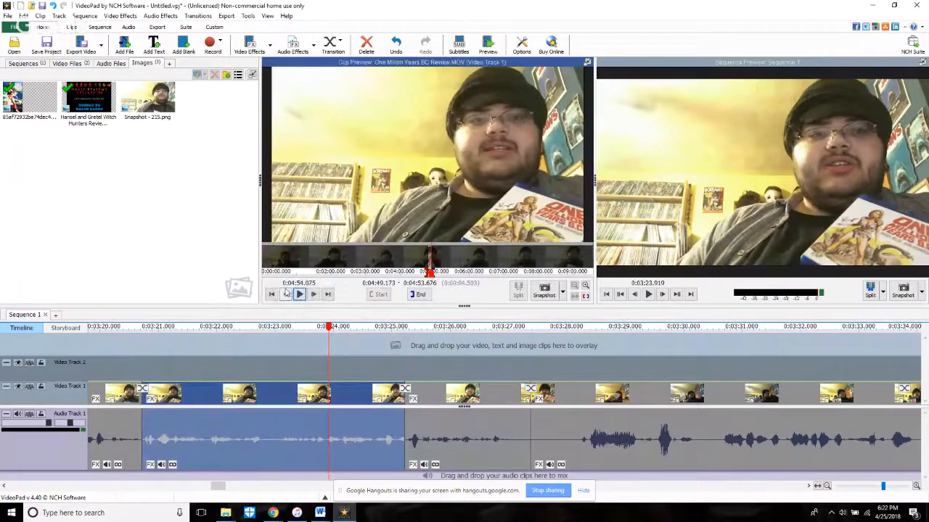
{"action": "left_click", "coordinate": [417, 294]}
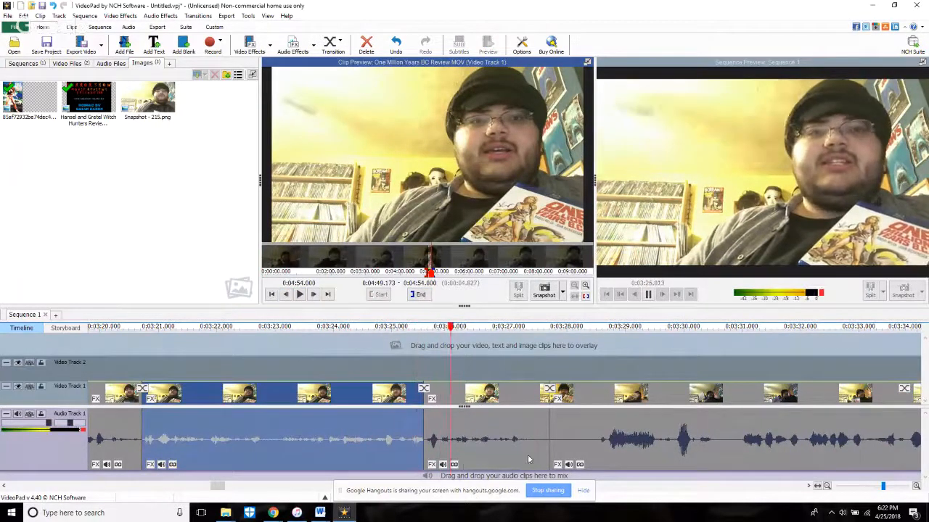
{"action": "key", "text": "space"}
Step: Trim the end of the extended clip back about 0.02 seconds and replay from 3:25.402
{"action": "scroll", "coordinate": [419, 438], "scroll_direction": "up", "scroll_amount": 5}
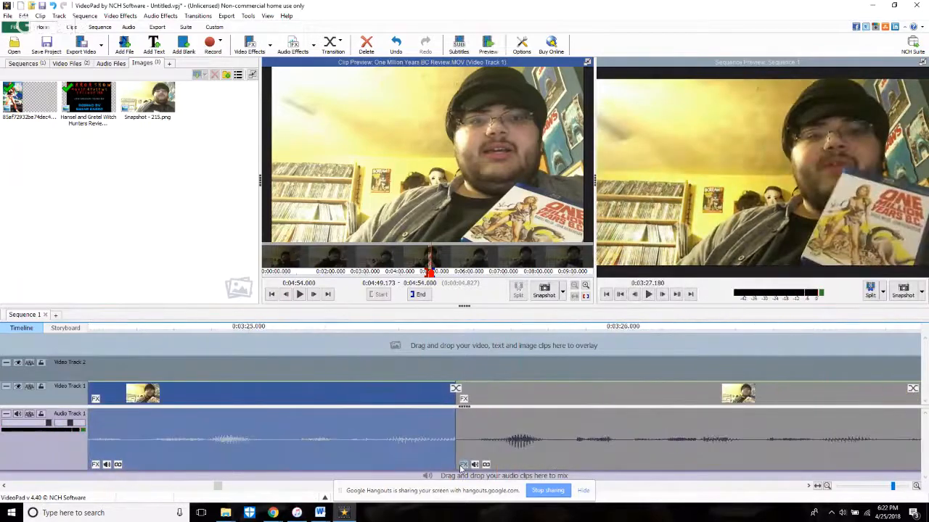
{"action": "left_click_drag", "start_coordinate": [451, 462], "coordinate": [445, 463]}
{"action": "left_click", "coordinate": [387, 327]}
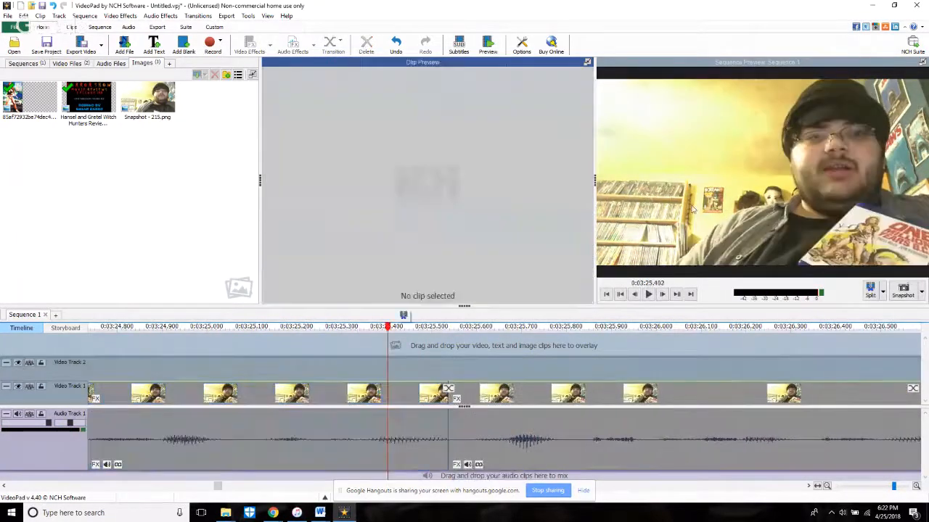
{"action": "key", "text": "space"}
Step: Trim the start of the clip after the 3:27.7 cut forward about 1 second, replay it and split the footage at 3:29.678
{"action": "scroll", "coordinate": [693, 210], "scroll_direction": "down", "scroll_amount": 5}
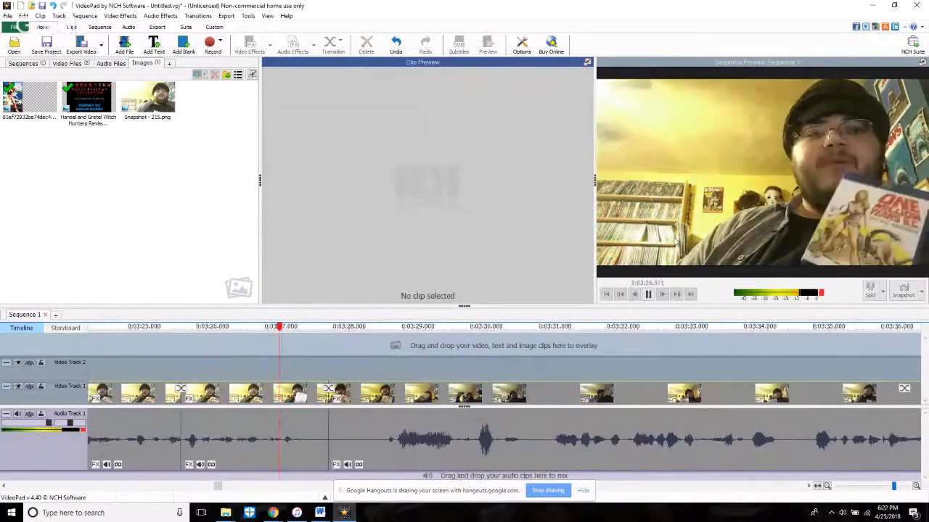
{"action": "scroll", "coordinate": [682, 238], "scroll_direction": "down", "scroll_amount": 3}
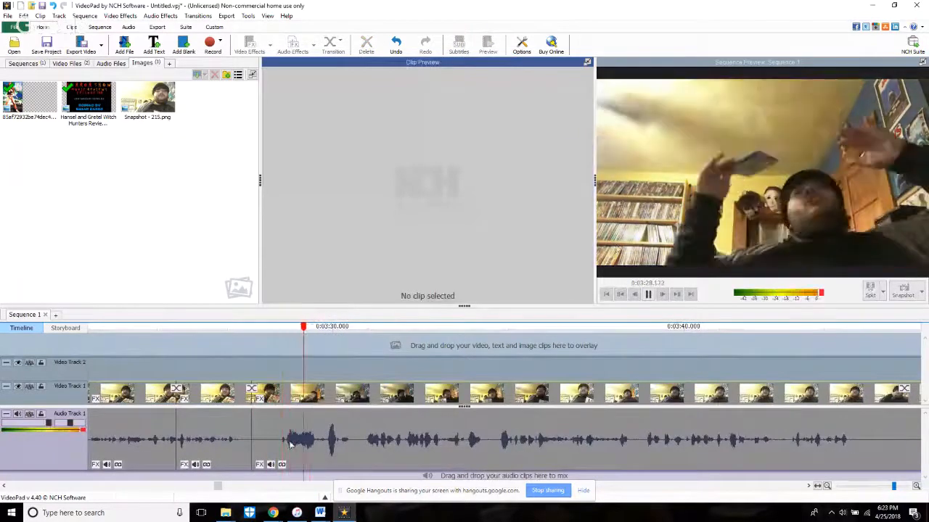
{"action": "left_click_drag", "start_coordinate": [247, 465], "coordinate": [285, 458]}
{"action": "left_click", "coordinate": [231, 368]}
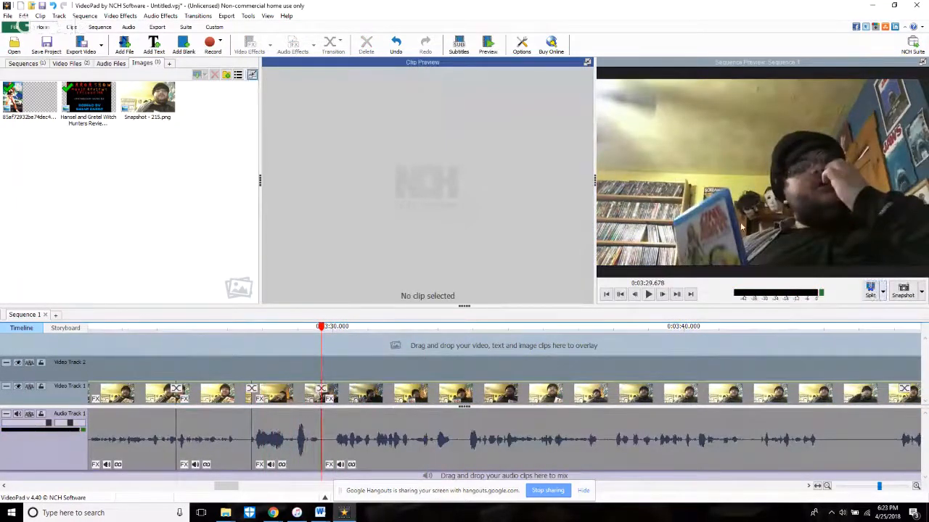
Step: Trim the start of the clip after the 3:29.7 split forward about 1.5 seconds and replay across the cut
{"action": "key", "text": "space"}
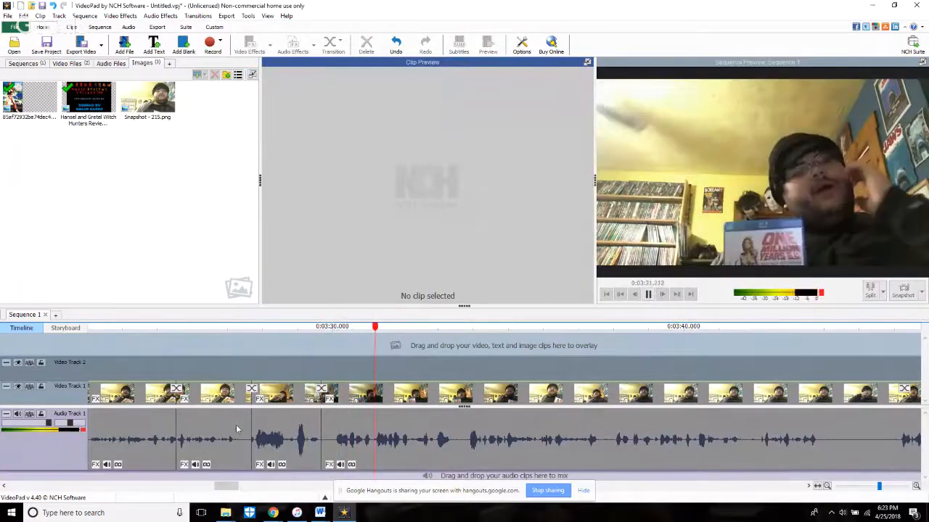
{"action": "left_click_drag", "start_coordinate": [324, 459], "coordinate": [377, 461]}
{"action": "left_click", "coordinate": [273, 370]}
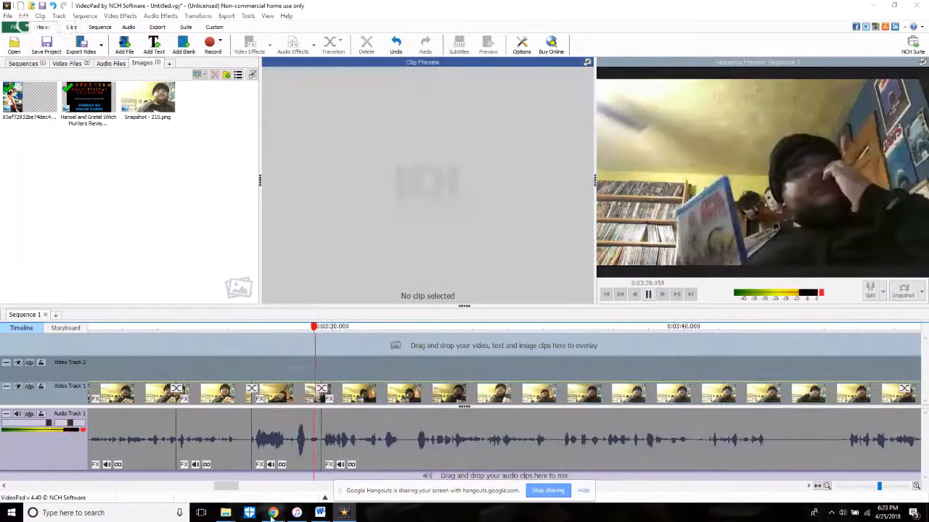
Step: Check the chat of the Editing Live Stream page on YouTube in Chrome and return to VideoPad
{"action": "mouse_move", "coordinate": [273, 513]}
{"action": "mouse_move", "coordinate": [212, 471]}
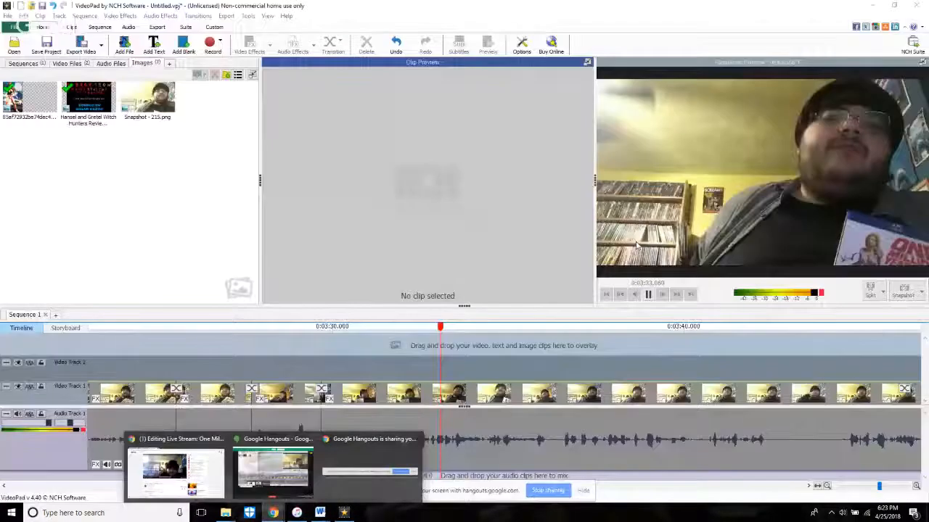
{"action": "left_click", "coordinate": [296, 513]}
{"action": "left_click", "coordinate": [273, 513]}
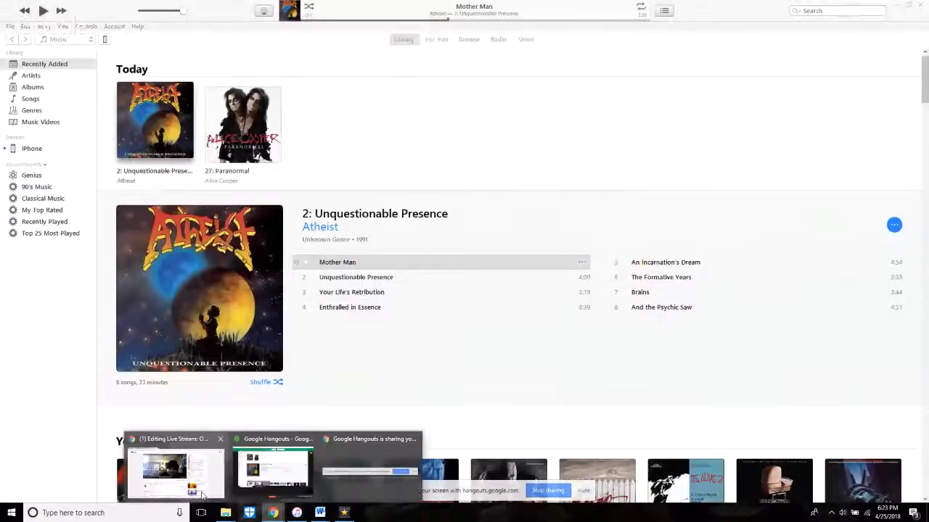
{"action": "left_click", "coordinate": [163, 491]}
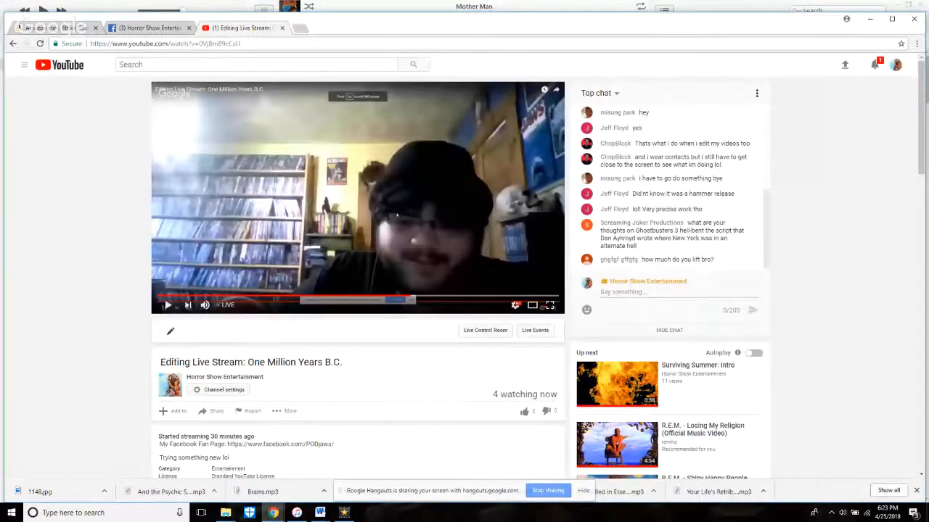
{"action": "left_click", "coordinate": [354, 514]}
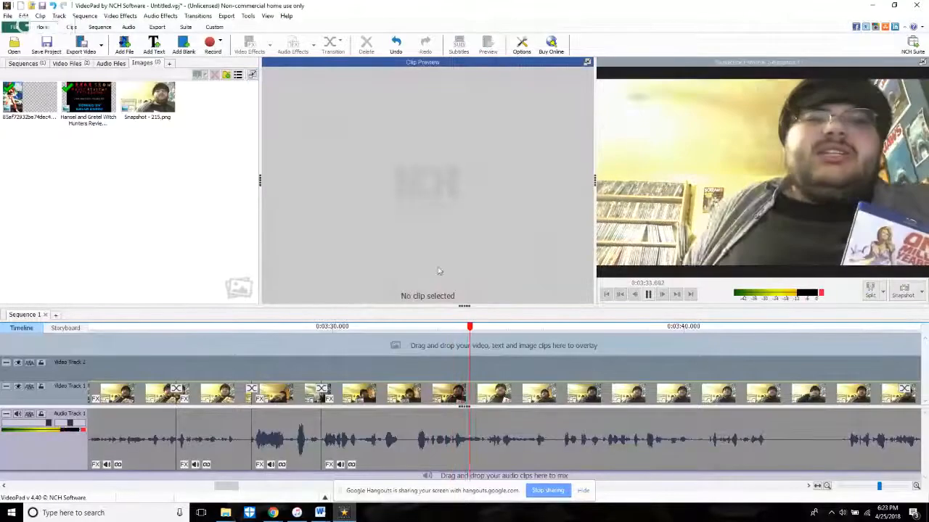
Step: Replay from about 3:29.8, split the footage at 3:31.888 and play on to the next speech
{"action": "left_click", "coordinate": [327, 346]}
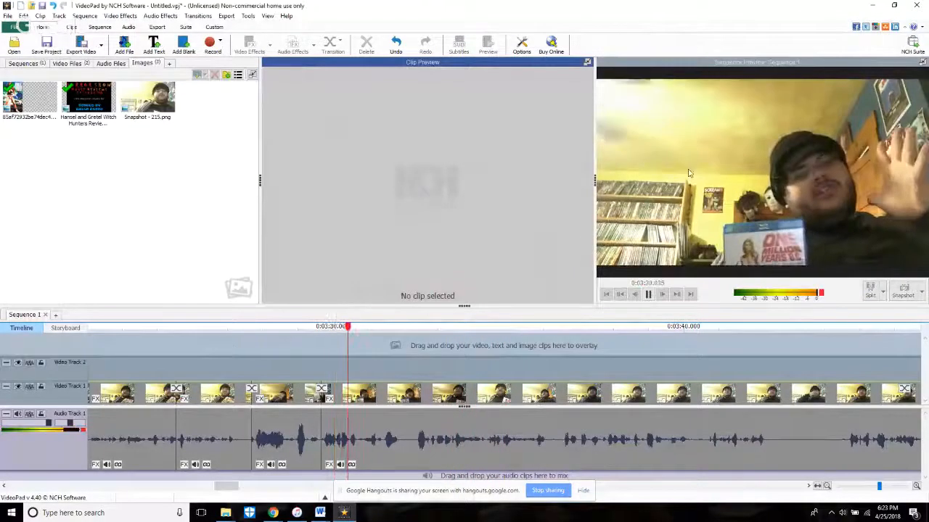
{"action": "key", "text": "space"}
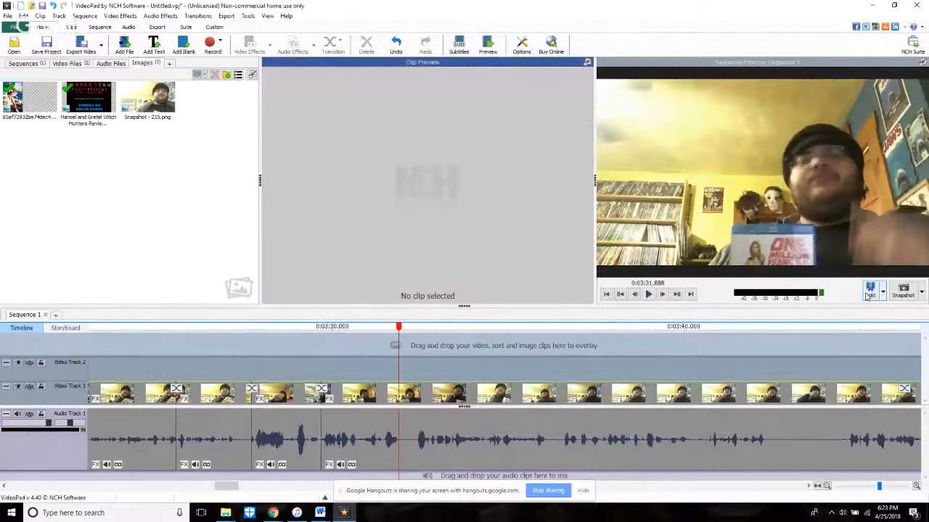
{"action": "key", "text": "space"}
{"action": "key", "text": "space"}
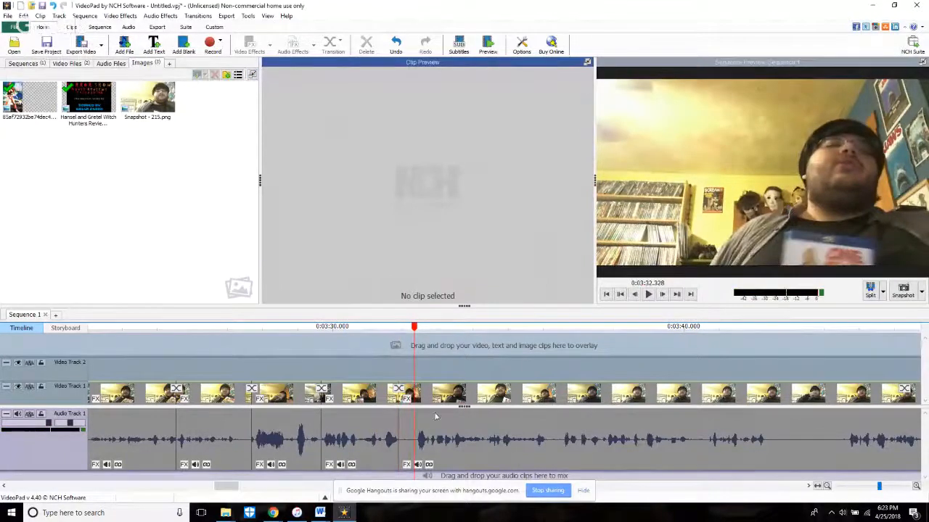
Step: Trim the start of the clip after the 3:31.9 split forward about 0.6 seconds and replay it, returning to 3:33.086
{"action": "scroll", "coordinate": [435, 417], "scroll_direction": "up", "scroll_amount": 3}
{"action": "left_click", "coordinate": [366, 459]}
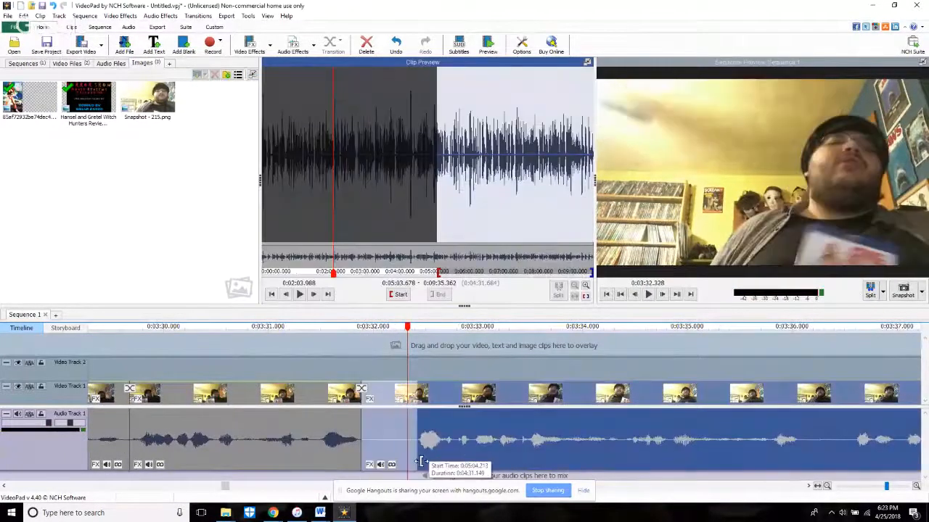
{"action": "left_click", "coordinate": [348, 363]}
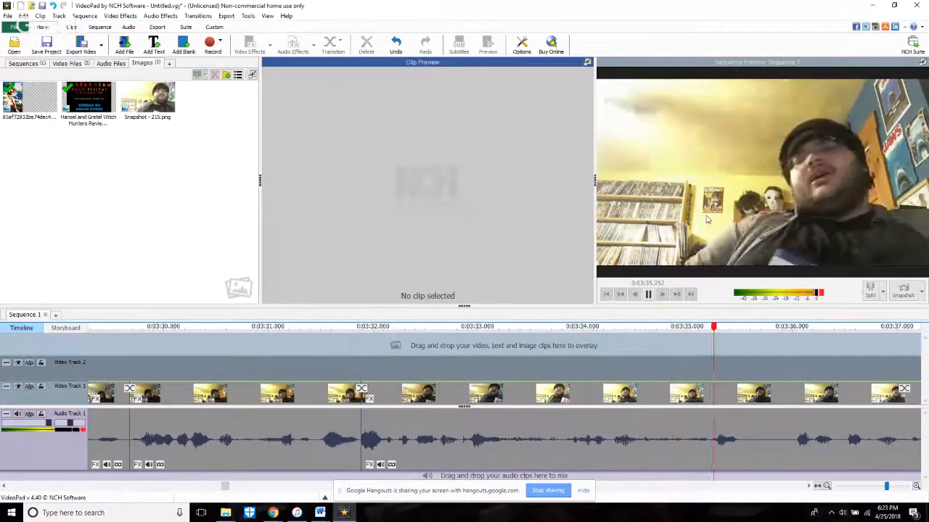
{"action": "key", "text": "space"}
{"action": "left_click", "coordinate": [487, 348]}
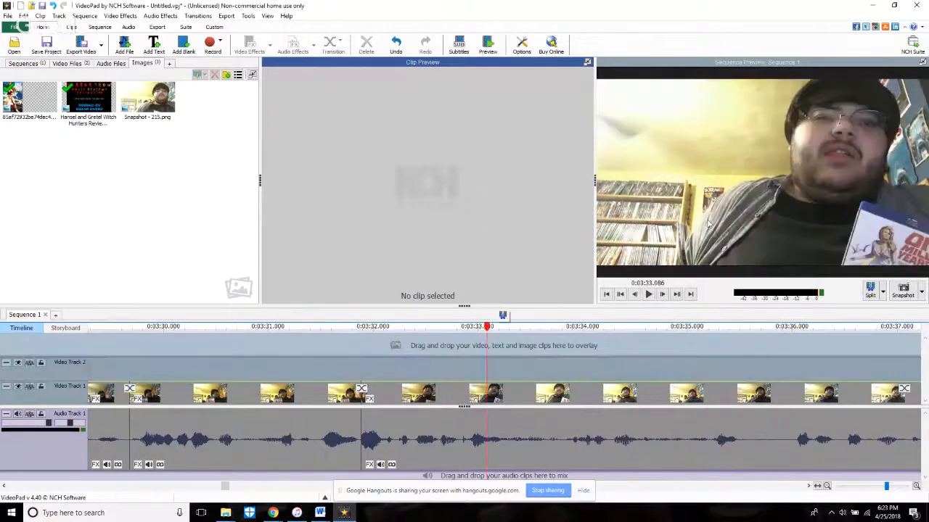
{"action": "key", "text": "space"}
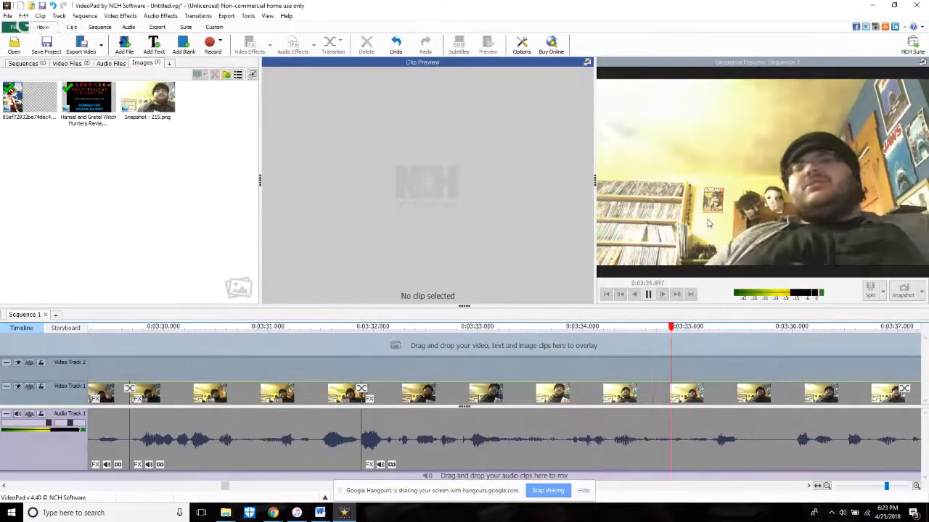
Step: Split the footage at 3:35.644, trim the start of the following clip forward about 0.4 seconds and play on
{"action": "key", "text": "space"}
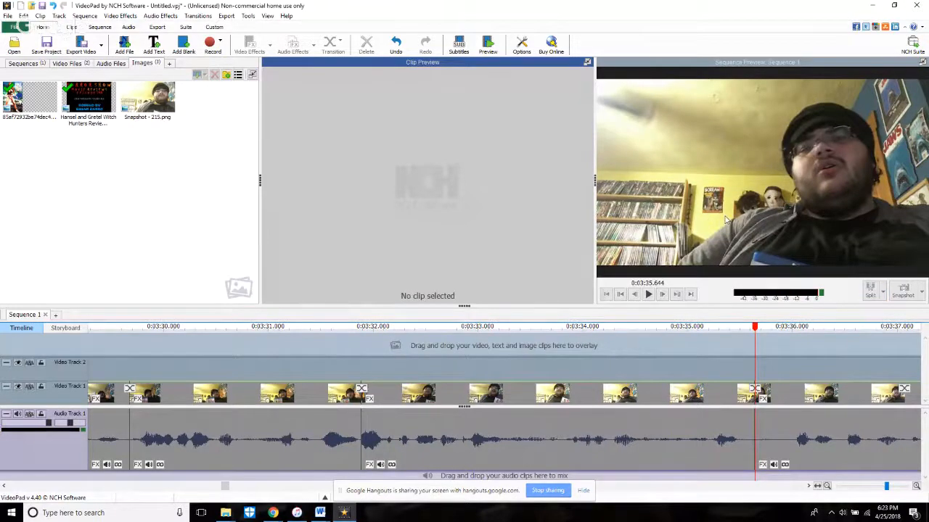
{"action": "key", "text": "space"}
{"action": "scroll", "coordinate": [676, 343], "scroll_direction": "down", "scroll_amount": 4}
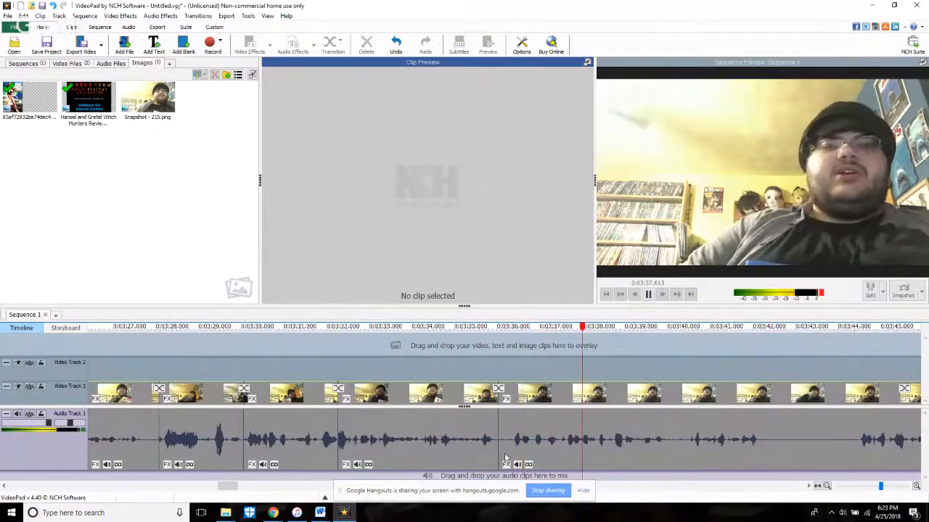
{"action": "left_click", "coordinate": [512, 466]}
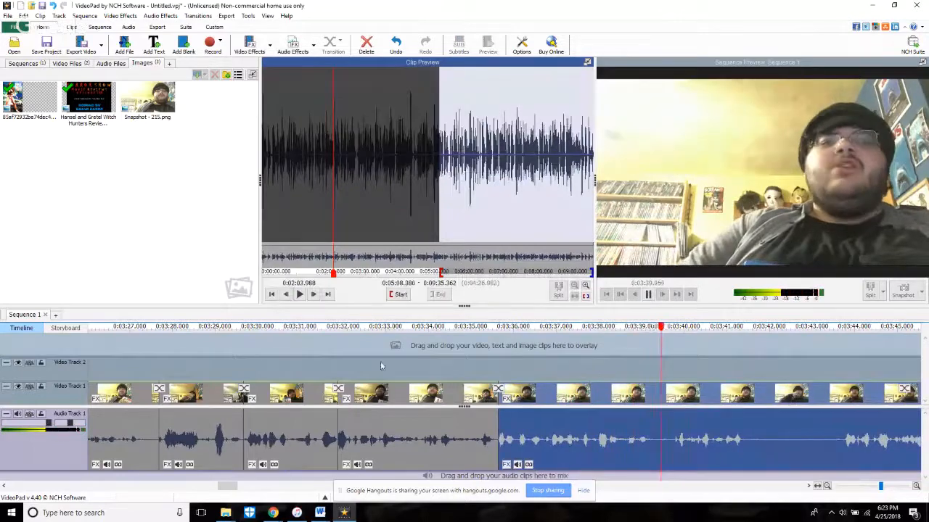
{"action": "left_click", "coordinate": [374, 355]}
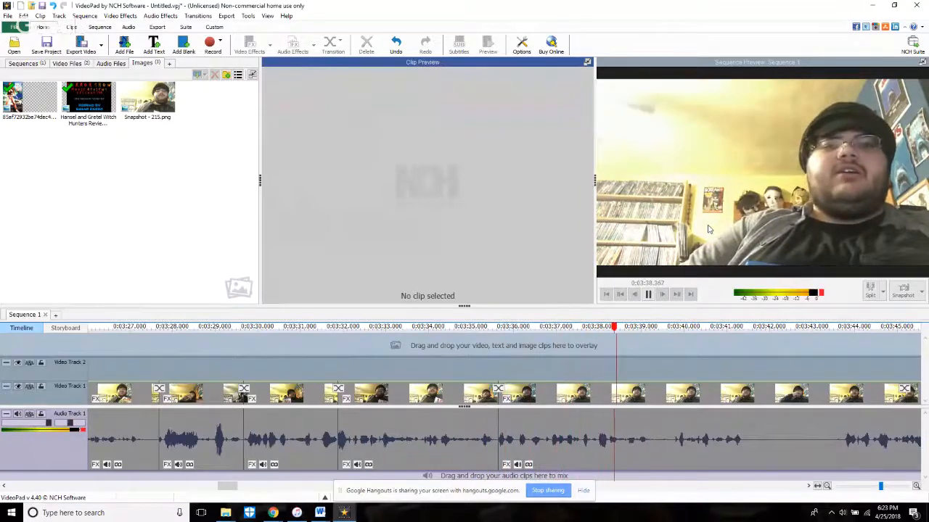
Step: Split the footage at 3:39.452, trim about 0.15 seconds off the end of the clip before the 3:35.6 cut and replay across it
{"action": "left_click", "coordinate": [869, 292]}
{"action": "scroll", "coordinate": [514, 443], "scroll_direction": "up", "scroll_amount": 3}
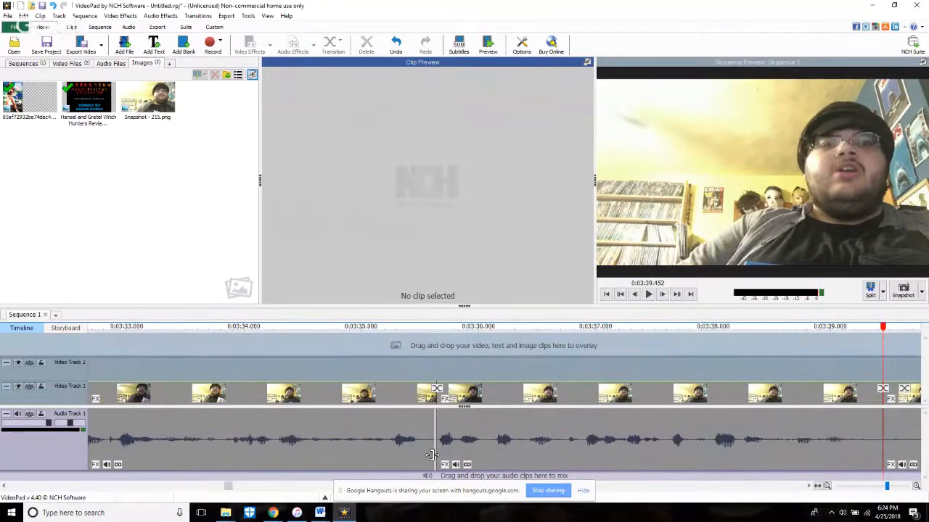
{"action": "left_click_drag", "start_coordinate": [432, 455], "coordinate": [415, 464]}
{"action": "left_click", "coordinate": [293, 363]}
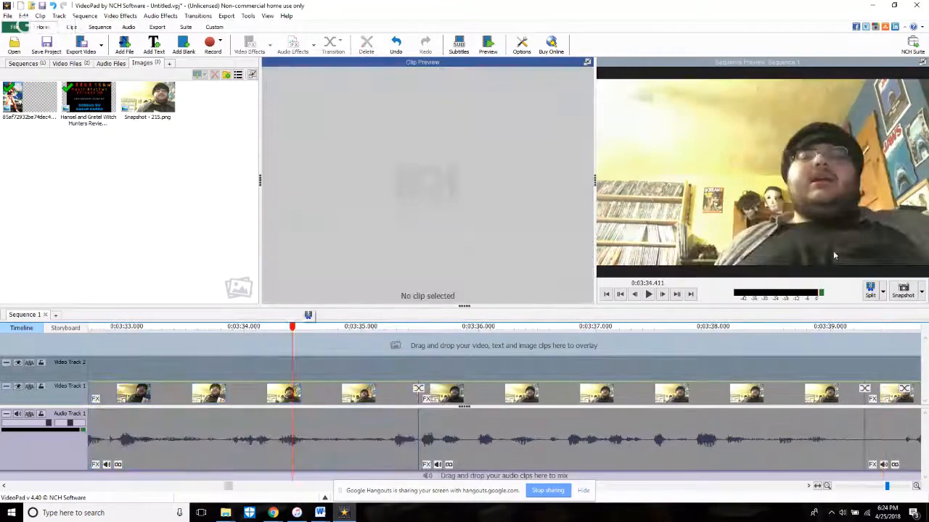
{"action": "key", "text": "space"}
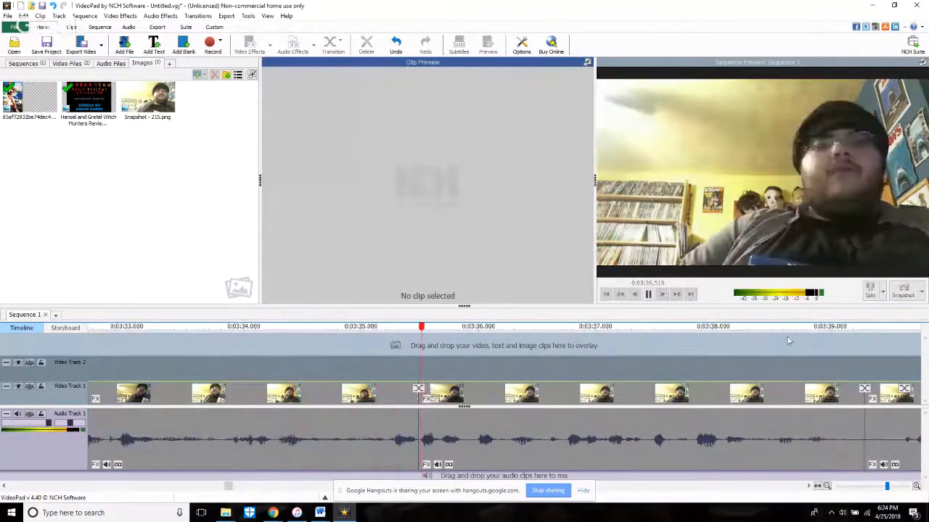
Step: Trim the start of the clip after the 3:39.3 split forward about 0.3 seconds and replay across the cut
{"action": "scroll", "coordinate": [762, 353], "scroll_direction": "down", "scroll_amount": 3}
{"action": "scroll", "coordinate": [752, 340], "scroll_direction": "down", "scroll_amount": 3}
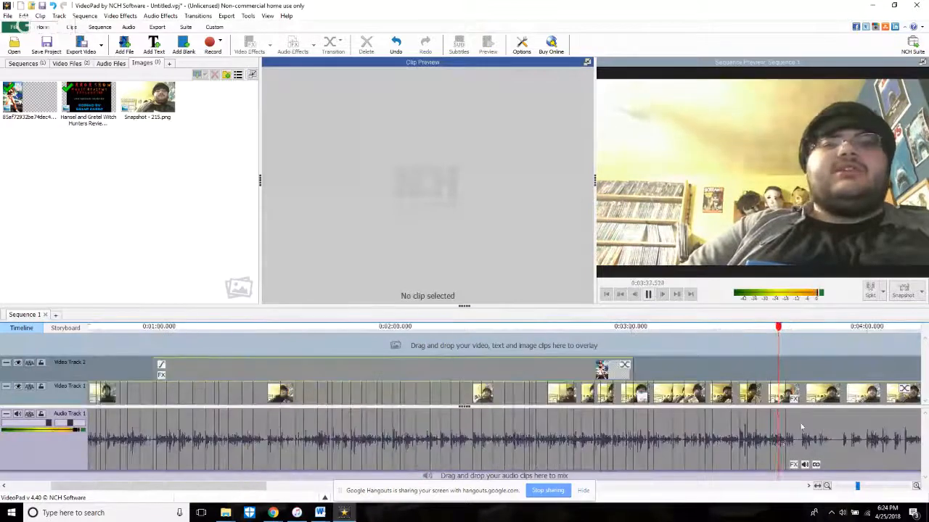
{"action": "scroll", "coordinate": [831, 433], "scroll_direction": "up", "scroll_amount": 3}
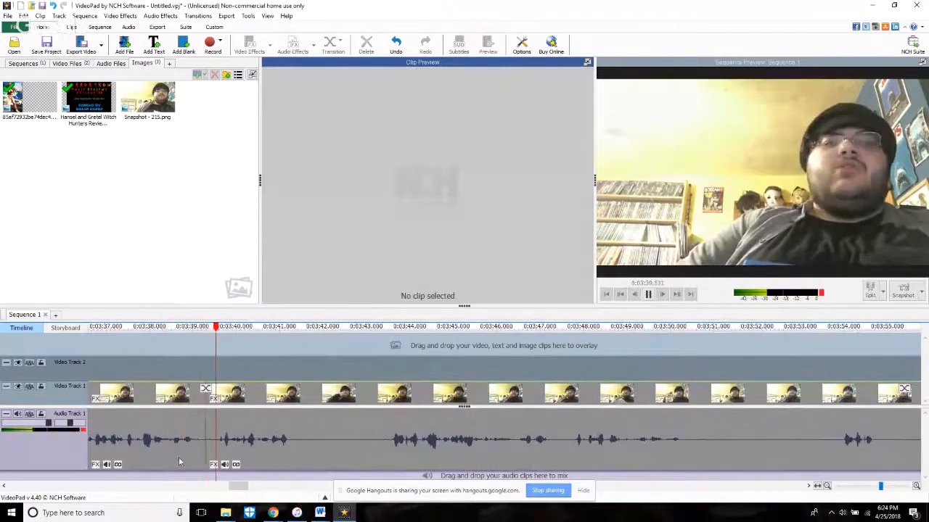
{"action": "left_click", "coordinate": [207, 457]}
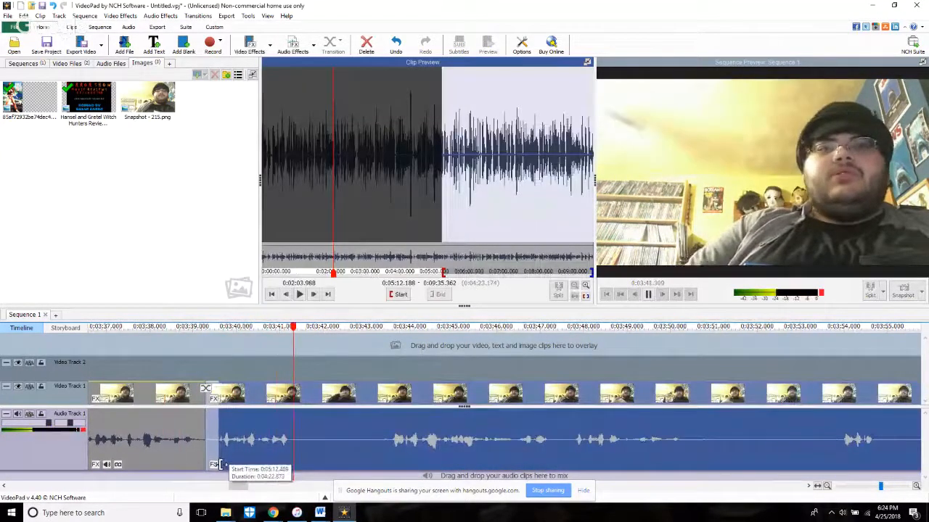
{"action": "left_click", "coordinate": [234, 373]}
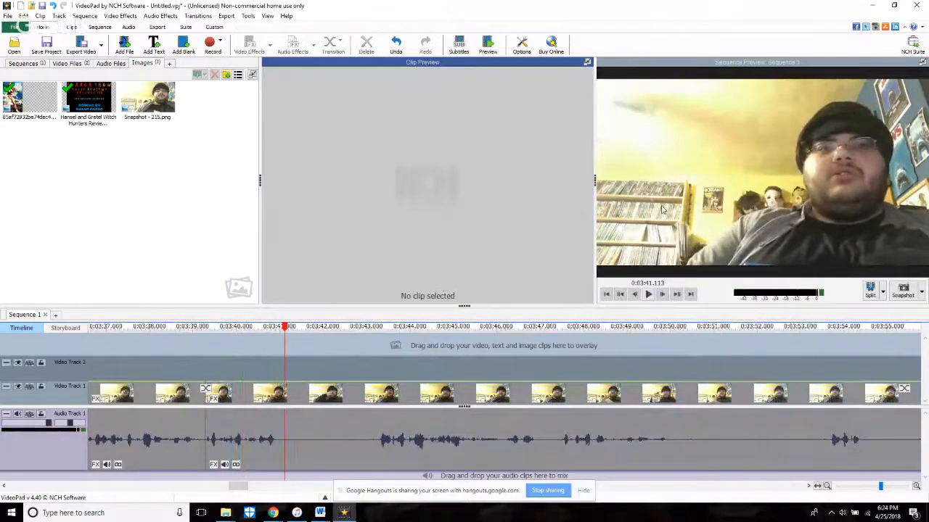
Step: Split the footage at about 3:41.3, trim the start of the following clip forward about 2 seconds and replay the cut
{"action": "left_click", "coordinate": [869, 294]}
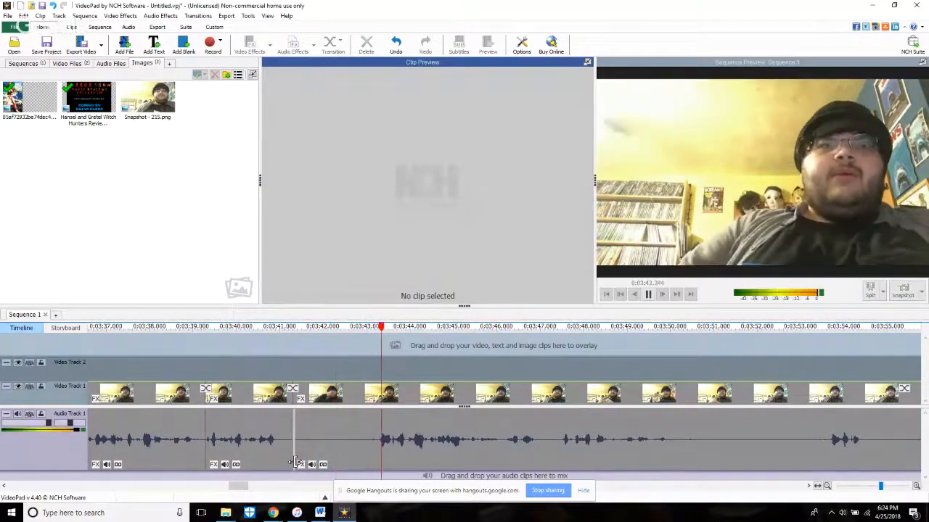
{"action": "left_click_drag", "start_coordinate": [293, 464], "coordinate": [382, 465]}
{"action": "left_click", "coordinate": [380, 362]}
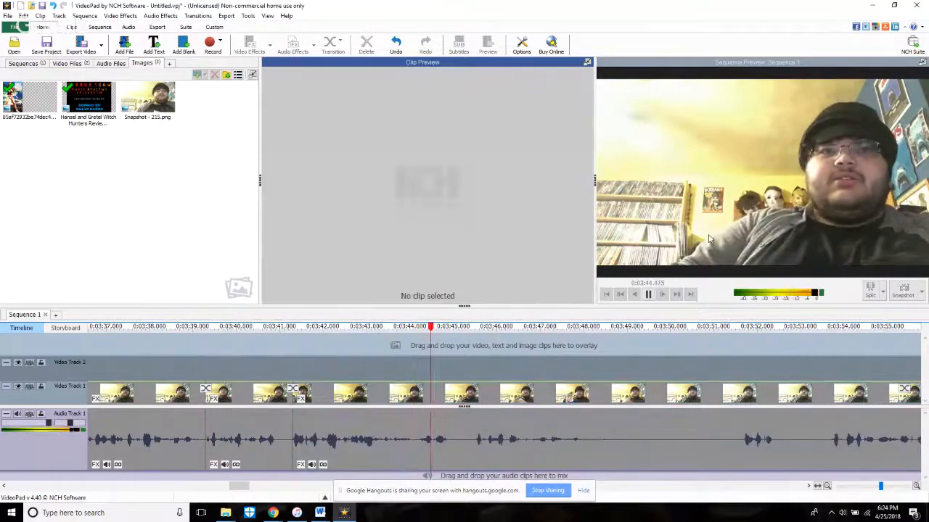
{"action": "key", "text": "space"}
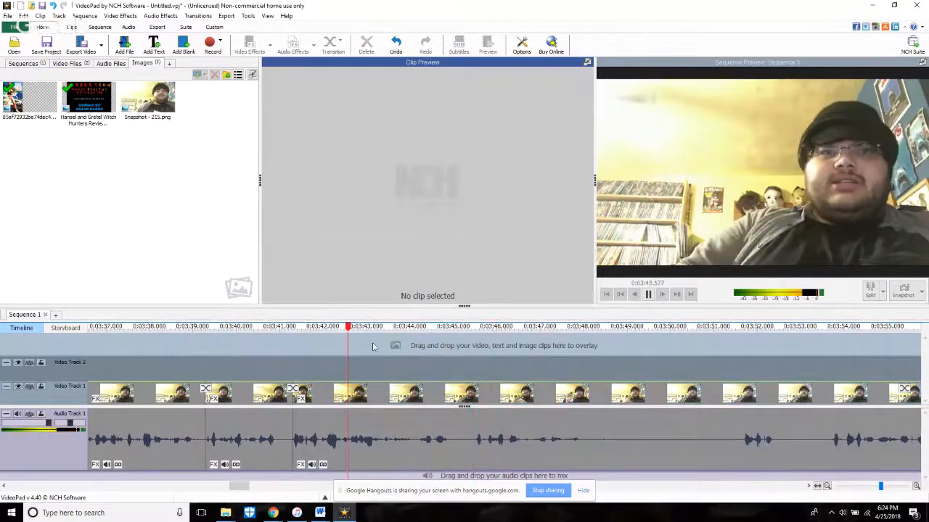
Step: Split the footage at 3:43.335 and 3:45.502 and delete the section between the two splits
{"action": "left_click", "coordinate": [634, 295]}
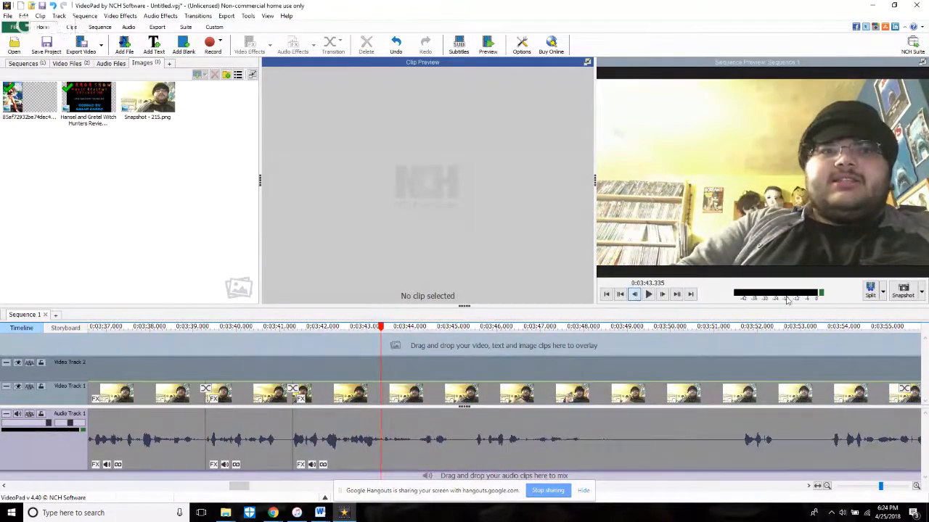
{"action": "left_click", "coordinate": [870, 290]}
{"action": "key", "text": "space"}
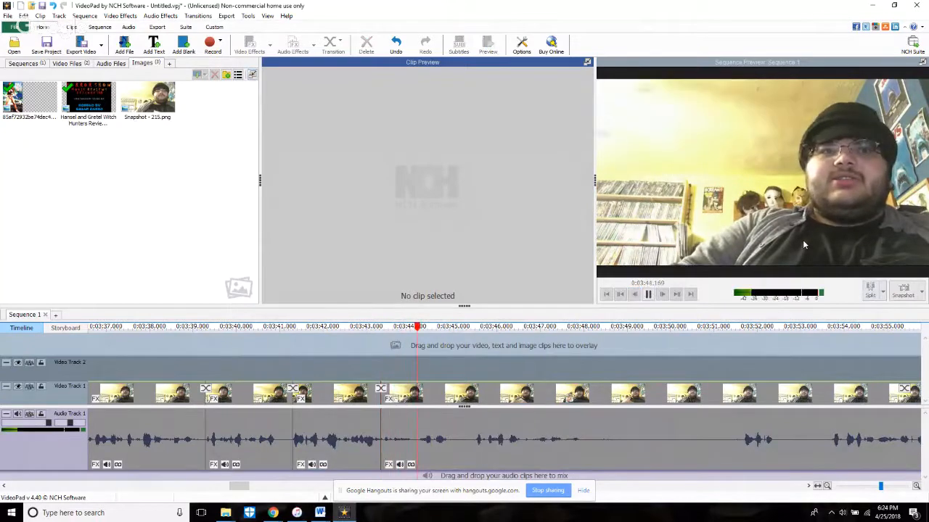
{"action": "key", "text": "space"}
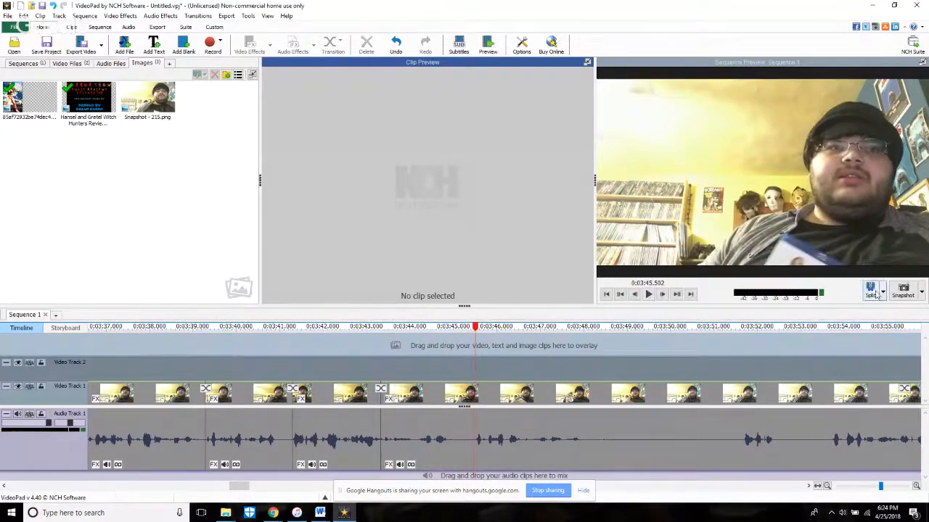
{"action": "left_click", "coordinate": [870, 290]}
{"action": "right_click", "coordinate": [455, 468]}
{"action": "left_click", "coordinate": [479, 368]}
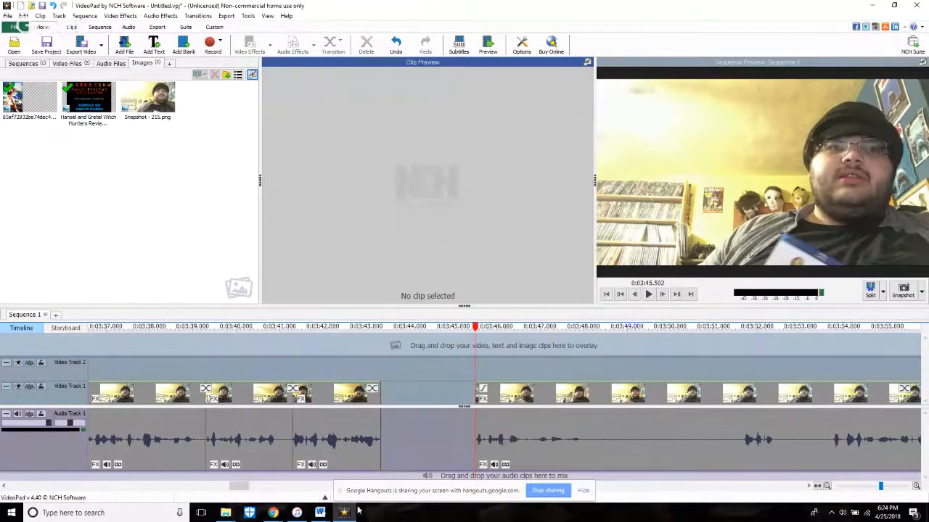
{"action": "left_click", "coordinate": [249, 513]}
{"action": "mouse_move", "coordinate": [273, 513]}
{"action": "left_click", "coordinate": [214, 475]}
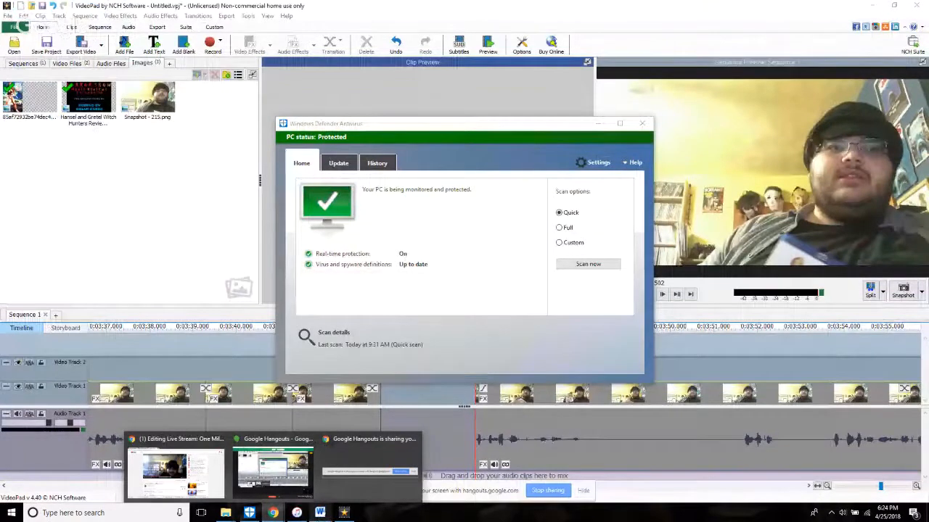
Step: Move the remaining footage back to about 3:43.3 to close the gap, play it and split it at 3:46.301
{"action": "left_click", "coordinate": [408, 405]}
{"action": "left_click_drag", "start_coordinate": [504, 396], "coordinate": [409, 408]}
{"action": "left_click", "coordinate": [370, 366]}
{"action": "key", "text": "space"}
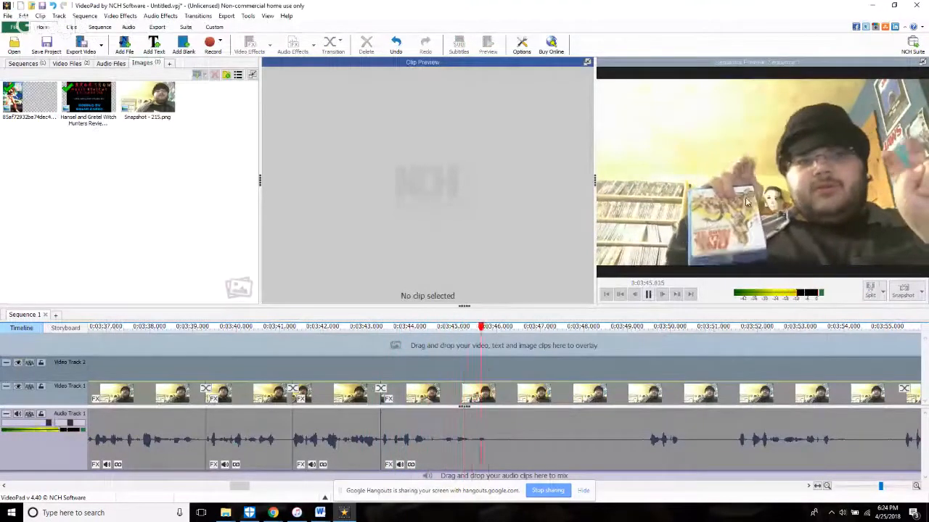
{"action": "key", "text": "space"}
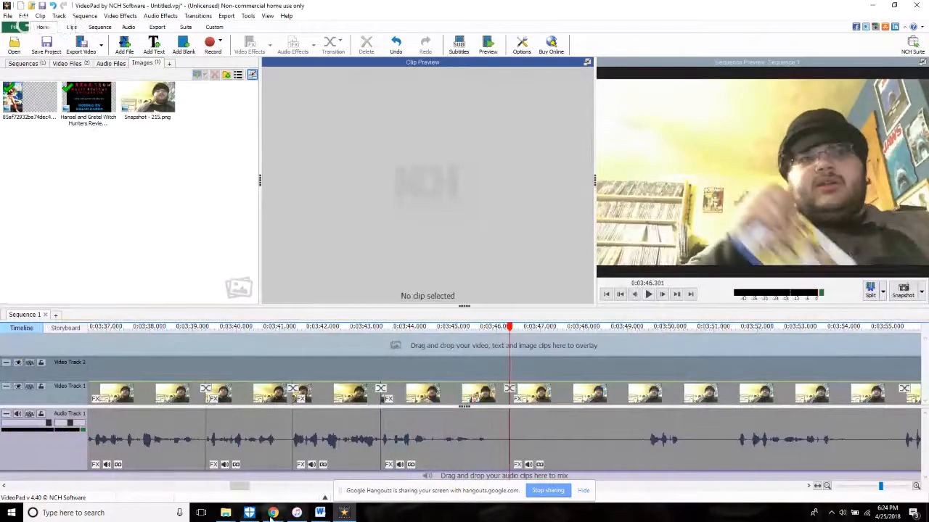
Step: Read the chat of the Editing Live Stream page on YouTube in Chrome and return to VideoPad
{"action": "mouse_move", "coordinate": [272, 513]}
{"action": "left_click", "coordinate": [165, 468]}
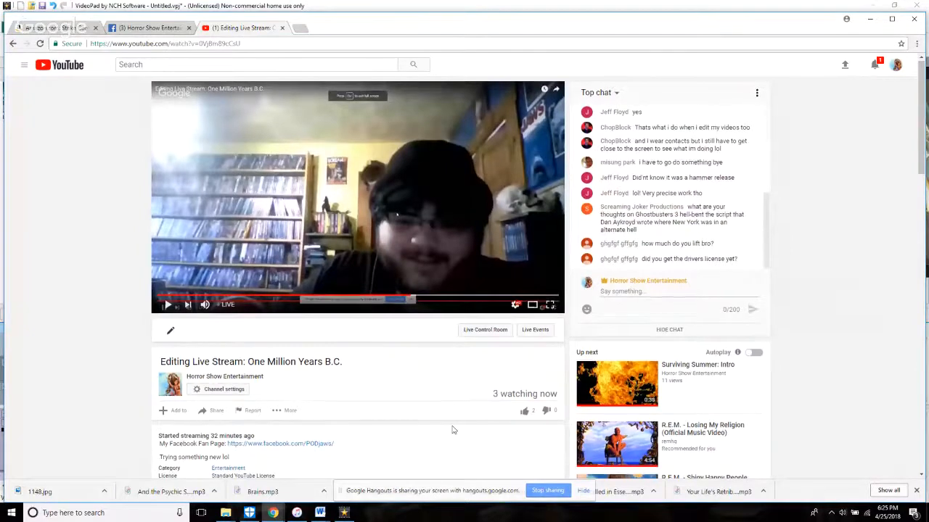
{"action": "scroll", "coordinate": [452, 429], "scroll_direction": "down", "scroll_amount": 2}
{"action": "scroll", "coordinate": [452, 429], "scroll_direction": "up", "scroll_amount": 2}
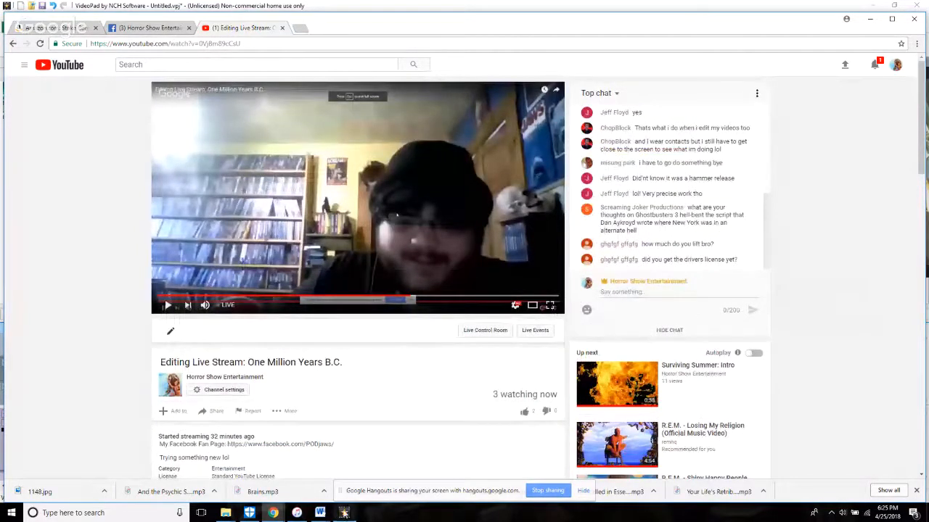
{"action": "left_click", "coordinate": [344, 514]}
Step: Play past the 3:46.3 split, trim the start of the clip after it forward about 3.1 seconds and replay the cut
{"action": "left_click", "coordinate": [647, 294]}
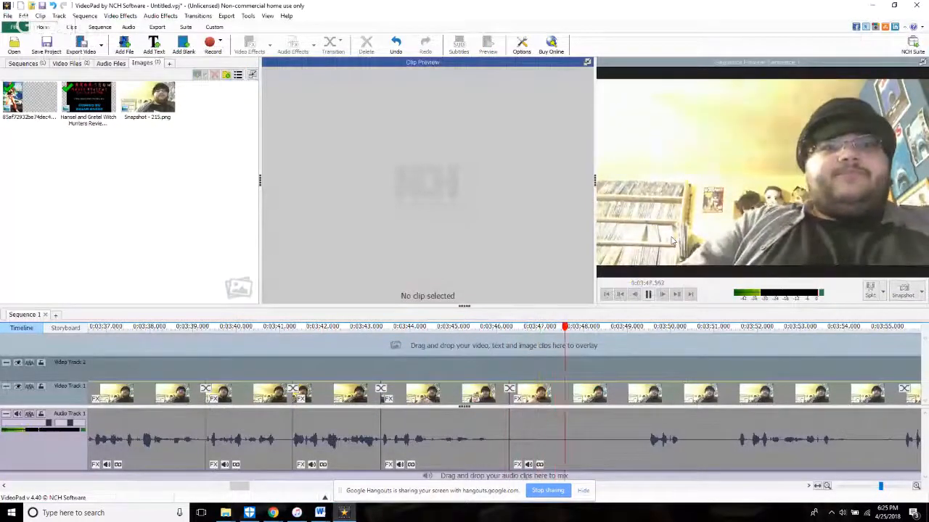
{"action": "left_click", "coordinate": [648, 295]}
{"action": "left_click_drag", "start_coordinate": [514, 459], "coordinate": [649, 459]}
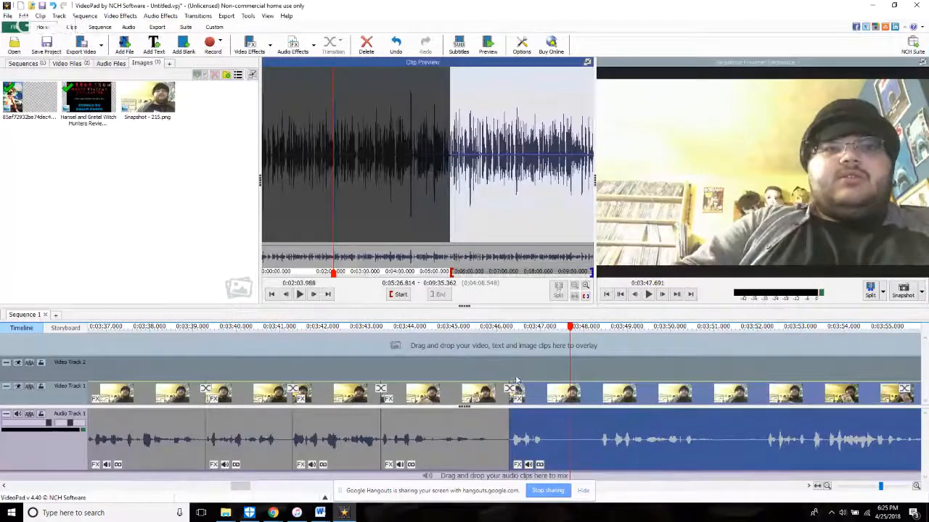
{"action": "left_click", "coordinate": [504, 373]}
{"action": "key", "text": "space"}
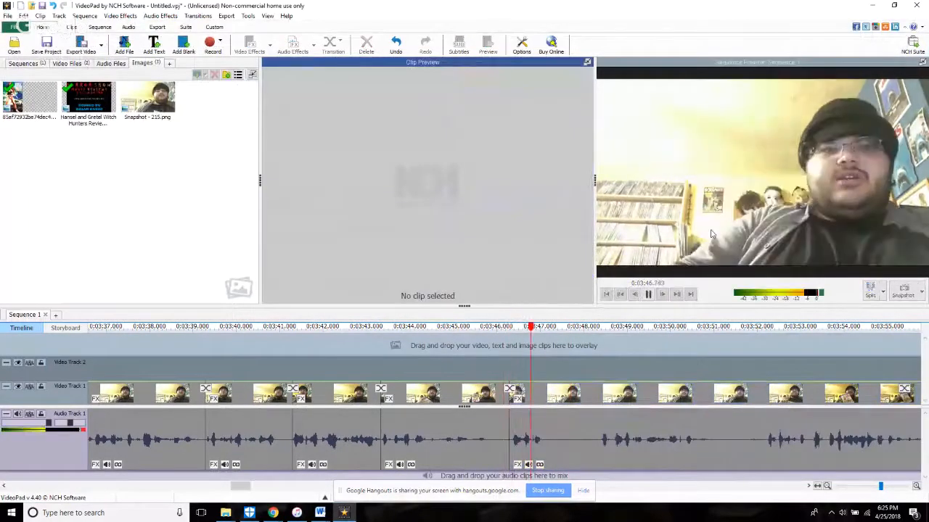
Step: Trim the start of the clip after 3:46.3 forward about 2.1 more seconds, replay it and split the footage at 3:48.985
{"action": "mouse_move", "coordinate": [510, 459]}
{"action": "left_mouse_down"}
{"action": "mouse_move", "coordinate": [609, 477]}
{"action": "mouse_move", "coordinate": [510, 464]}
{"action": "left_mouse_up"}
{"action": "left_click", "coordinate": [499, 361]}
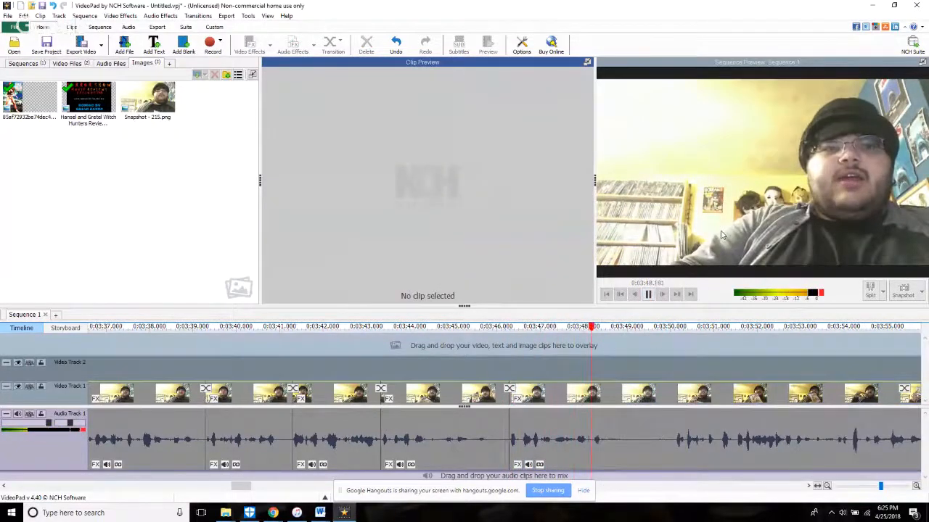
{"action": "key", "text": "space"}
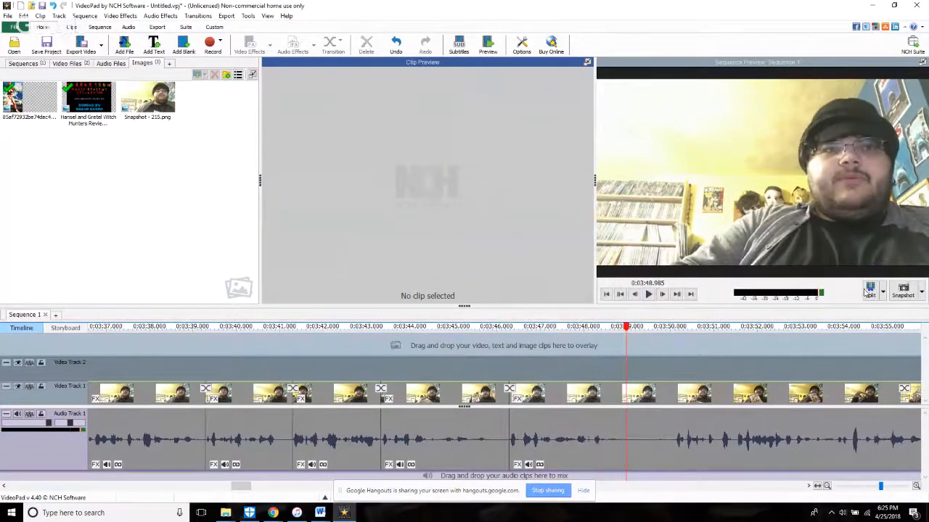
{"action": "left_click", "coordinate": [869, 290]}
{"action": "mouse_move", "coordinate": [273, 512]}
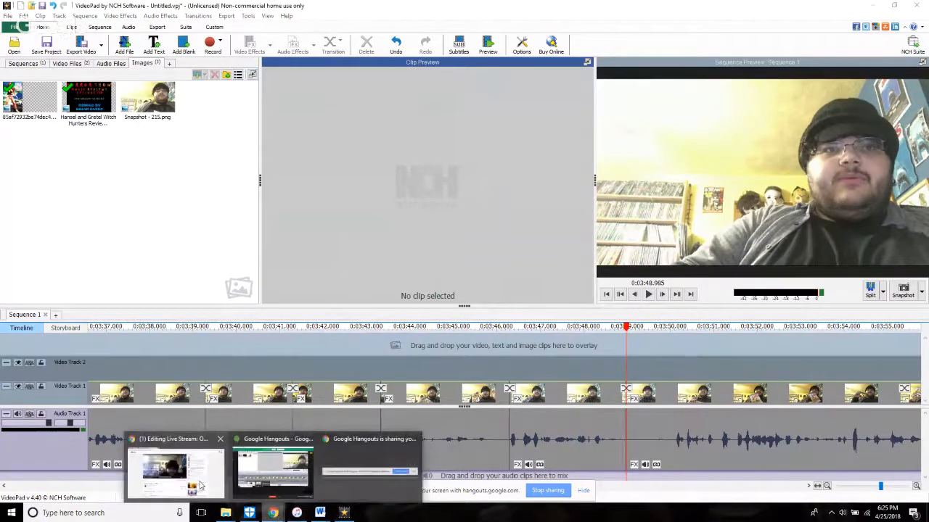
{"action": "mouse_move", "coordinate": [201, 486]}
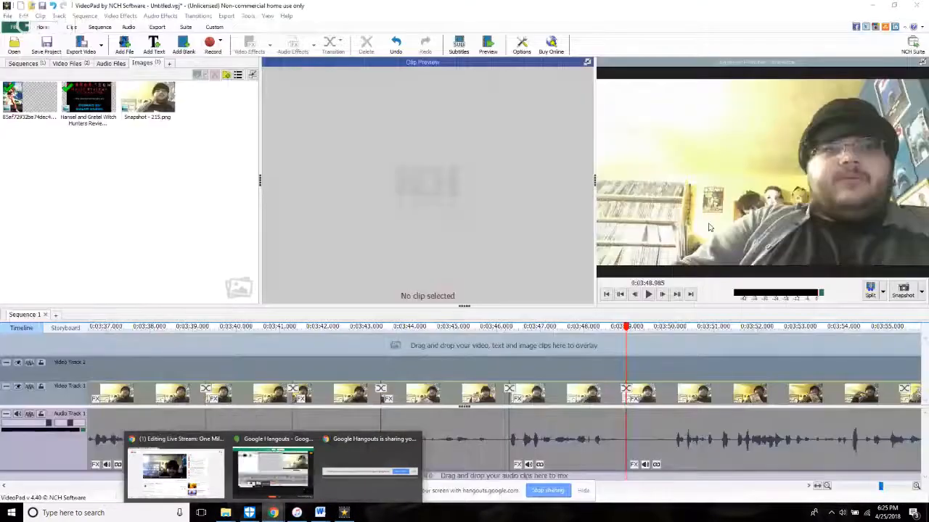
Step: Play past the 3:49.0 split, trim the start of the clip after it forward about 1.1 seconds and replay
{"action": "key", "text": "space"}
{"action": "scroll", "coordinate": [489, 460], "scroll_direction": "down", "scroll_amount": 3}
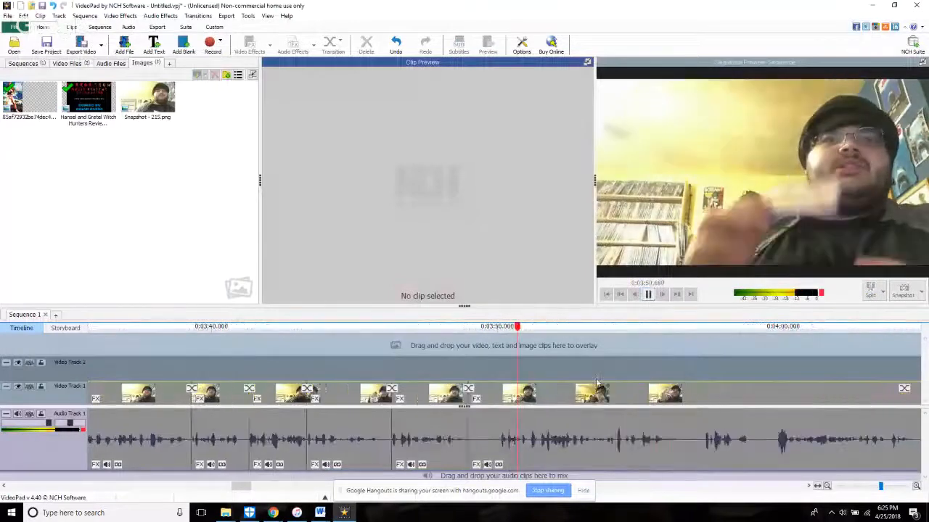
{"action": "left_click", "coordinate": [510, 461]}
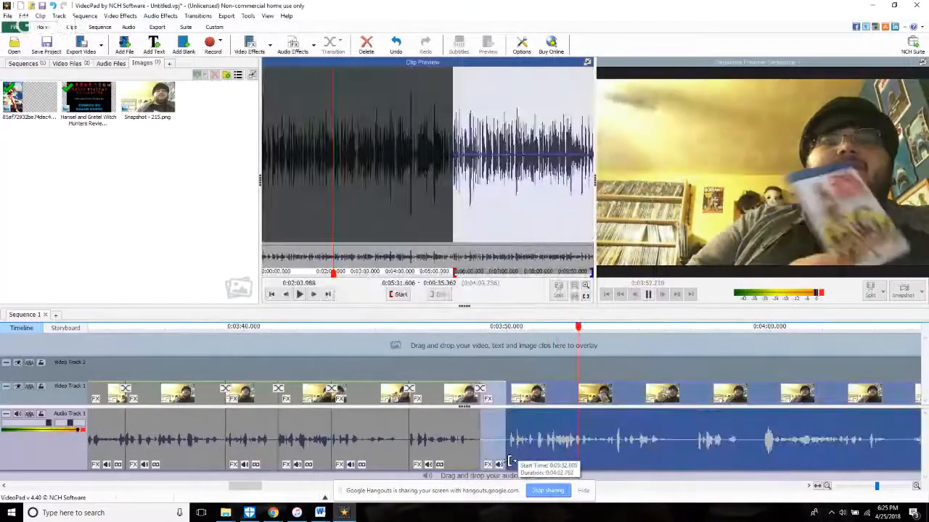
{"action": "left_click_drag", "start_coordinate": [510, 462], "coordinate": [511, 462]}
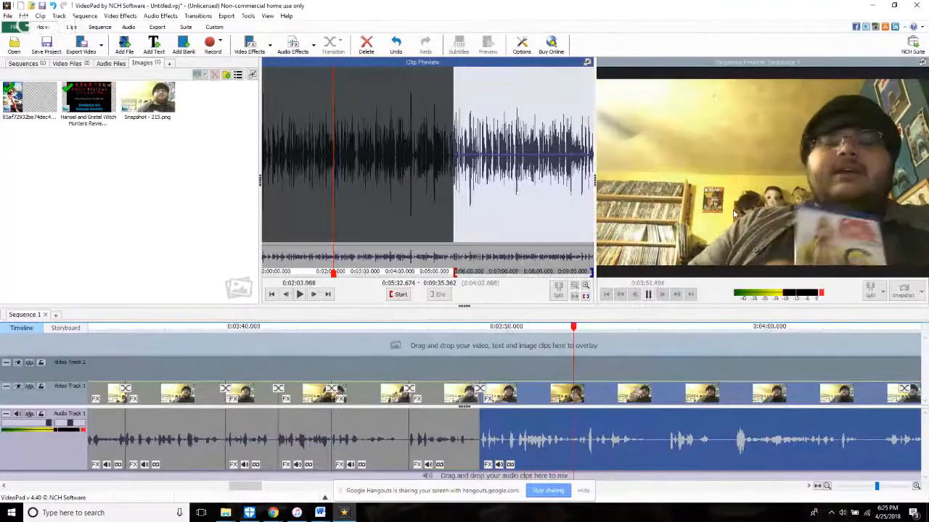
{"action": "left_click", "coordinate": [550, 350]}
Step: Split the footage at about 3:52.4, trim the start of the following clip forward about 0.4 seconds and replay across the cut
{"action": "left_click", "coordinate": [714, 230]}
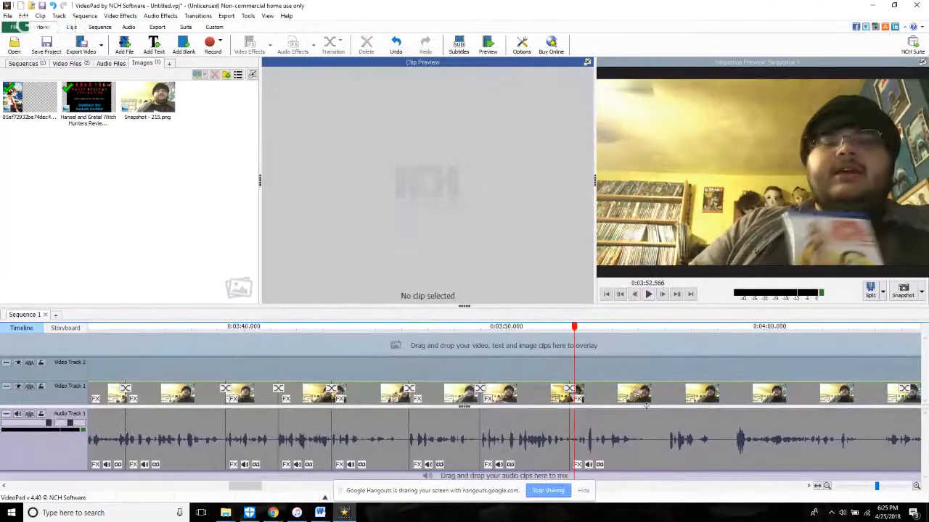
{"action": "scroll", "coordinate": [591, 449], "scroll_direction": "up", "scroll_amount": 3}
{"action": "left_click_drag", "start_coordinate": [581, 453], "coordinate": [618, 451]}
{"action": "left_click", "coordinate": [556, 350]}
{"action": "left_click", "coordinate": [692, 233]}
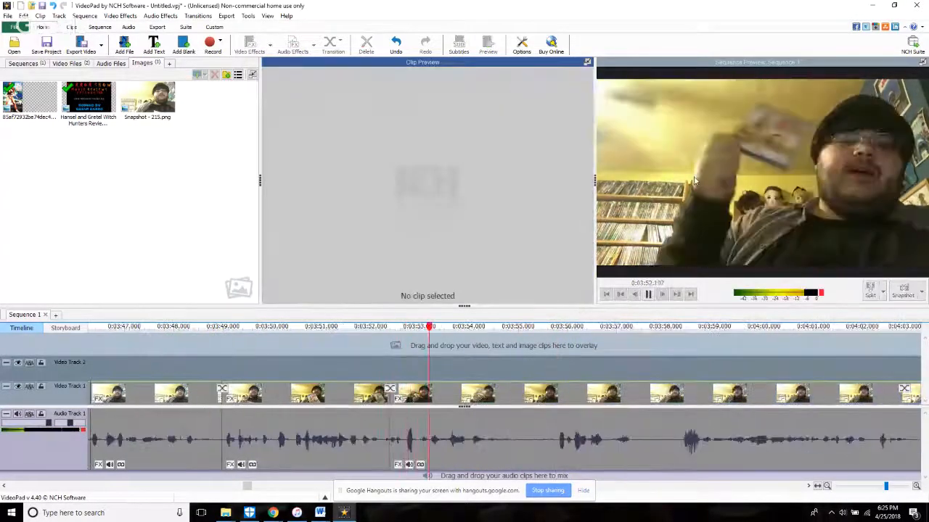
Step: Split the footage at 3:55.074, trim the following clip's start forward about 3.3 seconds, replay and split again at 3:58.850
{"action": "key", "text": "space"}
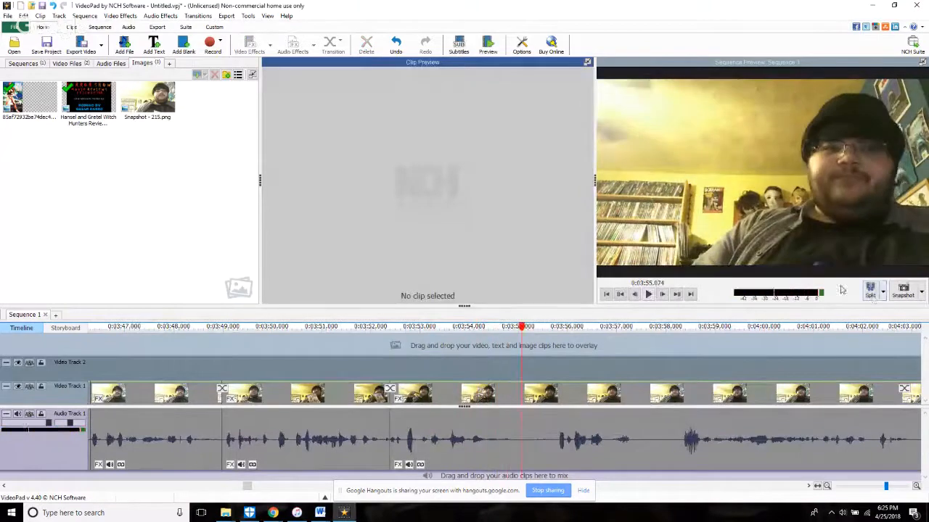
{"action": "left_click", "coordinate": [871, 292]}
{"action": "key", "text": "space"}
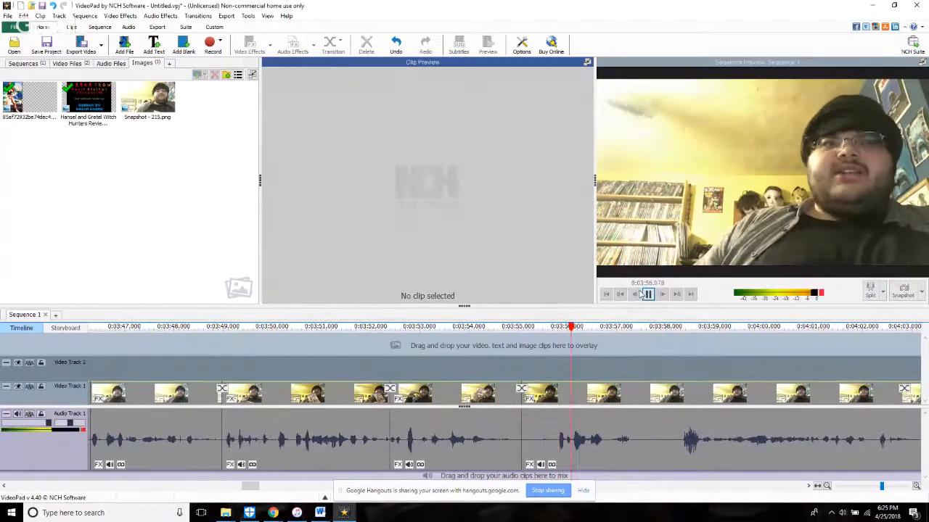
{"action": "left_click", "coordinate": [607, 460]}
{"action": "left_click_drag", "start_coordinate": [608, 460], "coordinate": [684, 474]}
{"action": "left_click", "coordinate": [446, 328]}
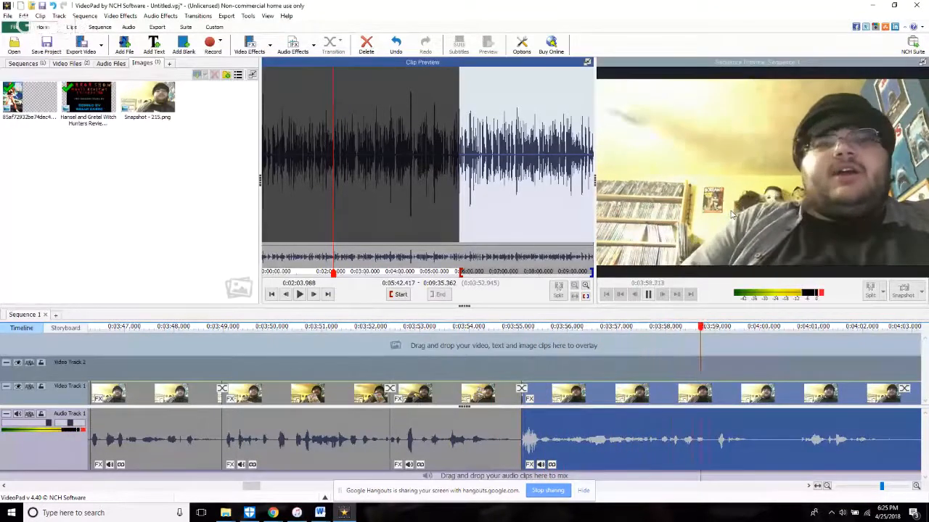
{"action": "key", "text": "space"}
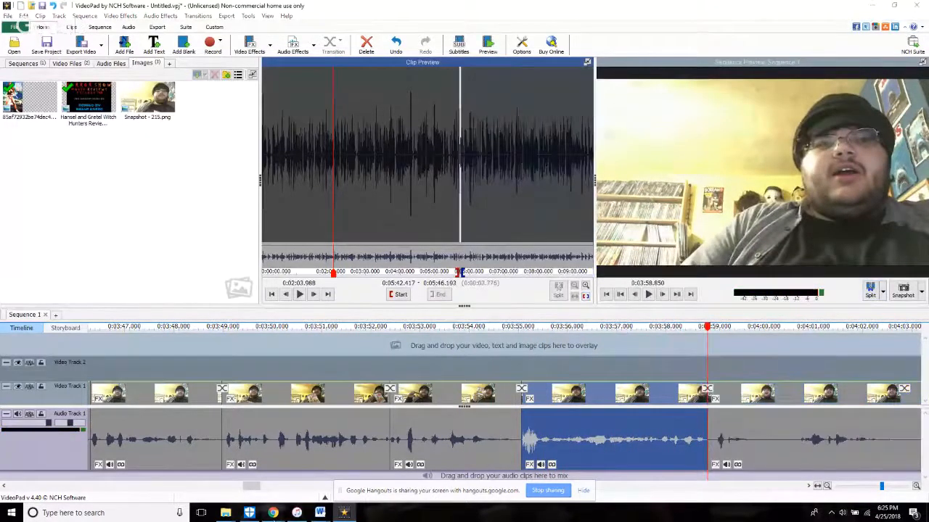
Step: Switch to the YouTube live stream page and hide the author of the latest chat message from the channel
{"action": "mouse_move", "coordinate": [273, 513]}
{"action": "left_click", "coordinate": [194, 470]}
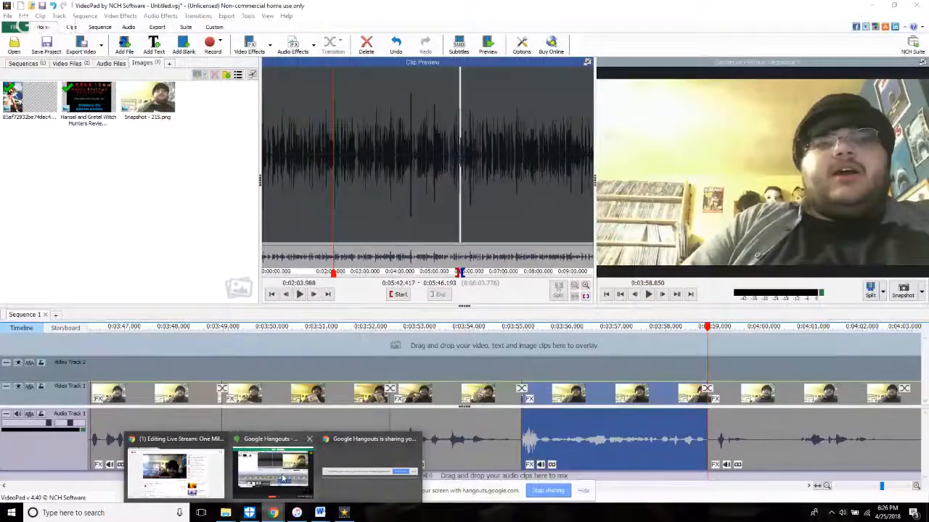
{"action": "left_click", "coordinate": [176, 473]}
{"action": "left_click", "coordinate": [752, 262]}
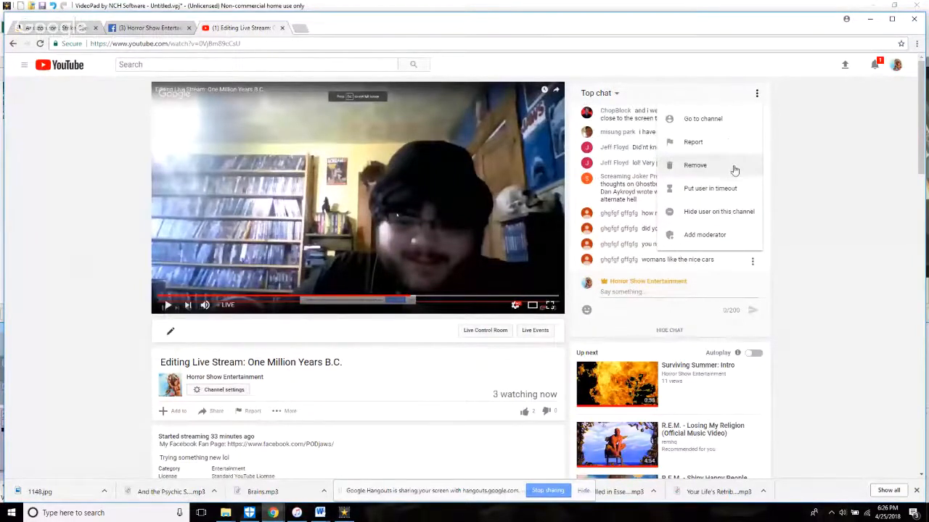
{"action": "left_click", "coordinate": [729, 219]}
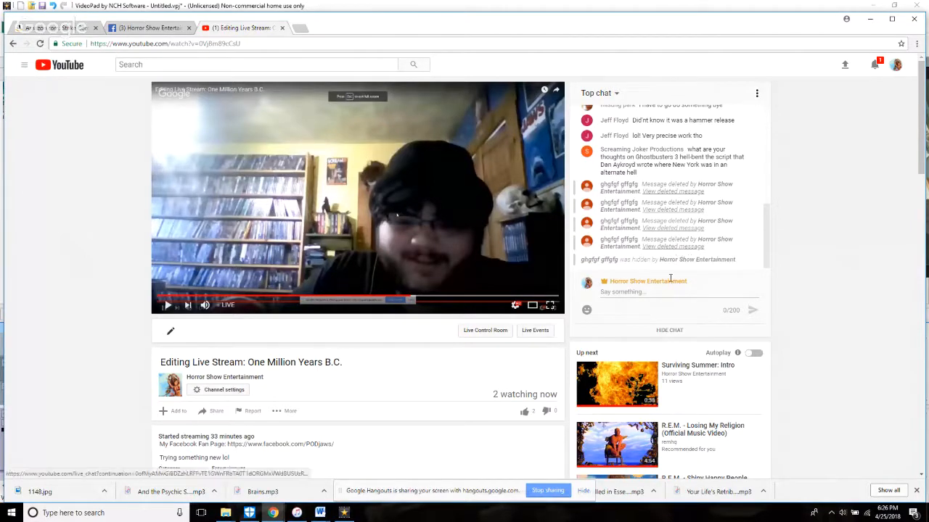
Step: Return to VideoPad, trim the start of the clip after 3:58.850 forward about 0.2 seconds and replay across the cut
{"action": "left_click", "coordinate": [342, 512]}
{"action": "key", "text": "space"}
{"action": "scroll", "coordinate": [701, 448], "scroll_direction": "down", "scroll_amount": 3}
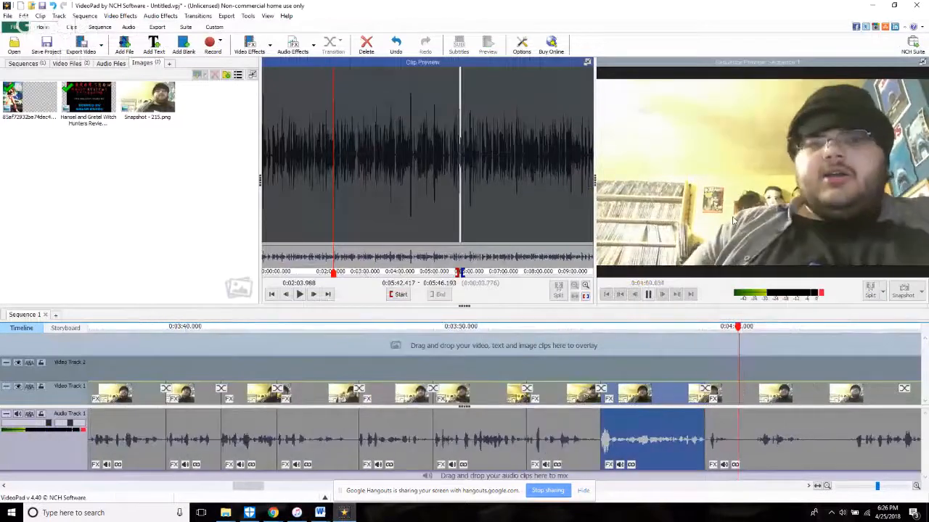
{"action": "key", "text": "space"}
{"action": "scroll", "coordinate": [701, 449], "scroll_direction": "up", "scroll_amount": 6}
{"action": "left_click", "coordinate": [719, 451]}
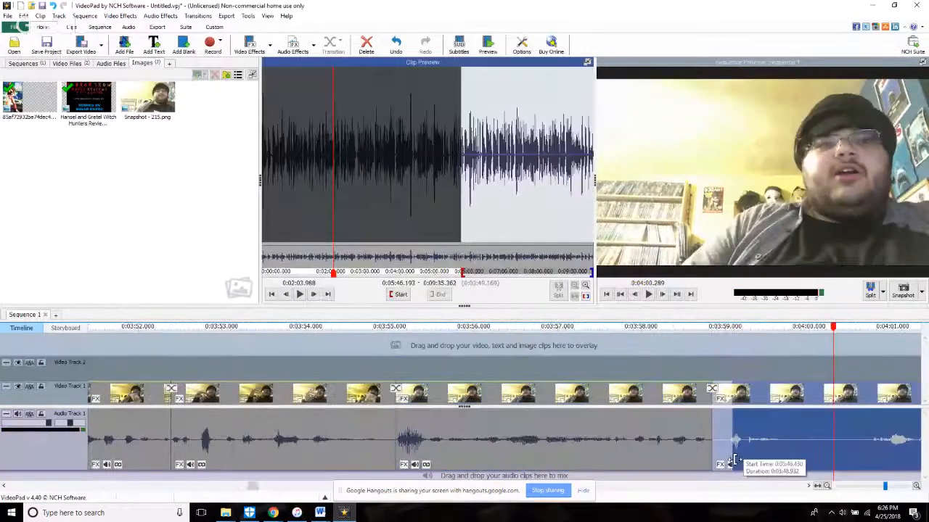
{"action": "left_click", "coordinate": [672, 369]}
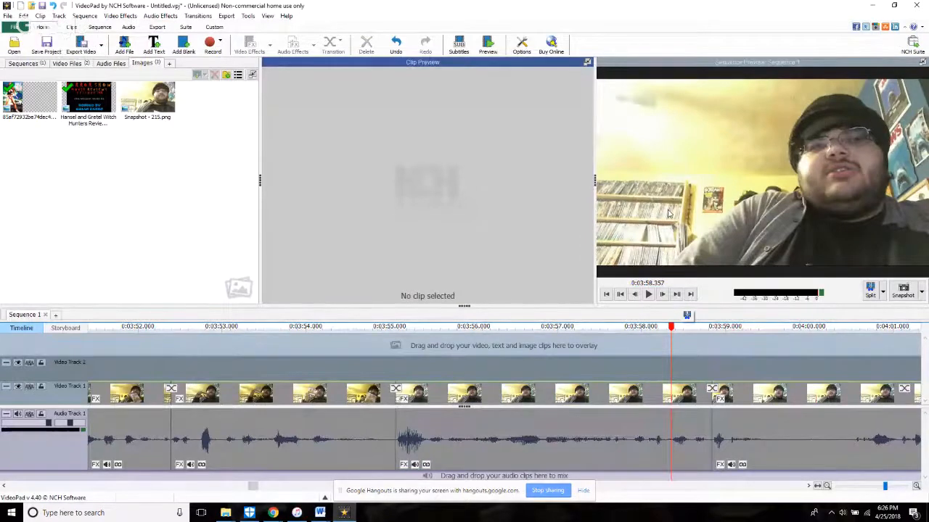
{"action": "key", "text": "space"}
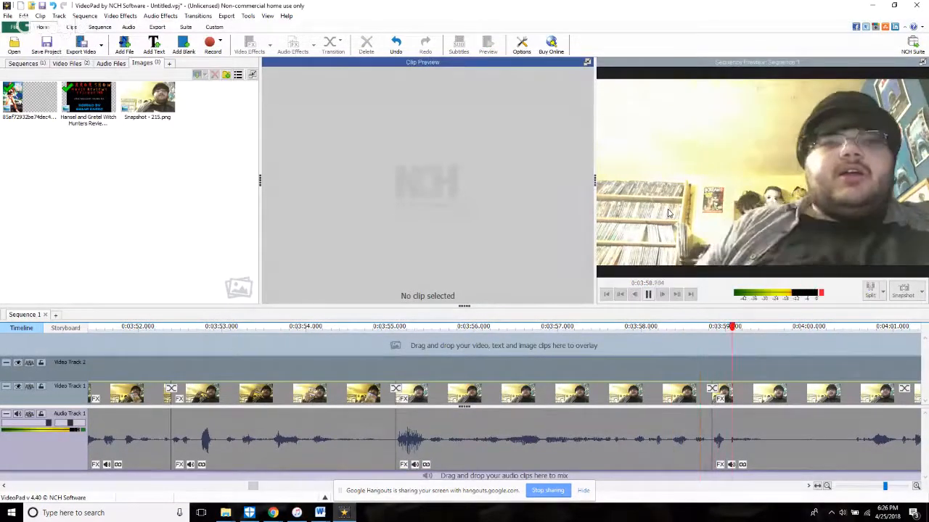
Step: Split the footage at 3:59.840, trim the following clip's start forward about 0.7 seconds, replay and split again at 4:01.686
{"action": "left_click", "coordinate": [796, 372]}
{"action": "left_click", "coordinate": [869, 290]}
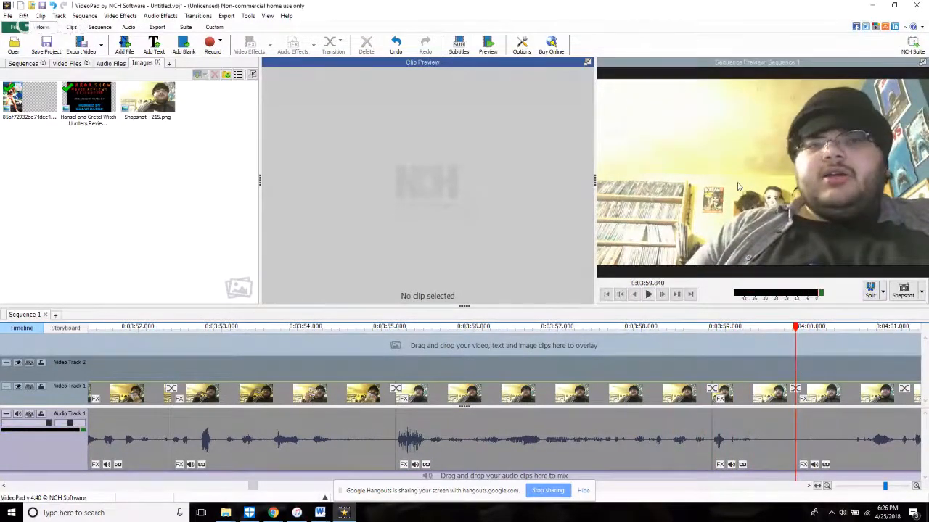
{"action": "key", "text": "space"}
{"action": "scroll", "coordinate": [607, 409], "scroll_direction": "down", "scroll_amount": 2}
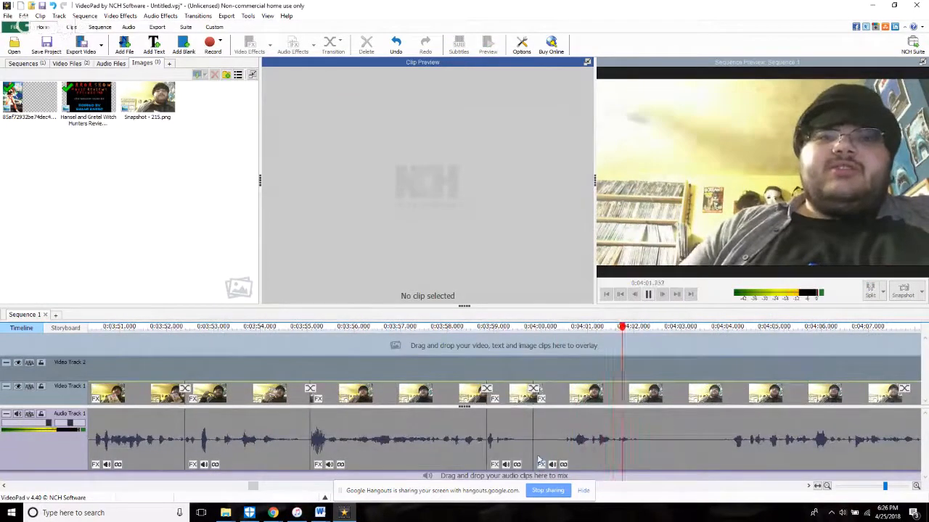
{"action": "left_click", "coordinate": [546, 435]}
{"action": "left_click", "coordinate": [525, 396]}
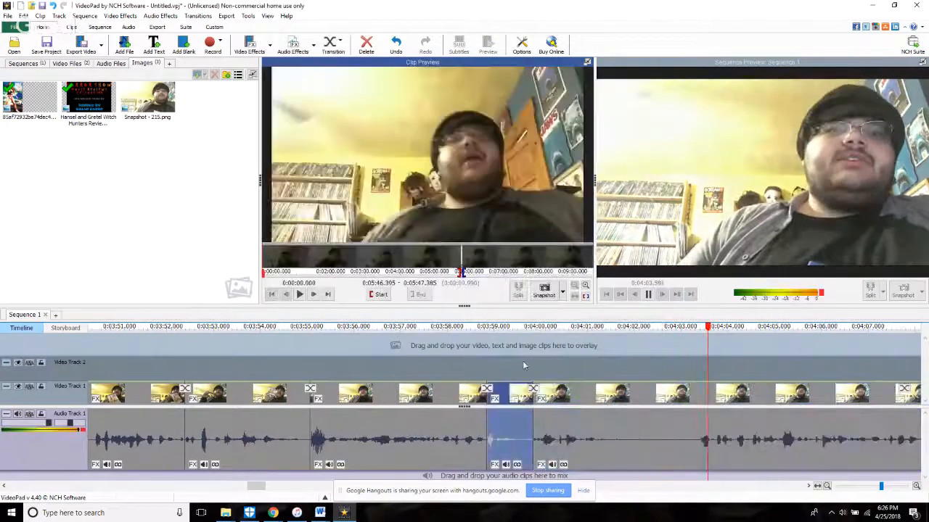
{"action": "left_click", "coordinate": [525, 366]}
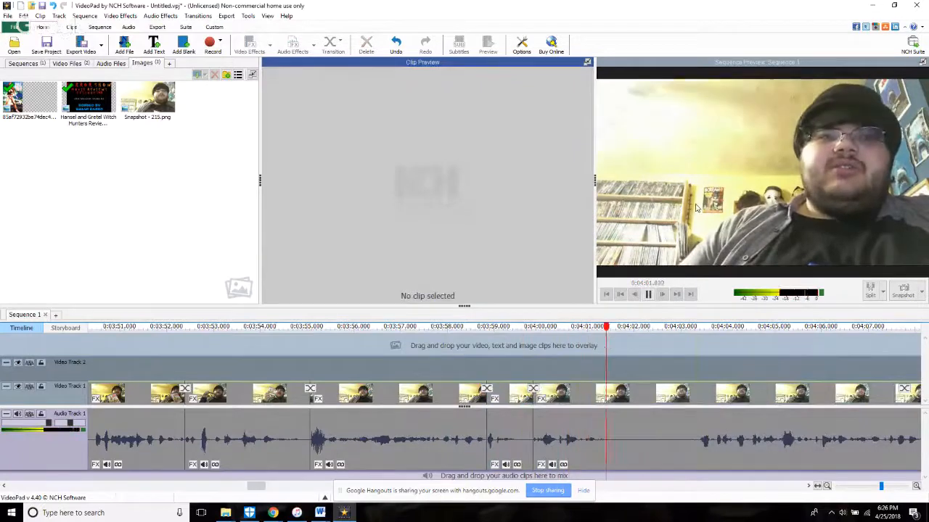
{"action": "left_click", "coordinate": [864, 290]}
Step: Check the live chat on the YouTube stream page
{"action": "mouse_move", "coordinate": [273, 513]}
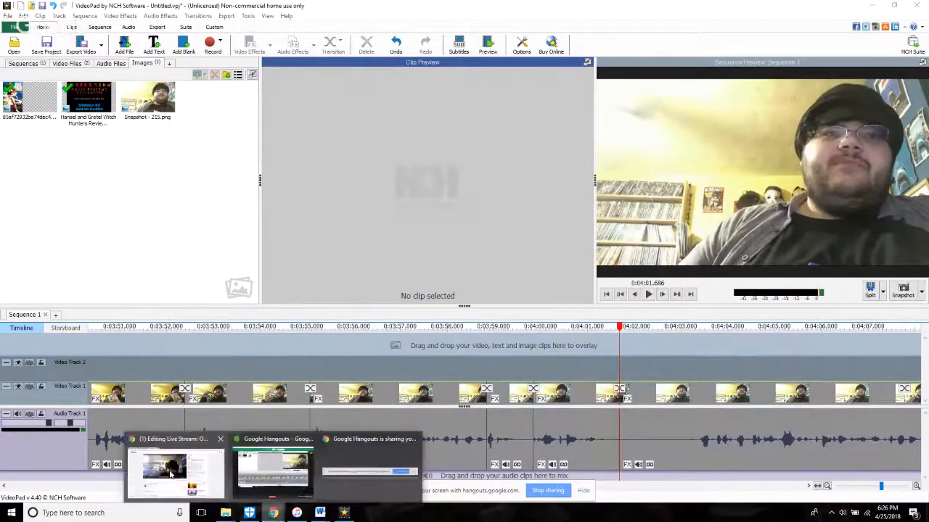
{"action": "left_click", "coordinate": [163, 470]}
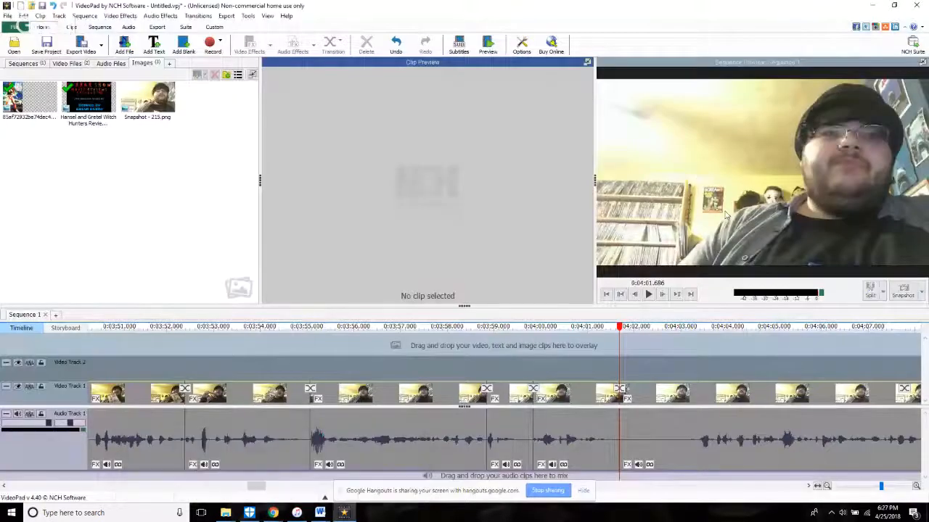
Step: Play past the 4:01.686 split in VideoPad, trim the start of the clip after it forward about 1.7 seconds and replay
{"action": "key", "text": "space"}
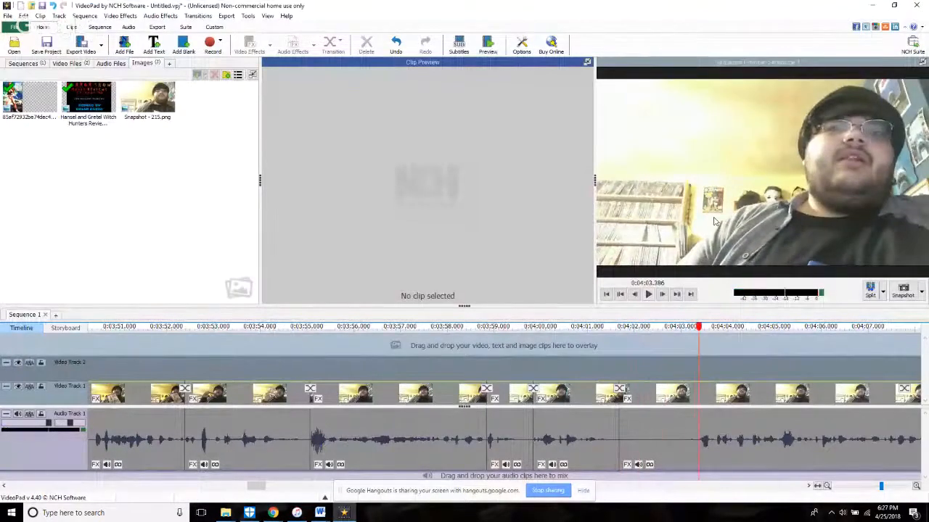
{"action": "left_click", "coordinate": [630, 437]}
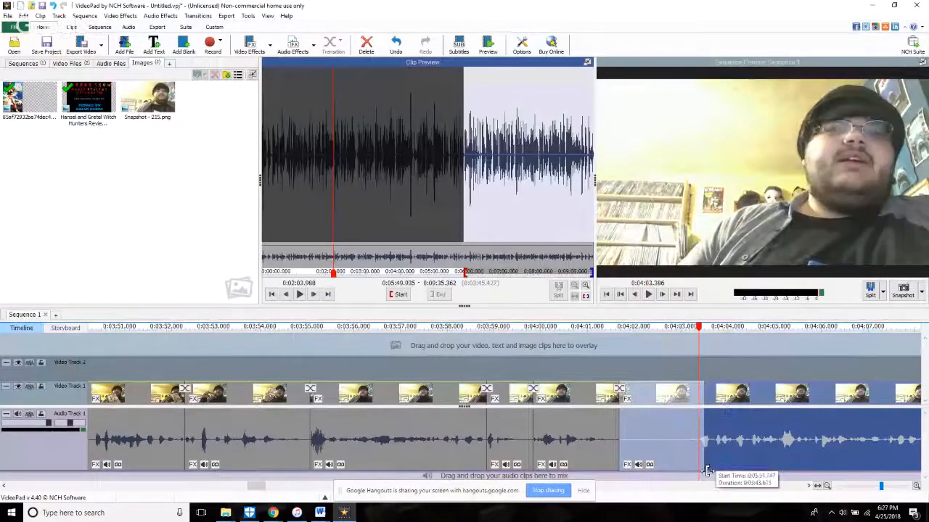
{"action": "left_click", "coordinate": [423, 353]}
{"action": "key", "text": "space"}
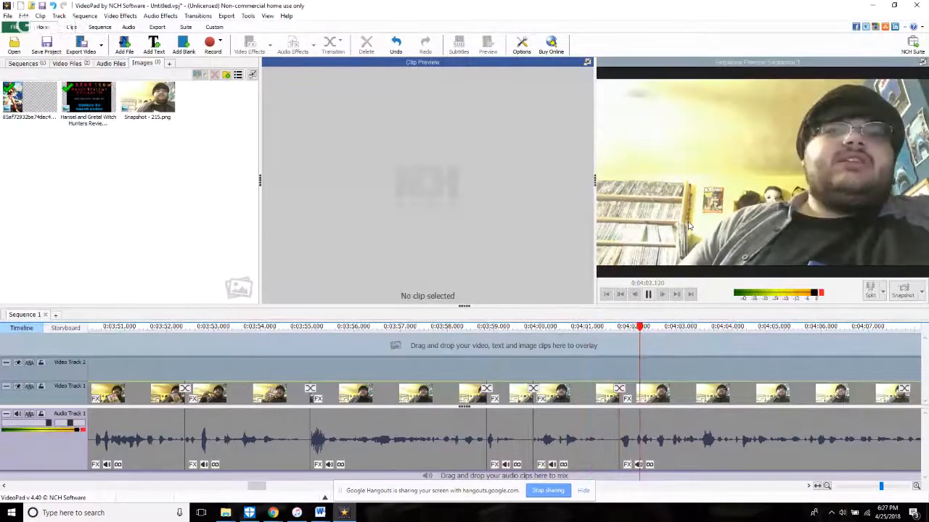
Step: Trim the start of the clip after 4:01.686 forward about 1.1 more seconds and replay the cut
{"action": "scroll", "coordinate": [685, 227], "scroll_direction": "down", "scroll_amount": 2}
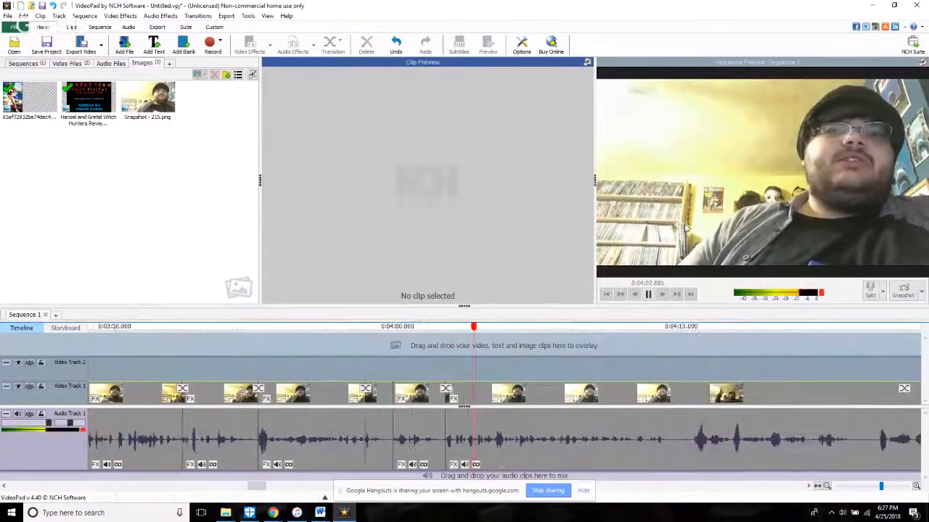
{"action": "left_click", "coordinate": [441, 461]}
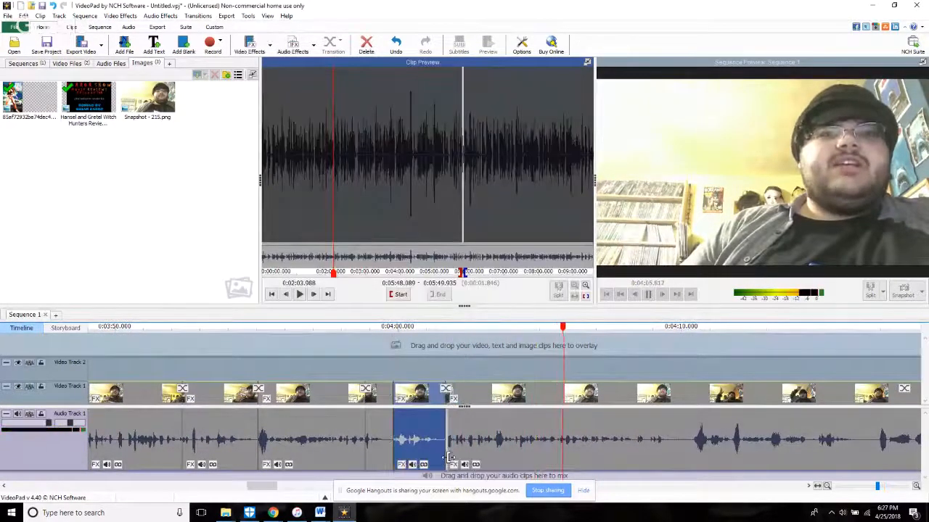
{"action": "left_click_drag", "start_coordinate": [448, 450], "coordinate": [478, 450]}
{"action": "left_click", "coordinate": [426, 362]}
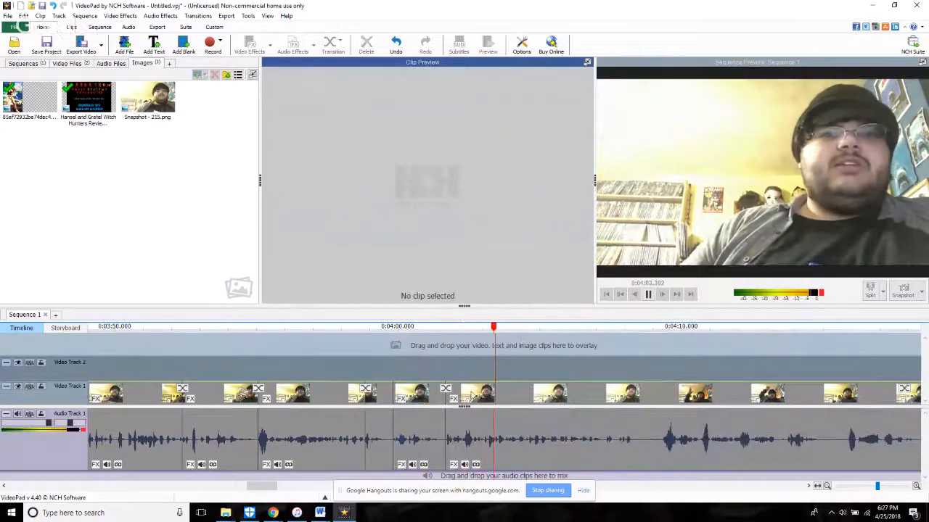
Step: Extend the start of the clip after 4:01.686 back to 5:52.579, nudge it slightly earlier still and replay the cut
{"action": "left_click", "coordinate": [453, 434]}
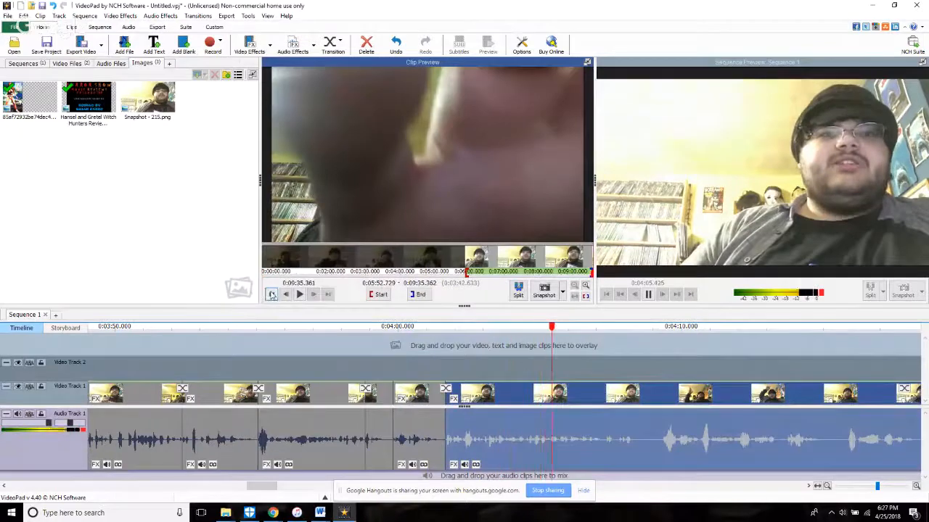
{"action": "left_click", "coordinate": [272, 295]}
{"action": "left_click", "coordinate": [290, 296]}
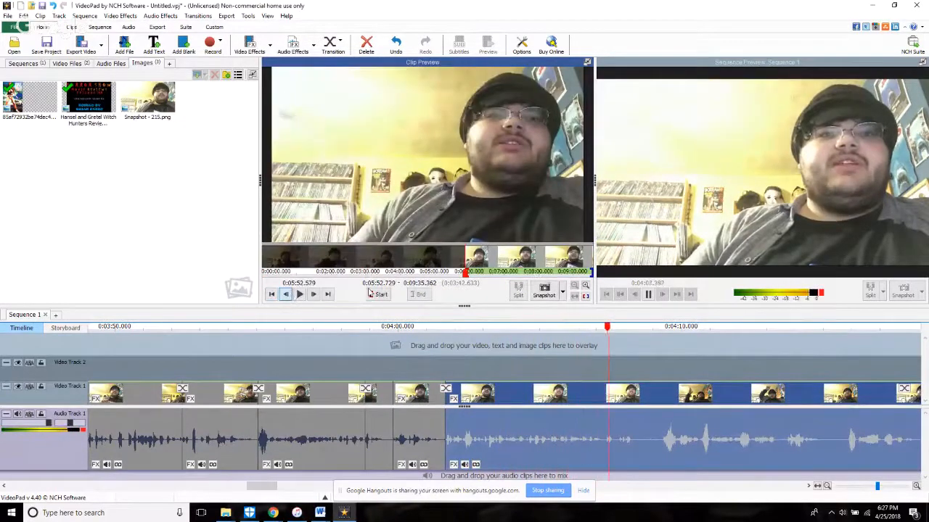
{"action": "left_click", "coordinate": [374, 295]}
{"action": "left_click", "coordinate": [437, 360]}
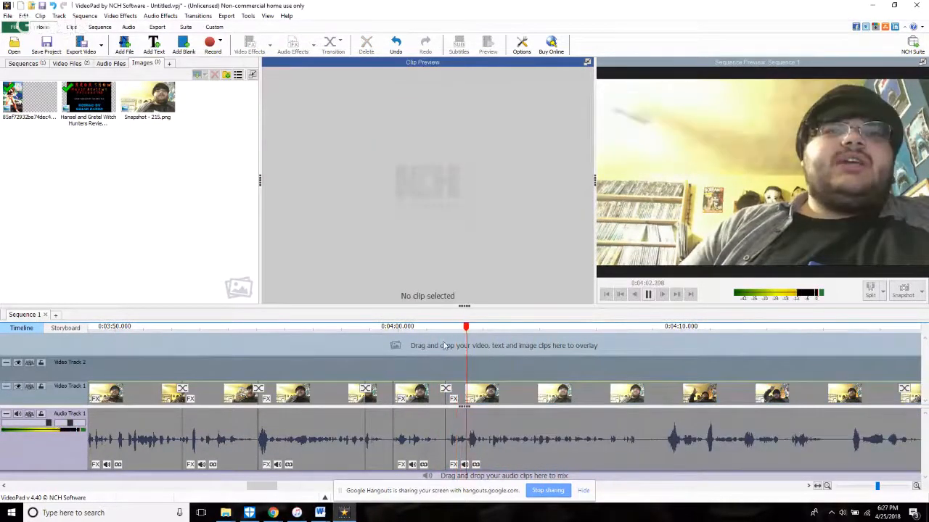
{"action": "left_click", "coordinate": [473, 433]}
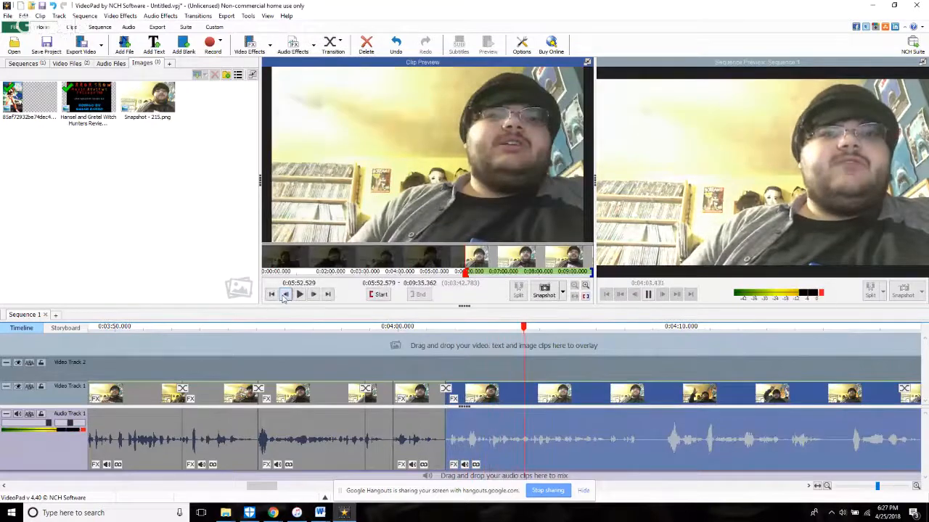
{"action": "left_click", "coordinate": [409, 357]}
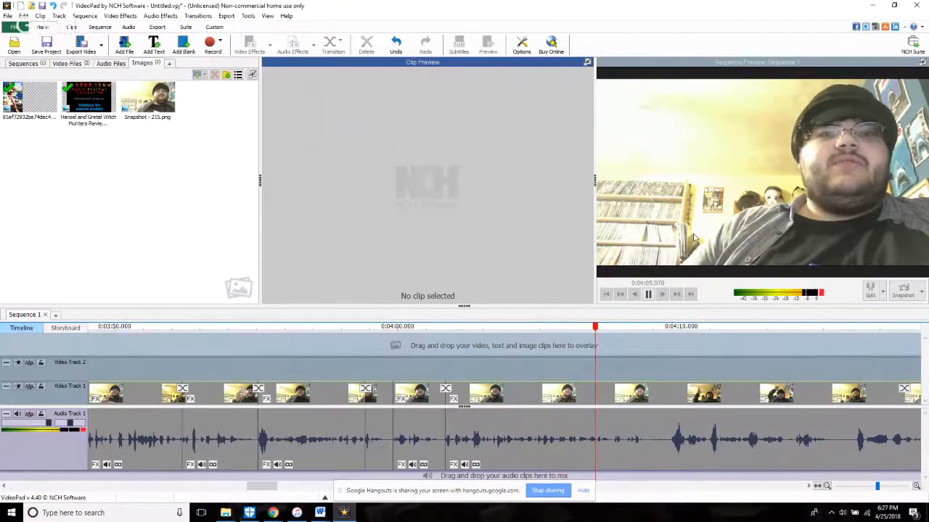
Step: Split the footage at 4:06.987 and trim the start of the following clip forward about 1.1 seconds
{"action": "left_click", "coordinate": [559, 358]}
{"action": "left_click", "coordinate": [648, 295]}
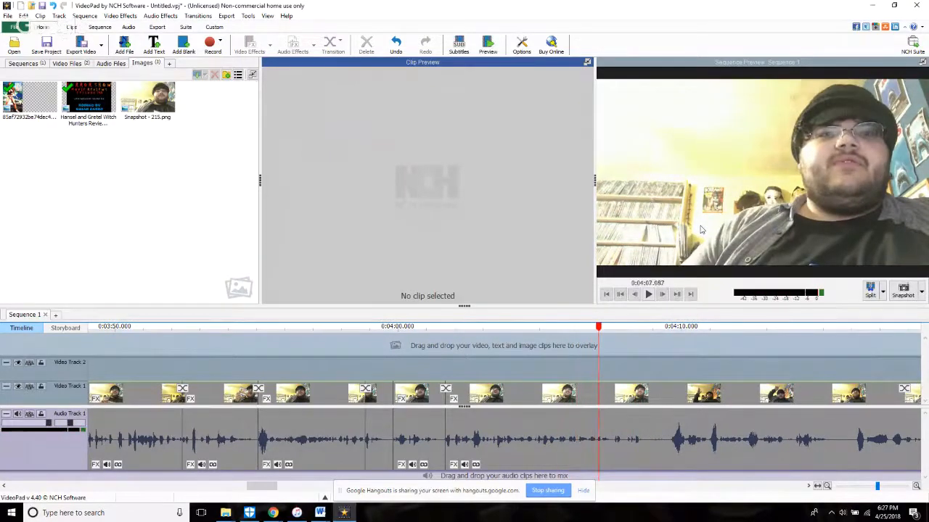
{"action": "left_click", "coordinate": [634, 295]}
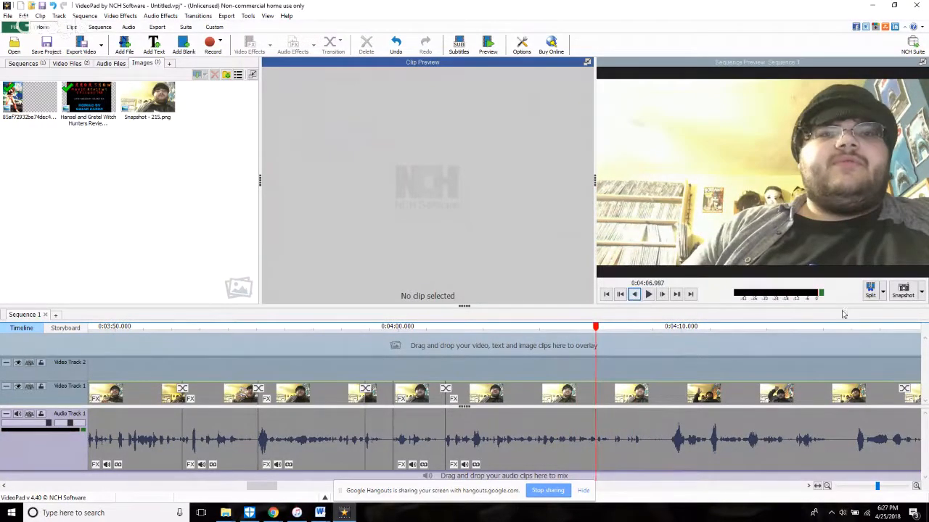
{"action": "left_click", "coordinate": [872, 296]}
{"action": "left_click", "coordinate": [848, 319]}
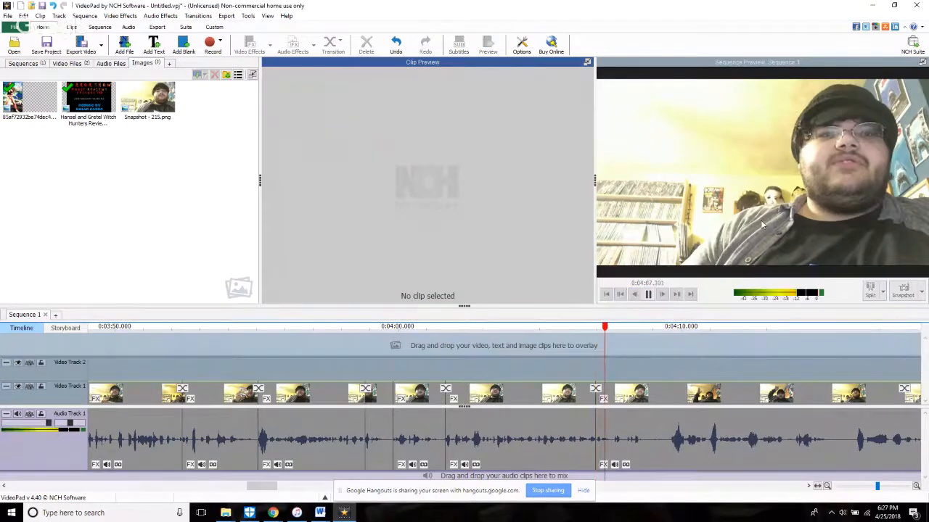
{"action": "left_click_drag", "start_coordinate": [599, 448], "coordinate": [629, 461]}
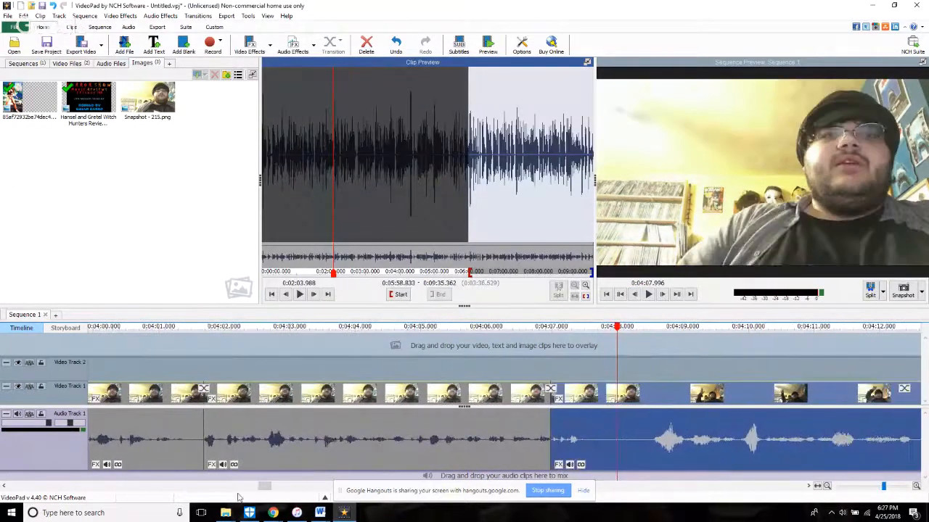
Step: Switch to the YouTube live stream page and open the account notifications
{"action": "mouse_move", "coordinate": [273, 513]}
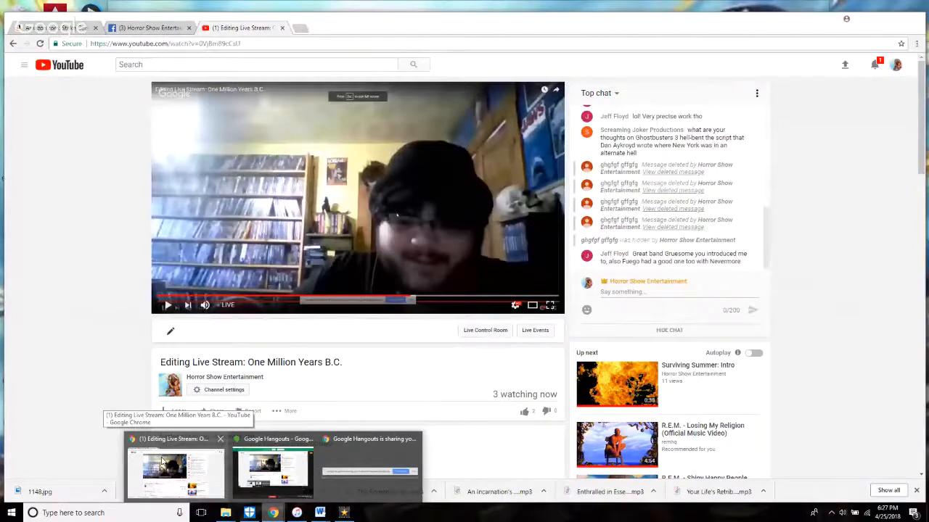
{"action": "left_click", "coordinate": [178, 451]}
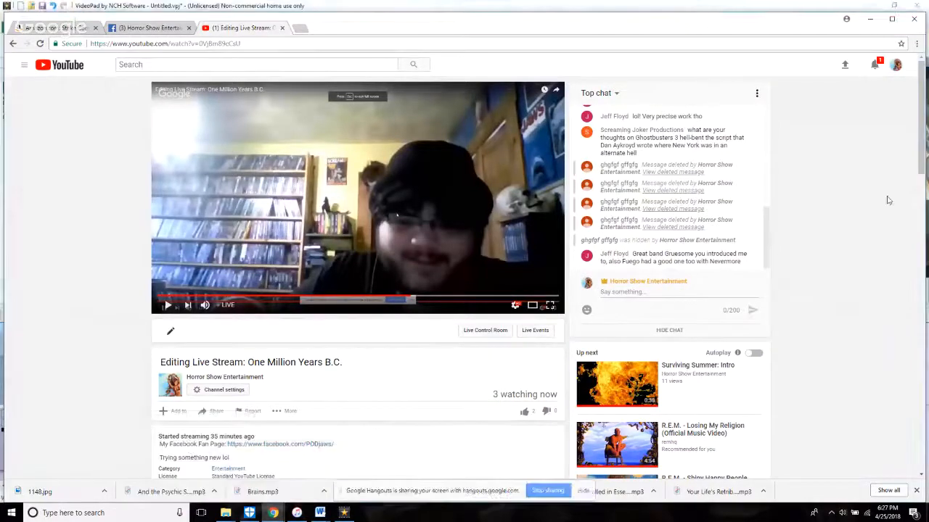
{"action": "left_click", "coordinate": [877, 65]}
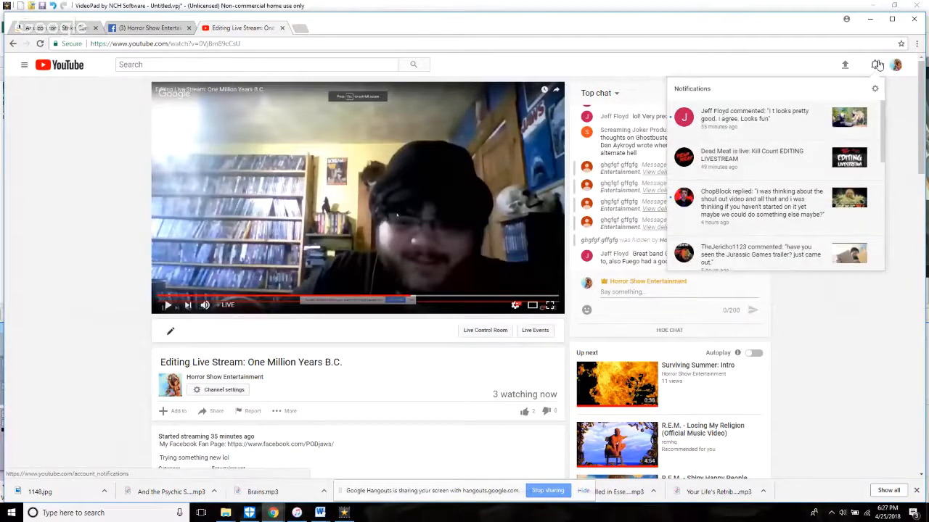
Step: Close the notifications, return to VideoPad, split the footage at 4:07.892 and trim the following clip's start to 6:00.355
{"action": "left_click", "coordinate": [877, 64]}
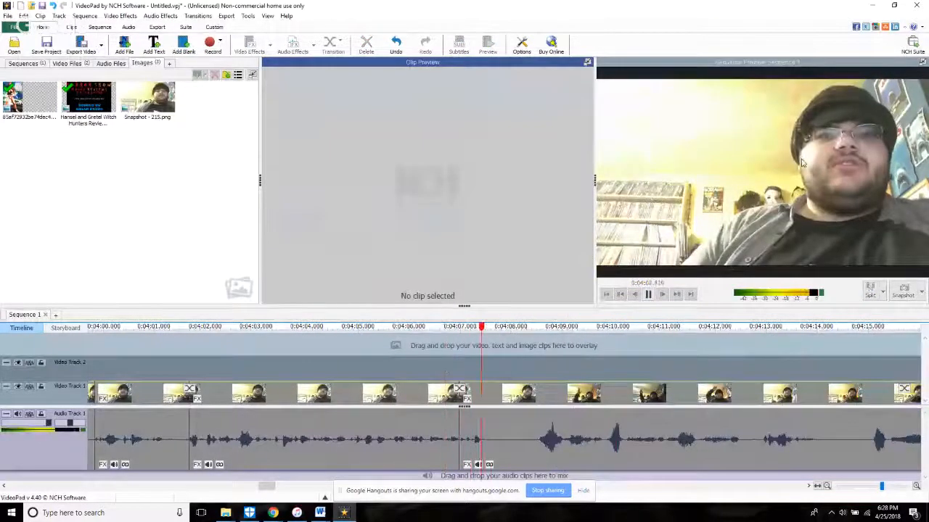
{"action": "key", "text": "space"}
{"action": "left_click", "coordinate": [870, 289]}
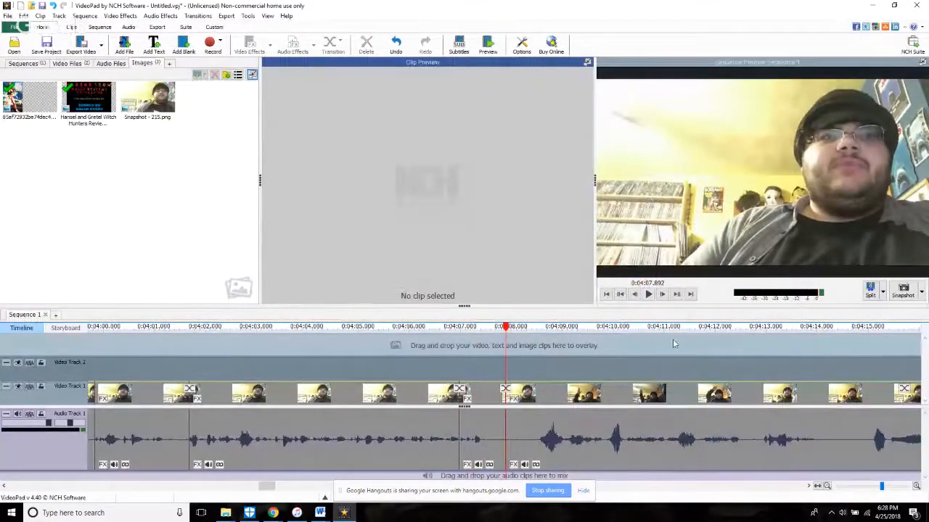
{"action": "left_click", "coordinate": [458, 363]}
{"action": "left_click", "coordinate": [541, 464]}
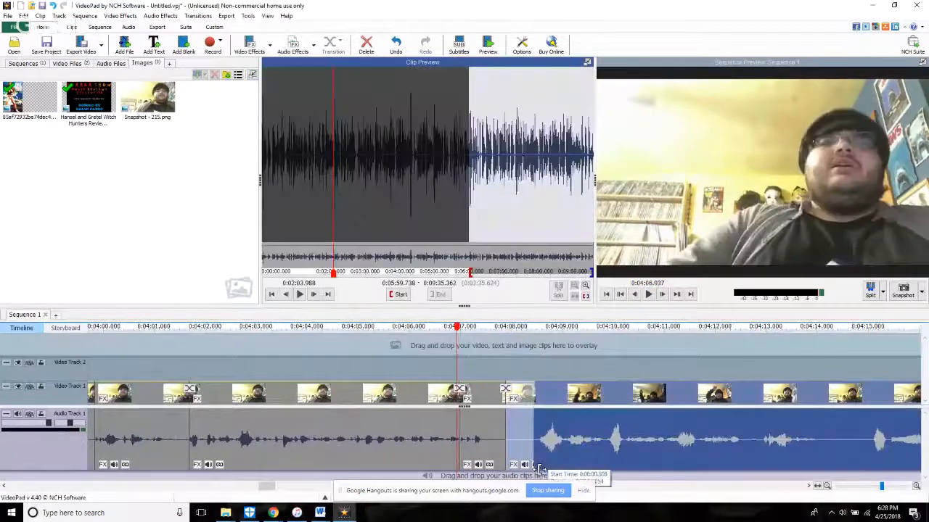
{"action": "left_click_drag", "start_coordinate": [541, 471], "coordinate": [541, 471]}
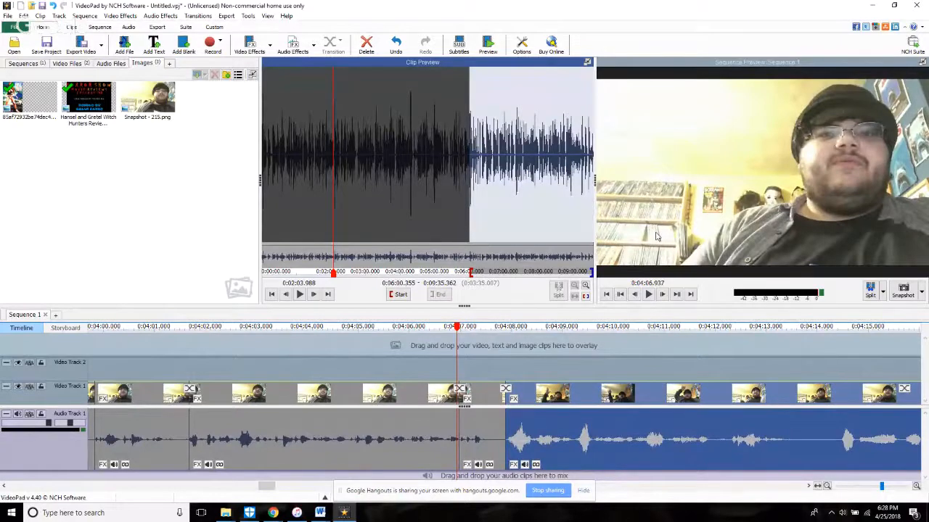
{"action": "key", "text": "space"}
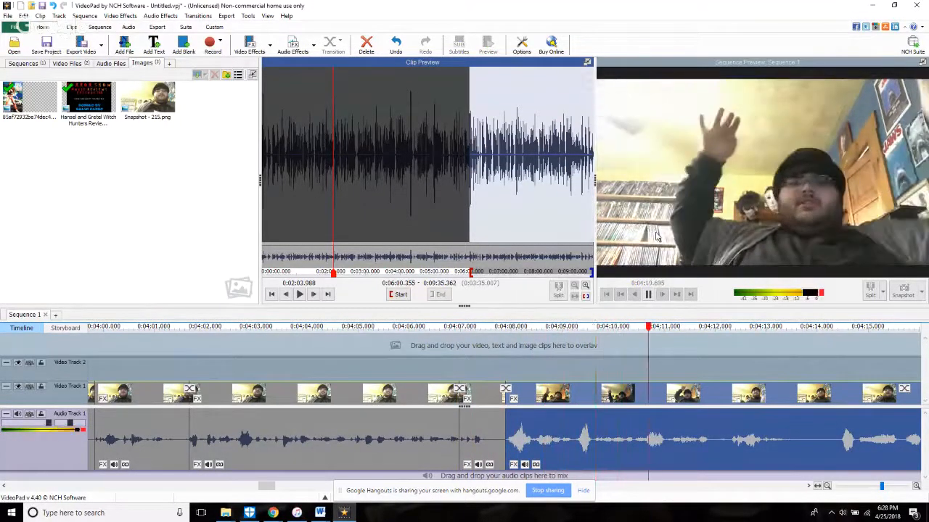
Step: Split the footage at 4:11.934, trim the start of the following clip forward about 0.4 seconds and replay the cut
{"action": "key", "text": "space"}
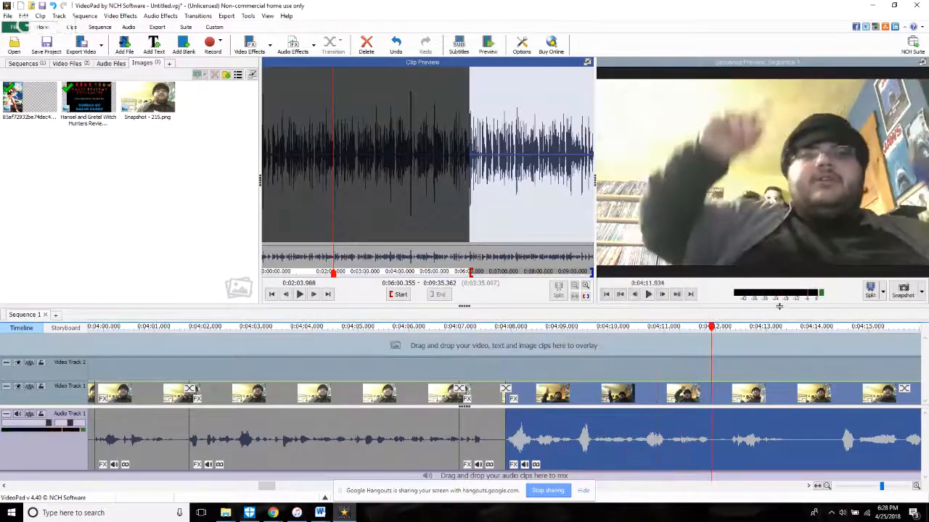
{"action": "left_click", "coordinate": [870, 292]}
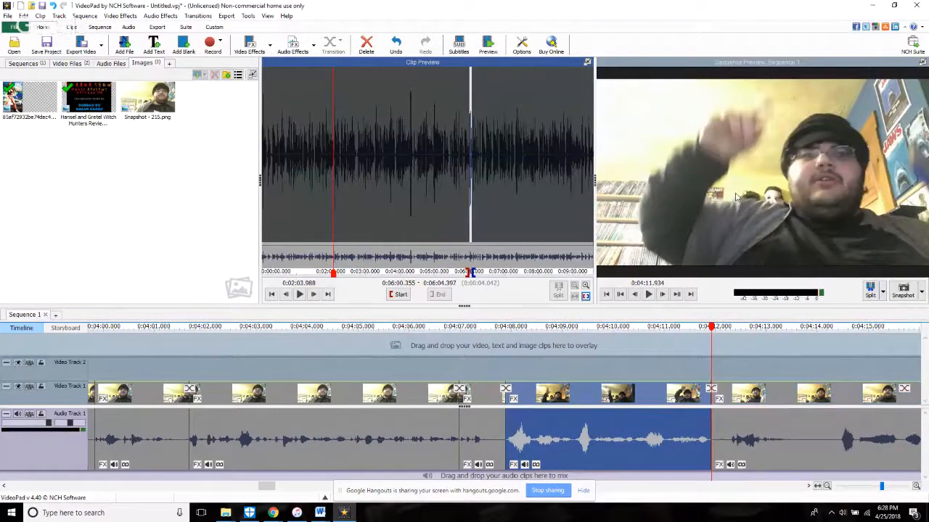
{"action": "key", "text": "space"}
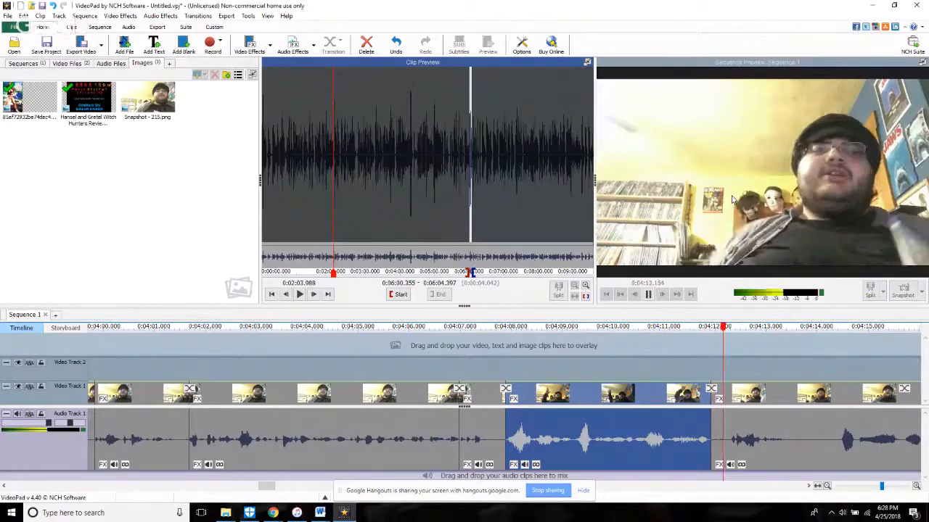
{"action": "left_click", "coordinate": [715, 444]}
{"action": "left_click", "coordinate": [689, 363]}
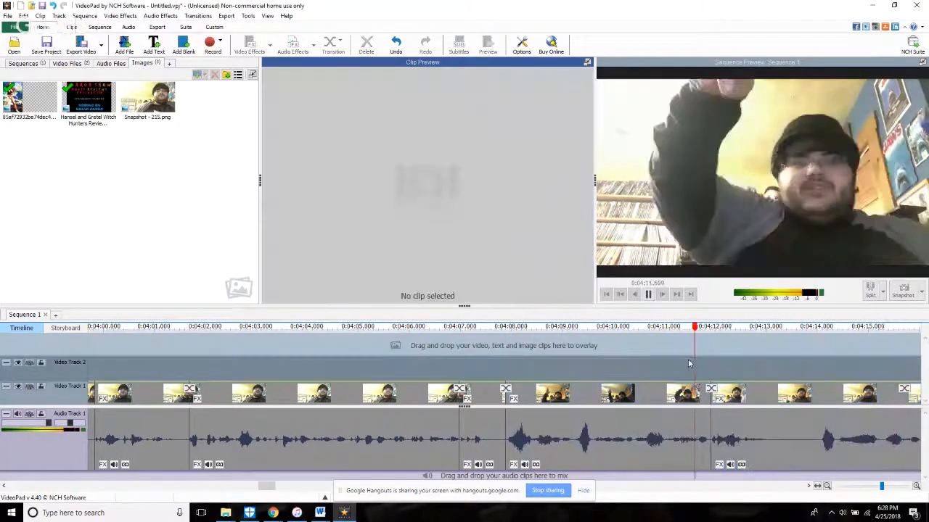
Step: Split the footage at about 4:13.1, trim the following clip's start forward about 1 second and replay the cut
{"action": "scroll", "coordinate": [700, 375], "scroll_direction": "down", "scroll_amount": 2}
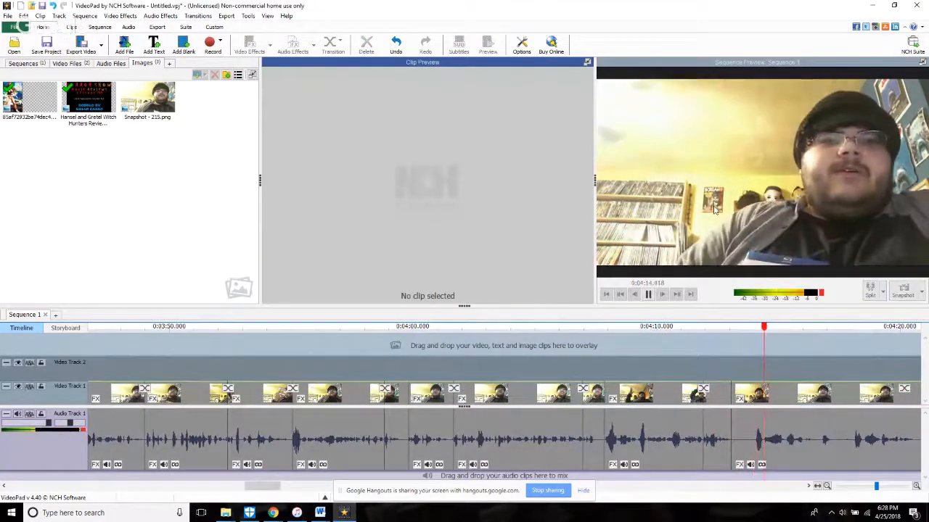
{"action": "left_click", "coordinate": [733, 464]}
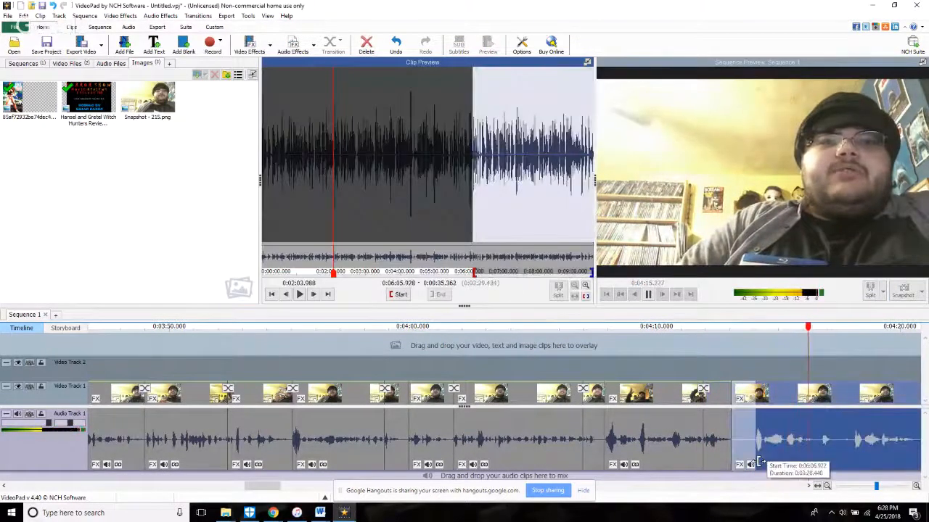
{"action": "left_click_drag", "start_coordinate": [760, 462], "coordinate": [759, 462]}
{"action": "left_click", "coordinate": [704, 350]}
Step: Split the footage at 4:16.329, trim the start of the following clip forward about 0.8 seconds and replay the cut
{"action": "scroll", "coordinate": [700, 352], "scroll_direction": "down", "scroll_amount": 1}
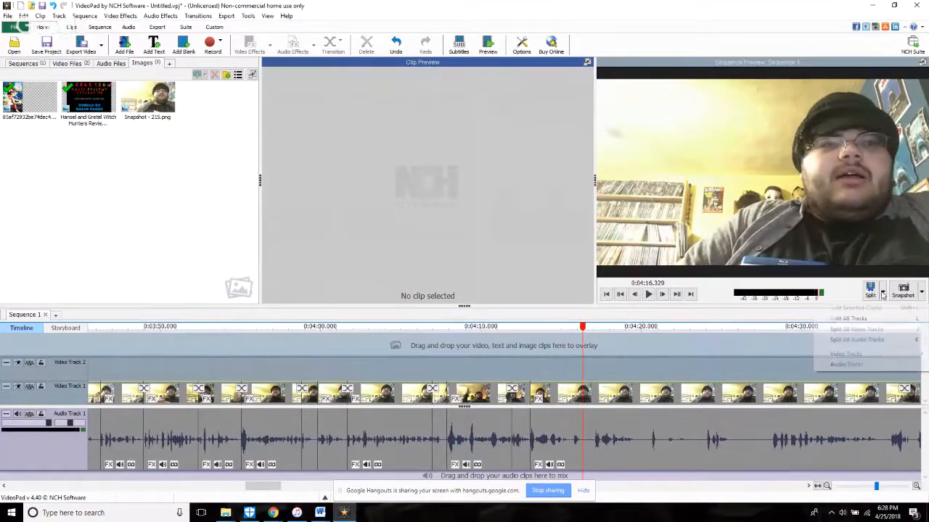
{"action": "key", "text": "space"}
{"action": "scroll", "coordinate": [630, 418], "scroll_direction": "up", "scroll_amount": 2}
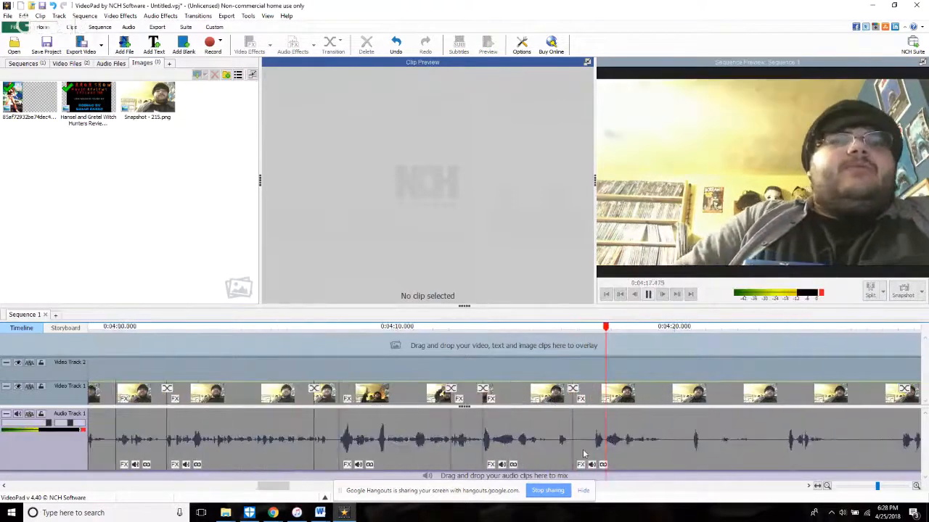
{"action": "left_click_drag", "start_coordinate": [574, 456], "coordinate": [596, 460]}
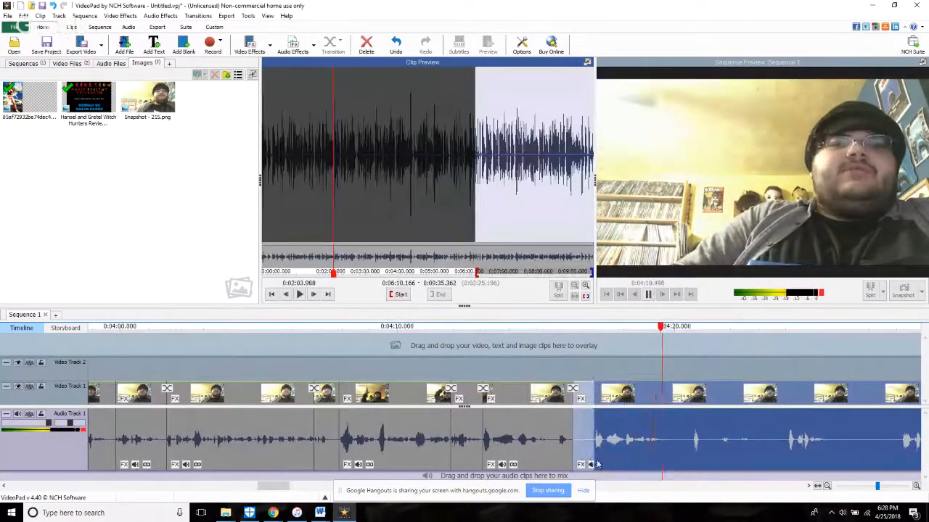
{"action": "left_click", "coordinate": [564, 345]}
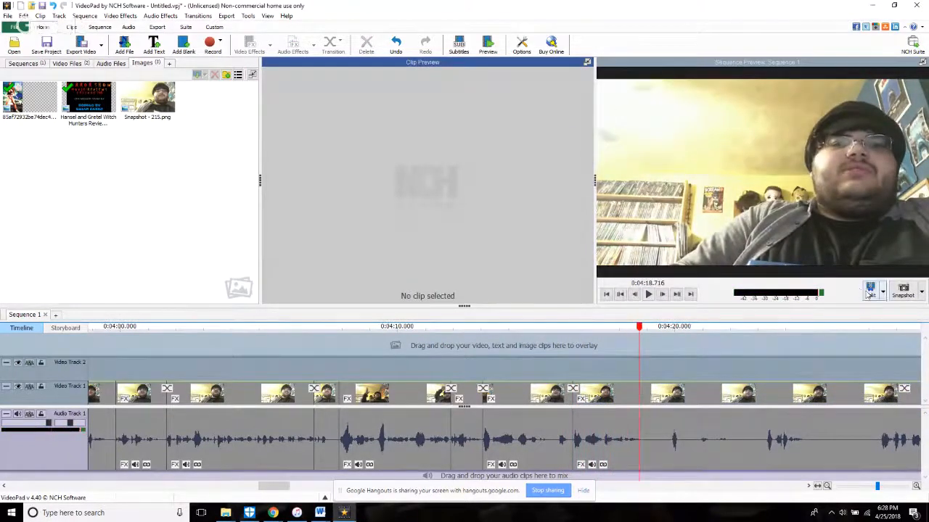
Step: Split the footage at 4:18.716, trim the start of the following clip forward about 4.6 seconds and replay the cut
{"action": "key", "text": "space"}
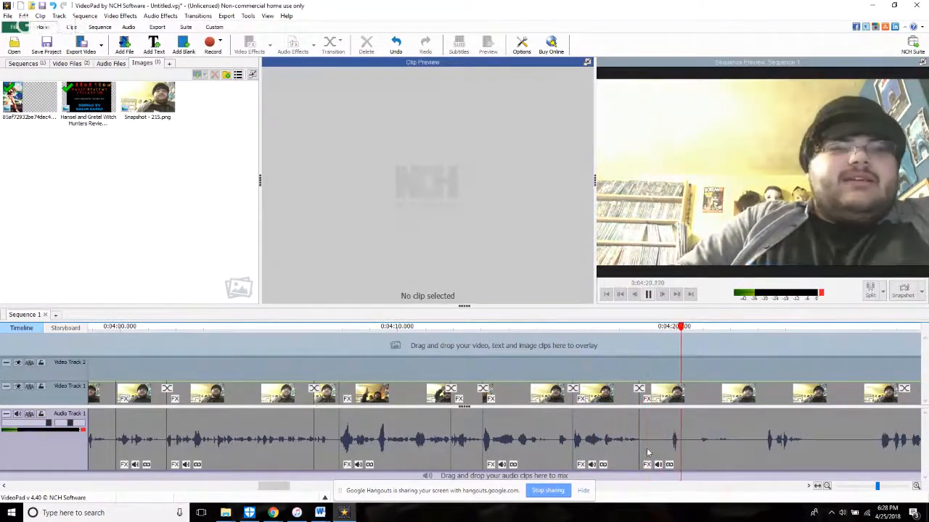
{"action": "left_click", "coordinate": [714, 396]}
{"action": "left_click_drag", "start_coordinate": [672, 465], "coordinate": [769, 465]}
{"action": "left_click", "coordinate": [626, 352]}
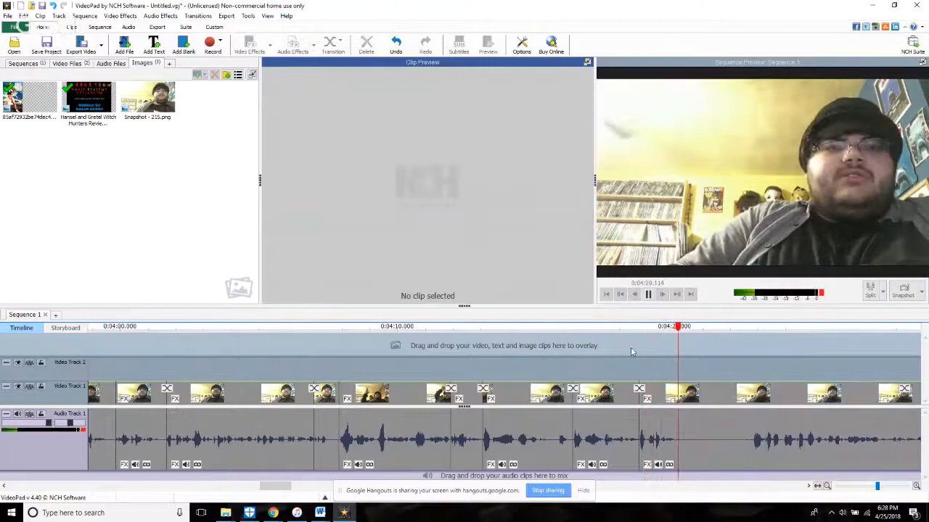
Step: Delete the short clip between 4:16.329 and 4:18.716, then split the footage at 4:17.613
{"action": "right_click", "coordinate": [625, 394]}
{"action": "left_click", "coordinate": [648, 333]}
{"action": "left_click", "coordinate": [539, 361]}
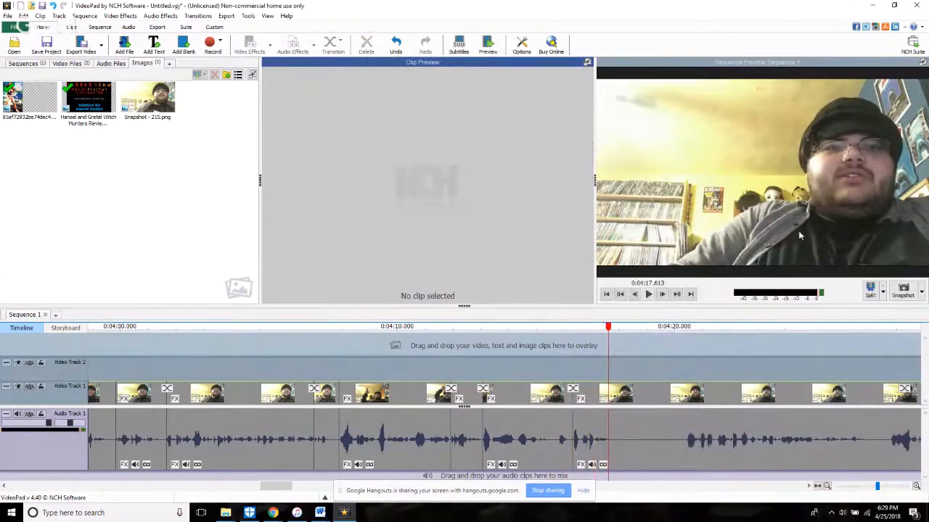
{"action": "key", "text": "space"}
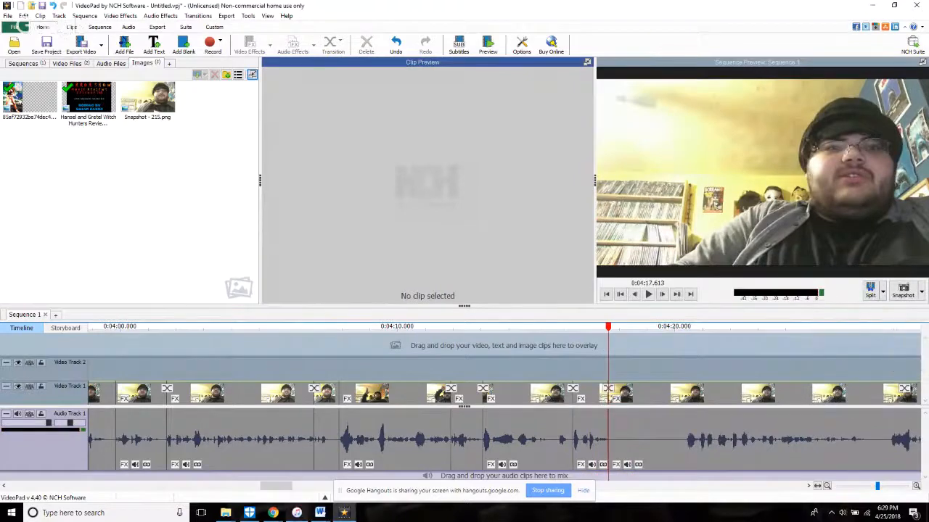
{"action": "left_click", "coordinate": [249, 513]}
{"action": "left_click", "coordinate": [272, 513]}
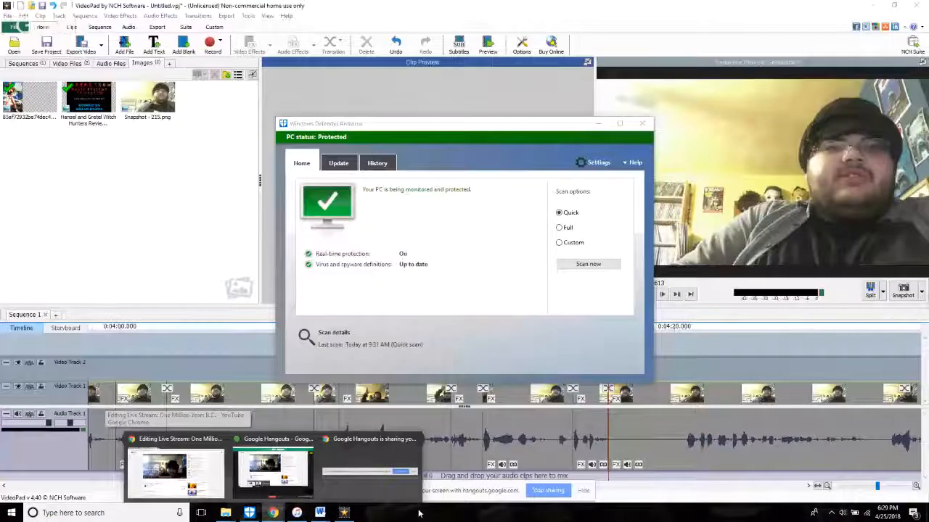
{"action": "left_click", "coordinate": [344, 513]}
Step: Trim the start of the clip after 4:17.613 forward about 4 seconds in two passes and replay the cut
{"action": "key", "text": "space"}
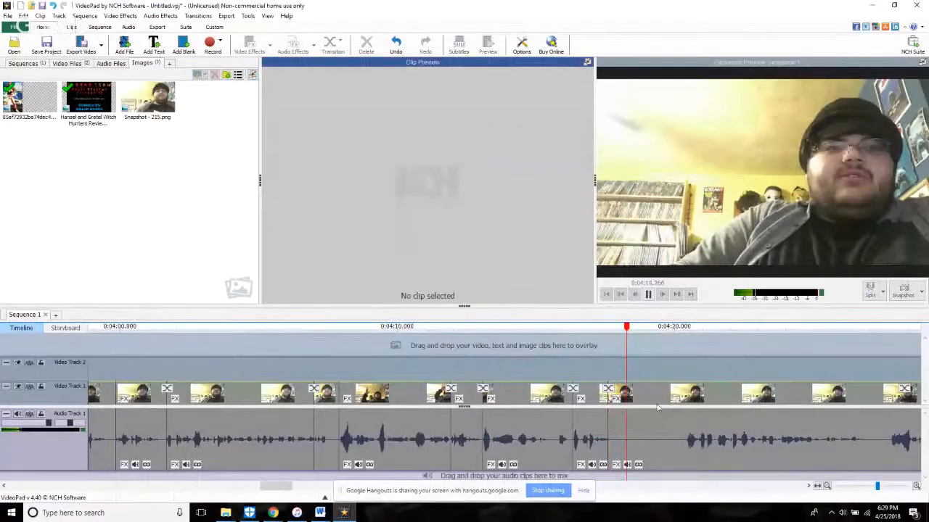
{"action": "left_click", "coordinate": [640, 462]}
{"action": "left_click_drag", "start_coordinate": [639, 461], "coordinate": [688, 468]}
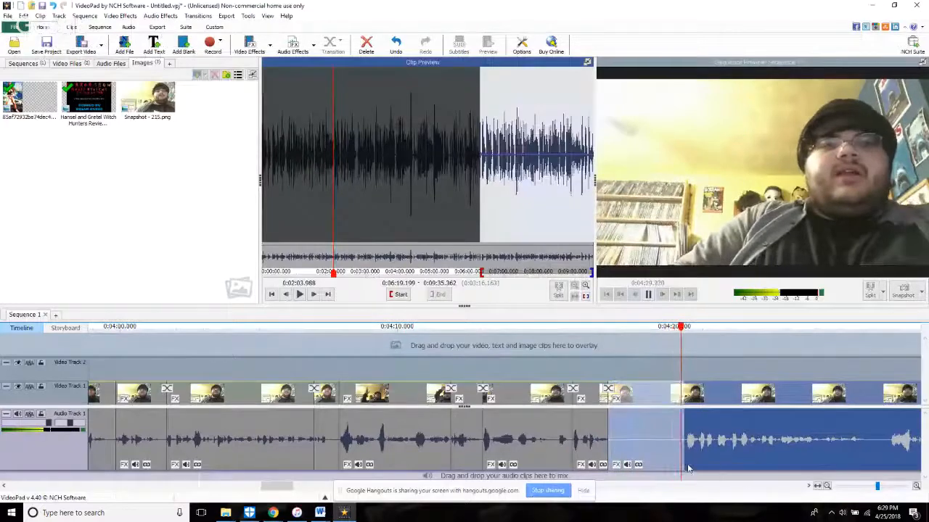
{"action": "left_click", "coordinate": [591, 365]}
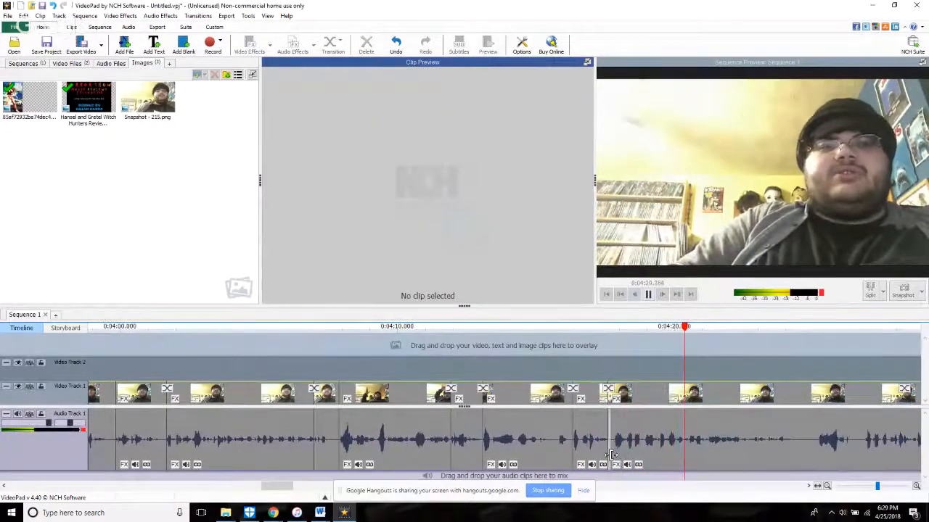
{"action": "left_click", "coordinate": [647, 461]}
{"action": "key", "text": "Delete"}
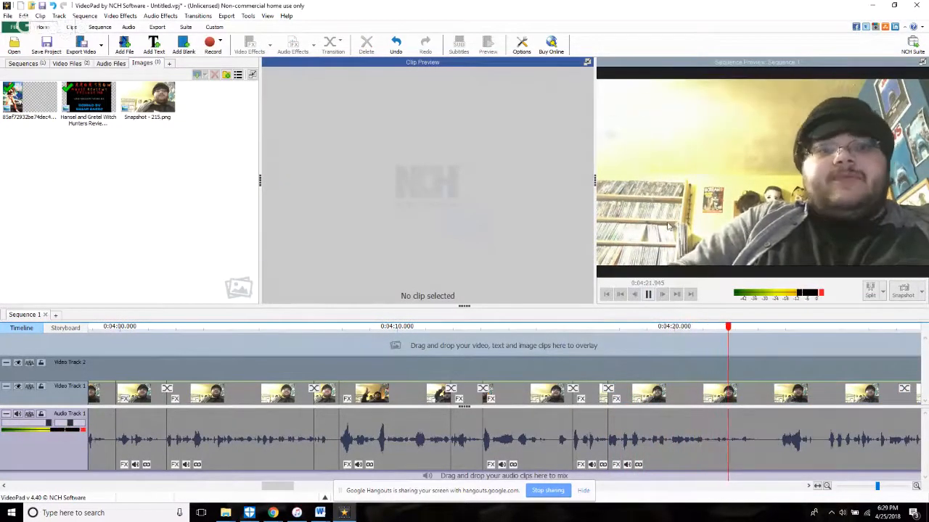
Step: Split the footage at 4:23.474 and, after replaying the preceding section, again at 4:21.315
{"action": "key", "text": "space"}
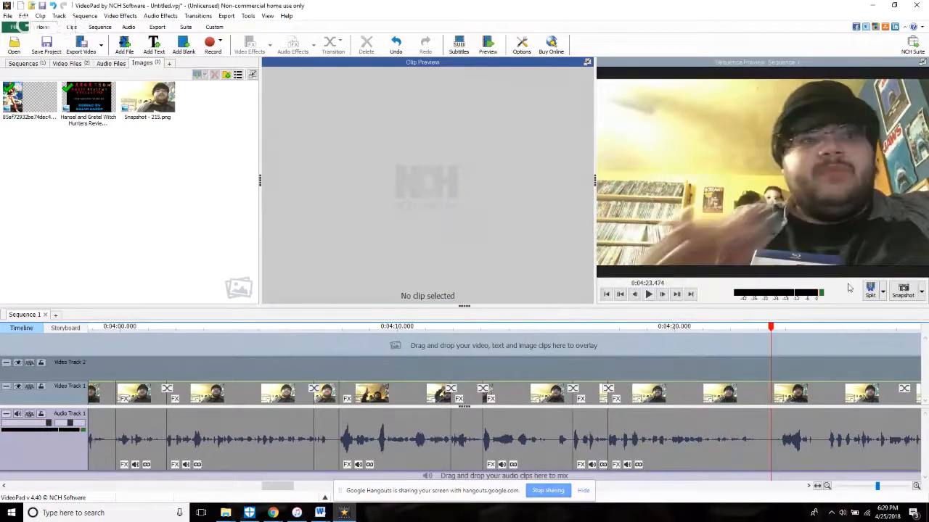
{"action": "left_click", "coordinate": [628, 350]}
{"action": "key", "text": "space"}
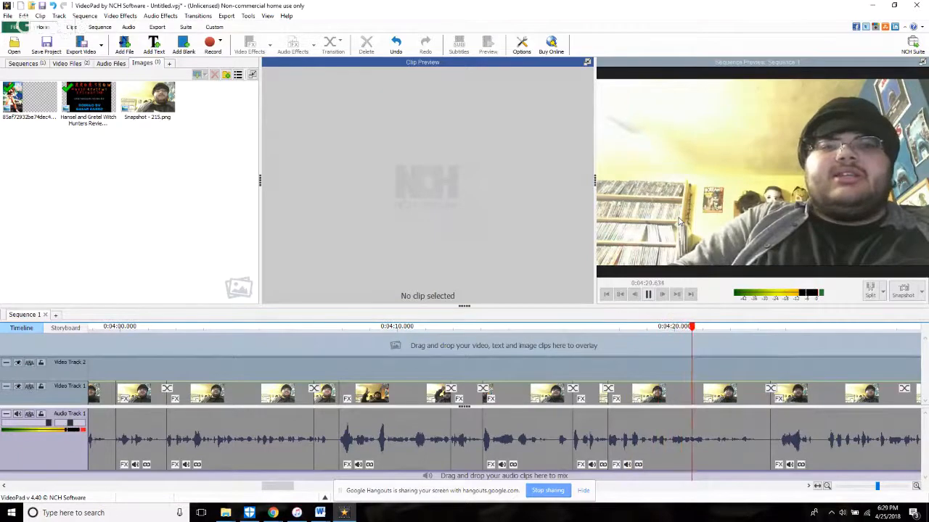
{"action": "key", "text": "space"}
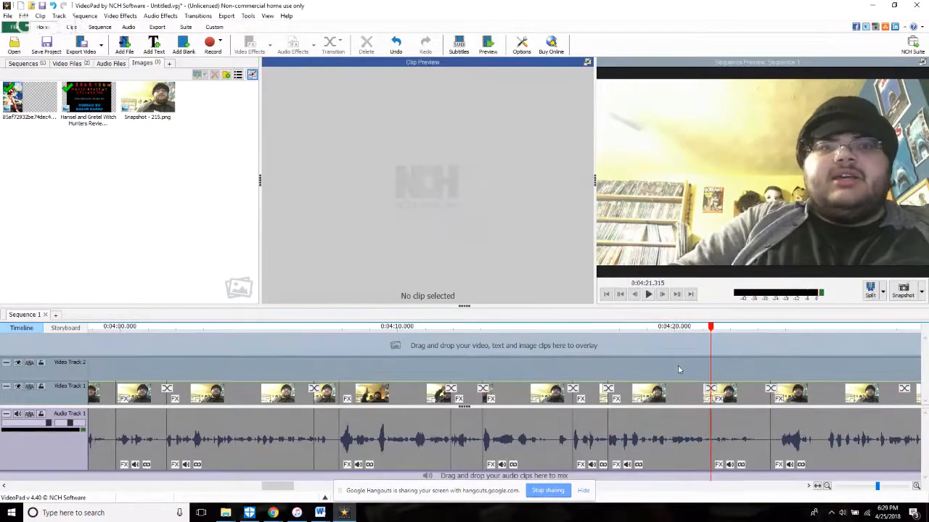
Step: Trim the start of the short clip after 4:21.315 forward to 6:27.047 and replay the cut
{"action": "scroll", "coordinate": [678, 370], "scroll_direction": "up", "scroll_amount": 5}
{"action": "left_click", "coordinate": [750, 463]}
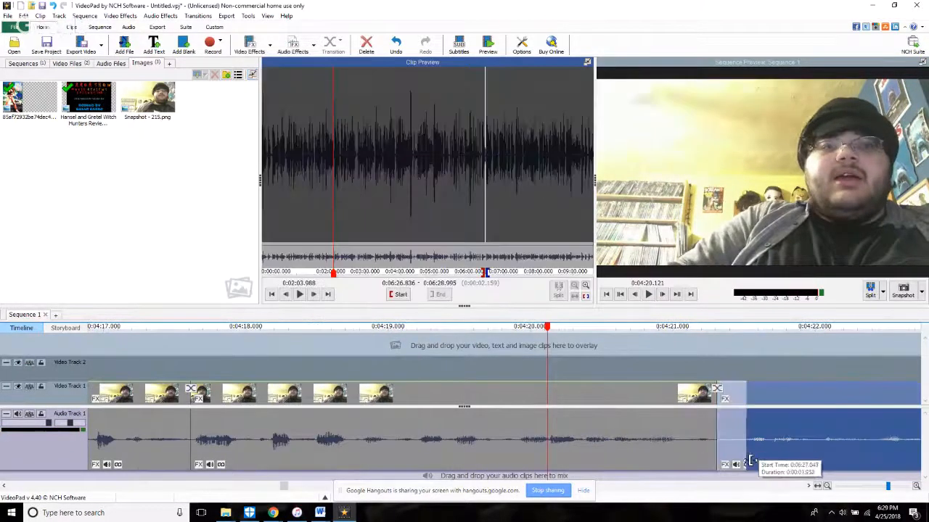
{"action": "left_click_drag", "start_coordinate": [751, 461], "coordinate": [751, 463]}
{"action": "key", "text": "space"}
{"action": "scroll", "coordinate": [467, 418], "scroll_direction": "down", "scroll_amount": 3}
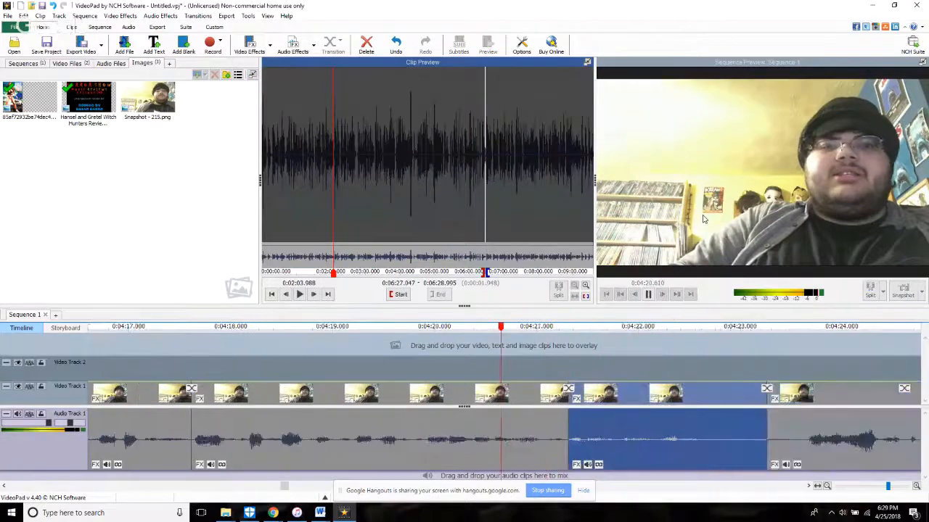
Step: Trim the start of the long clip following that short clip forward to 6:29.372 and replay the cut
{"action": "key", "text": "space"}
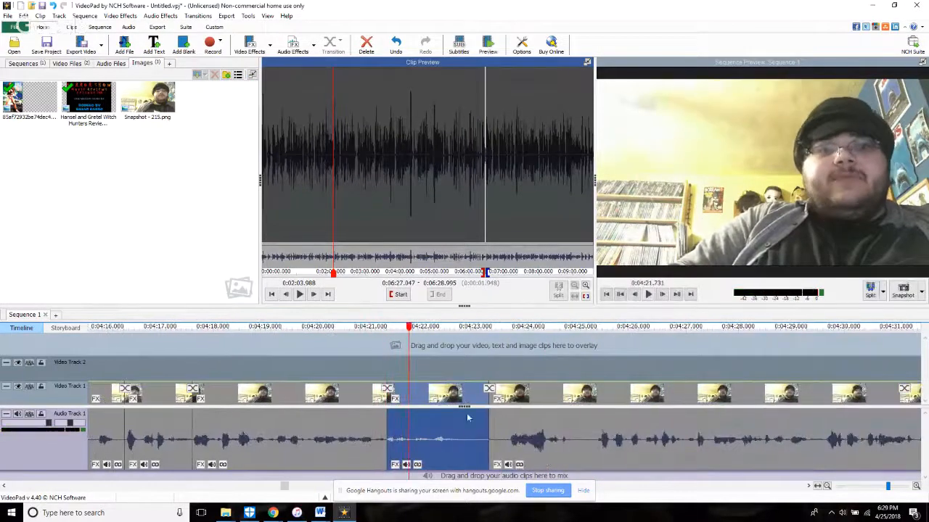
{"action": "left_click", "coordinate": [498, 454]}
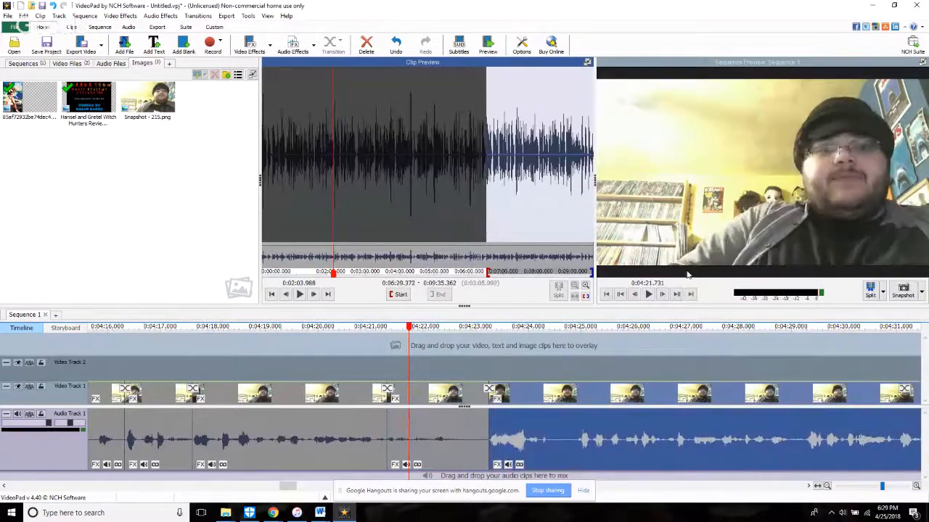
{"action": "key", "text": "space"}
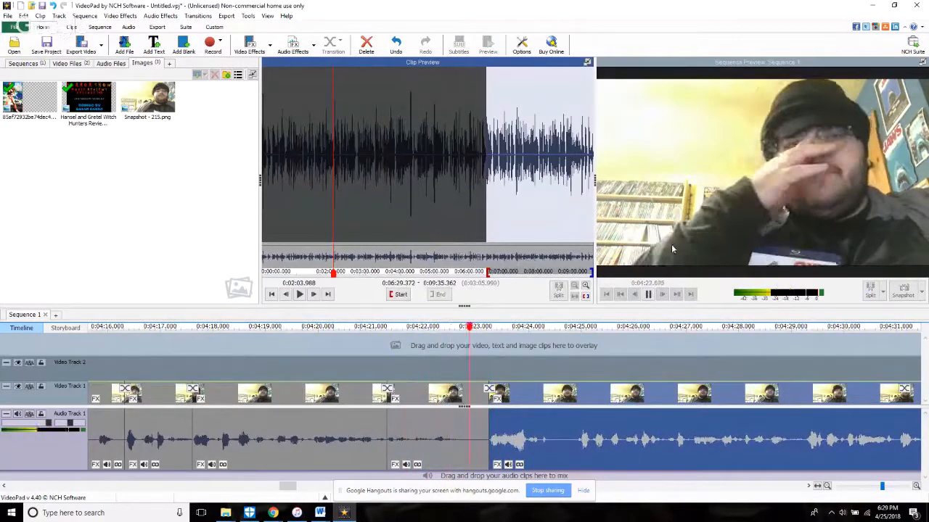
Step: Split the footage at 4:24.568 and switch to the YouTube live stream page
{"action": "key", "text": "space"}
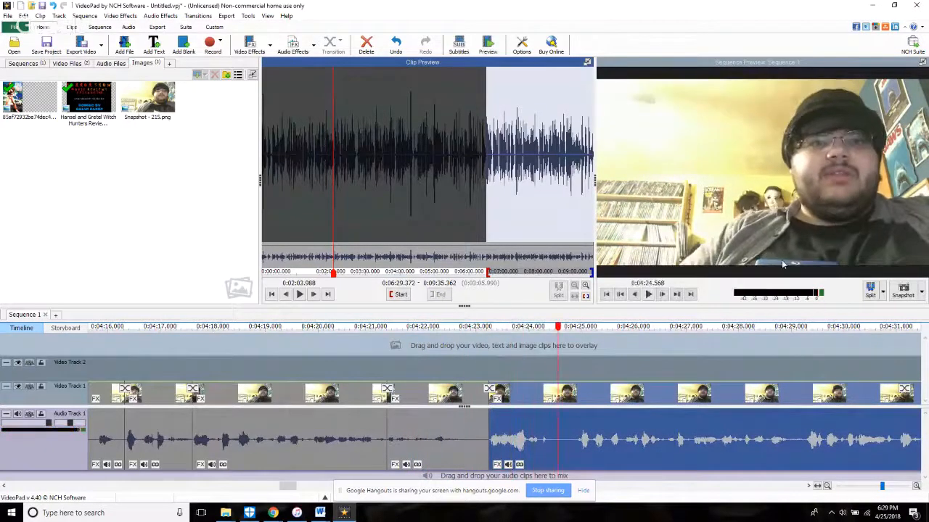
{"action": "left_click", "coordinate": [869, 291]}
{"action": "mouse_move", "coordinate": [273, 513]}
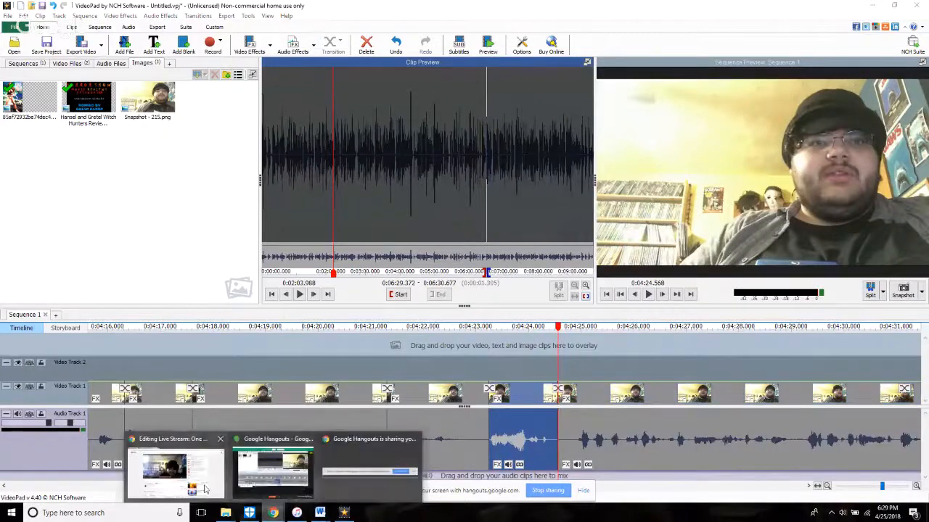
{"action": "left_click", "coordinate": [205, 491]}
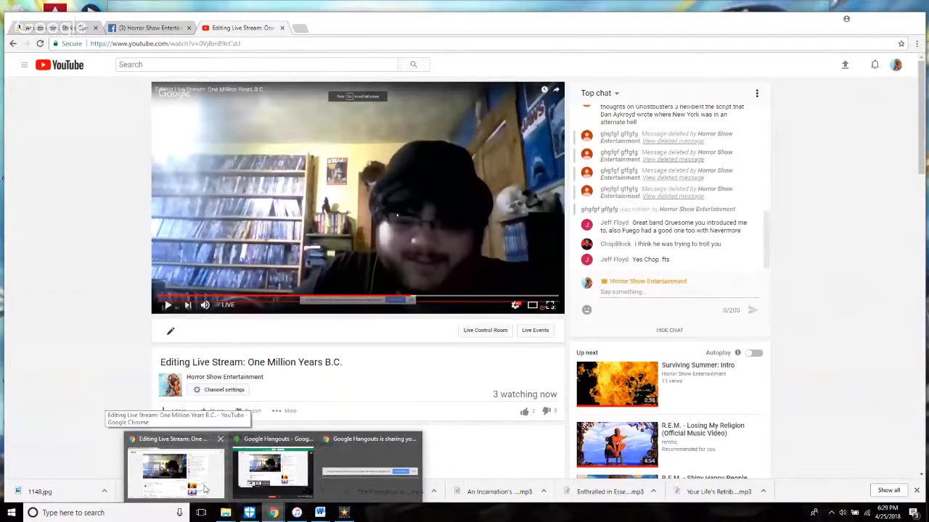
Step: Return to VideoPad, trim the start of the clip after 4:24.568 slightly forward, and split the footage at about 4:28.6
{"action": "key", "text": "space"}
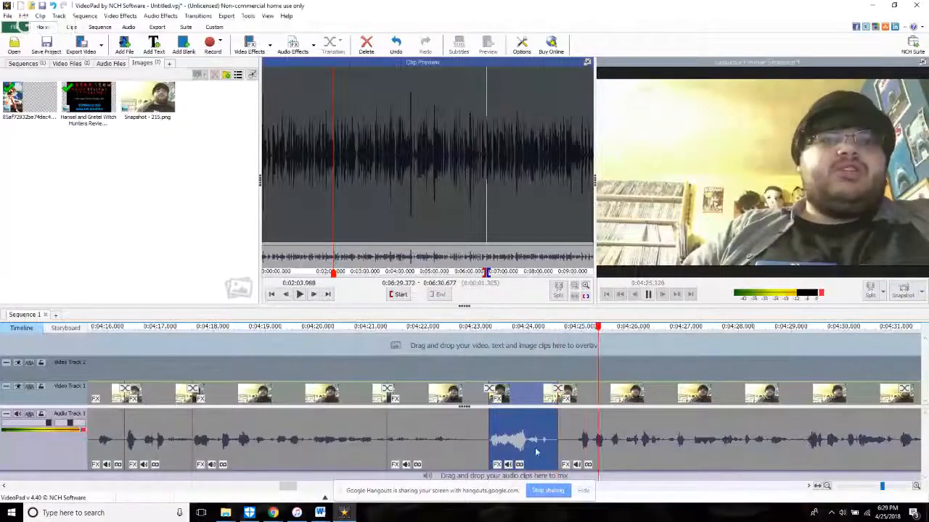
{"action": "left_click_drag", "start_coordinate": [561, 450], "coordinate": [578, 456]}
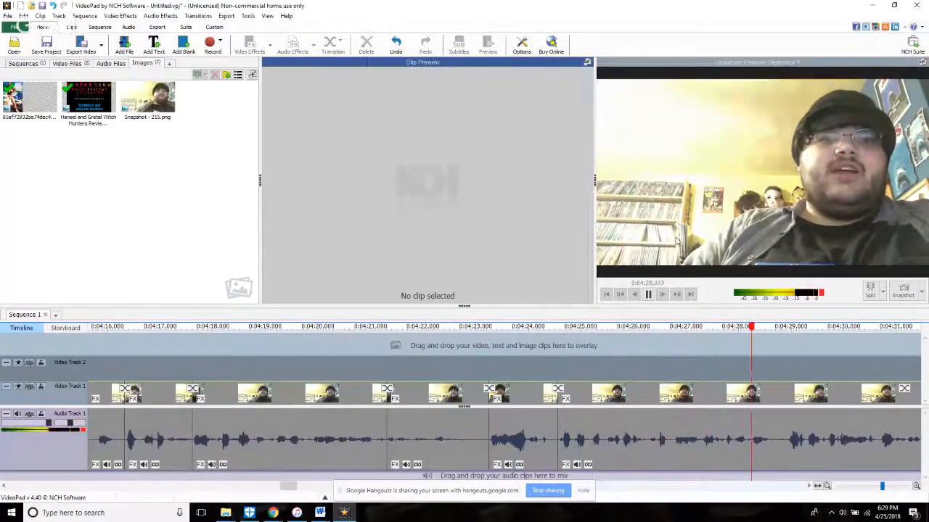
{"action": "key", "text": "space"}
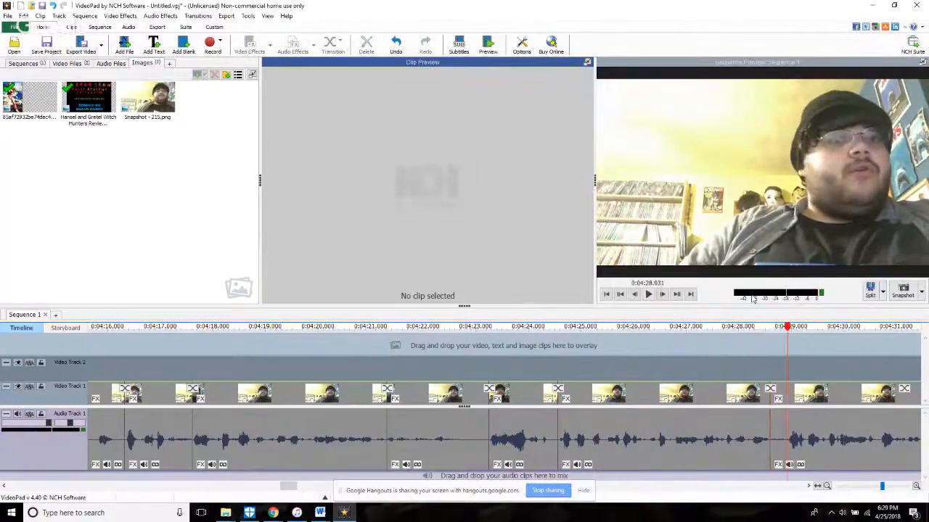
Step: Trim the start of the clip after about 4:28.6 past its silence and split the footage at about 4:32.2
{"action": "left_click", "coordinate": [778, 464]}
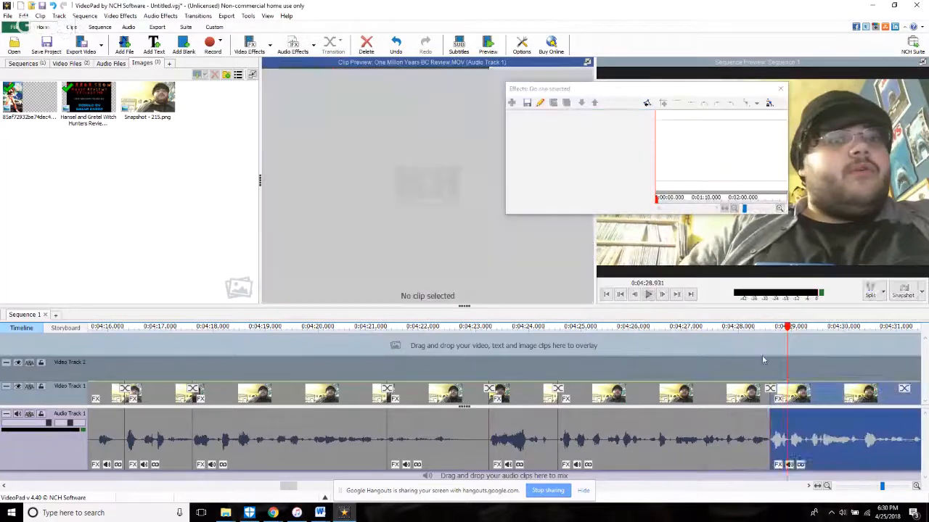
{"action": "left_click", "coordinate": [780, 89]}
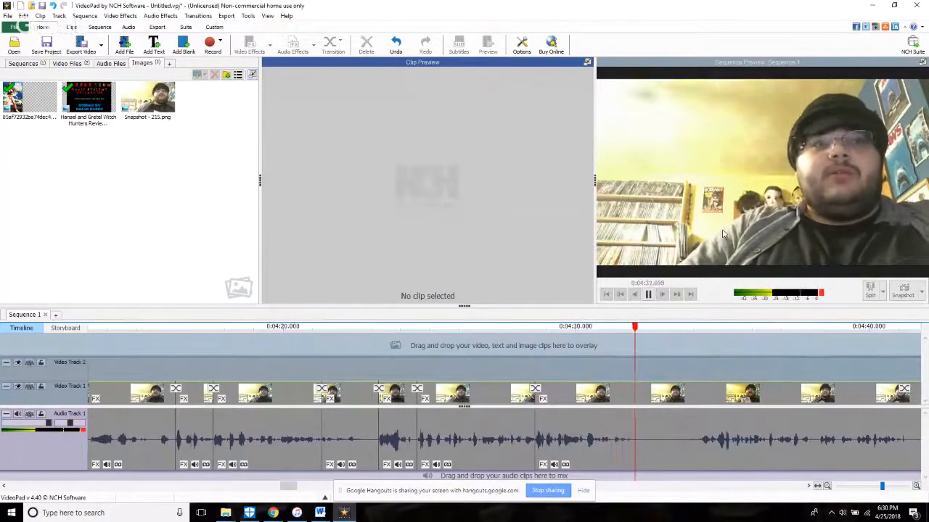
{"action": "left_click", "coordinate": [871, 291]}
{"action": "left_click", "coordinate": [586, 359]}
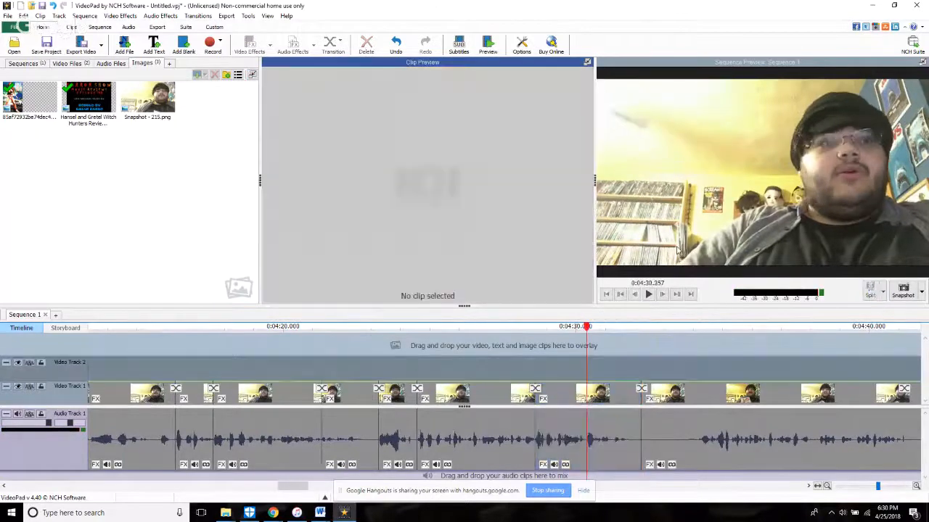
Step: Trim the start of the long clip after about 4:32.2 forward past the pause and replay the cut
{"action": "left_click", "coordinate": [647, 463]}
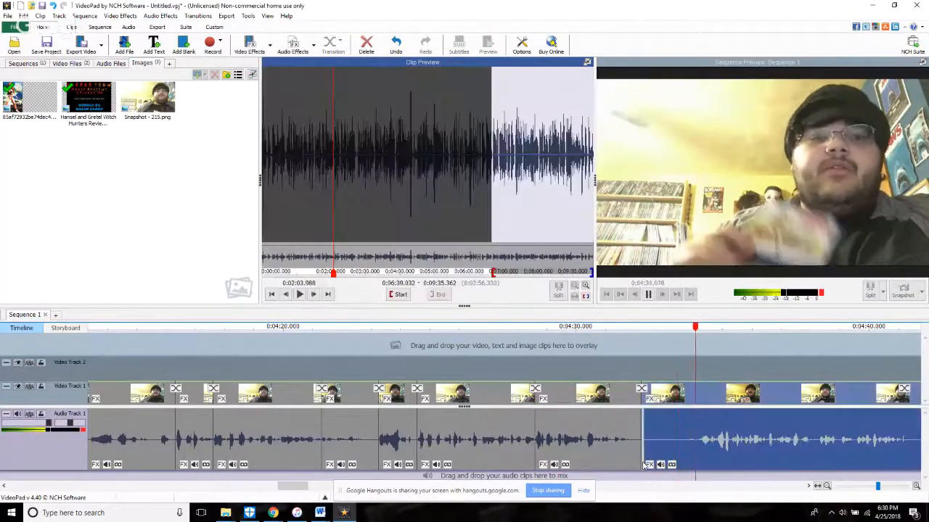
{"action": "left_click", "coordinate": [621, 360]}
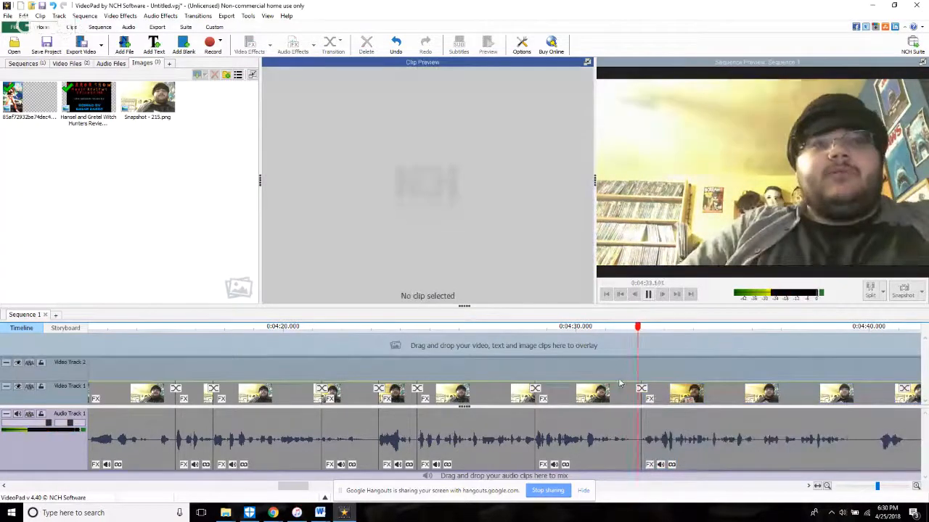
{"action": "scroll", "coordinate": [621, 383], "scroll_direction": "down", "scroll_amount": 2}
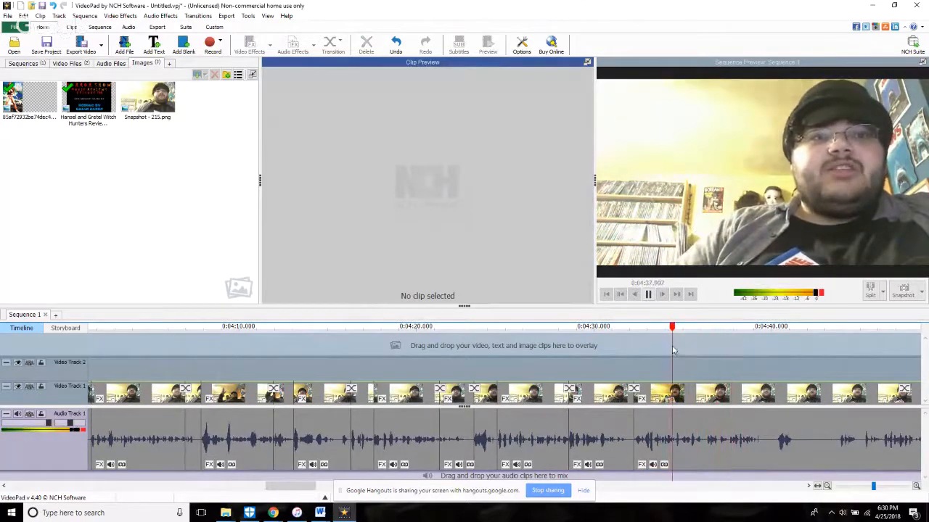
Step: Split the footage at 4:35.994, trim the start of the following clip forward to about 6:46, and replay the cut
{"action": "key", "text": "space"}
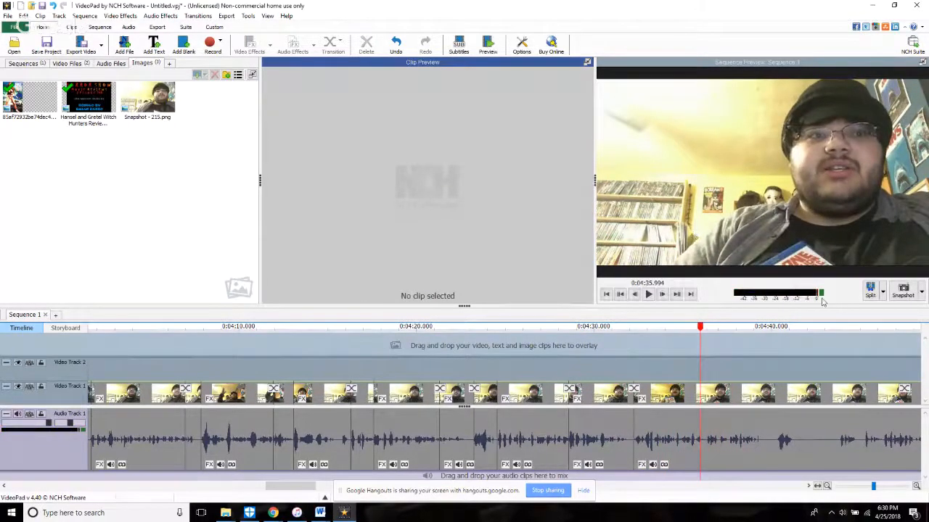
{"action": "key", "text": "space"}
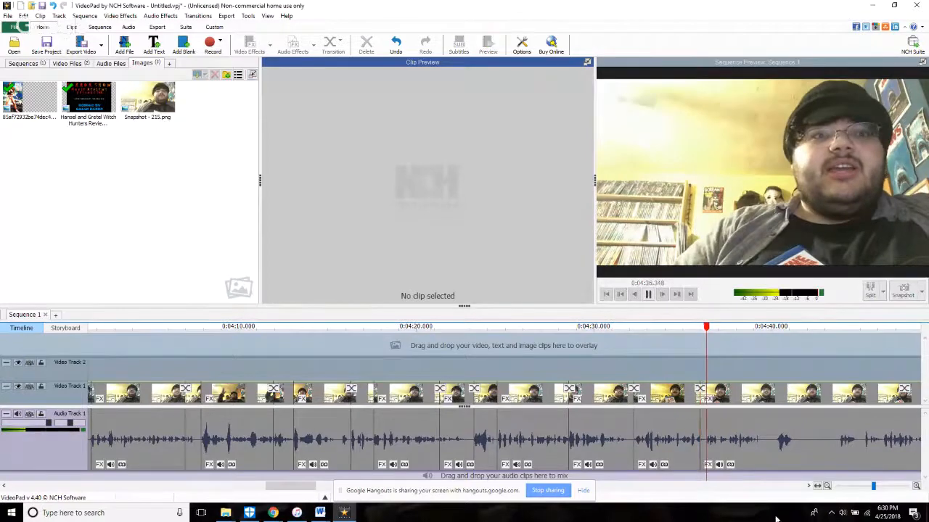
{"action": "scroll", "coordinate": [660, 450], "scroll_direction": "up", "scroll_amount": 2}
{"action": "left_click", "coordinate": [631, 460]}
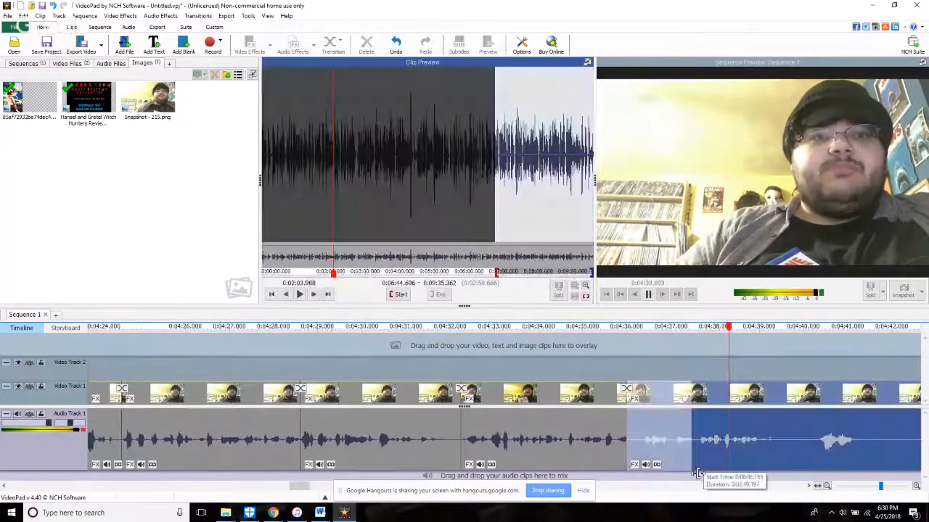
{"action": "left_click", "coordinate": [616, 381]}
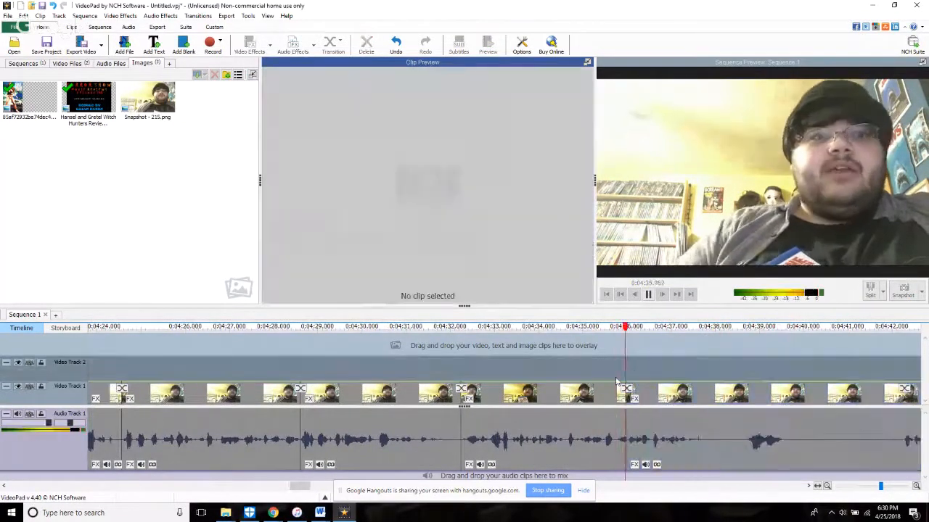
Step: Split the footage at 4:37.761, trim the start of the following clip forward to about 6:49, and replay the cut
{"action": "key", "text": "space"}
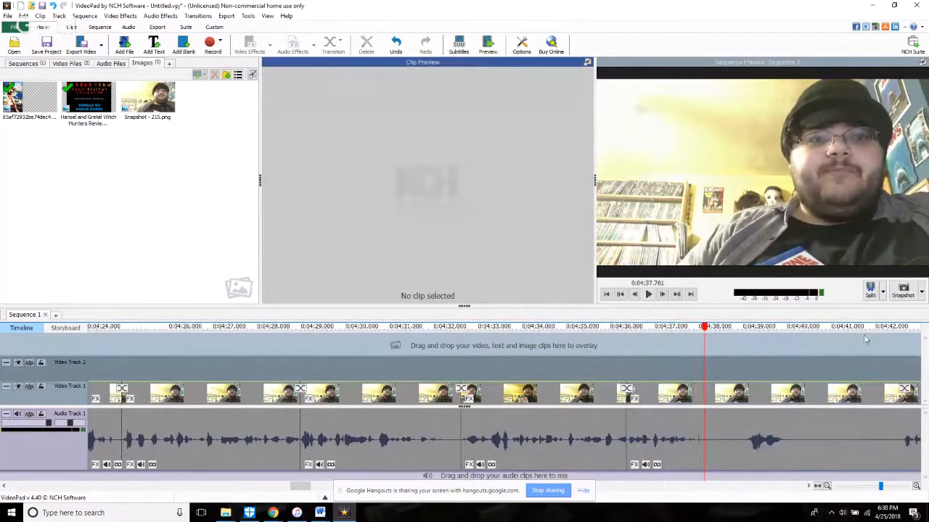
{"action": "key", "text": "space"}
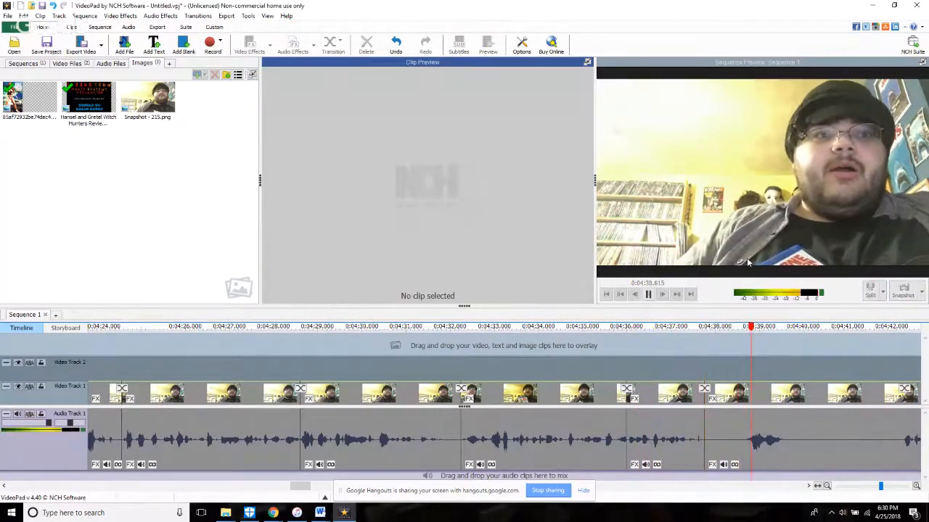
{"action": "scroll", "coordinate": [746, 261], "scroll_direction": "down", "scroll_amount": 5}
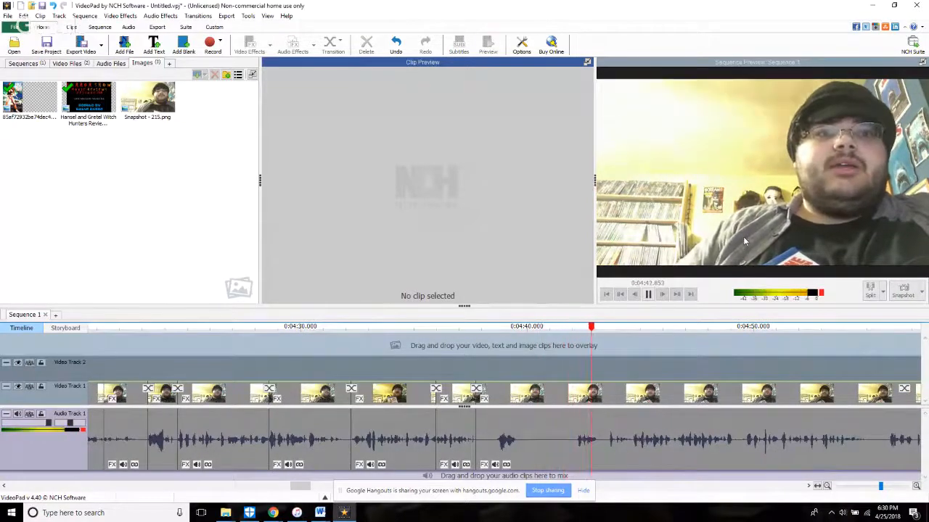
{"action": "left_click", "coordinate": [495, 455]}
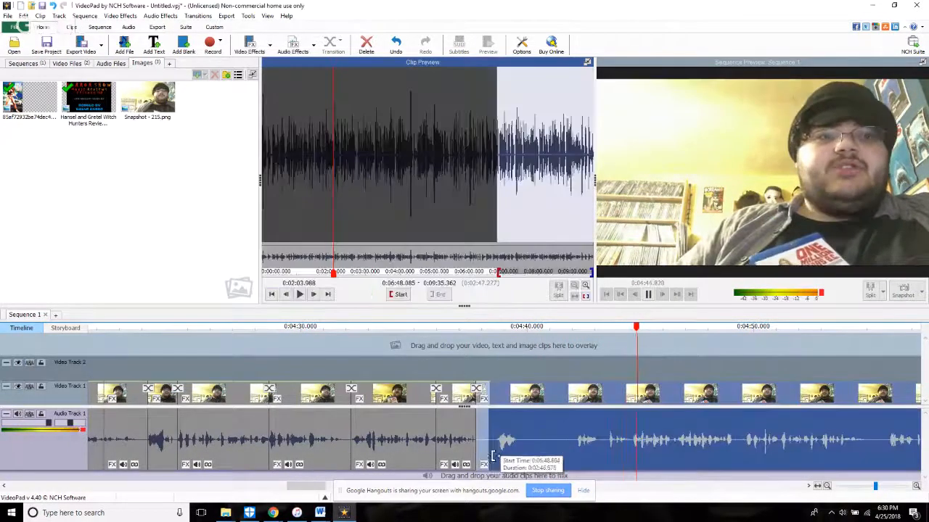
{"action": "left_click_drag", "start_coordinate": [495, 456], "coordinate": [495, 455]}
{"action": "left_click", "coordinate": [471, 367]}
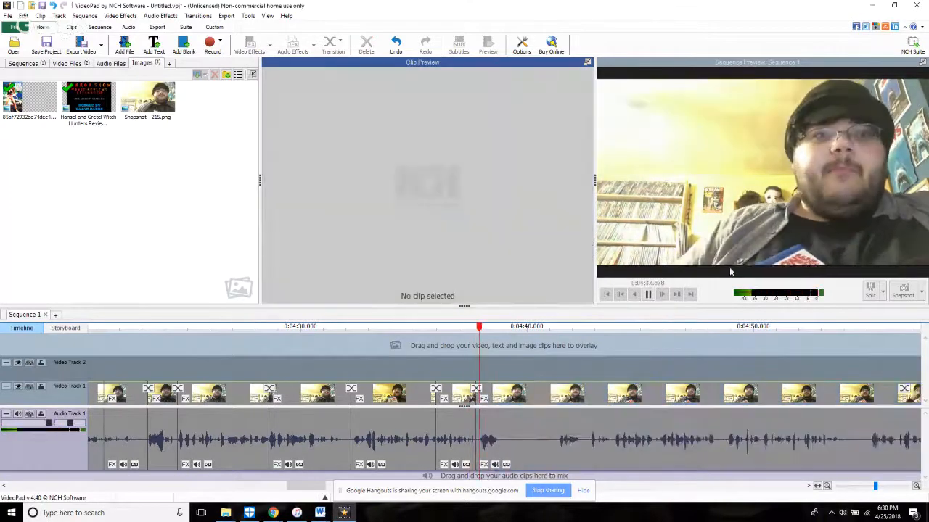
Step: Split the footage at about 4:38.7 and trim the start of the following clip forward to 6:52.527
{"action": "left_click", "coordinate": [455, 349]}
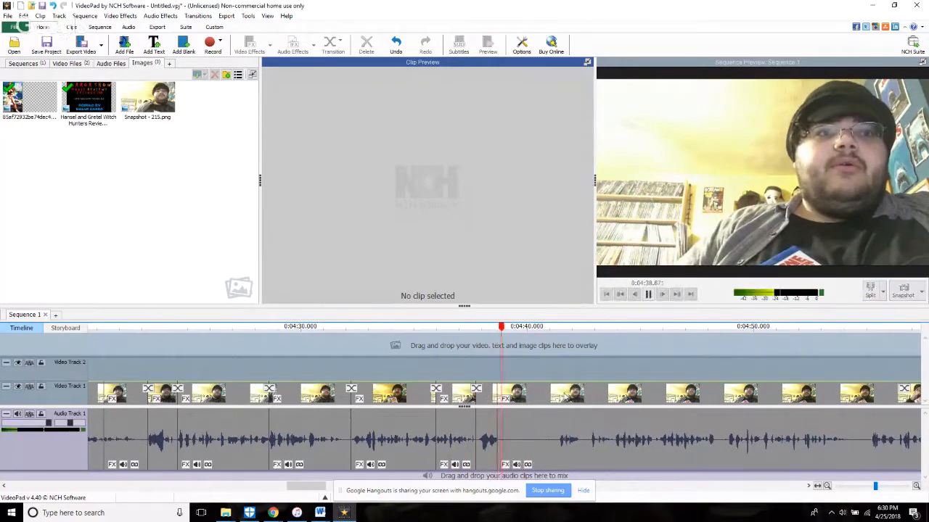
{"action": "left_click", "coordinate": [493, 466]}
{"action": "left_click_drag", "start_coordinate": [506, 470], "coordinate": [561, 473]}
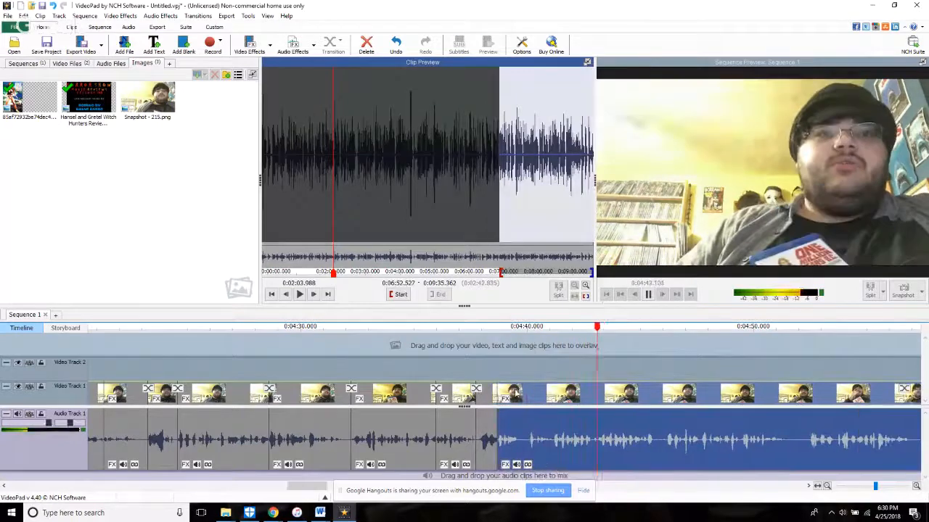
Step: Replay the cut, split the footage at 4:39.665, and switch to the YouTube live stream page to check the chat
{"action": "left_click", "coordinate": [488, 362]}
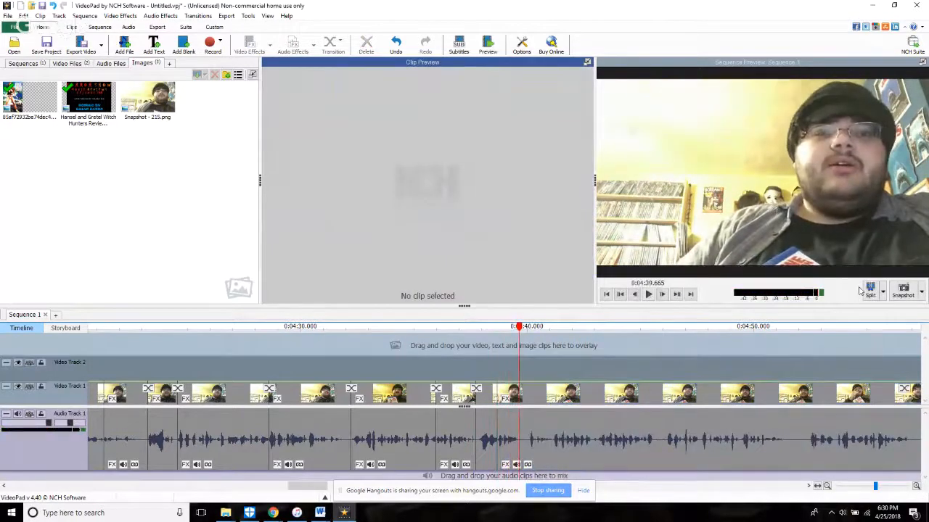
{"action": "left_click", "coordinate": [275, 513]}
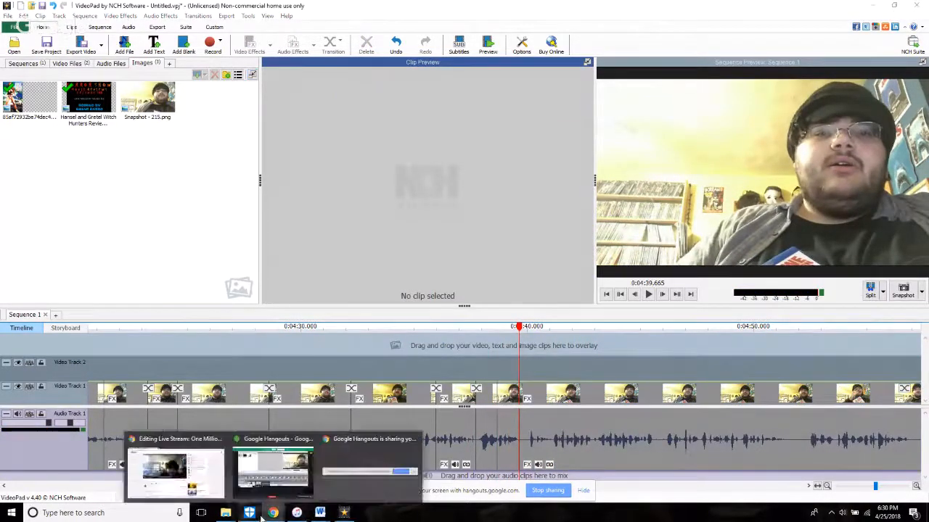
{"action": "left_click", "coordinate": [250, 513]}
{"action": "left_click", "coordinate": [296, 513]}
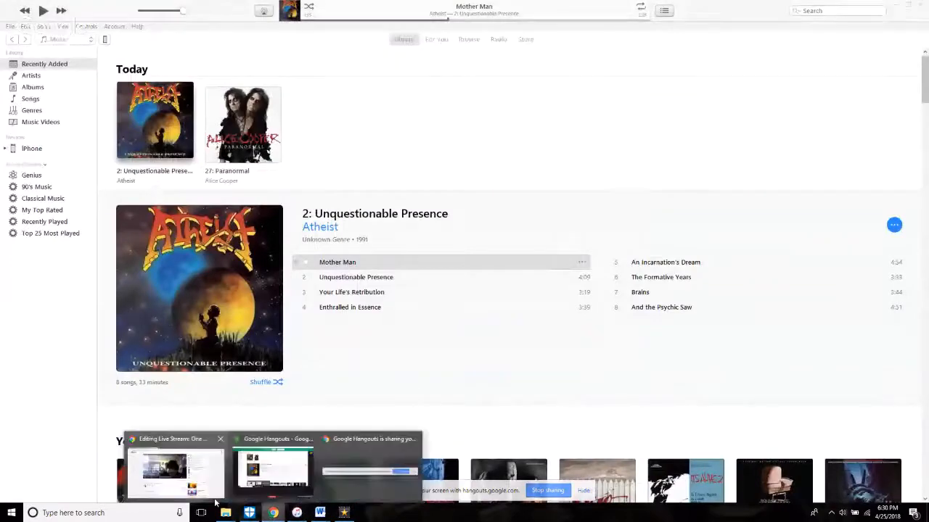
{"action": "left_click", "coordinate": [274, 512]}
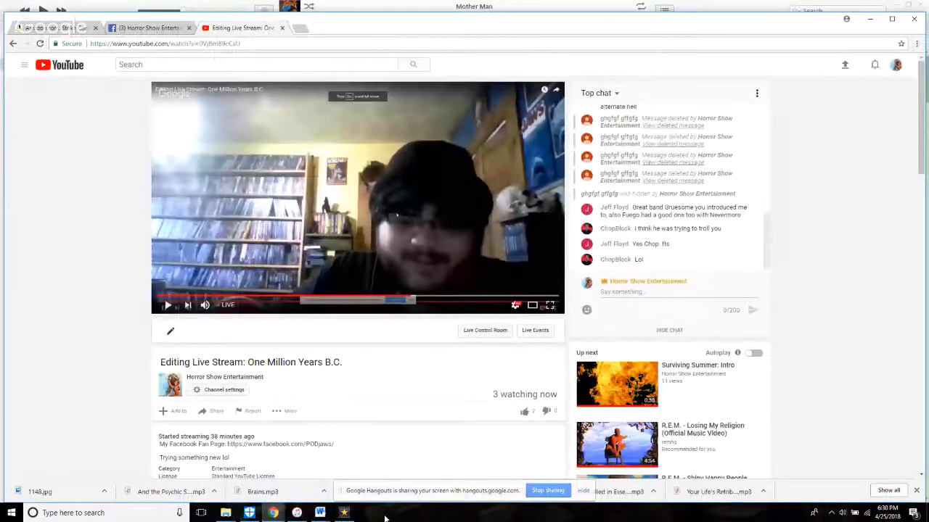
Step: Return to VideoPad and trim the start of the clip after 4:39.665 forward to 6:53.988
{"action": "left_click", "coordinate": [344, 513]}
{"action": "scroll", "coordinate": [576, 453], "scroll_direction": "down", "scroll_amount": 5}
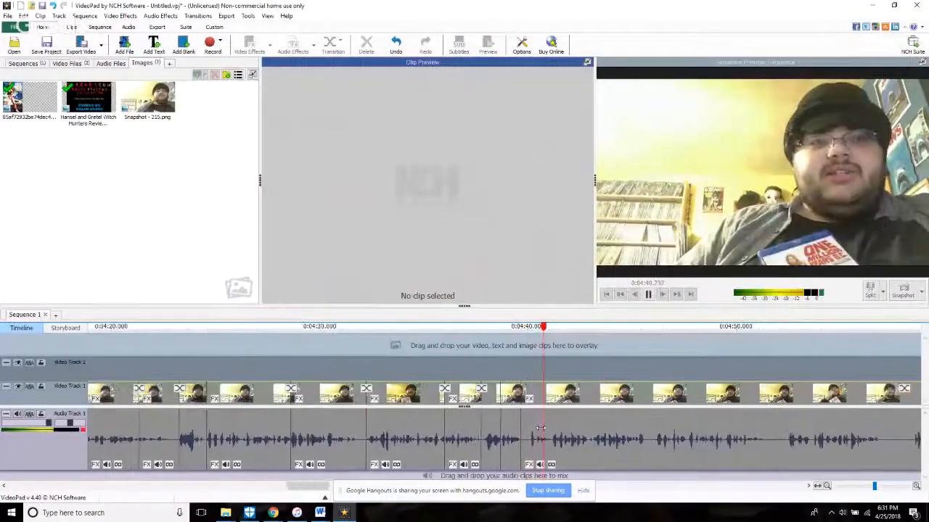
{"action": "scroll", "coordinate": [407, 457], "scroll_direction": "up", "scroll_amount": 5}
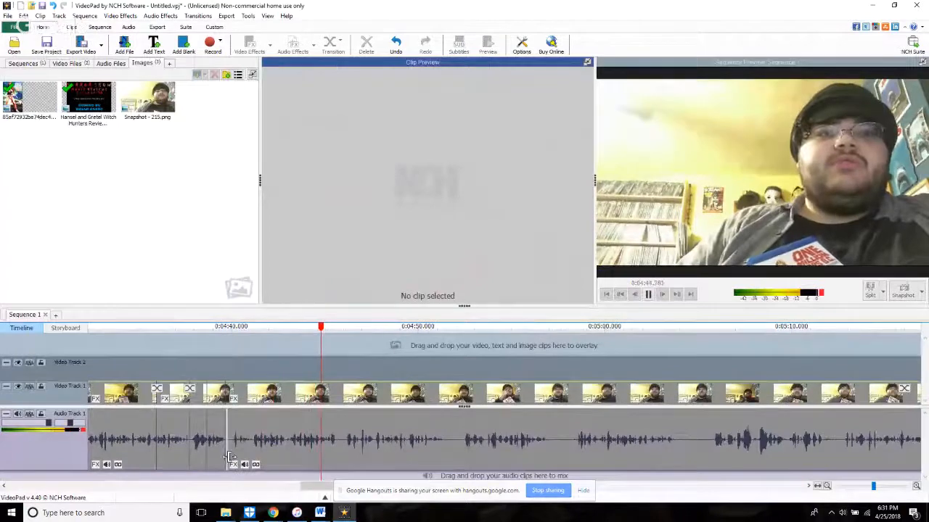
{"action": "left_click_drag", "start_coordinate": [223, 461], "coordinate": [233, 461]}
Step: Split the footage at about 4:40.5, trim the start of the following long clip forward to 6:56.982, and replay the cut
{"action": "left_click", "coordinate": [203, 390]}
{"action": "scroll", "coordinate": [202, 390], "scroll_direction": "up", "scroll_amount": 3}
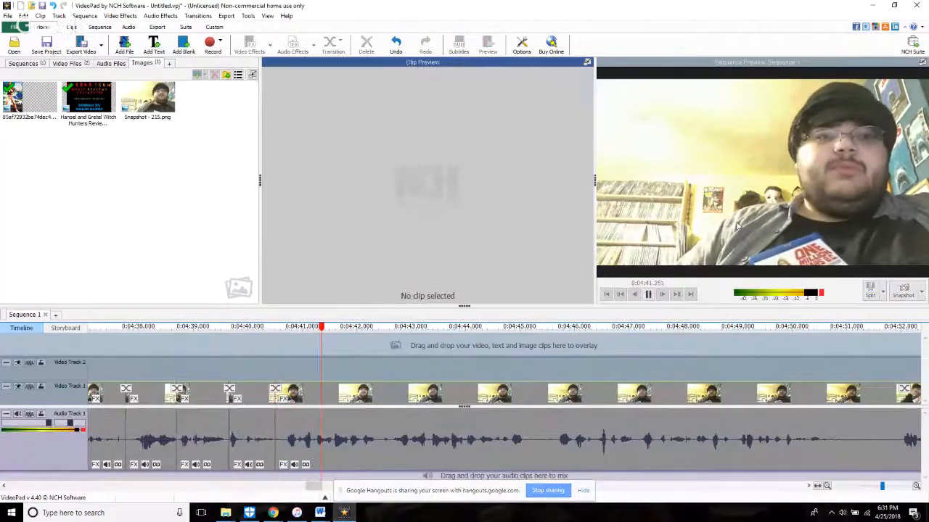
{"action": "left_click", "coordinate": [274, 454]}
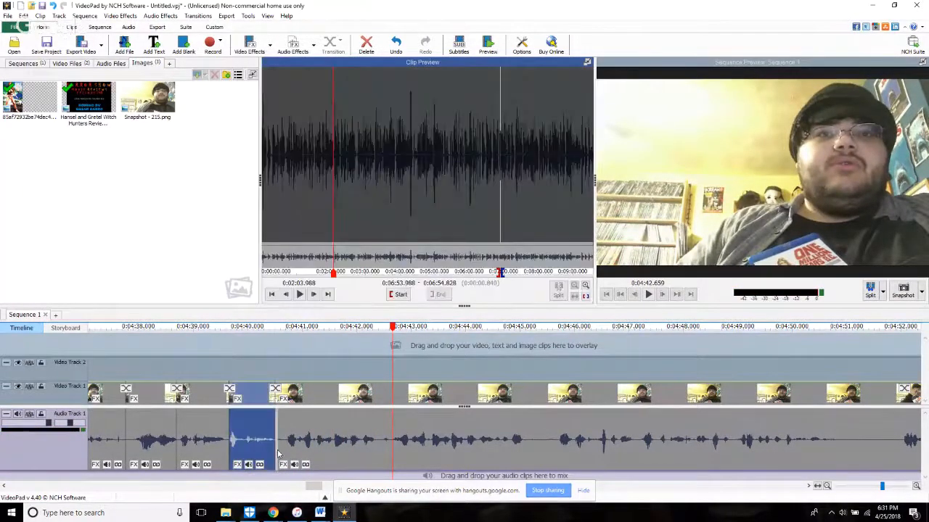
{"action": "left_click_drag", "start_coordinate": [278, 453], "coordinate": [391, 457]}
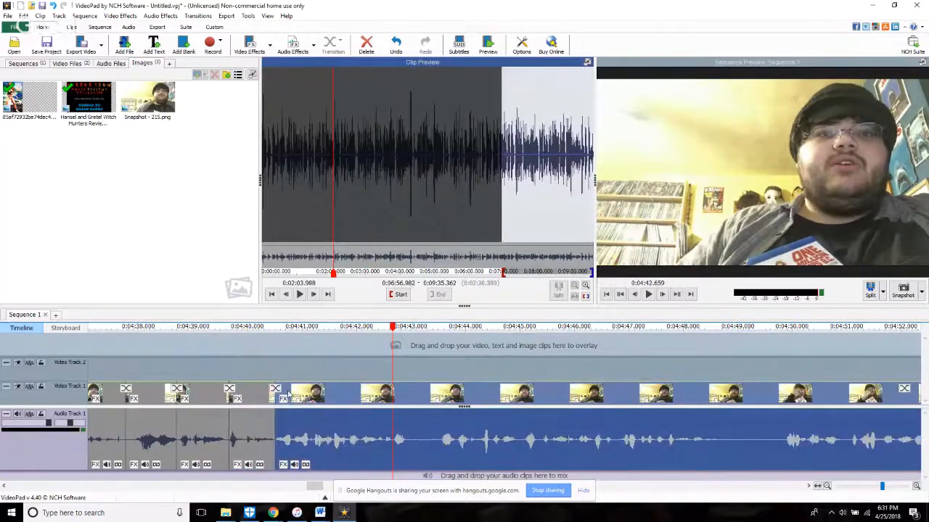
{"action": "left_click", "coordinate": [209, 347]}
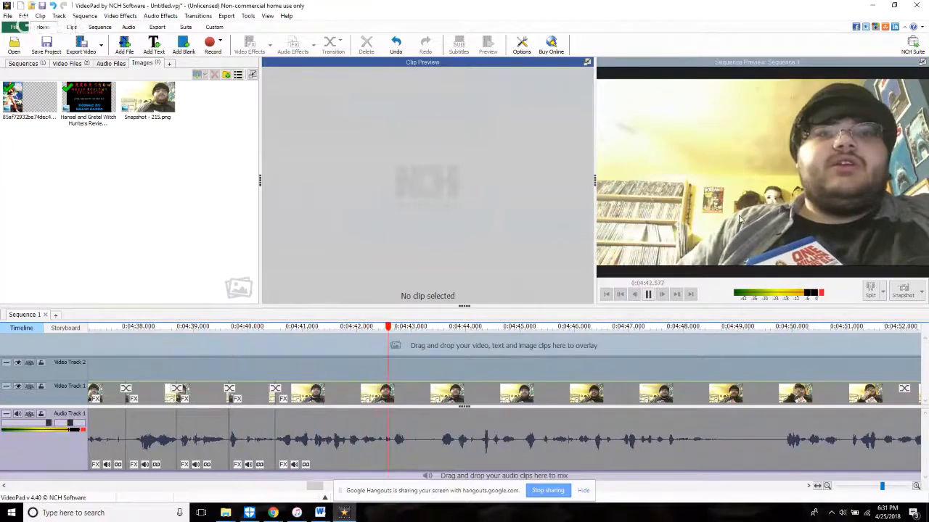
Step: Split the footage at about 4:43.0 and trim the start of the following clip forward to 7:00.000
{"action": "key", "text": "space"}
{"action": "key", "text": "space"}
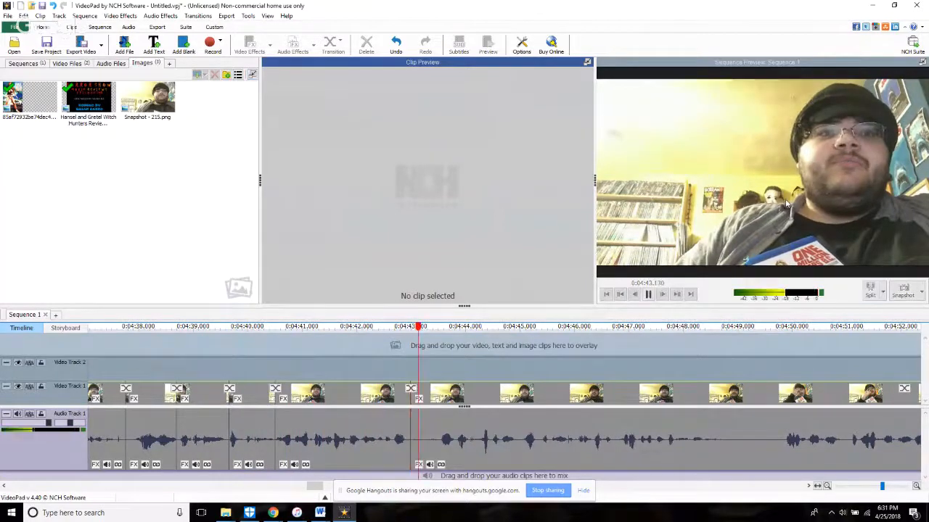
{"action": "left_click", "coordinate": [415, 453]}
{"action": "key", "text": "space"}
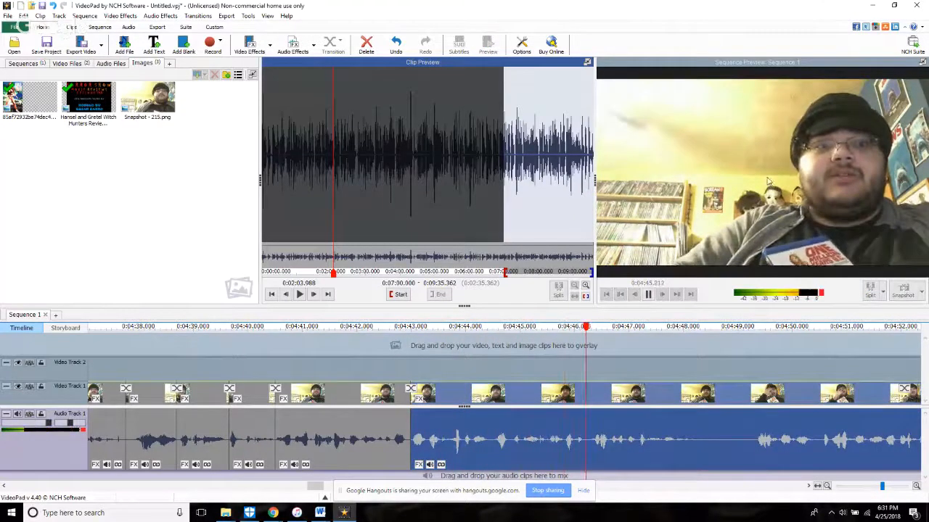
Step: Split the footage at 4:45.521, trim the start of the following clip forward past the pause, and replay the cut
{"action": "left_click", "coordinate": [527, 348]}
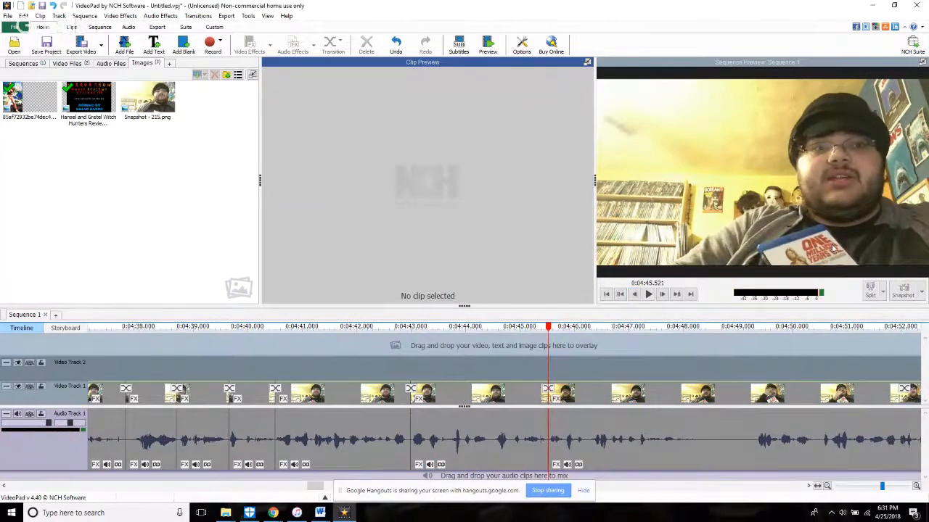
{"action": "left_click", "coordinate": [553, 457]}
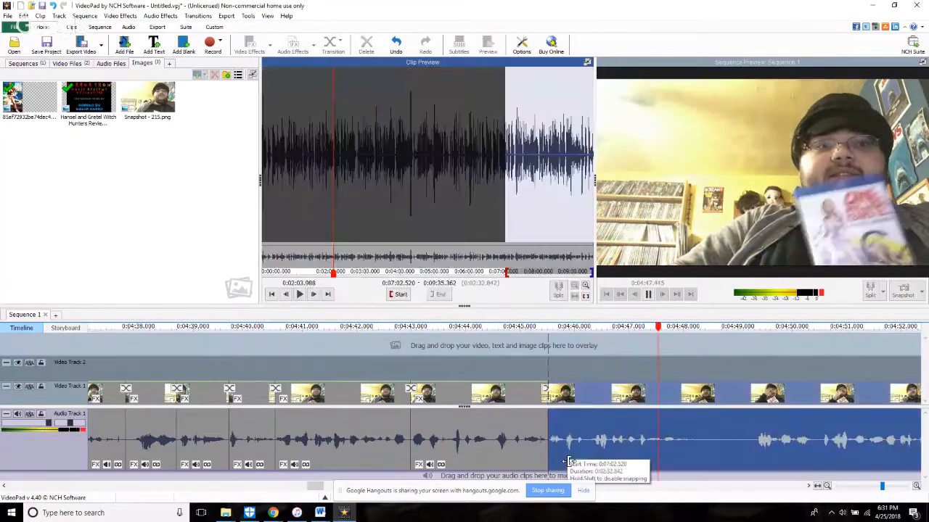
{"action": "left_click", "coordinate": [510, 372]}
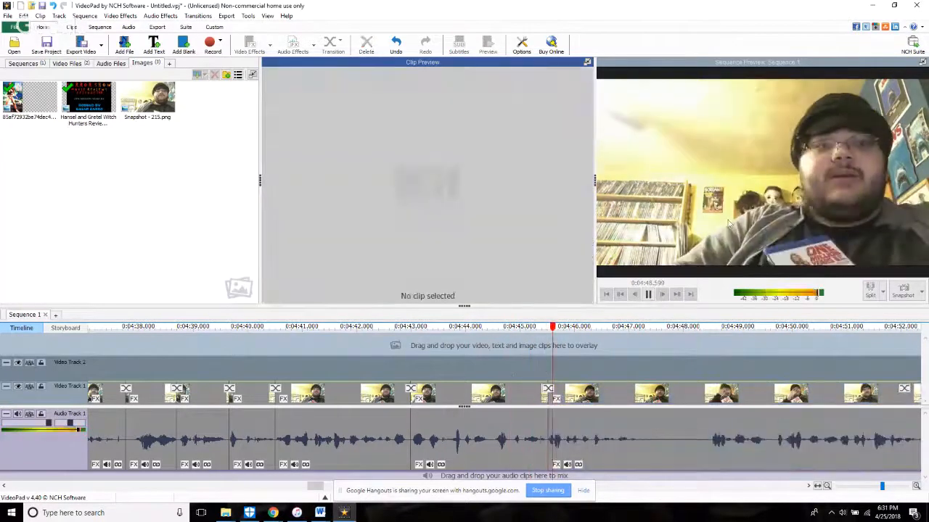
Step: Split the footage at 4:47.336, trim the start of the following clip forward past the pause, and replay the cut
{"action": "key", "text": "space"}
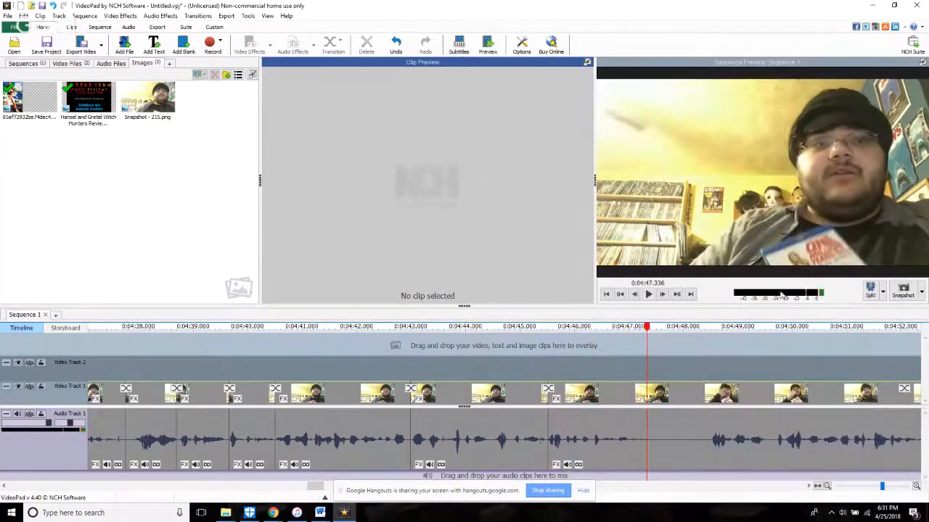
{"action": "left_click", "coordinate": [872, 297]}
{"action": "key", "text": "space"}
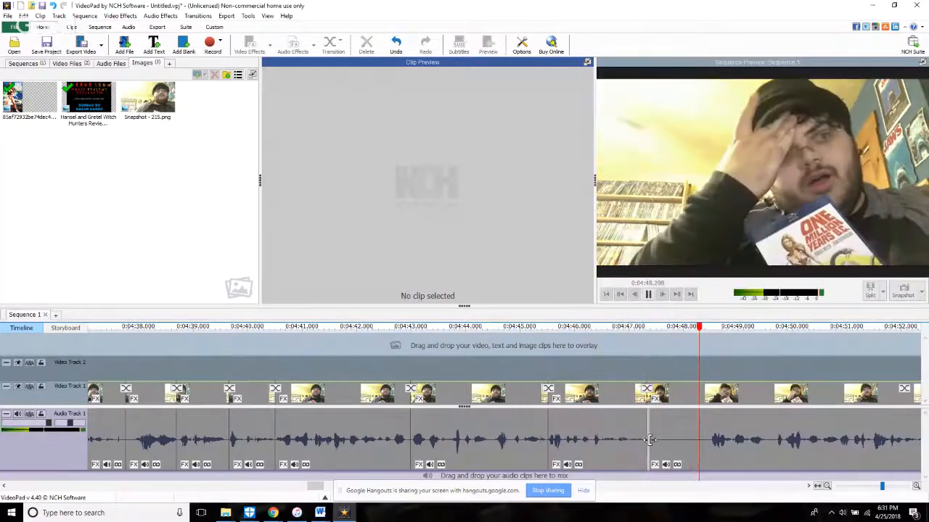
{"action": "left_click_drag", "start_coordinate": [651, 458], "coordinate": [781, 467]}
{"action": "left_click", "coordinate": [636, 358]}
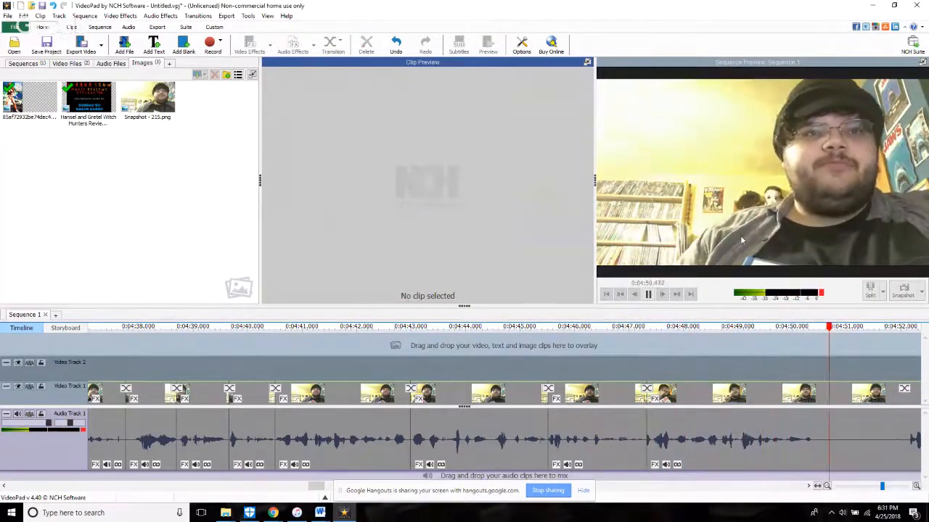
Step: Split the footage at 4:50.430, trim the start of the following long clip forward to where speech resumes, and replay the cut
{"action": "left_click", "coordinate": [752, 367]}
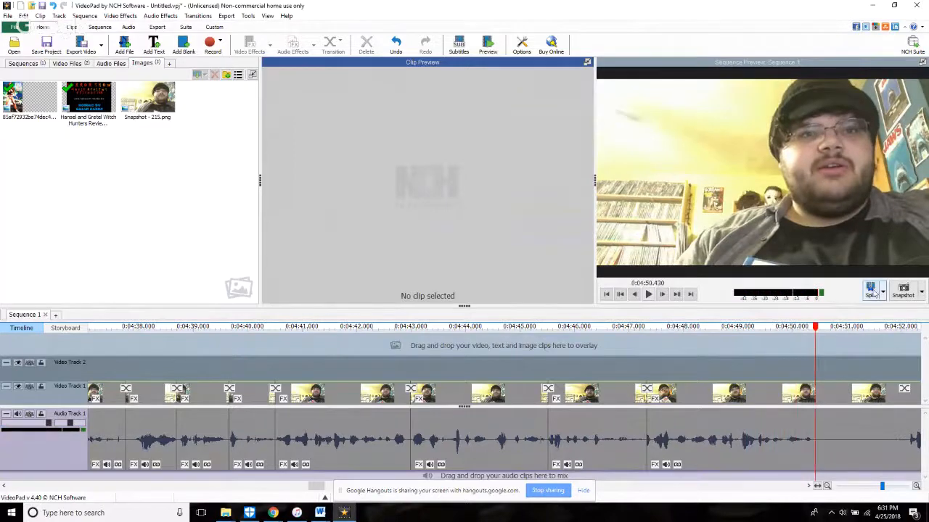
{"action": "key", "text": "space"}
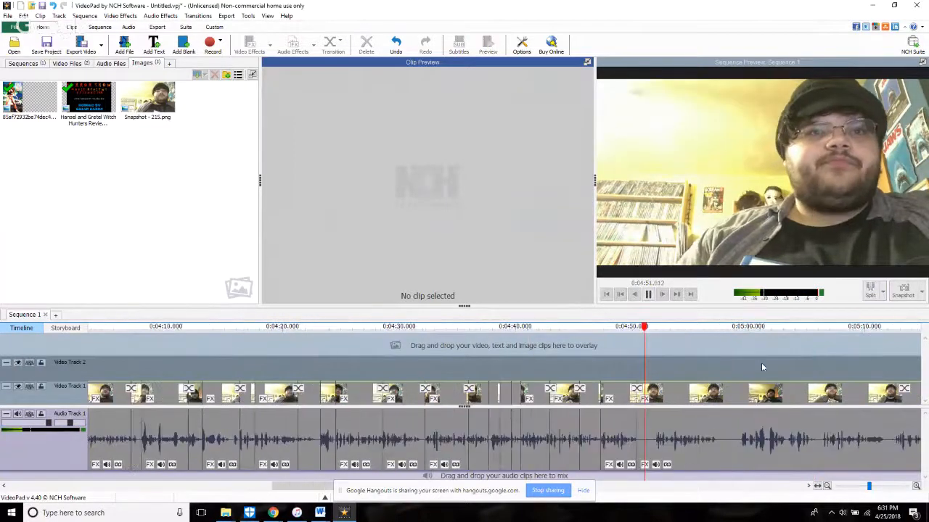
{"action": "scroll", "coordinate": [761, 362], "scroll_direction": "down", "scroll_amount": 5}
{"action": "scroll", "coordinate": [437, 419], "scroll_direction": "up", "scroll_amount": 5}
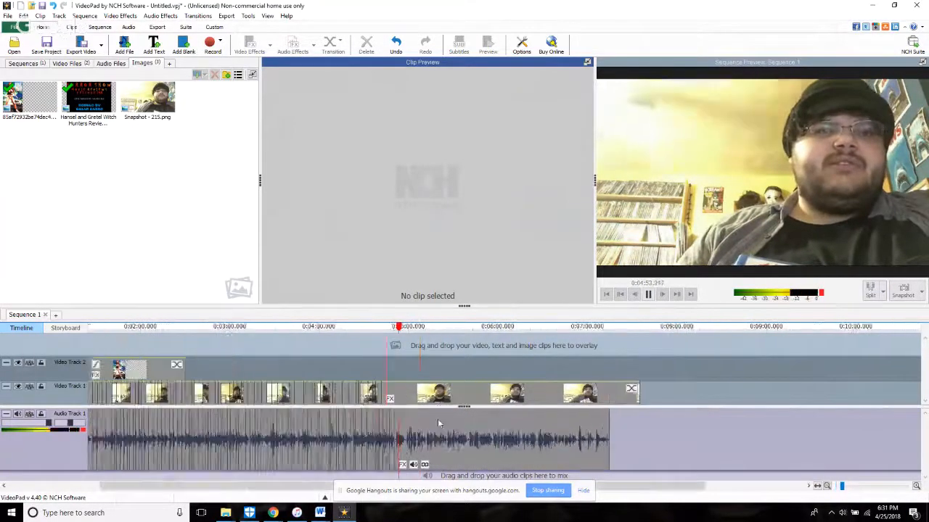
{"action": "scroll", "coordinate": [310, 453], "scroll_direction": "up", "scroll_amount": 2}
{"action": "left_click", "coordinate": [299, 453]}
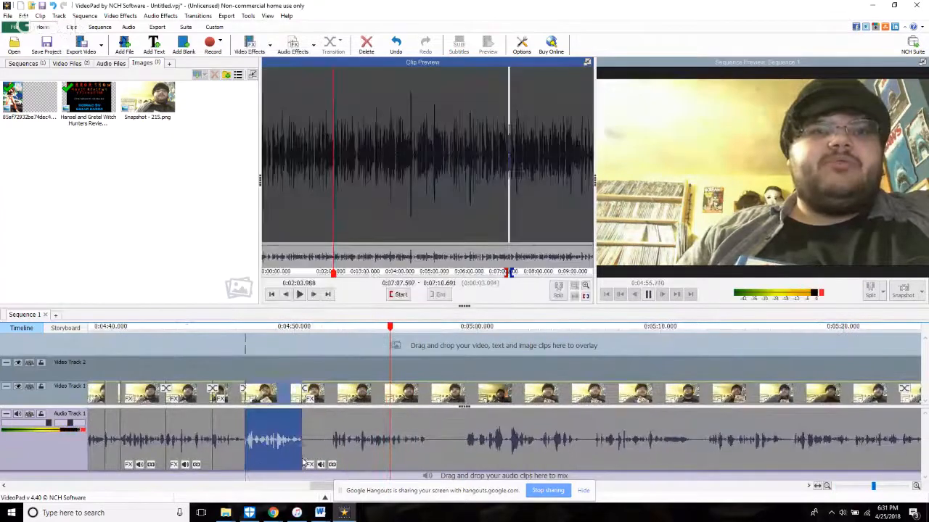
{"action": "left_click_drag", "start_coordinate": [305, 453], "coordinate": [341, 463]}
{"action": "left_click", "coordinate": [336, 355]}
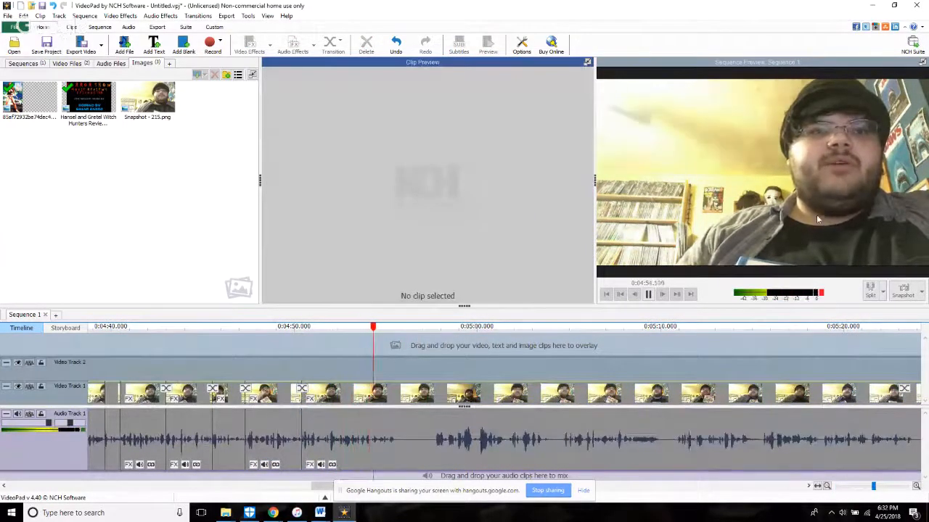
Step: Split all tracks at 4:55.965, trim the start of the following clip forward past the silence, and replay the cut
{"action": "key", "text": "space"}
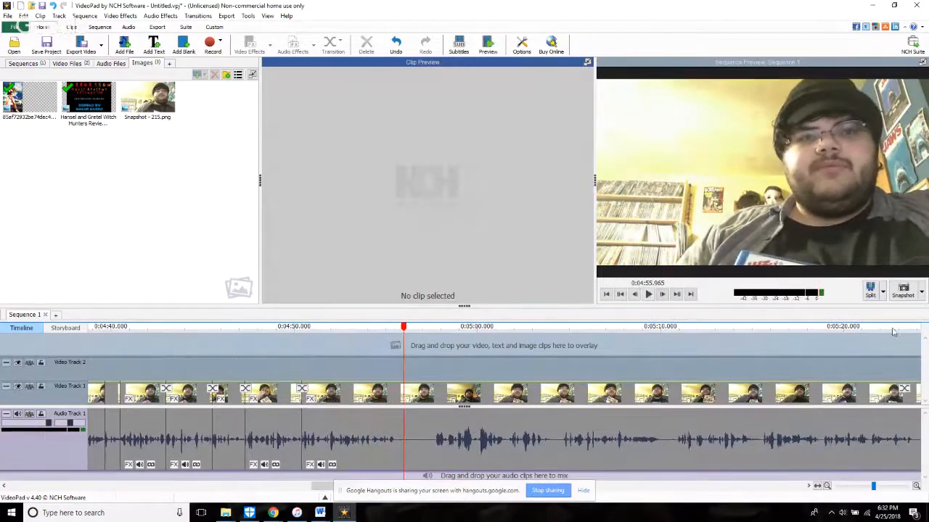
{"action": "left_click", "coordinate": [883, 292]}
{"action": "left_click", "coordinate": [881, 304]}
{"action": "left_click", "coordinate": [883, 293]}
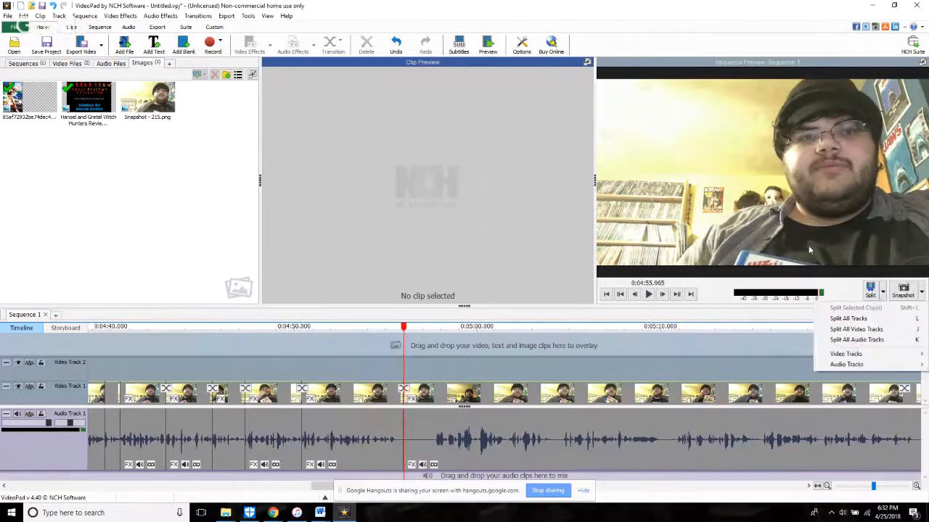
{"action": "left_click", "coordinate": [806, 241]}
{"action": "key", "text": "space"}
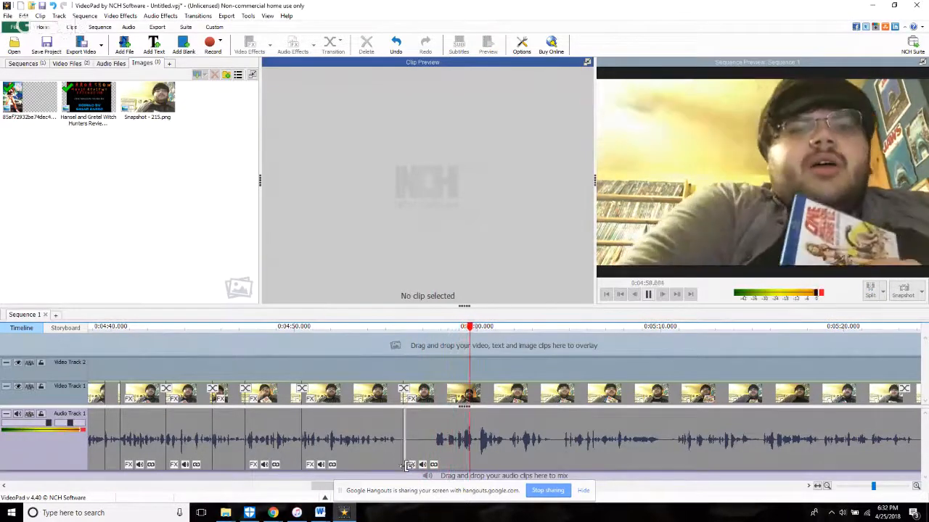
{"action": "left_click_drag", "start_coordinate": [407, 464], "coordinate": [484, 479]}
{"action": "left_click", "coordinate": [378, 362]}
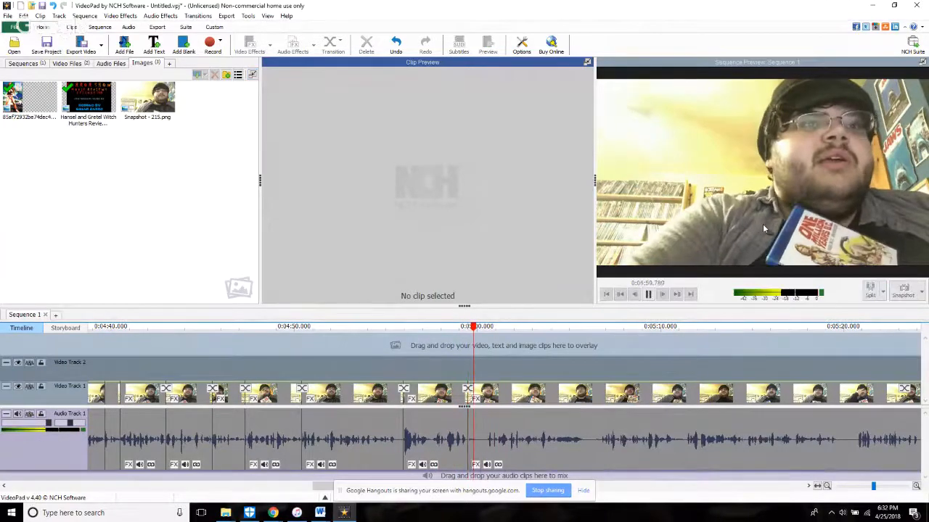
Step: Trim the start of the clip after about 4:59.5 forward past the pause and return the playhead to 4:57.824
{"action": "left_click", "coordinate": [466, 452]}
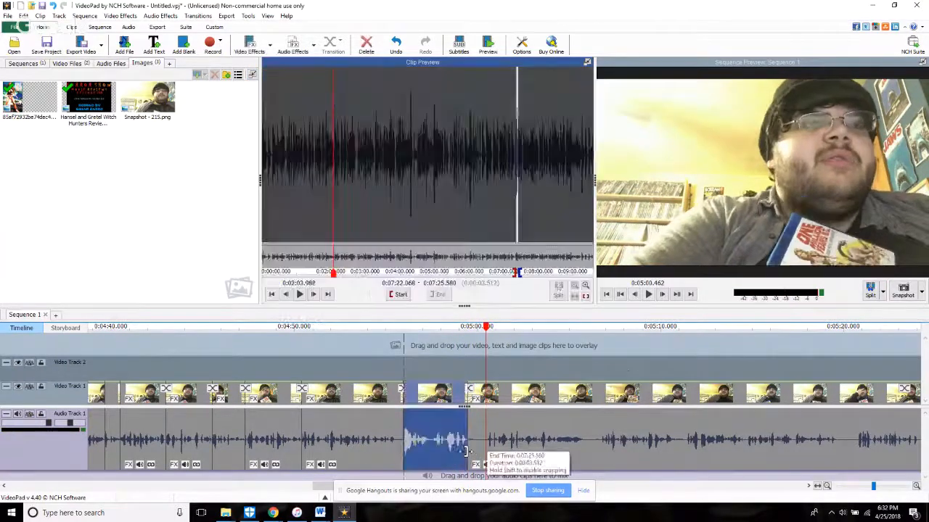
{"action": "left_click_drag", "start_coordinate": [469, 455], "coordinate": [486, 455]}
{"action": "left_click", "coordinate": [437, 328]}
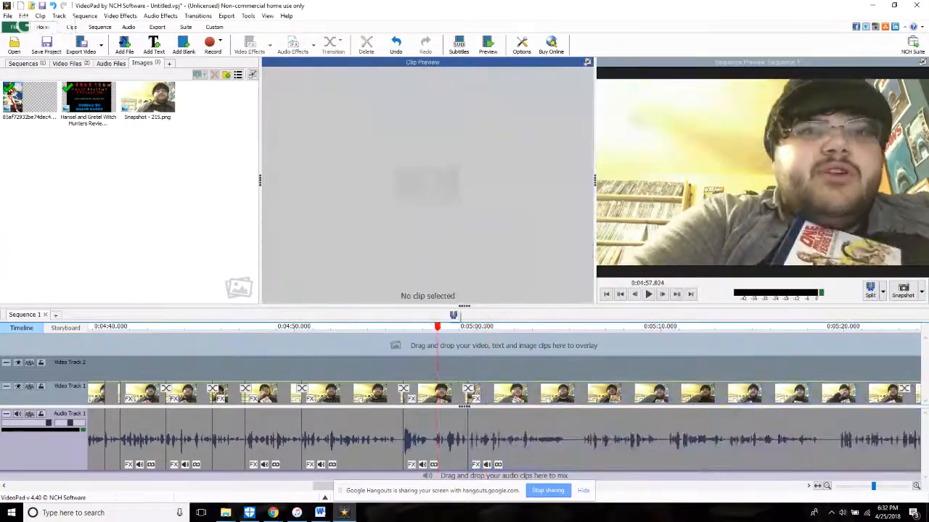
Step: Check the live chat on the YouTube stream page in Chrome, then return to VideoPad and play through the newest cut
{"action": "mouse_move", "coordinate": [273, 513]}
{"action": "left_click", "coordinate": [239, 477]}
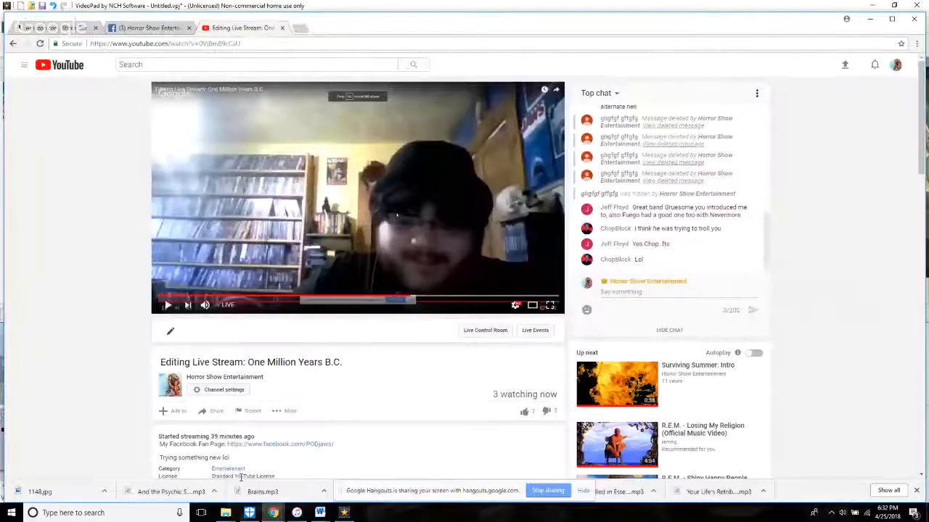
{"action": "left_click", "coordinate": [344, 513]}
{"action": "key", "text": "space"}
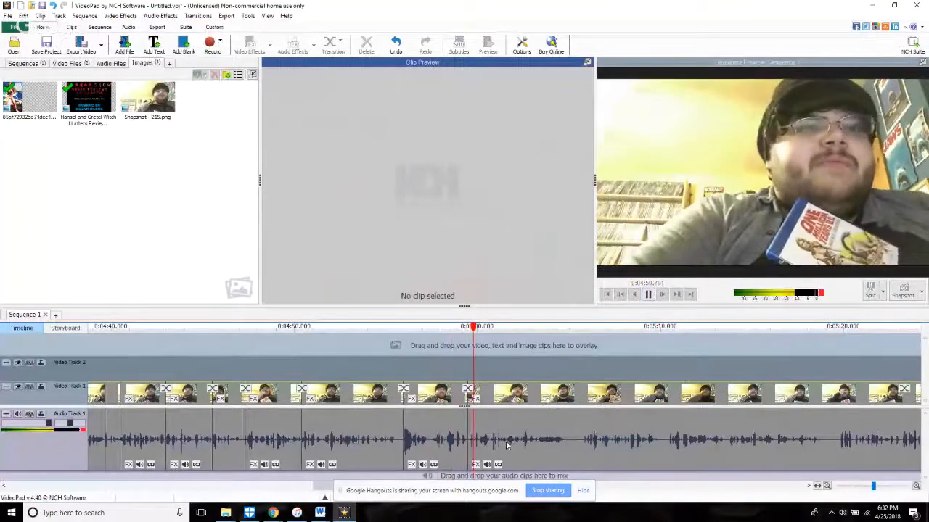
Step: Trim the start of the clip after about 4:59.5 slightly further forward and replay the cut
{"action": "scroll", "coordinate": [518, 444], "scroll_direction": "up", "scroll_amount": 3}
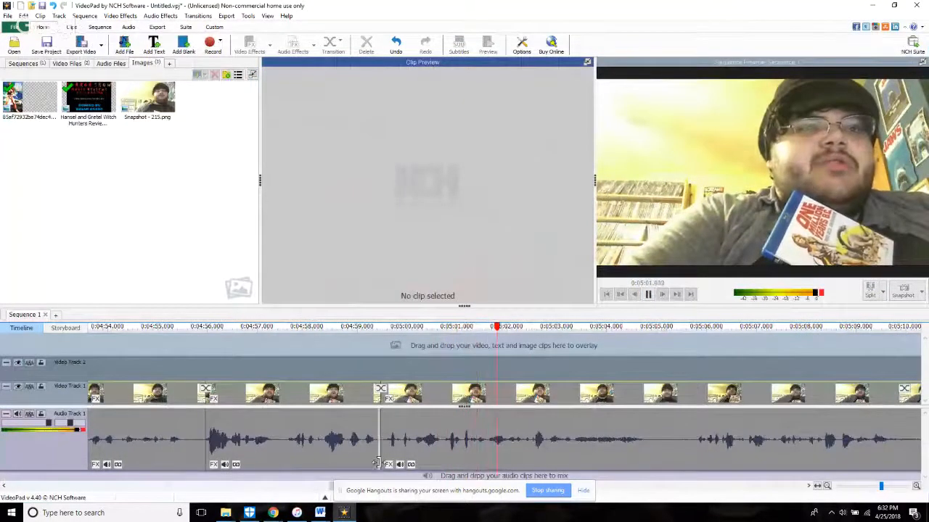
{"action": "left_click", "coordinate": [382, 465]}
{"action": "left_click", "coordinate": [382, 385]}
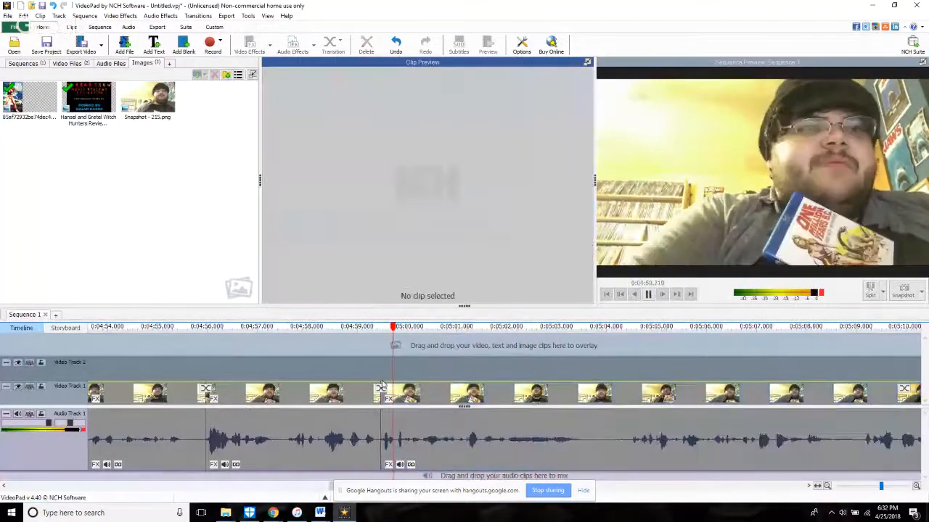
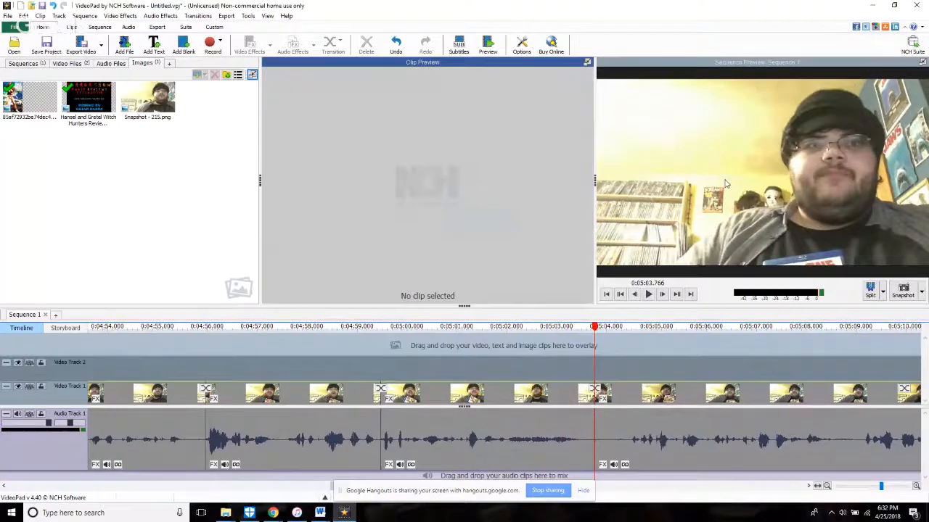
Step: Trim the start of the clip after 5:03.766 forward past the pause and replay the cut
{"action": "key", "text": "space"}
{"action": "scroll", "coordinate": [434, 459], "scroll_direction": "down", "scroll_amount": 2}
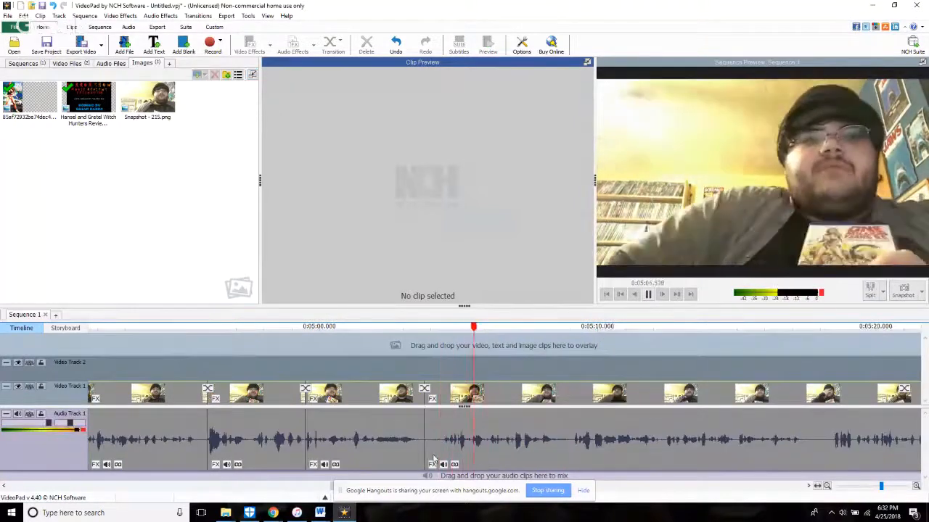
{"action": "left_click", "coordinate": [444, 461]}
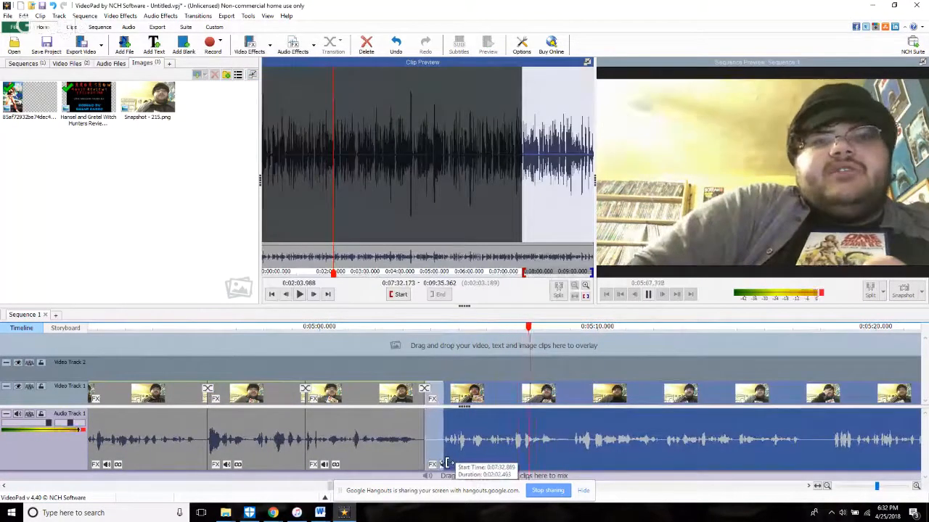
{"action": "left_click_drag", "start_coordinate": [446, 463], "coordinate": [445, 462]}
{"action": "left_click", "coordinate": [440, 476]}
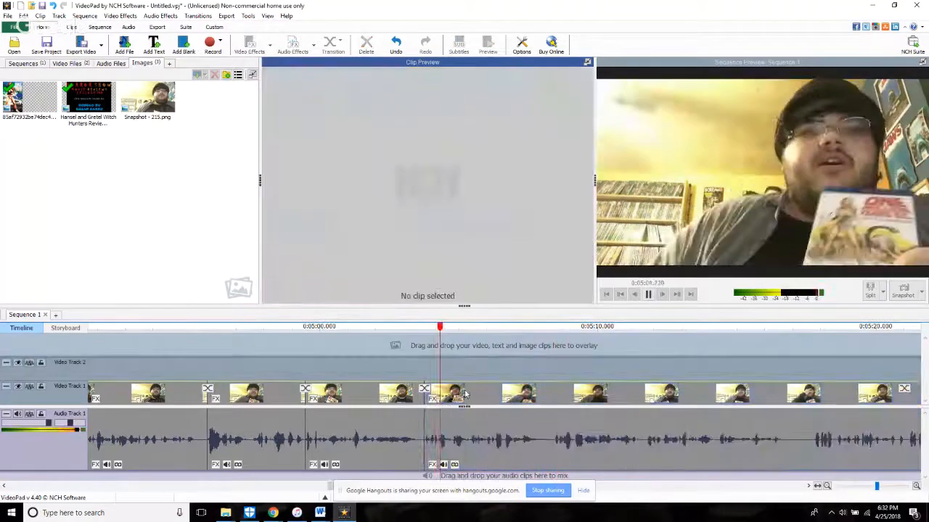
Step: Split all tracks at 5:07.934, then trim the start of the following clip forward to its first speech and replay
{"action": "scroll", "coordinate": [465, 394], "scroll_direction": "up", "scroll_amount": 2}
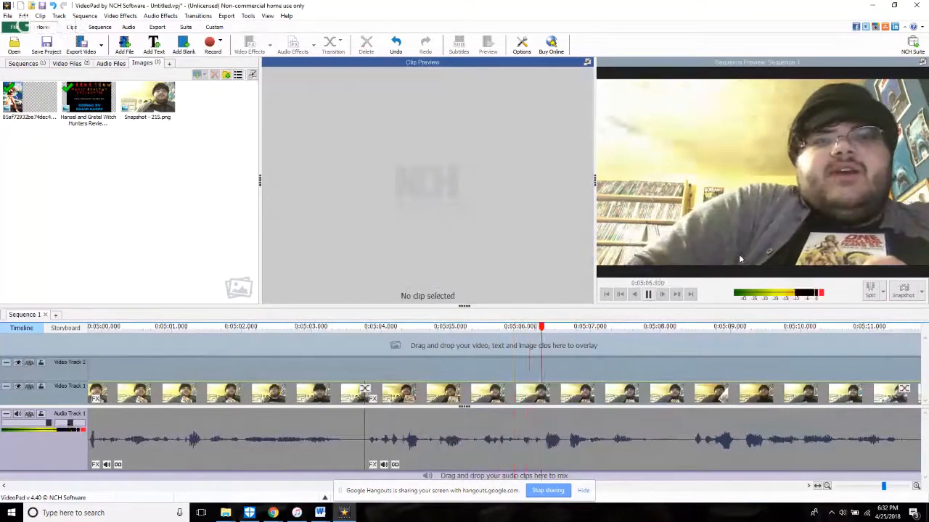
{"action": "key", "text": "space"}
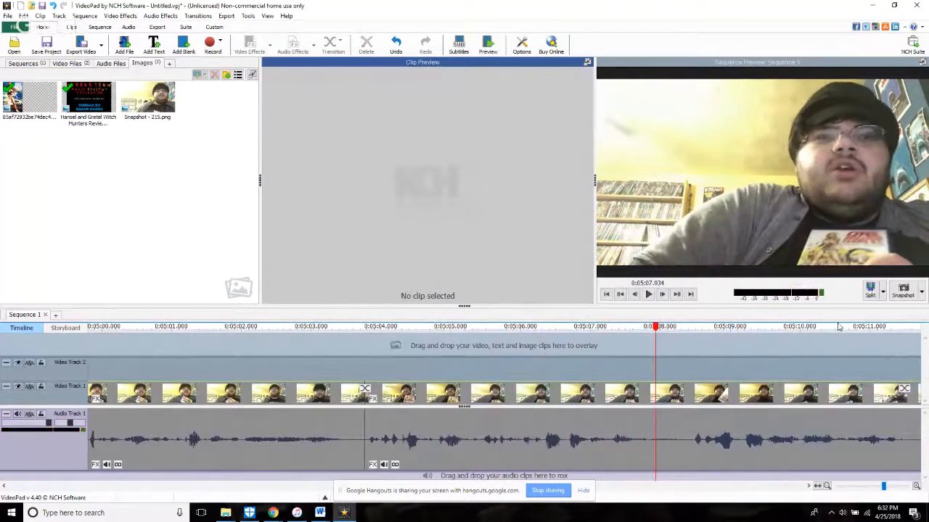
{"action": "scroll", "coordinate": [713, 442], "scroll_direction": "down", "scroll_amount": 5}
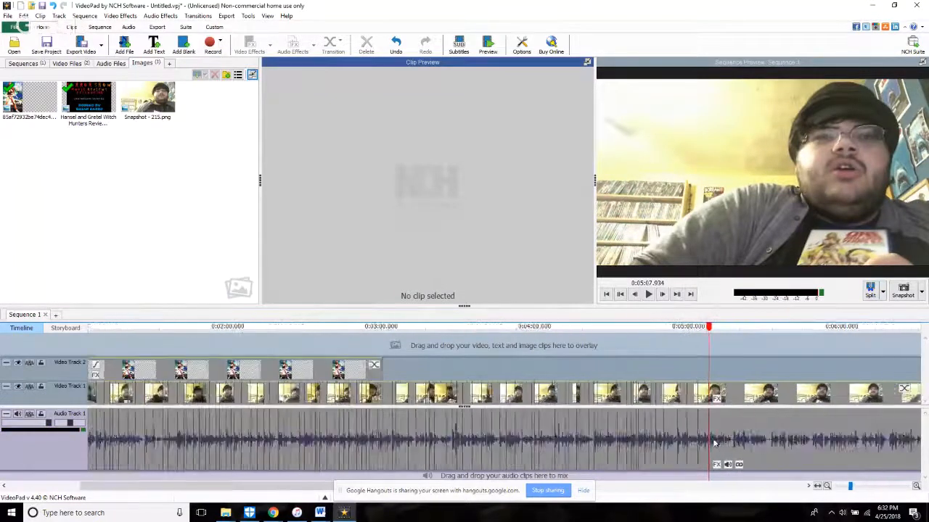
{"action": "scroll", "coordinate": [713, 442], "scroll_direction": "down", "scroll_amount": 2}
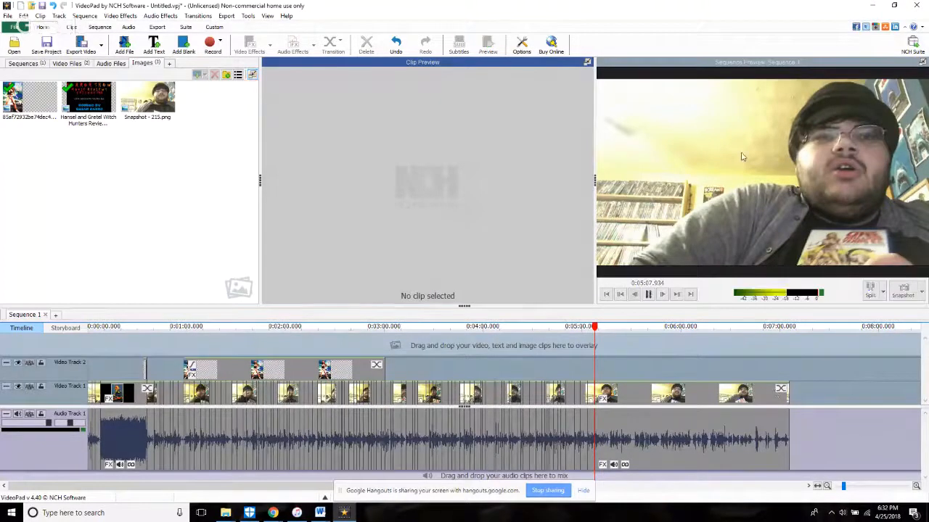
{"action": "scroll", "coordinate": [662, 428], "scroll_direction": "up", "scroll_amount": 7}
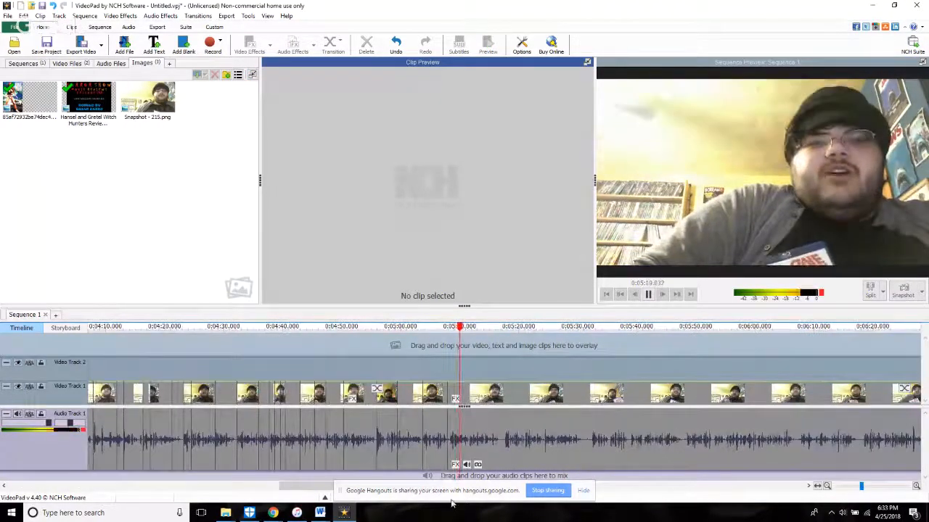
{"action": "scroll", "coordinate": [449, 451], "scroll_direction": "up", "scroll_amount": 3}
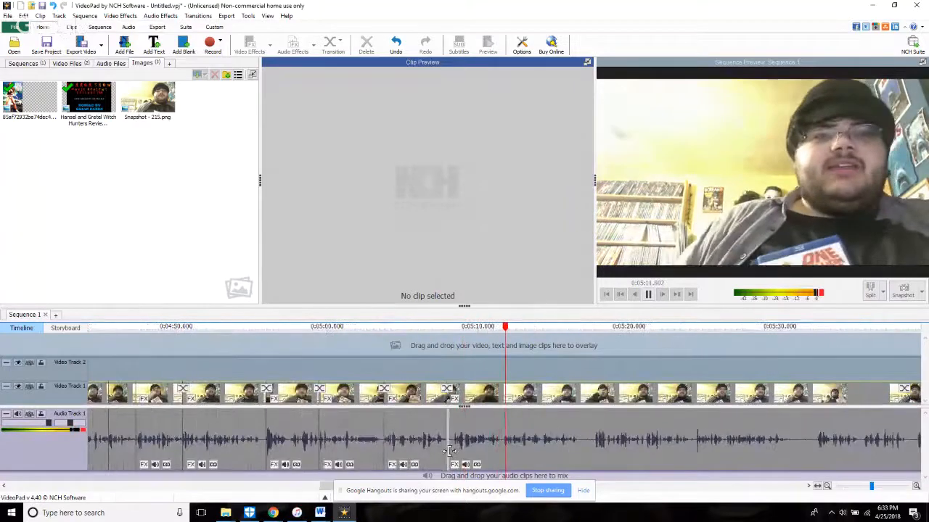
{"action": "left_click", "coordinate": [451, 449]}
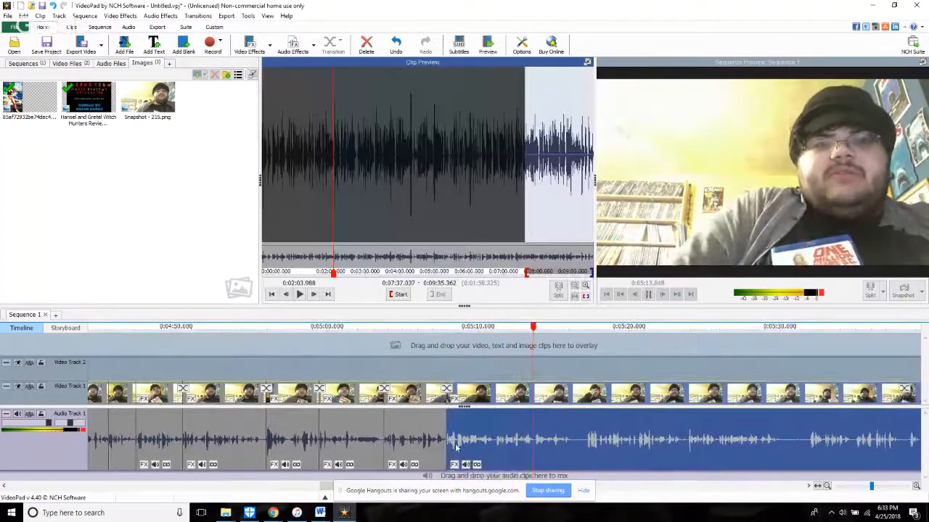
{"action": "left_click", "coordinate": [462, 358]}
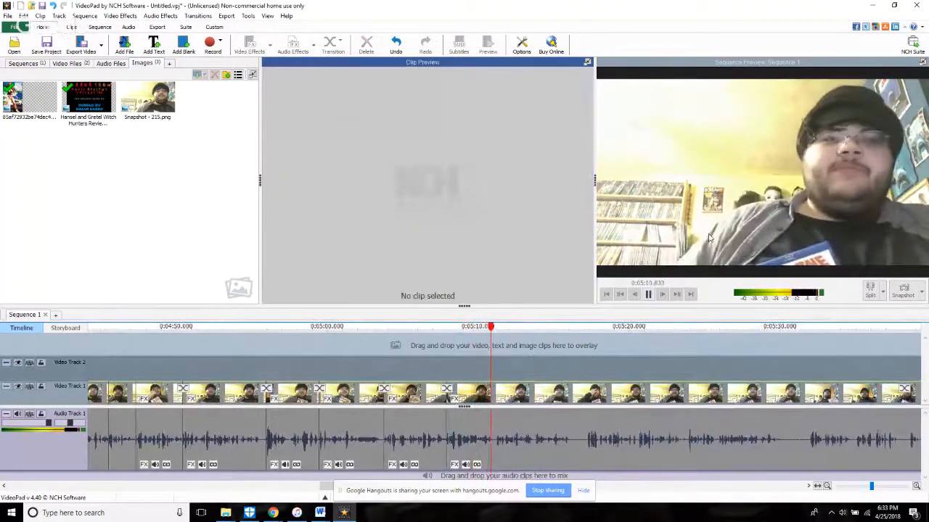
Step: Split all tracks at about 5:10.9 and trim the start of the following clip forward past the short silence
{"action": "key", "text": "space"}
{"action": "scroll", "coordinate": [549, 399], "scroll_direction": "up", "scroll_amount": 5}
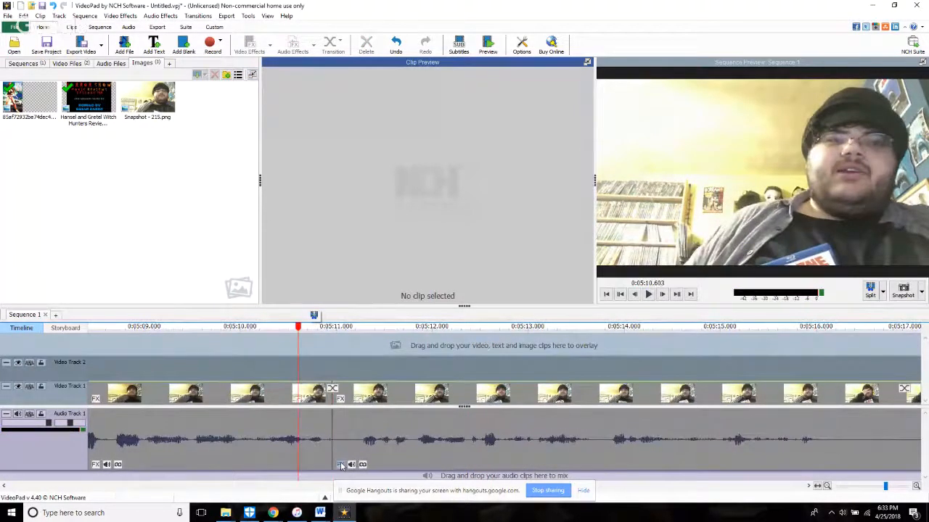
{"action": "left_click", "coordinate": [336, 462]}
{"action": "key", "text": "space"}
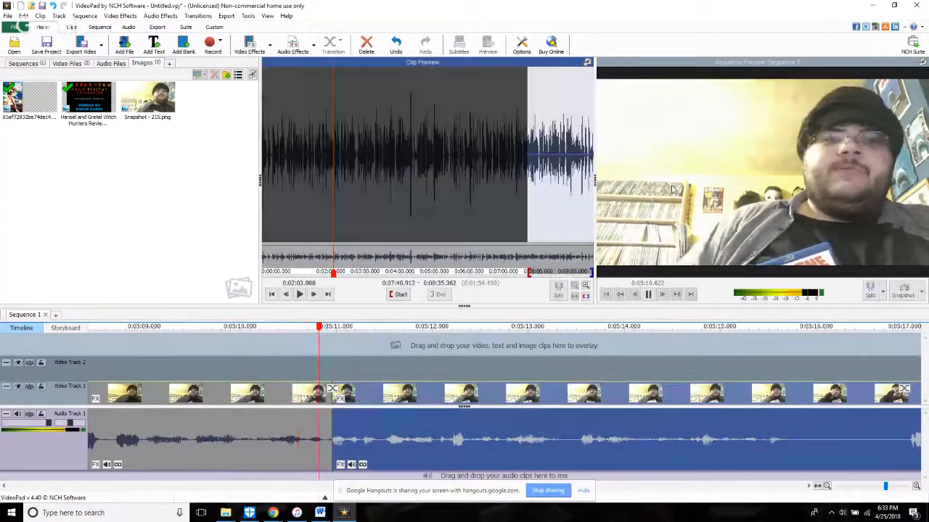
Step: Split the clip at 5:16.044 and trim the start of the following part forward past the face-rubbing section
{"action": "scroll", "coordinate": [673, 194], "scroll_direction": "down", "scroll_amount": 1}
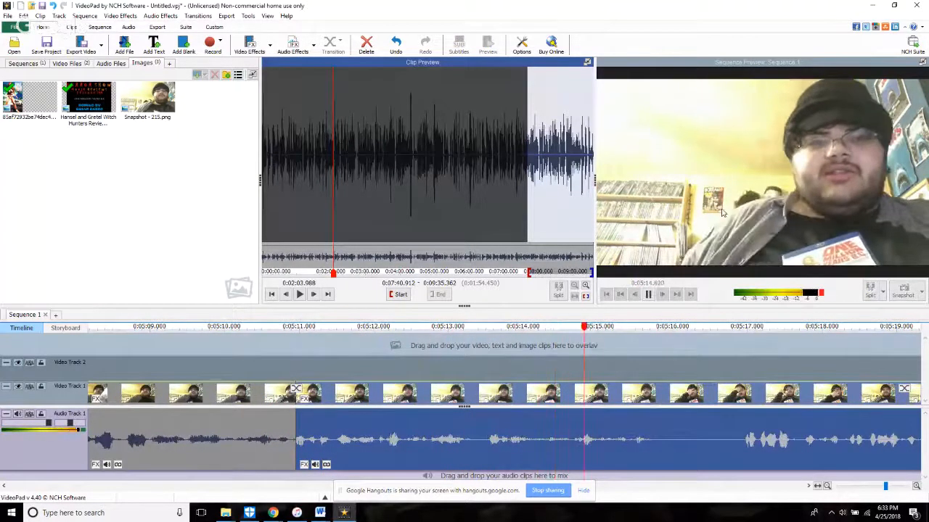
{"action": "left_click", "coordinate": [871, 290]}
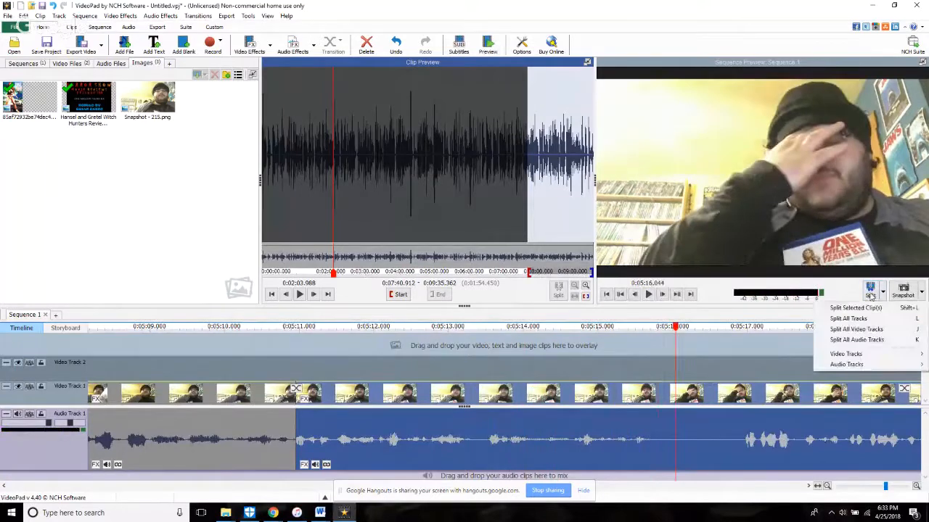
{"action": "left_click", "coordinate": [858, 309]}
{"action": "key", "text": "space"}
{"action": "scroll", "coordinate": [487, 434], "scroll_direction": "down", "scroll_amount": 2}
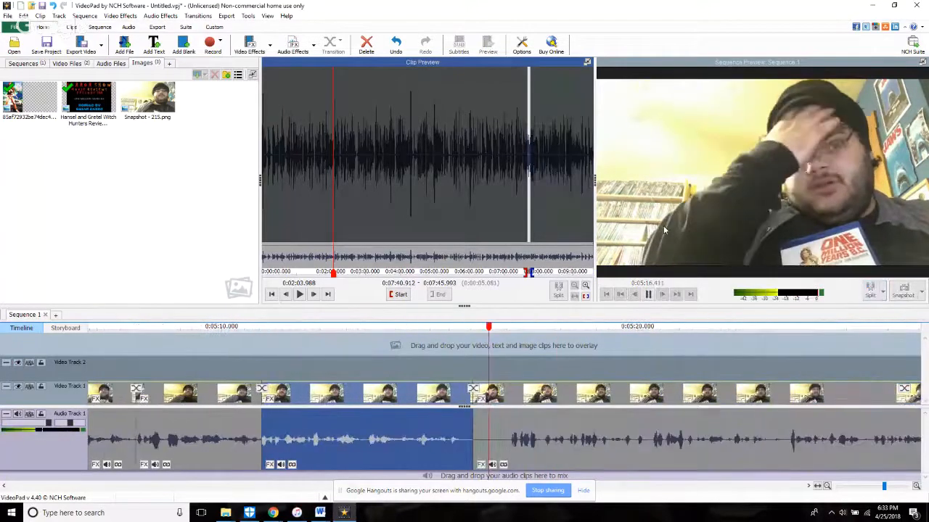
{"action": "left_click", "coordinate": [487, 433]}
{"action": "left_click_drag", "start_coordinate": [473, 468], "coordinate": [657, 488]}
{"action": "left_click", "coordinate": [460, 351]}
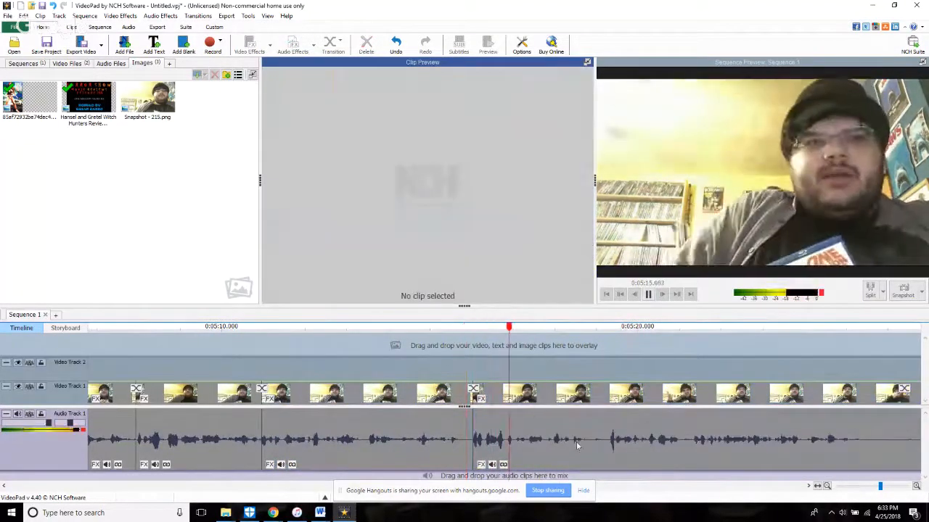
Step: Split all tracks at 5:18.833 and trim the start of the following clip forward to where speech resumes
{"action": "key", "text": "space"}
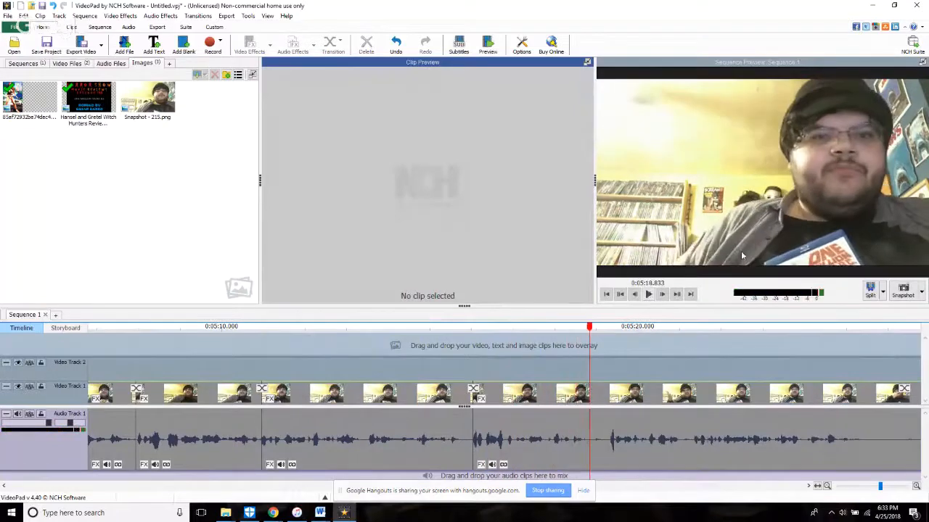
{"action": "key", "text": "space"}
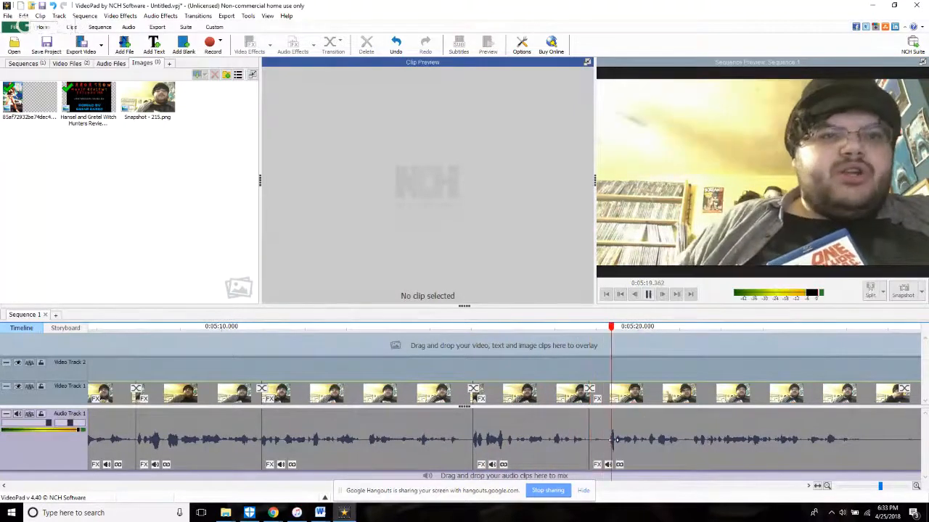
{"action": "left_click", "coordinate": [612, 459]}
{"action": "left_click_drag", "start_coordinate": [611, 463], "coordinate": [611, 463]}
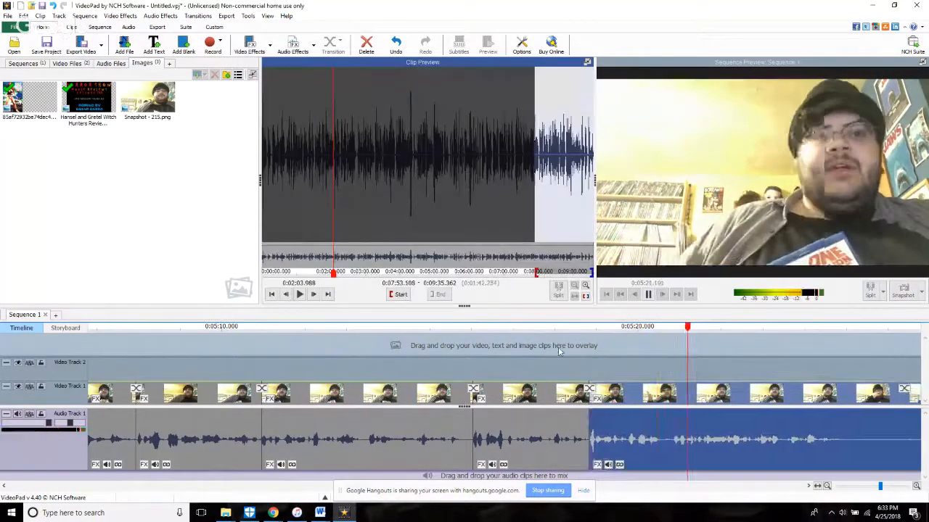
{"action": "left_click", "coordinate": [557, 347]}
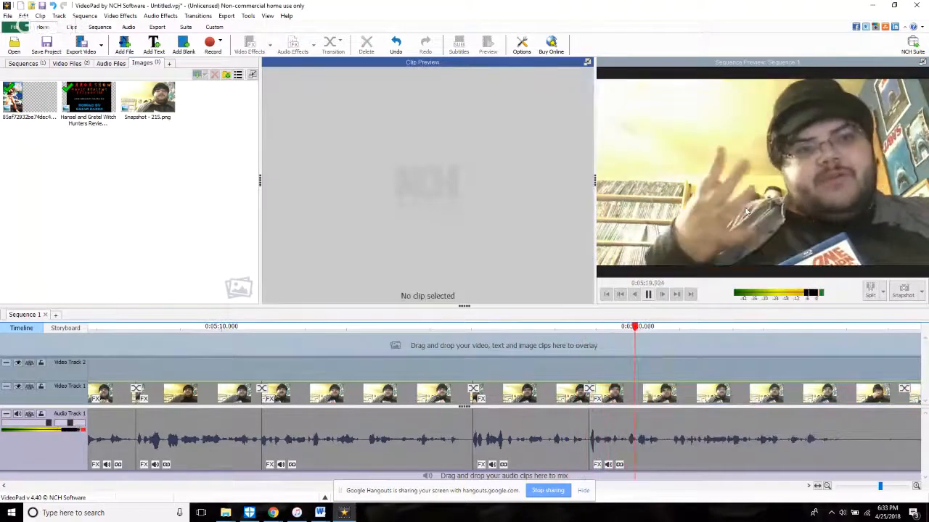
Step: Split all tracks at 5:20.495 and trim the start of the following clip forward past the pause, leaving its Amplify effect unchanged
{"action": "key", "text": "space"}
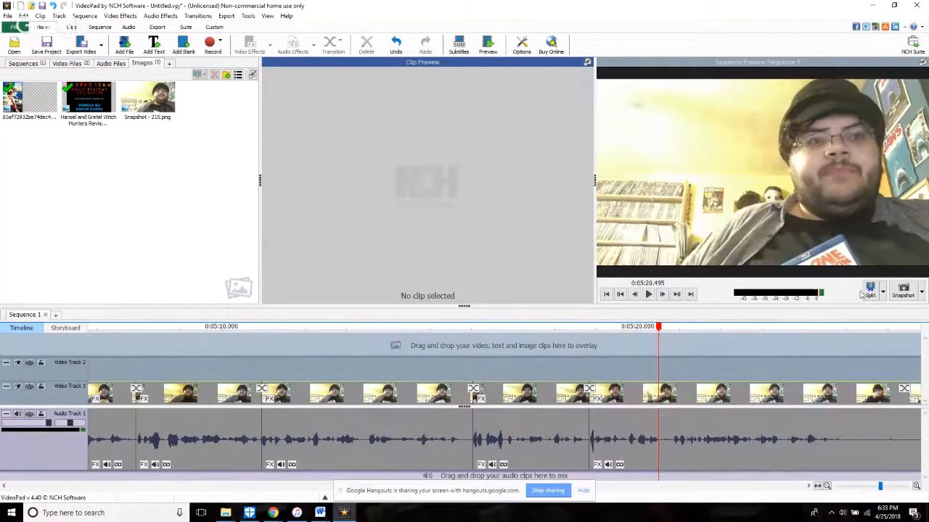
{"action": "key", "text": "space"}
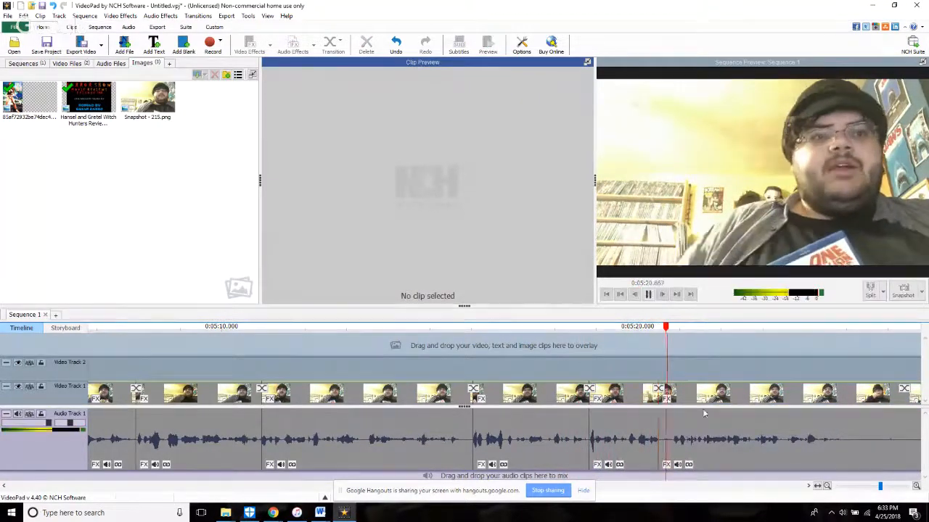
{"action": "left_click", "coordinate": [663, 465]}
{"action": "left_click_drag", "start_coordinate": [675, 469], "coordinate": [676, 469]}
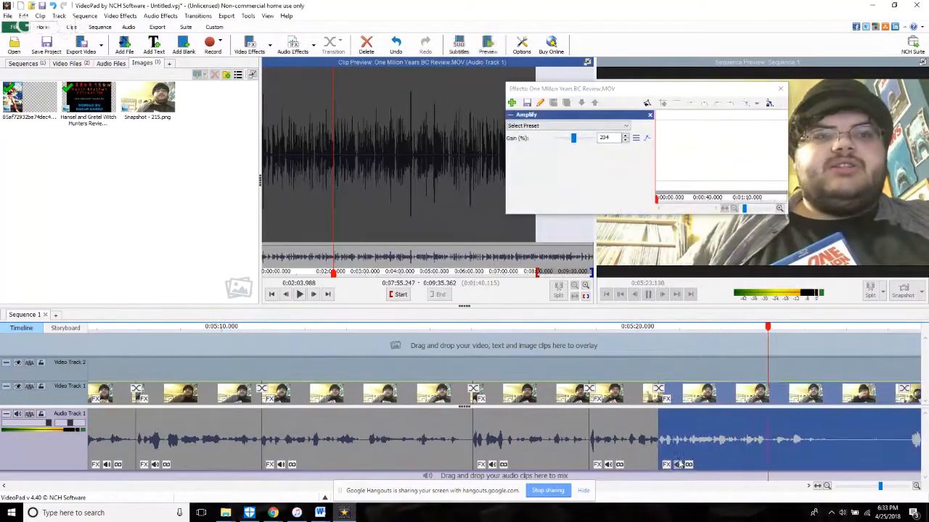
{"action": "left_click", "coordinate": [780, 89]}
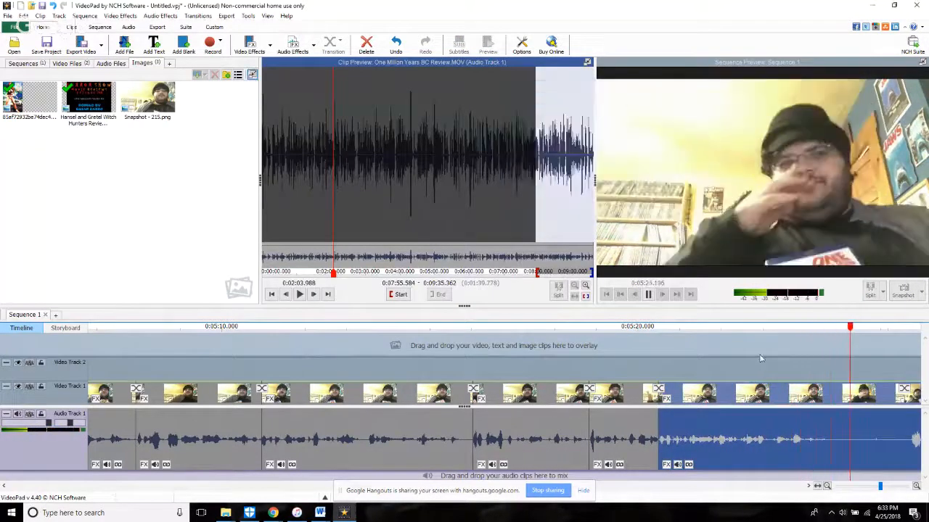
{"action": "left_click", "coordinate": [747, 353]}
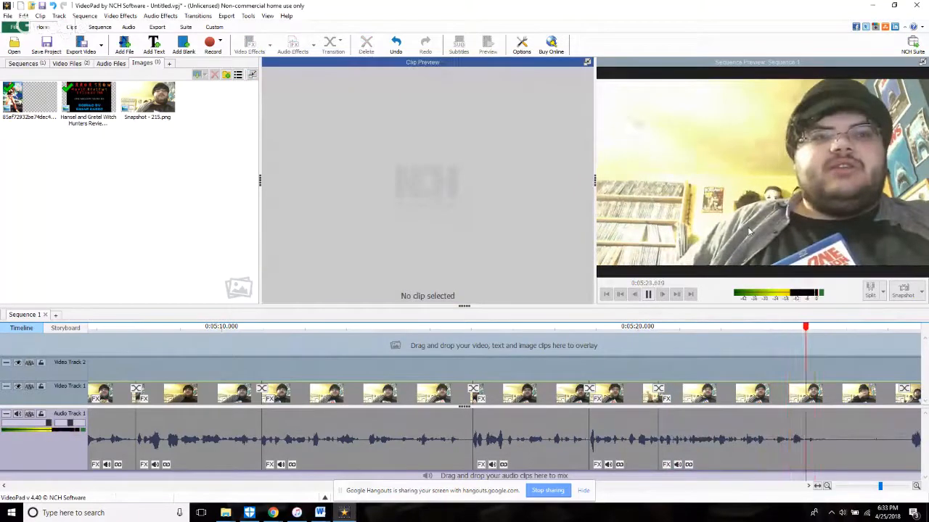
Step: Stop playback at 5:24.469 and split all tracks where the speech ends
{"action": "key", "text": "space"}
{"action": "left_click", "coordinate": [883, 292]}
{"action": "left_click", "coordinate": [850, 321]}
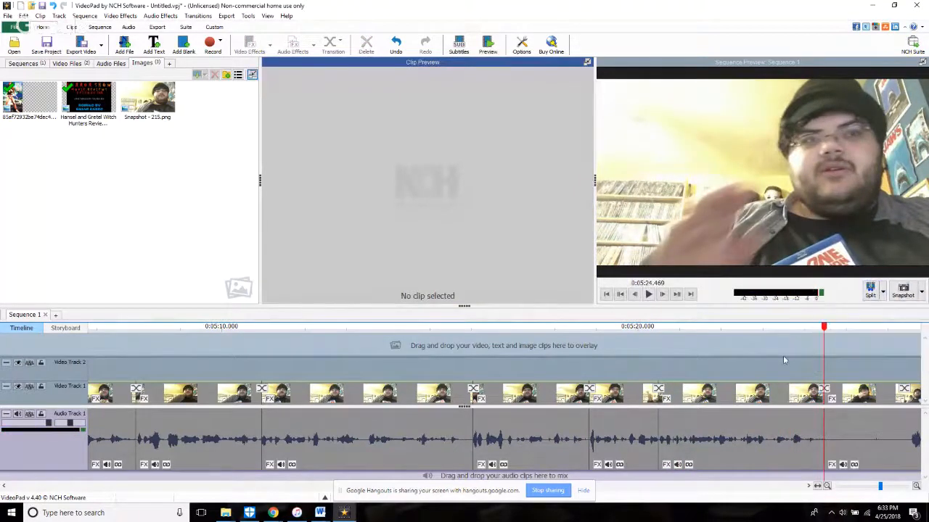
Step: Split all tracks at 5:23.097 and trim the start of the short clip that follows past its opening silence
{"action": "left_click", "coordinate": [740, 351]}
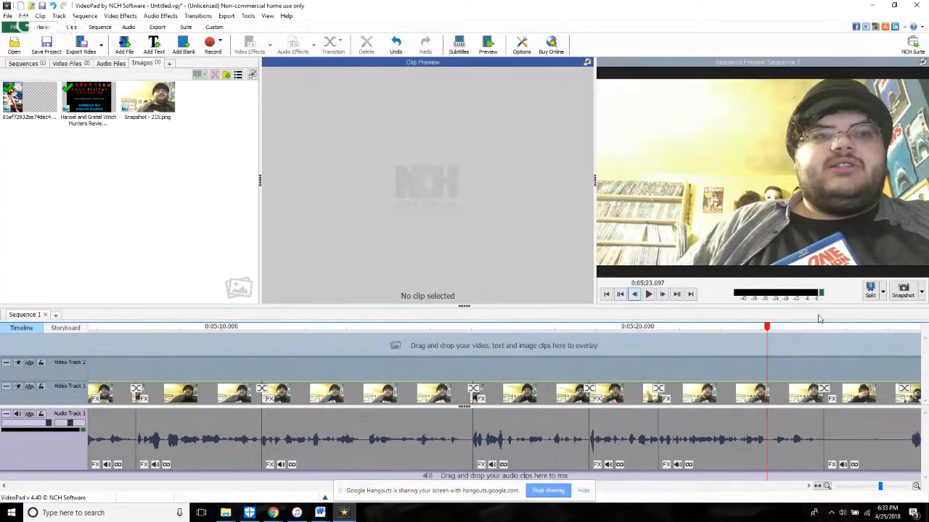
{"action": "key", "text": "space"}
{"action": "key", "text": "space"}
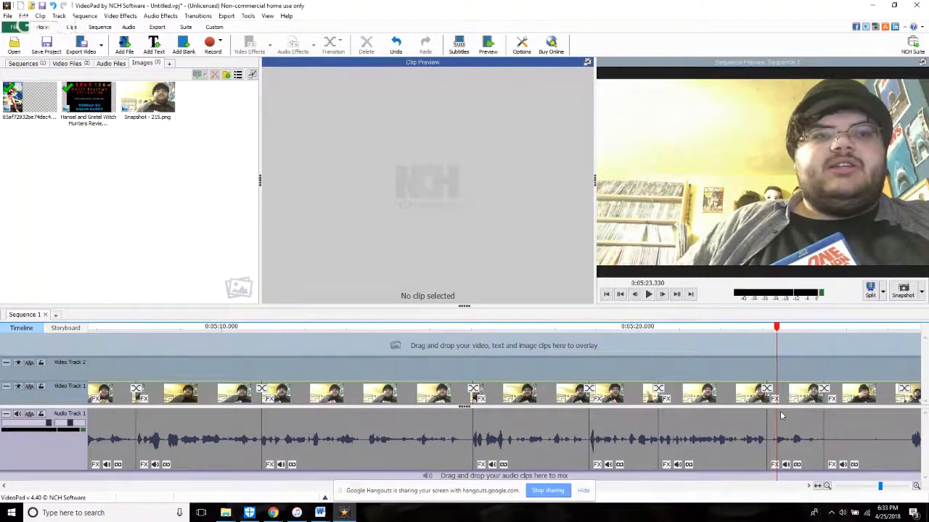
{"action": "scroll", "coordinate": [782, 413], "scroll_direction": "up", "scroll_amount": 3}
{"action": "left_click", "coordinate": [734, 462]}
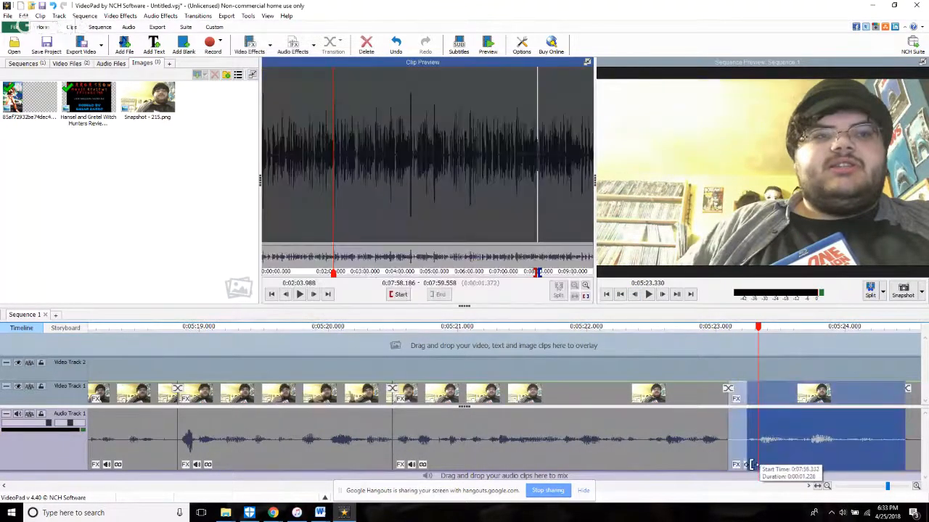
{"action": "key", "text": "Delete"}
{"action": "key", "text": "space"}
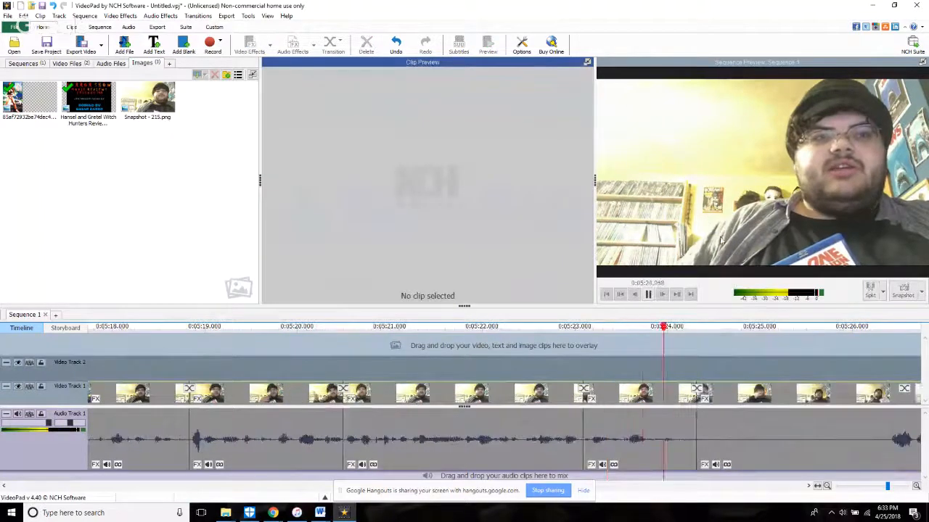
Step: Trim the start of the clip after about 5:24.3 forward past the long silence and replay the cut
{"action": "scroll", "coordinate": [447, 443], "scroll_direction": "down", "scroll_amount": 3}
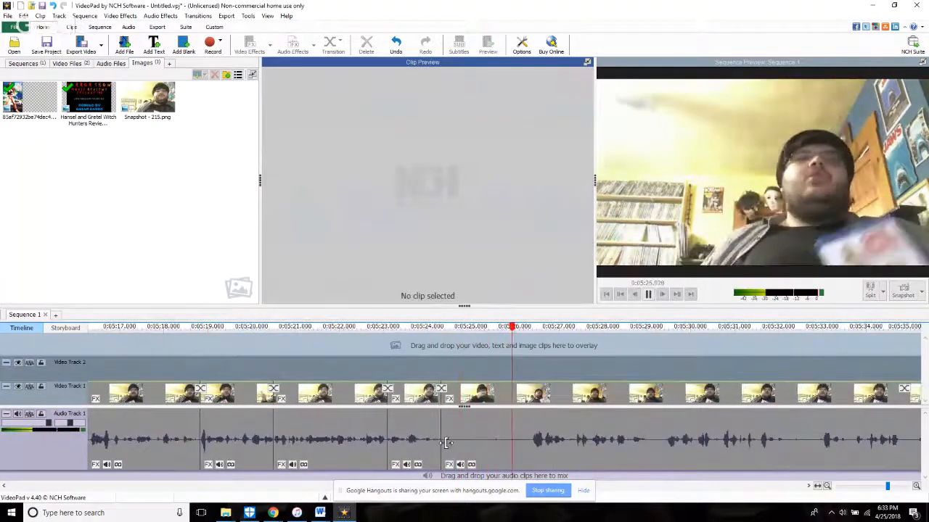
{"action": "left_click_drag", "start_coordinate": [447, 443], "coordinate": [528, 472]}
{"action": "left_click", "coordinate": [382, 368]}
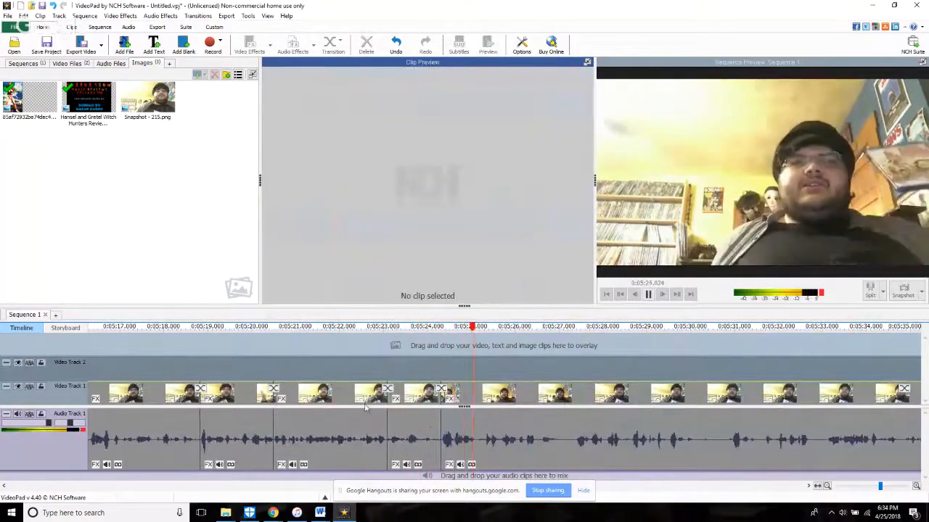
Step: Check the live stream page in Chrome, then return to VideoPad and replay from about 5:24
{"action": "mouse_move", "coordinate": [272, 511]}
{"action": "left_click", "coordinate": [187, 479]}
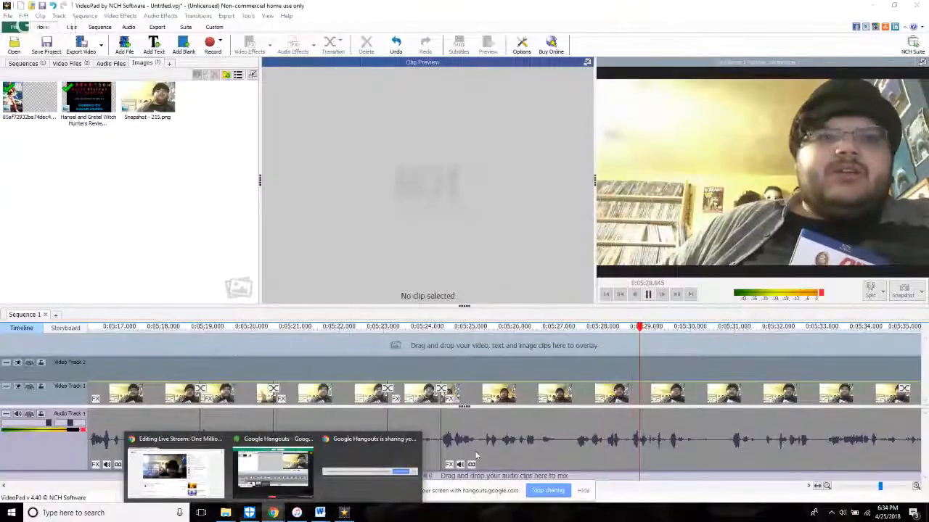
{"action": "left_click", "coordinate": [438, 459]}
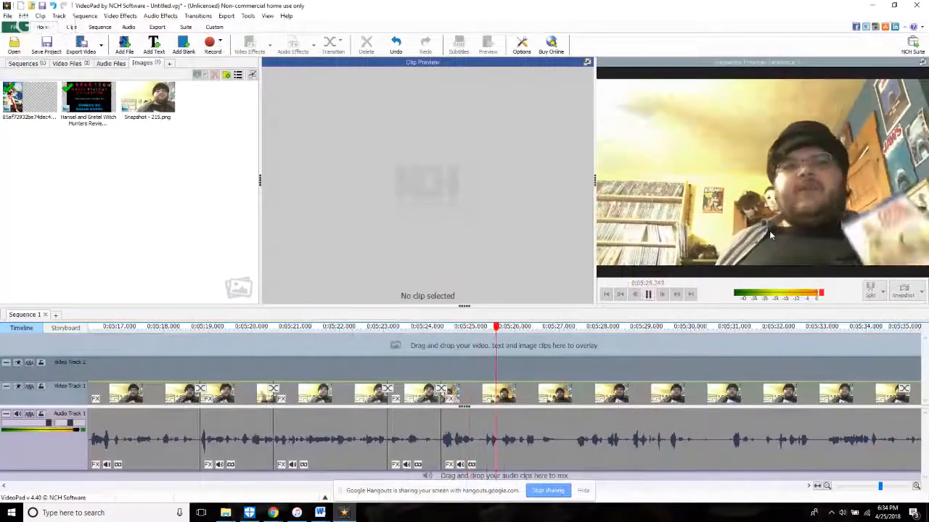
Step: Split all tracks at 5:26.951, trim the start of the following clip past its opening silence, and replay the cut
{"action": "key", "text": "space"}
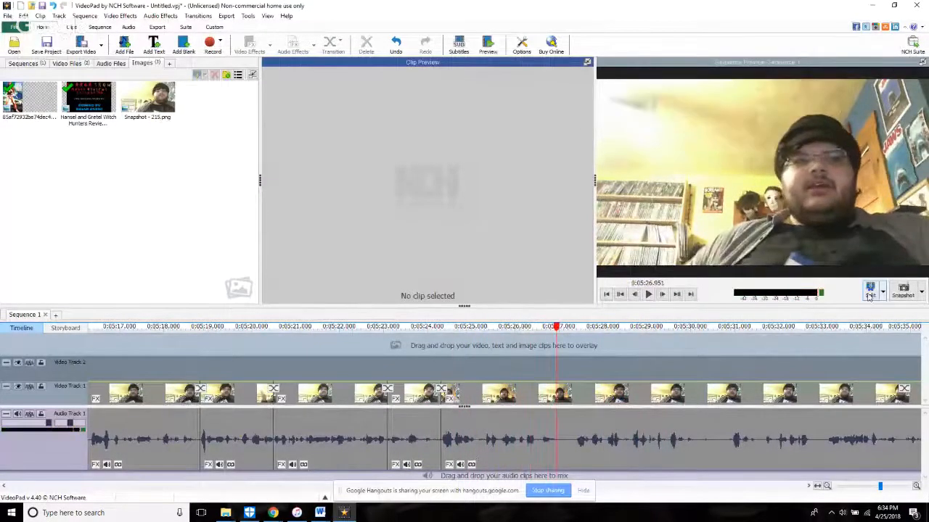
{"action": "key", "text": "space"}
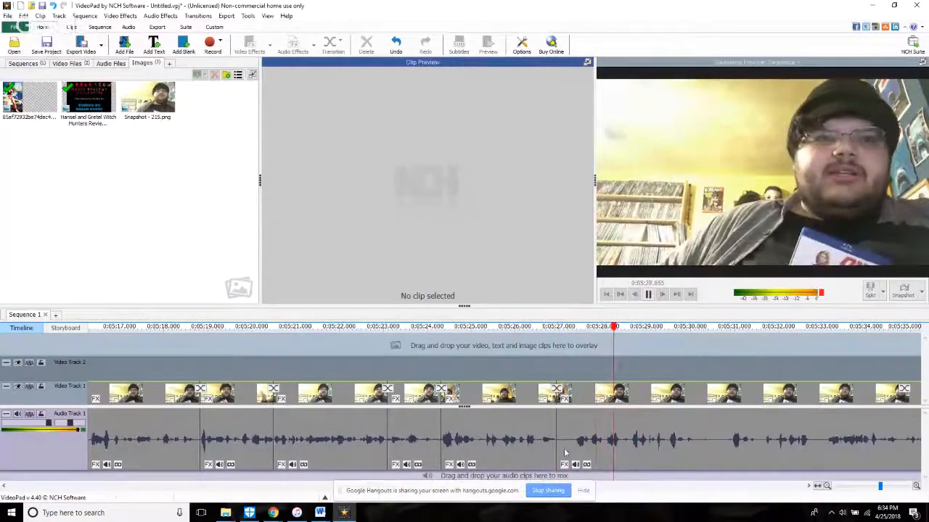
{"action": "left_click_drag", "start_coordinate": [563, 467], "coordinate": [608, 479]}
{"action": "left_click", "coordinate": [534, 374]}
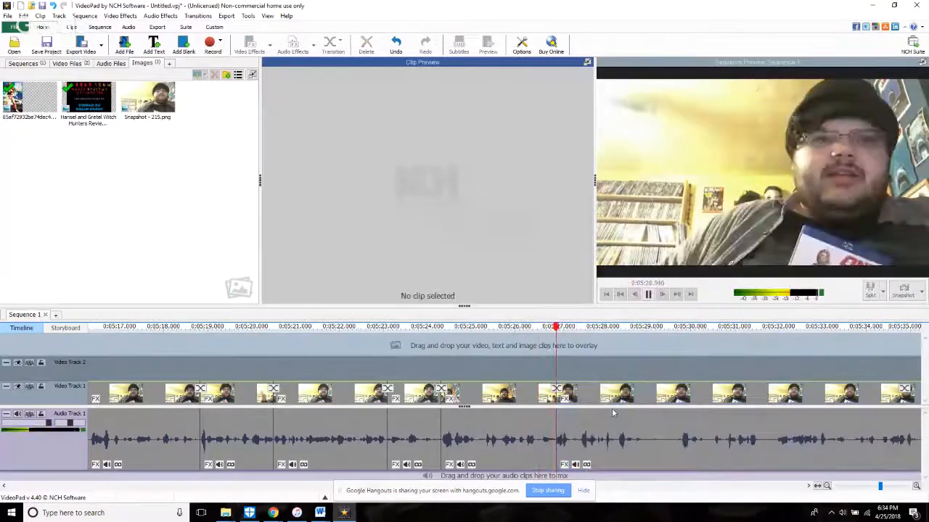
Step: Split all tracks at 5:28.901, trim the following clip to start at 8:08.216 in the source, and replay from about 5:28
{"action": "key", "text": "space"}
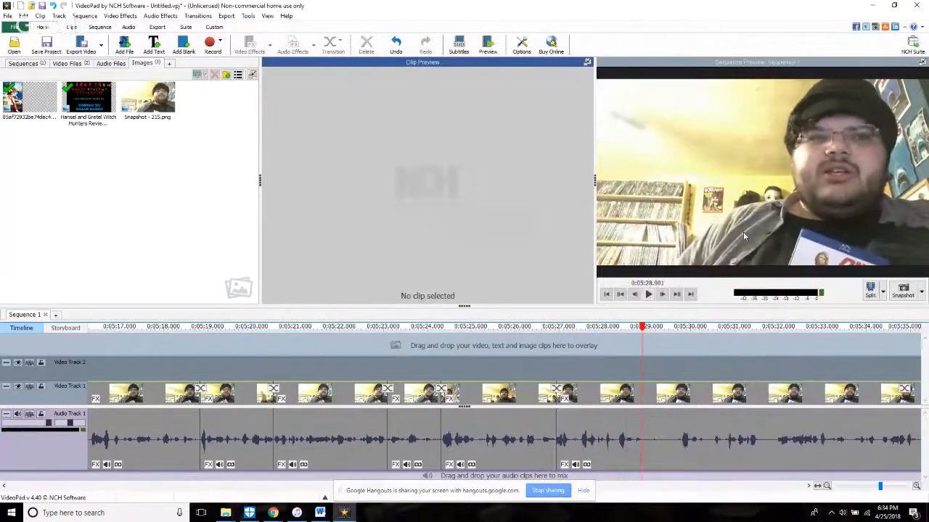
{"action": "key", "text": "space"}
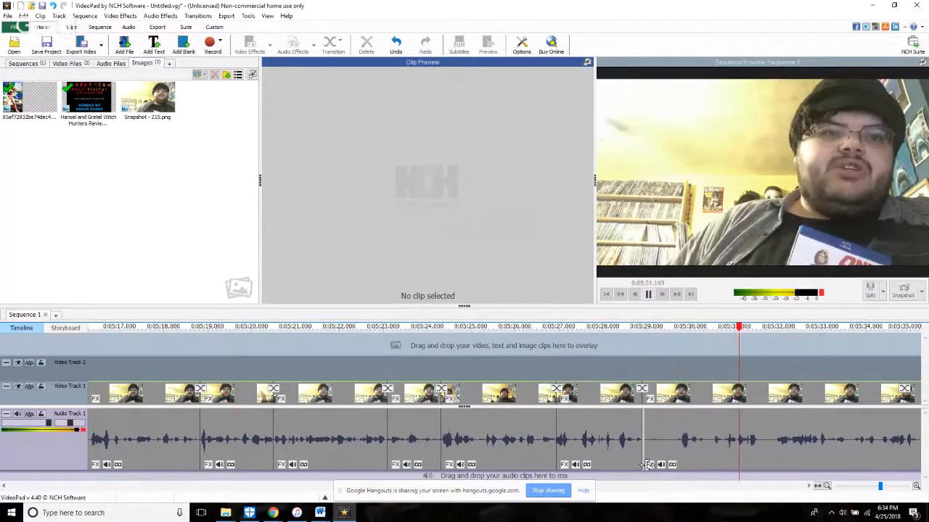
{"action": "left_click_drag", "start_coordinate": [647, 465], "coordinate": [682, 477]}
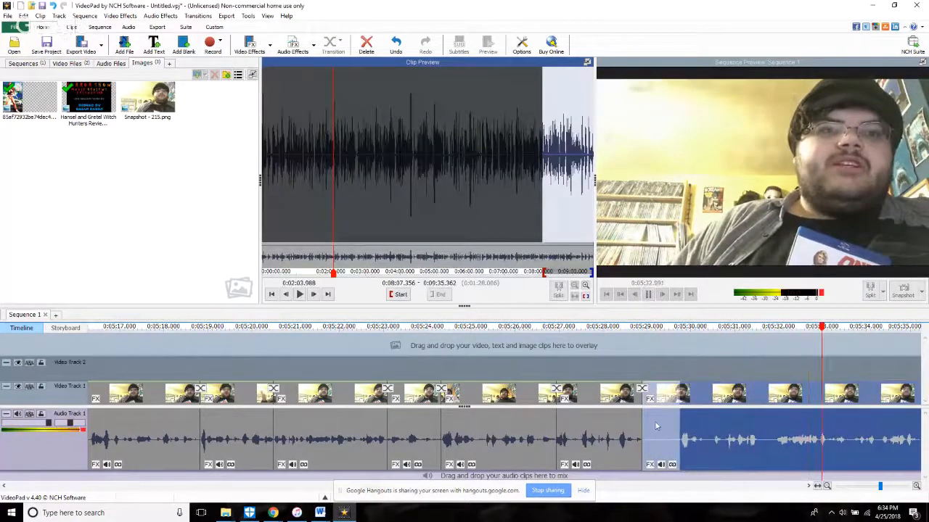
{"action": "left_click", "coordinate": [608, 356]}
{"action": "left_click", "coordinate": [600, 355]}
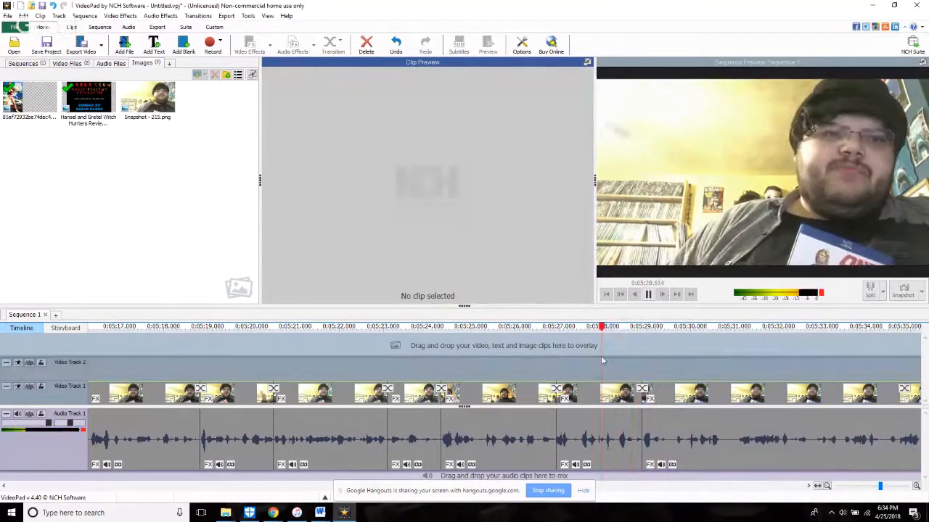
Step: Trim the start of the clip after 5:28.901 further forward and undo the accidental move of the preceding clip to Video Track 2
{"action": "left_click", "coordinate": [648, 454]}
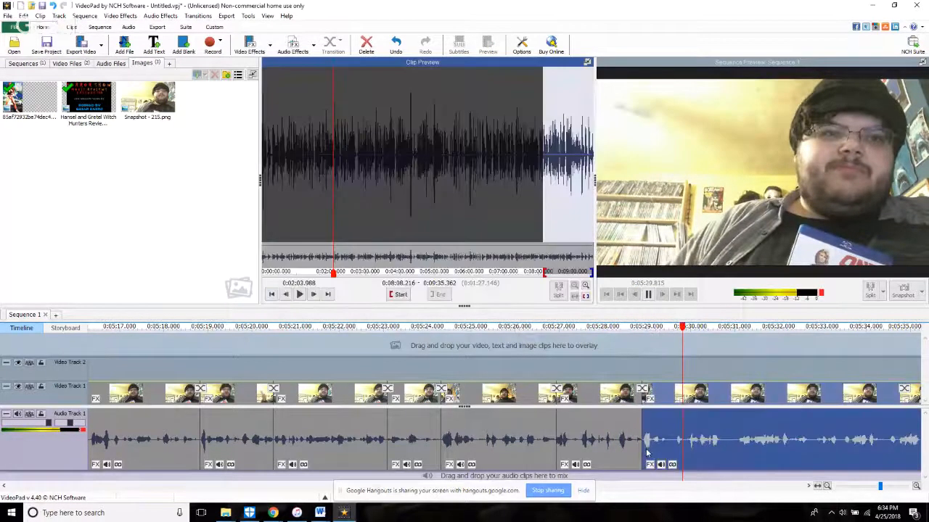
{"action": "left_click_drag", "start_coordinate": [648, 455], "coordinate": [689, 477]}
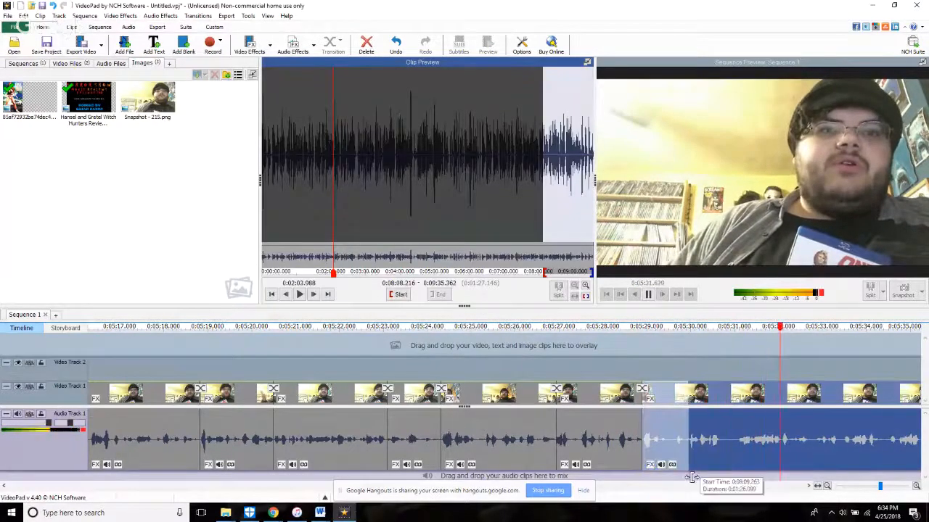
{"action": "left_click", "coordinate": [640, 415]}
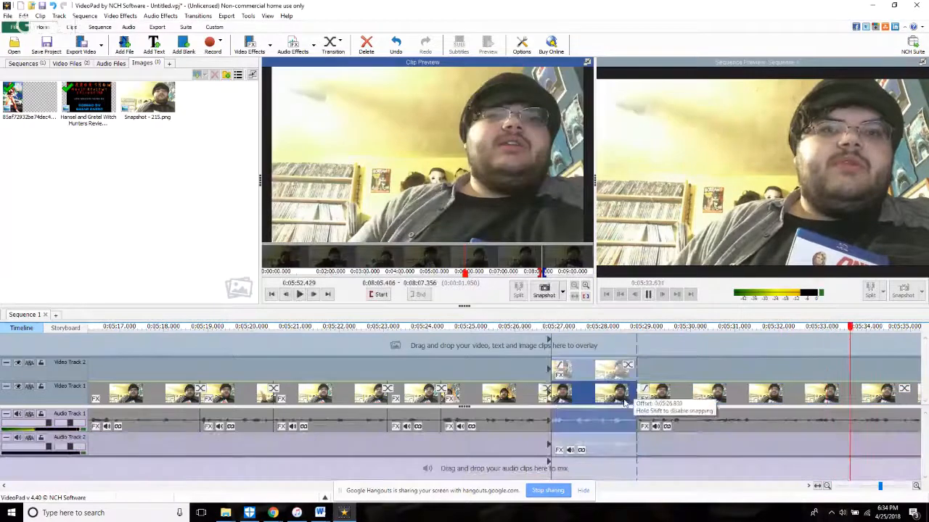
{"action": "left_click", "coordinate": [398, 46]}
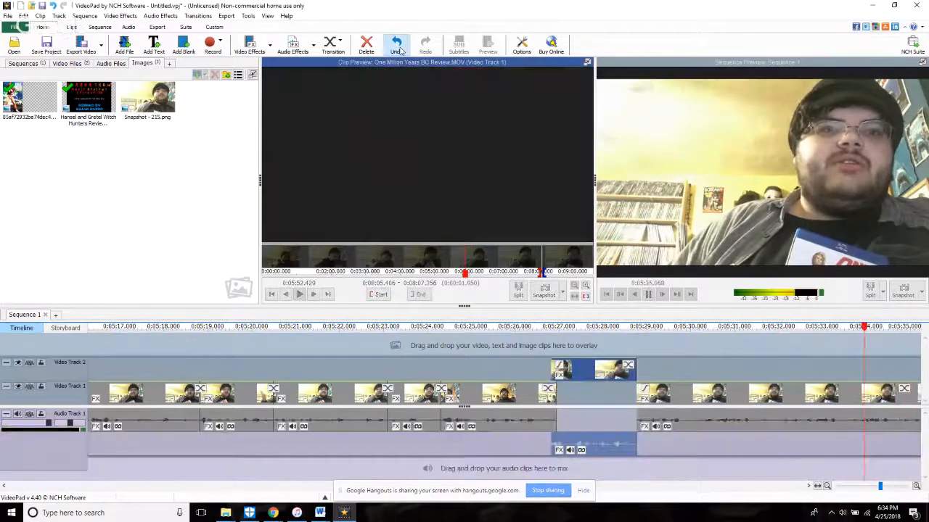
Step: Split all tracks at 5:30.054, trim the following clip to start at 8:10.395 in the source, and replay the cut
{"action": "left_click", "coordinate": [596, 366]}
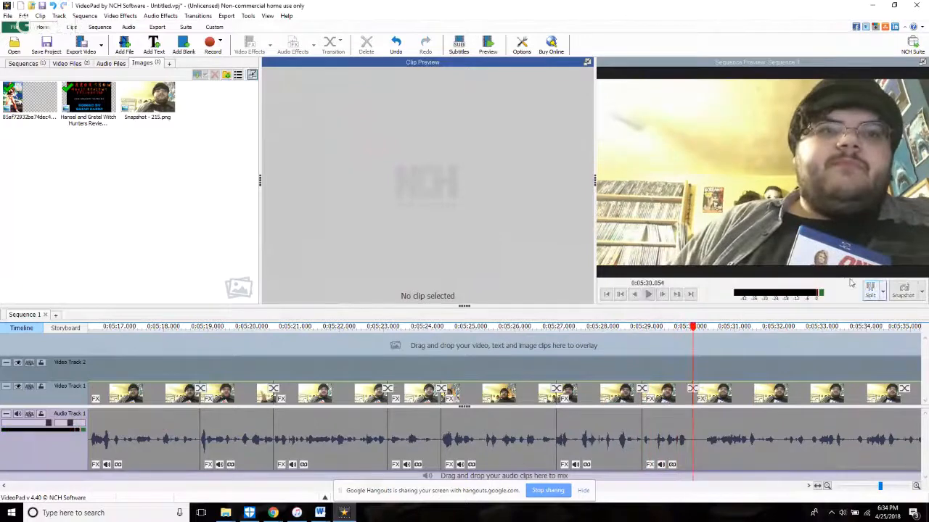
{"action": "left_click", "coordinate": [702, 454]}
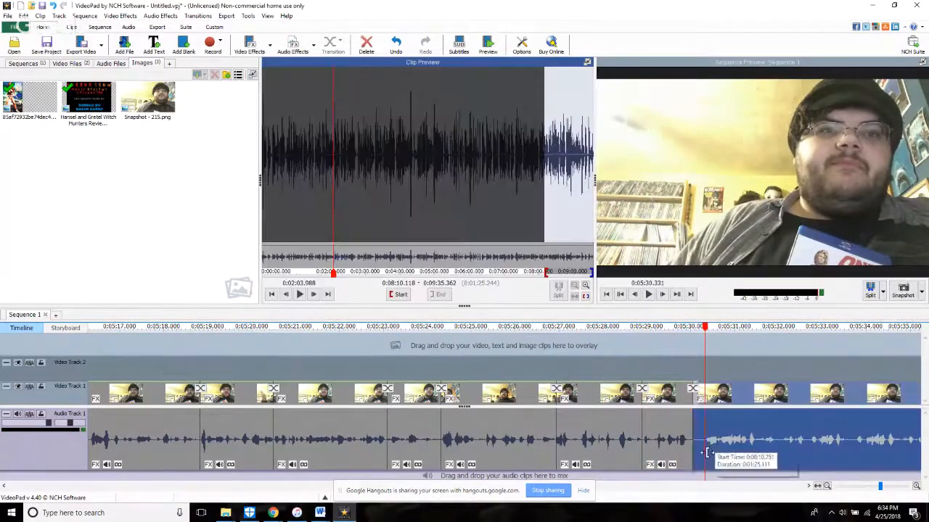
{"action": "key", "text": "space"}
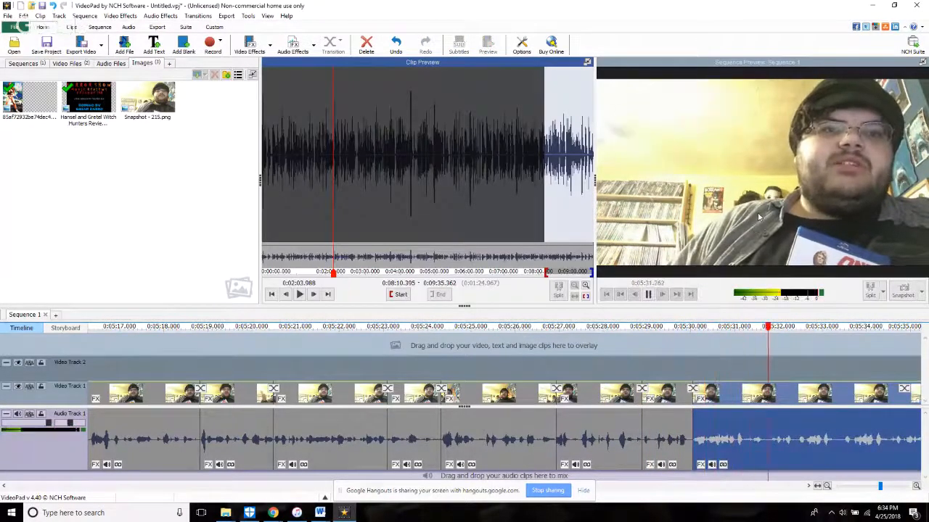
{"action": "left_click", "coordinate": [707, 371]}
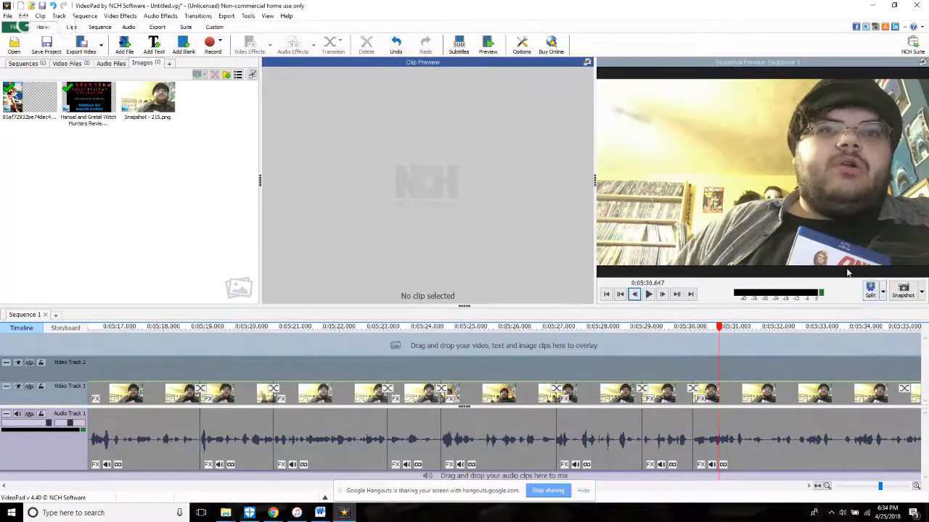
Step: Split all tracks at 5:30.647, trim the following clip to start at about 8:13.8 in the source, and replay the cut
{"action": "scroll", "coordinate": [777, 284], "scroll_direction": "down", "scroll_amount": 1}
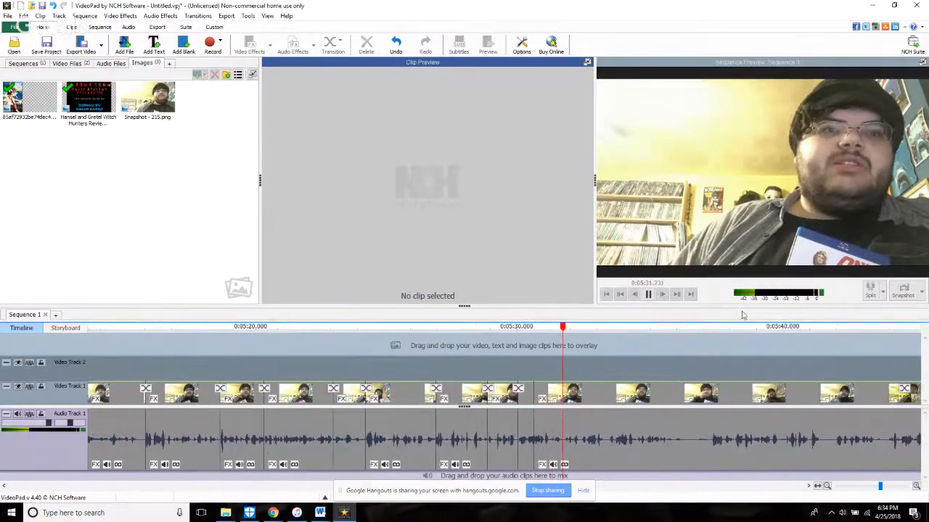
{"action": "scroll", "coordinate": [612, 442], "scroll_direction": "up", "scroll_amount": 1}
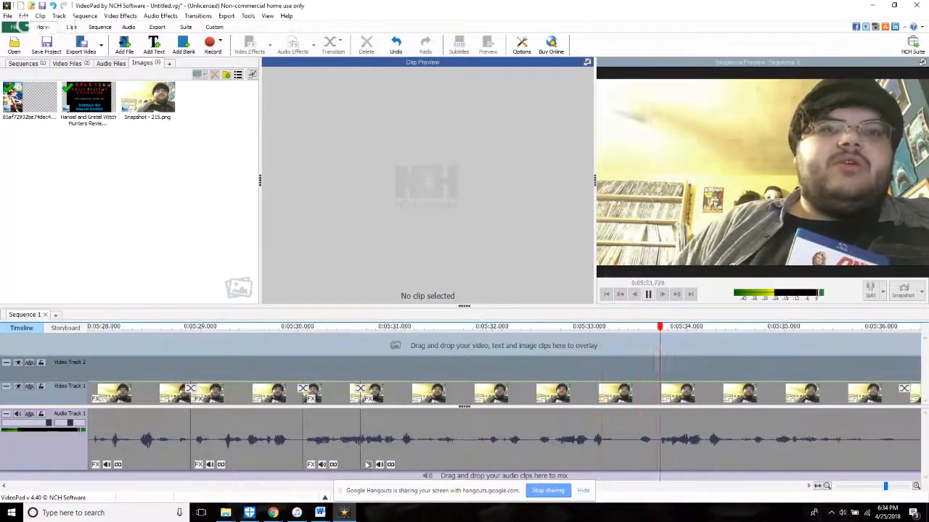
{"action": "left_click", "coordinate": [364, 459]}
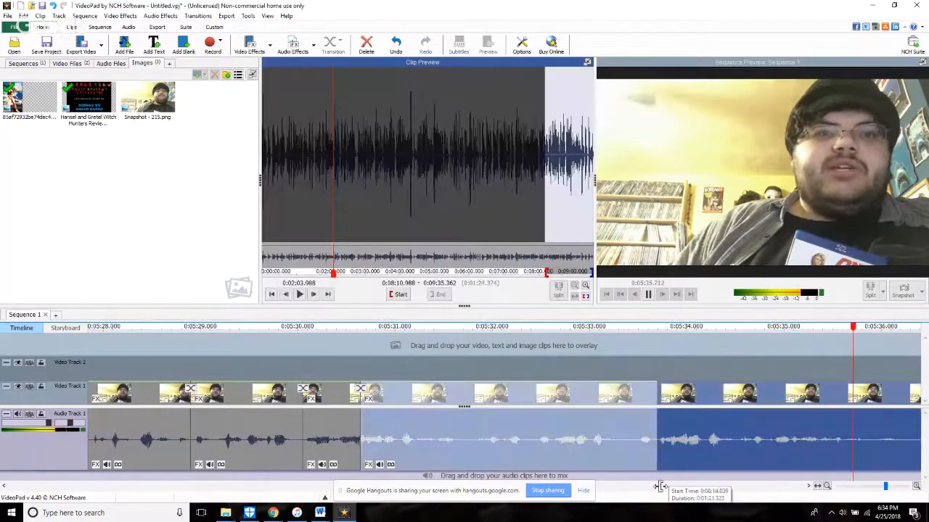
{"action": "left_click", "coordinate": [326, 374]}
{"action": "scroll", "coordinate": [363, 440], "scroll_direction": "down", "scroll_amount": 2}
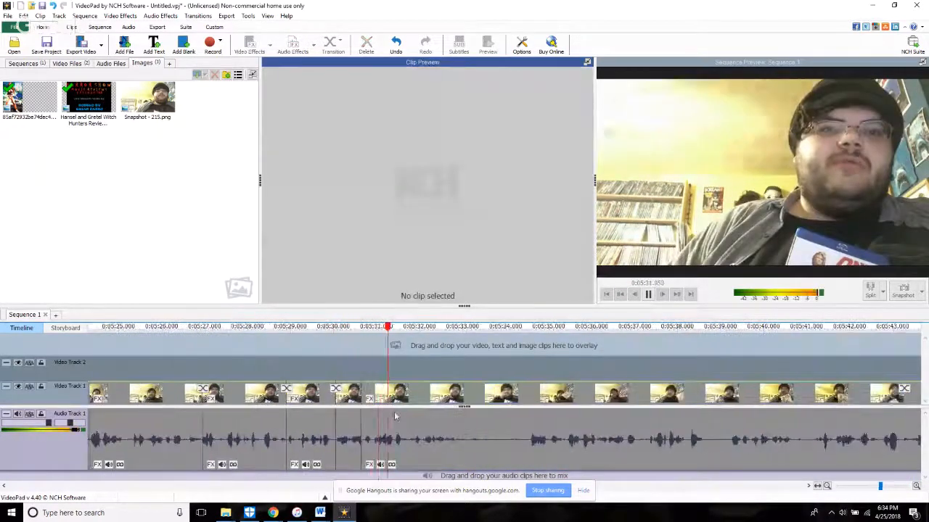
{"action": "left_click", "coordinate": [351, 374]}
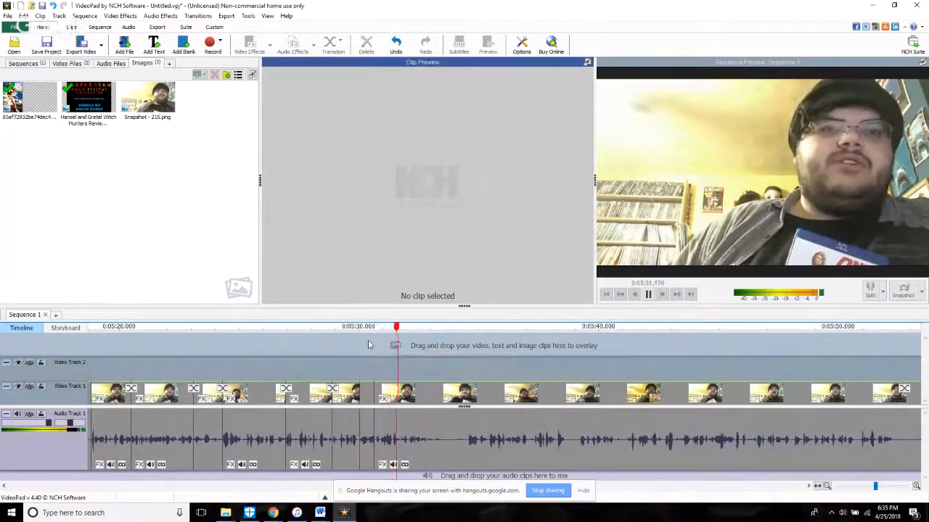
Step: Split all tracks at 5:33.428 and return the playhead to just before the 5:30.647 cut
{"action": "key", "text": "space"}
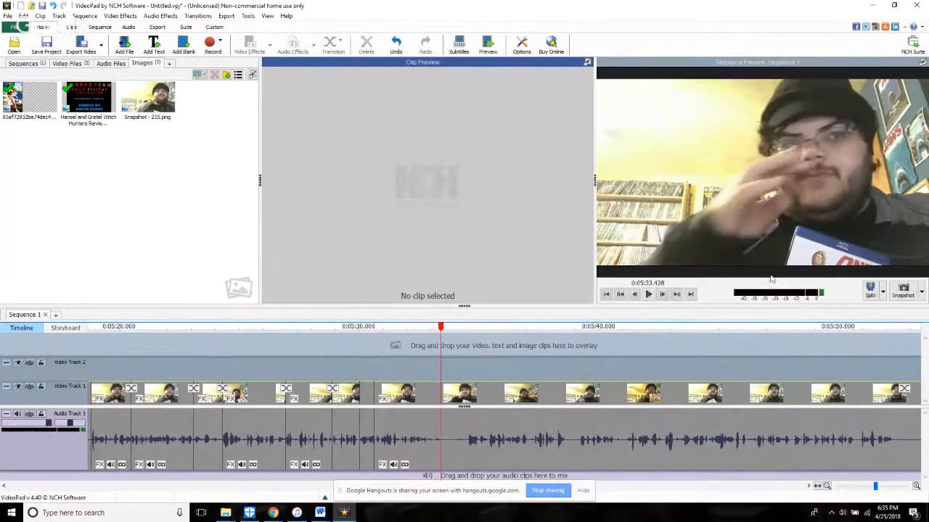
{"action": "scroll", "coordinate": [399, 422], "scroll_direction": "up", "scroll_amount": 5}
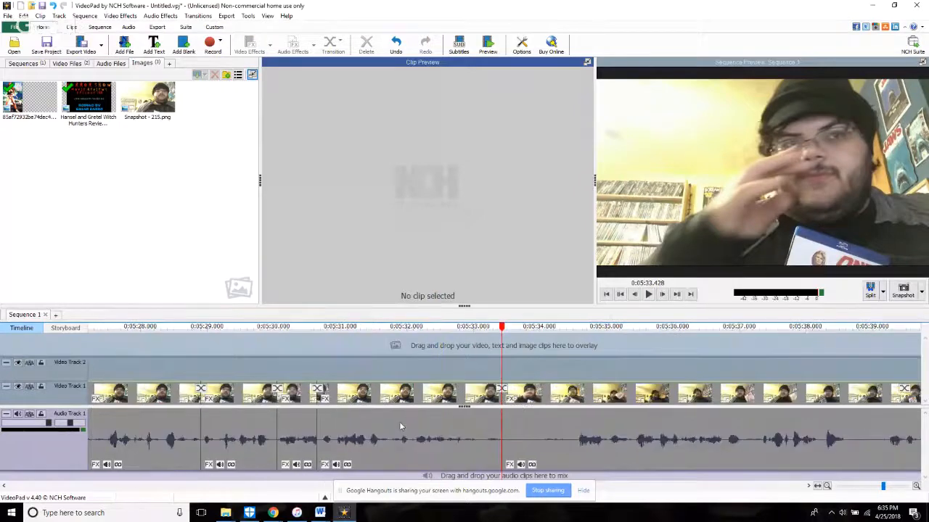
{"action": "left_click", "coordinate": [233, 366]}
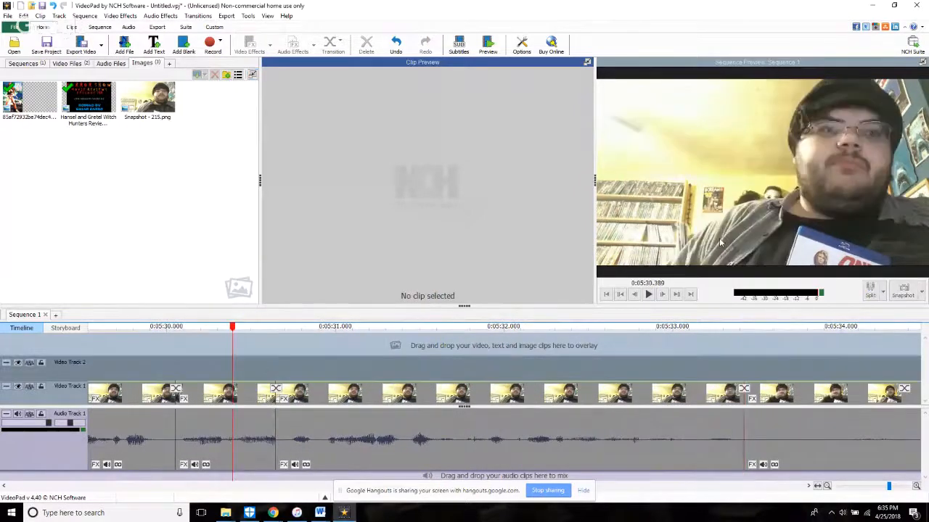
Step: Trim the start of the clip after 5:30.647 slightly further forward, close the Effects window, and replay the cut
{"action": "left_click", "coordinate": [282, 465]}
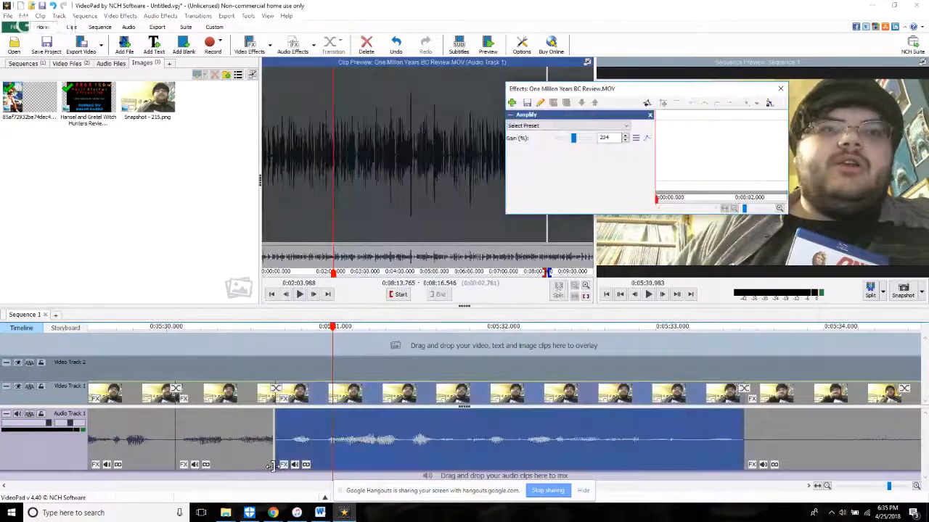
{"action": "left_click_drag", "start_coordinate": [282, 465], "coordinate": [325, 465]}
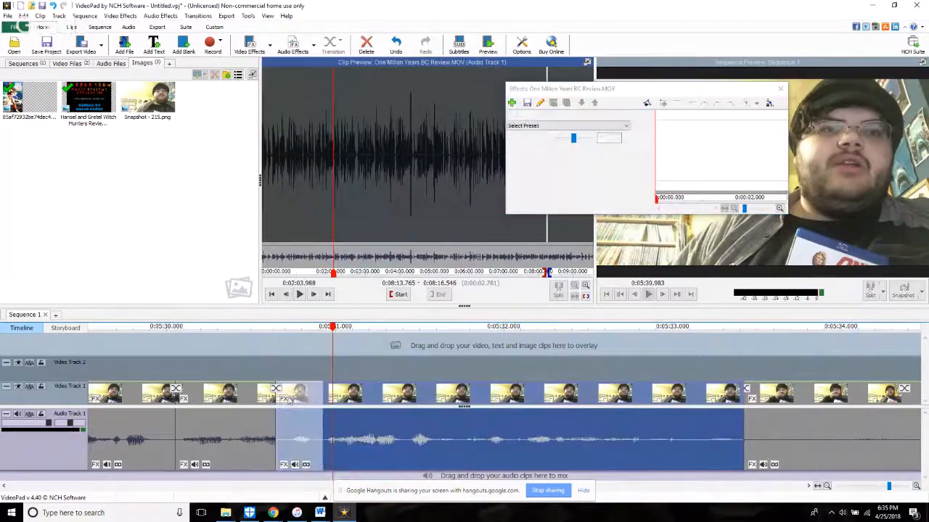
{"action": "left_click", "coordinate": [263, 367]}
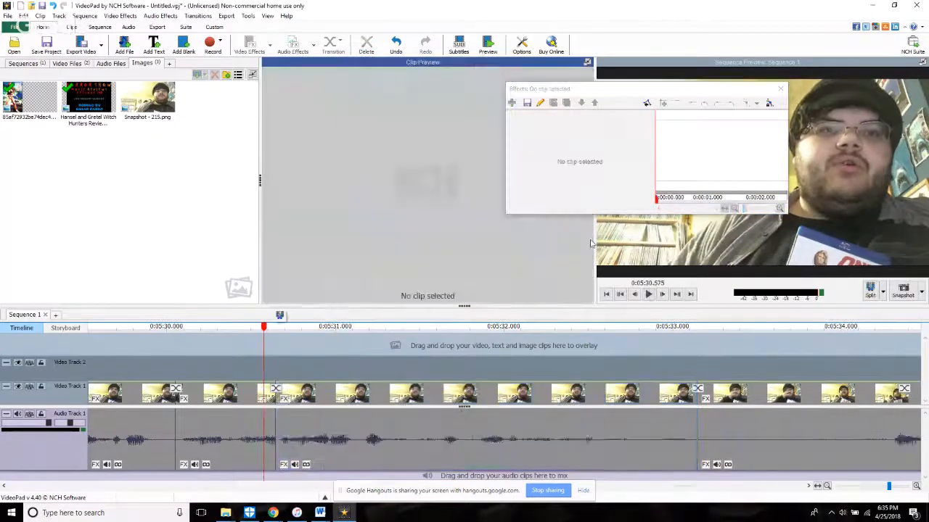
{"action": "left_click", "coordinate": [781, 90]}
{"action": "key", "text": "space"}
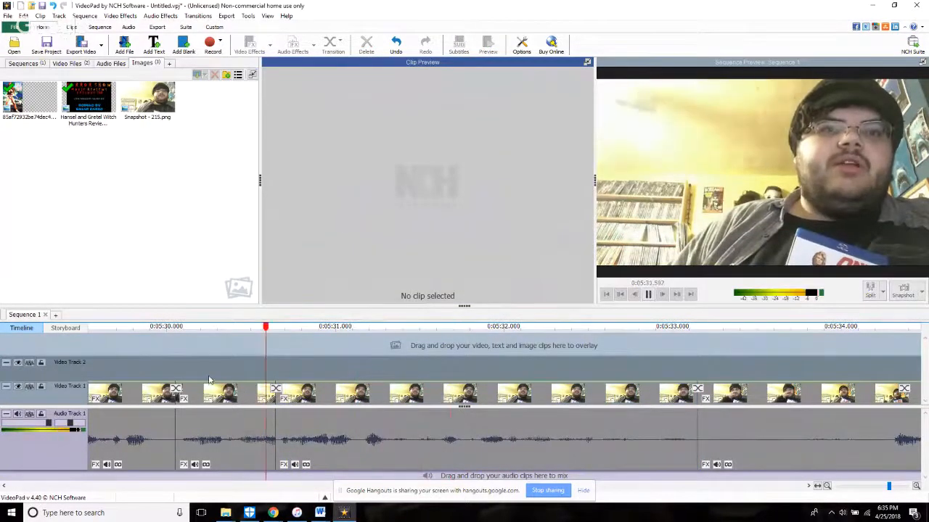
Step: Trim the clip after about 5:33.1 to start at 8:17.659 in the source and replay from about 5:34.7
{"action": "scroll", "coordinate": [209, 380], "scroll_direction": "down", "scroll_amount": 5}
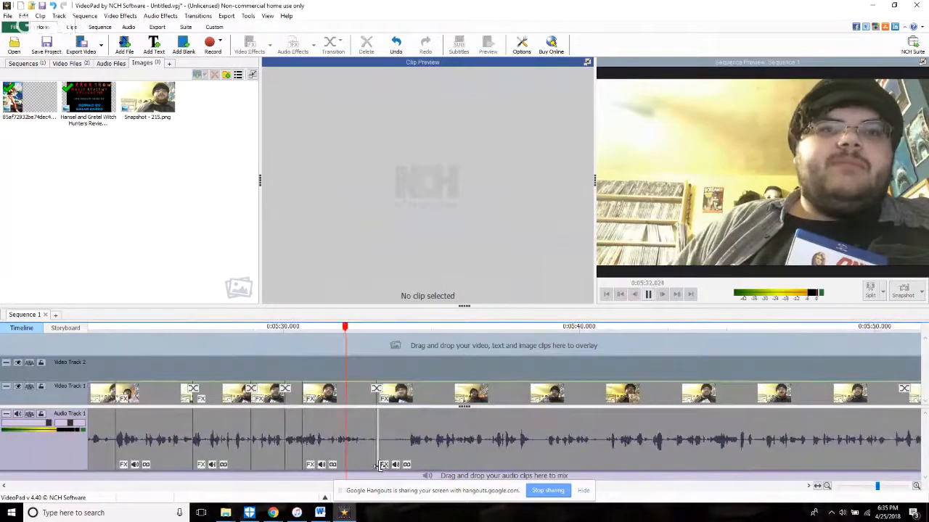
{"action": "left_click", "coordinate": [379, 465]}
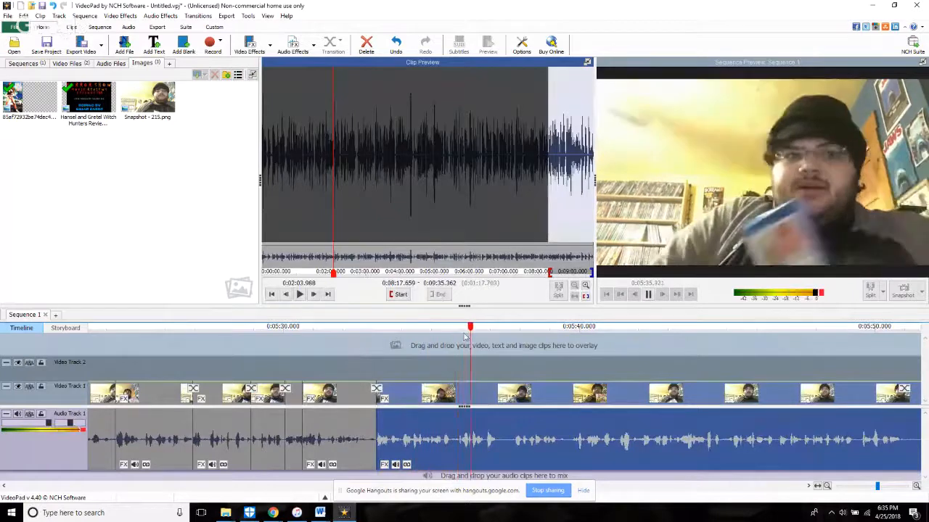
{"action": "left_click", "coordinate": [423, 336]}
Step: Split all tracks at about 5:35.7, trim the following clip to start at 8:20.412 in the source, and replay it
{"action": "key", "text": "space"}
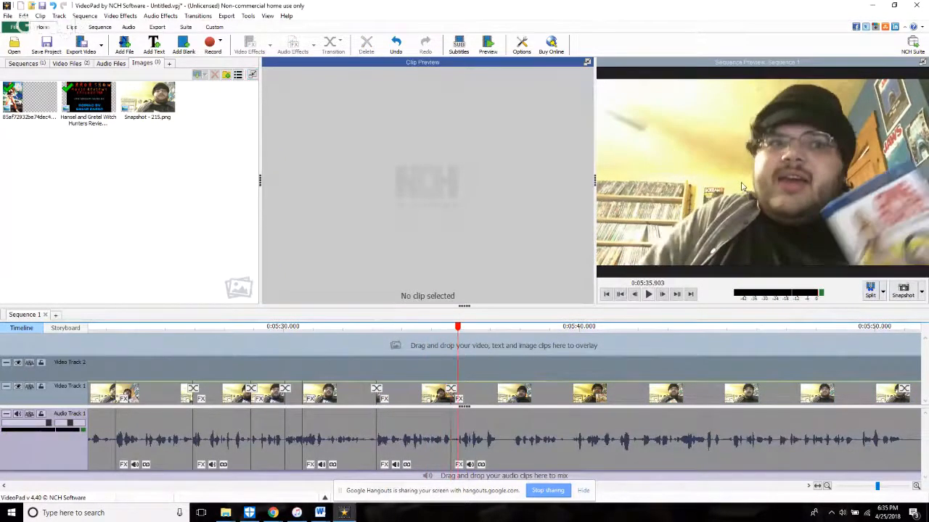
{"action": "left_click", "coordinate": [457, 452]}
{"action": "left_click_drag", "start_coordinate": [460, 453], "coordinate": [460, 452]}
{"action": "key", "text": "space"}
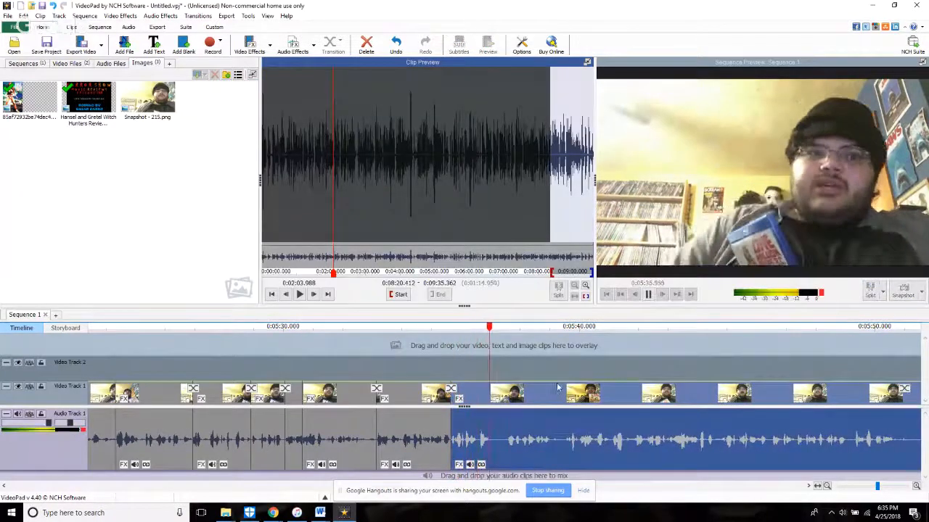
{"action": "left_click", "coordinate": [464, 367]}
Step: Split all tracks at 5:37.214, try to trim the start of the following clip, and replay from about 5:37.7
{"action": "key", "text": "space"}
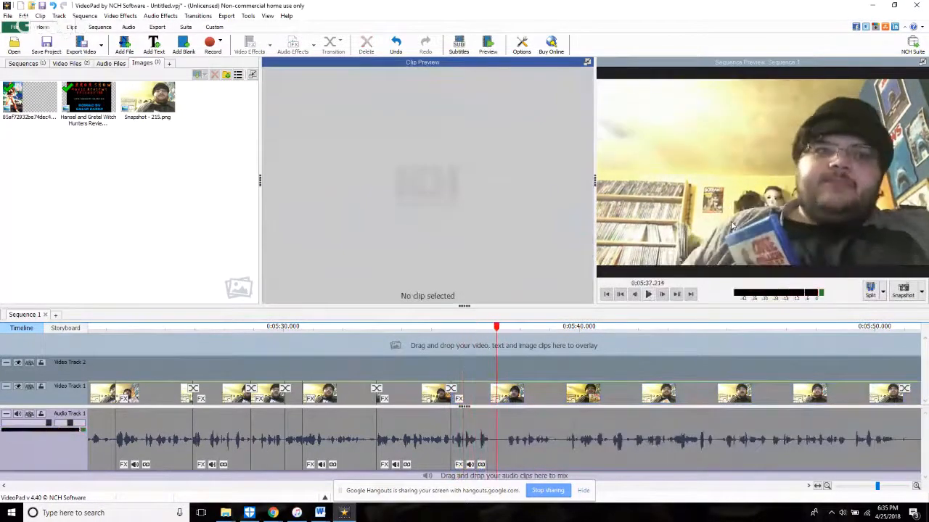
{"action": "key", "text": "space"}
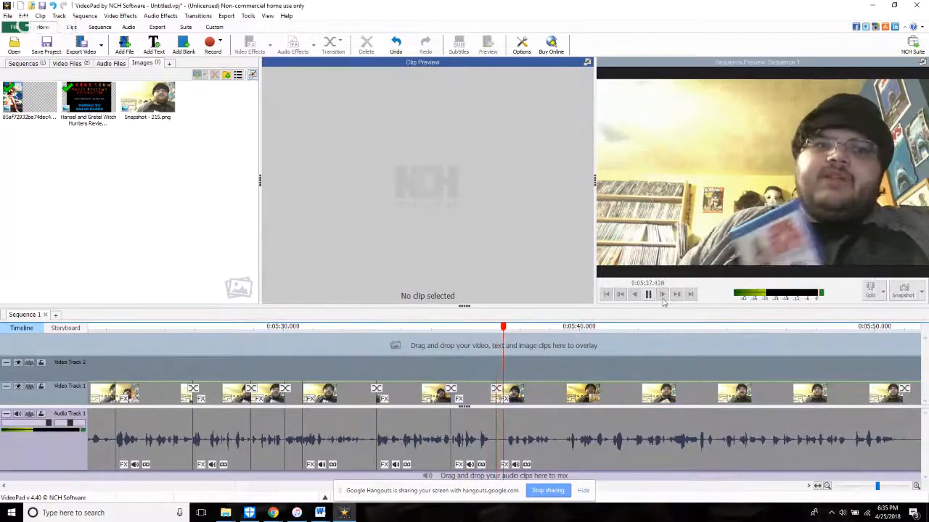
{"action": "scroll", "coordinate": [495, 444], "scroll_direction": "up", "scroll_amount": 3}
{"action": "left_click_drag", "start_coordinate": [503, 449], "coordinate": [535, 449]}
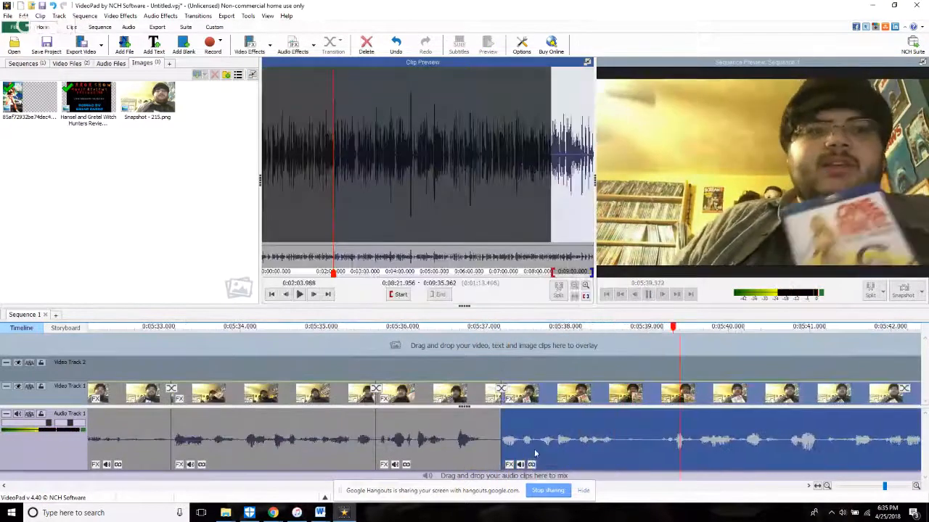
{"action": "left_click", "coordinate": [541, 366]}
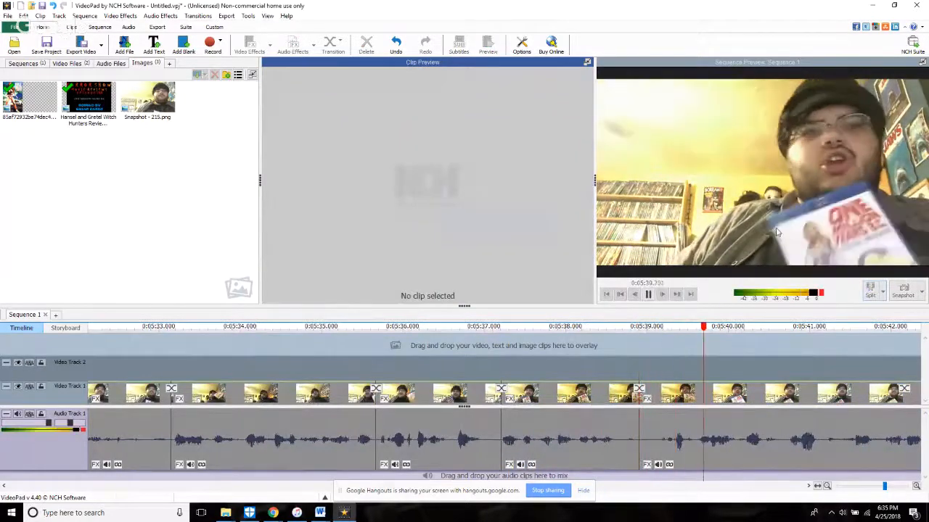
Step: Trim the start of the clip after about 5:38.9 slightly forward and replay the cut
{"action": "scroll", "coordinate": [619, 404], "scroll_direction": "down", "scroll_amount": 2}
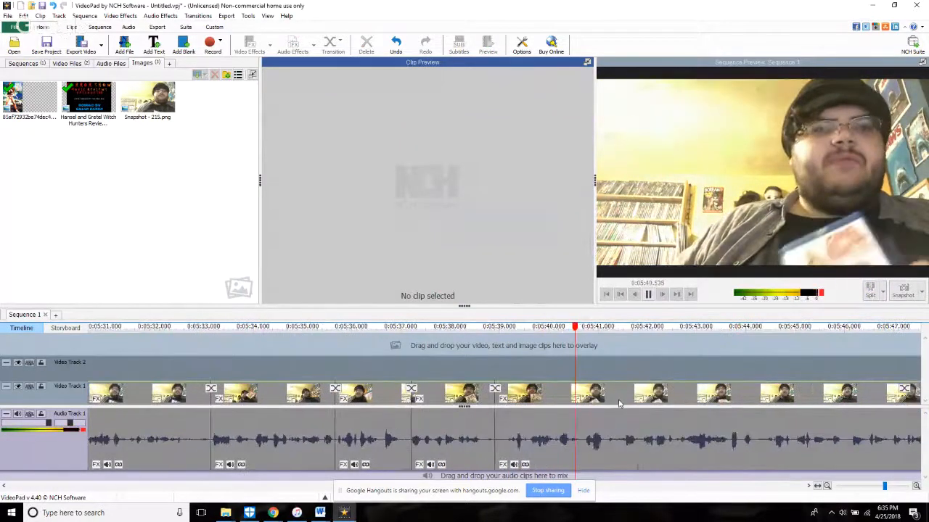
{"action": "left_click", "coordinate": [507, 464]}
{"action": "left_click_drag", "start_coordinate": [508, 470], "coordinate": [510, 470]}
{"action": "left_click", "coordinate": [517, 365]}
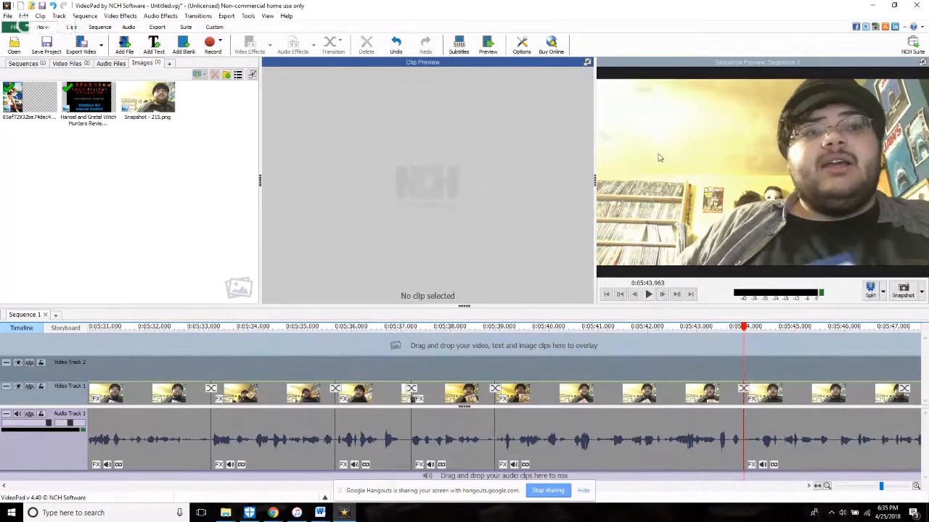
Step: Split all tracks at 5:43.963, trim the start of the following clip forward, and replay the cut
{"action": "scroll", "coordinate": [745, 442], "scroll_direction": "up", "scroll_amount": 5}
{"action": "left_click_drag", "start_coordinate": [741, 465], "coordinate": [789, 466]}
{"action": "left_click", "coordinate": [723, 362]}
{"action": "key", "text": "space"}
{"action": "scroll", "coordinate": [718, 361], "scroll_direction": "down", "scroll_amount": 4}
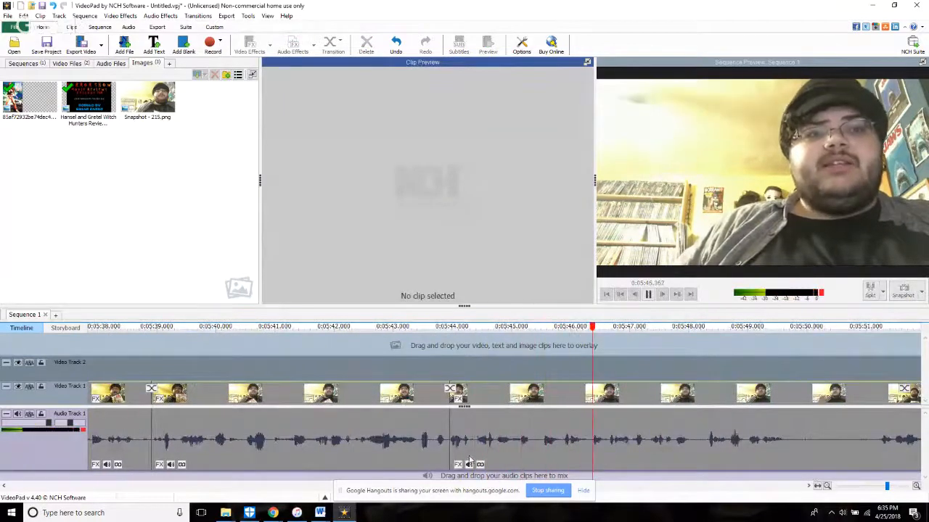
Step: Trim the clip after 5:43.963 to start at 8:34.032 in the source, replay it, and split all tracks at 5:45.705
{"action": "left_click_drag", "start_coordinate": [454, 459], "coordinate": [711, 493]}
{"action": "left_click", "coordinate": [422, 370]}
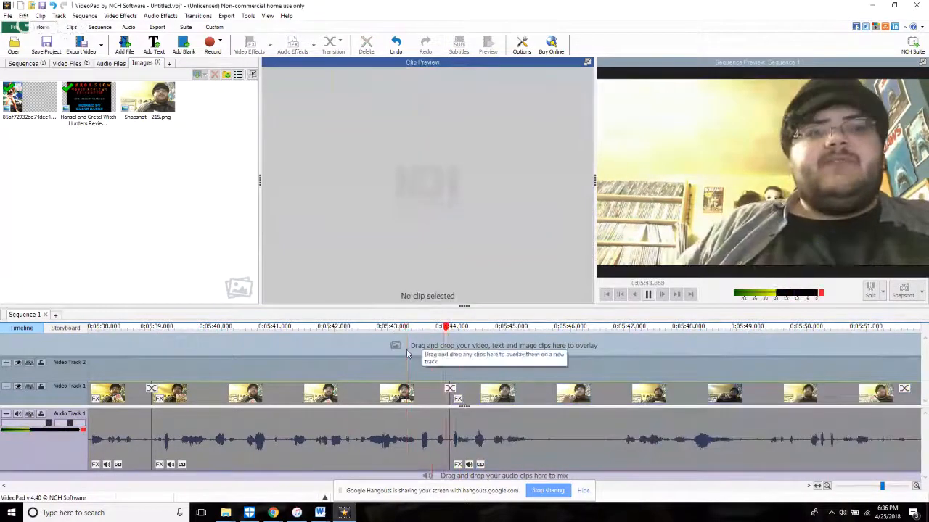
{"action": "key", "text": "space"}
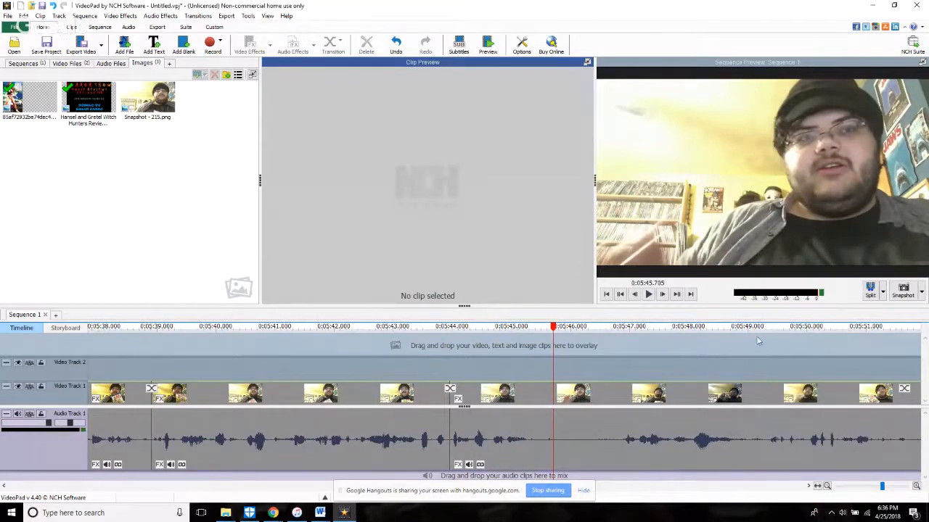
{"action": "key", "text": "space"}
{"action": "key", "text": "space"}
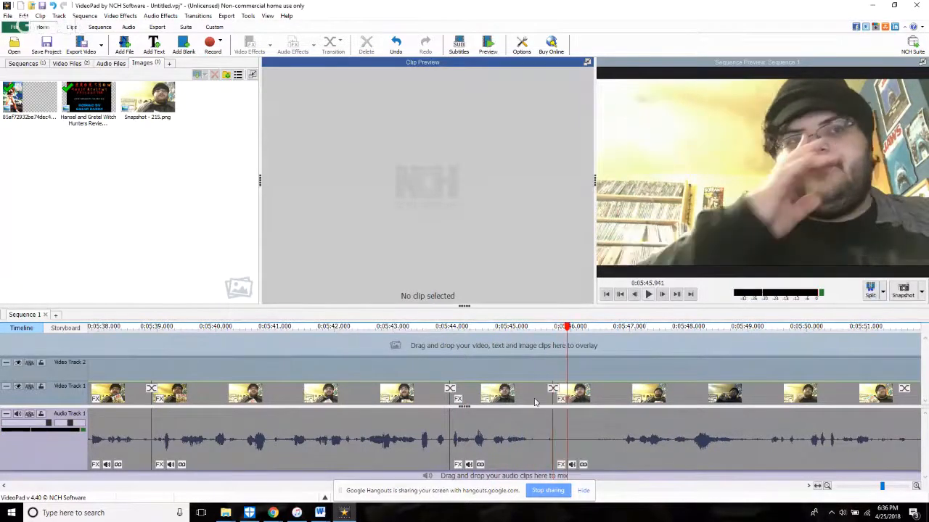
Step: Extend the clip after 5:43.963 back to start at 8:32.457 in the source and replay the cut
{"action": "left_click", "coordinate": [539, 402]}
{"action": "left_click", "coordinate": [327, 296]}
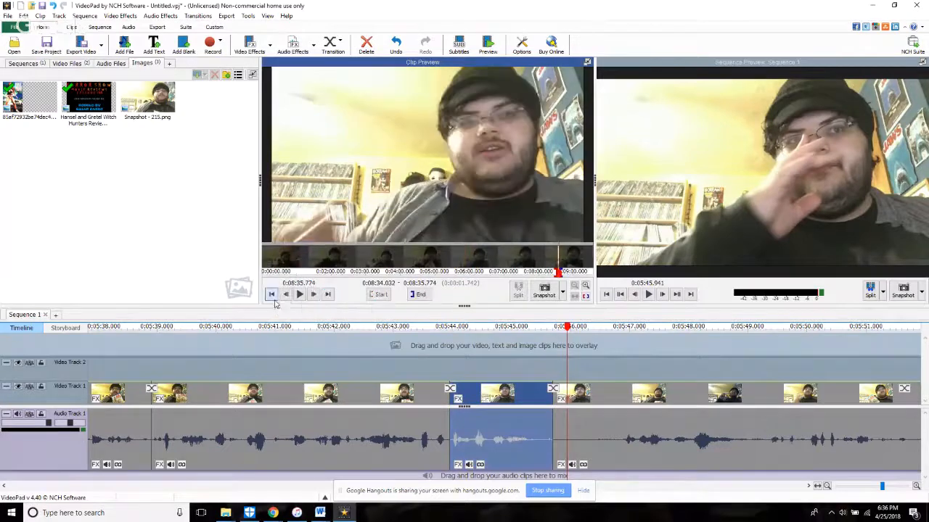
{"action": "left_click", "coordinate": [285, 296]}
{"action": "left_click", "coordinate": [285, 295]}
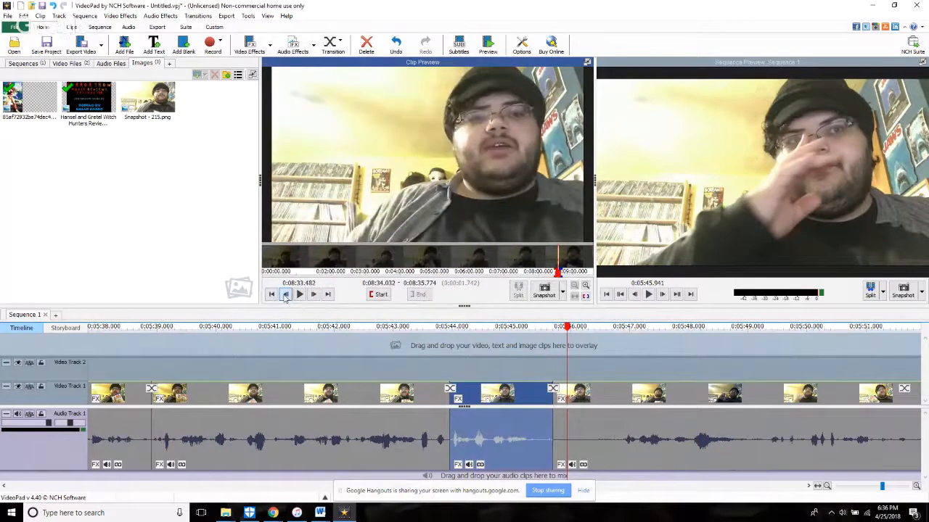
{"action": "left_click", "coordinate": [285, 295]}
{"action": "left_click", "coordinate": [378, 295]}
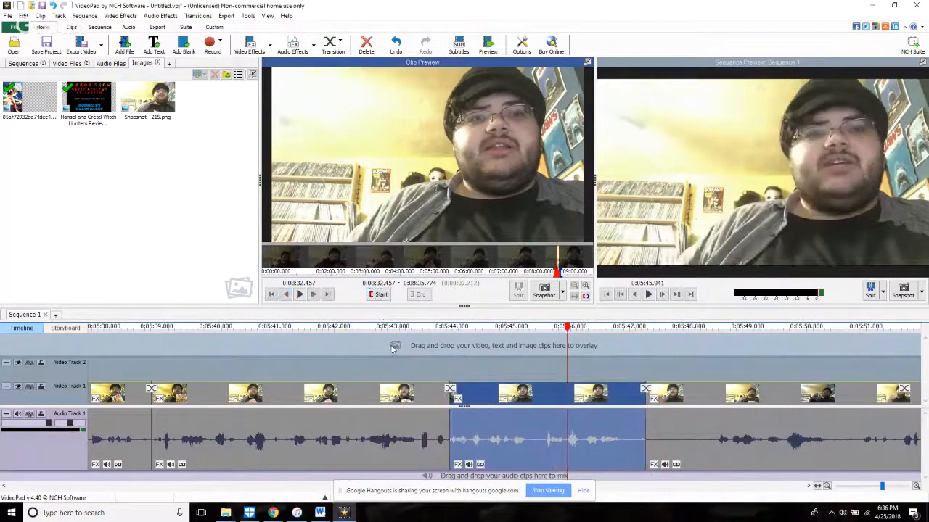
{"action": "left_click", "coordinate": [380, 369]}
{"action": "key", "text": "space"}
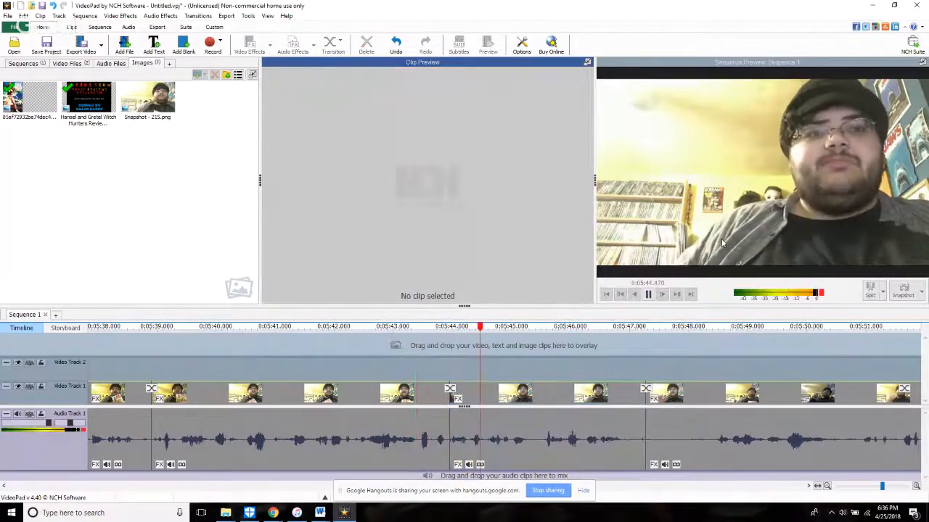
Step: Trim the clip after 5:43.963 to start at 8:33.505 in the source and replay from about 5:43.2
{"action": "left_click", "coordinate": [444, 458]}
{"action": "left_click", "coordinate": [453, 462]}
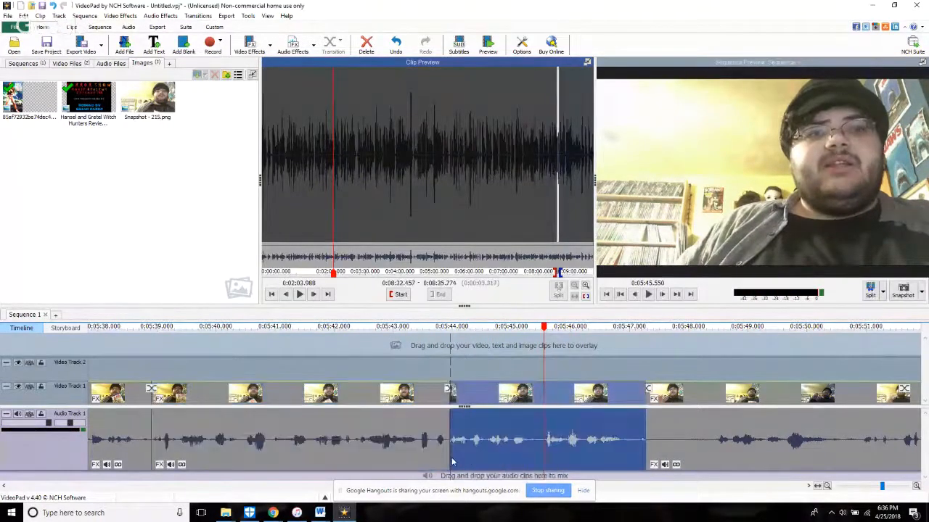
{"action": "left_click_drag", "start_coordinate": [448, 461], "coordinate": [513, 462]}
{"action": "left_click", "coordinate": [405, 355]}
{"action": "key", "text": "space"}
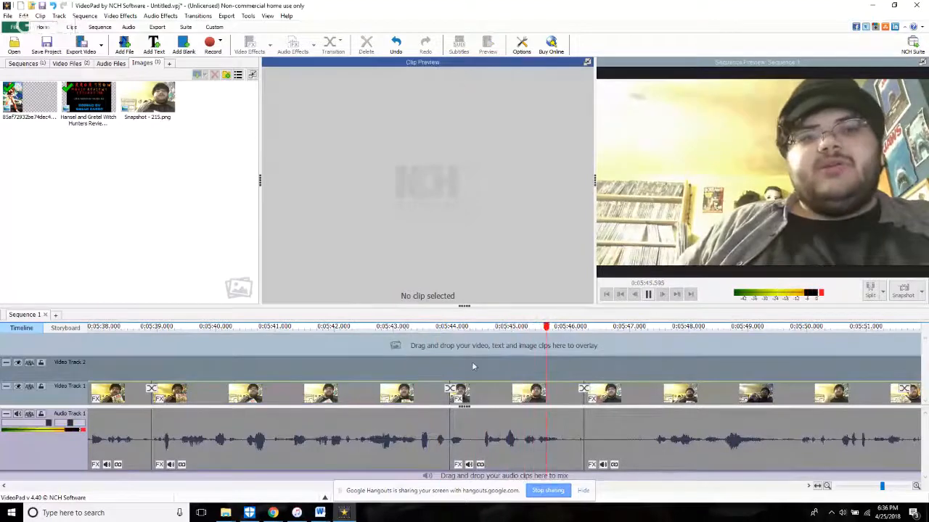
Step: Split all tracks at about 5:44.3, trim the following clip to start at 8:33.979 in the source, and play on
{"action": "left_click", "coordinate": [453, 368]}
{"action": "key", "text": "space"}
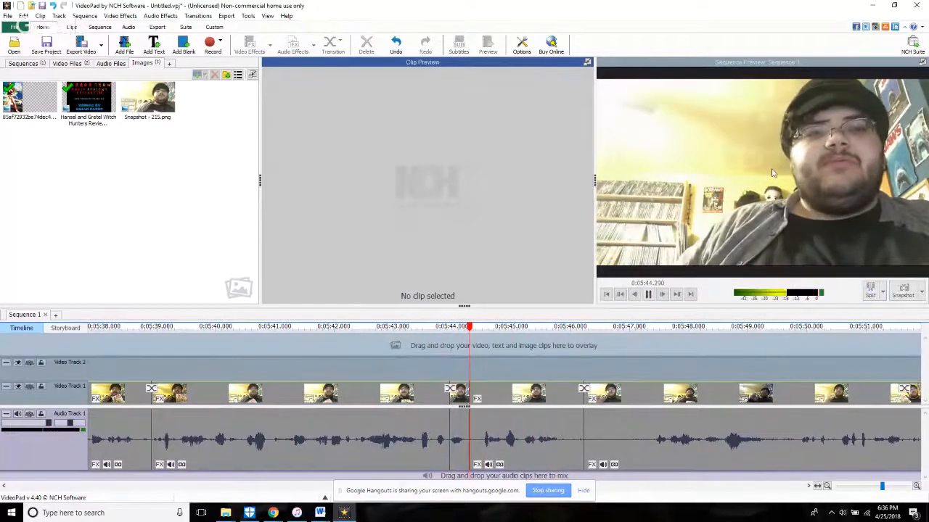
{"action": "key", "text": "space"}
{"action": "left_click", "coordinate": [468, 434]}
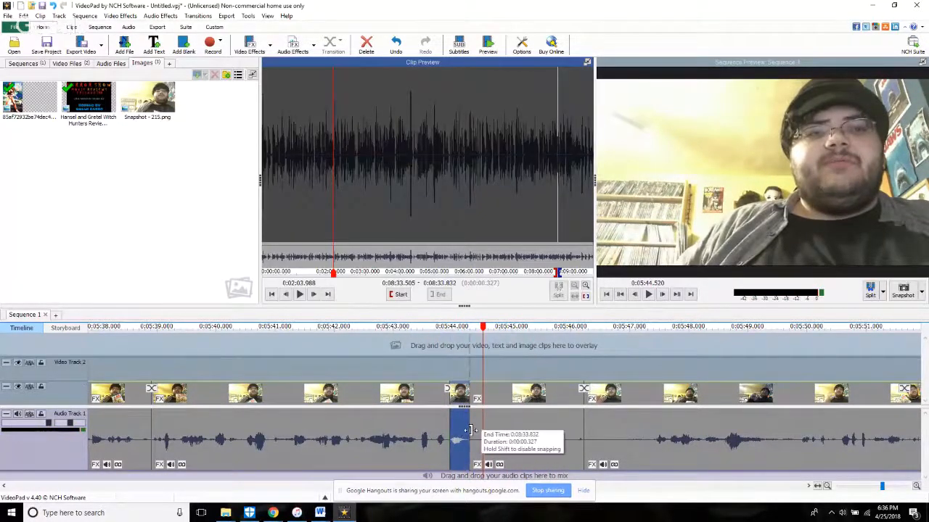
{"action": "left_click_drag", "start_coordinate": [479, 425], "coordinate": [479, 425]}
{"action": "key", "text": "space"}
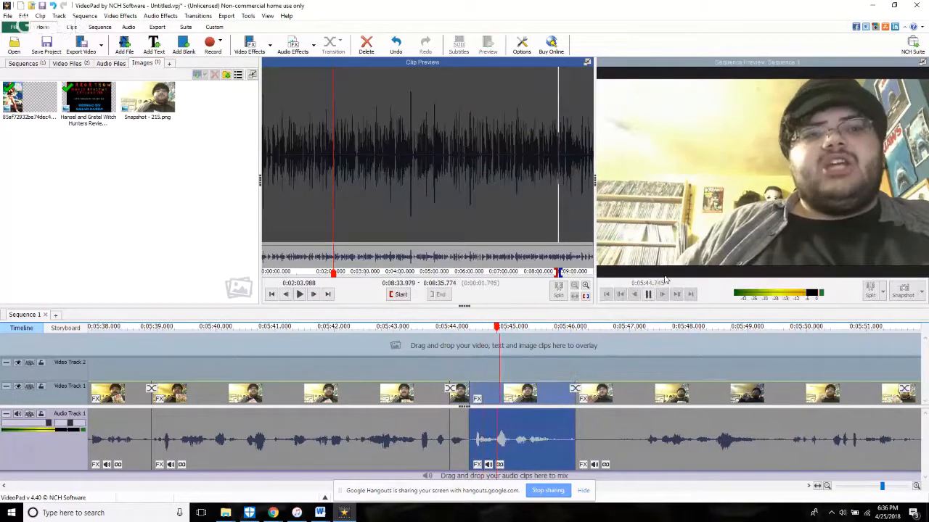
Step: Trim about 1 second from the start of the clip after 5:46.1, replay, and split all tracks at 5:48.358
{"action": "left_click_drag", "start_coordinate": [578, 445], "coordinate": [644, 451]}
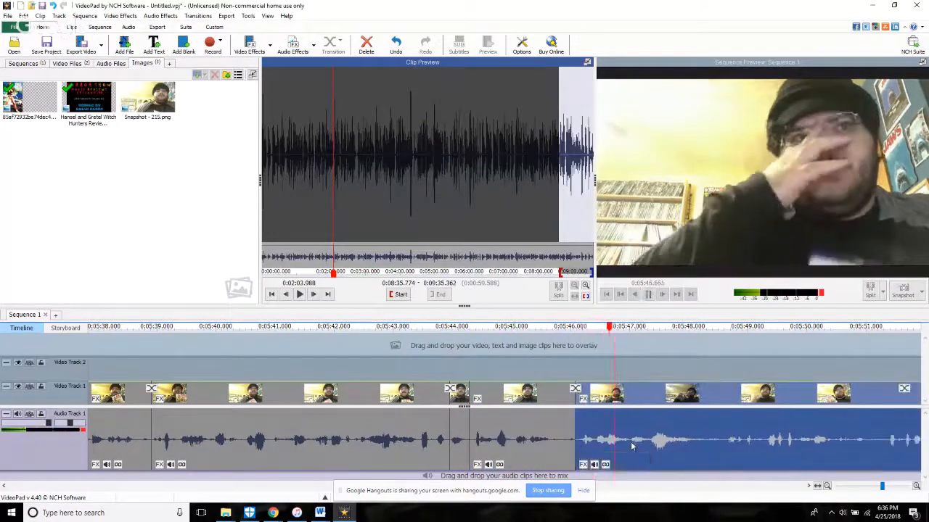
{"action": "left_click", "coordinate": [540, 351]}
{"action": "scroll", "coordinate": [680, 270], "scroll_direction": "down", "scroll_amount": 2}
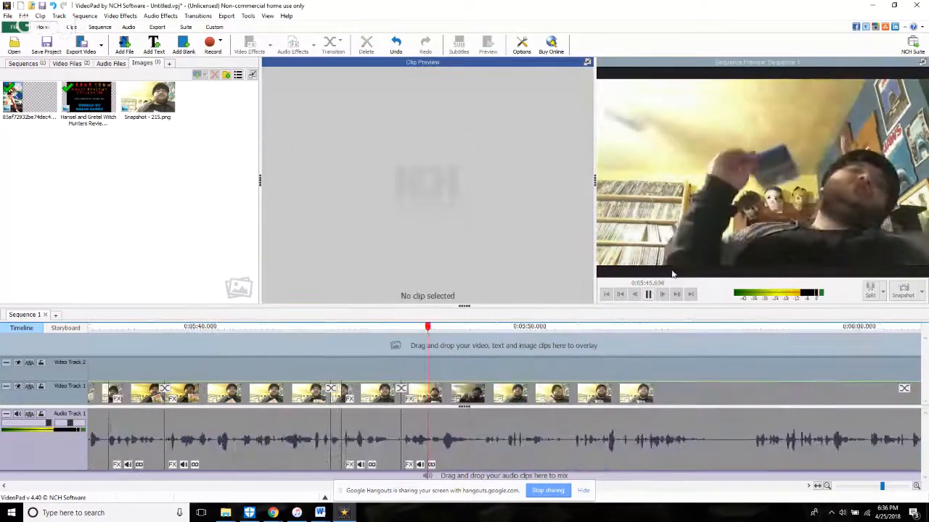
{"action": "key", "text": "space"}
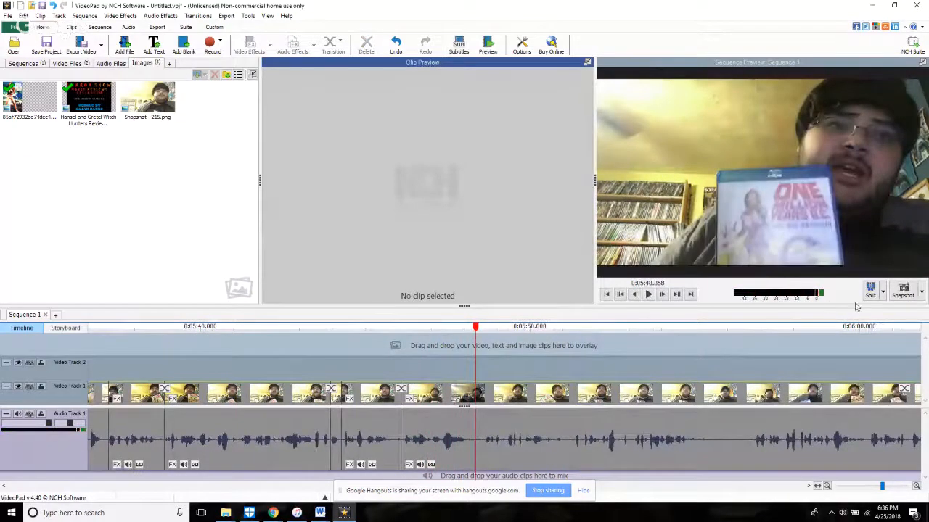
{"action": "key", "text": "space"}
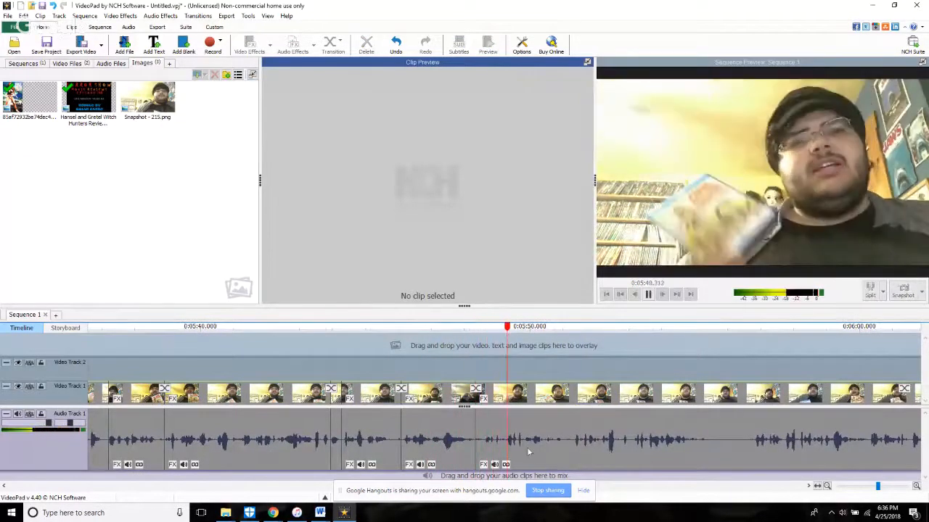
{"action": "scroll", "coordinate": [389, 449], "scroll_direction": "up", "scroll_amount": 3}
{"action": "left_click_drag", "start_coordinate": [275, 453], "coordinate": [437, 462]}
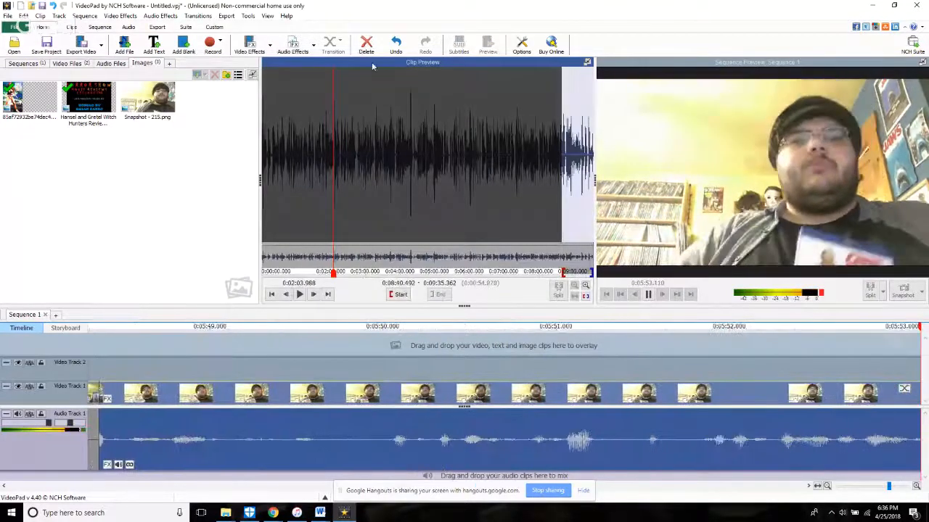
{"action": "left_click", "coordinate": [396, 45]}
Step: Trim the start of the clip after 5:48.358 slightly forward and replay from about 5:49.8
{"action": "scroll", "coordinate": [181, 441], "scroll_direction": "down", "scroll_amount": 5}
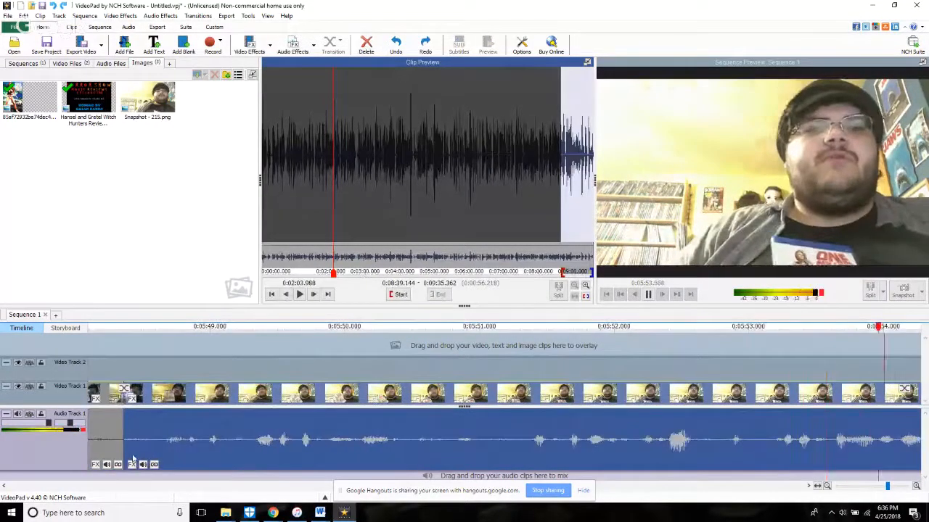
{"action": "left_click_drag", "start_coordinate": [144, 440], "coordinate": [182, 454]}
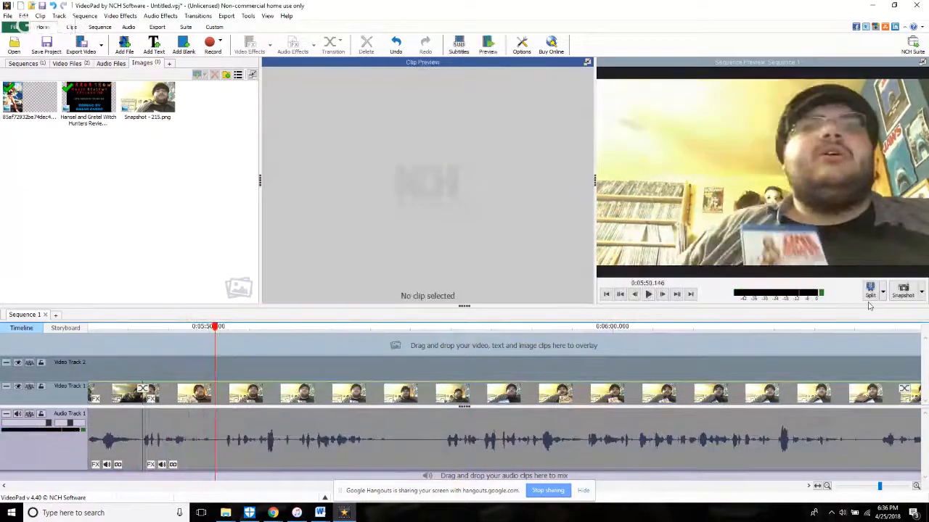
{"action": "left_click", "coordinate": [199, 344]}
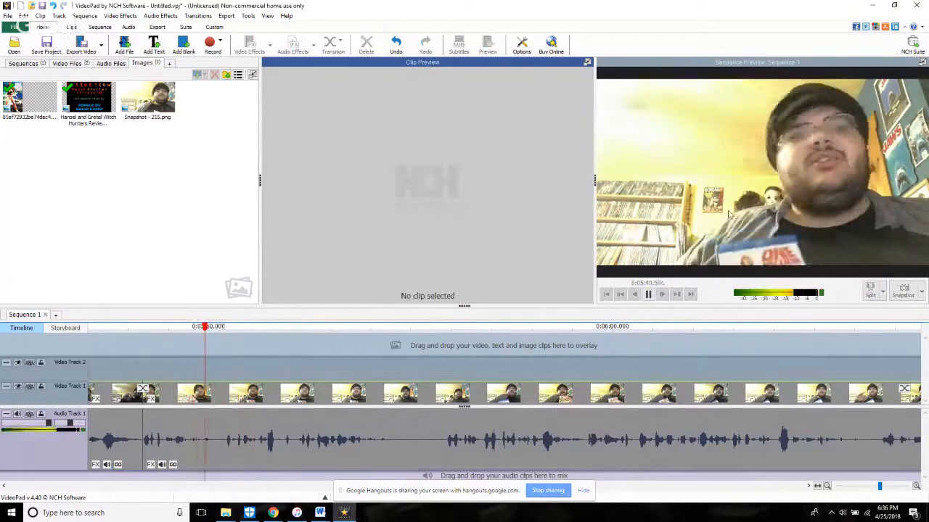
Step: Split all tracks at about 5:50.1, trim the start of the following clip slightly forward, and replay the cut
{"action": "key", "text": "space"}
{"action": "left_click", "coordinate": [870, 290]}
{"action": "key", "text": "space"}
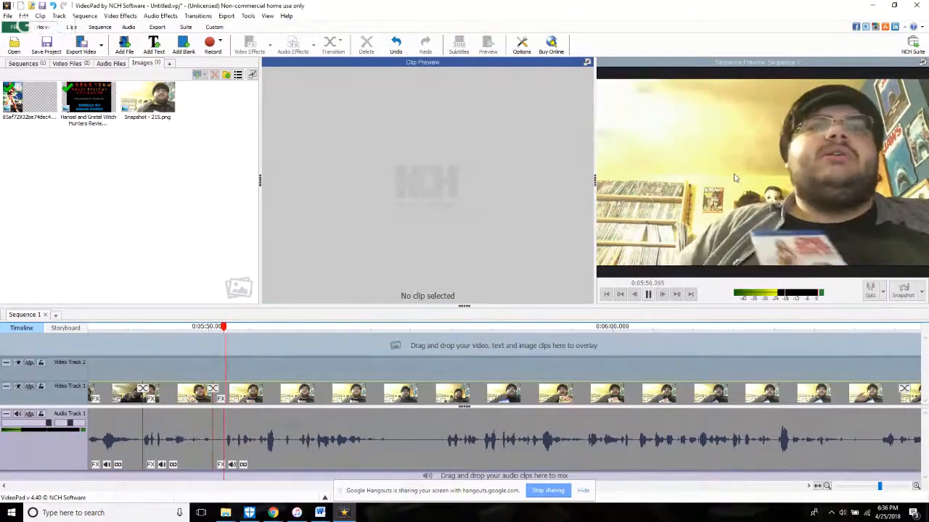
{"action": "left_click", "coordinate": [225, 453]}
{"action": "left_click", "coordinate": [206, 347]}
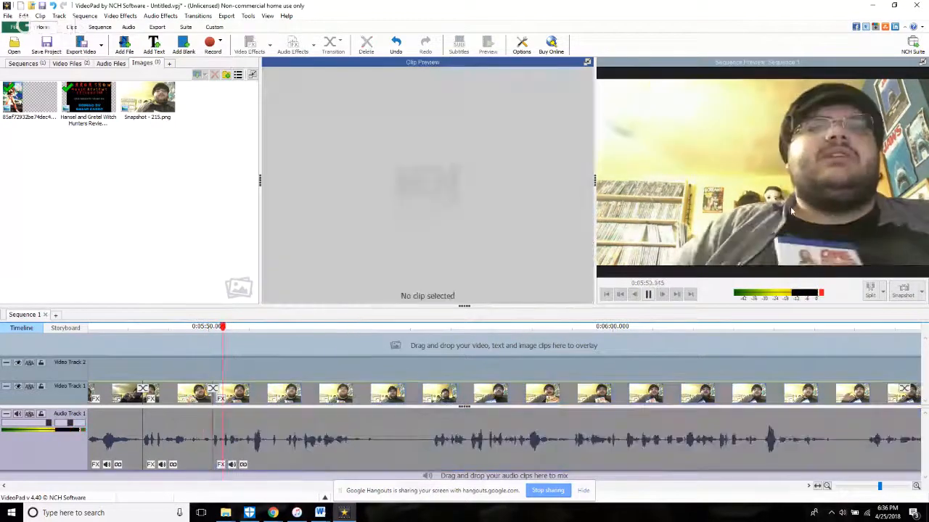
Step: Split all tracks at 5:51.421, trim the following clip to start at 8:43.911 in the source, and replay the cut
{"action": "left_click", "coordinate": [869, 287]}
{"action": "key", "text": "space"}
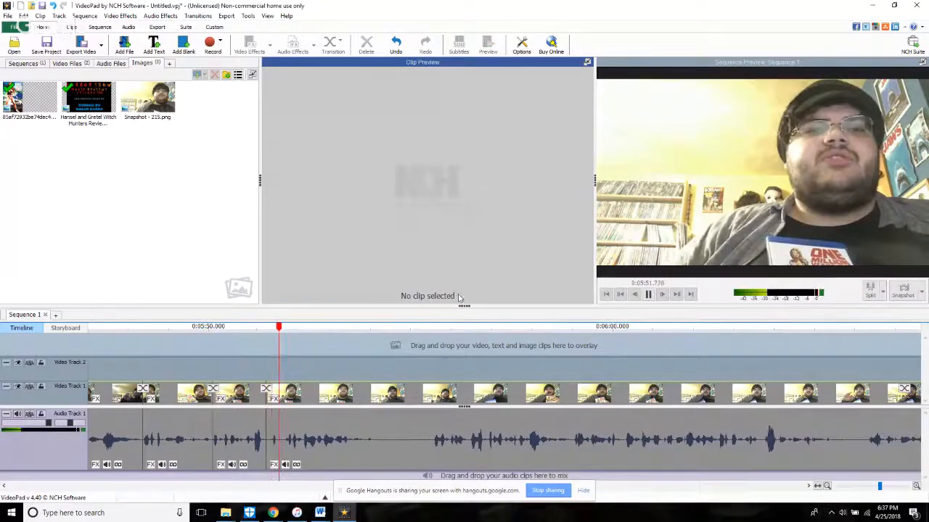
{"action": "left_click", "coordinate": [280, 445]}
{"action": "left_click", "coordinate": [223, 333]}
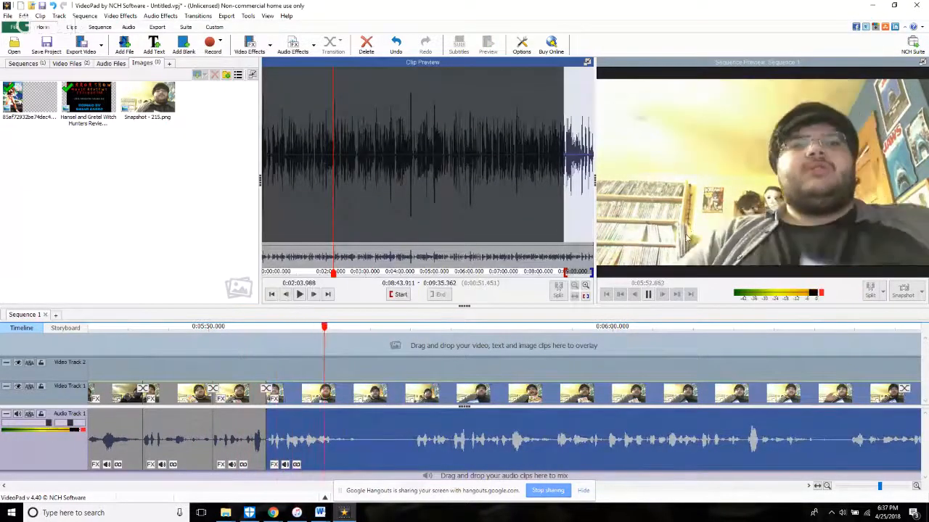
Step: Split all tracks at 5:54.077, trim about 1.9 seconds from the start of the following clip, and replay the cut
{"action": "key", "text": "space"}
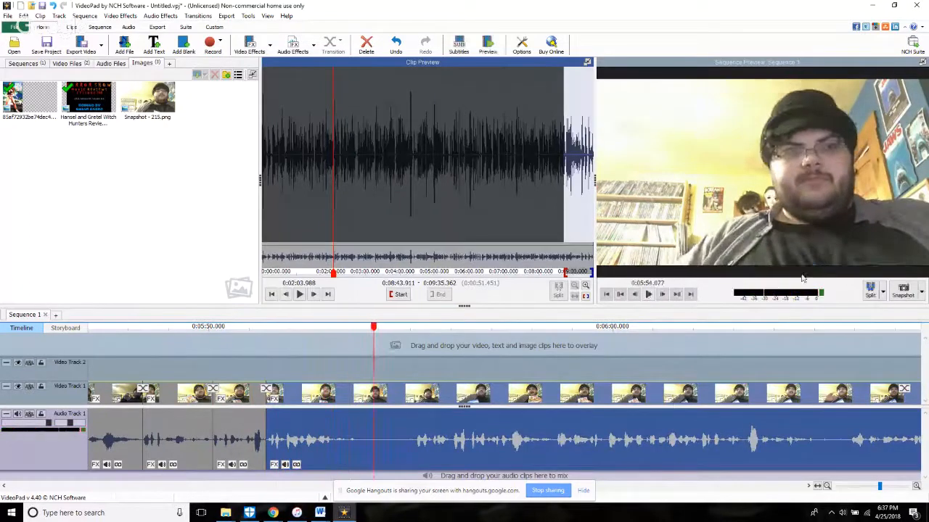
{"action": "left_click", "coordinate": [870, 290]}
{"action": "key", "text": "space"}
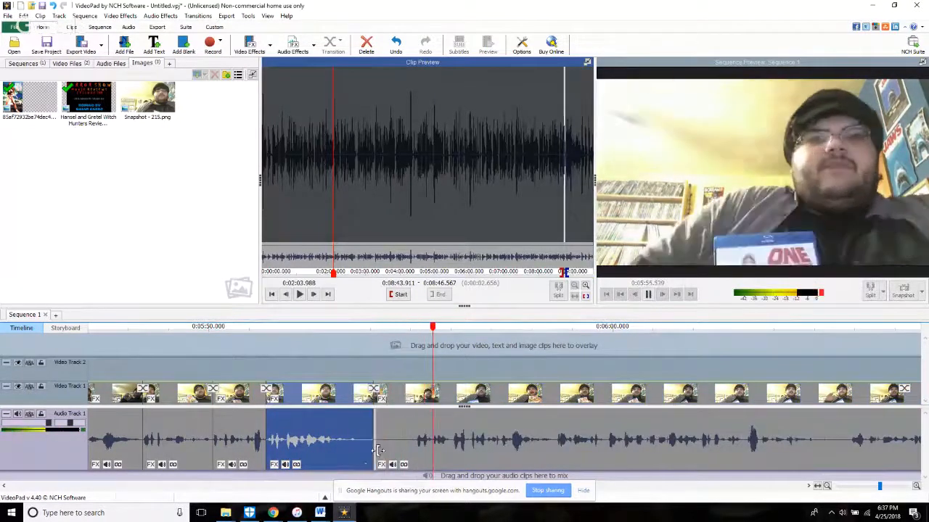
{"action": "left_click_drag", "start_coordinate": [378, 450], "coordinate": [456, 460]}
{"action": "left_click", "coordinate": [387, 394]}
{"action": "left_click", "coordinate": [375, 368]}
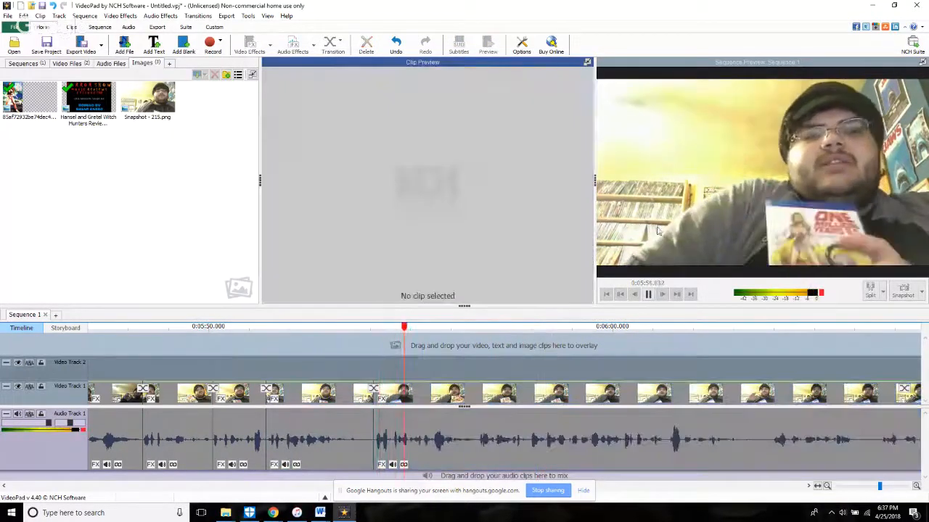
Step: Split all tracks at 5:56.357 and again at 6:03.129
{"action": "key", "text": "space"}
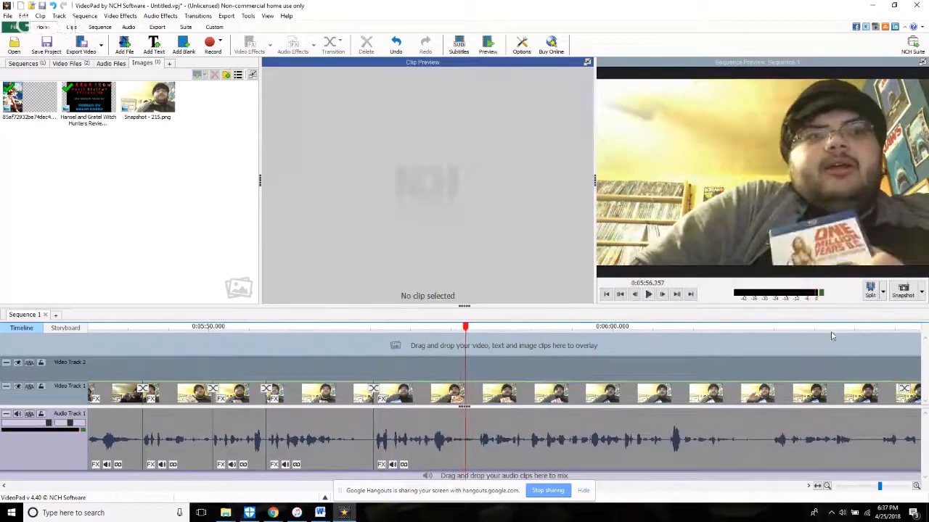
{"action": "key", "text": "space"}
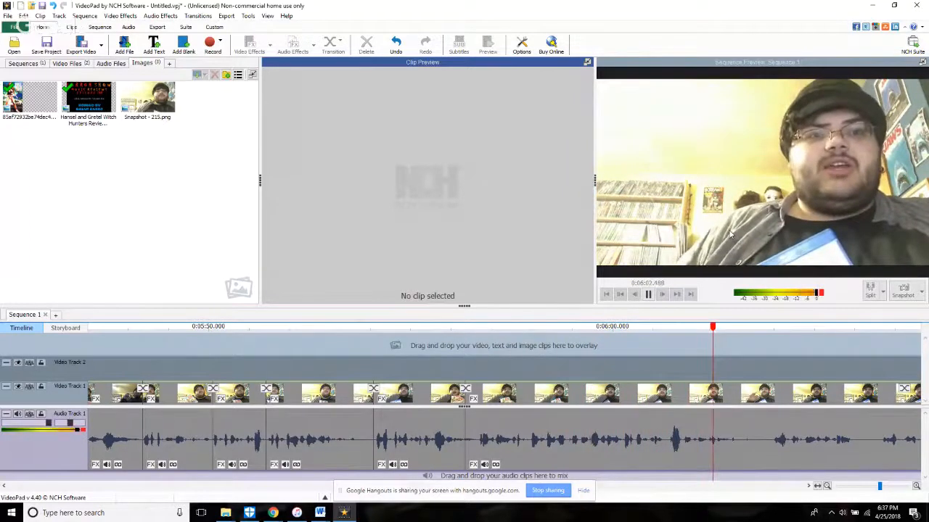
{"action": "key", "text": "space"}
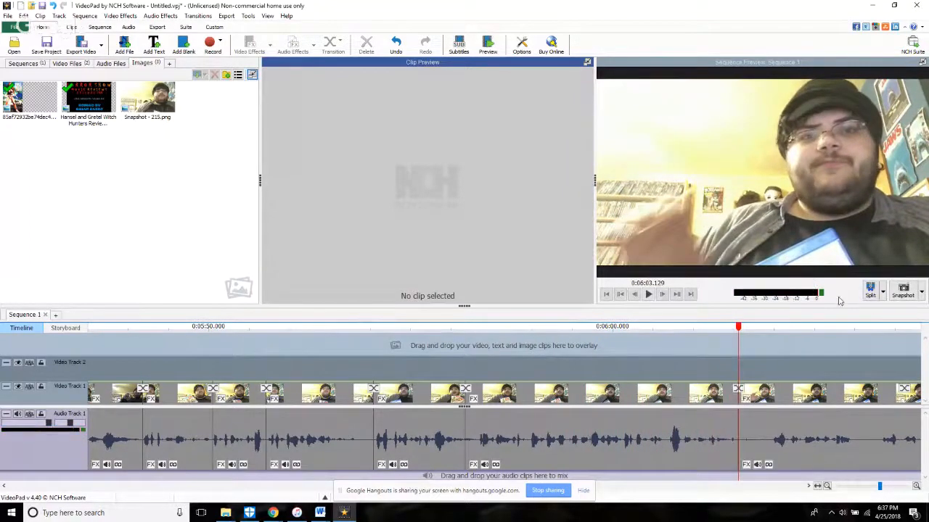
Step: Trim the start of the clip after 5:56.357 slightly forward and replay from just before the cut
{"action": "left_click_drag", "start_coordinate": [466, 459], "coordinate": [481, 461]}
{"action": "left_click", "coordinate": [458, 328]}
{"action": "key", "text": "space"}
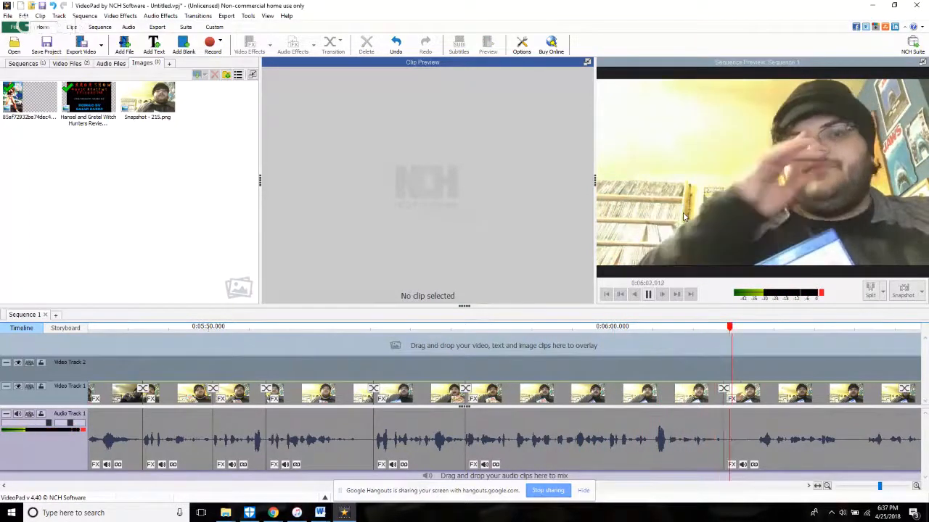
{"action": "scroll", "coordinate": [682, 217], "scroll_direction": "down", "scroll_amount": 2}
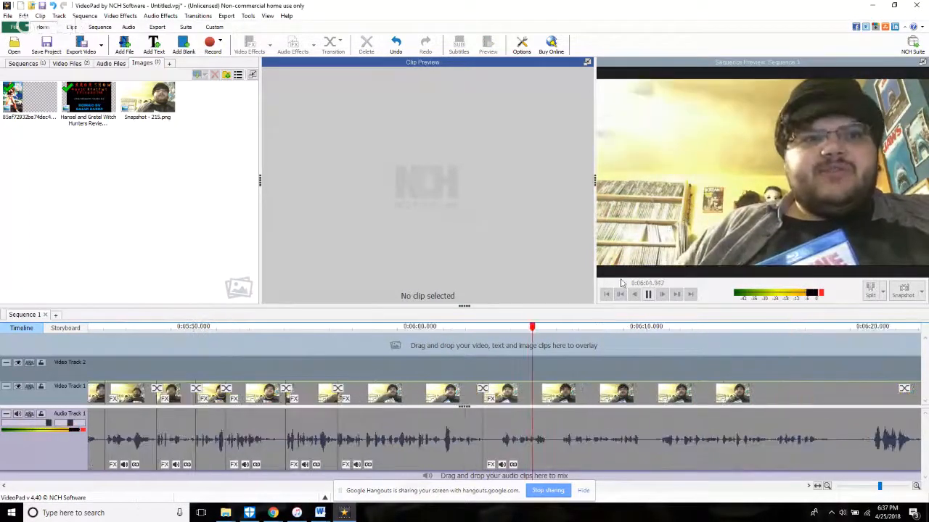
Step: Trim about 8 seconds in total from the start of the clip after the 6:02.8 cut, replaying the result after each trim
{"action": "left_click", "coordinate": [485, 463]}
{"action": "left_click_drag", "start_coordinate": [484, 462], "coordinate": [578, 479]}
{"action": "left_click", "coordinate": [467, 361]}
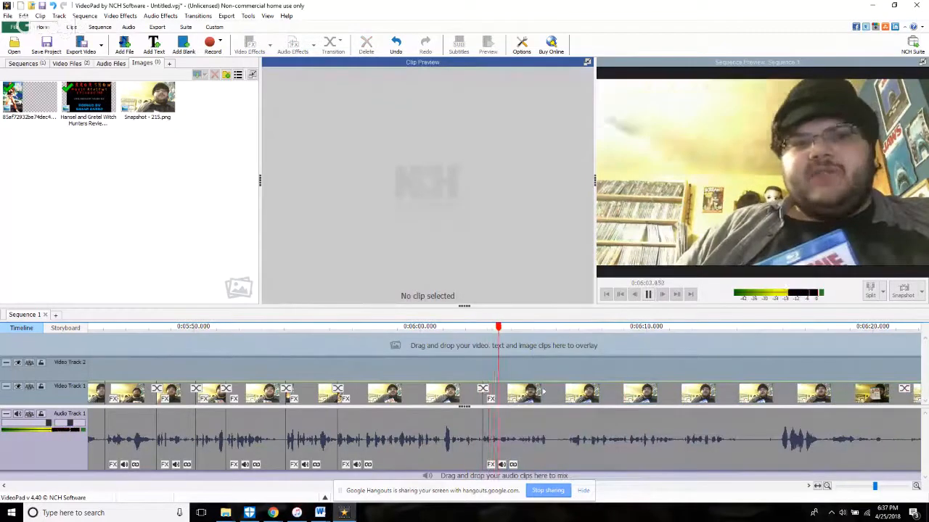
{"action": "left_click_drag", "start_coordinate": [487, 457], "coordinate": [574, 488]}
{"action": "left_click", "coordinate": [537, 363]}
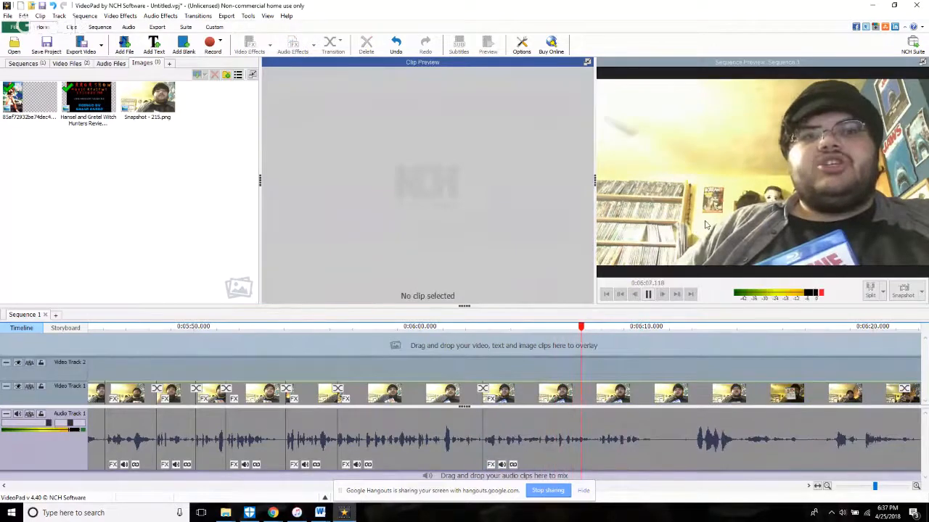
Step: Split all tracks at about 6:07.5, trim the start of the following clip slightly, and replay the cut
{"action": "key", "text": "space"}
{"action": "key", "text": "space"}
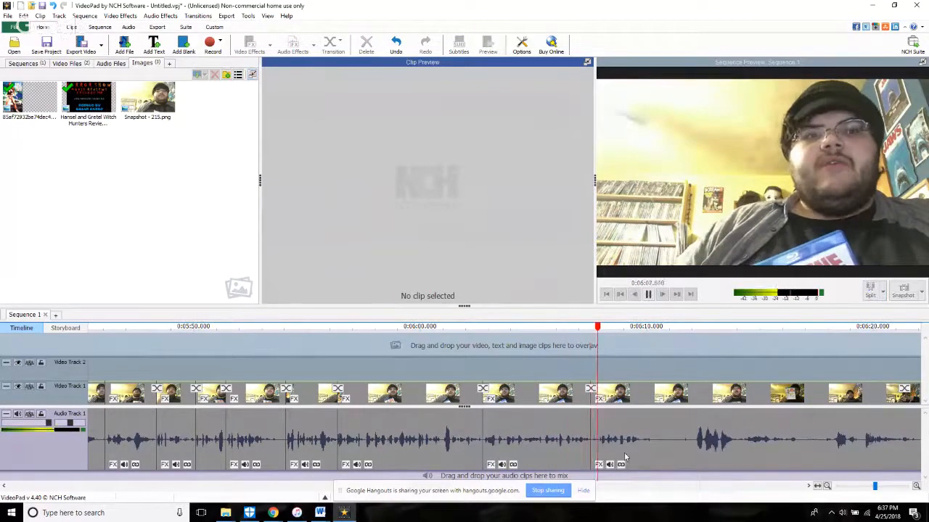
{"action": "scroll", "coordinate": [614, 457], "scroll_direction": "up", "scroll_amount": 3}
{"action": "left_click", "coordinate": [586, 462]}
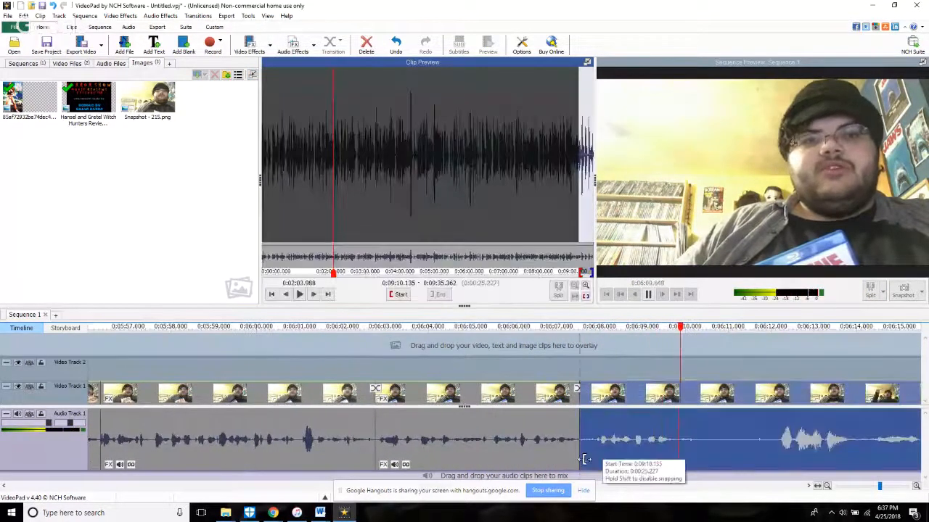
{"action": "left_click", "coordinate": [556, 363]}
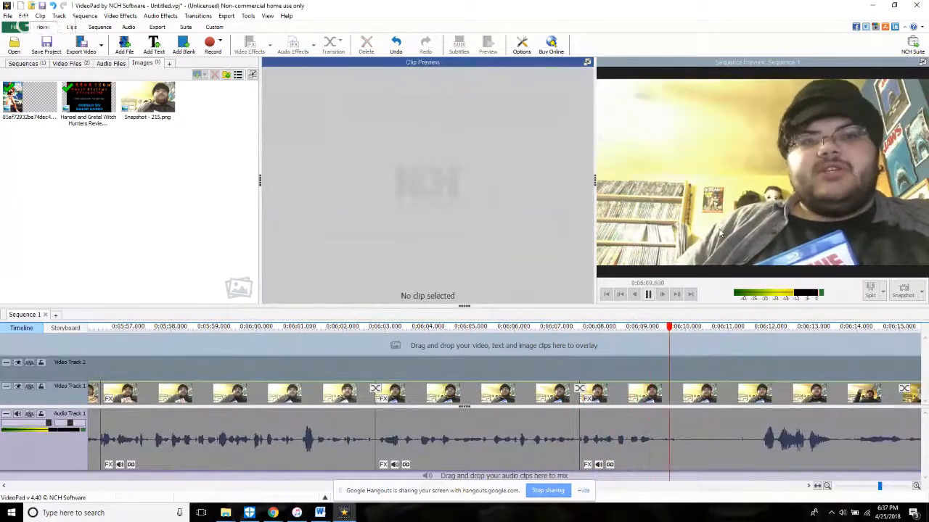
Step: Split all tracks at 6:10.291, trim about 1.5 seconds from the start of the following clip, and replay the cut
{"action": "key", "text": "space"}
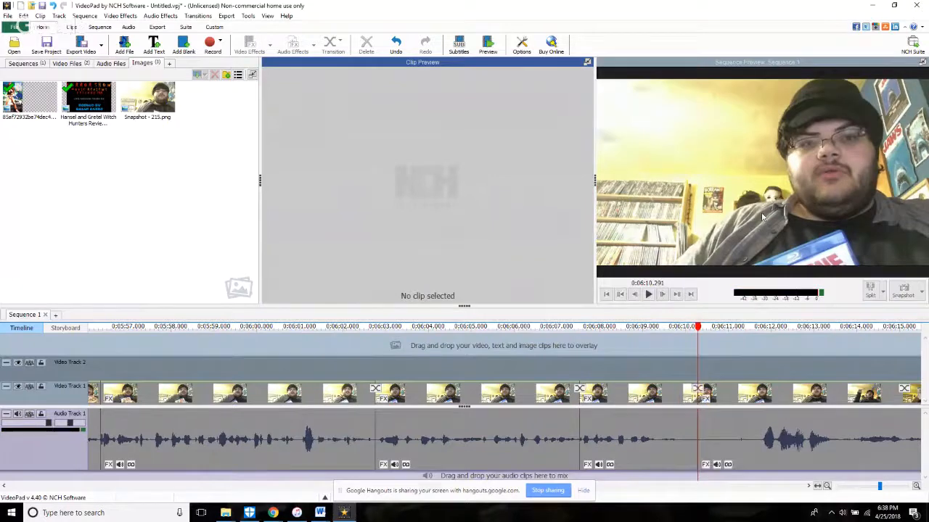
{"action": "key", "text": "space"}
{"action": "scroll", "coordinate": [477, 462], "scroll_direction": "down", "scroll_amount": 3}
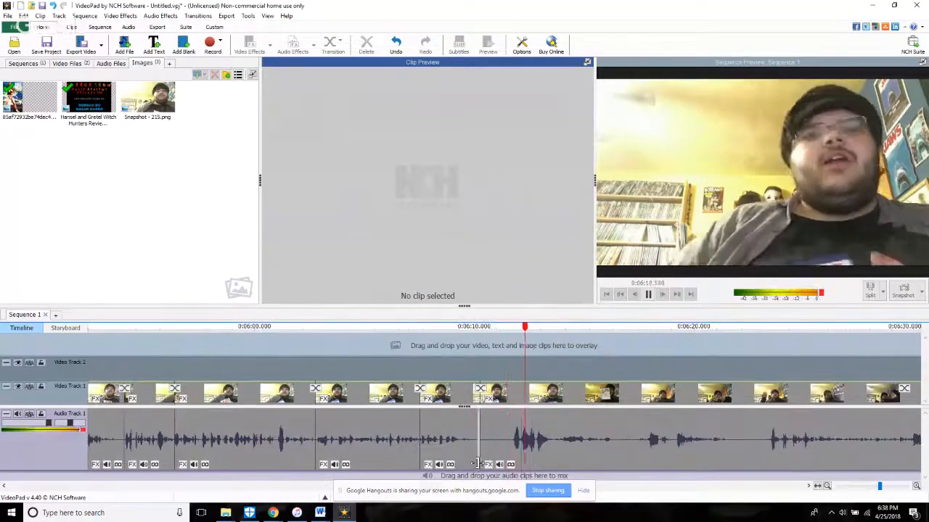
{"action": "key", "text": "space"}
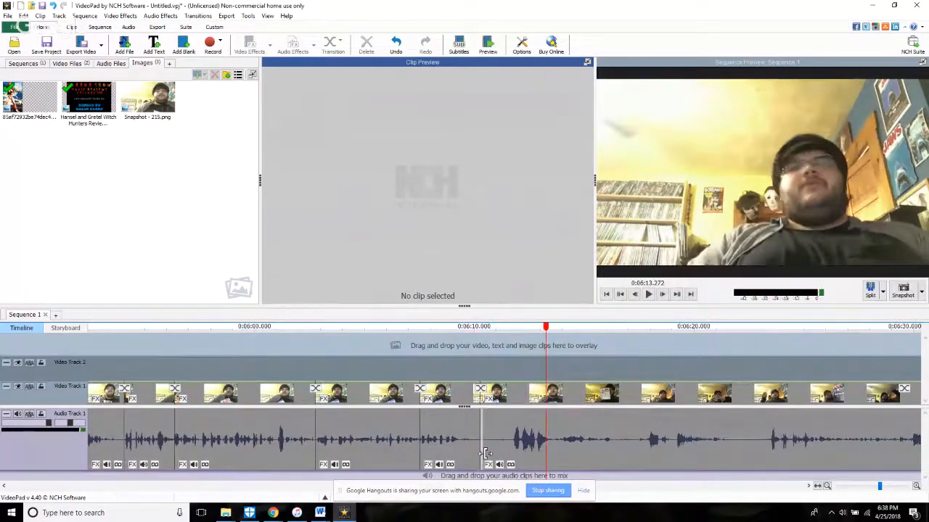
{"action": "left_click_drag", "start_coordinate": [485, 453], "coordinate": [518, 454]}
{"action": "left_click", "coordinate": [466, 364]}
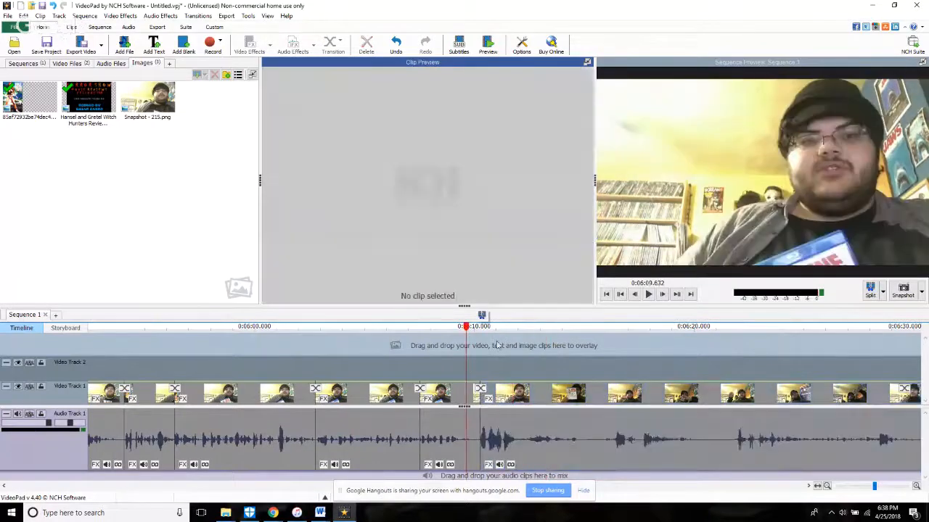
{"action": "key", "text": "space"}
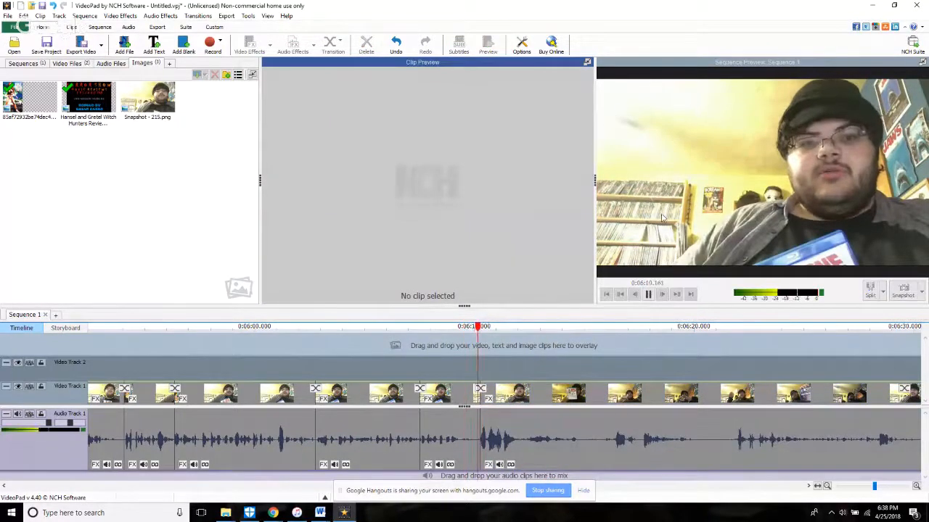
Step: Check the live stream chat in the browser window preview, and replay the latest cut from 6:09.587
{"action": "mouse_move", "coordinate": [273, 513]}
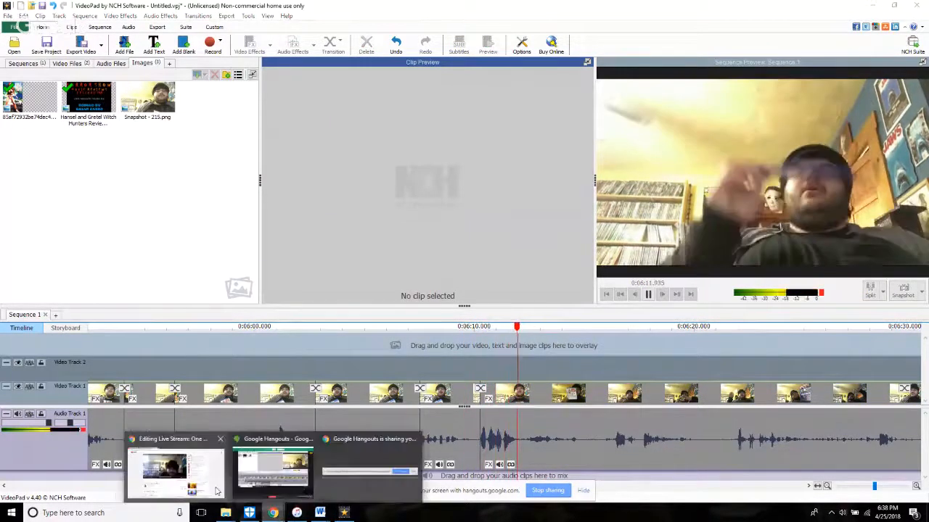
{"action": "mouse_move", "coordinate": [215, 490]}
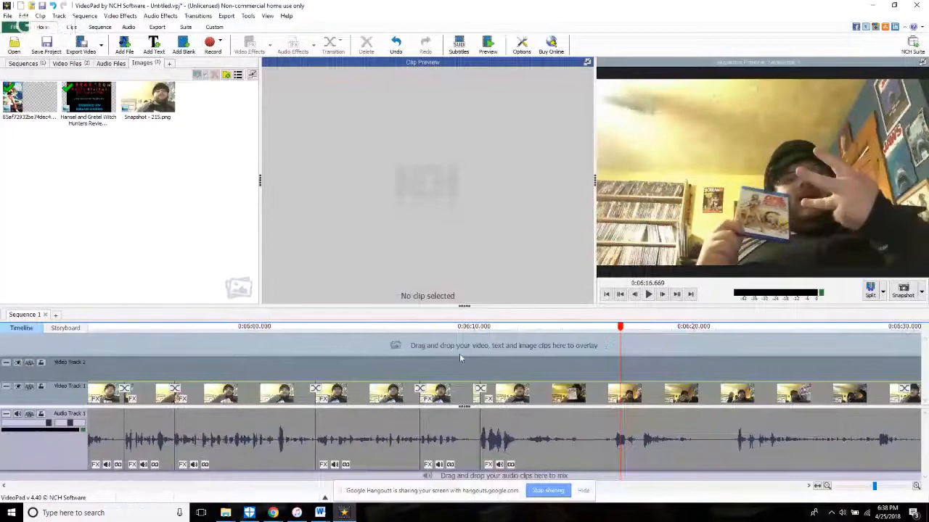
{"action": "left_click", "coordinate": [465, 348]}
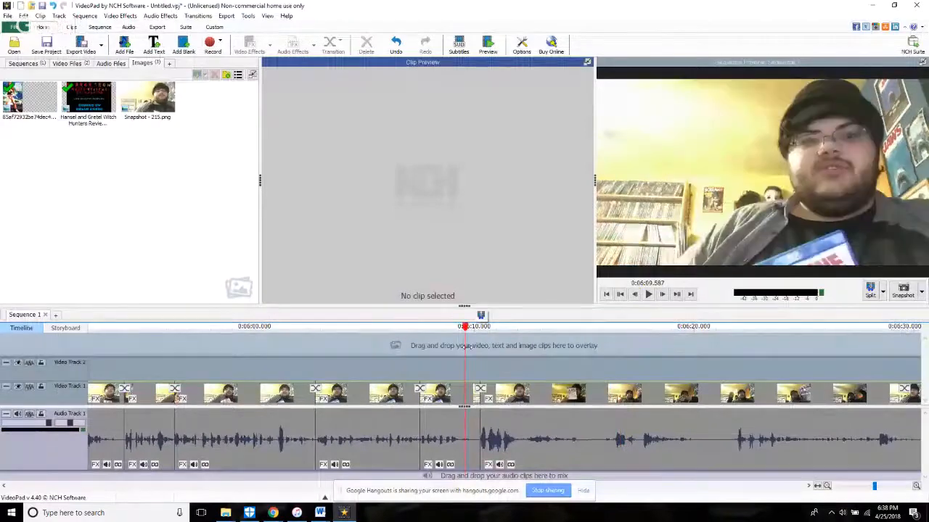
{"action": "scroll", "coordinate": [727, 263], "scroll_direction": "up", "scroll_amount": 1}
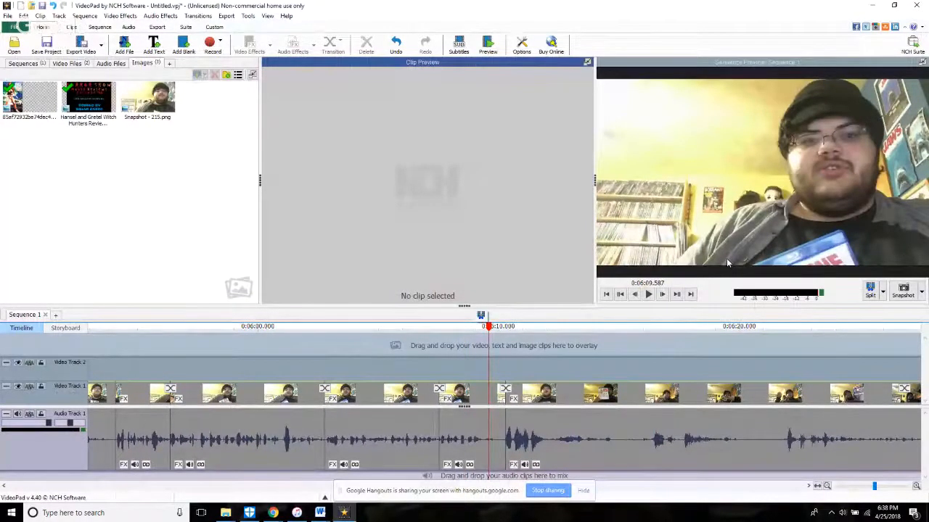
{"action": "key", "text": "space"}
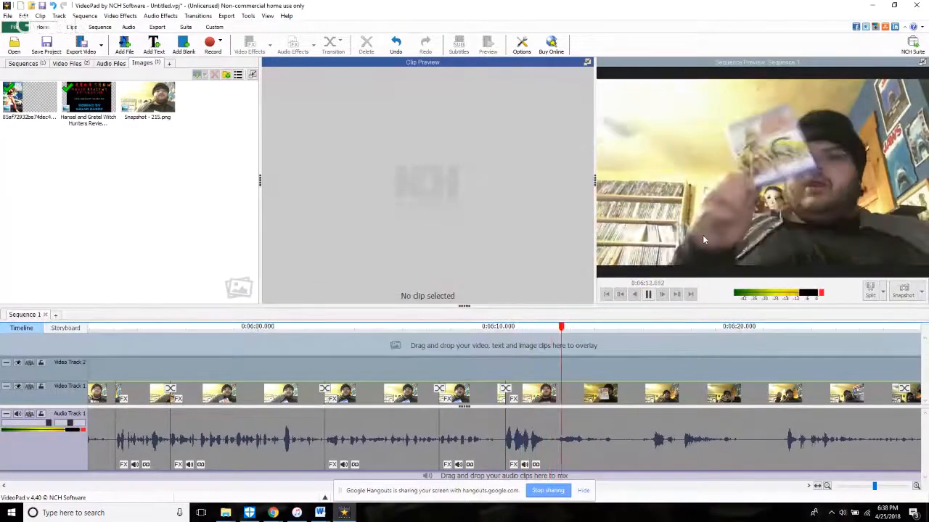
Step: Split all tracks at 6:11.985 and trim the following clip to start at 9:16.909 in the source
{"action": "left_click", "coordinate": [512, 367]}
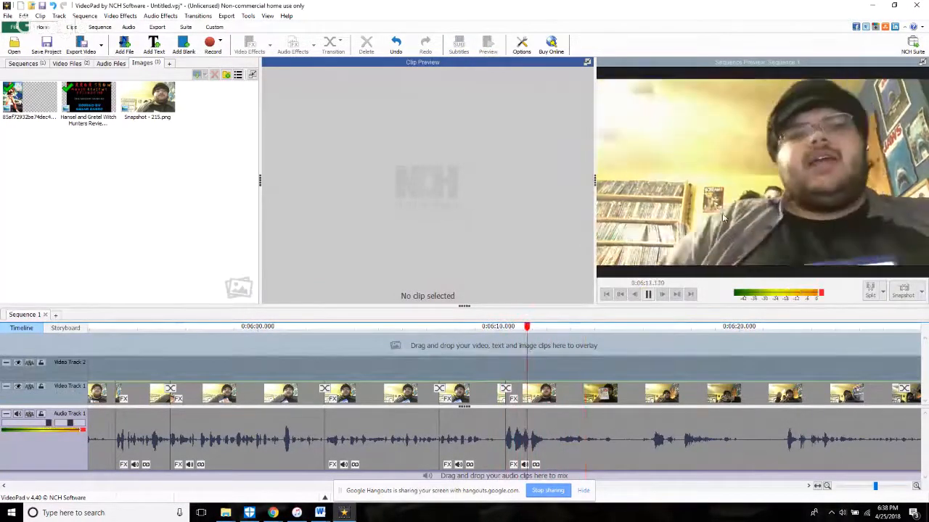
{"action": "key", "text": "space"}
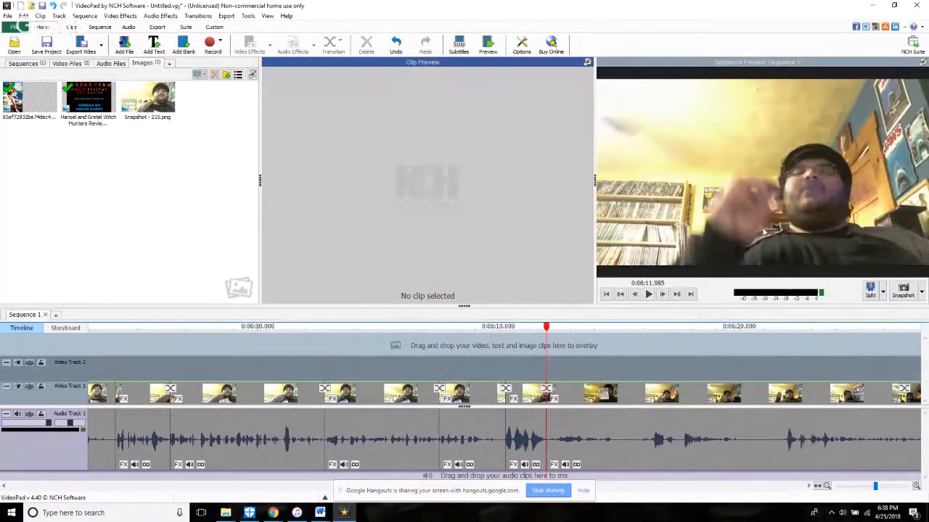
{"action": "key", "text": "space"}
{"action": "key", "text": "space"}
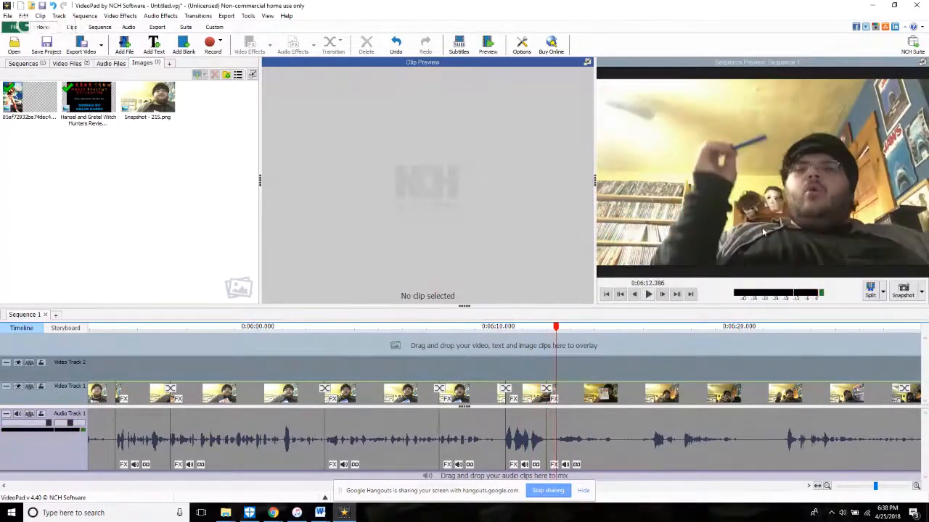
{"action": "left_click", "coordinate": [551, 457]}
{"action": "key", "text": "space"}
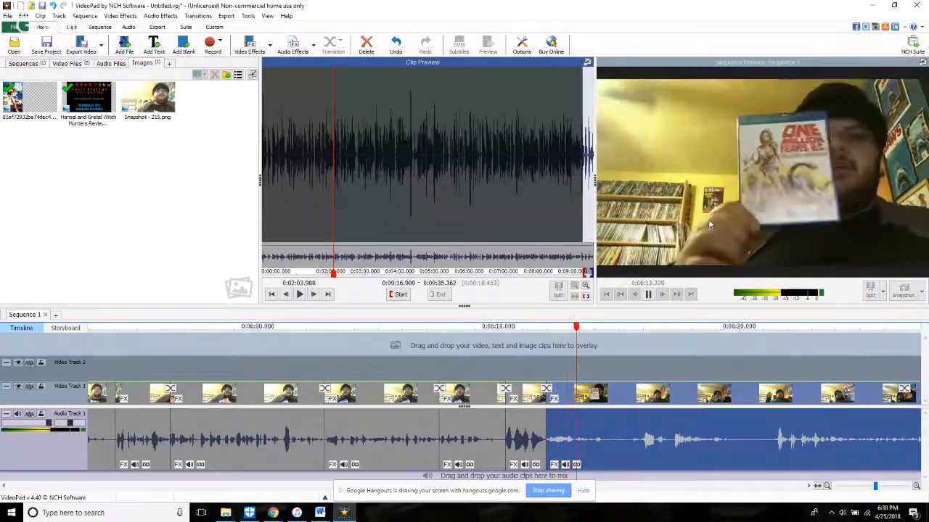
Step: Split all tracks at 6:14.835, trim about 0.7 seconds from the start of the following clip, and resume playback within it
{"action": "key", "text": "space"}
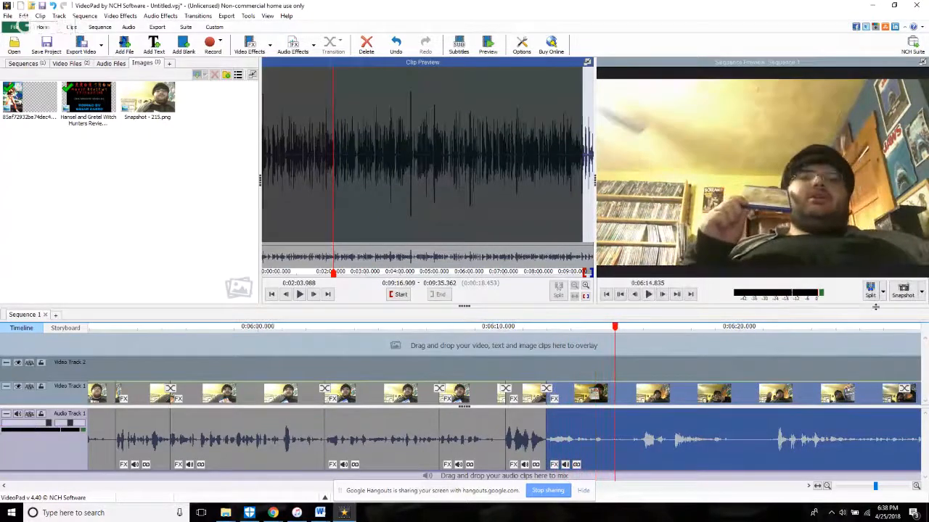
{"action": "left_click", "coordinate": [871, 292]}
{"action": "key", "text": "space"}
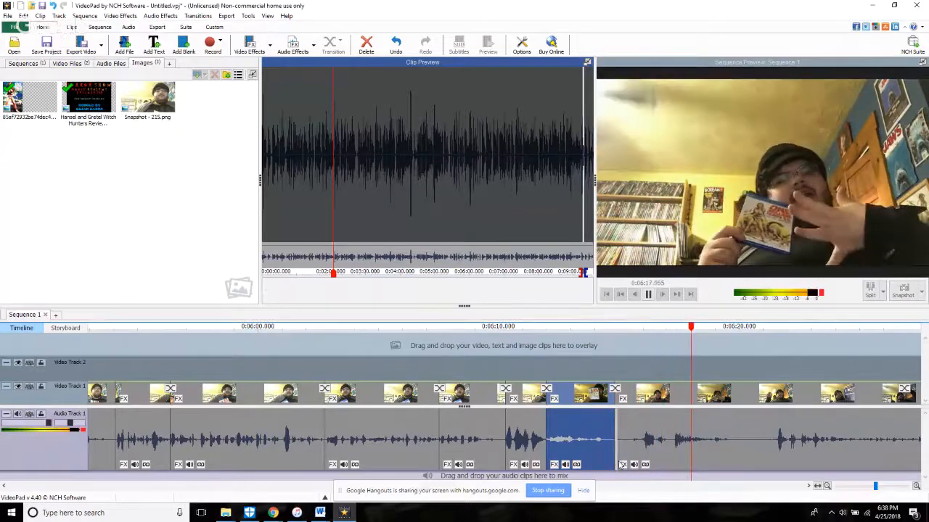
{"action": "left_click_drag", "start_coordinate": [618, 465], "coordinate": [636, 469]}
{"action": "left_click", "coordinate": [682, 367]}
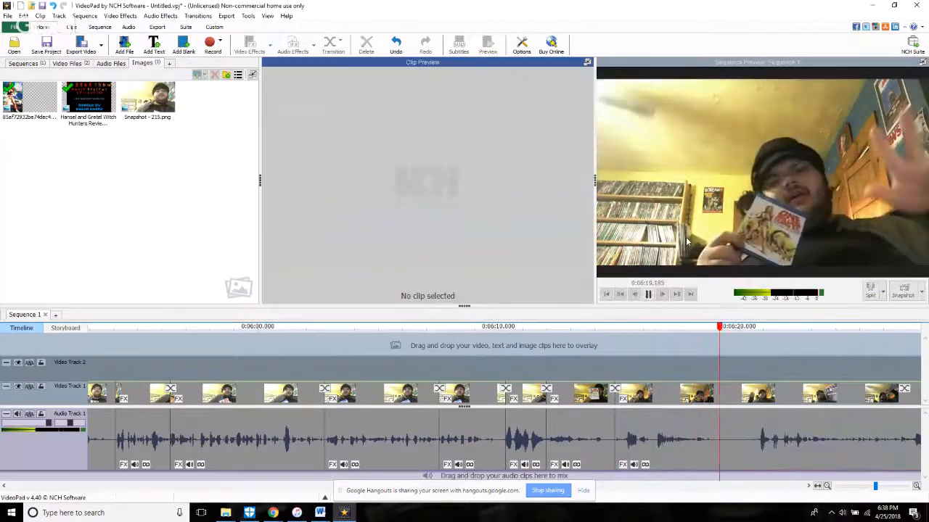
Step: Split all tracks at about 6:19.9 and trim the last clip to start at 9:26.380 in the source
{"action": "key", "text": "space"}
{"action": "left_click", "coordinate": [870, 293]}
{"action": "key", "text": "space"}
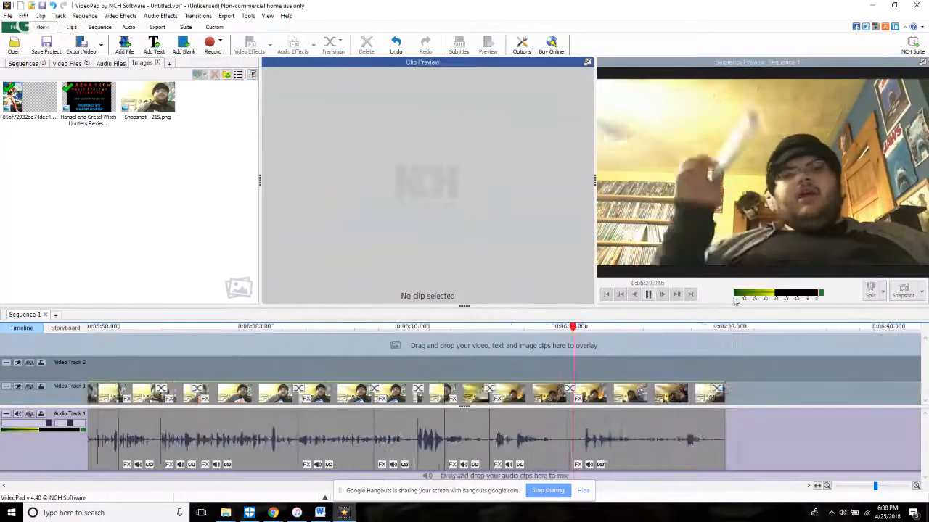
{"action": "left_click", "coordinate": [558, 444]}
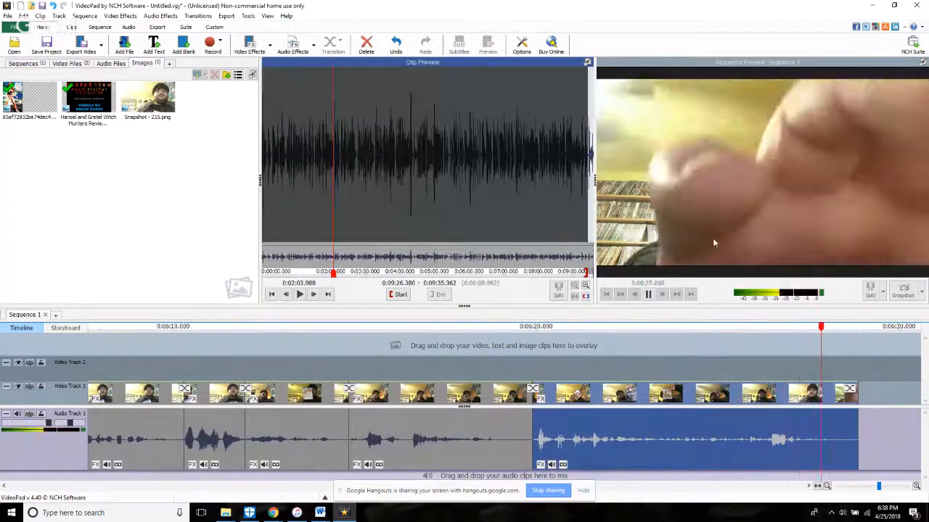
Step: Review the closing frames and trim the end of the last clip to 9:34.589 in the source
{"action": "key", "text": "space"}
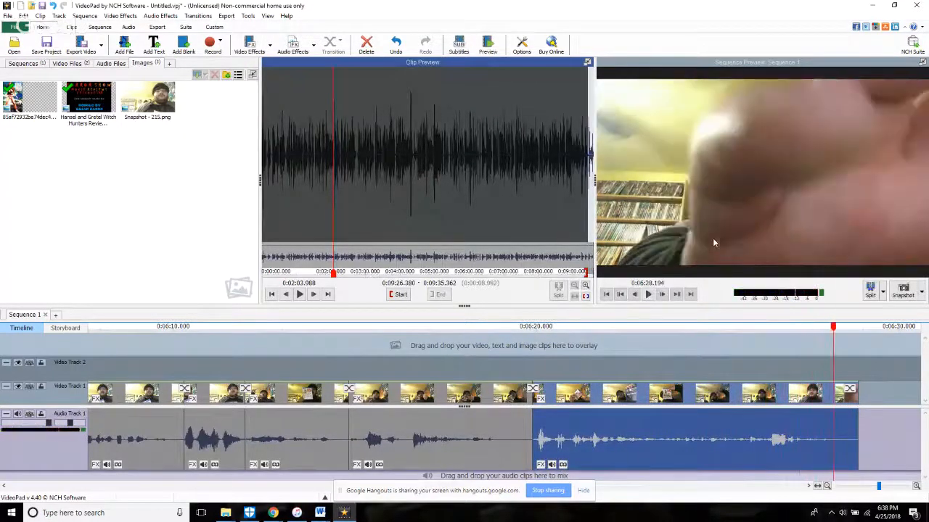
{"action": "left_click", "coordinate": [631, 299]}
{"action": "left_click", "coordinate": [648, 293]}
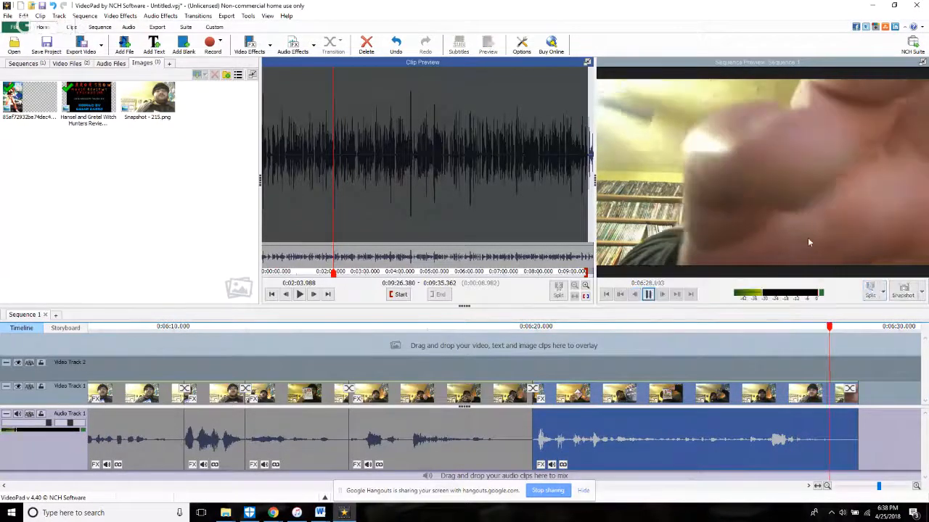
{"action": "left_click_drag", "start_coordinate": [858, 440], "coordinate": [815, 428]}
Step: Extend the poster overlay on Video Track 2 to the cut at about 6:19.9 and play back the closing section
{"action": "scroll", "coordinate": [815, 428], "scroll_direction": "down", "scroll_amount": 8}
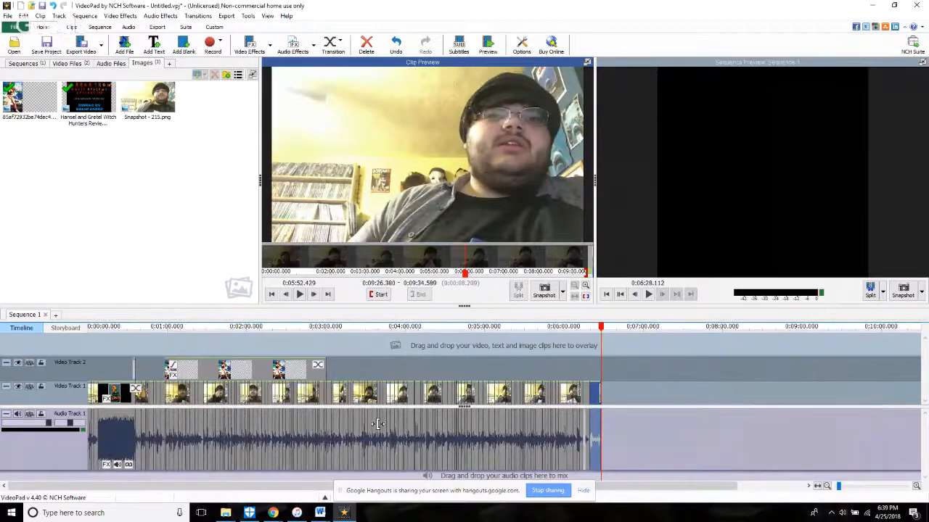
{"action": "left_click_drag", "start_coordinate": [324, 365], "coordinate": [589, 365]}
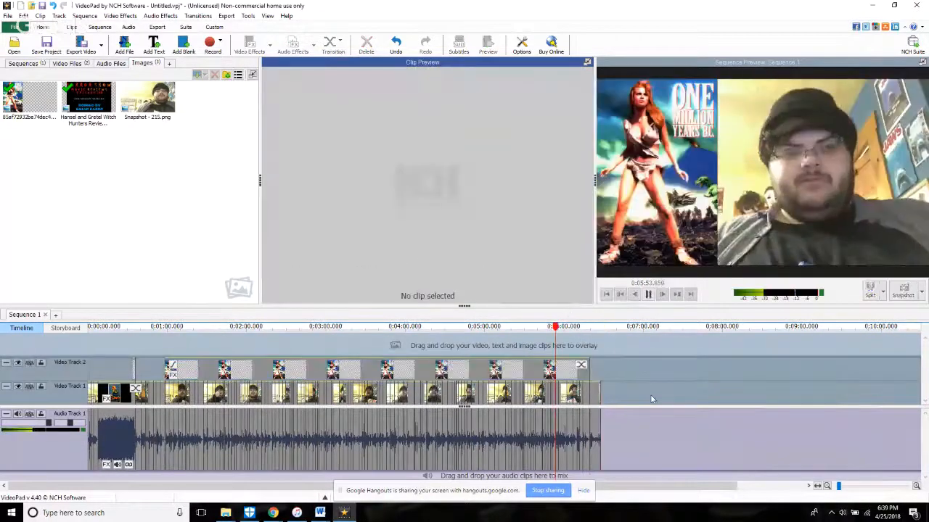
{"action": "scroll", "coordinate": [443, 433], "scroll_direction": "up", "scroll_amount": 8}
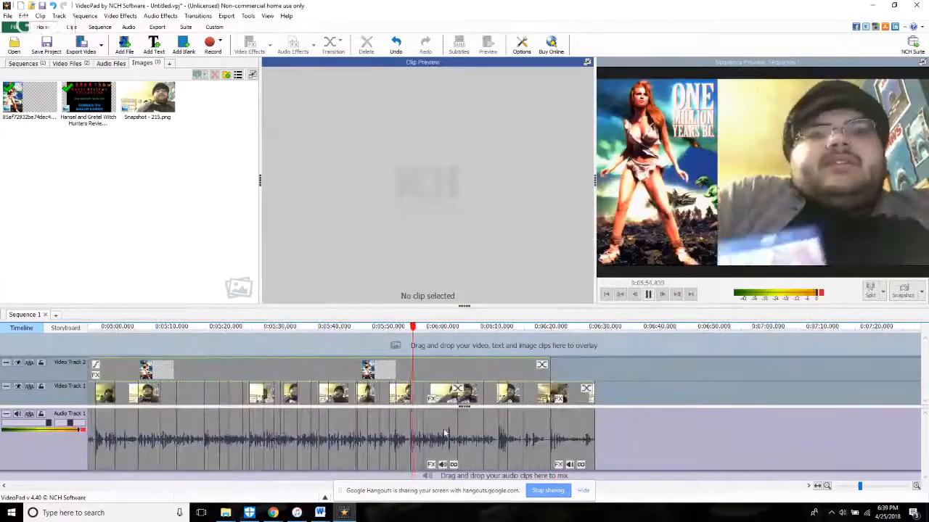
{"action": "left_click", "coordinate": [454, 344]}
{"action": "left_click", "coordinate": [515, 343]}
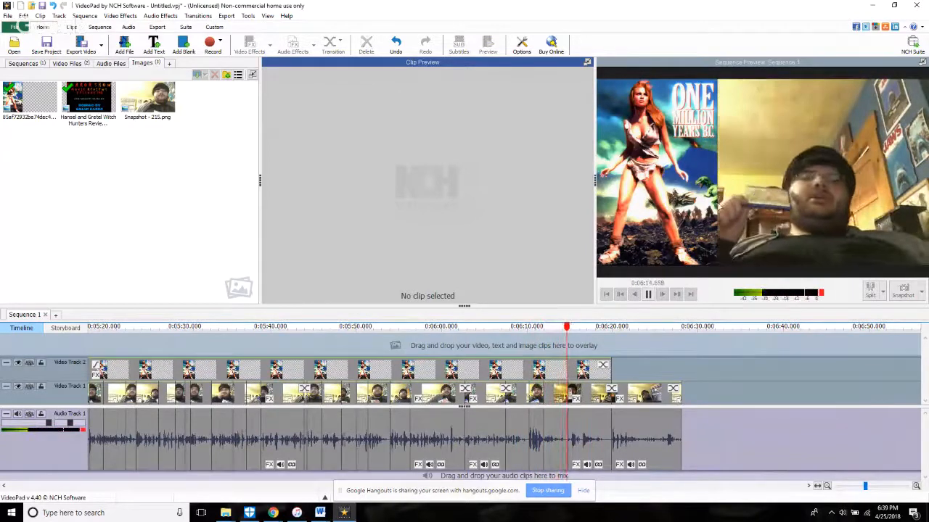
Step: Add a text clip reading "3.5 out of 5" at 6:15.314 on a new track above the poster overlay
{"action": "key", "text": "space"}
{"action": "left_click", "coordinate": [155, 29]}
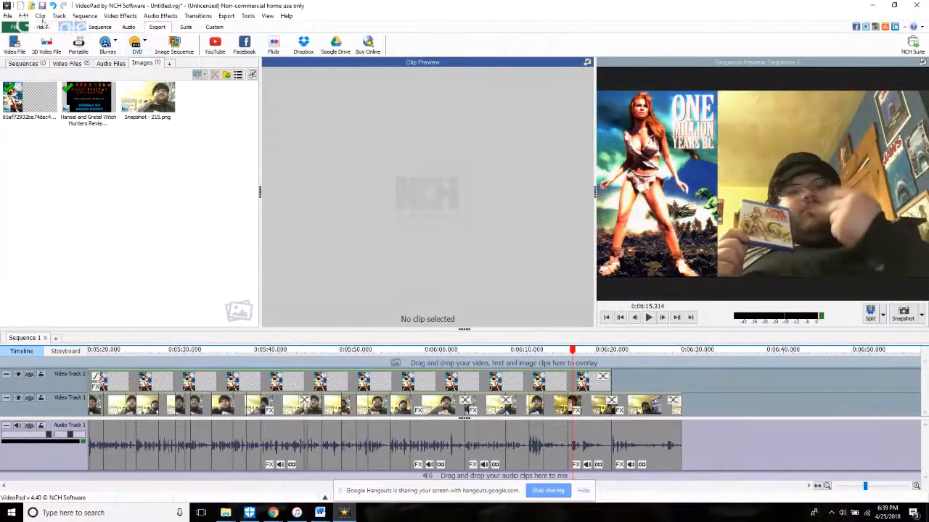
{"action": "left_click", "coordinate": [43, 27]}
{"action": "left_click", "coordinate": [153, 45]}
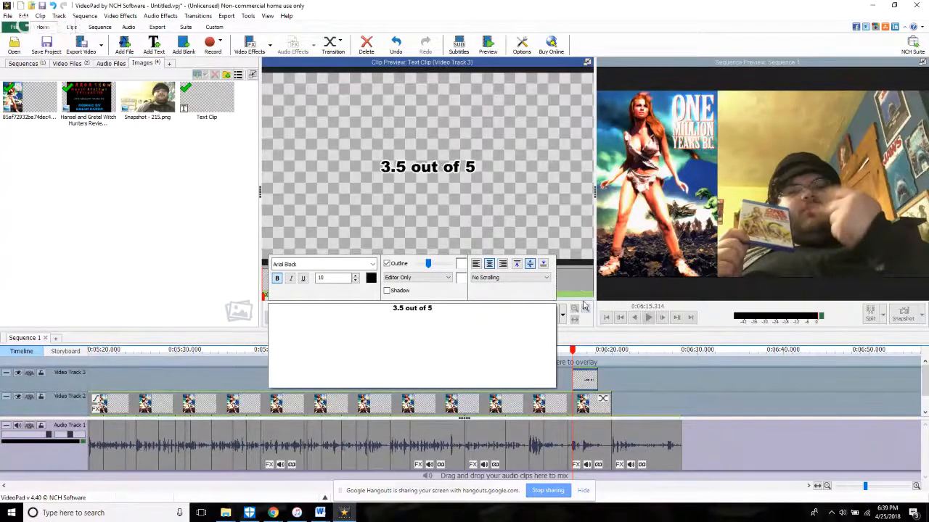
Step: Change the rating text's outline colour to pale teal and align the text to the bottom right of the frame
{"action": "left_click", "coordinate": [462, 265]}
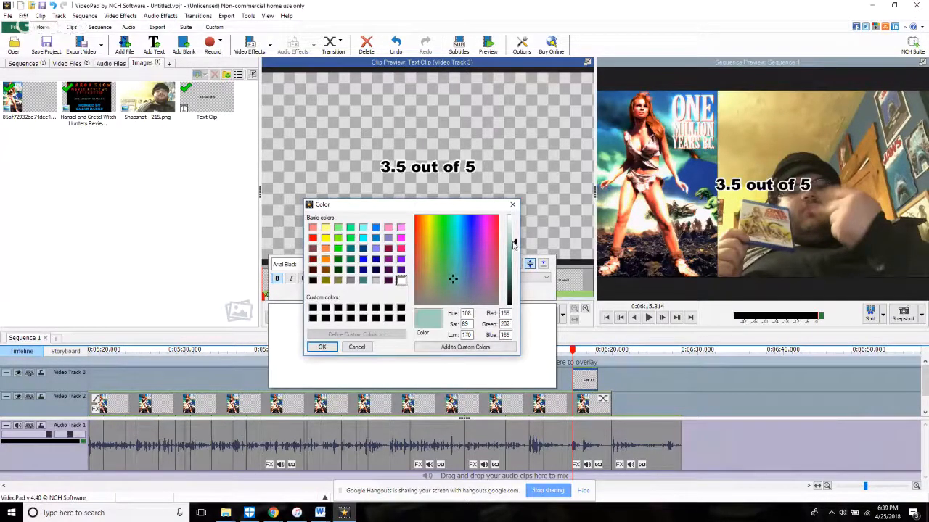
{"action": "left_click", "coordinate": [322, 347]}
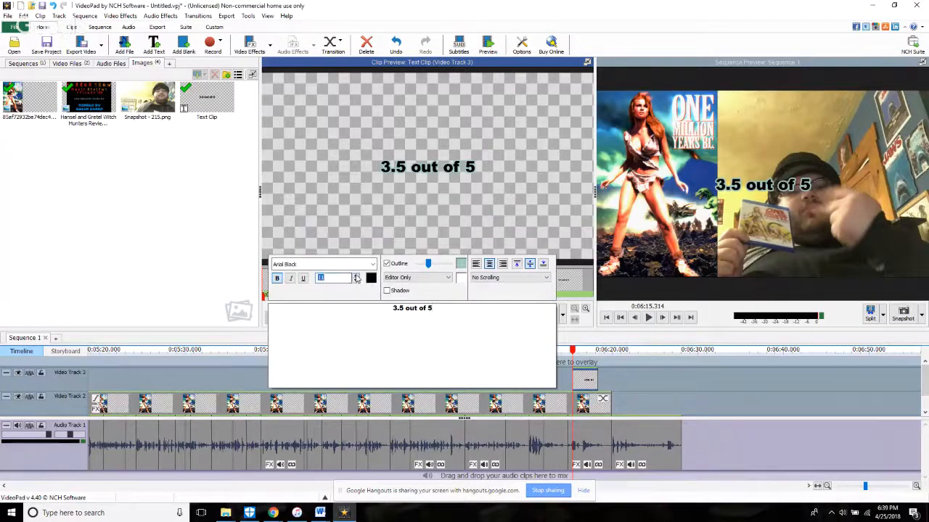
{"action": "left_click", "coordinate": [503, 264]}
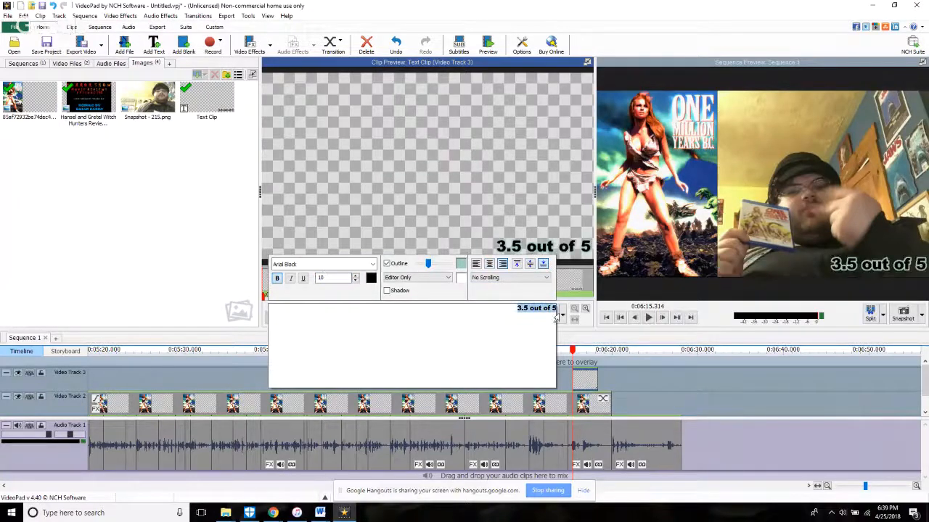
Step: Set the rating text to Arial at size 18 and add a Glow effect with a glowness of 60
{"action": "left_click", "coordinate": [356, 277]}
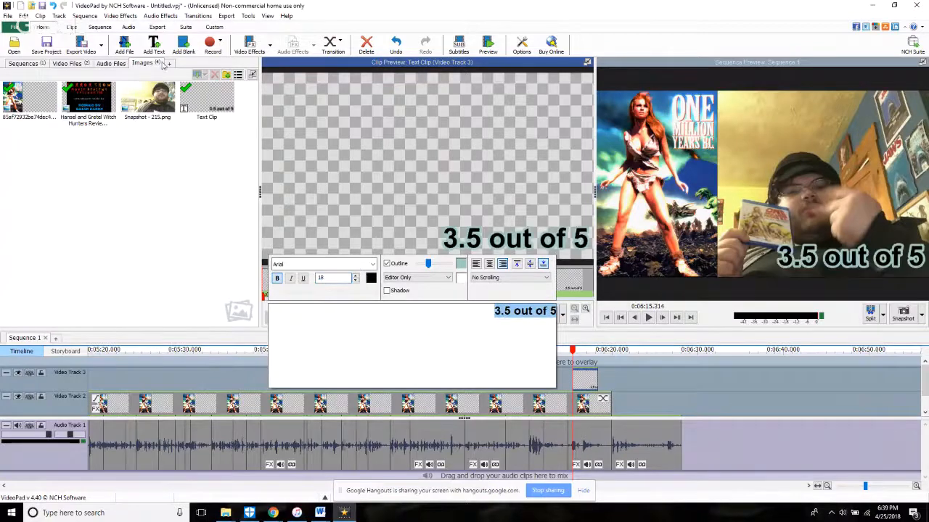
{"action": "left_click", "coordinate": [248, 46]}
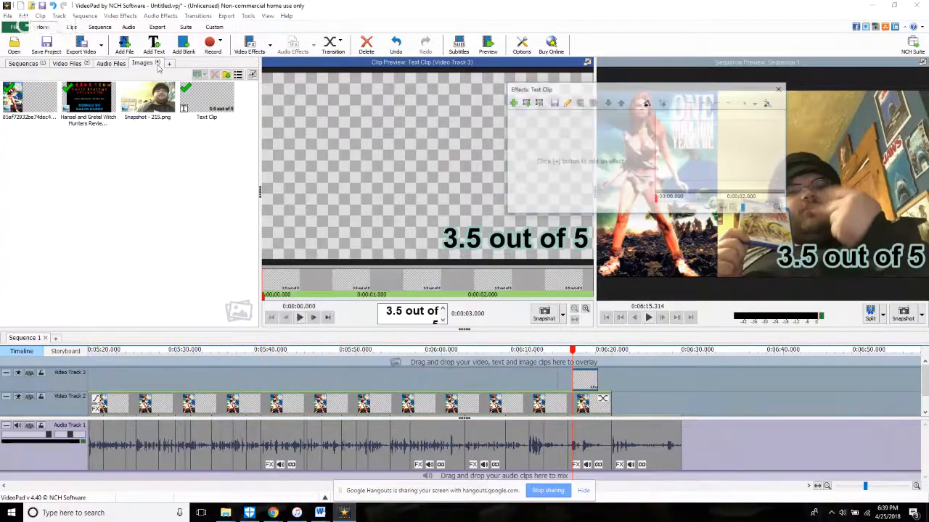
{"action": "left_click_drag", "start_coordinate": [503, 95], "coordinate": [494, 95]}
{"action": "left_click", "coordinate": [500, 102]}
{"action": "left_click", "coordinate": [549, 197]}
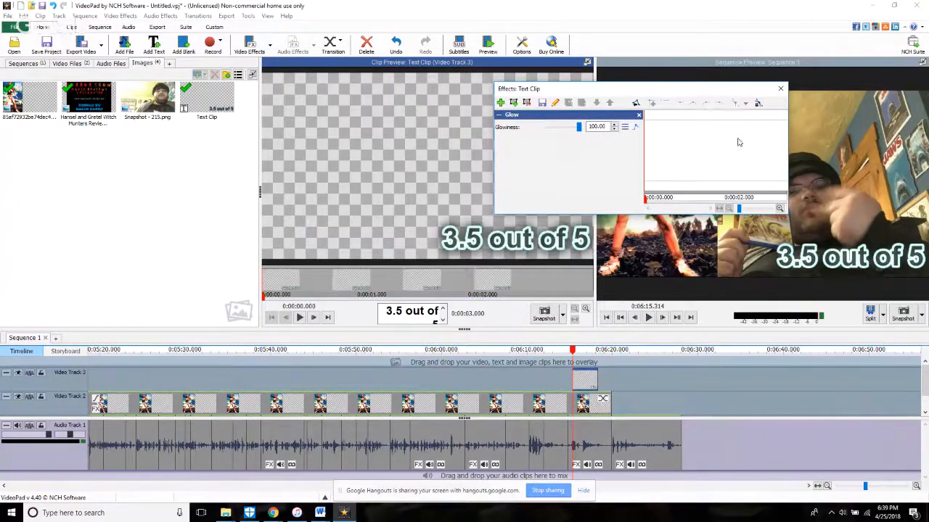
{"action": "left_click_drag", "start_coordinate": [578, 127], "coordinate": [564, 129]}
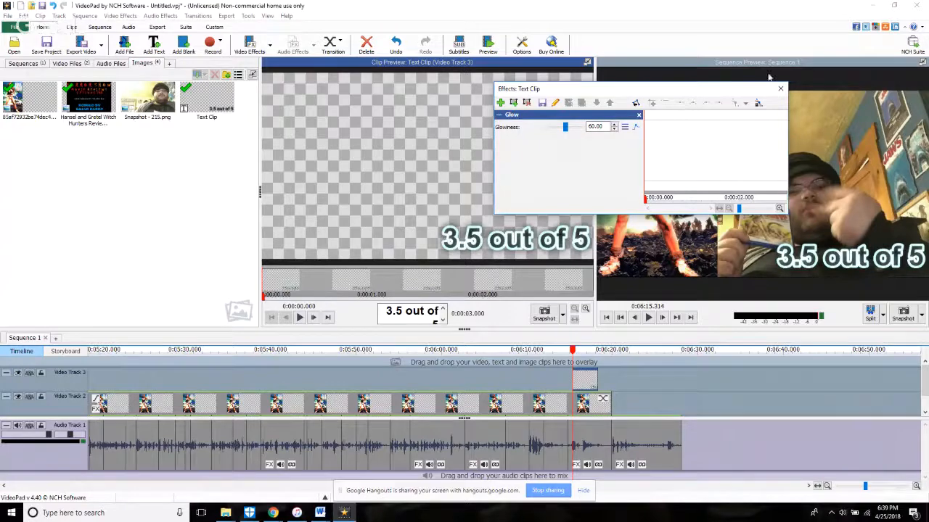
{"action": "left_click", "coordinate": [780, 92]}
Step: Extend the rating text clip to the end of the poster overlay, with transitions at both ends, and play it back
{"action": "key", "text": "space"}
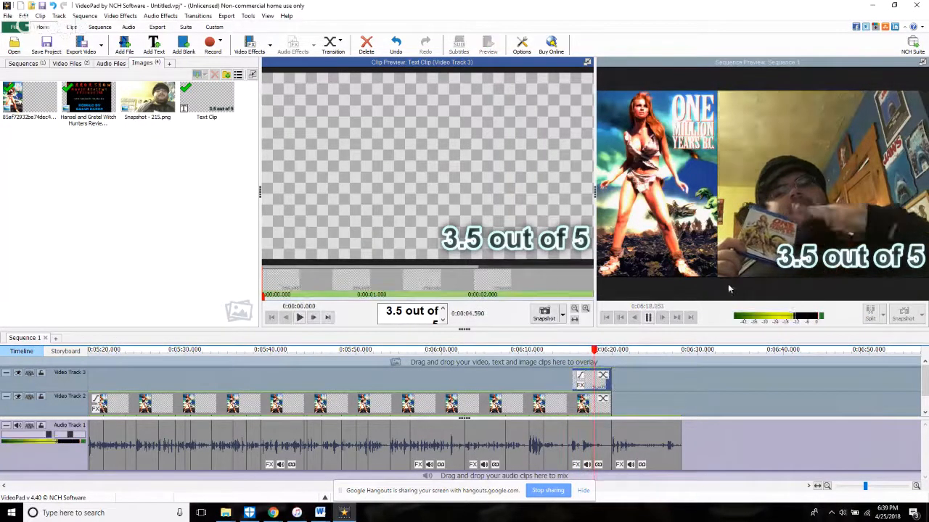
{"action": "key", "text": "space"}
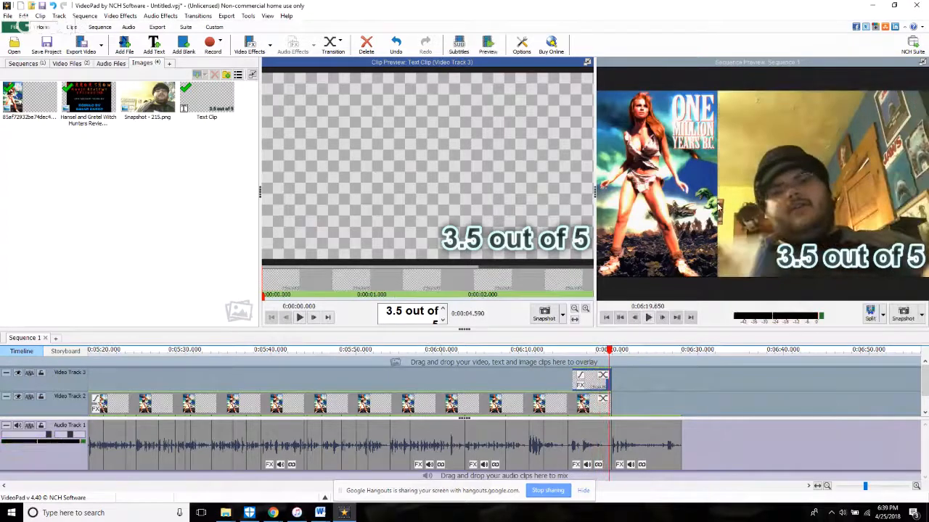
Step: Save the project in Videos as "Horror Show Movie Reviews Episode 748 One Million Years BC"
{"action": "scroll", "coordinate": [614, 408], "scroll_direction": "down", "scroll_amount": 3}
{"action": "scroll", "coordinate": [614, 408], "scroll_direction": "down", "scroll_amount": 2}
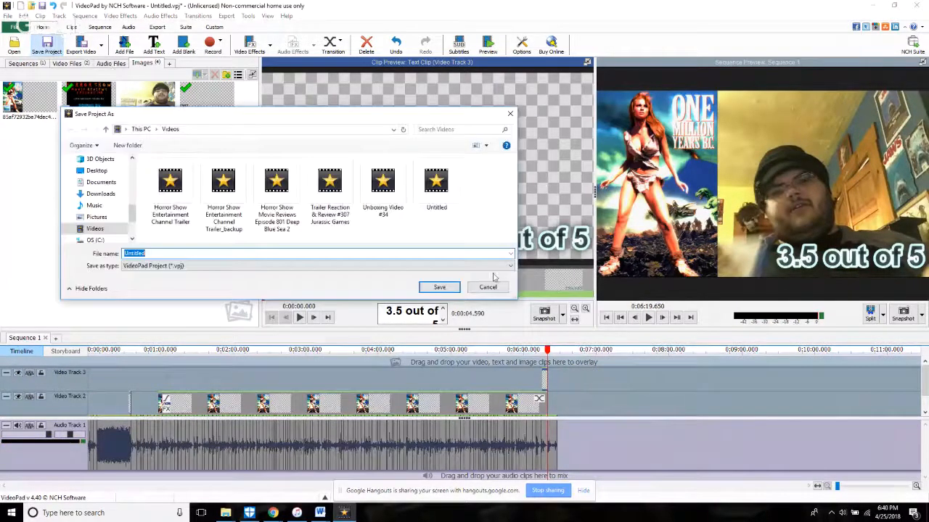
{"action": "type", "text": "Horror SHow"}
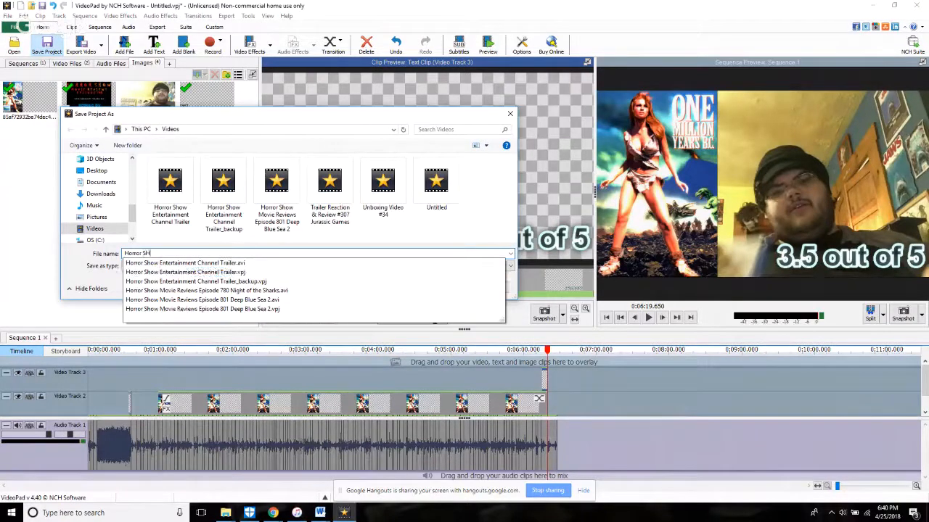
{"action": "key", "text": "BackSpace"}
{"action": "key", "text": "BackSpace"}
{"action": "key", "text": "BackSpace"}
{"action": "type", "text": "hwo"}
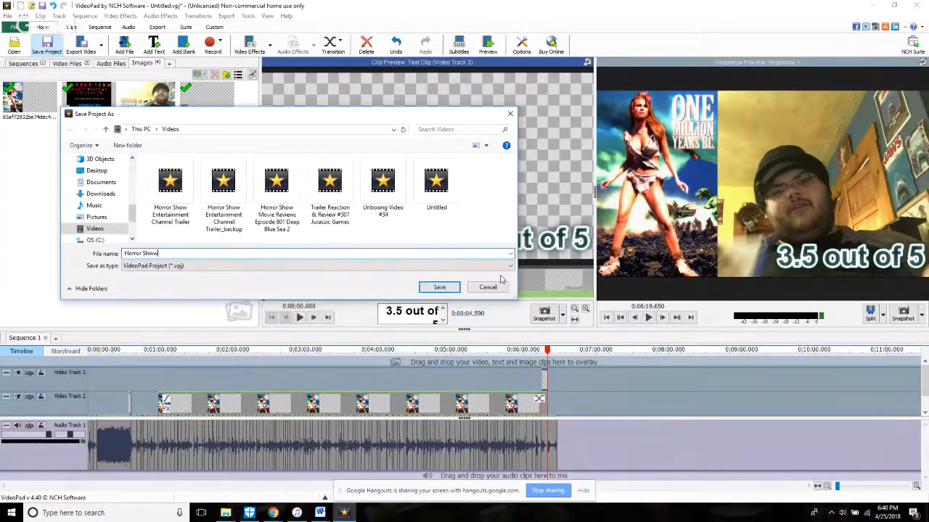
{"action": "key", "text": "BackSpace"}
{"action": "key", "text": "BackSpace"}
{"action": "type", "text": "ow Mo"}
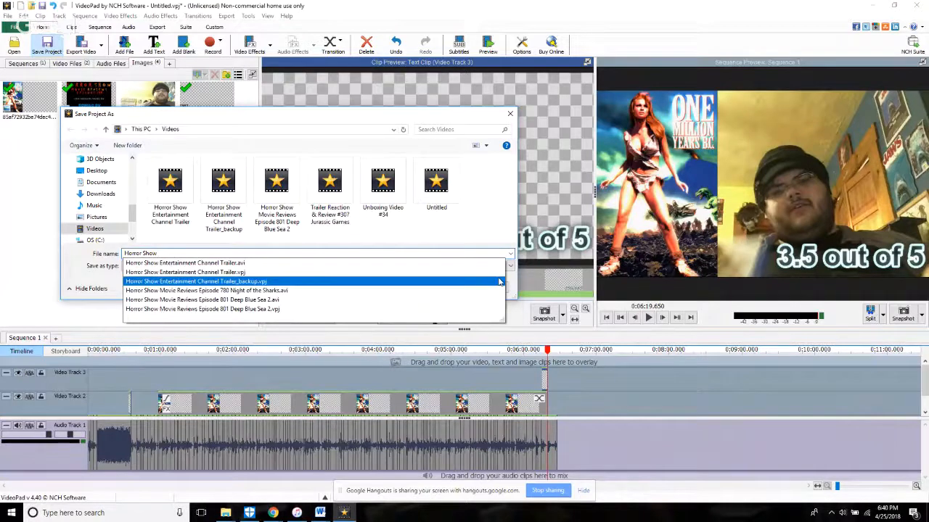
{"action": "type", "text": "vie Reviews"}
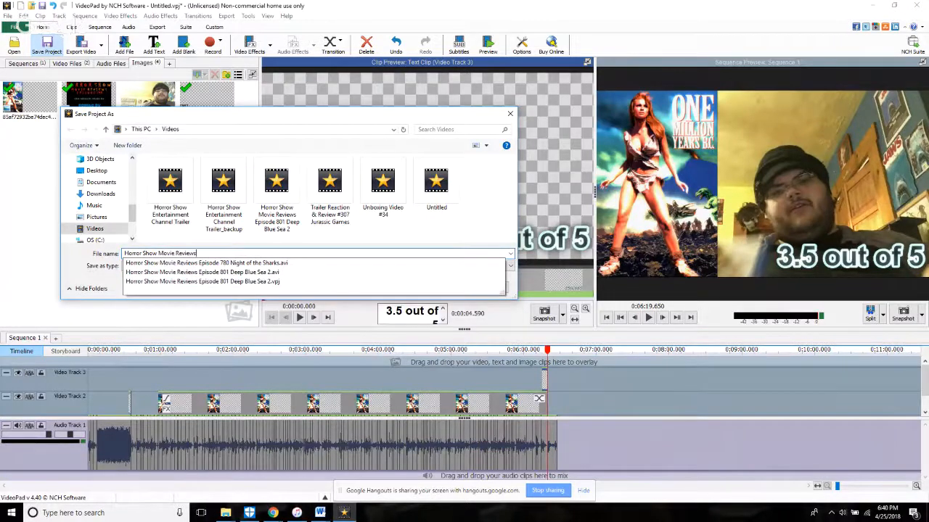
{"action": "type", "text": " Episode"}
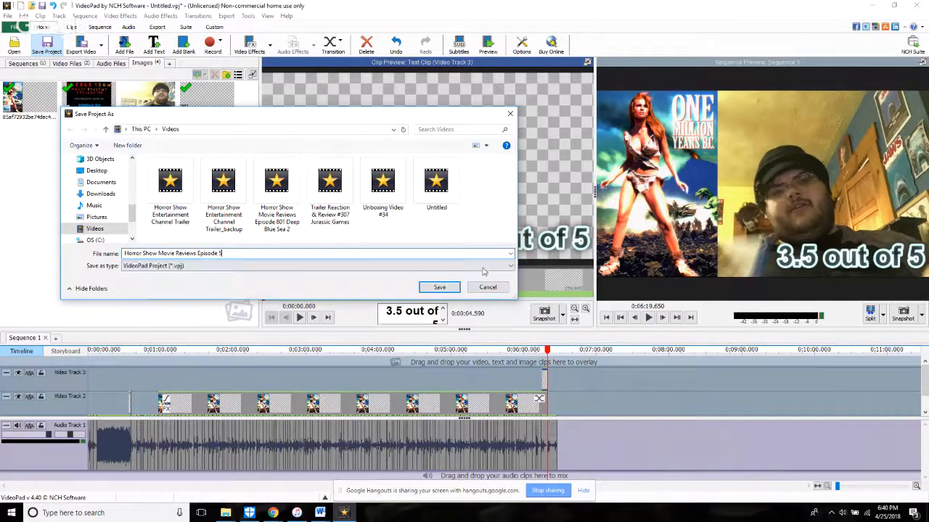
{"action": "type", "text": " 75"}
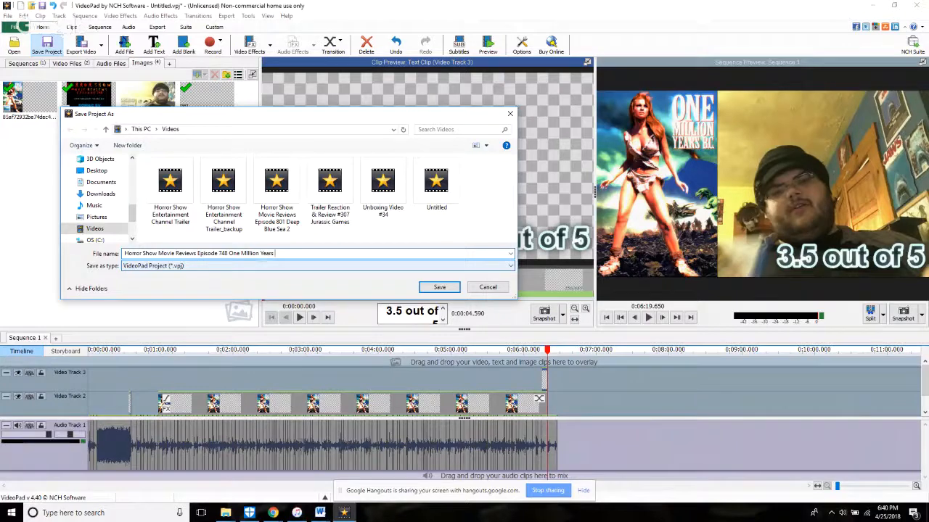
{"action": "type", "text": "C"}
{"action": "key", "text": "Return"}
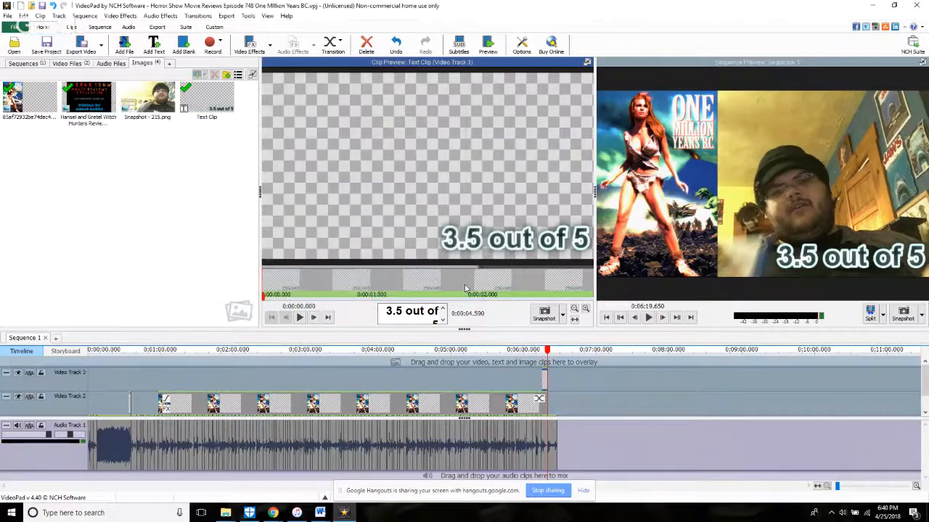
Step: Export the sequence to an .avi file at 1920 x 1080 (YouTube 1080p) with a maximum frame rate of 29.97
{"action": "left_click", "coordinate": [98, 86]}
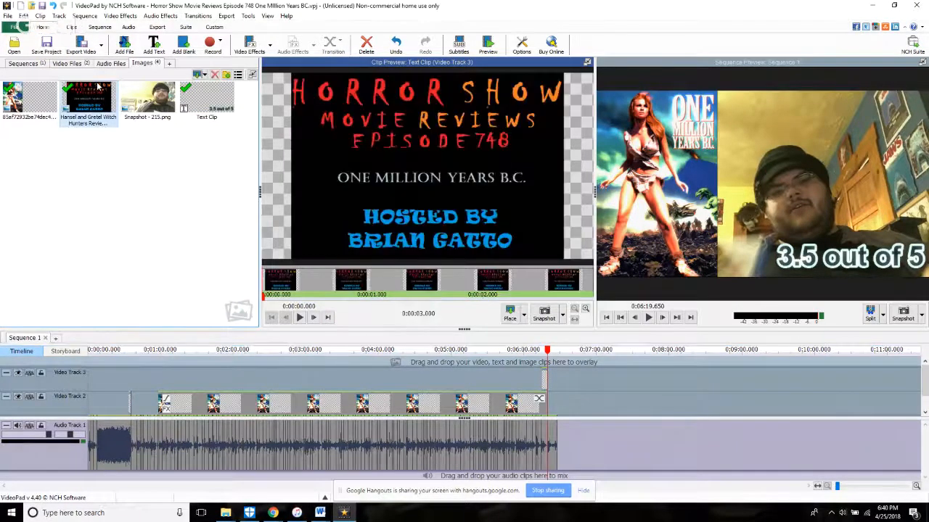
{"action": "left_click", "coordinate": [76, 49]}
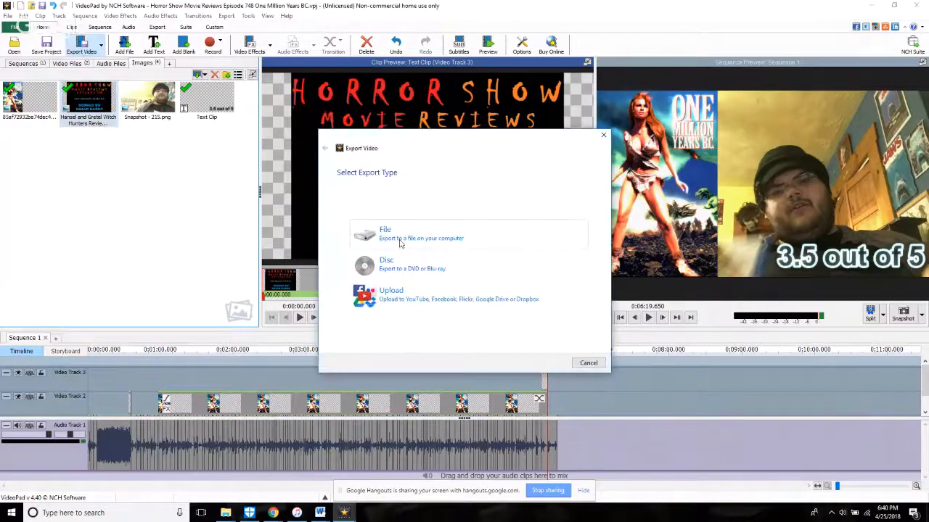
{"action": "left_click", "coordinate": [399, 243]}
{"action": "left_click", "coordinate": [434, 226]}
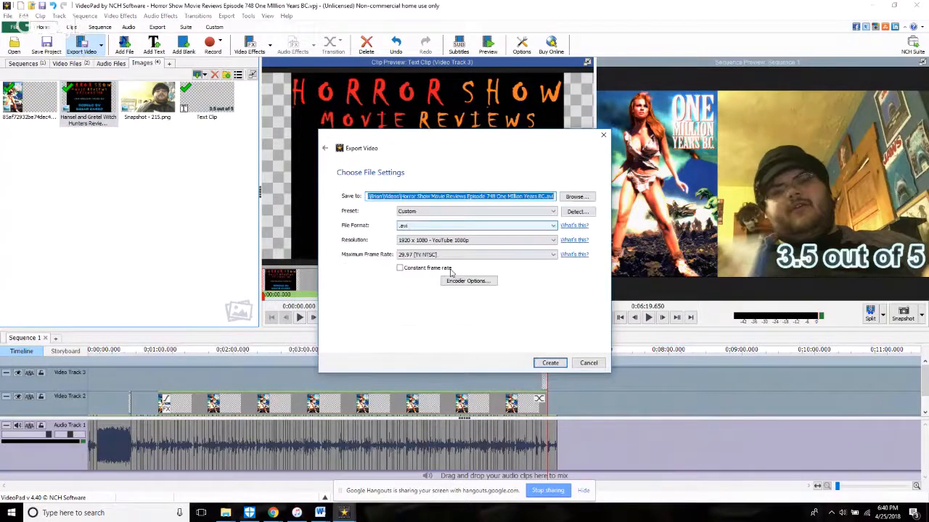
{"action": "left_click", "coordinate": [545, 364]}
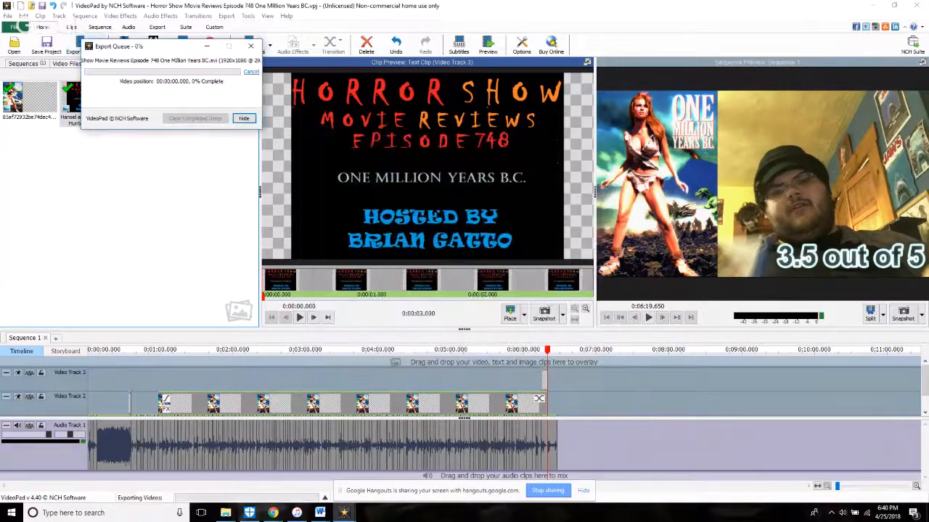
Step: Stop sharing the screen with Google Hangouts
{"action": "left_click", "coordinate": [273, 513]}
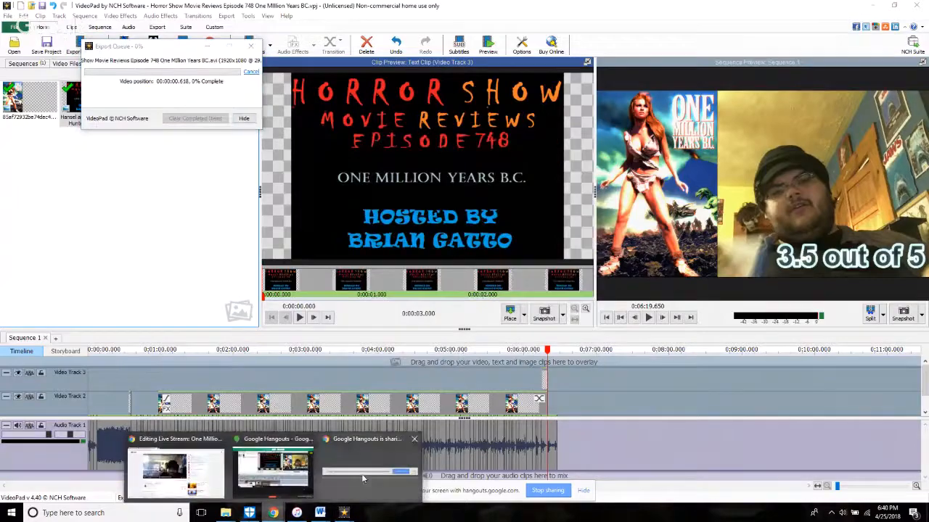
{"action": "left_click", "coordinate": [550, 491]}
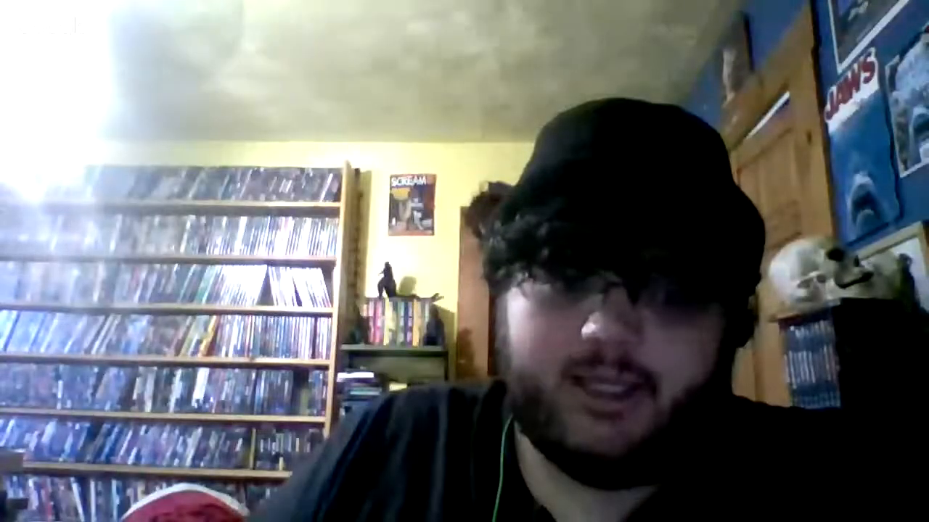